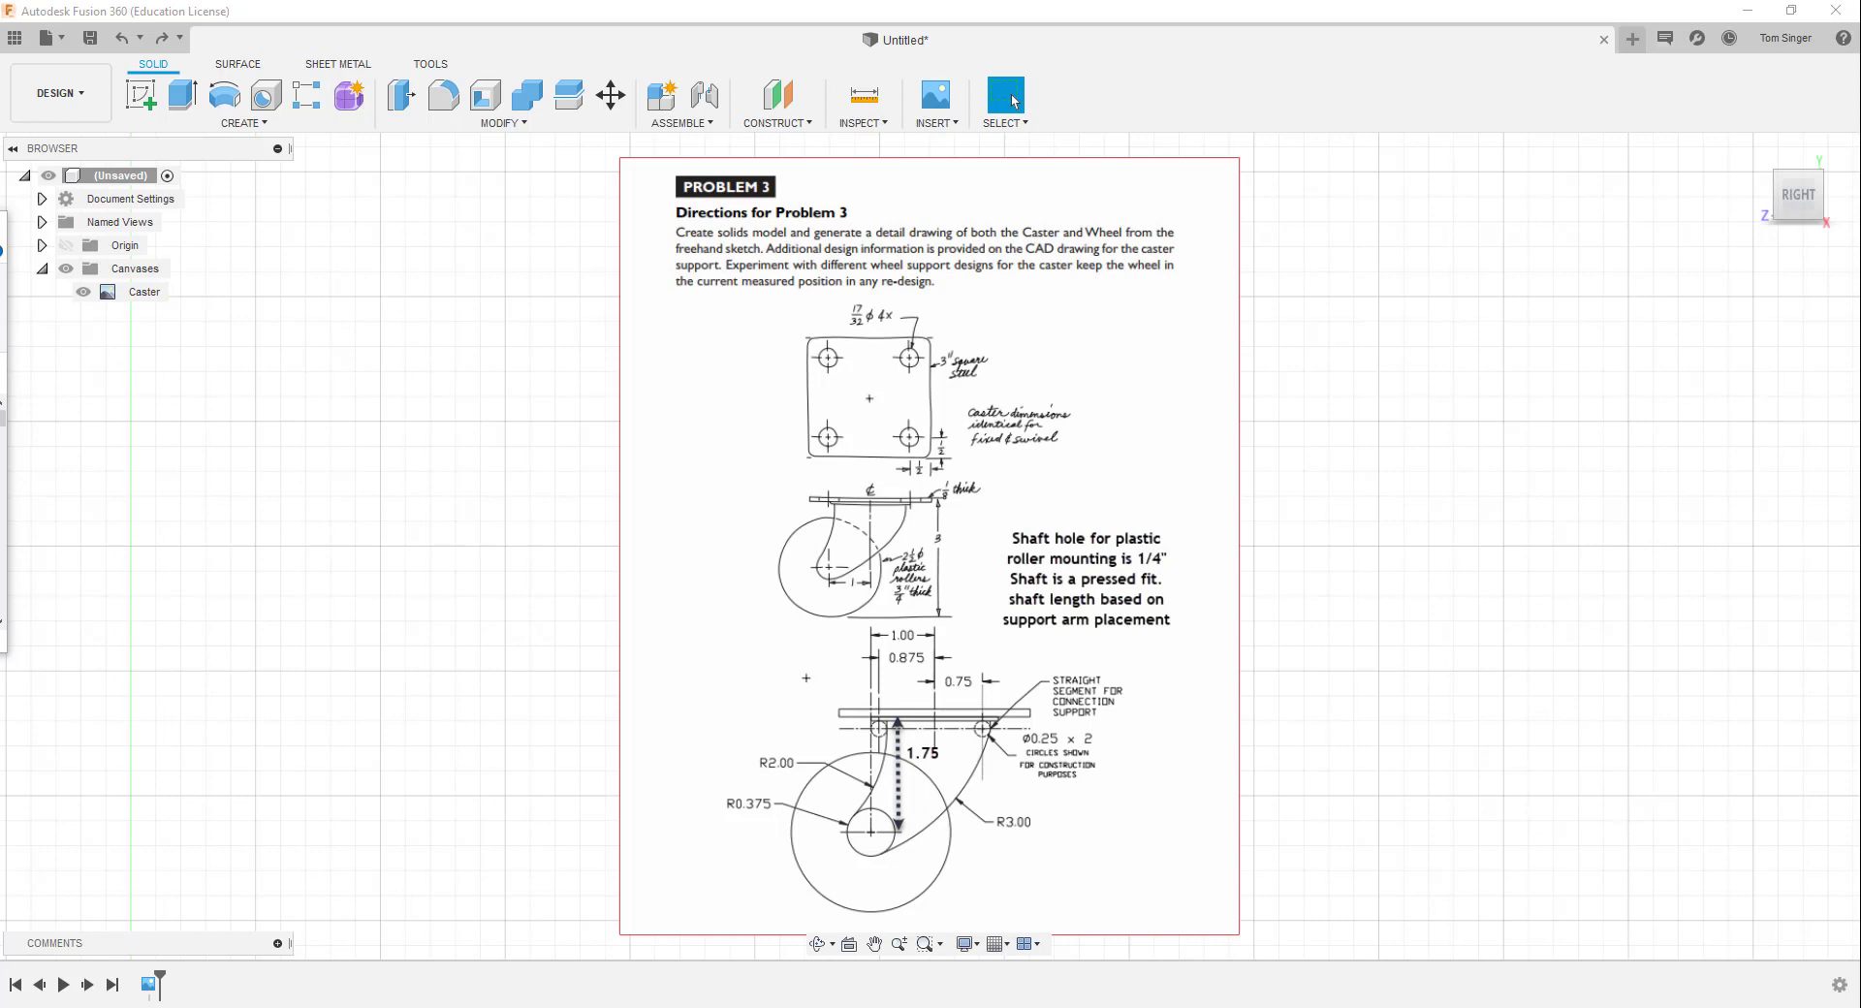
Create a new design and start a sketch on the horizontal origin plane
{"action": "left_click", "coordinate": [1636, 49]}
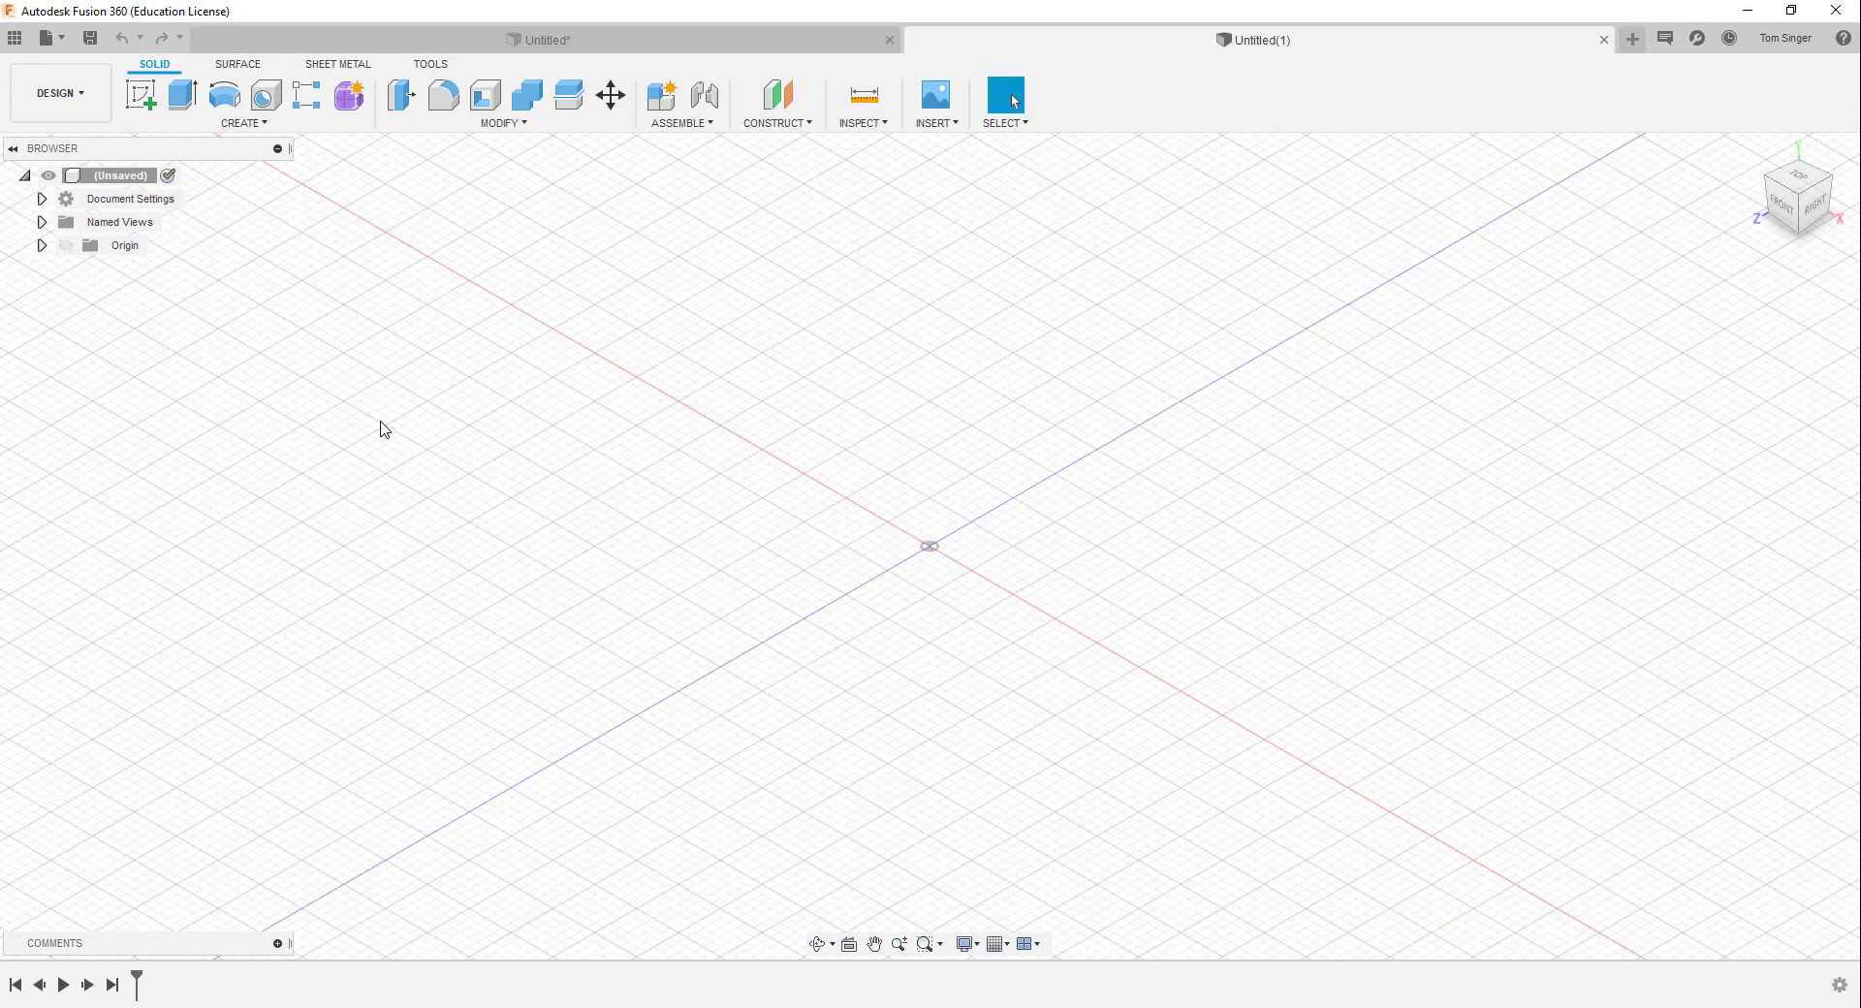
{"action": "left_click", "coordinate": [141, 96]}
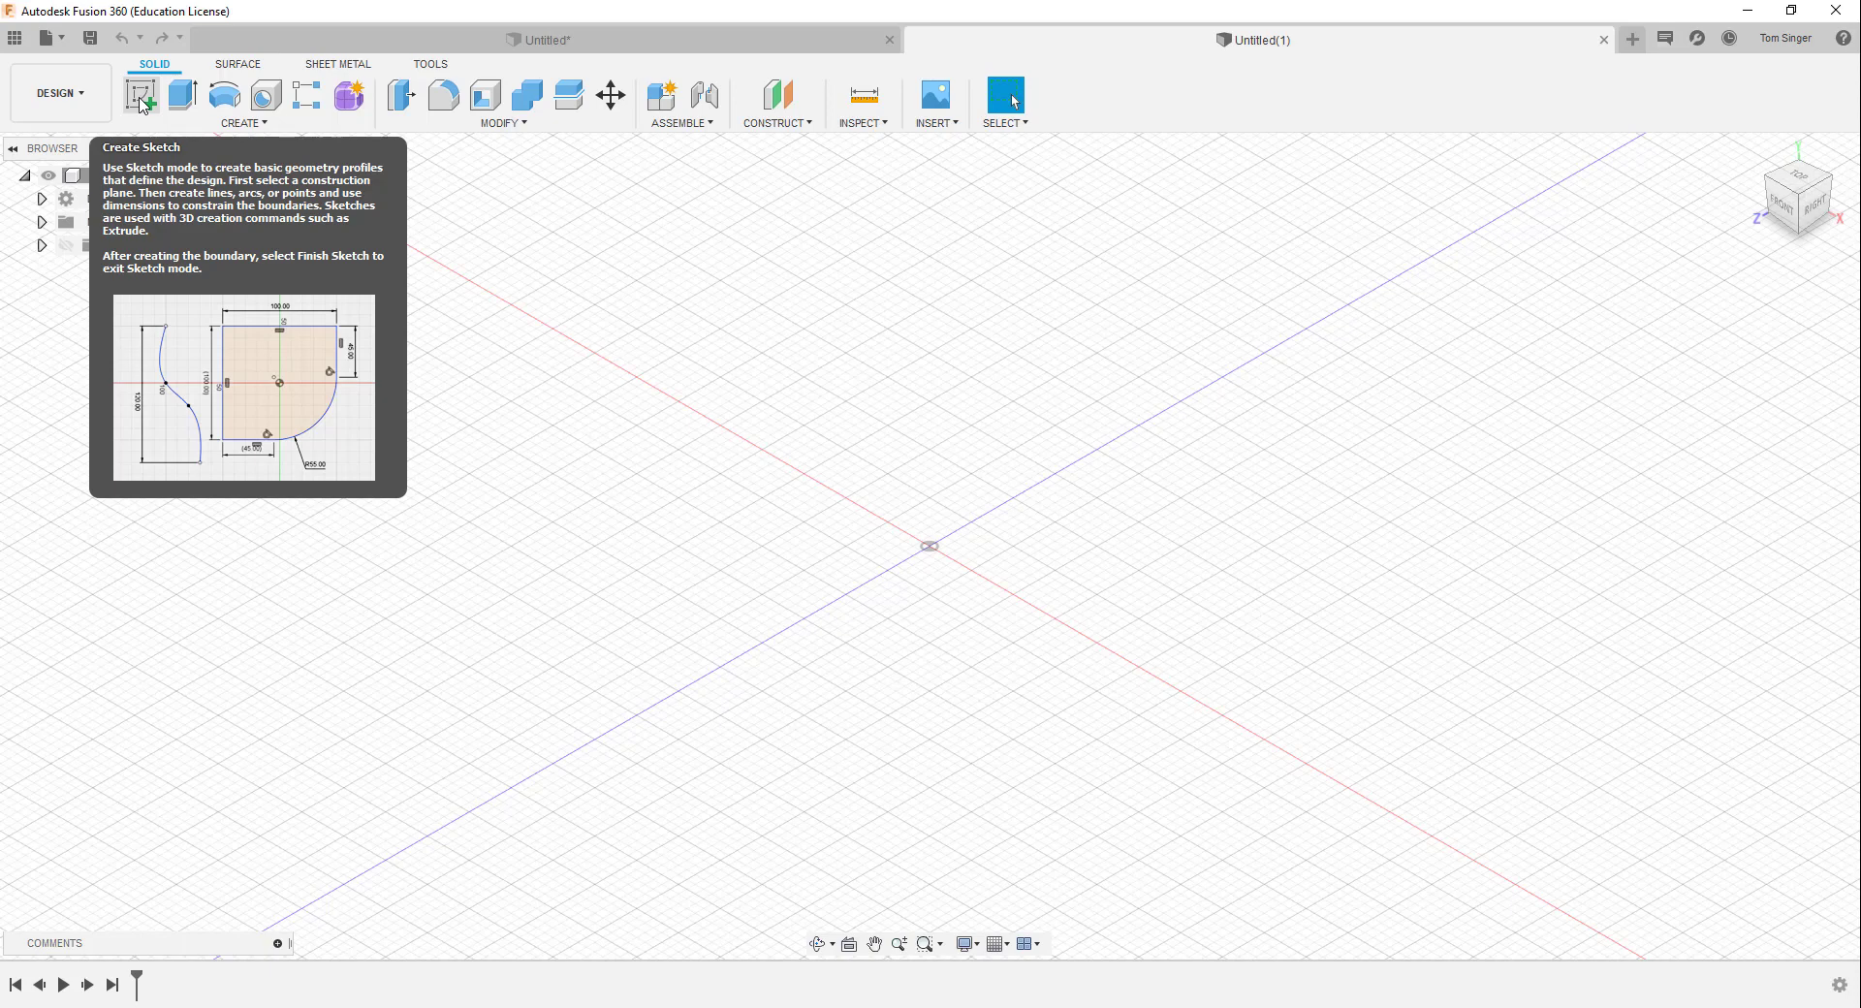
{"action": "left_click", "coordinate": [144, 100]}
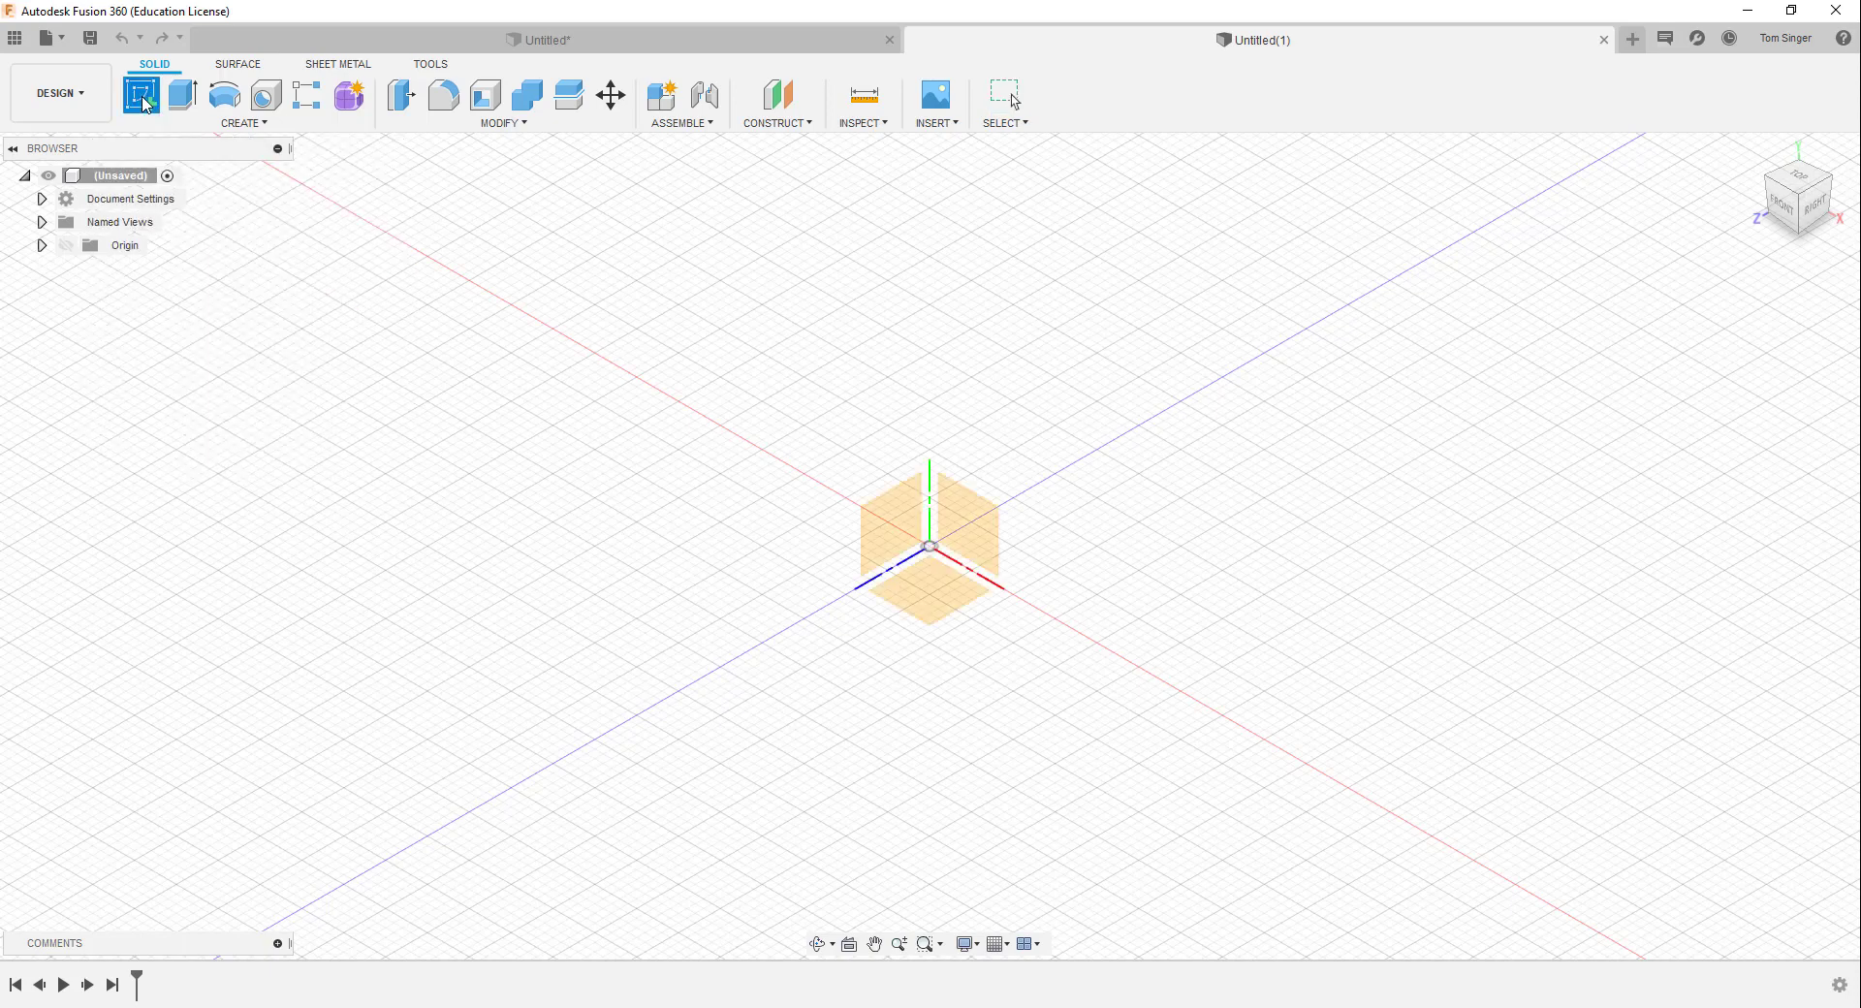
{"action": "left_click", "coordinate": [932, 597]}
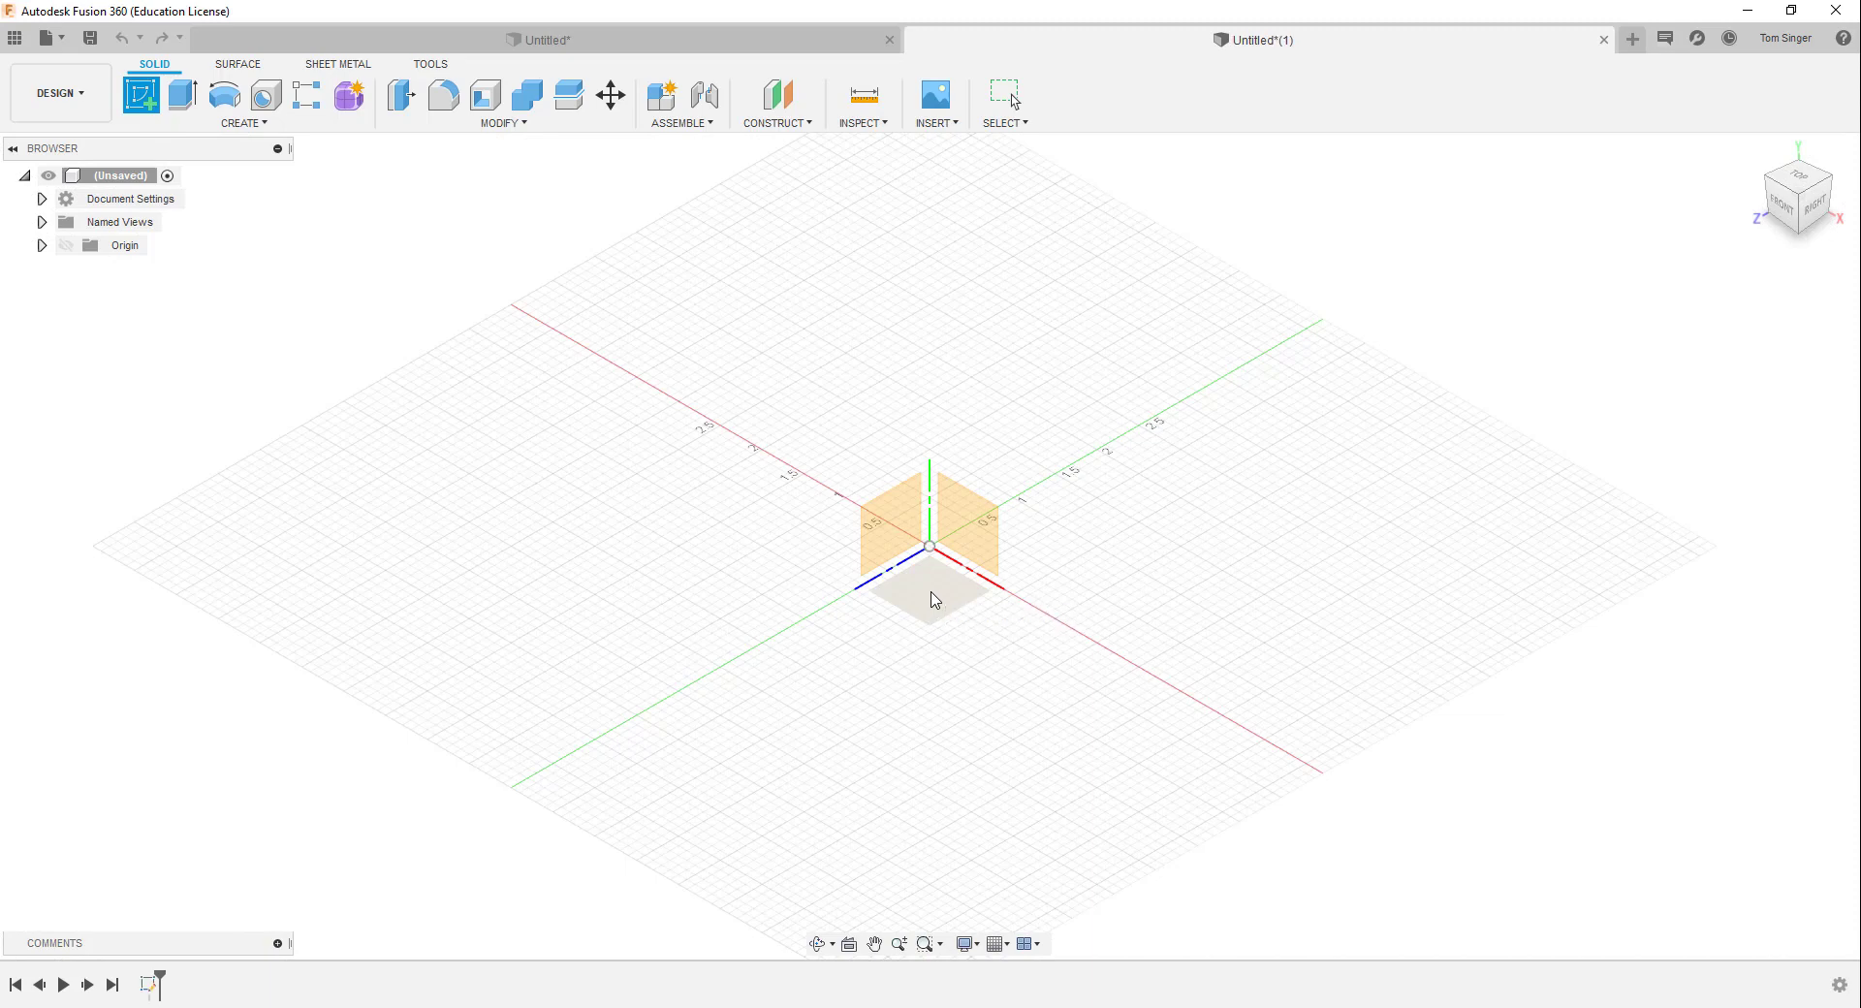
Sketch a two-point rectangle about 2.8 in wide and 2.7 in high with one corner at the origin
{"action": "left_click", "coordinate": [176, 97]}
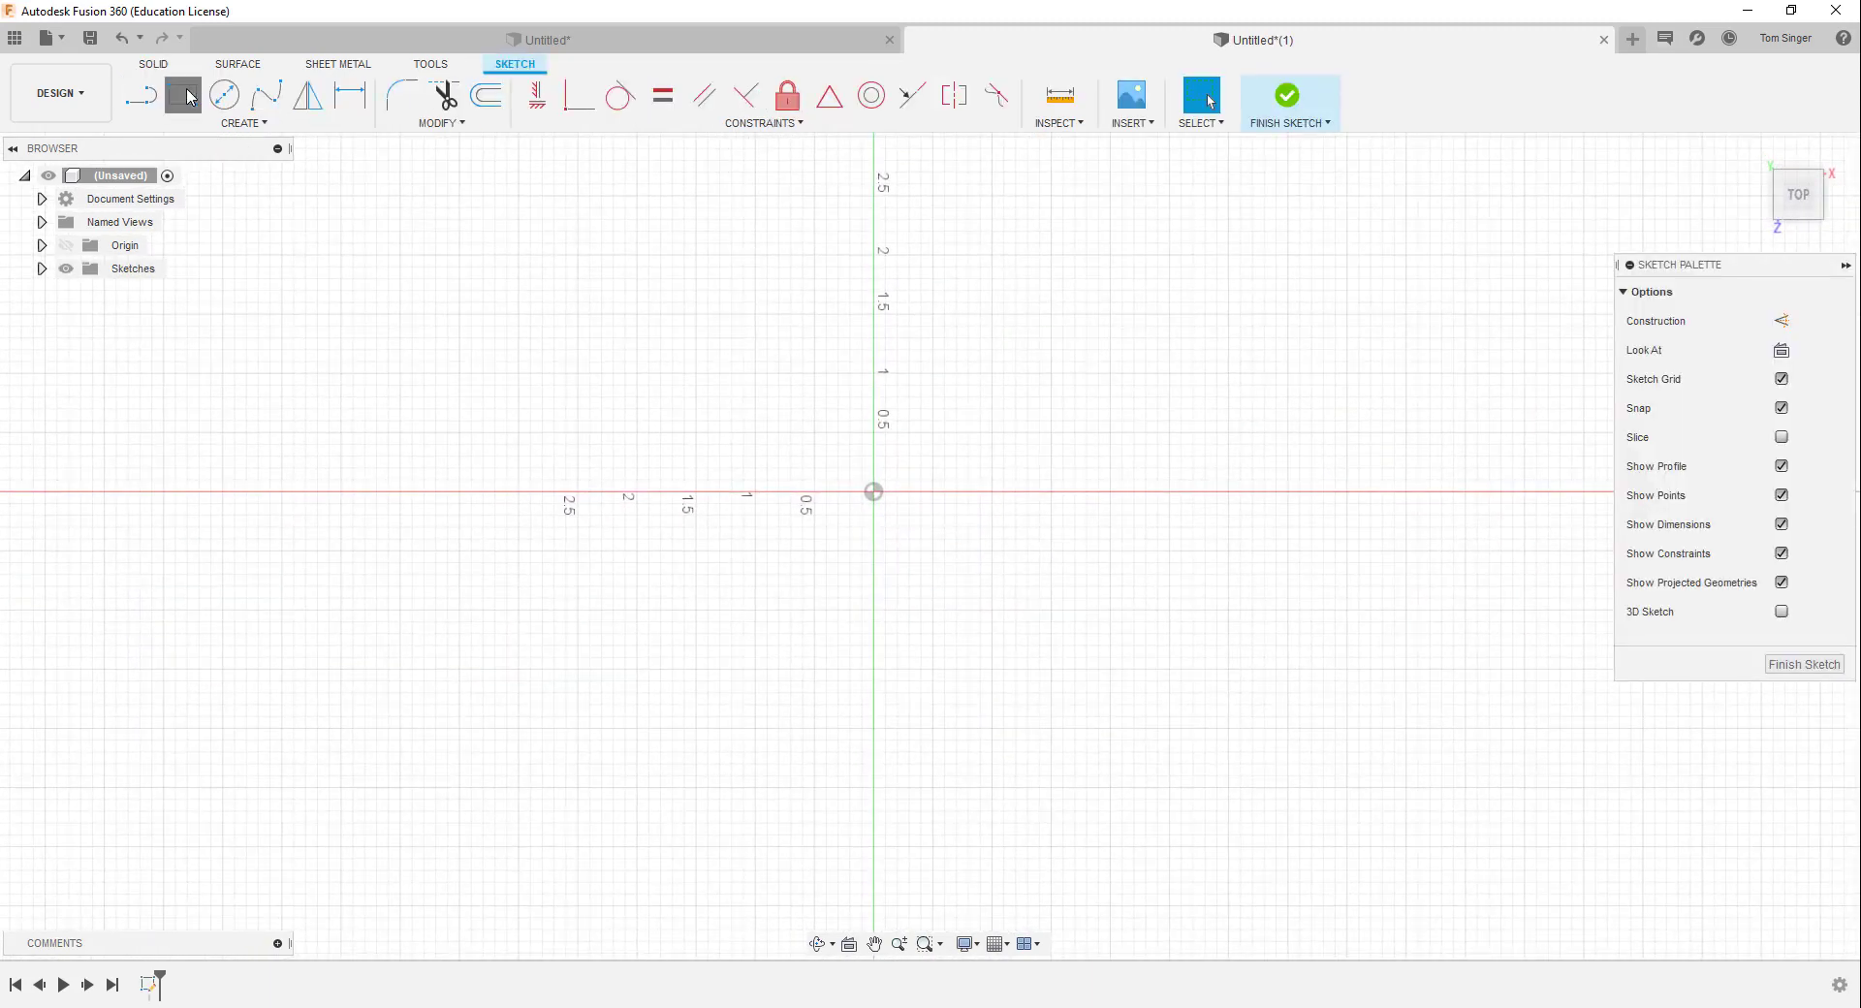
{"action": "left_click", "coordinate": [873, 491]}
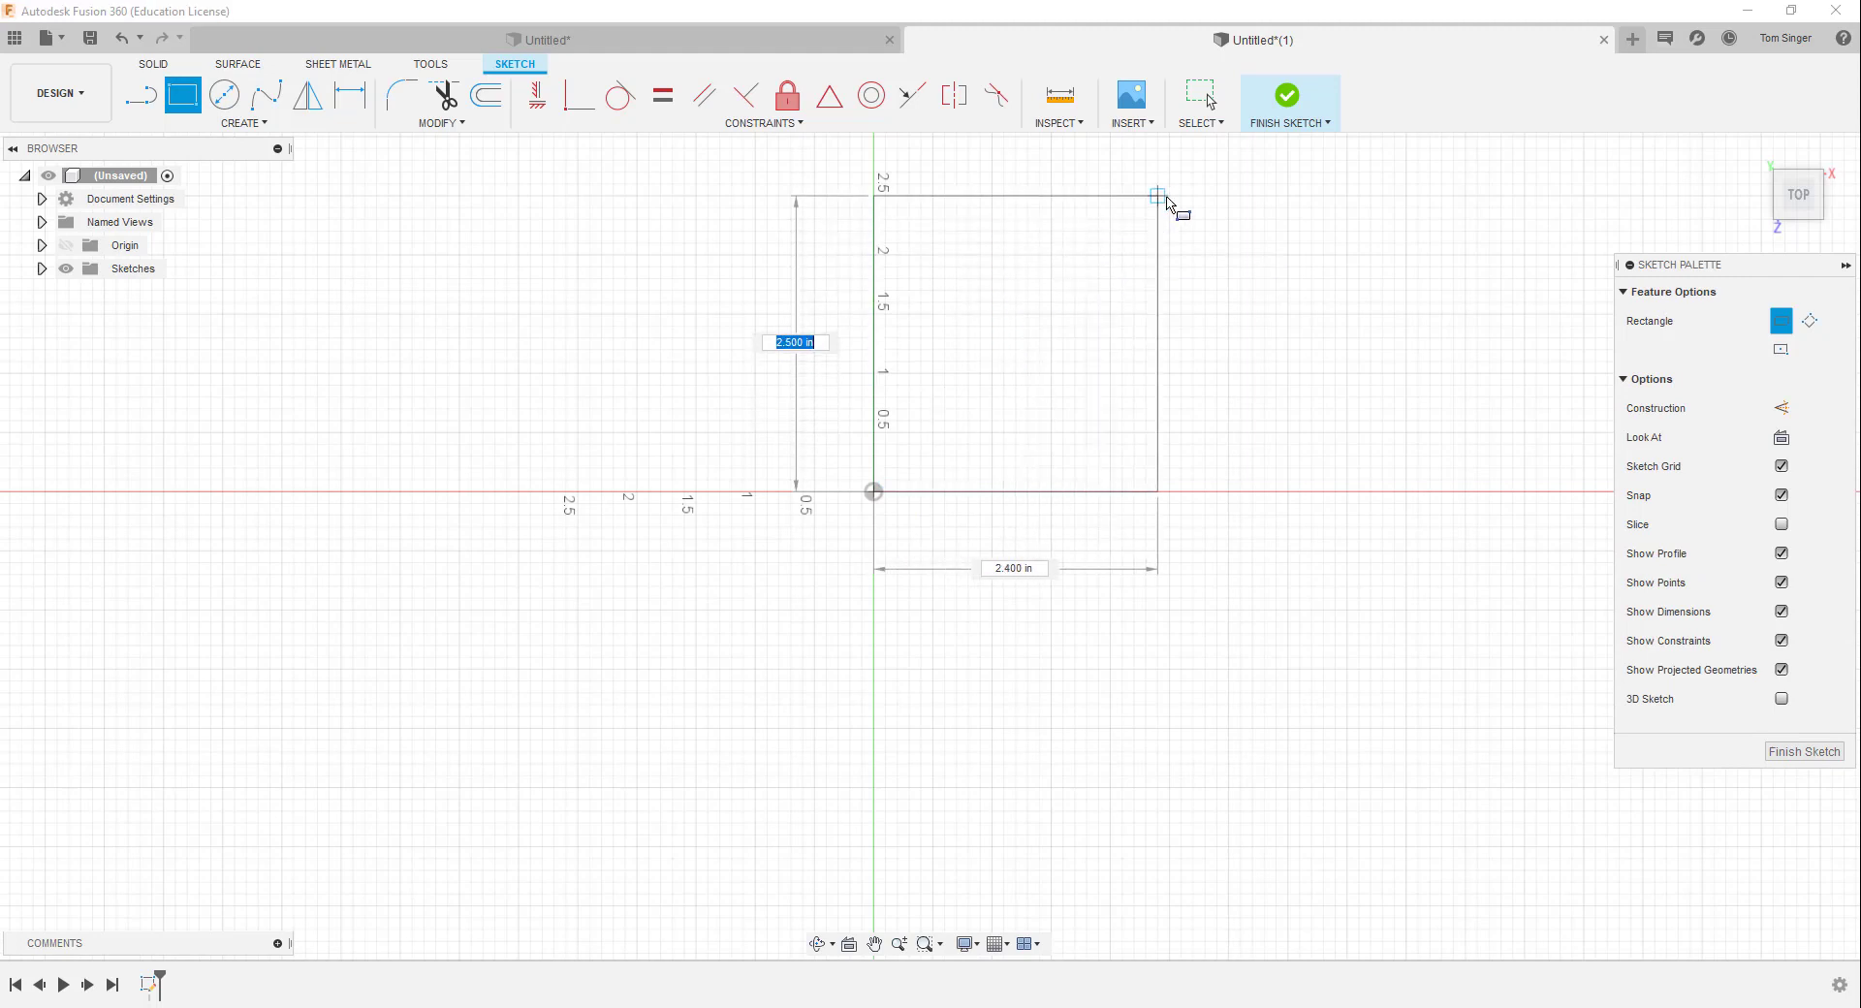
{"action": "left_click", "coordinate": [1206, 173]}
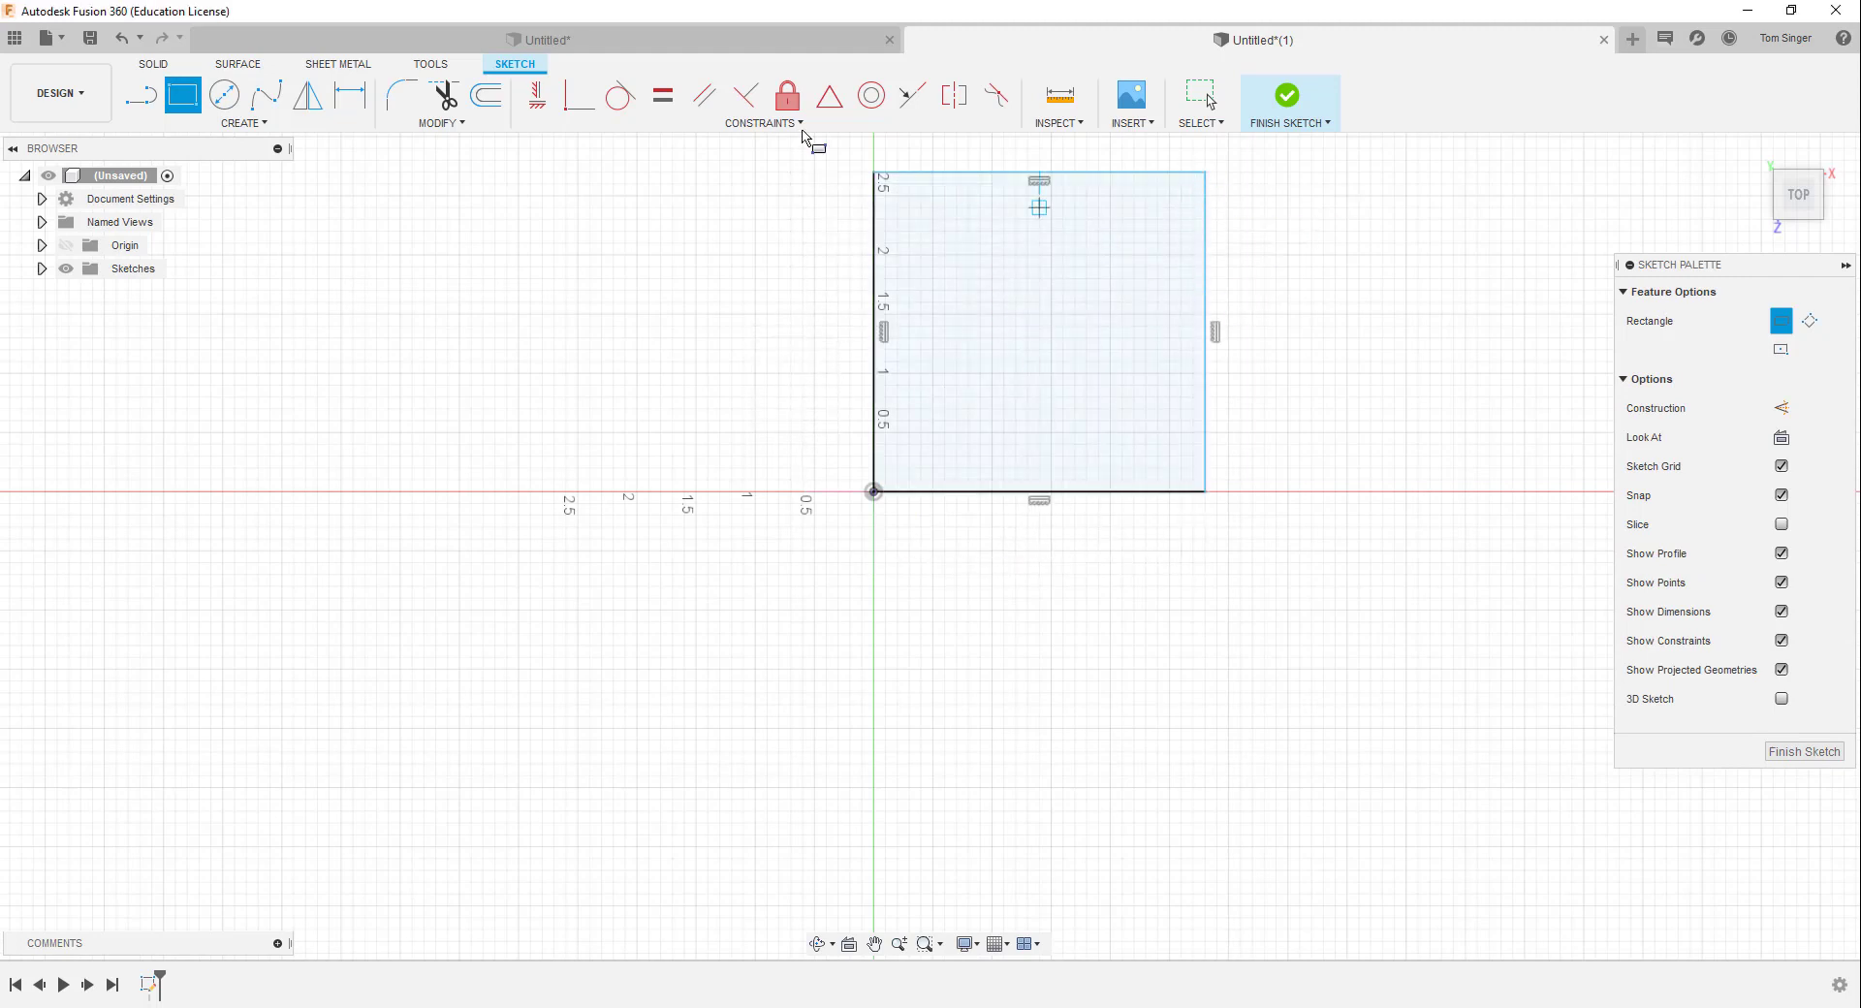
Dimension the rectangle's height and width to 3 in each
{"action": "key", "text": "d"}
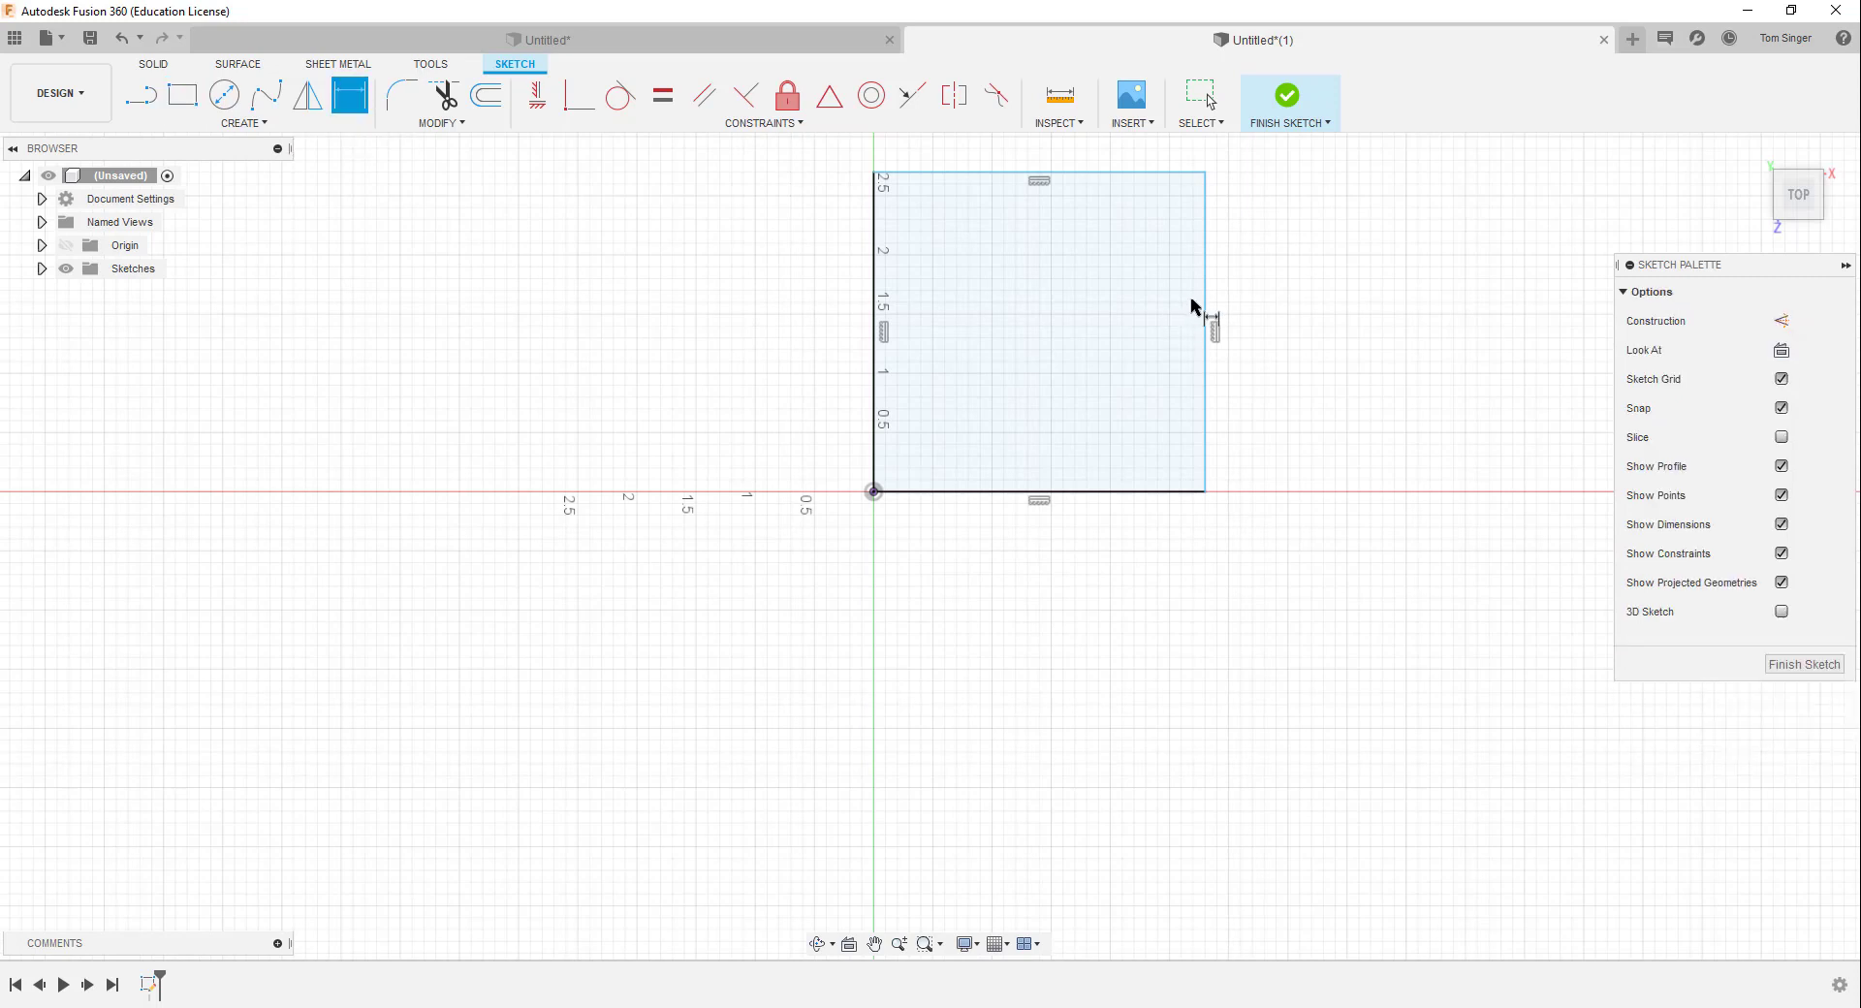
{"action": "left_click", "coordinate": [1206, 305]}
{"action": "left_click", "coordinate": [1319, 316]}
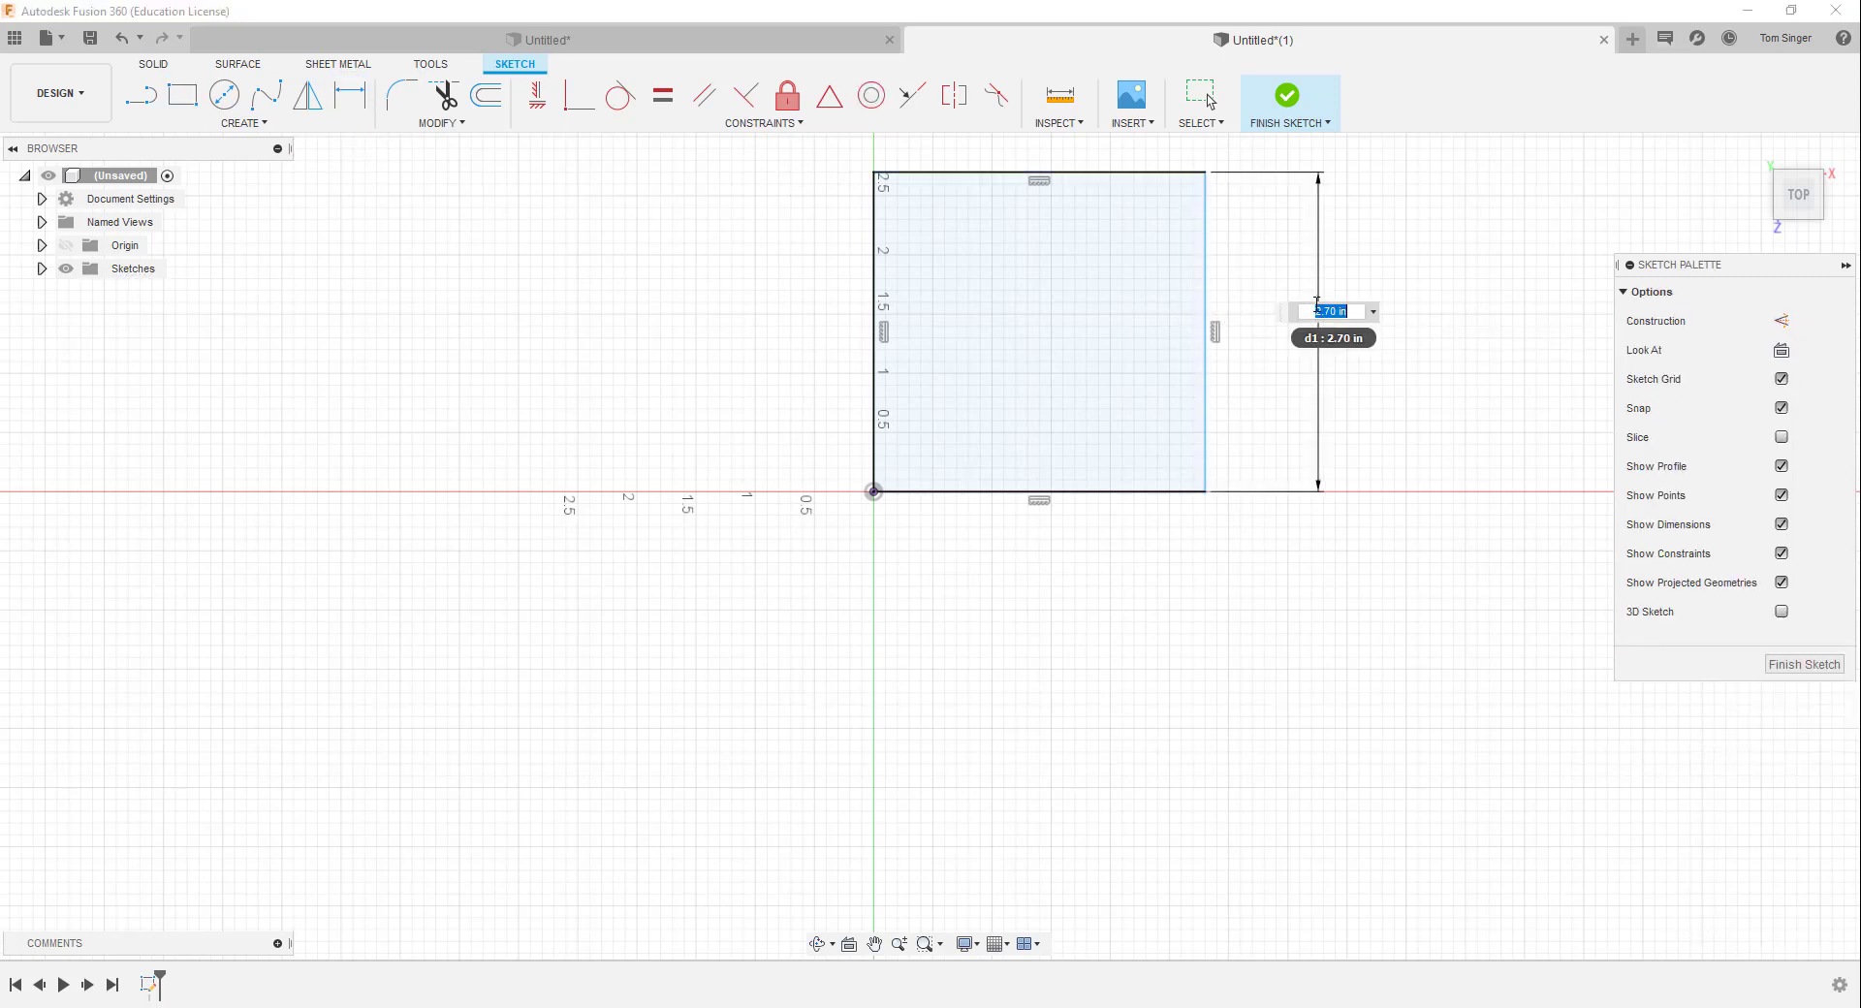
{"action": "type", "text": "3"}
{"action": "key", "text": "Return"}
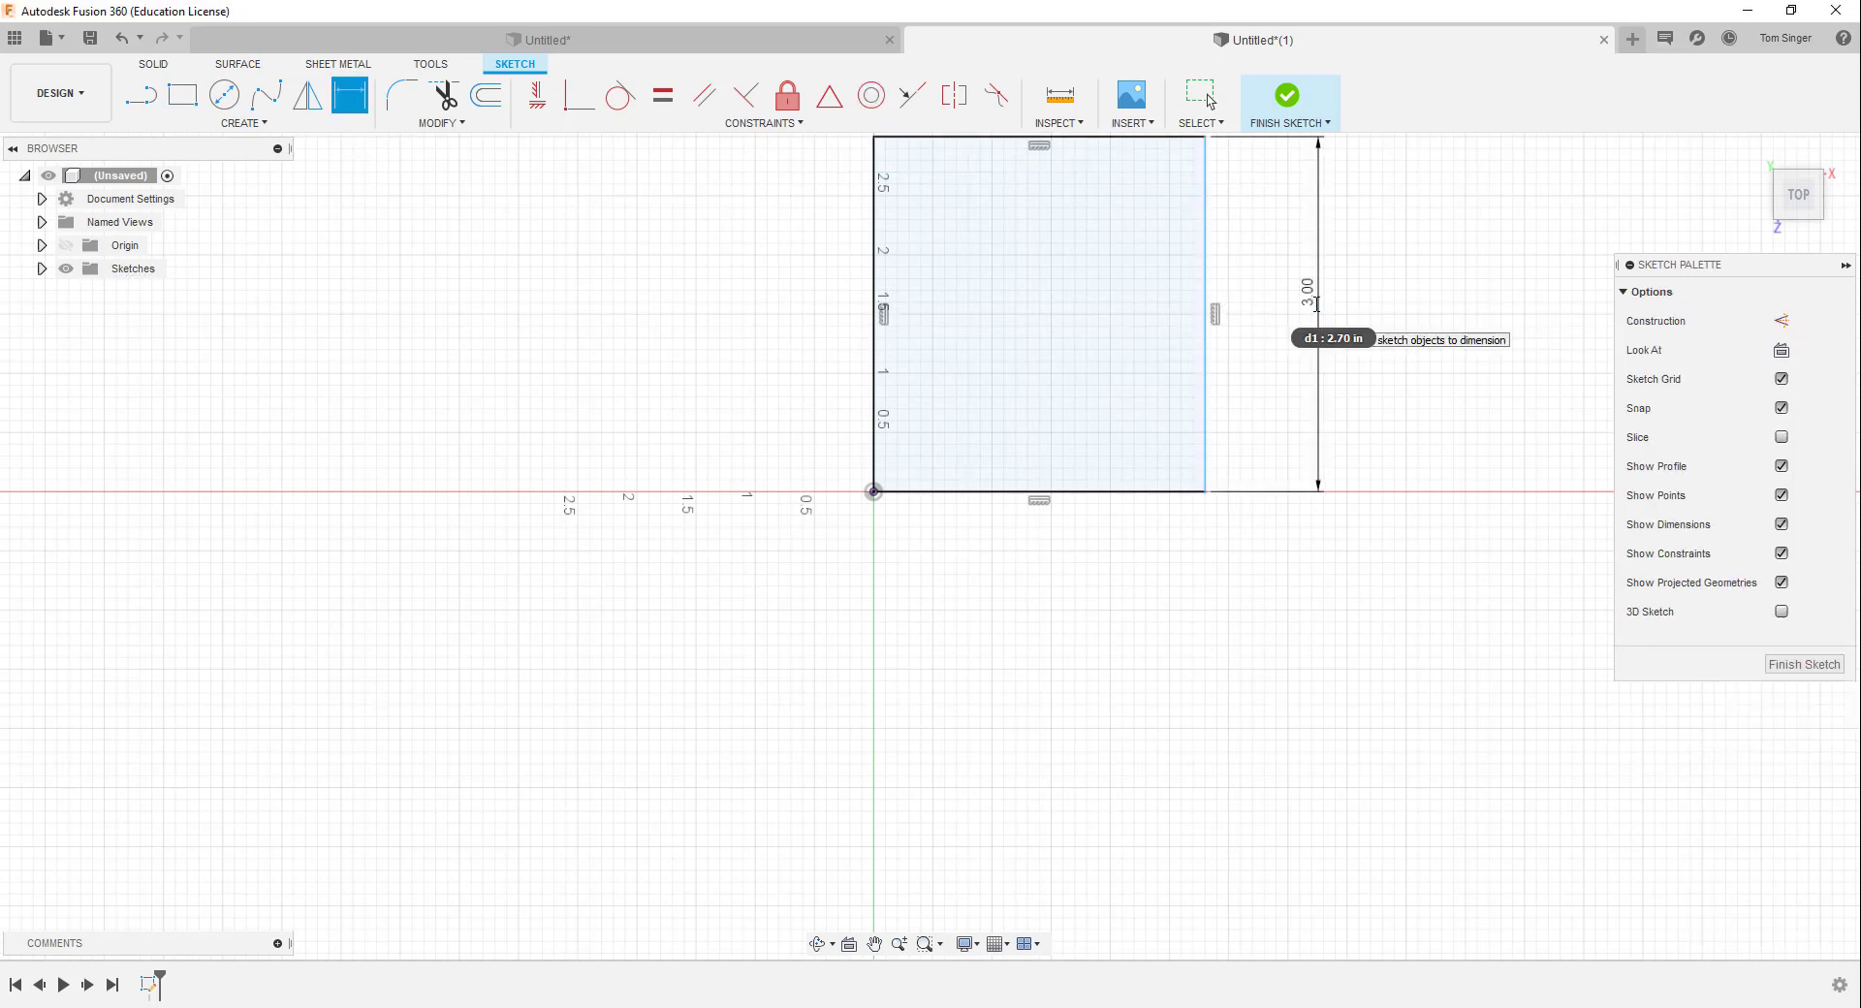
{"action": "left_click", "coordinate": [1041, 494]}
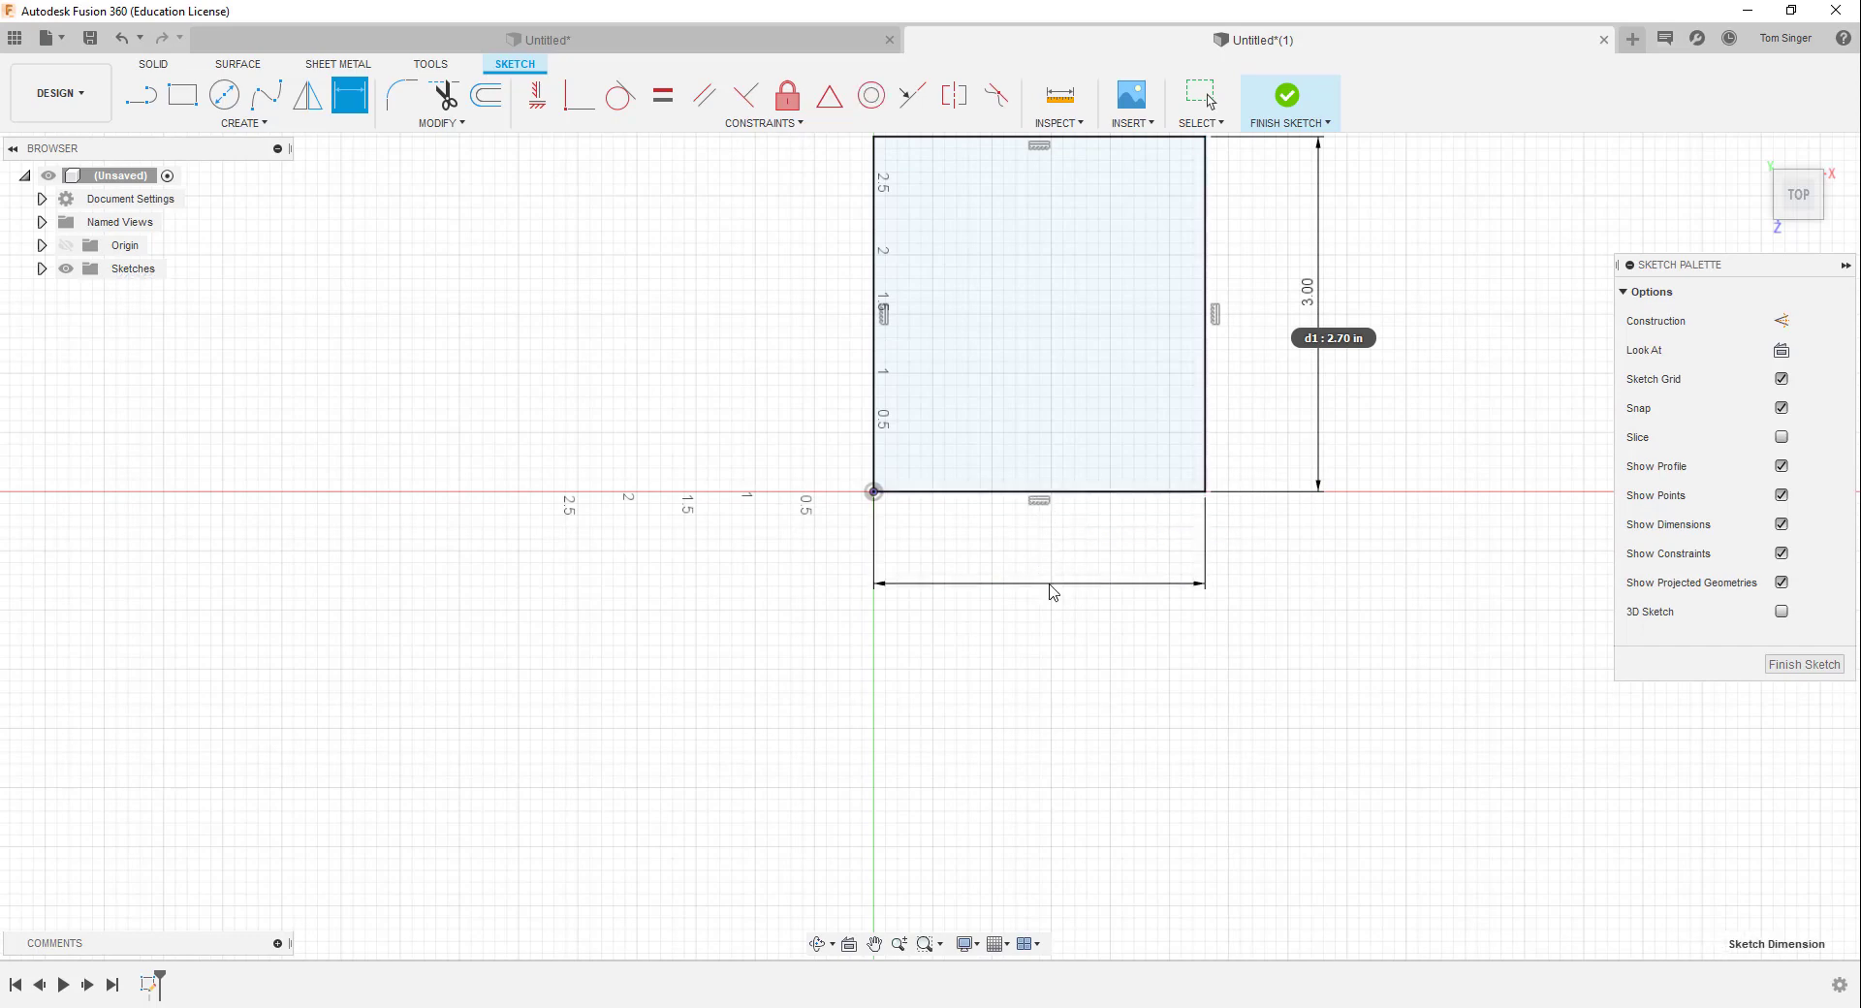
{"action": "left_click", "coordinate": [1050, 581]}
{"action": "type", "text": "3.0"}
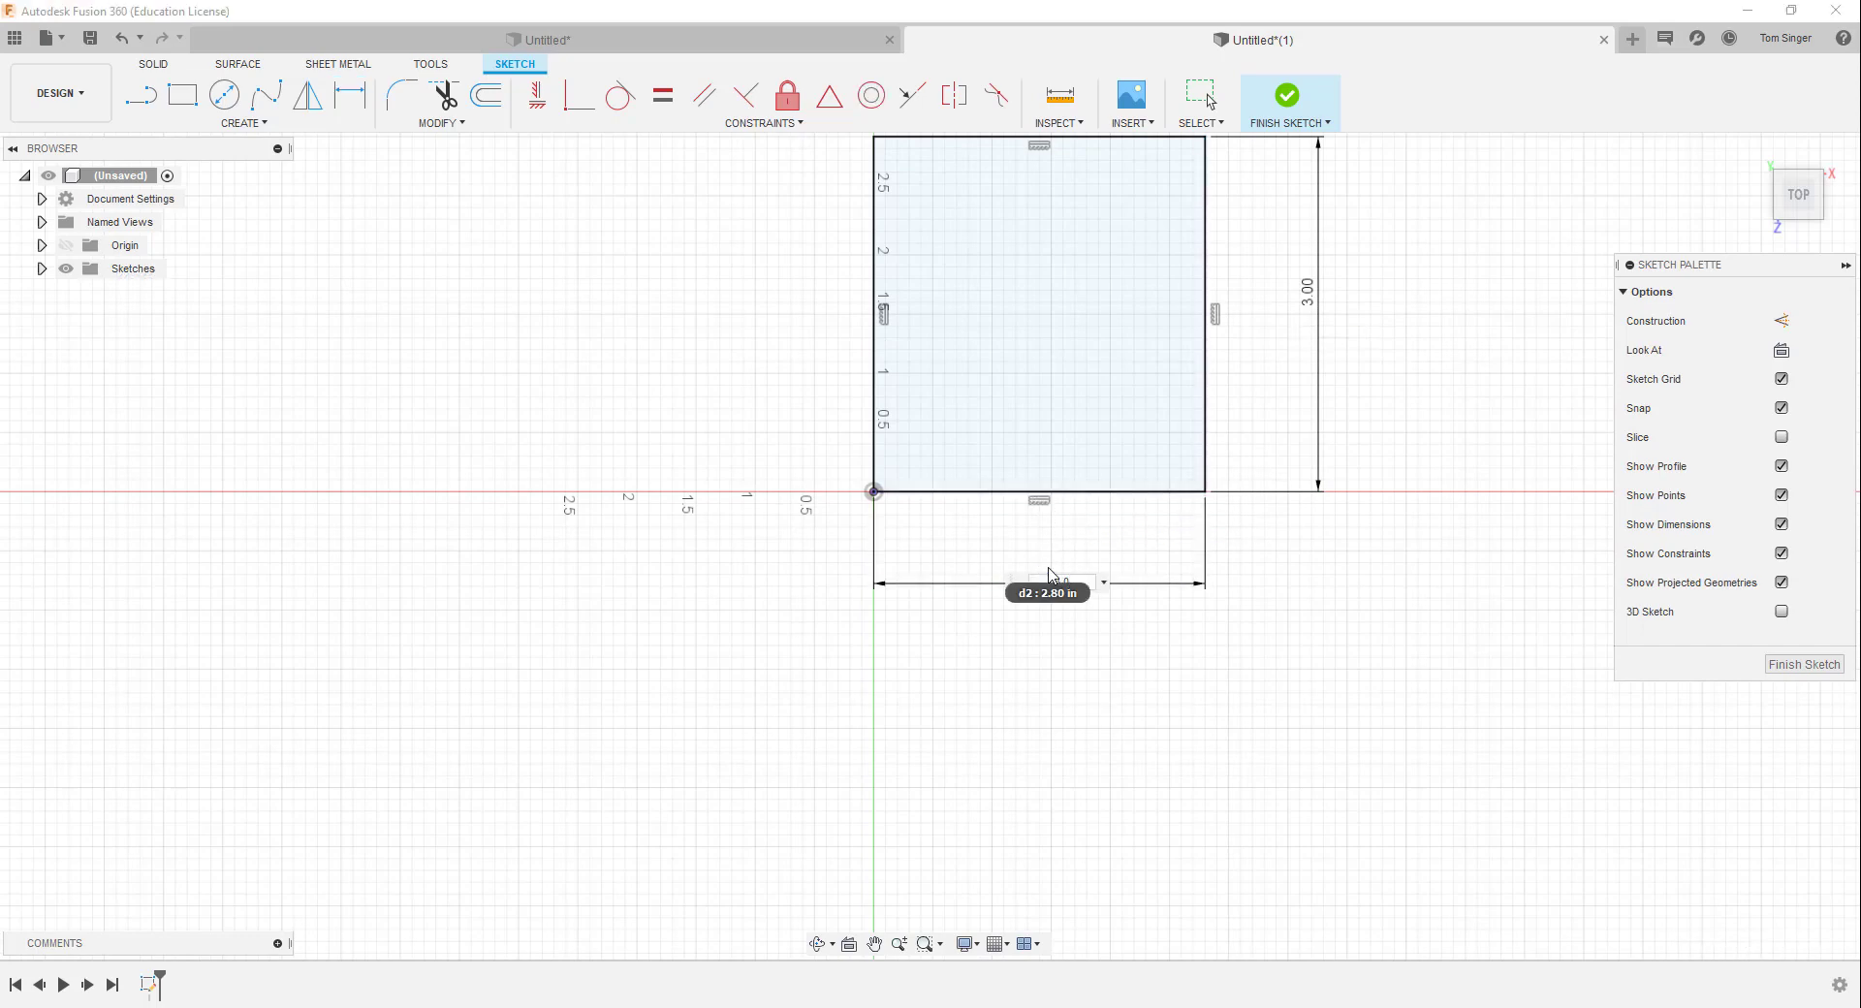
{"action": "key", "text": "Return"}
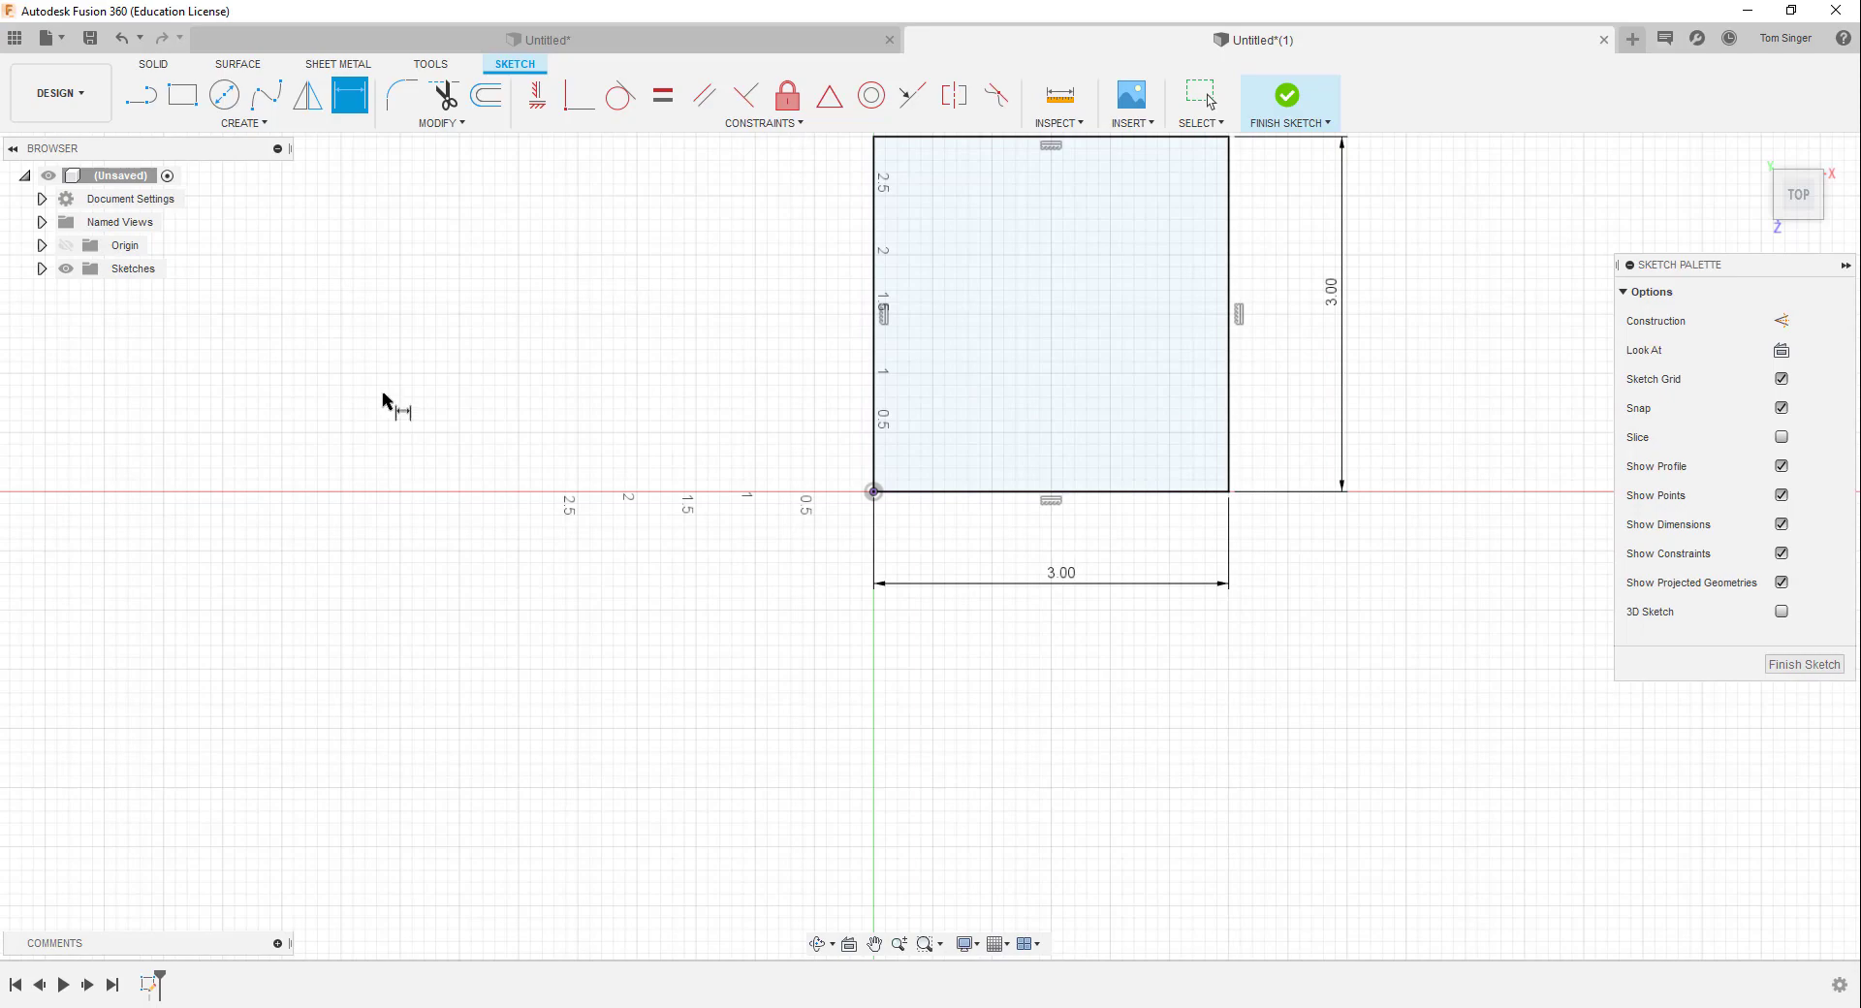
Finish the sketch and extrude the square profile upward 0.125 in as a new body
{"action": "left_click", "coordinate": [1287, 99]}
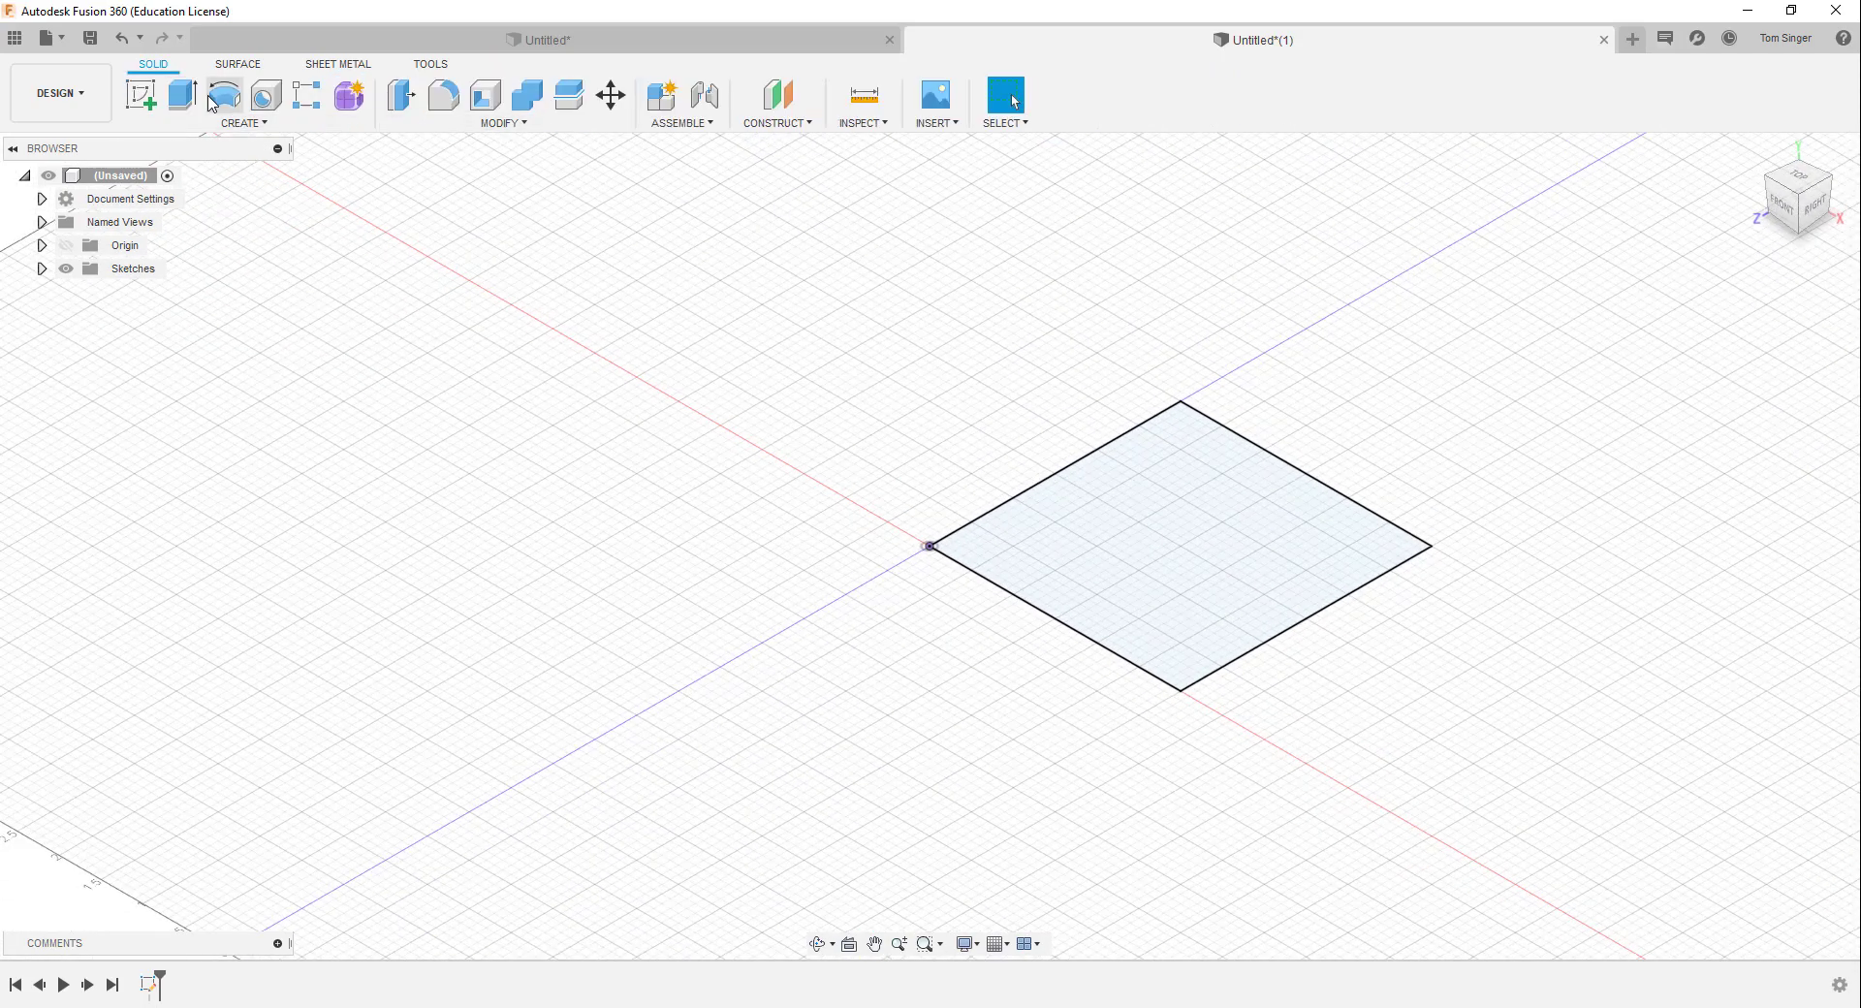
{"action": "left_click", "coordinate": [182, 94]}
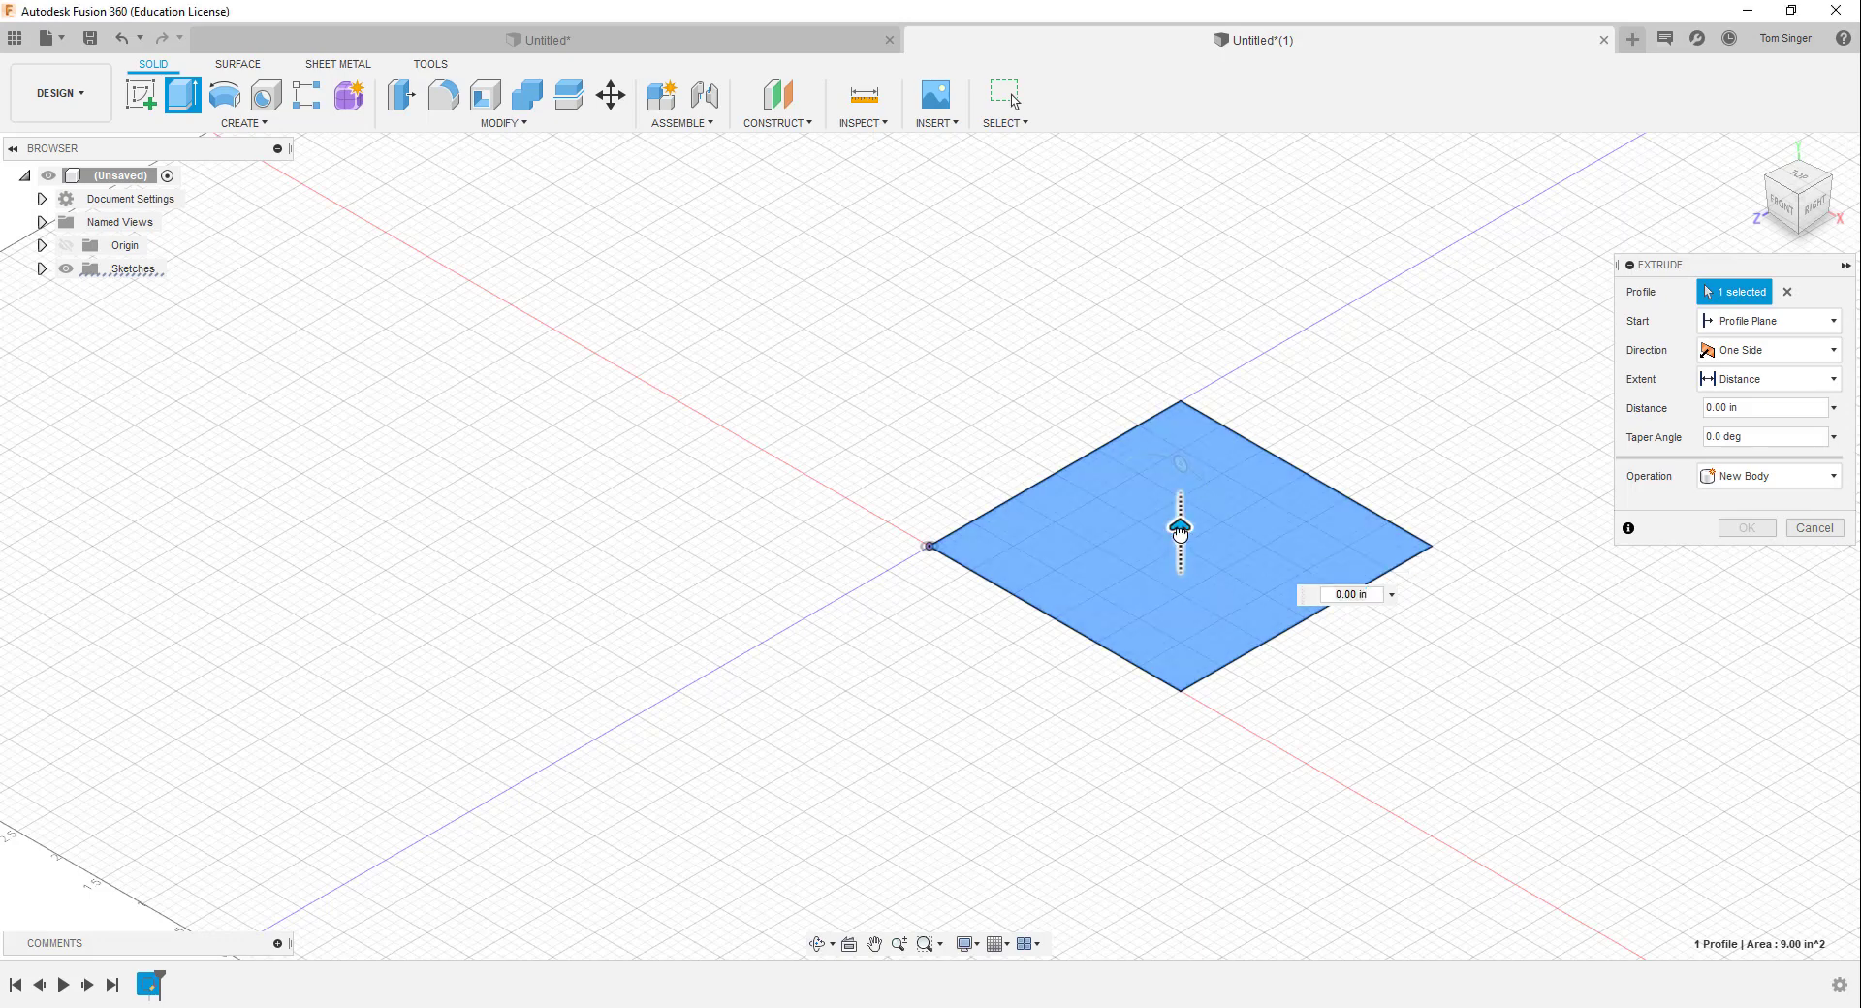
{"action": "left_click_drag", "start_coordinate": [1180, 531], "coordinate": [1180, 511]}
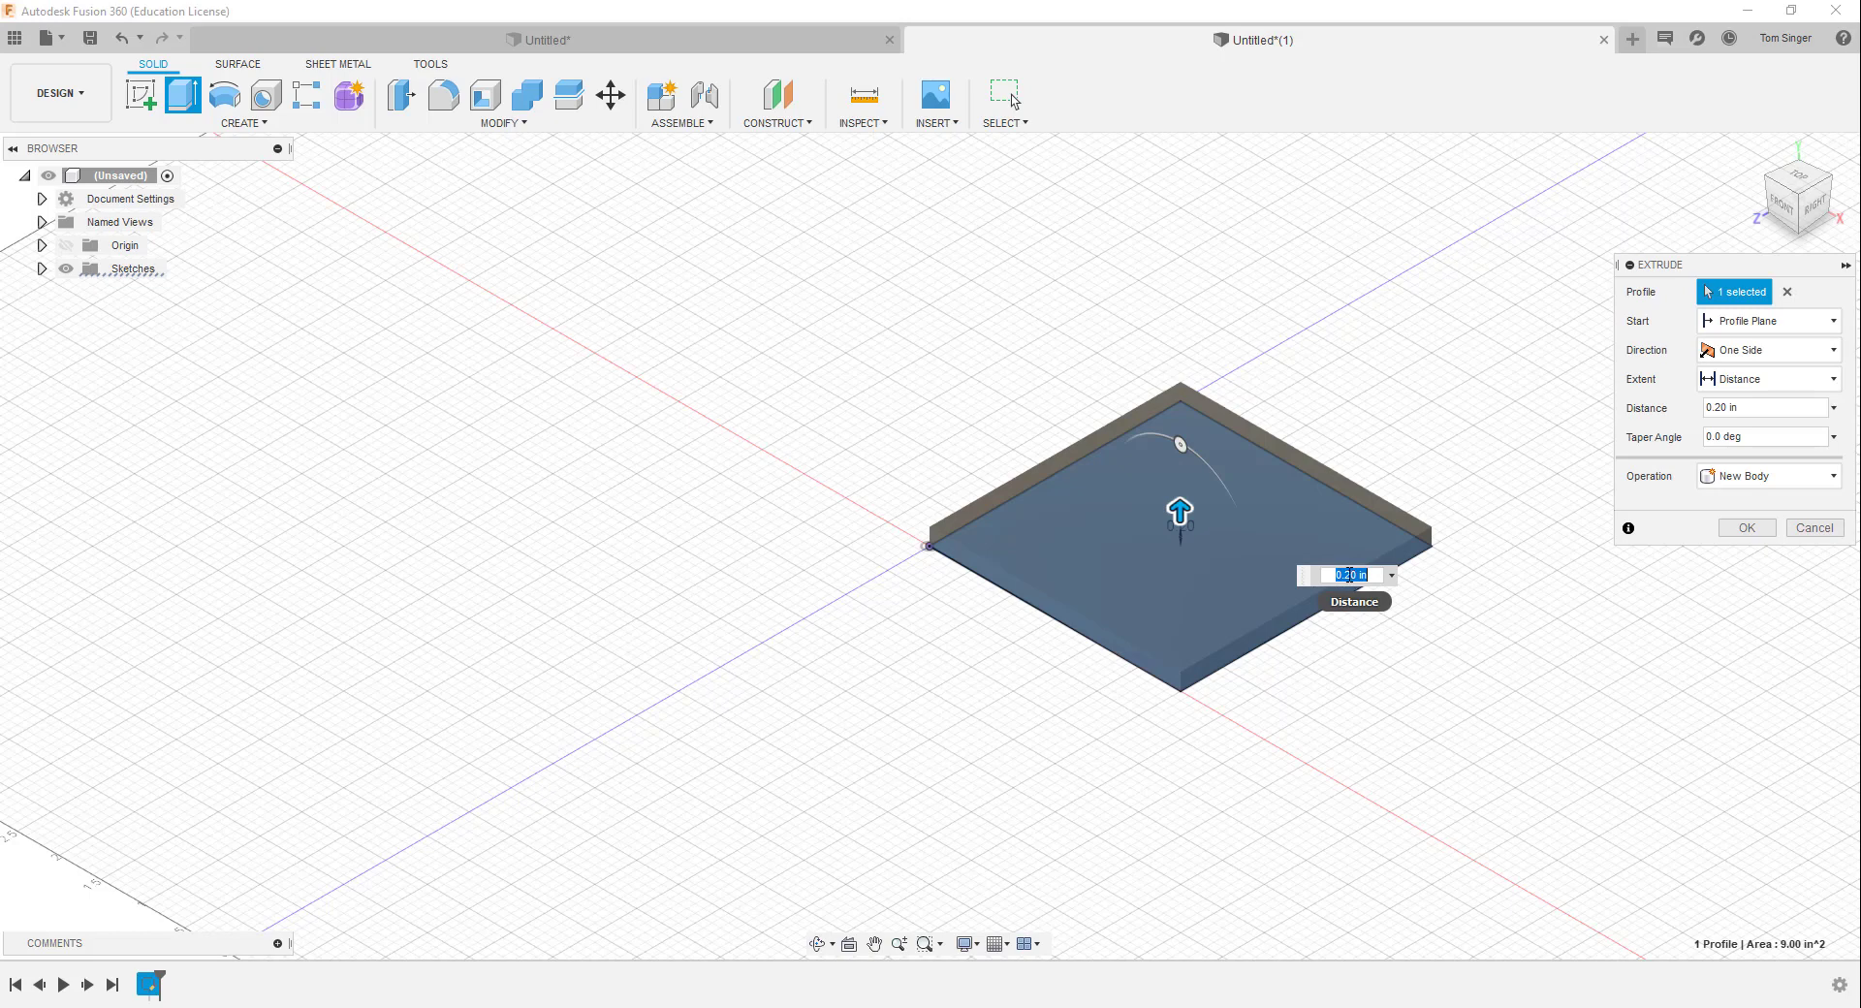
{"action": "type", "text": ".125"}
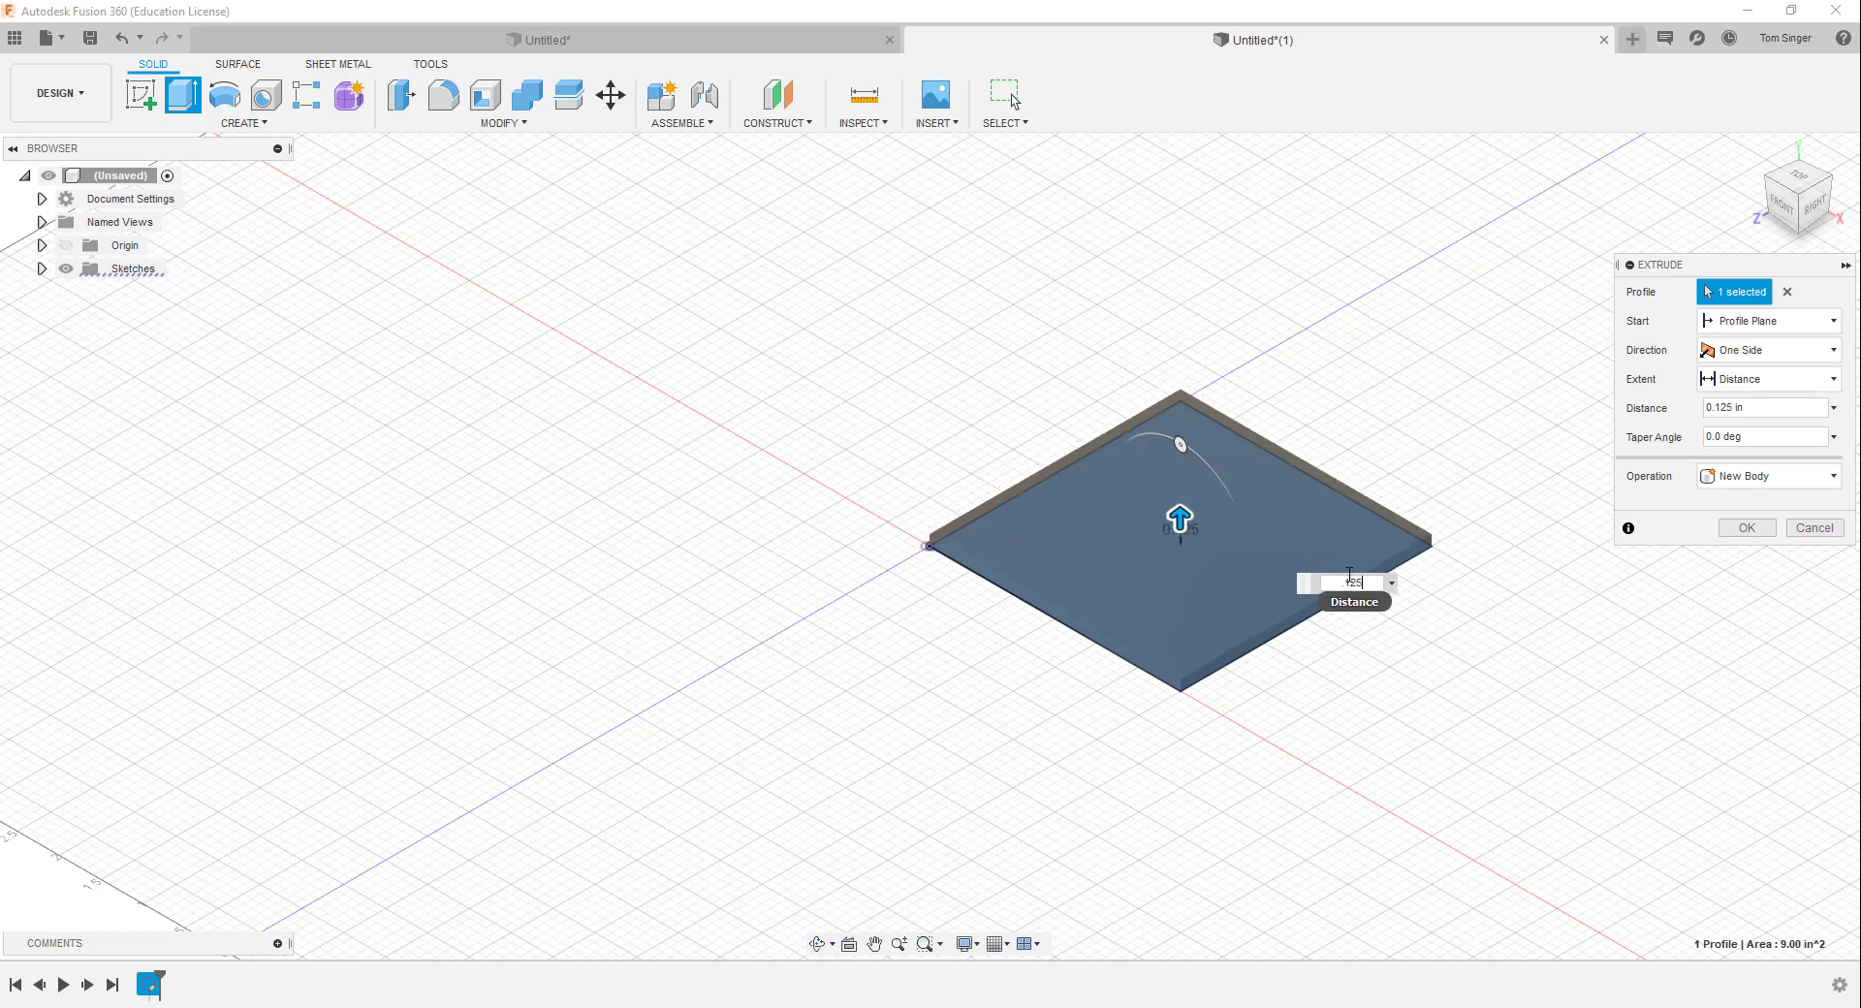
{"action": "key", "text": "Return"}
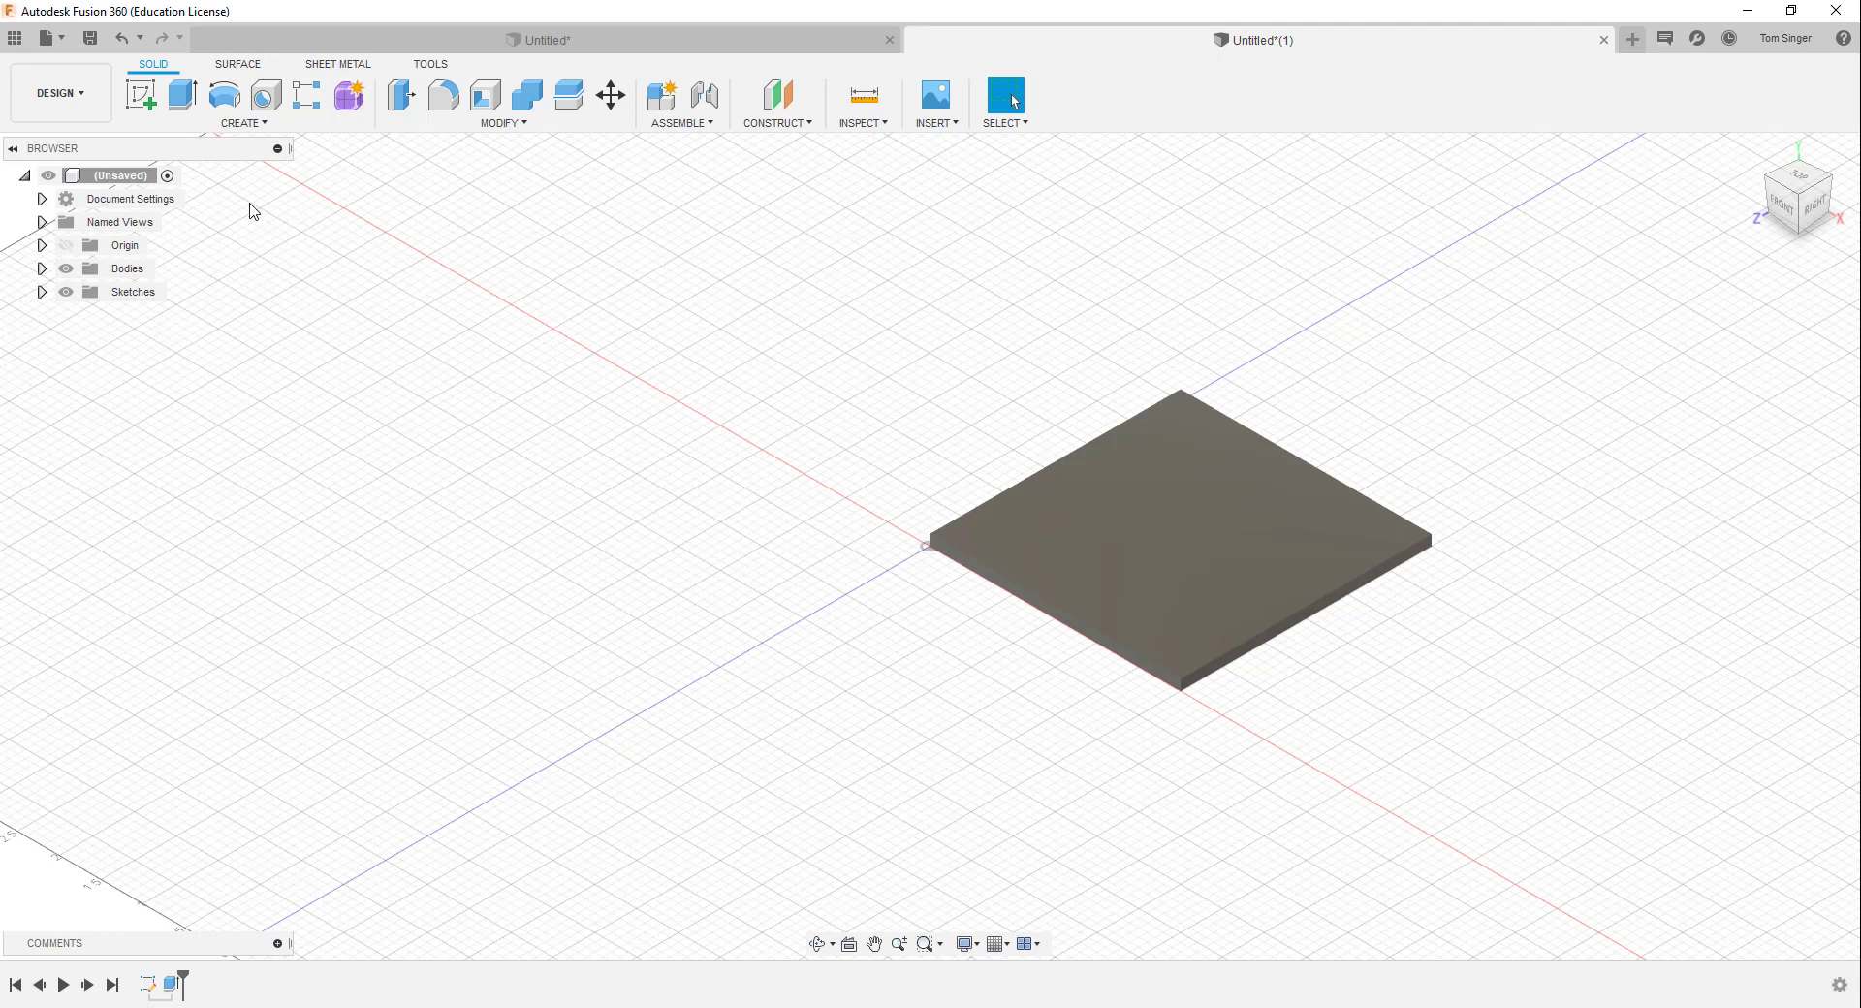
Place a simple hole on the plate's upper face near the front corner, with a 17/32 in diameter and extents set to All
{"action": "left_click", "coordinate": [267, 101]}
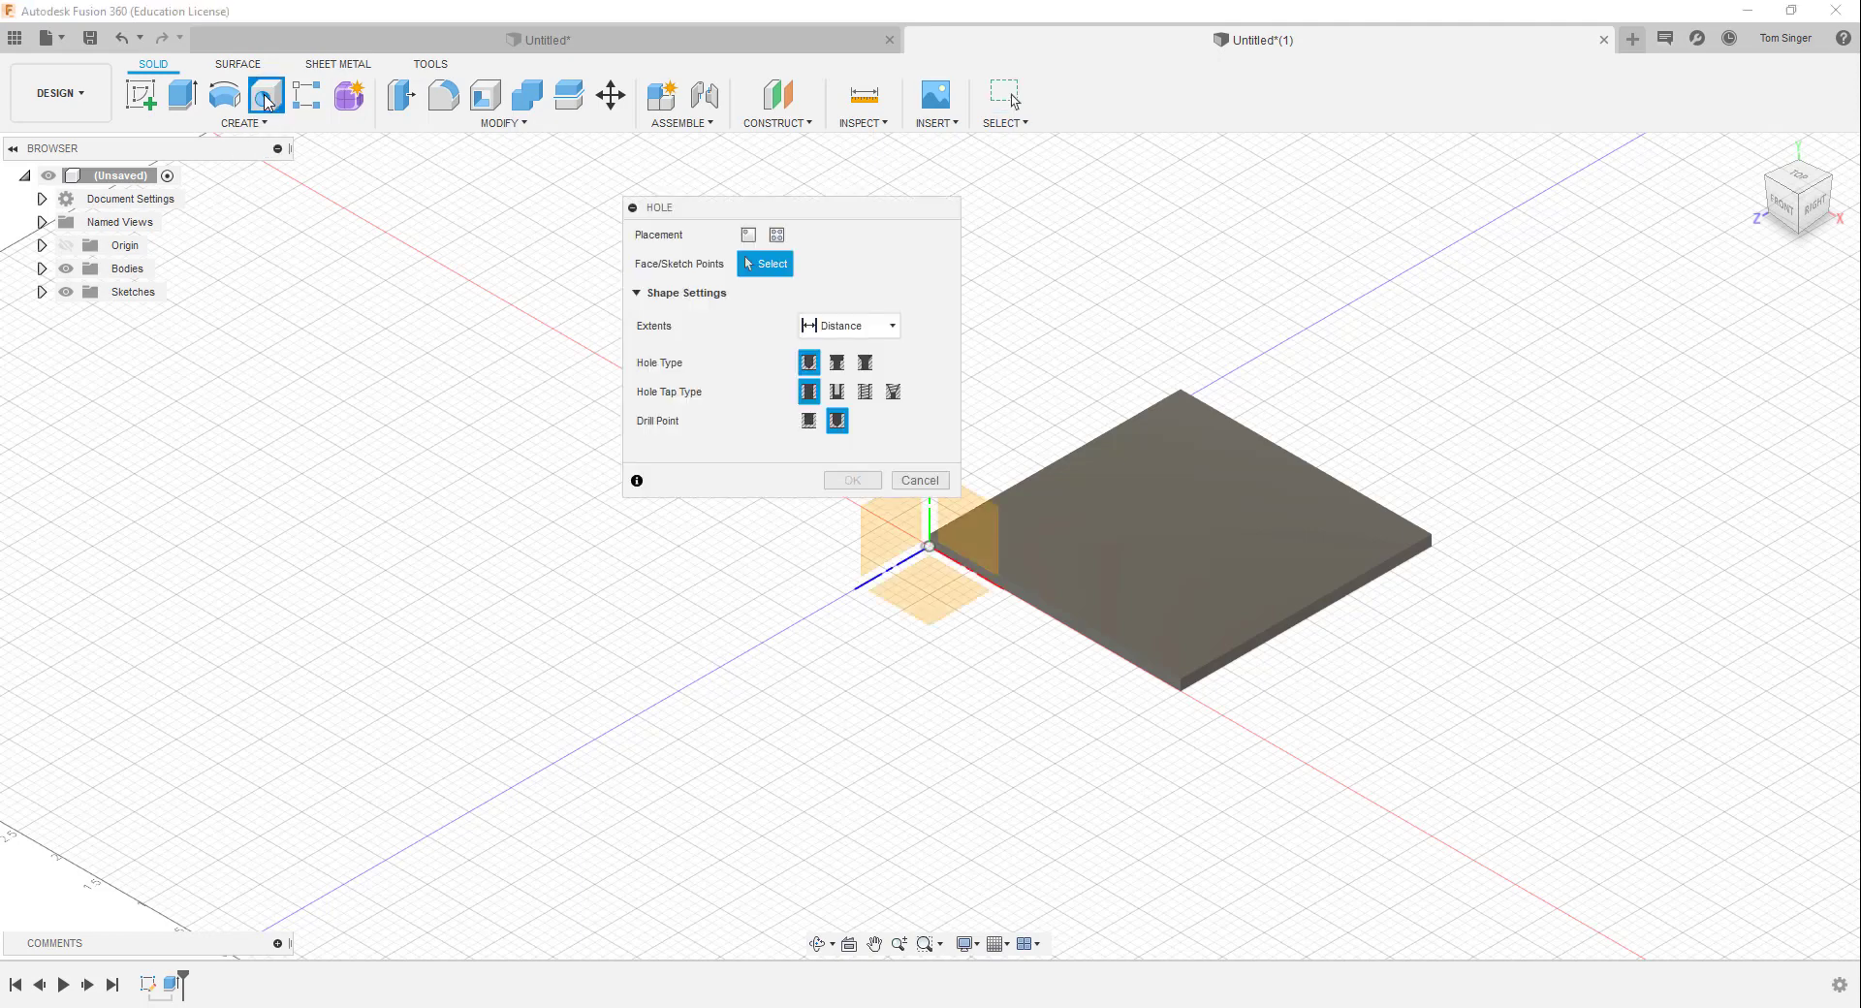
{"action": "left_click", "coordinate": [776, 236]}
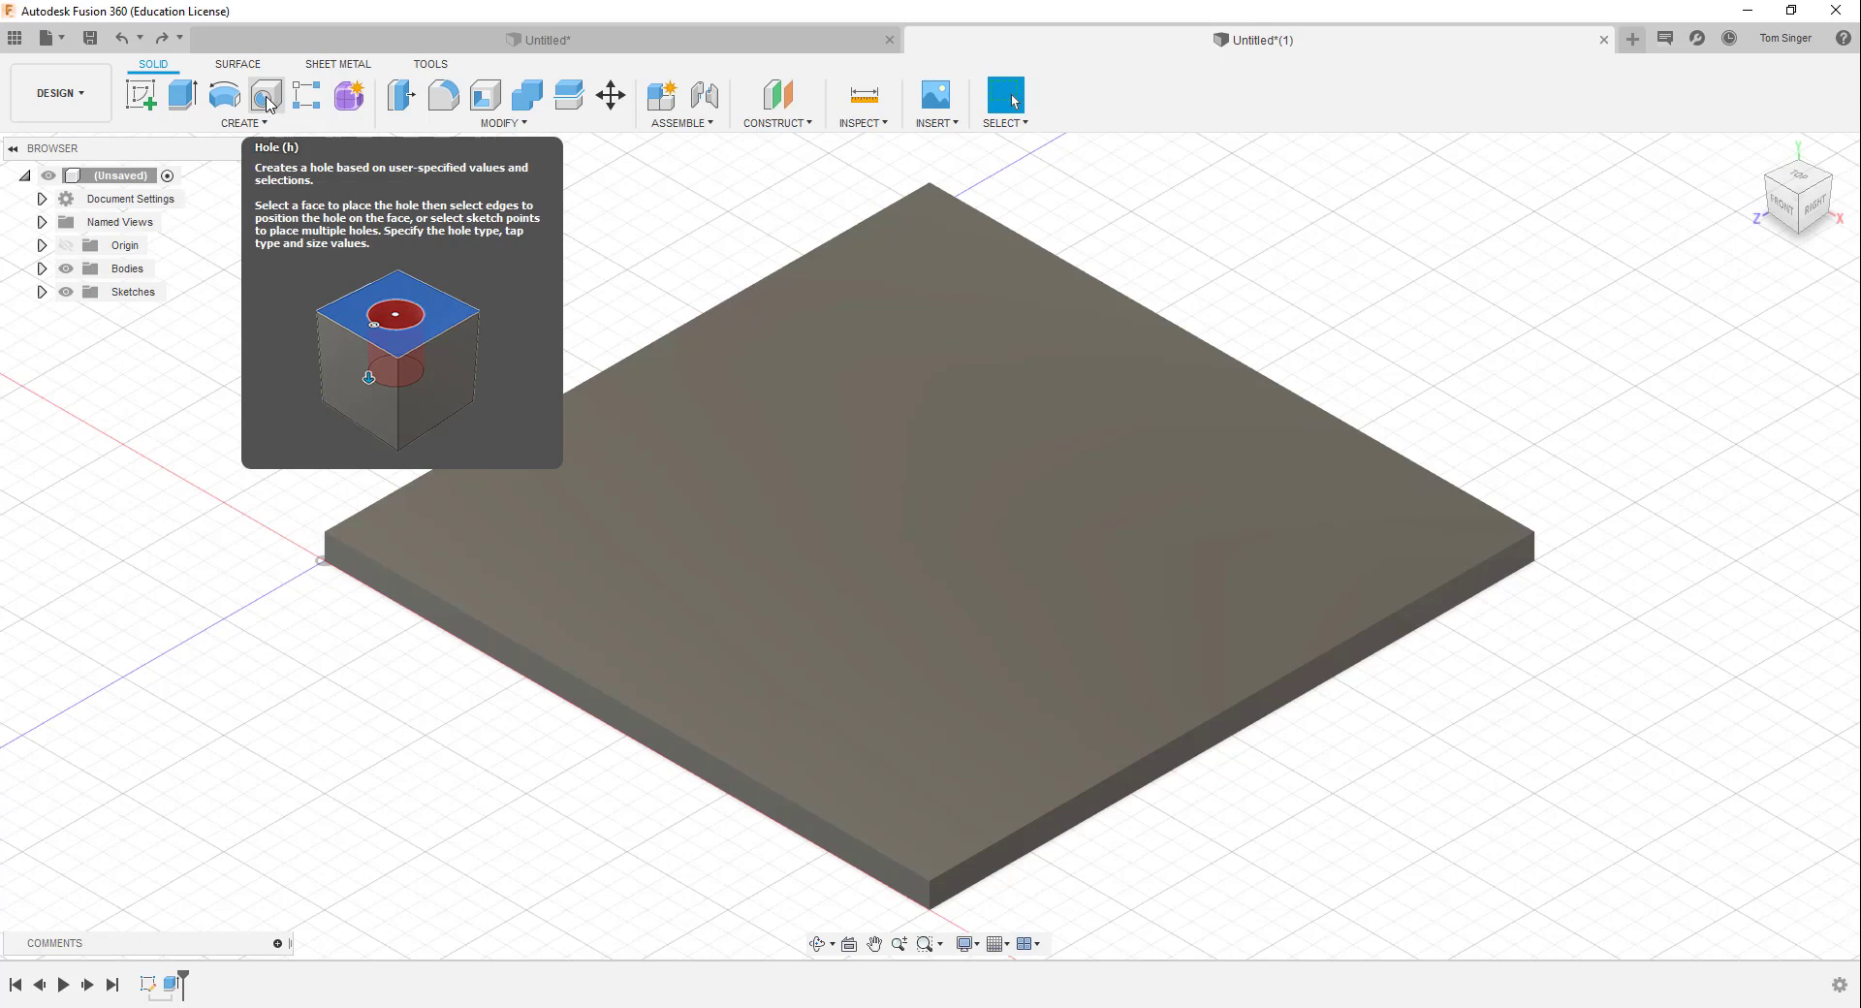
{"action": "left_click", "coordinate": [269, 101]}
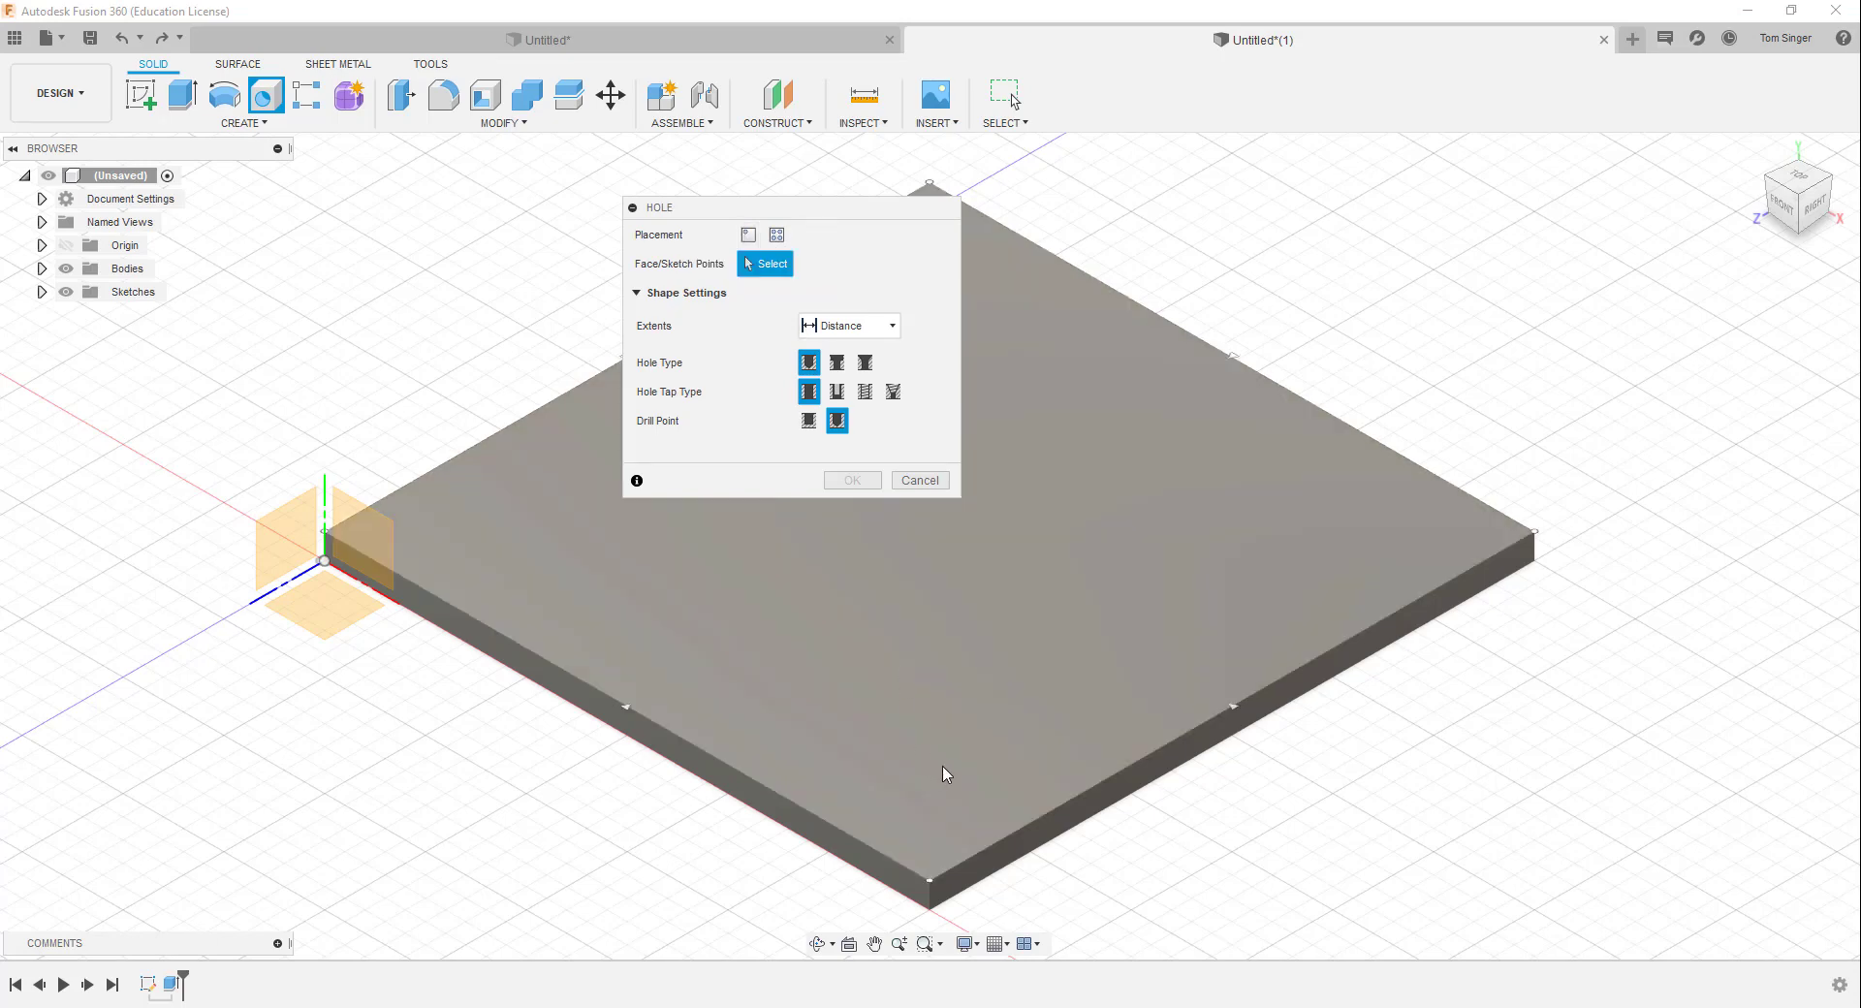
{"action": "left_click", "coordinate": [940, 765]}
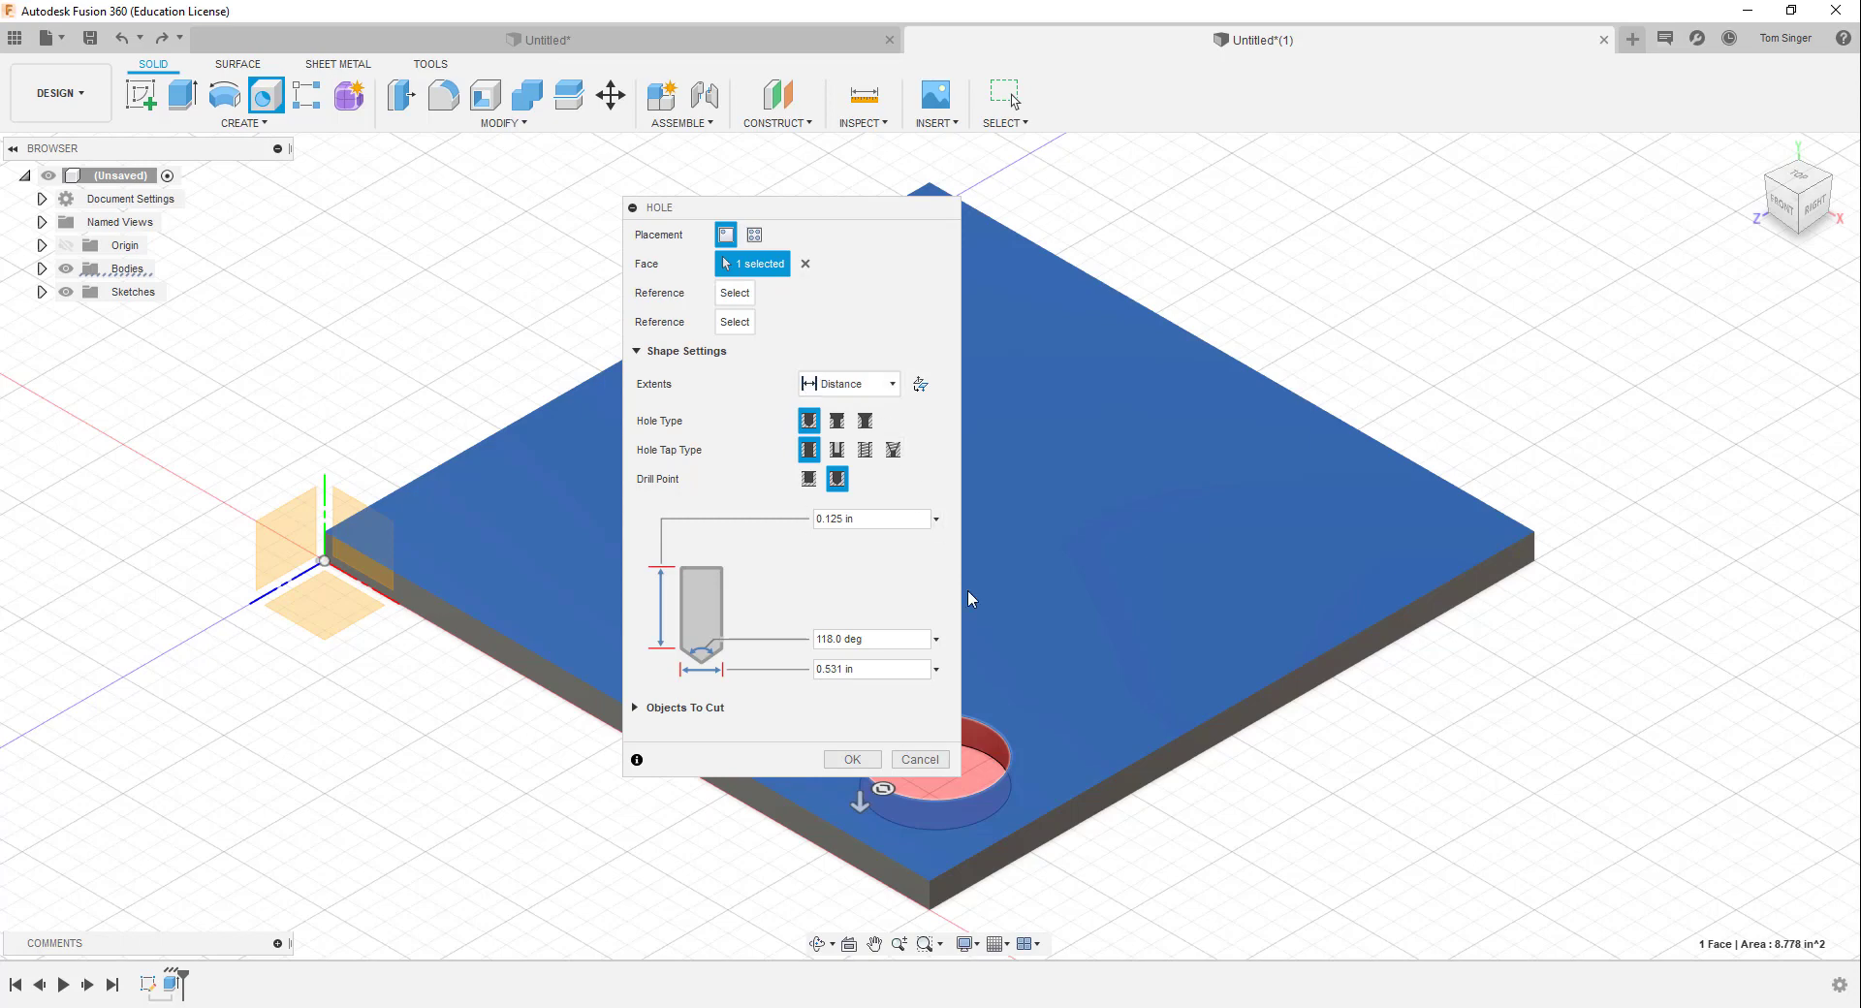
{"action": "left_click", "coordinate": [861, 672]}
{"action": "type", "text": "17/32"}
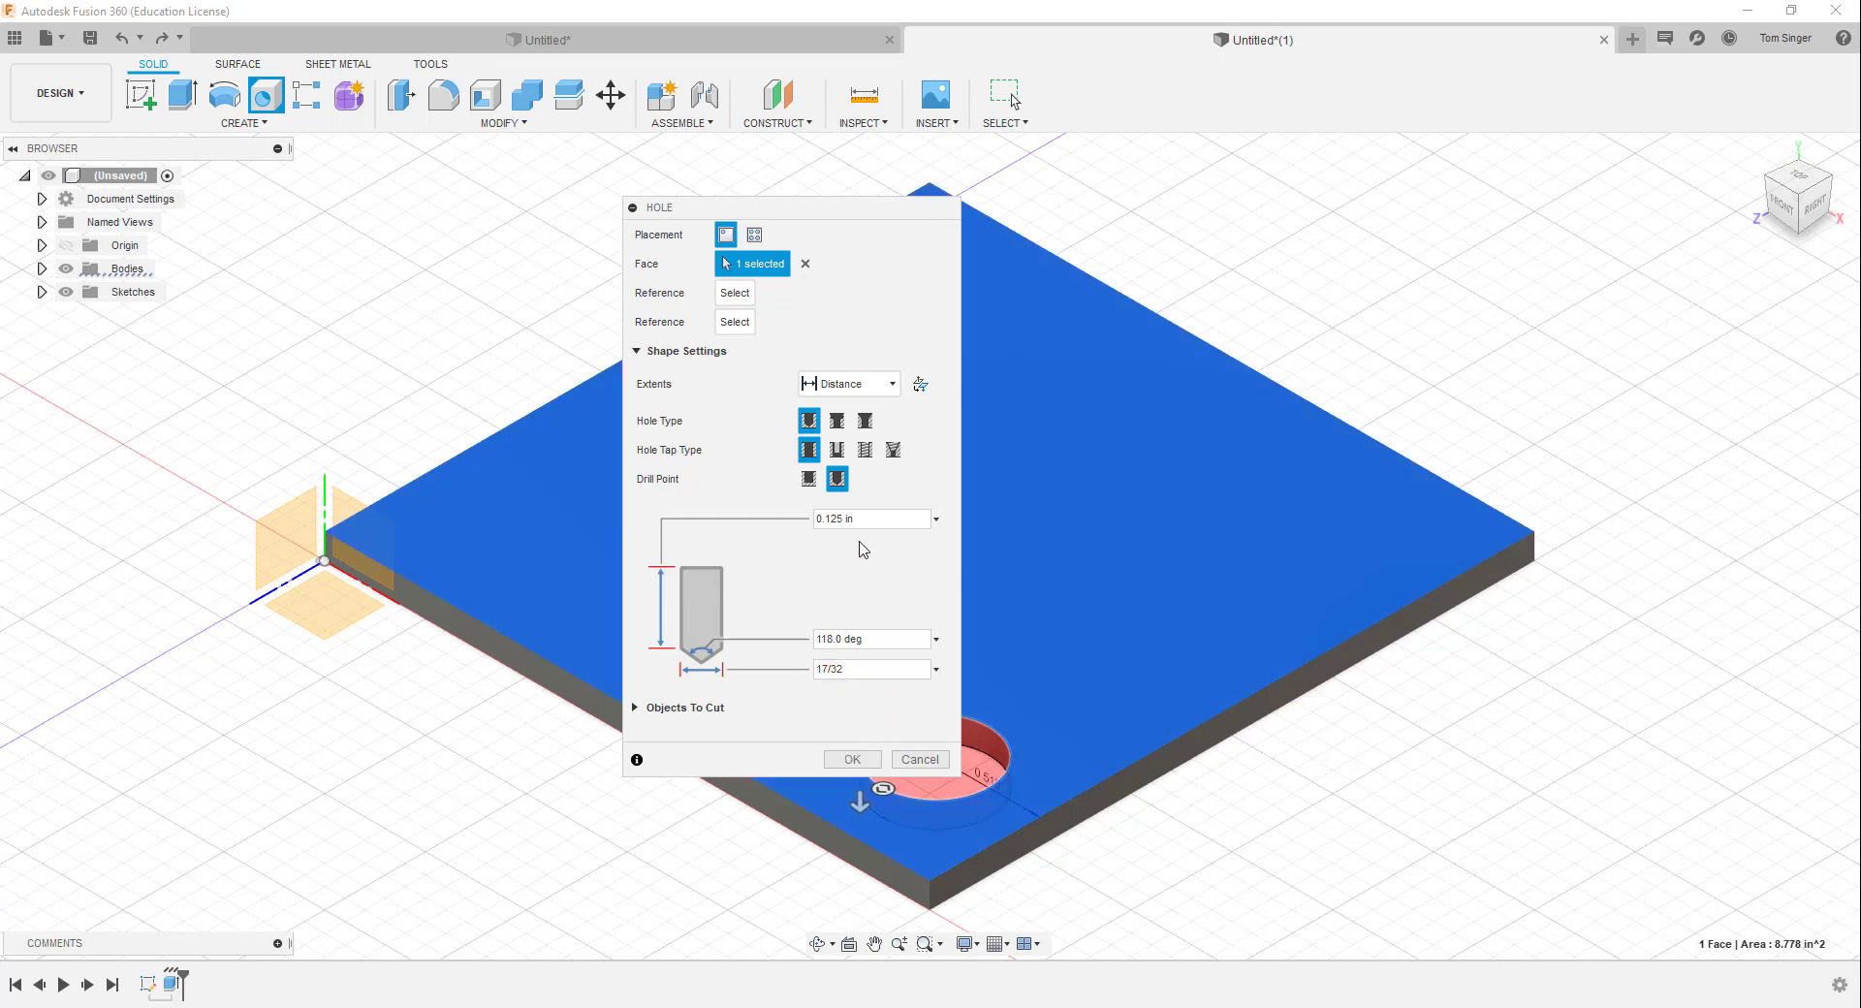
{"action": "left_click", "coordinate": [893, 385]}
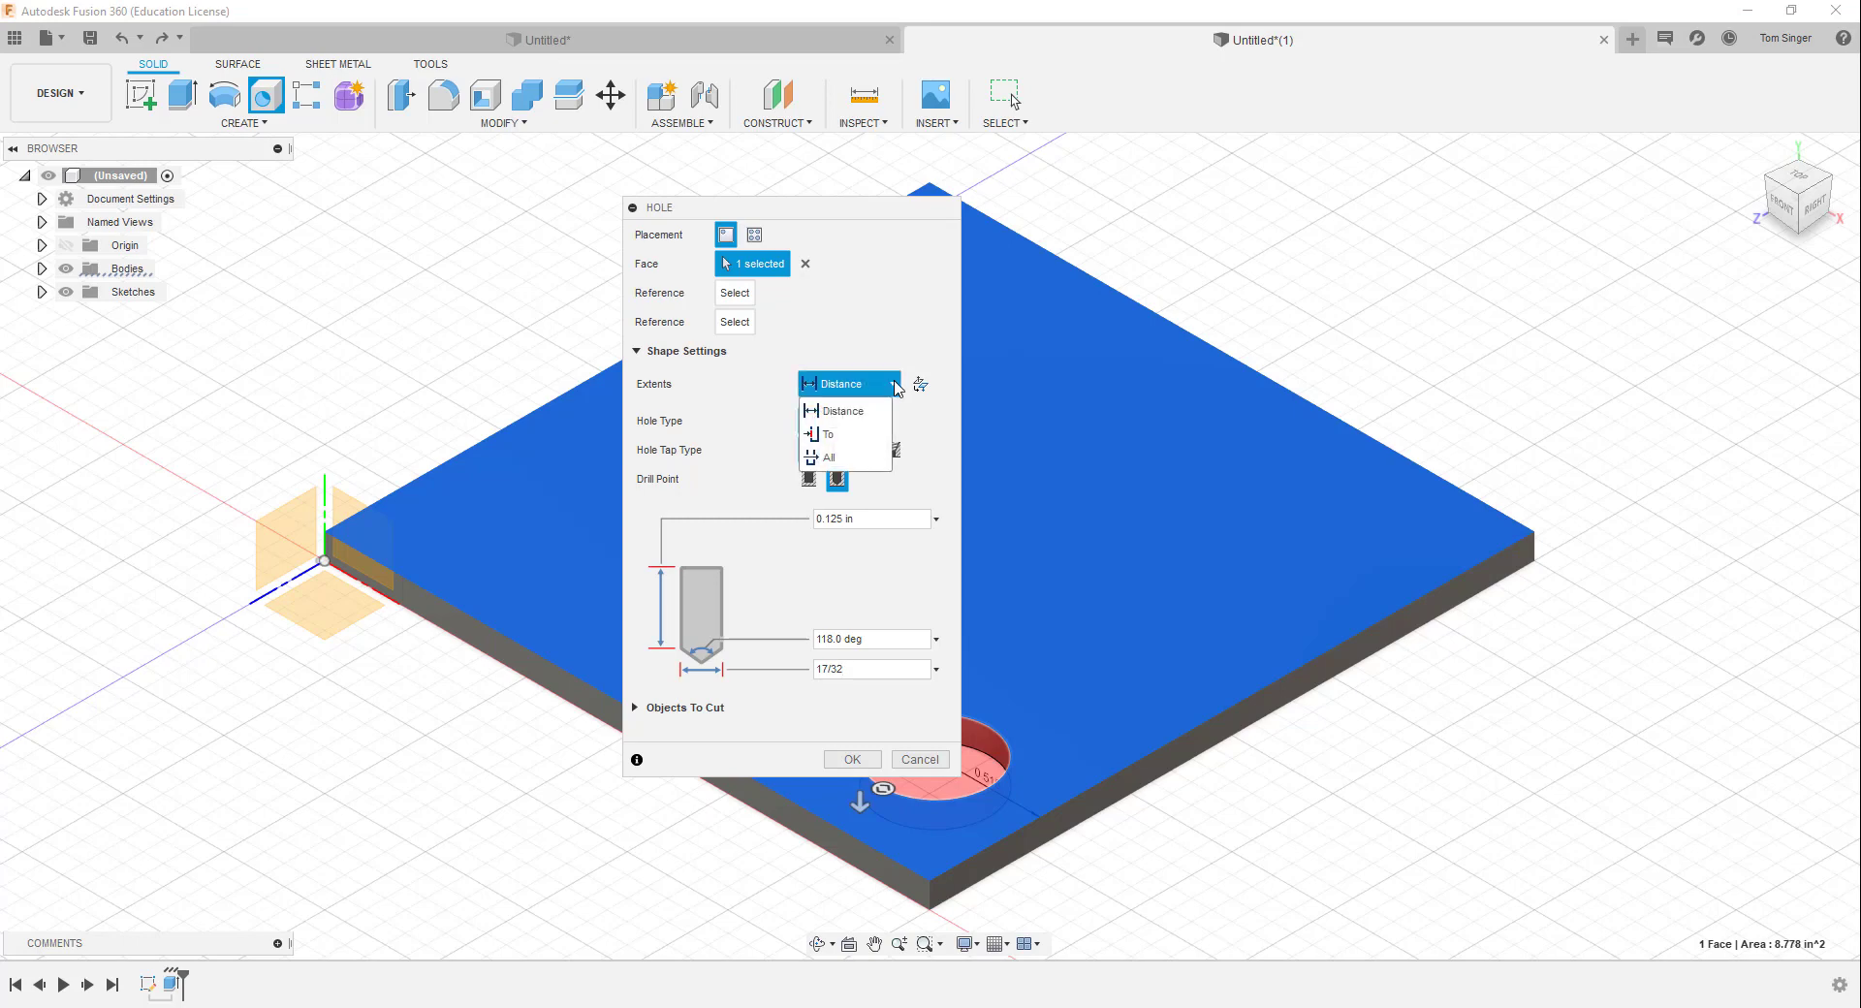
{"action": "left_click", "coordinate": [836, 461]}
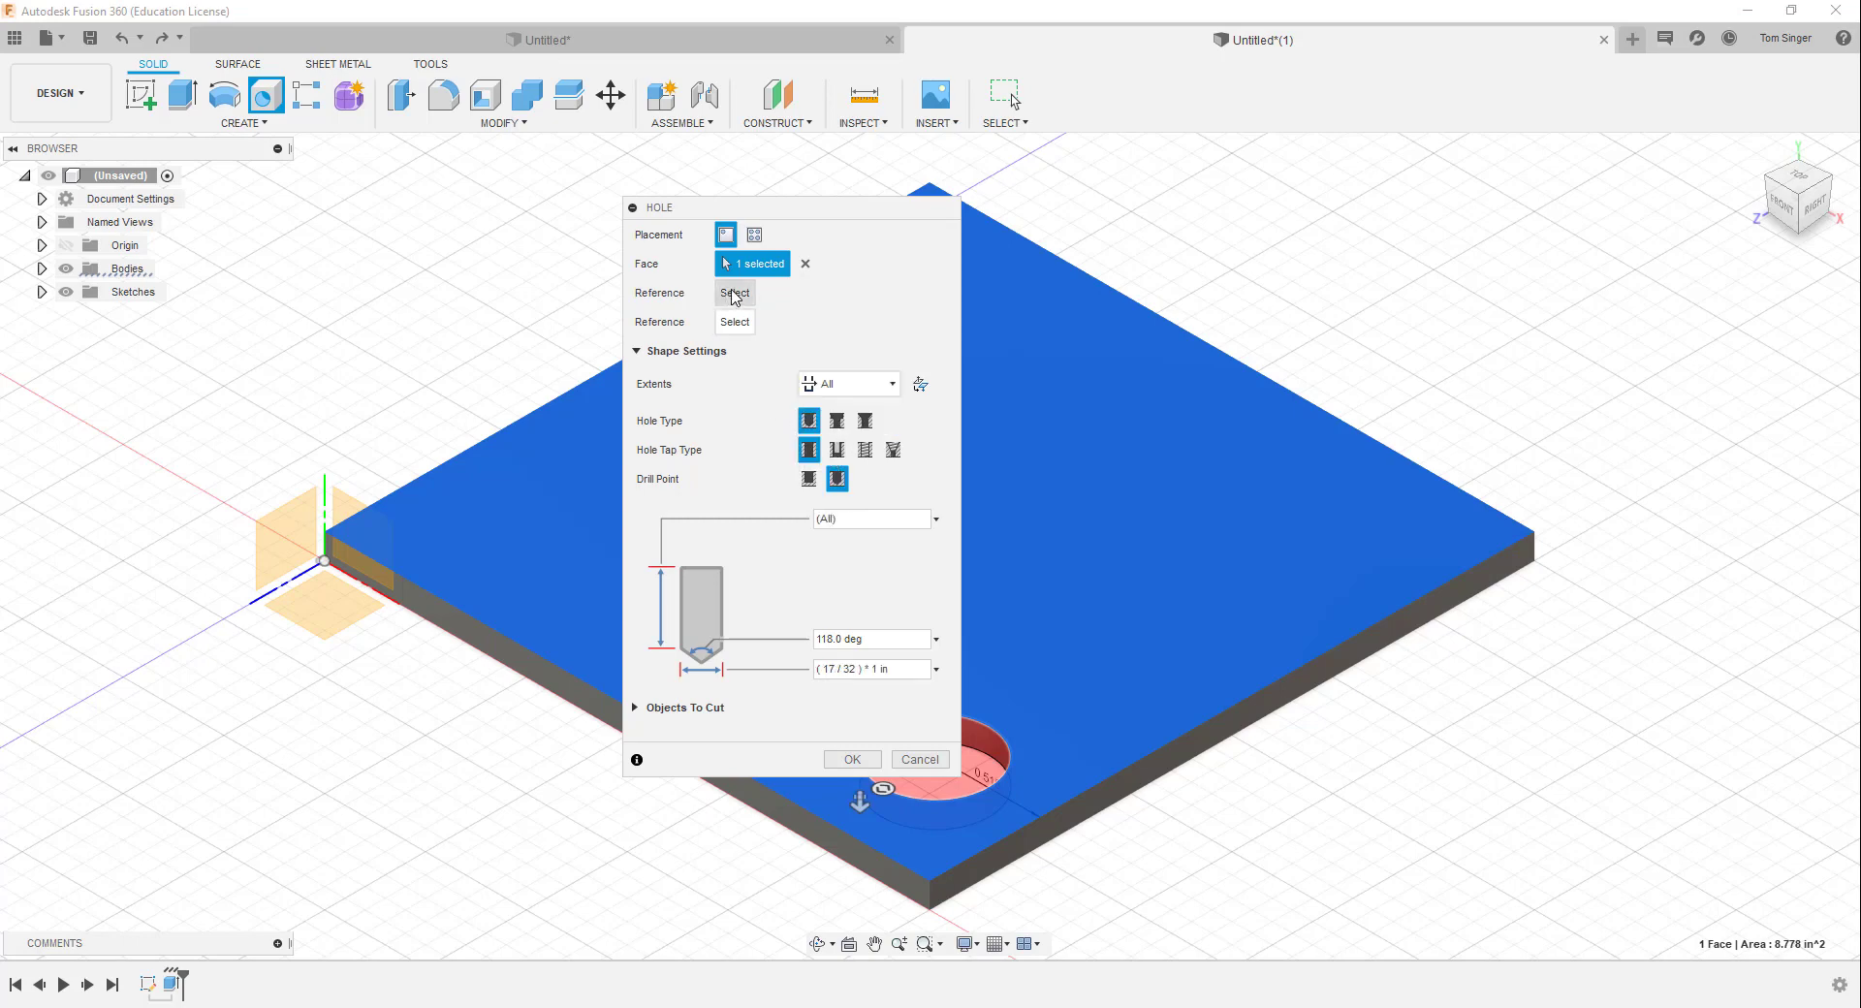
Position the hole 0.50 in from each of the two plate edges meeting at the front corner and create it
{"action": "left_click", "coordinate": [1051, 806]}
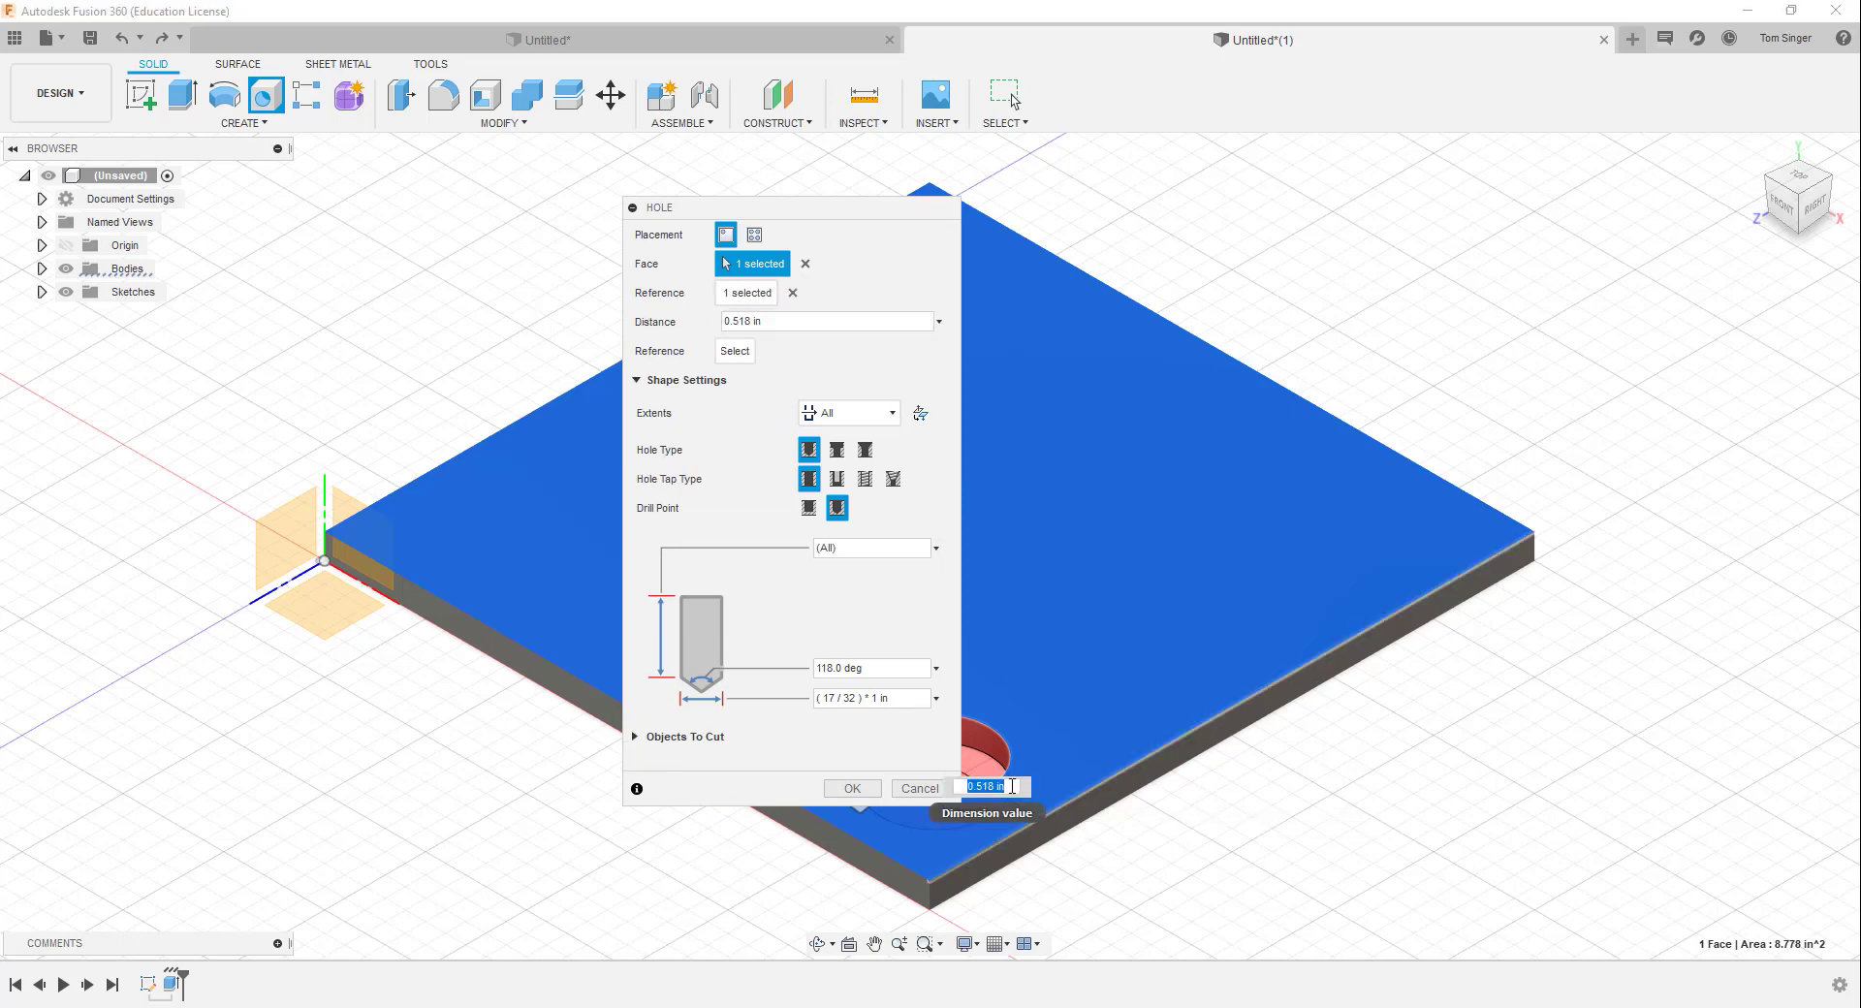
{"action": "key", "text": "Return"}
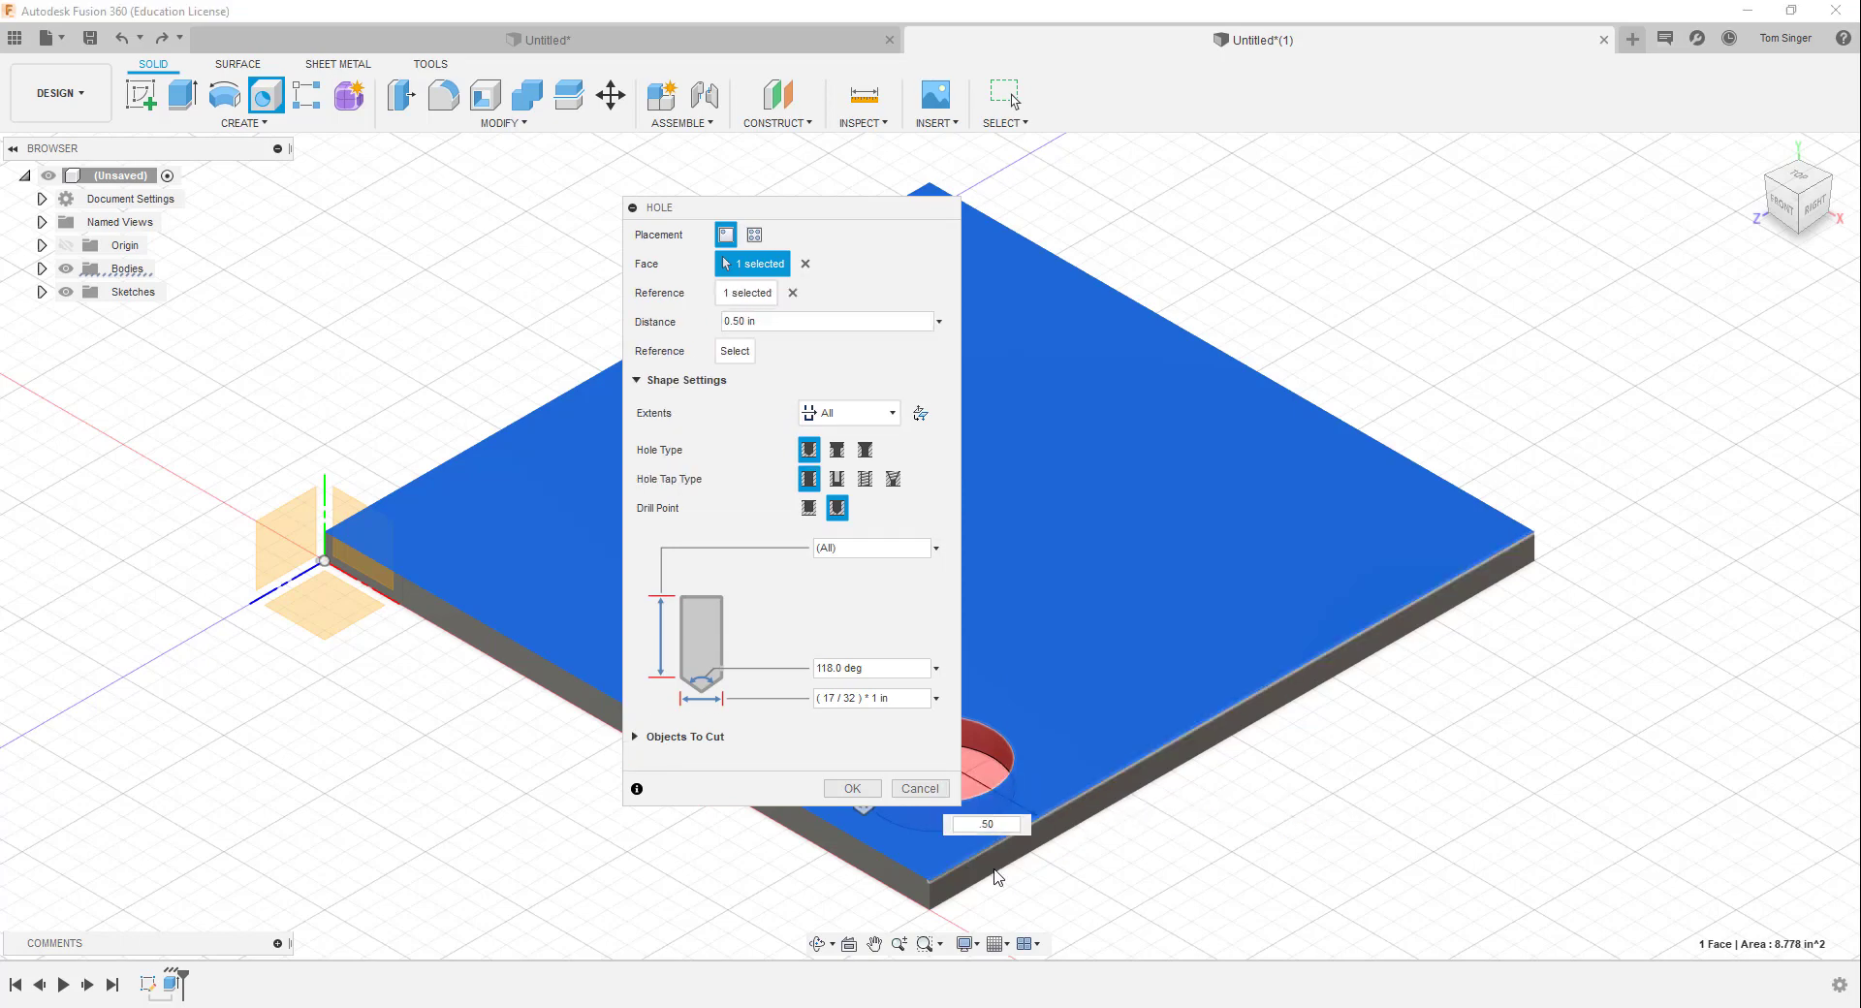
{"action": "left_click", "coordinate": [857, 846]}
{"action": "key", "text": "BackSpace"}
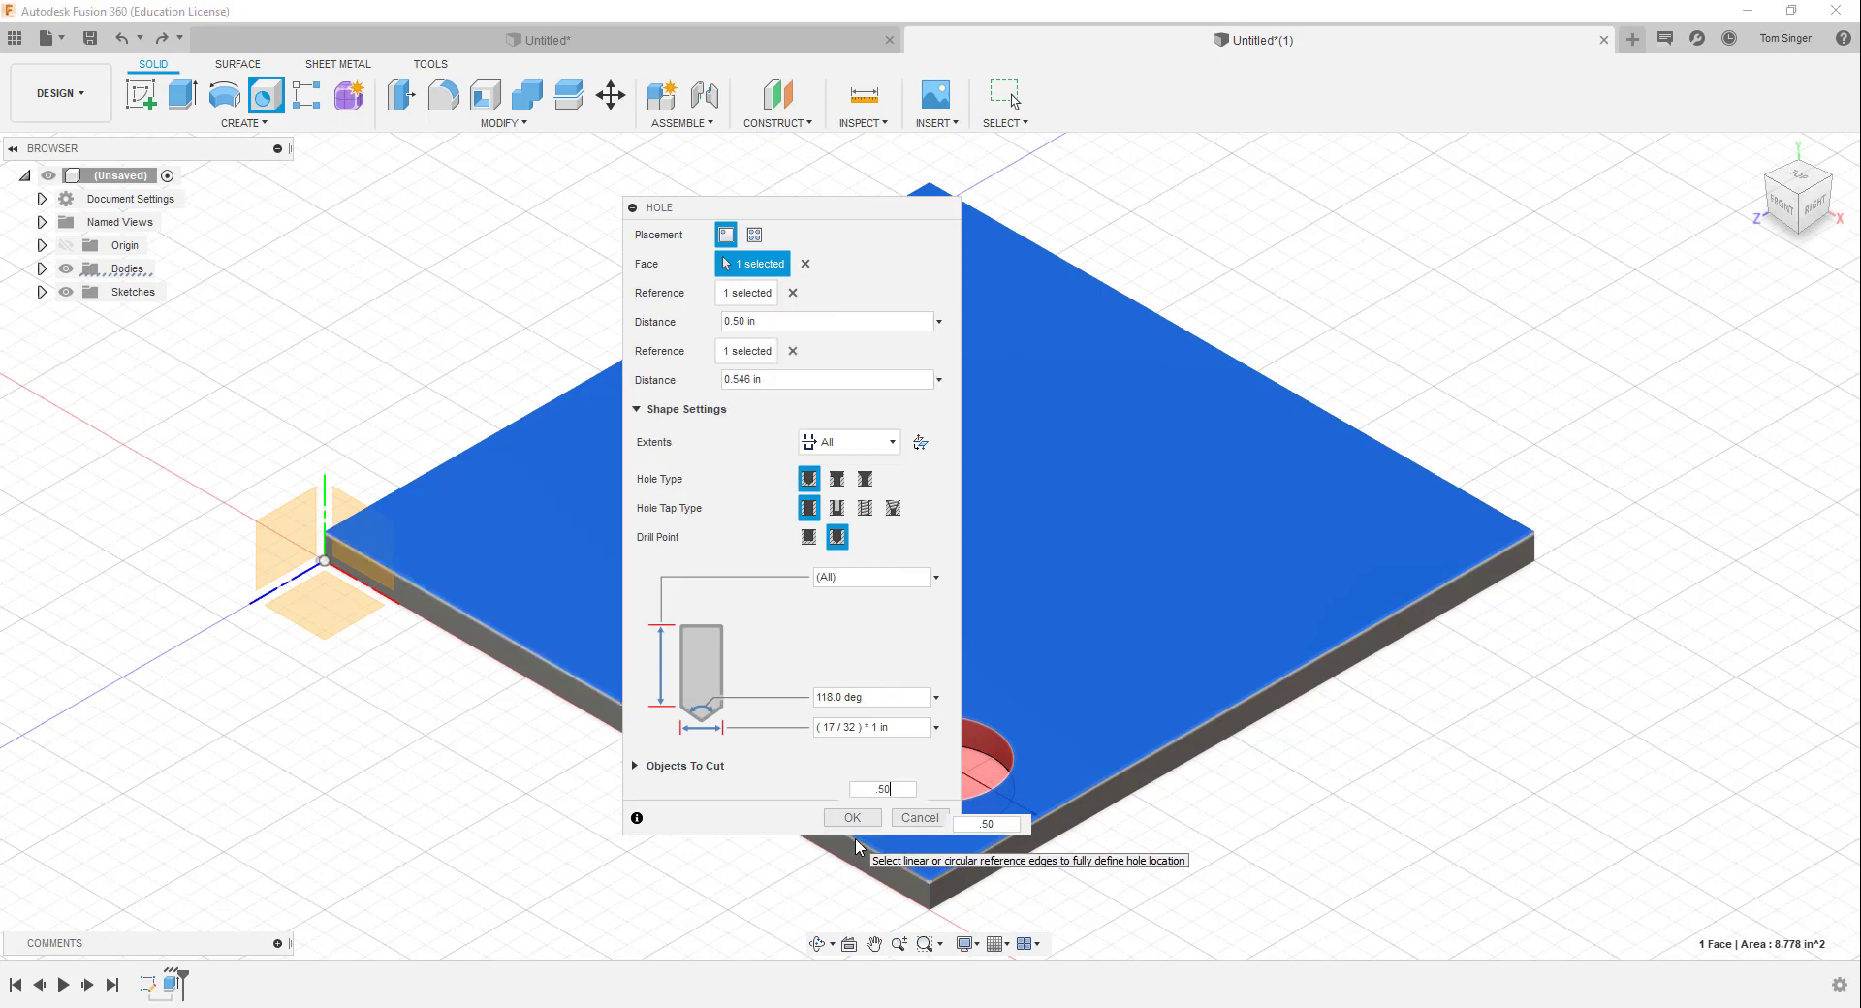
{"action": "type", "text": ".50"}
{"action": "key", "text": "Return"}
{"action": "key", "text": "Return"}
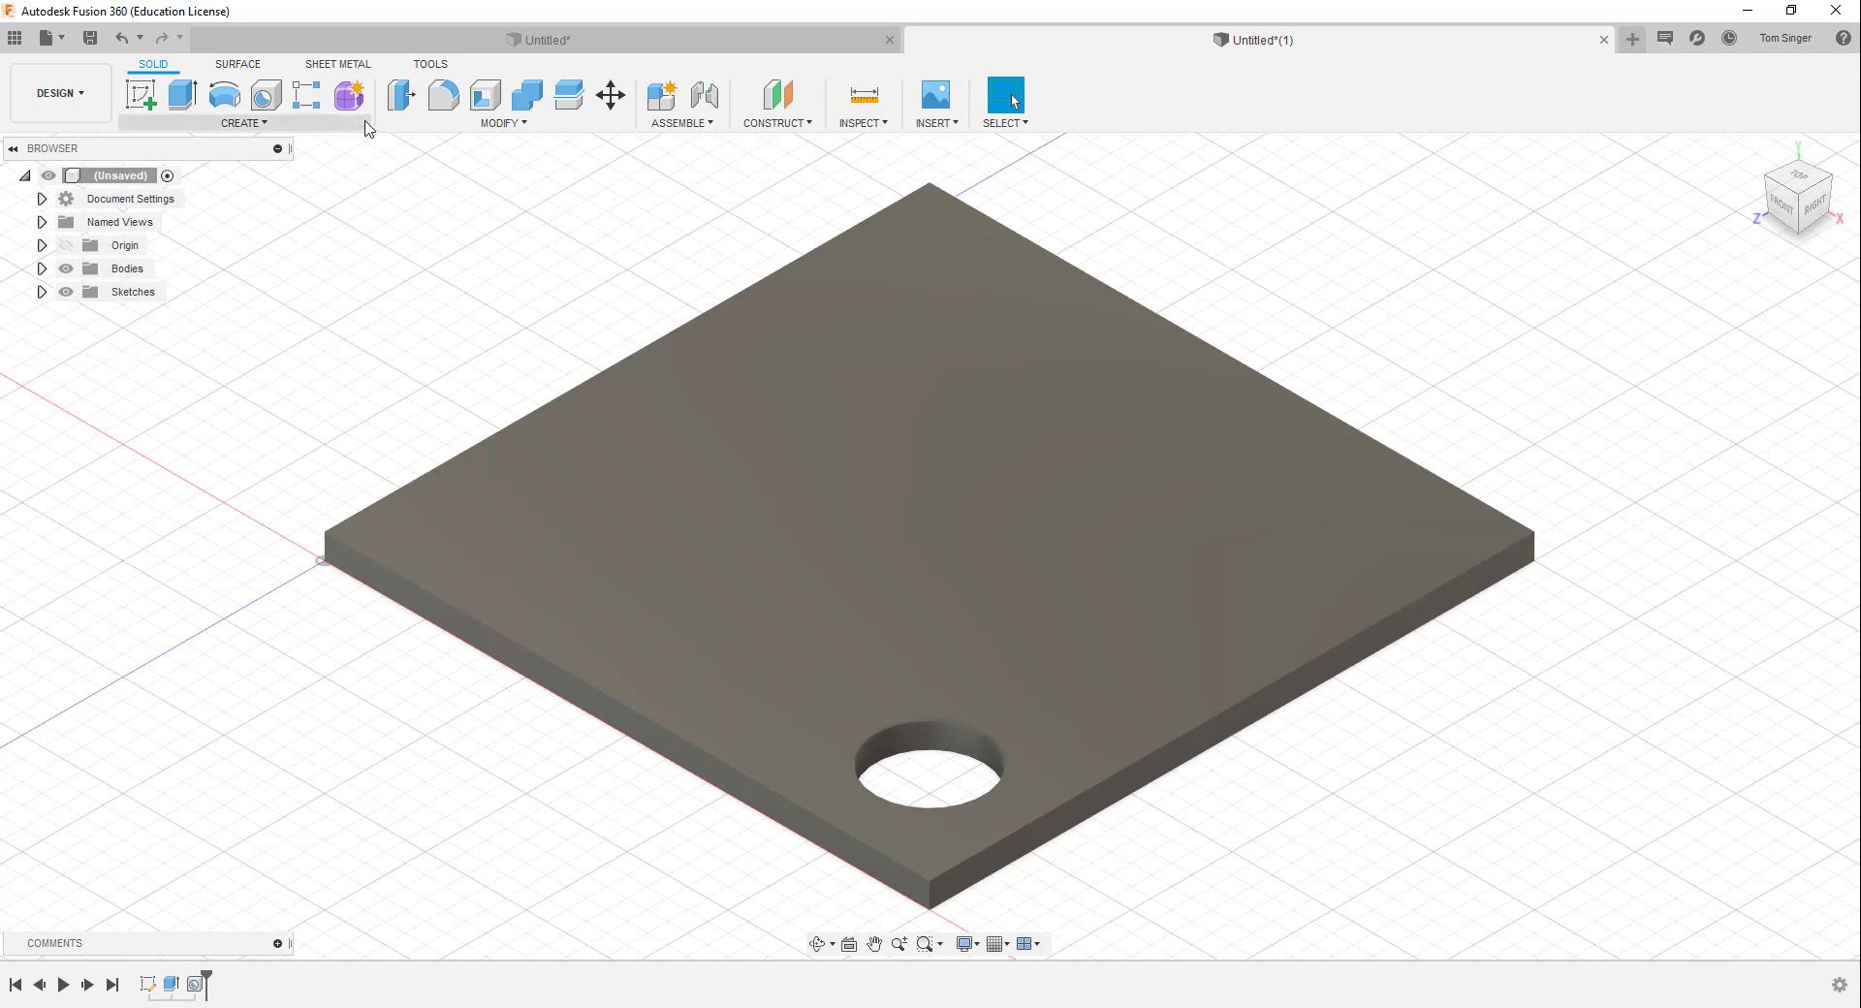
Start a rectangular pattern of the corner hole feature, using the two plate edges meeting at the front corner as directions
{"action": "left_click", "coordinate": [306, 97]}
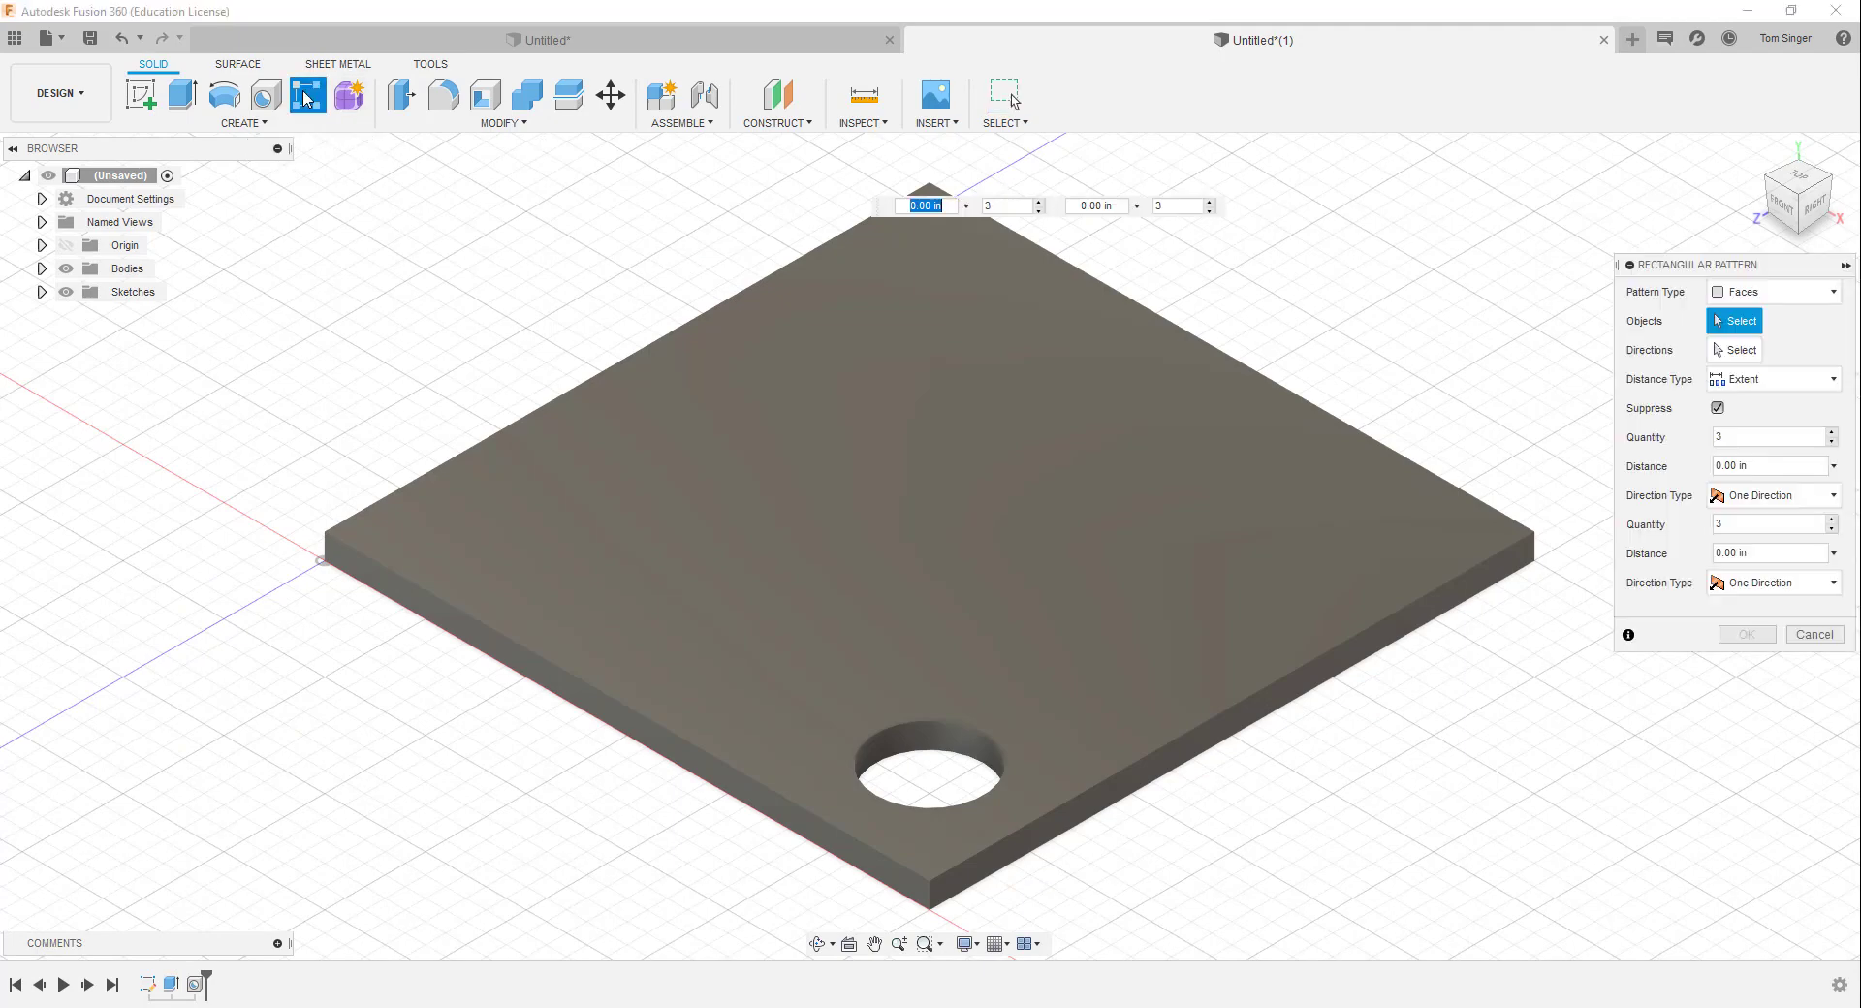
{"action": "left_click", "coordinate": [1769, 292]}
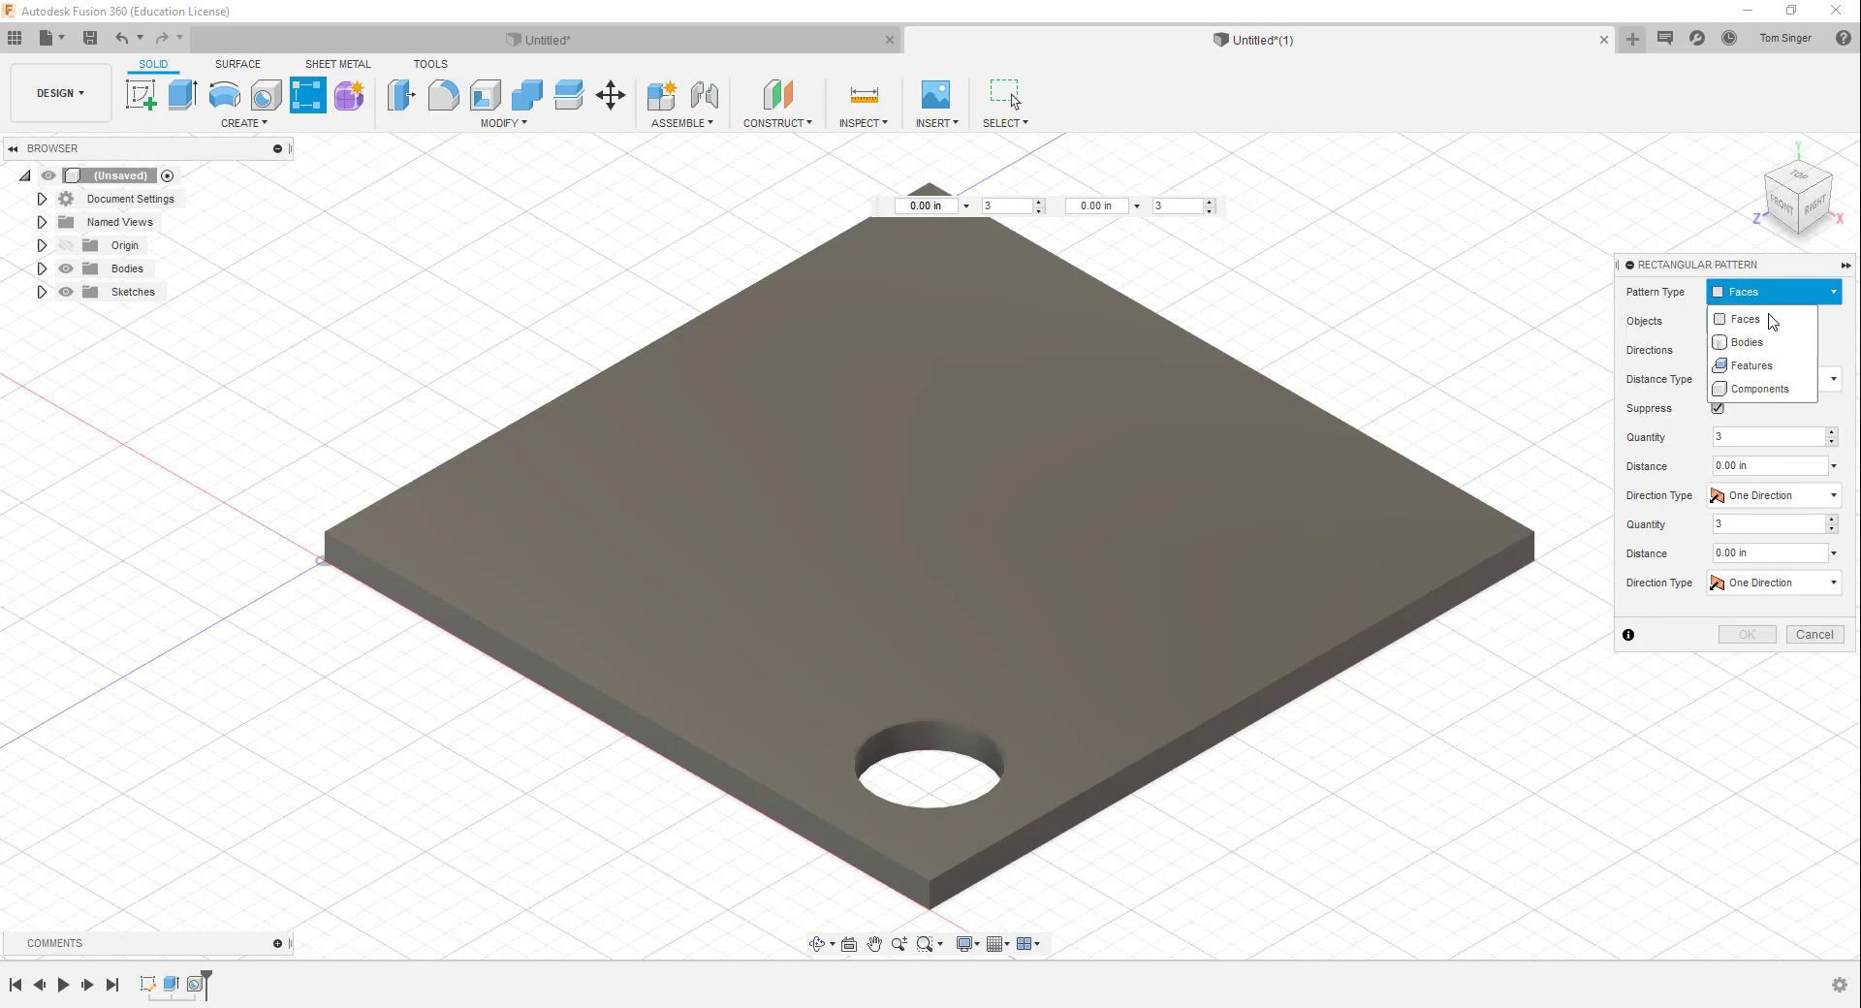
{"action": "left_click", "coordinate": [1763, 366]}
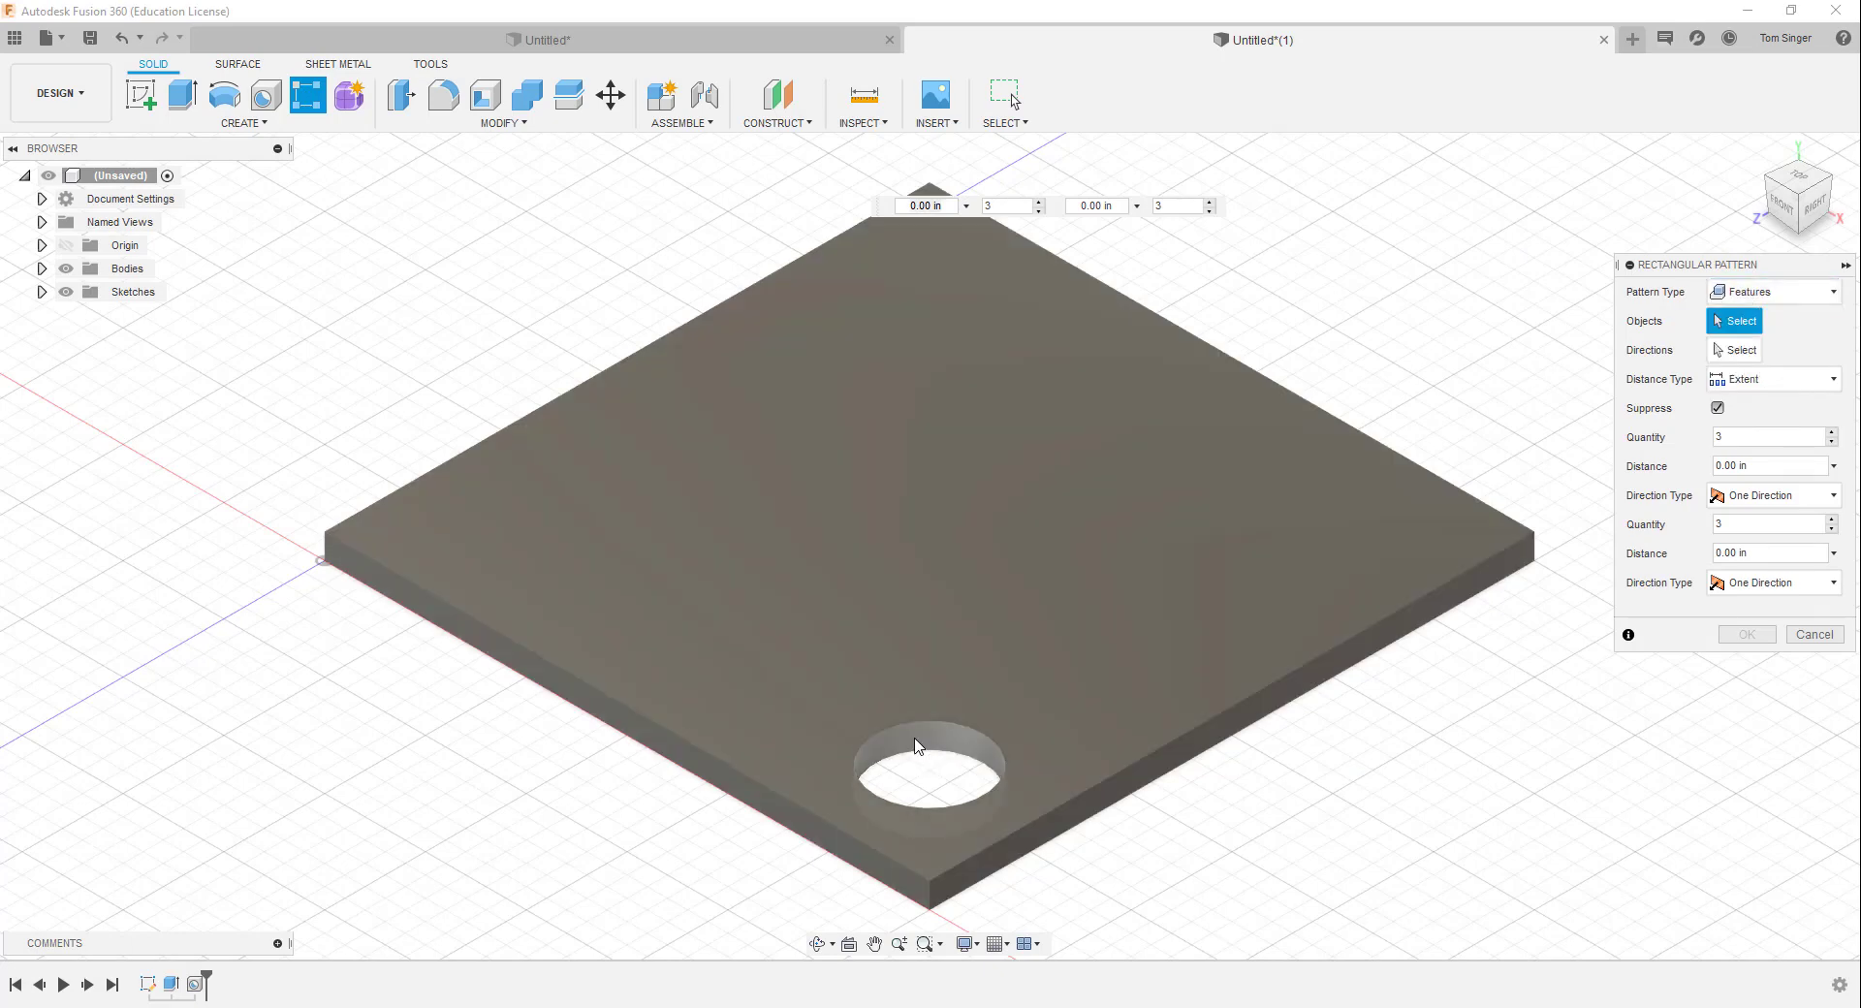
{"action": "left_click", "coordinate": [915, 746]}
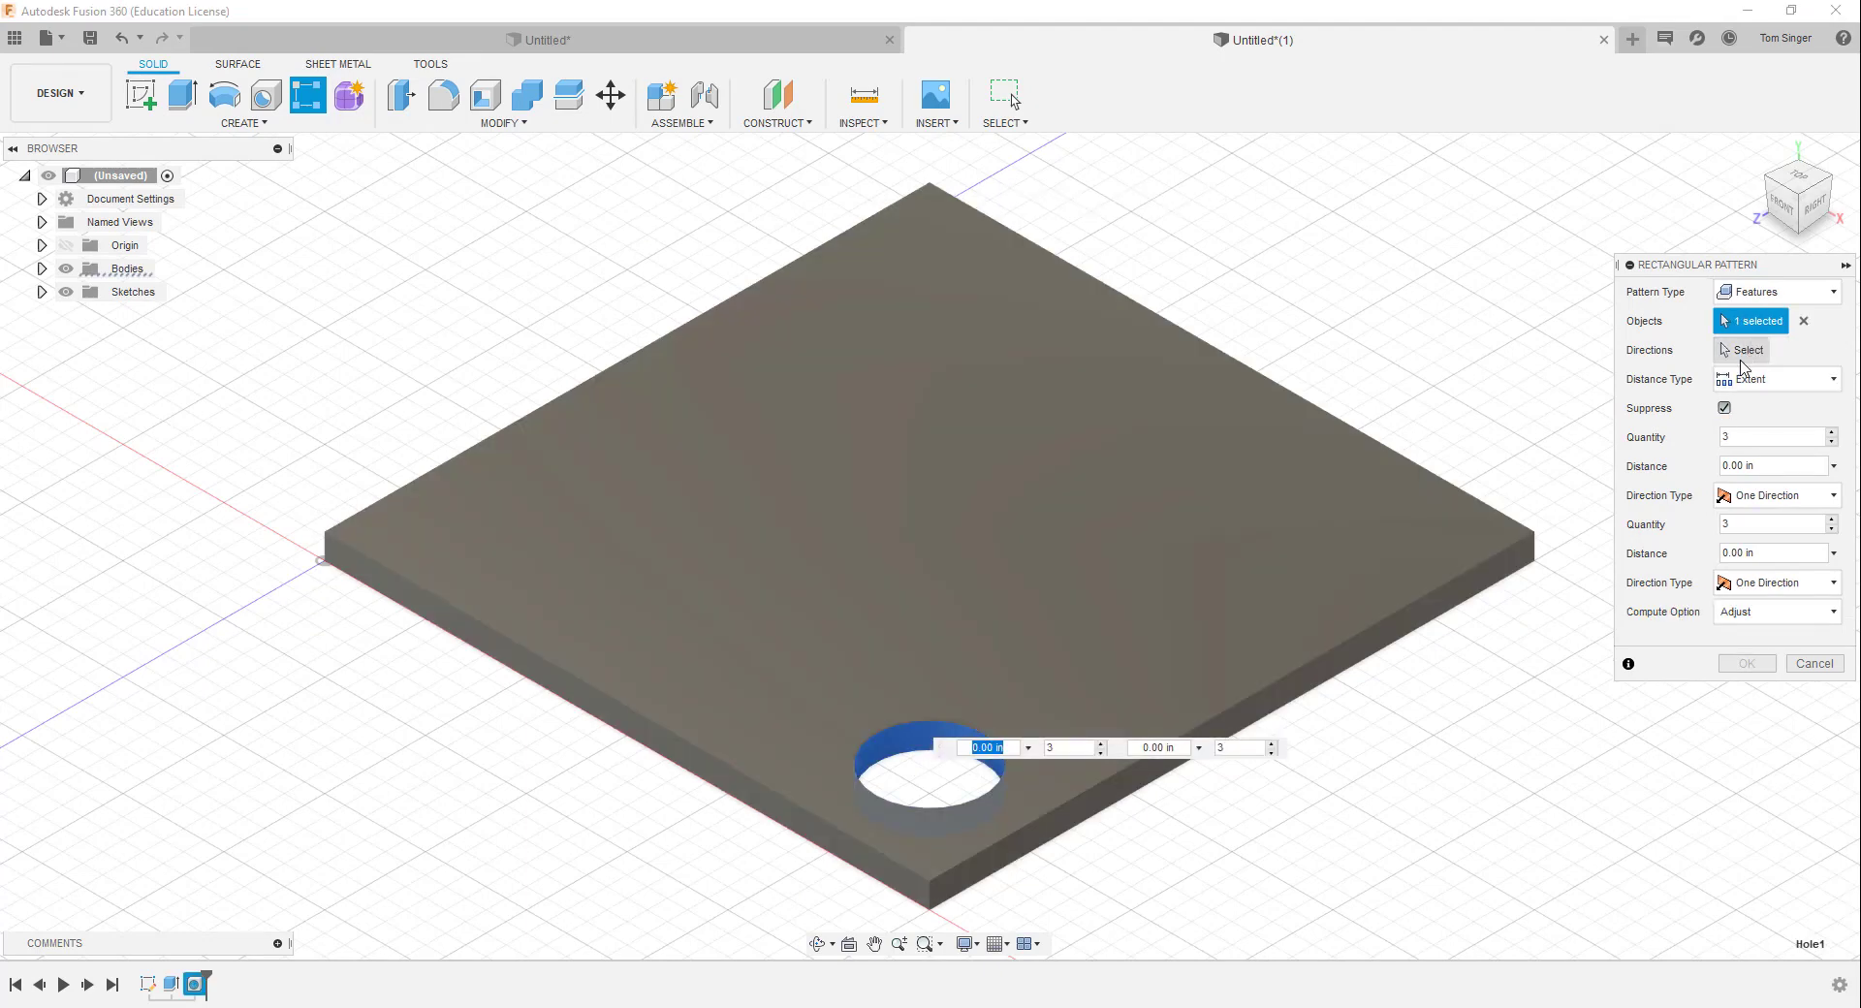
{"action": "left_click", "coordinate": [1743, 349]}
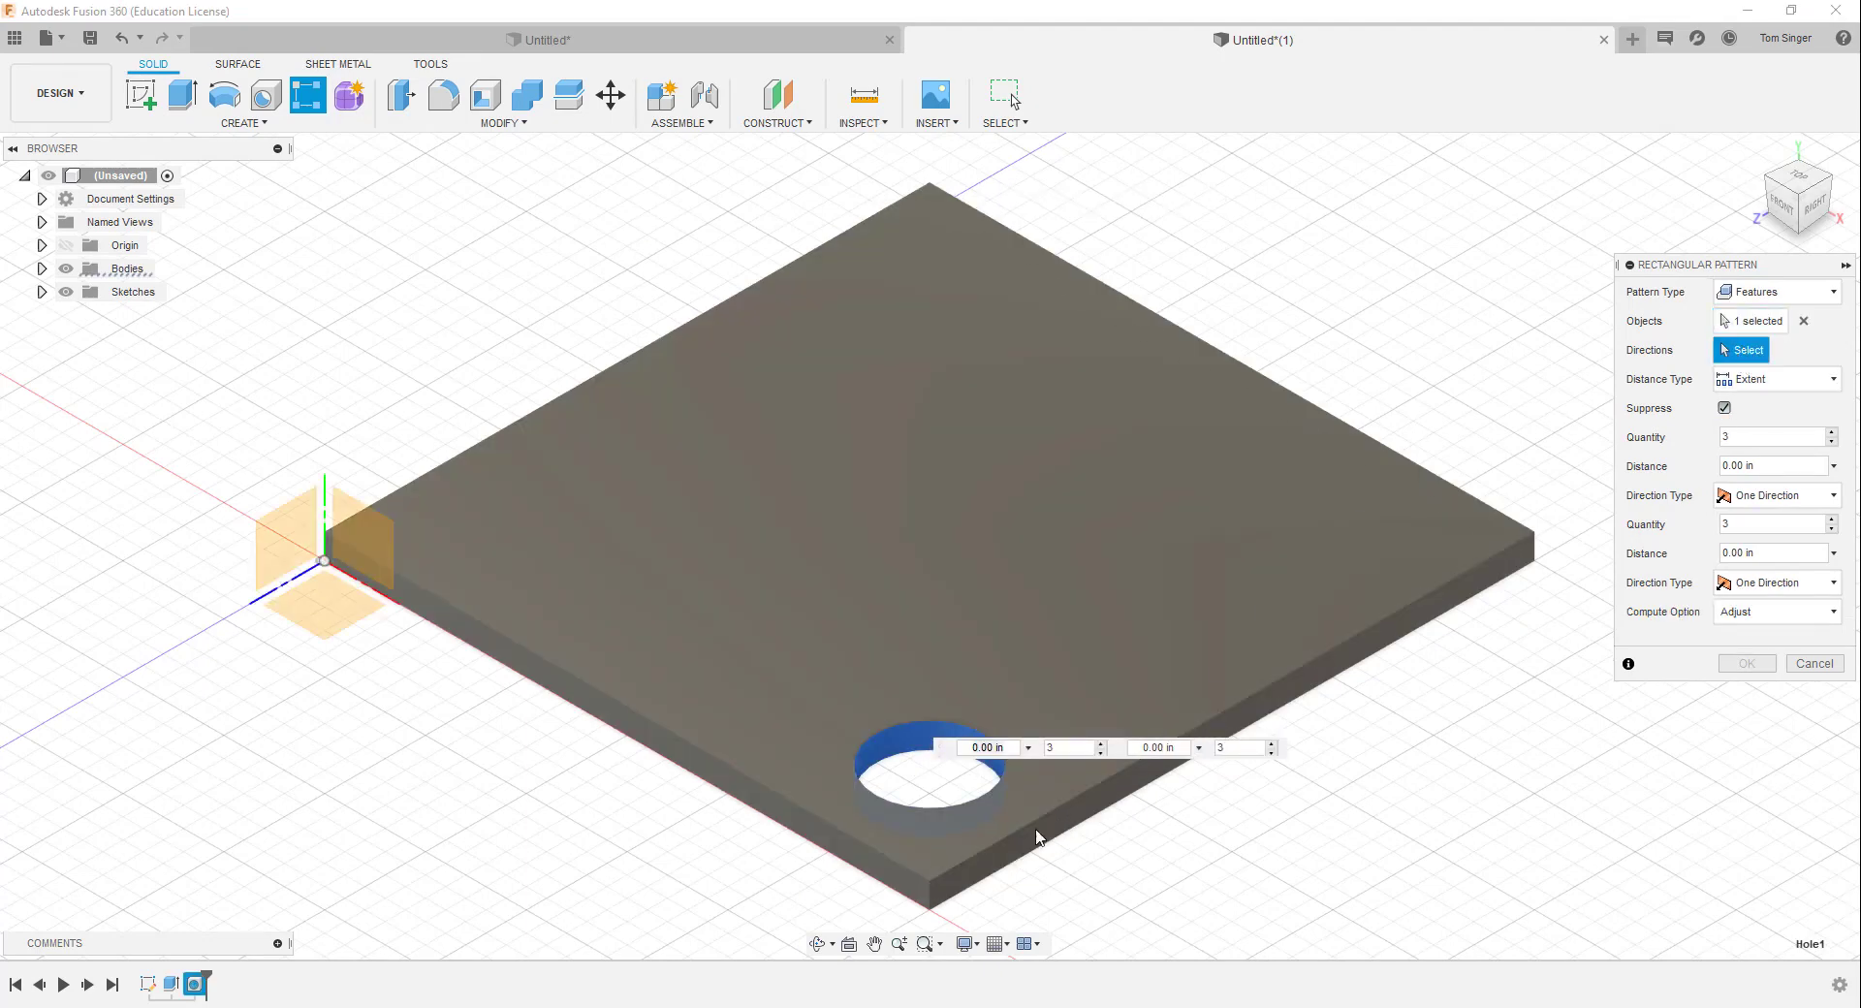
{"action": "left_click", "coordinate": [679, 730]}
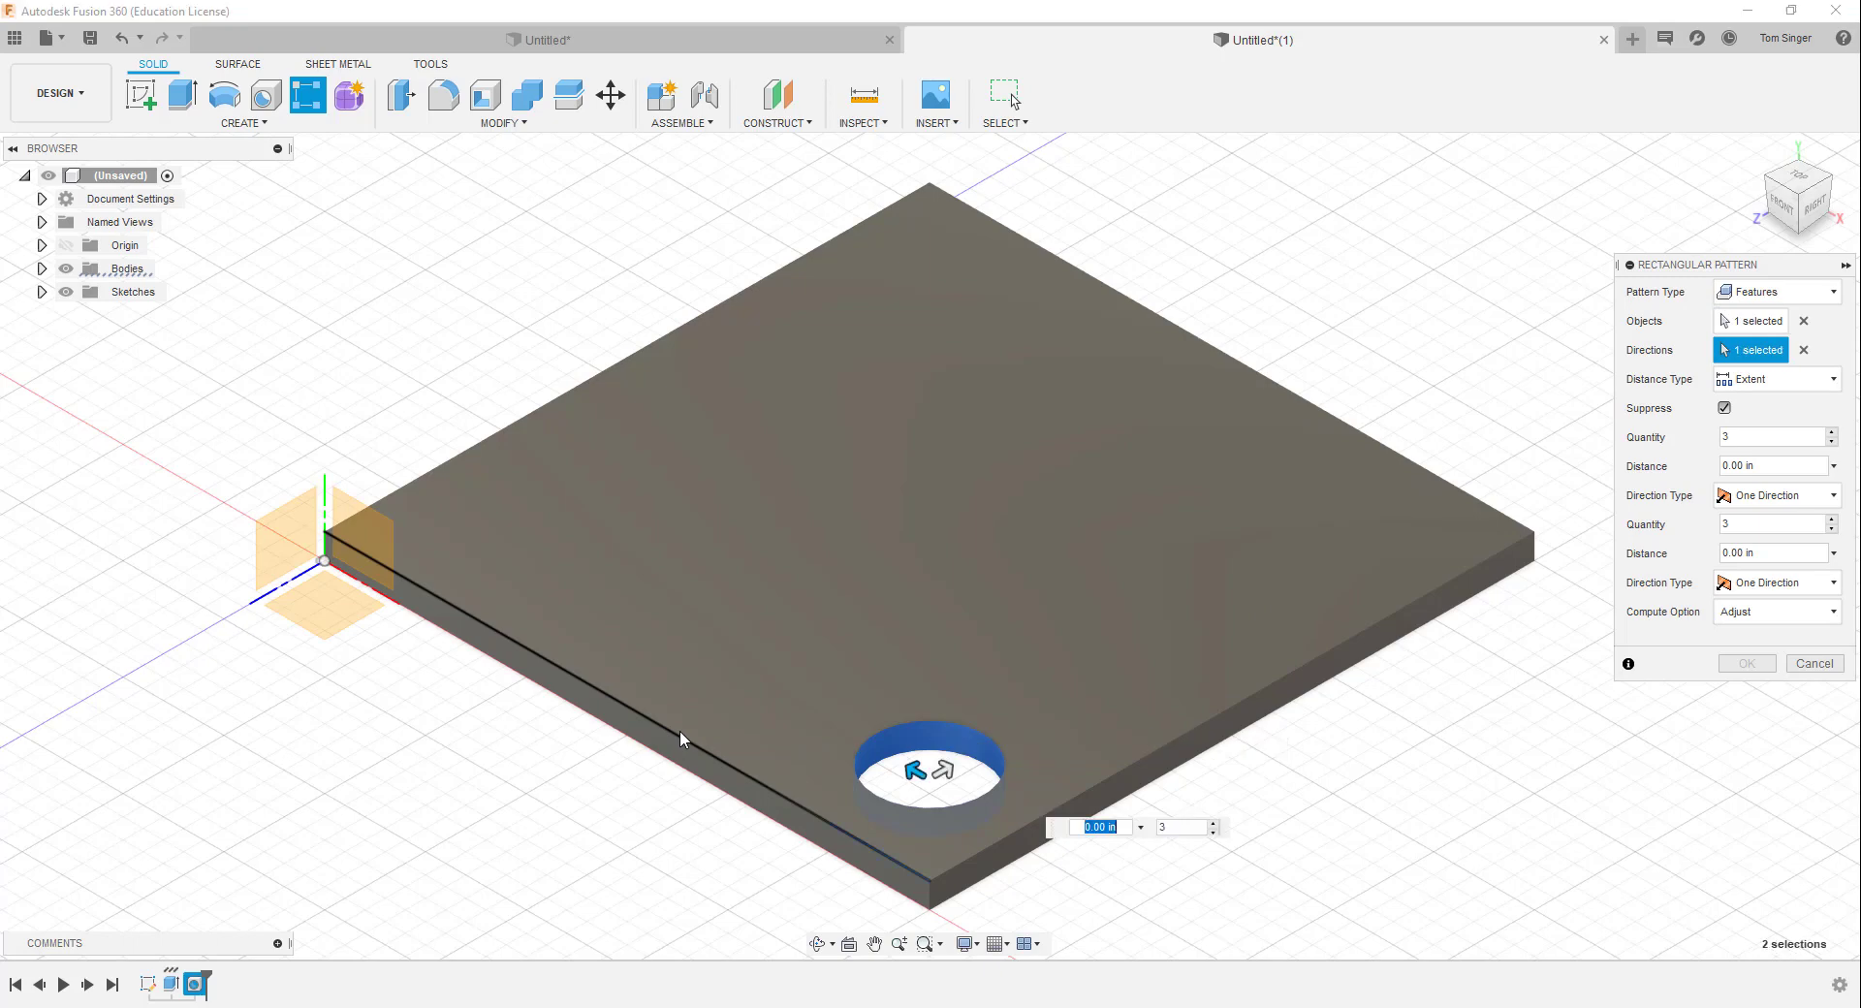
{"action": "left_click", "coordinate": [1132, 759]}
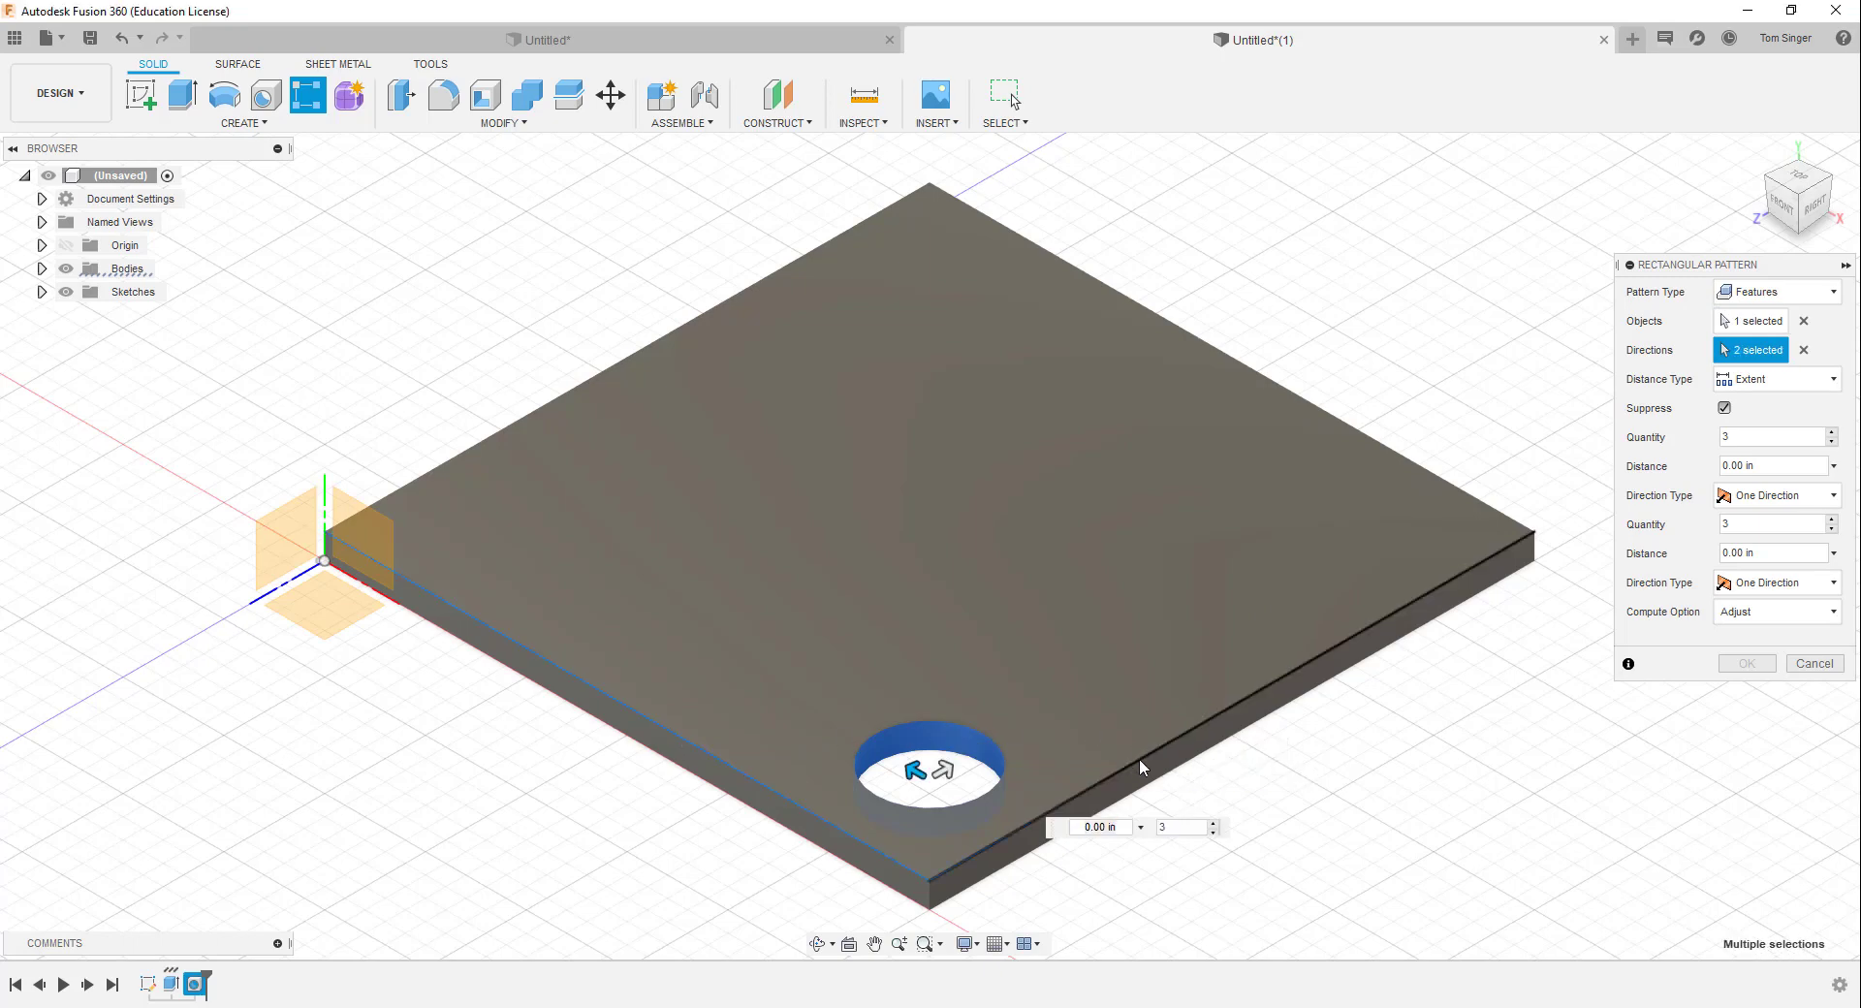
Set the pattern to Spacing distance type with quantity 2 and distance 2 in along both directions, and create it
{"action": "double_click", "coordinate": [1741, 437]}
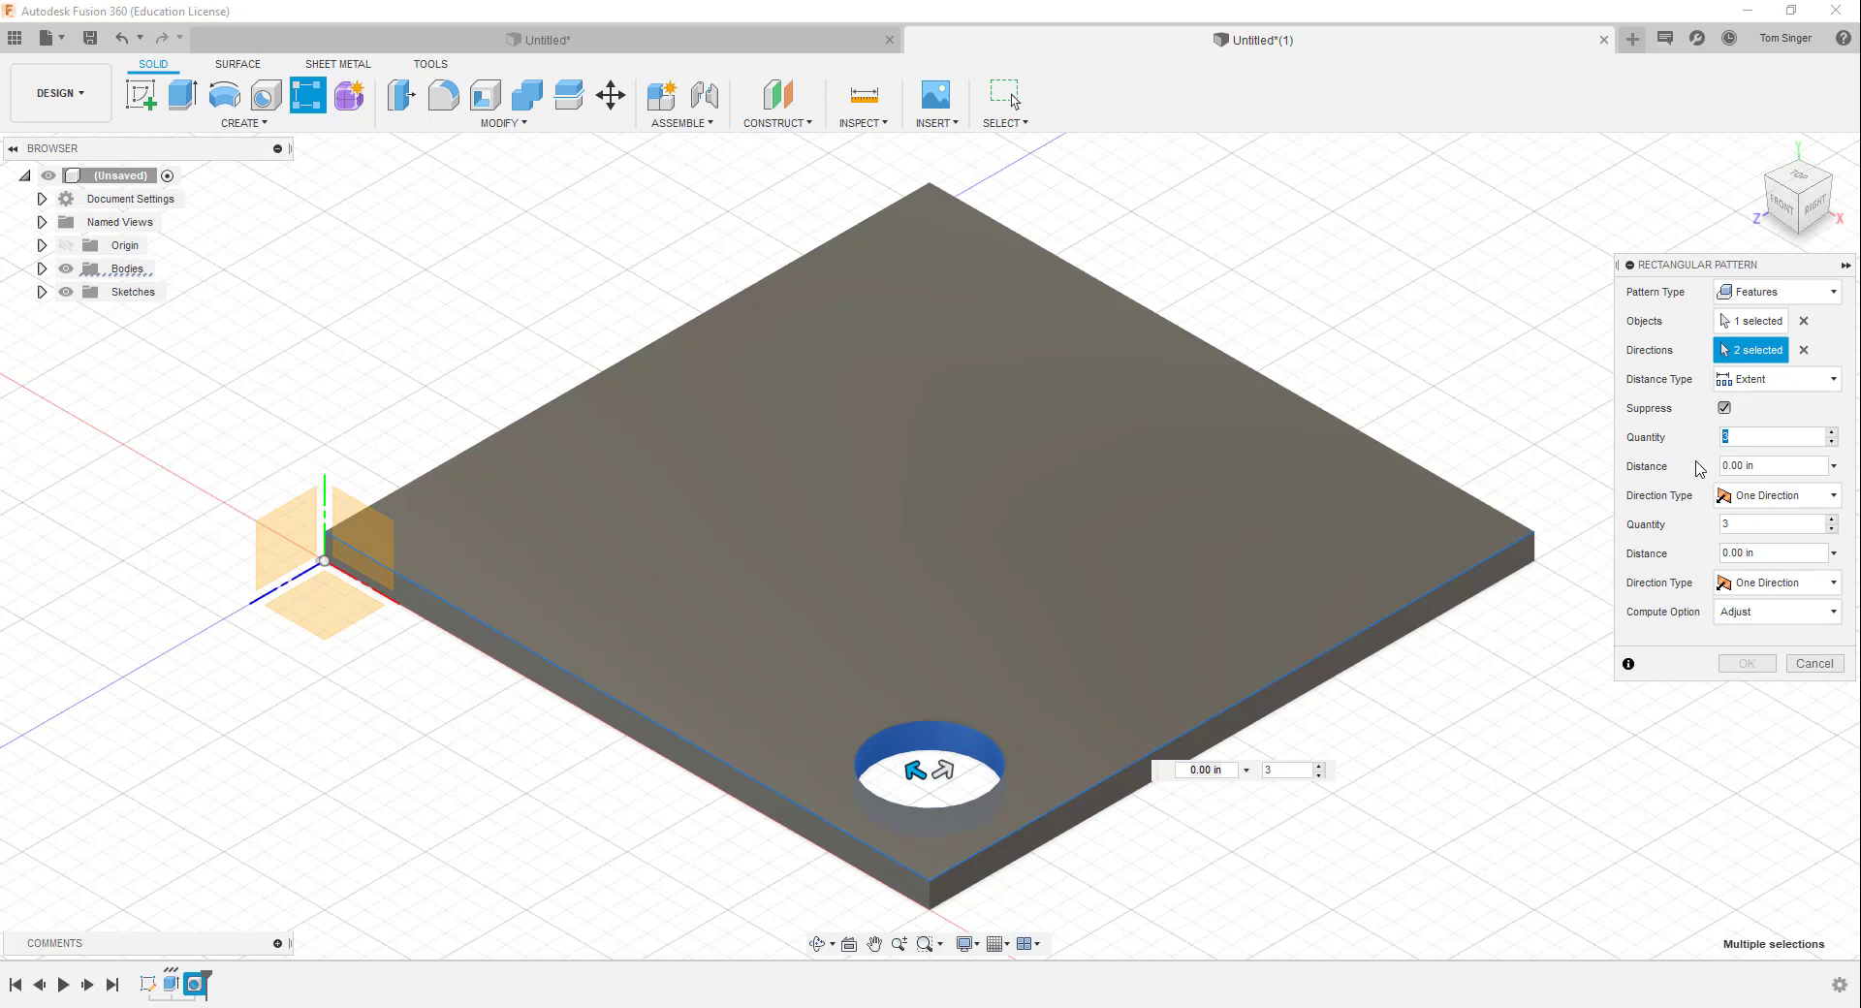
{"action": "type", "text": "2"}
{"action": "double_click", "coordinate": [1764, 466]}
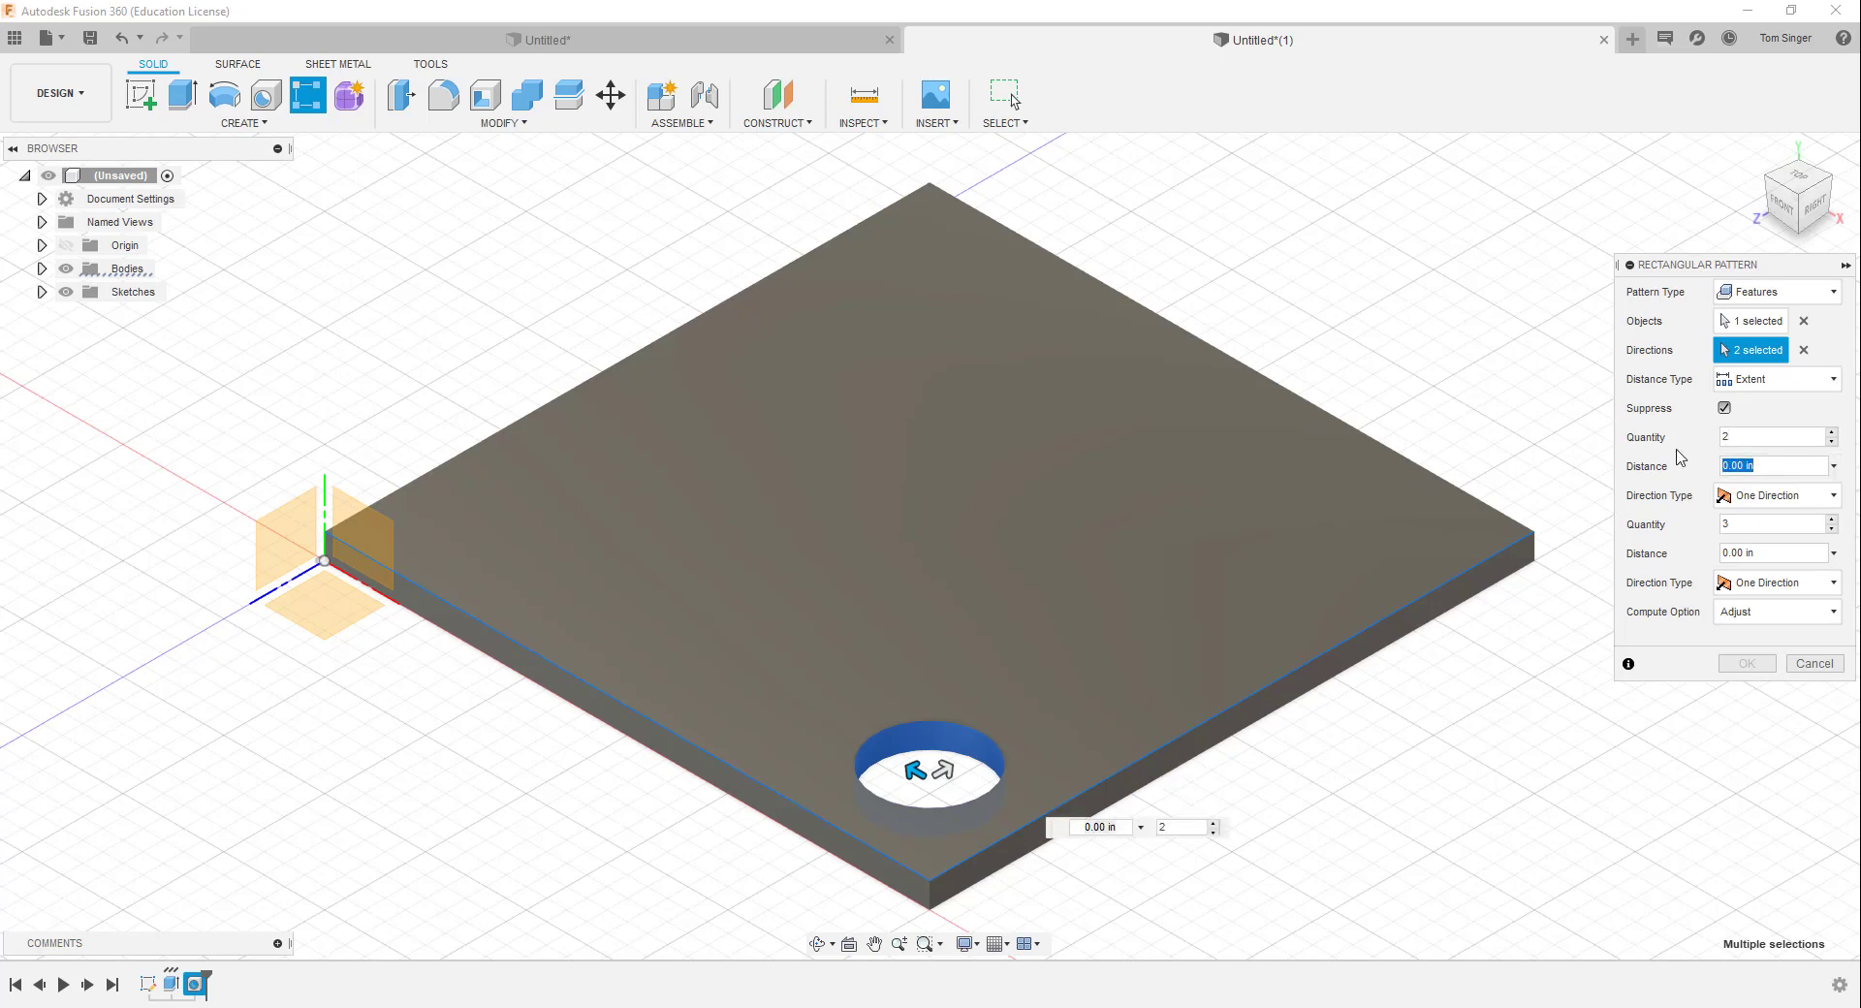
{"action": "type", "text": "2"}
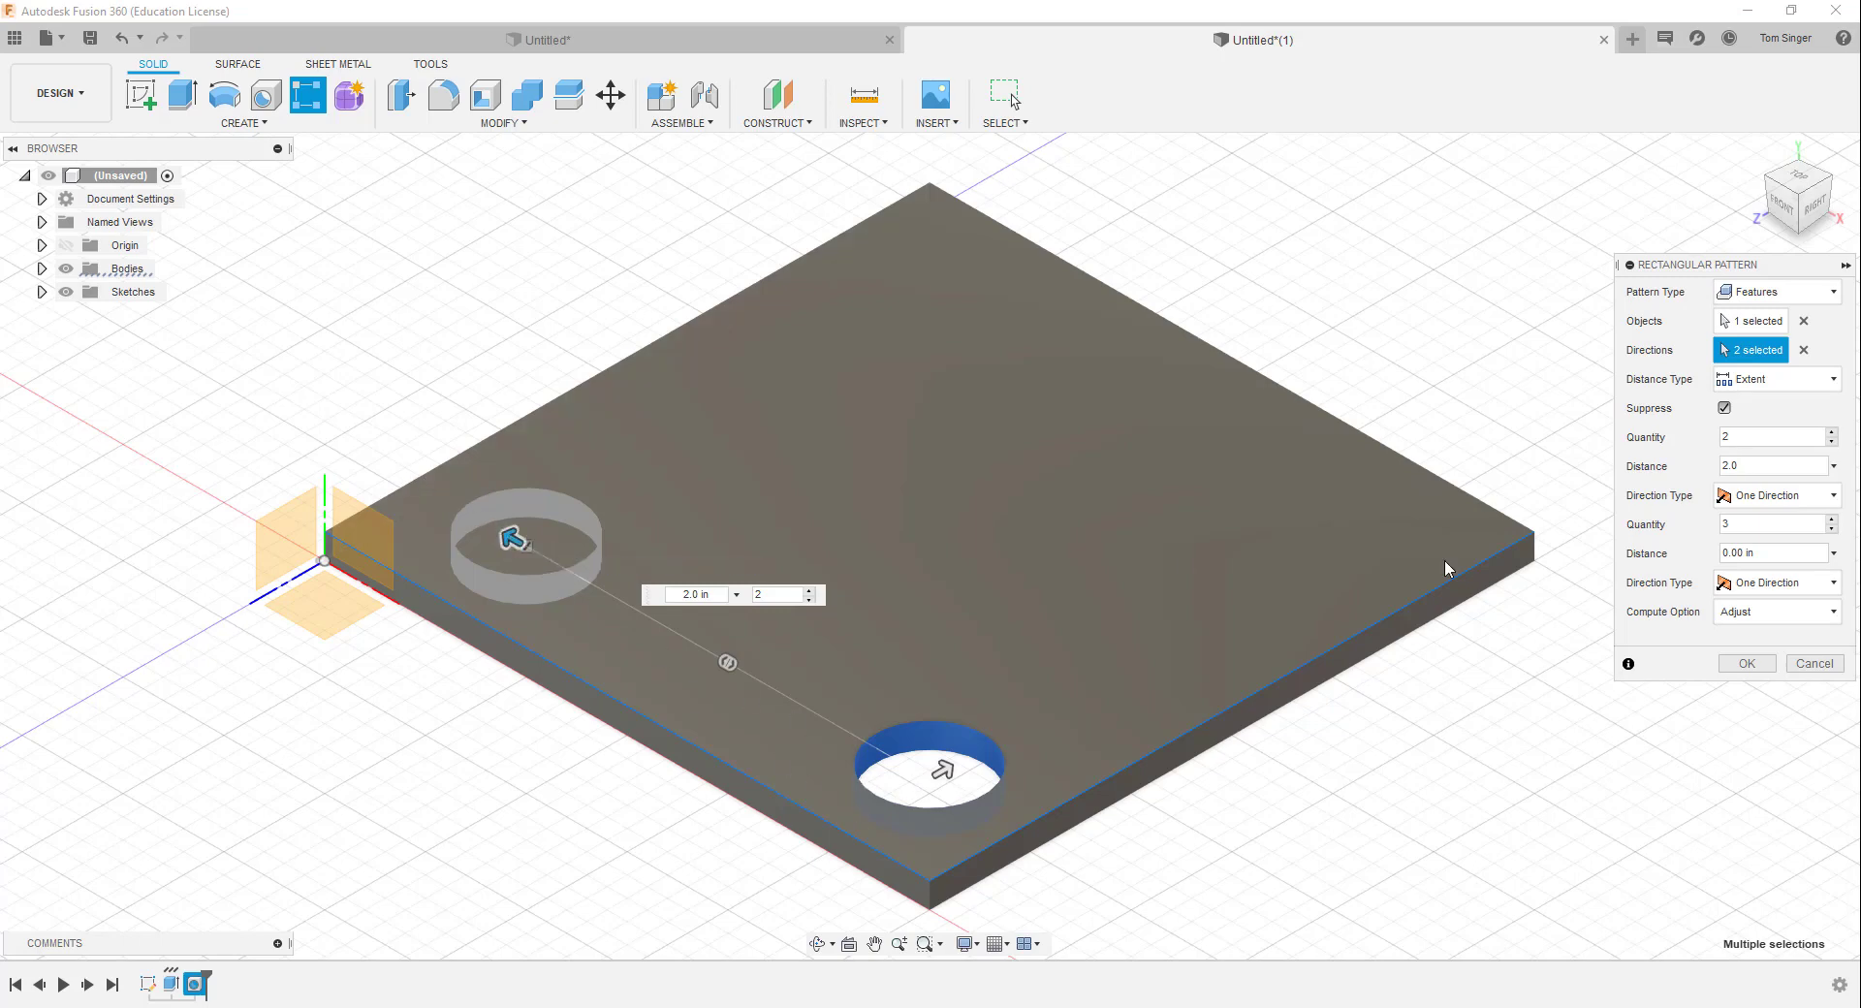
{"action": "left_click", "coordinate": [1773, 381]}
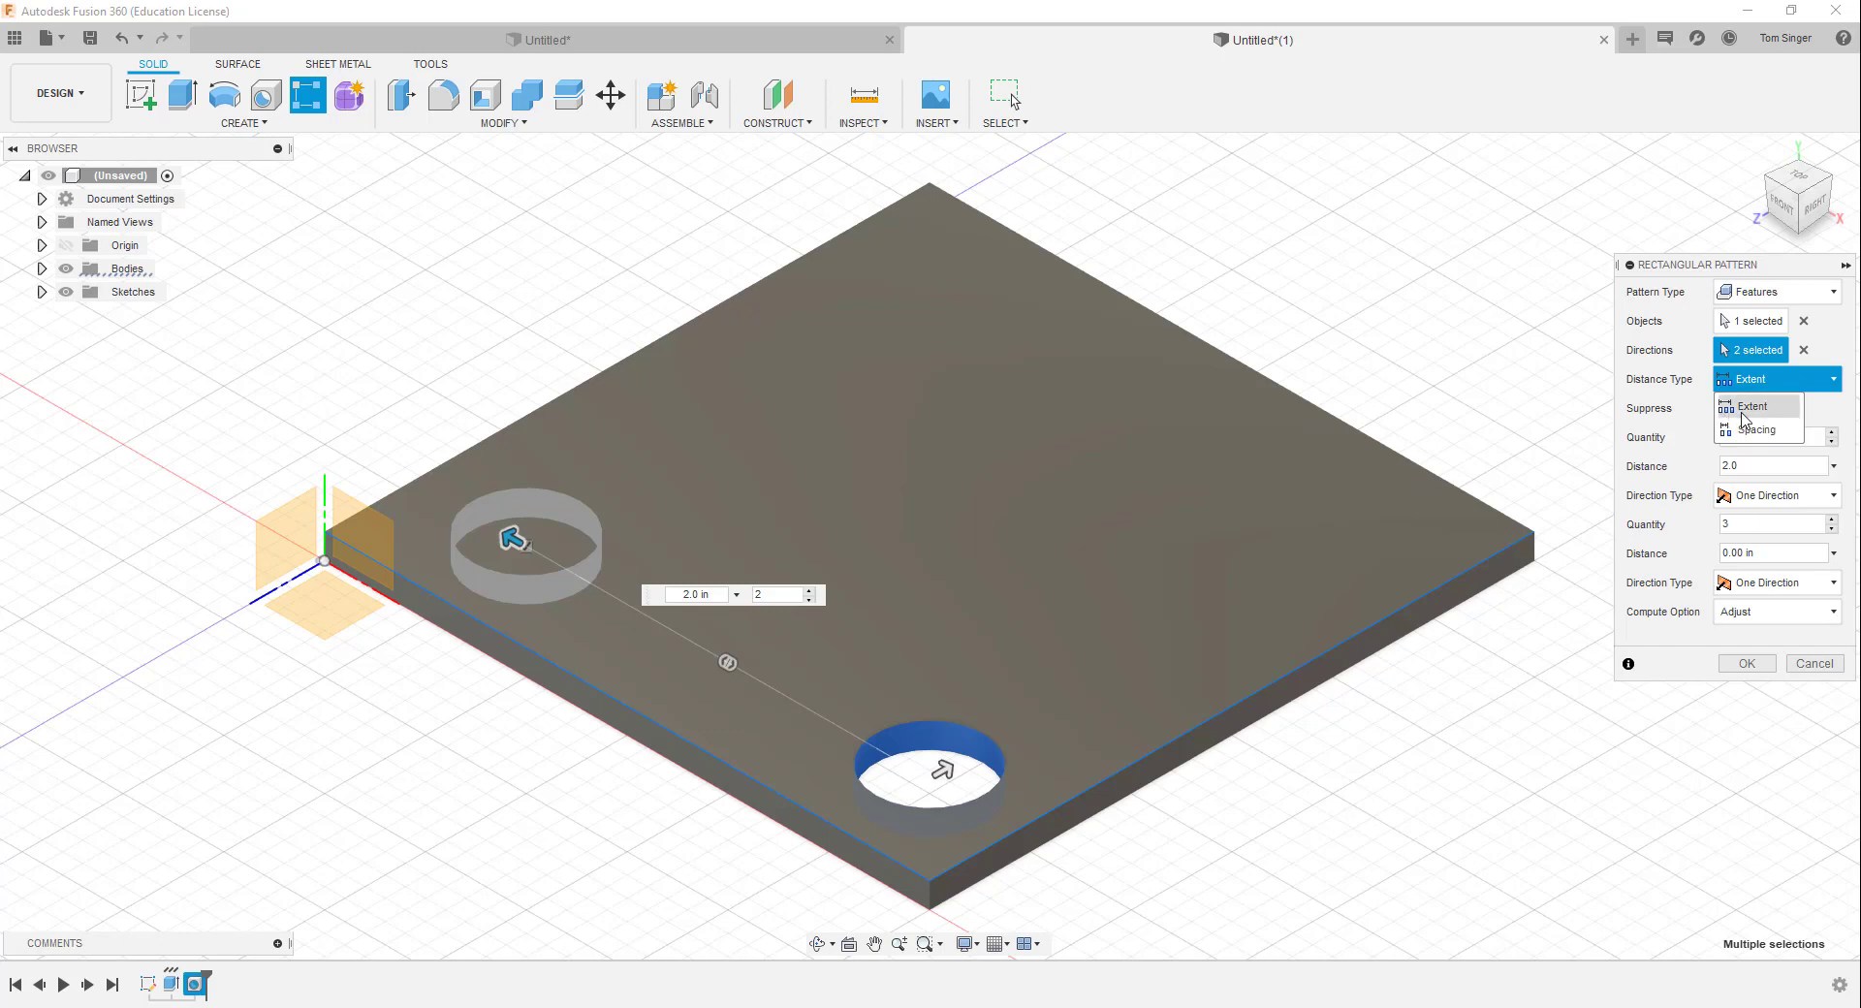
{"action": "left_click", "coordinate": [1756, 431]}
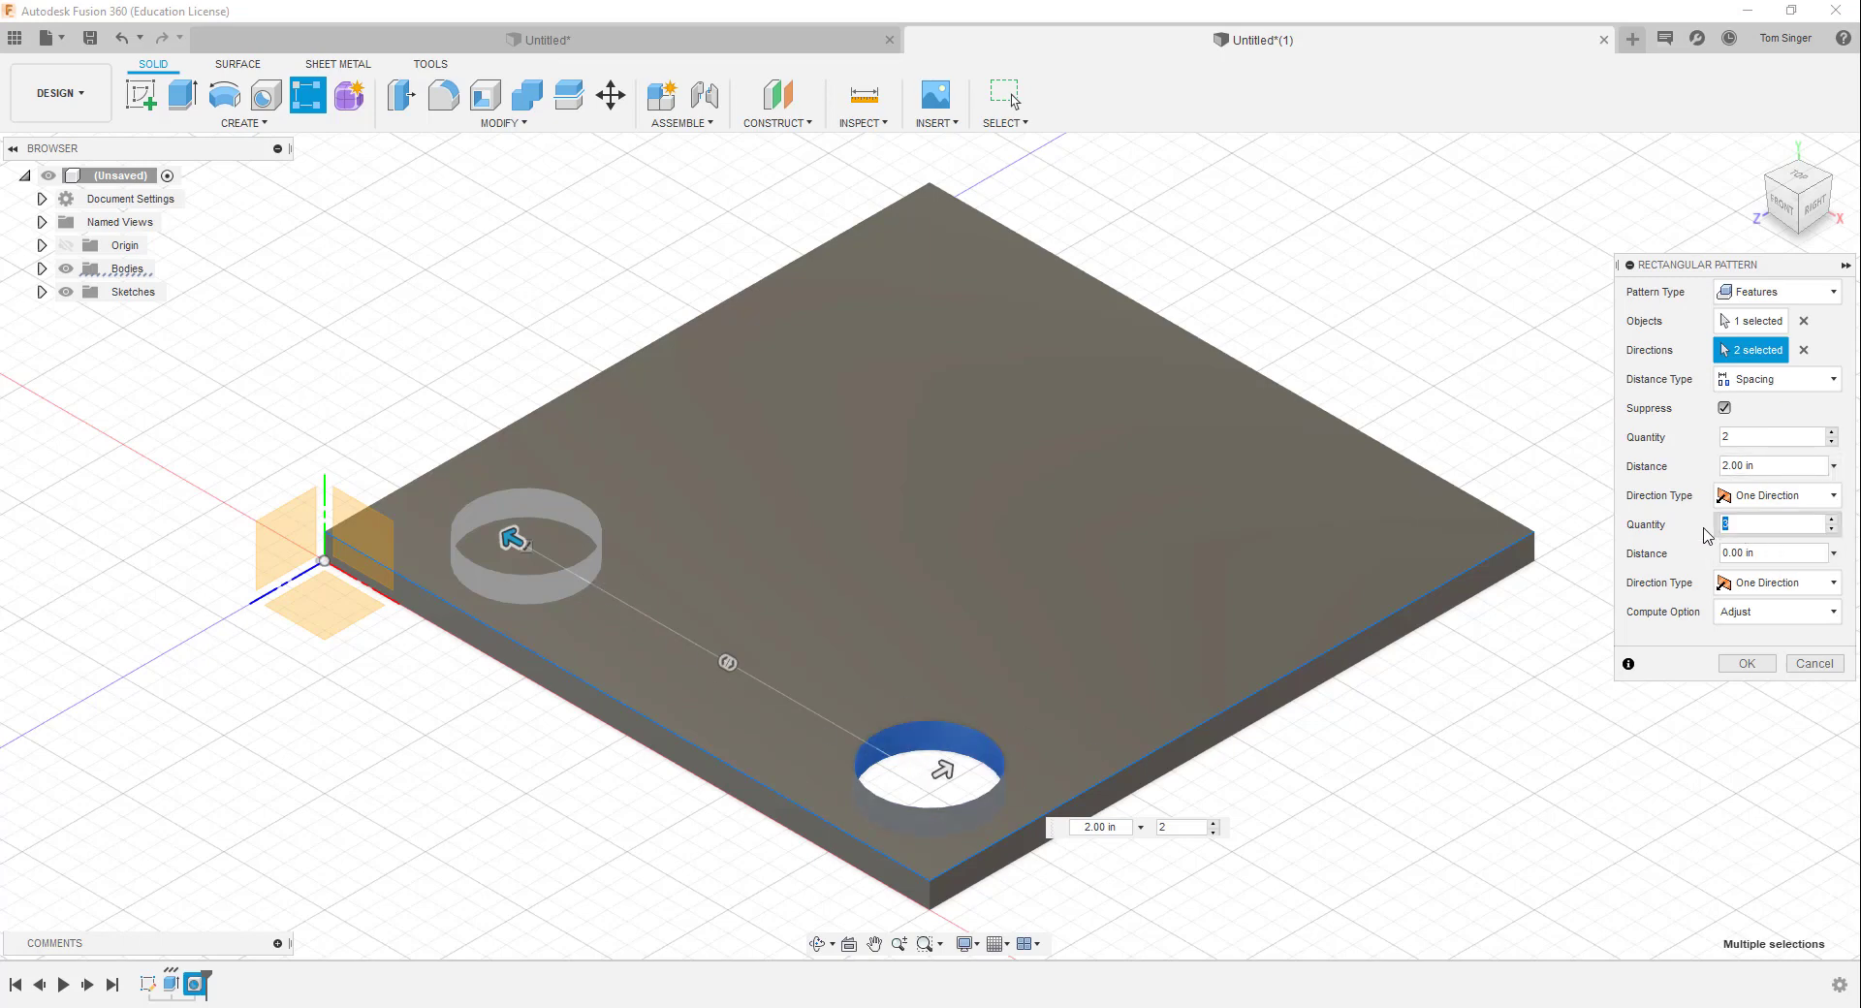
{"action": "left_click", "coordinate": [1771, 555]}
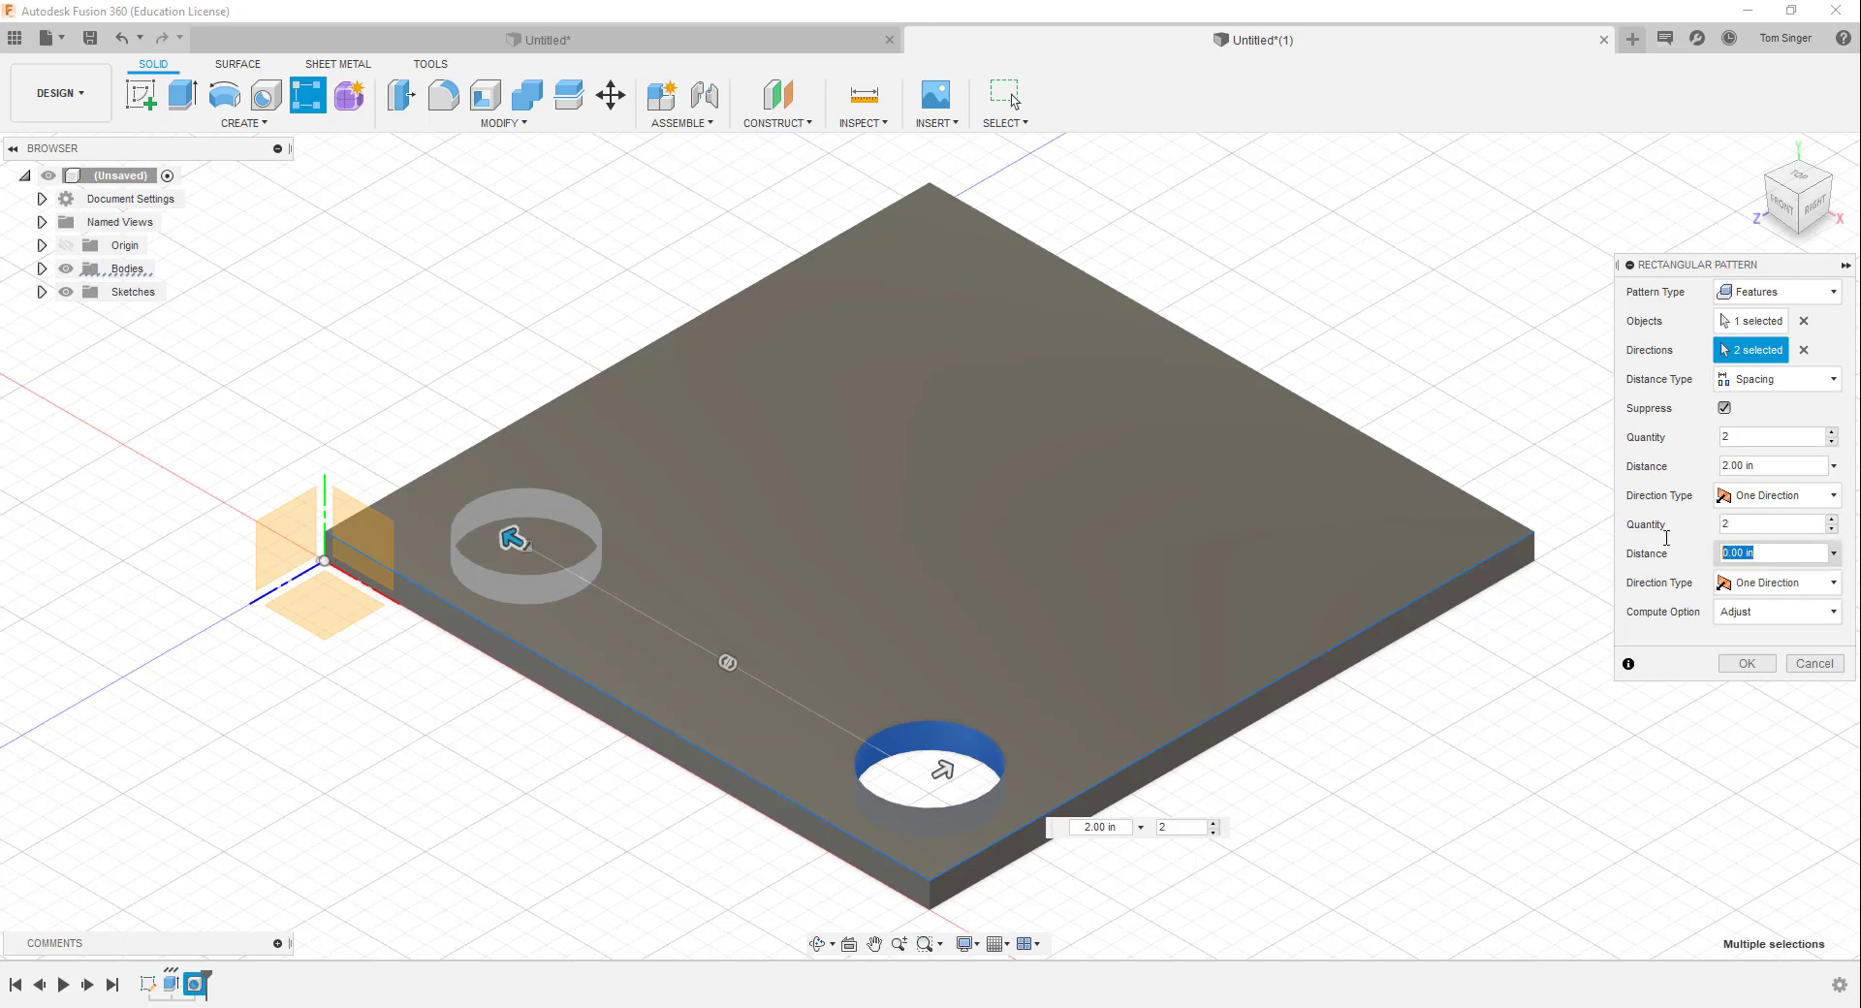
{"action": "type", "text": "2"}
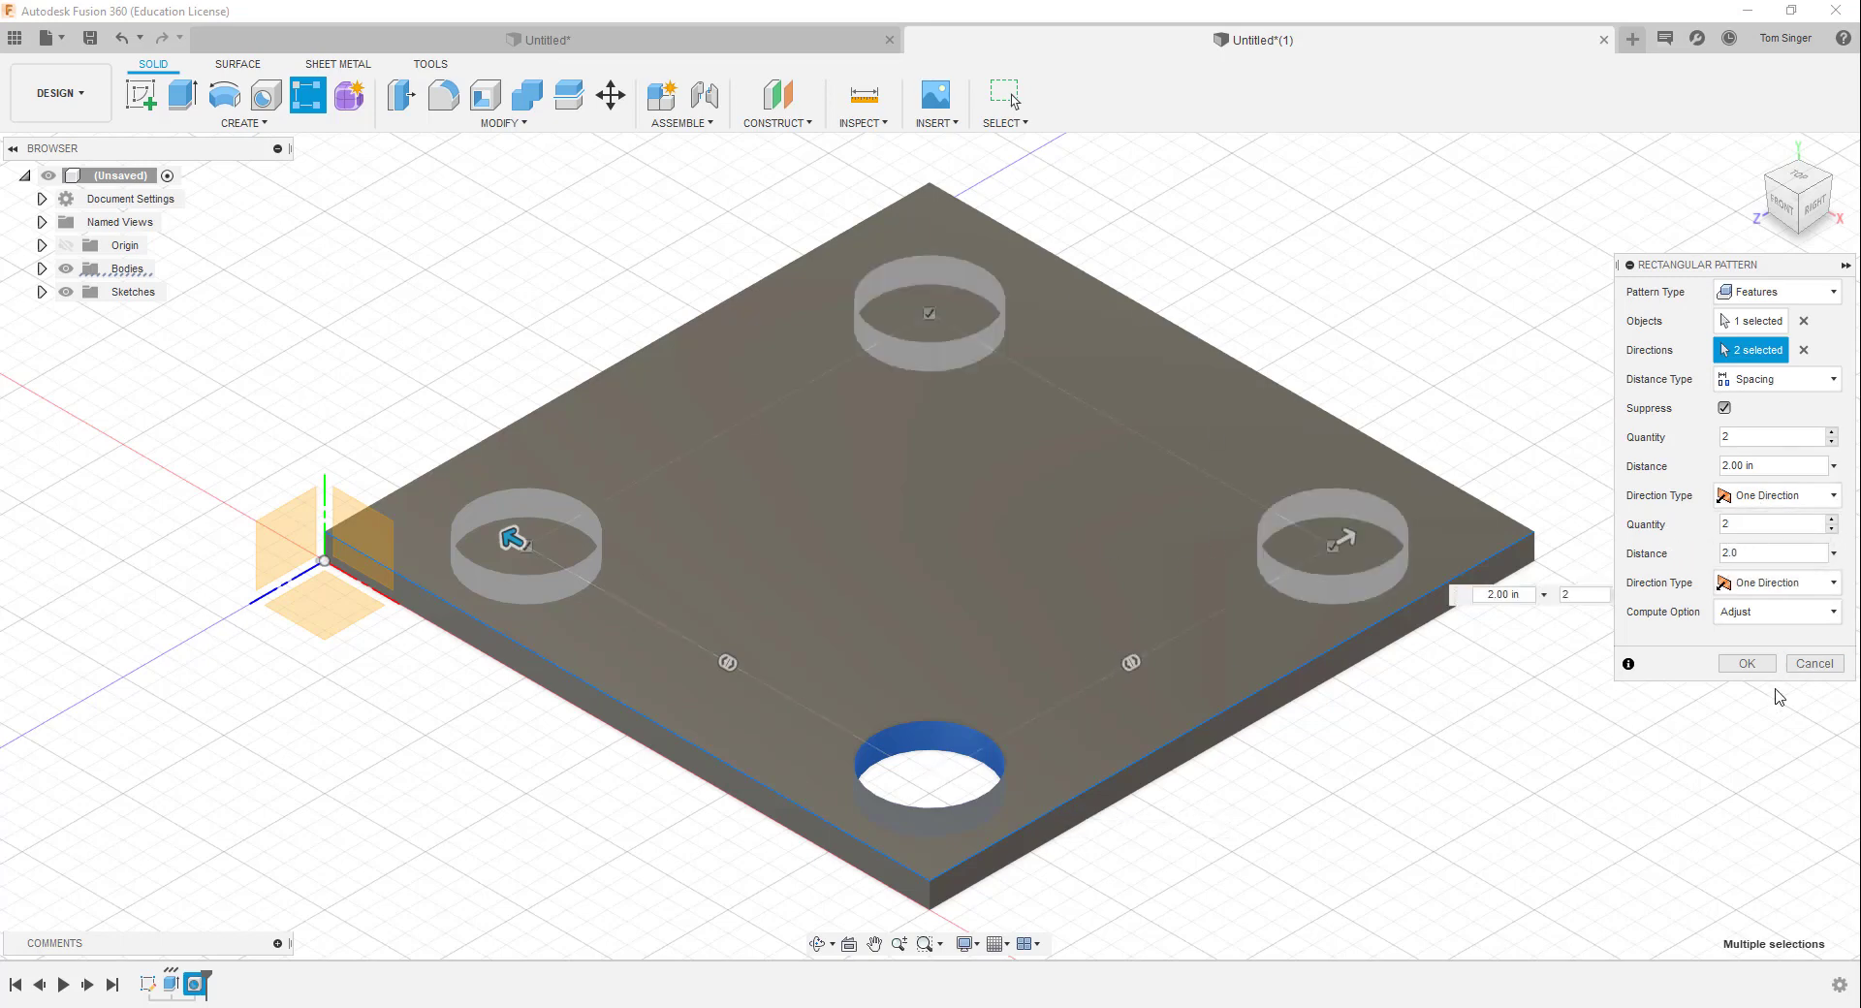
{"action": "left_click", "coordinate": [1745, 664]}
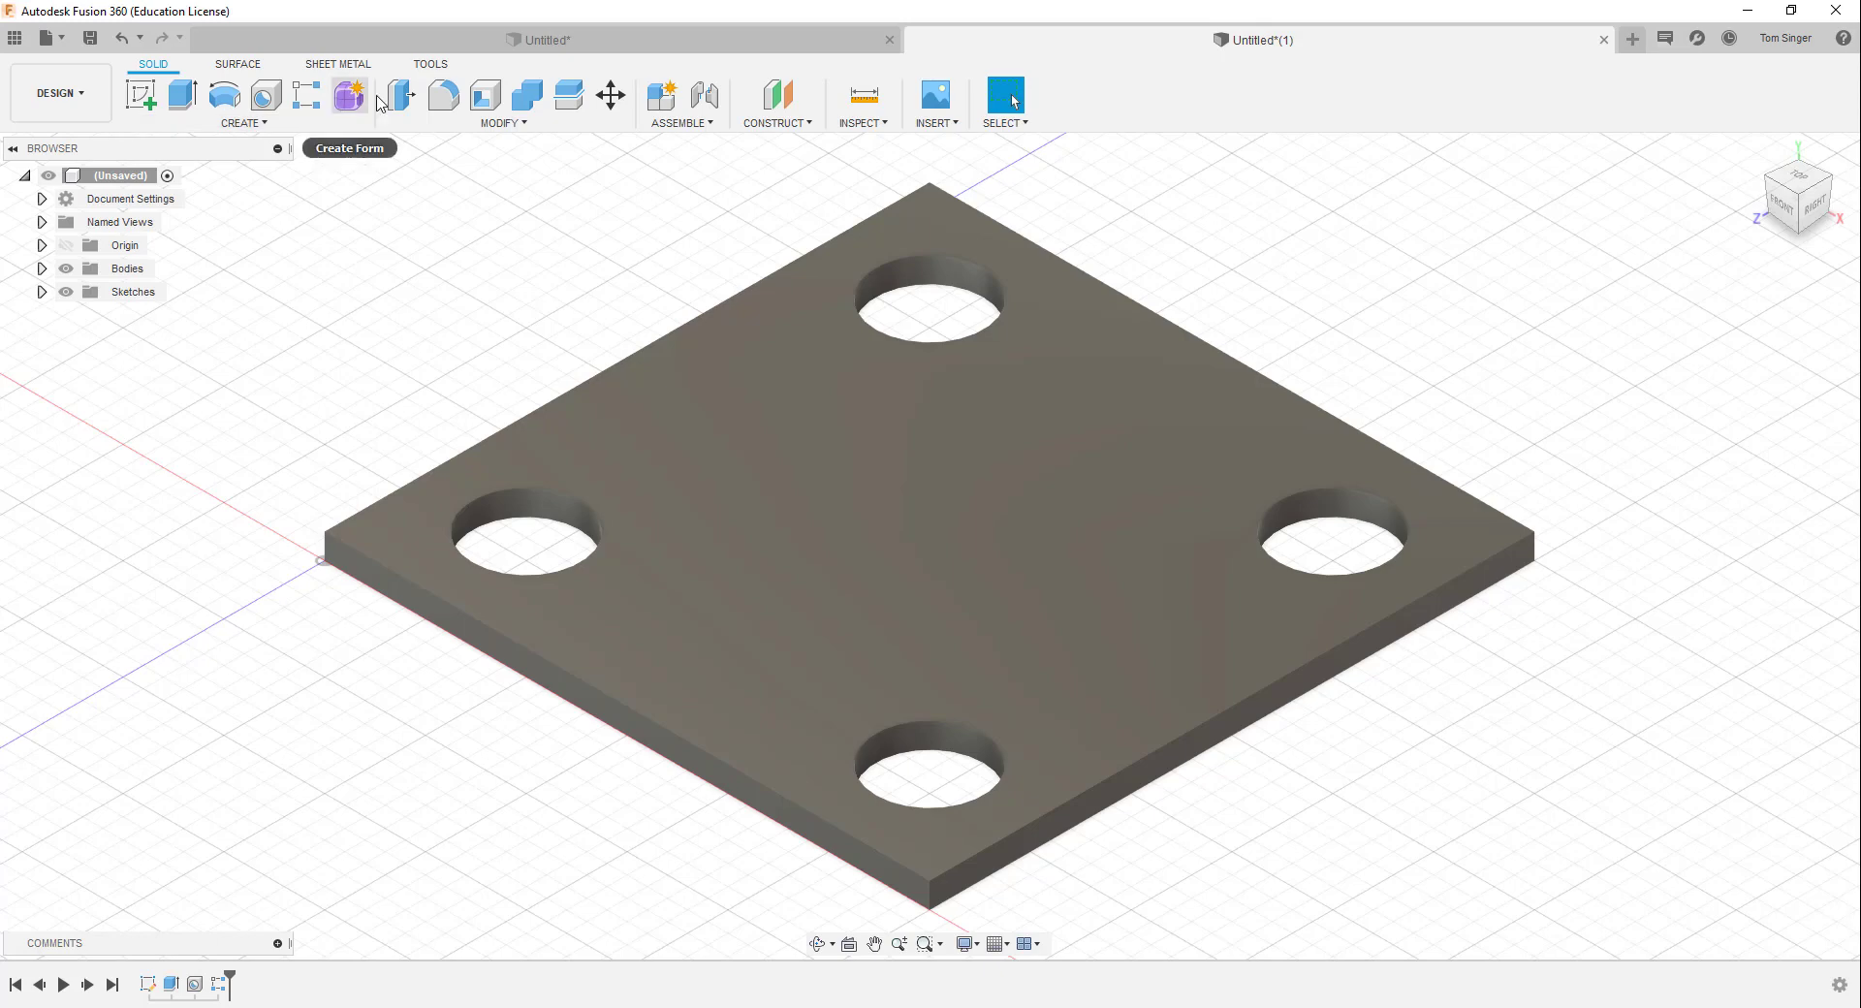
Start a fillet on the plate's four vertical corner edges
{"action": "left_click", "coordinate": [446, 102]}
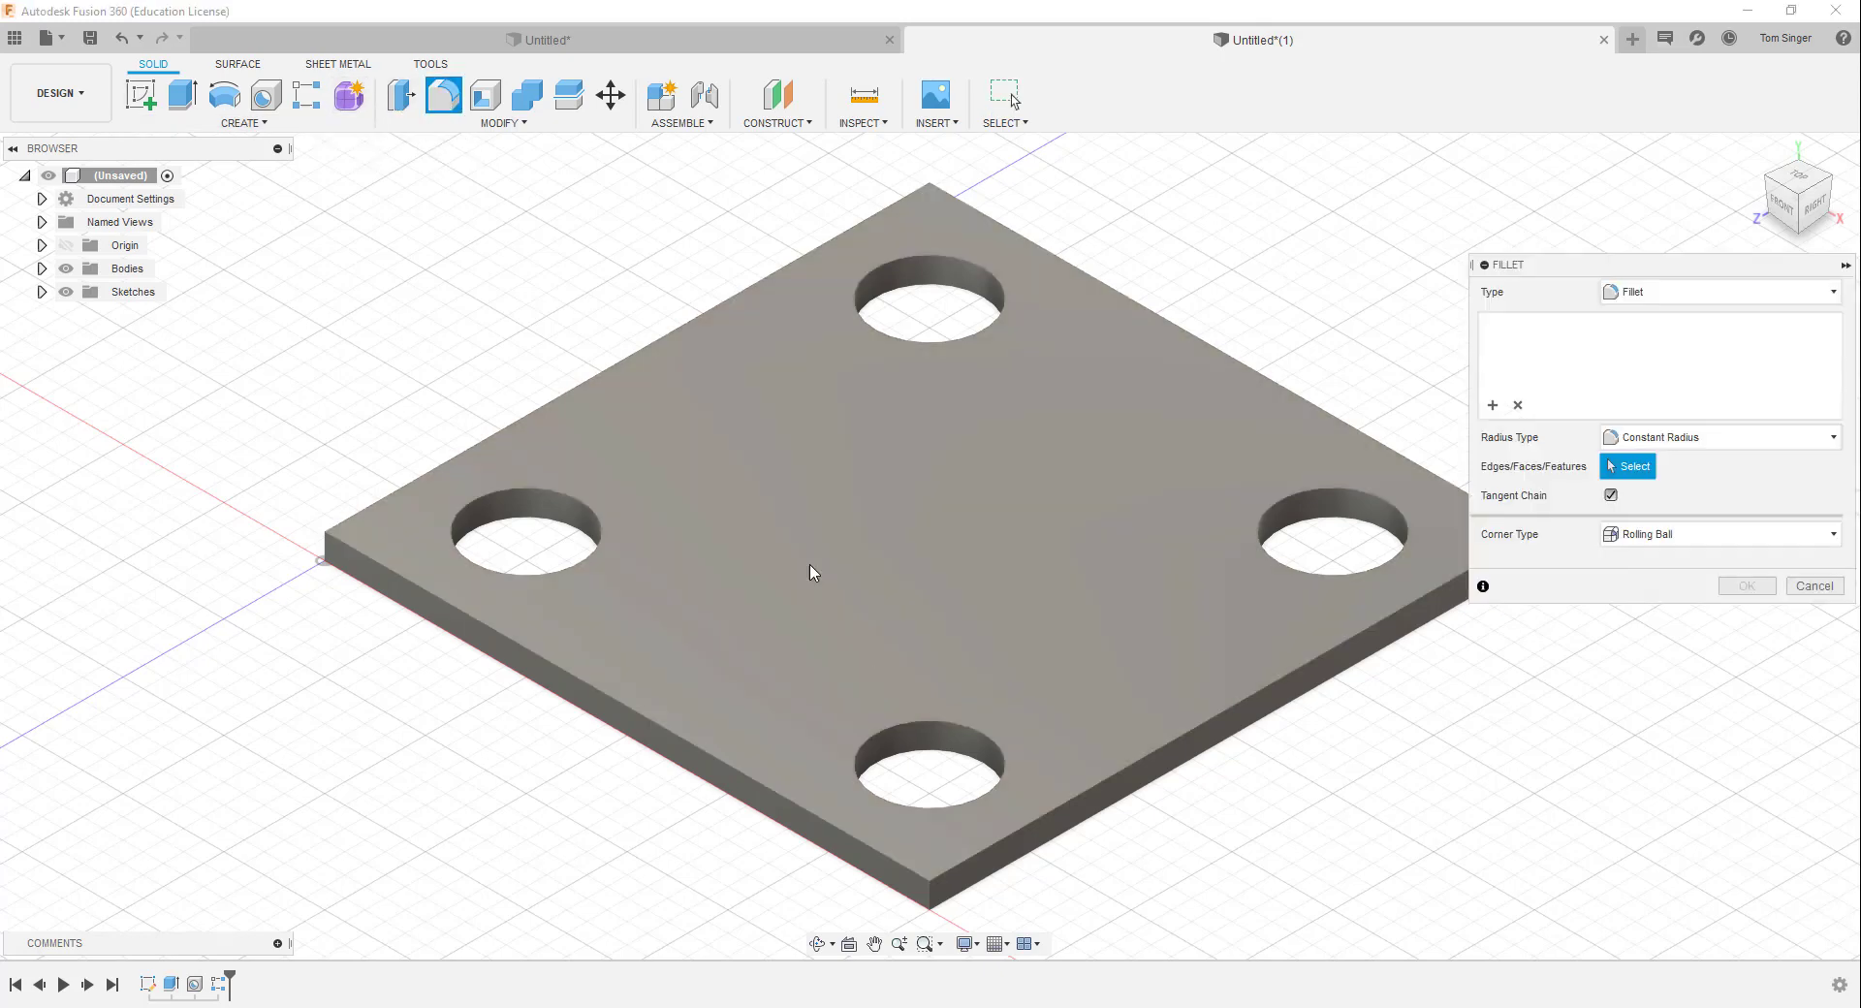
{"action": "left_click", "coordinate": [929, 898]}
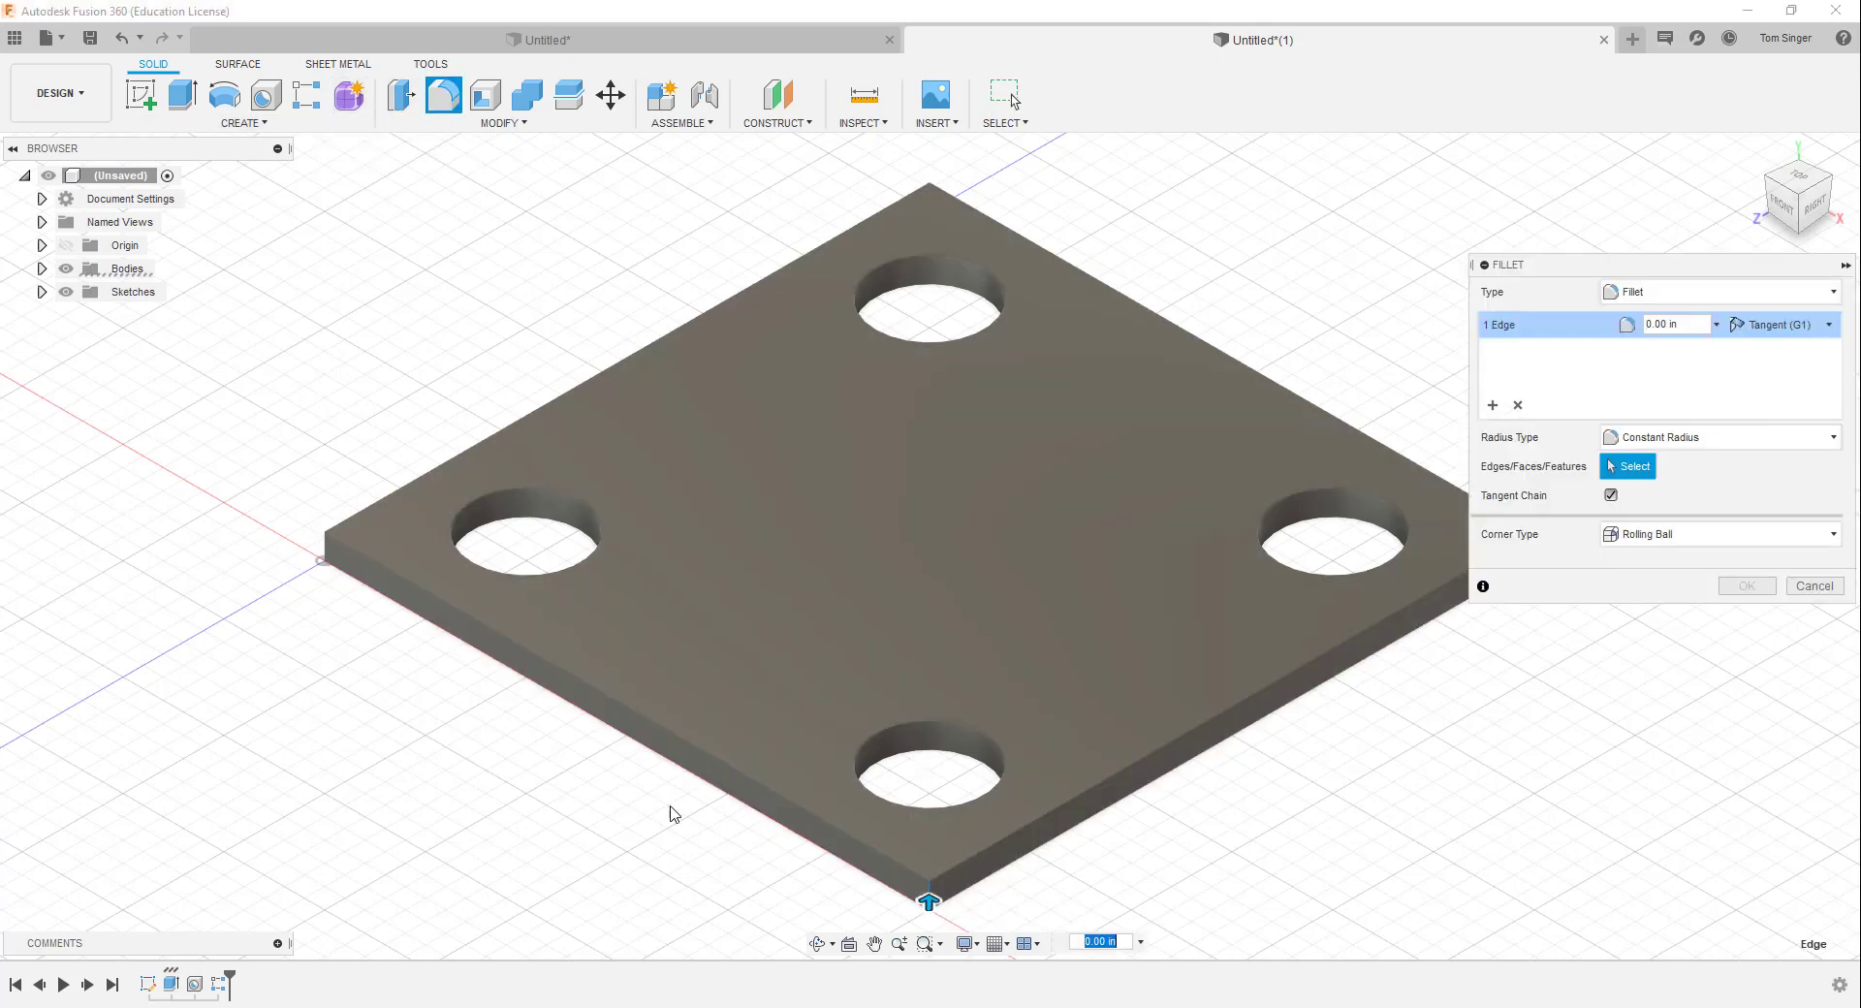
{"action": "left_click", "coordinate": [328, 543]}
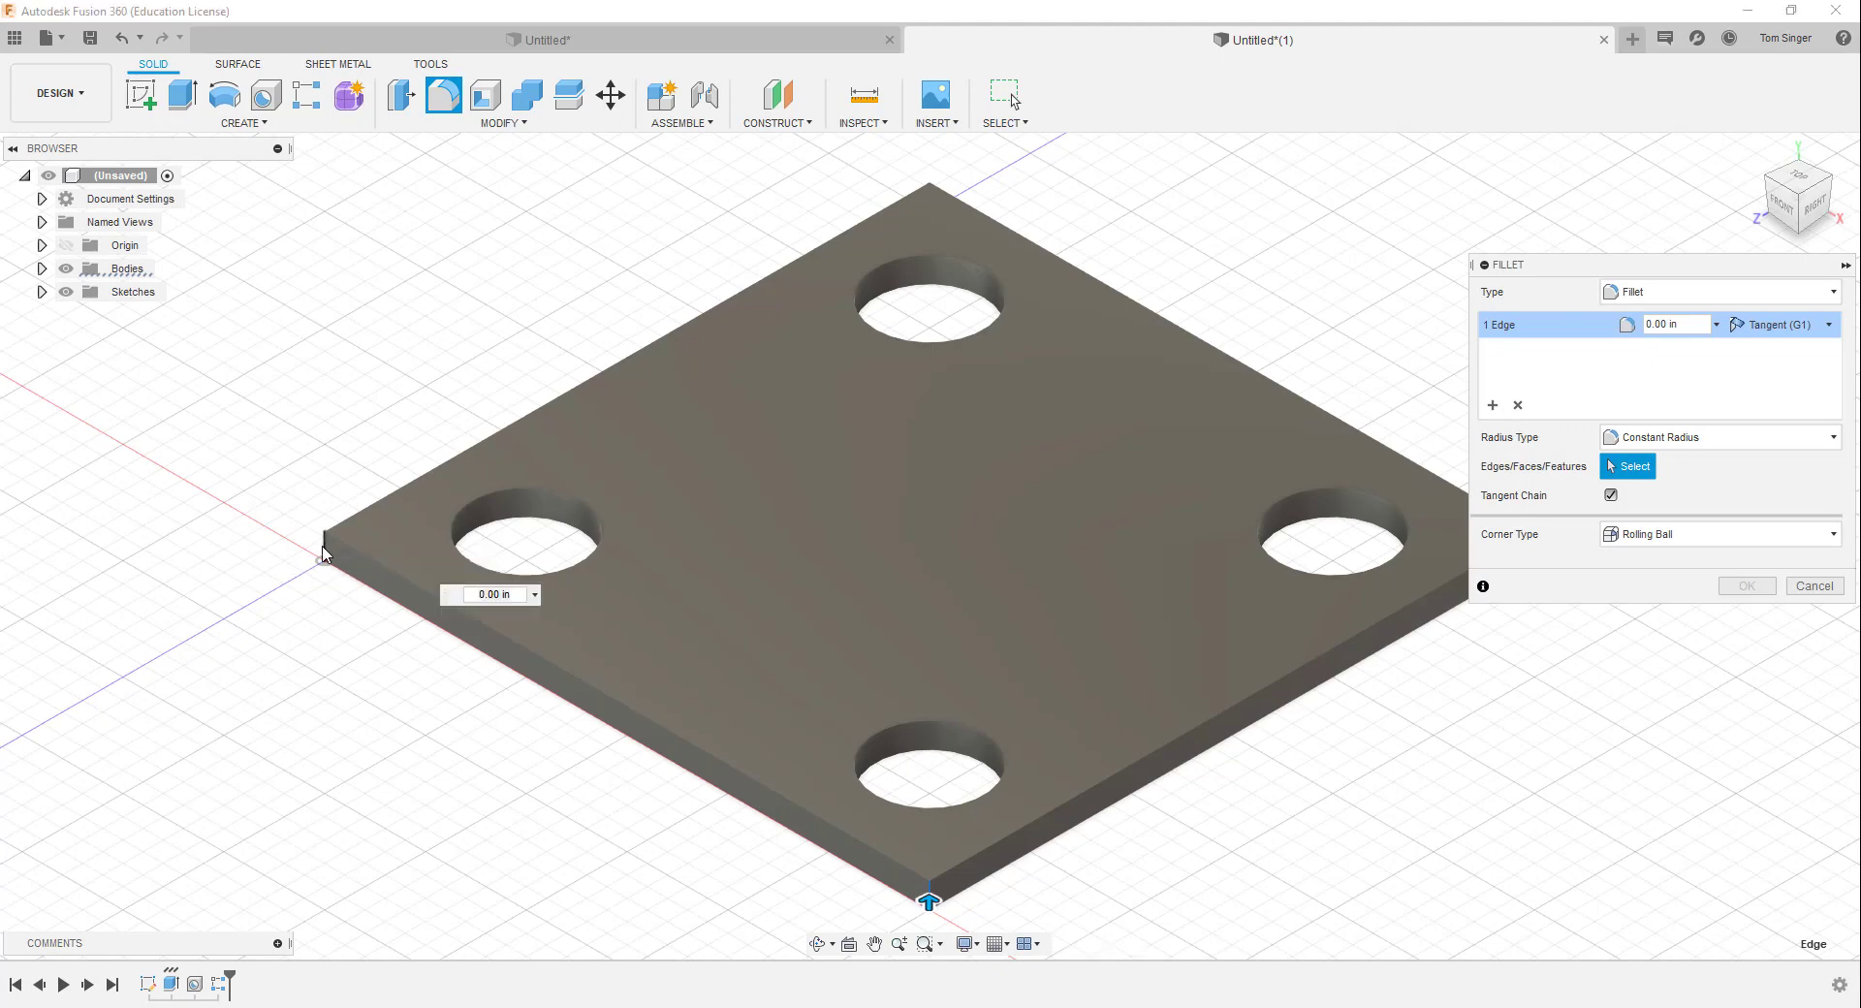
{"action": "left_click", "coordinate": [929, 198]}
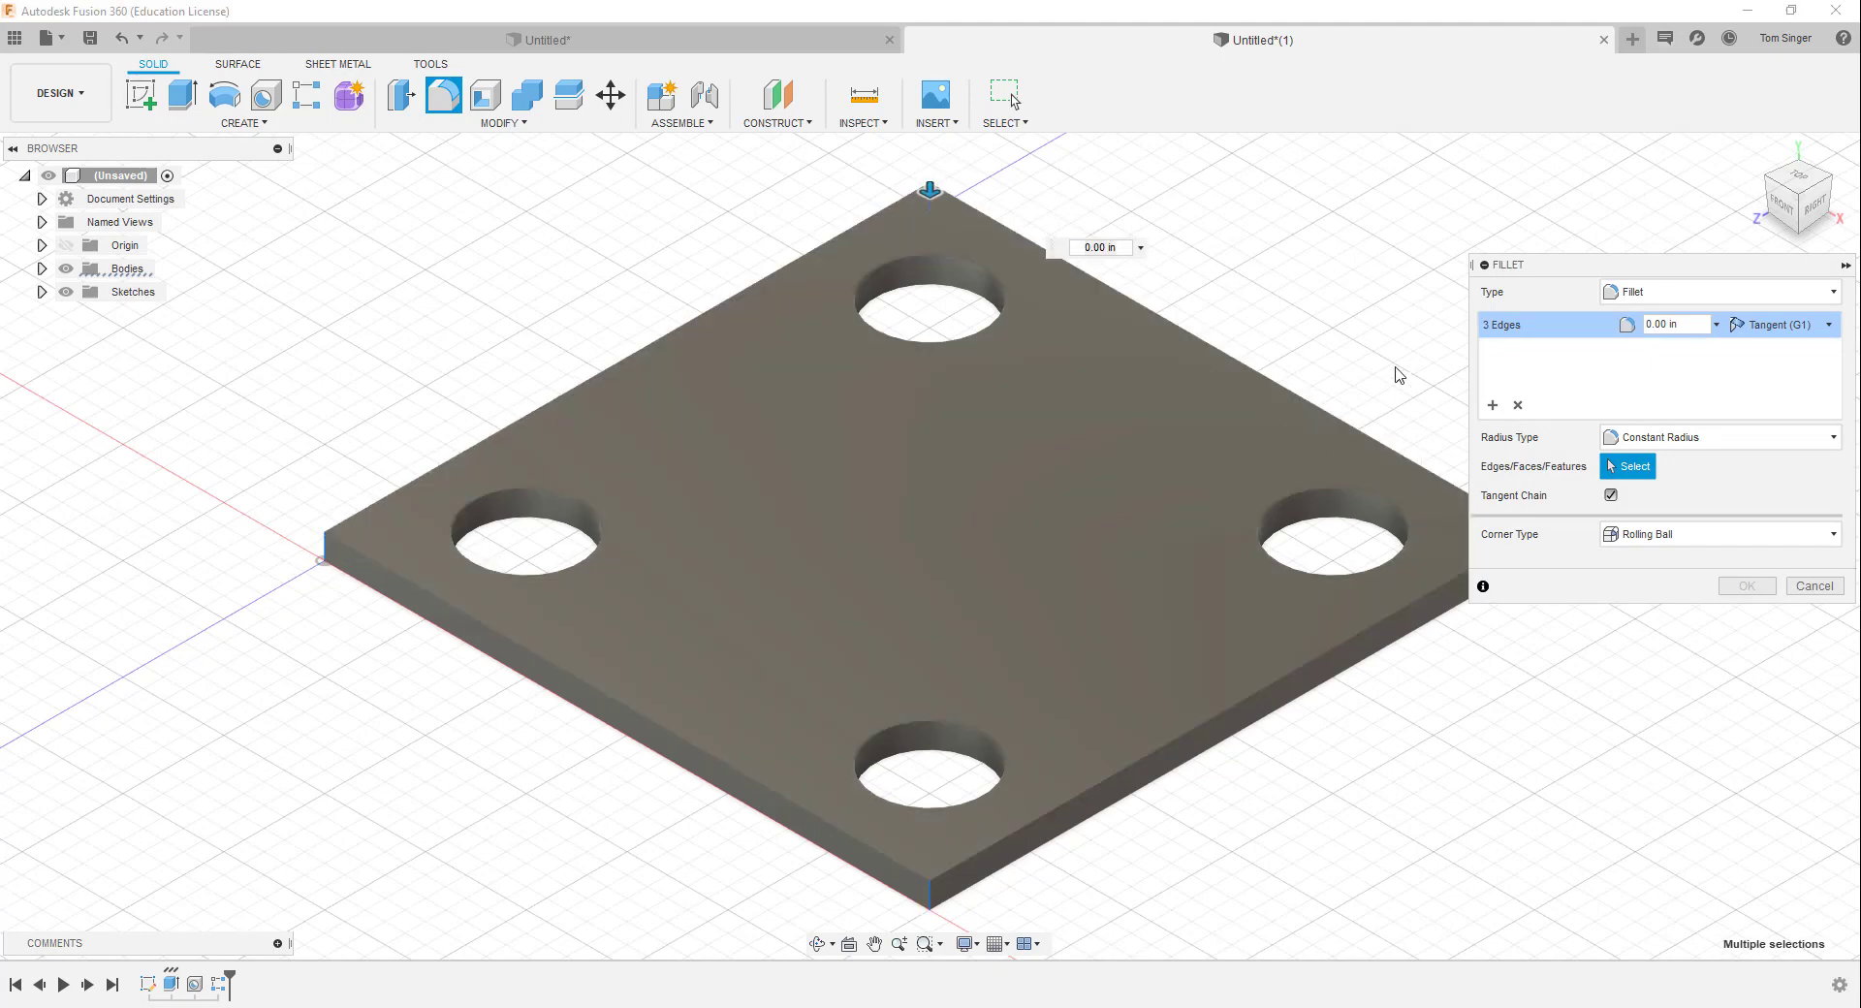
{"action": "middle_click_drag", "start_coordinate": [1397, 368], "coordinate": [1176, 340]}
{"action": "left_click", "coordinate": [1313, 523]}
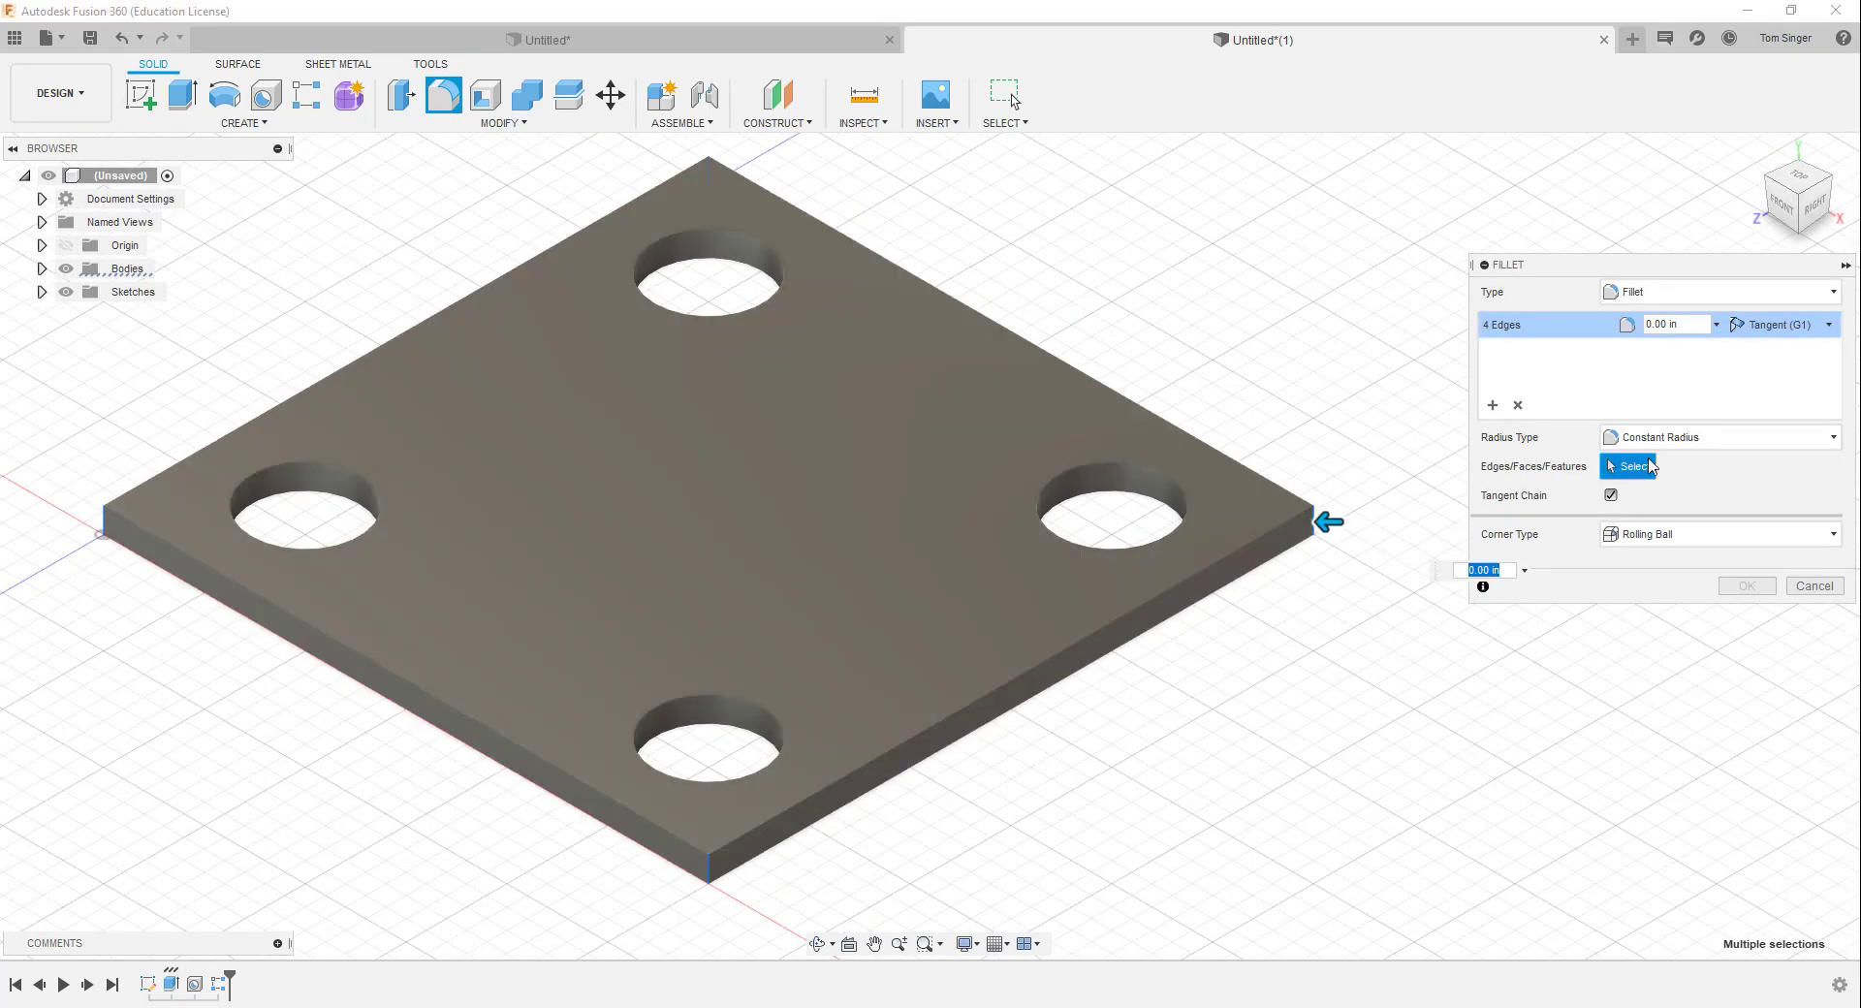
Set the corner fillet radius to 0.125 in, apply it and return to the home view
{"action": "left_click", "coordinate": [1684, 324]}
{"action": "key", "text": "BackSpace"}
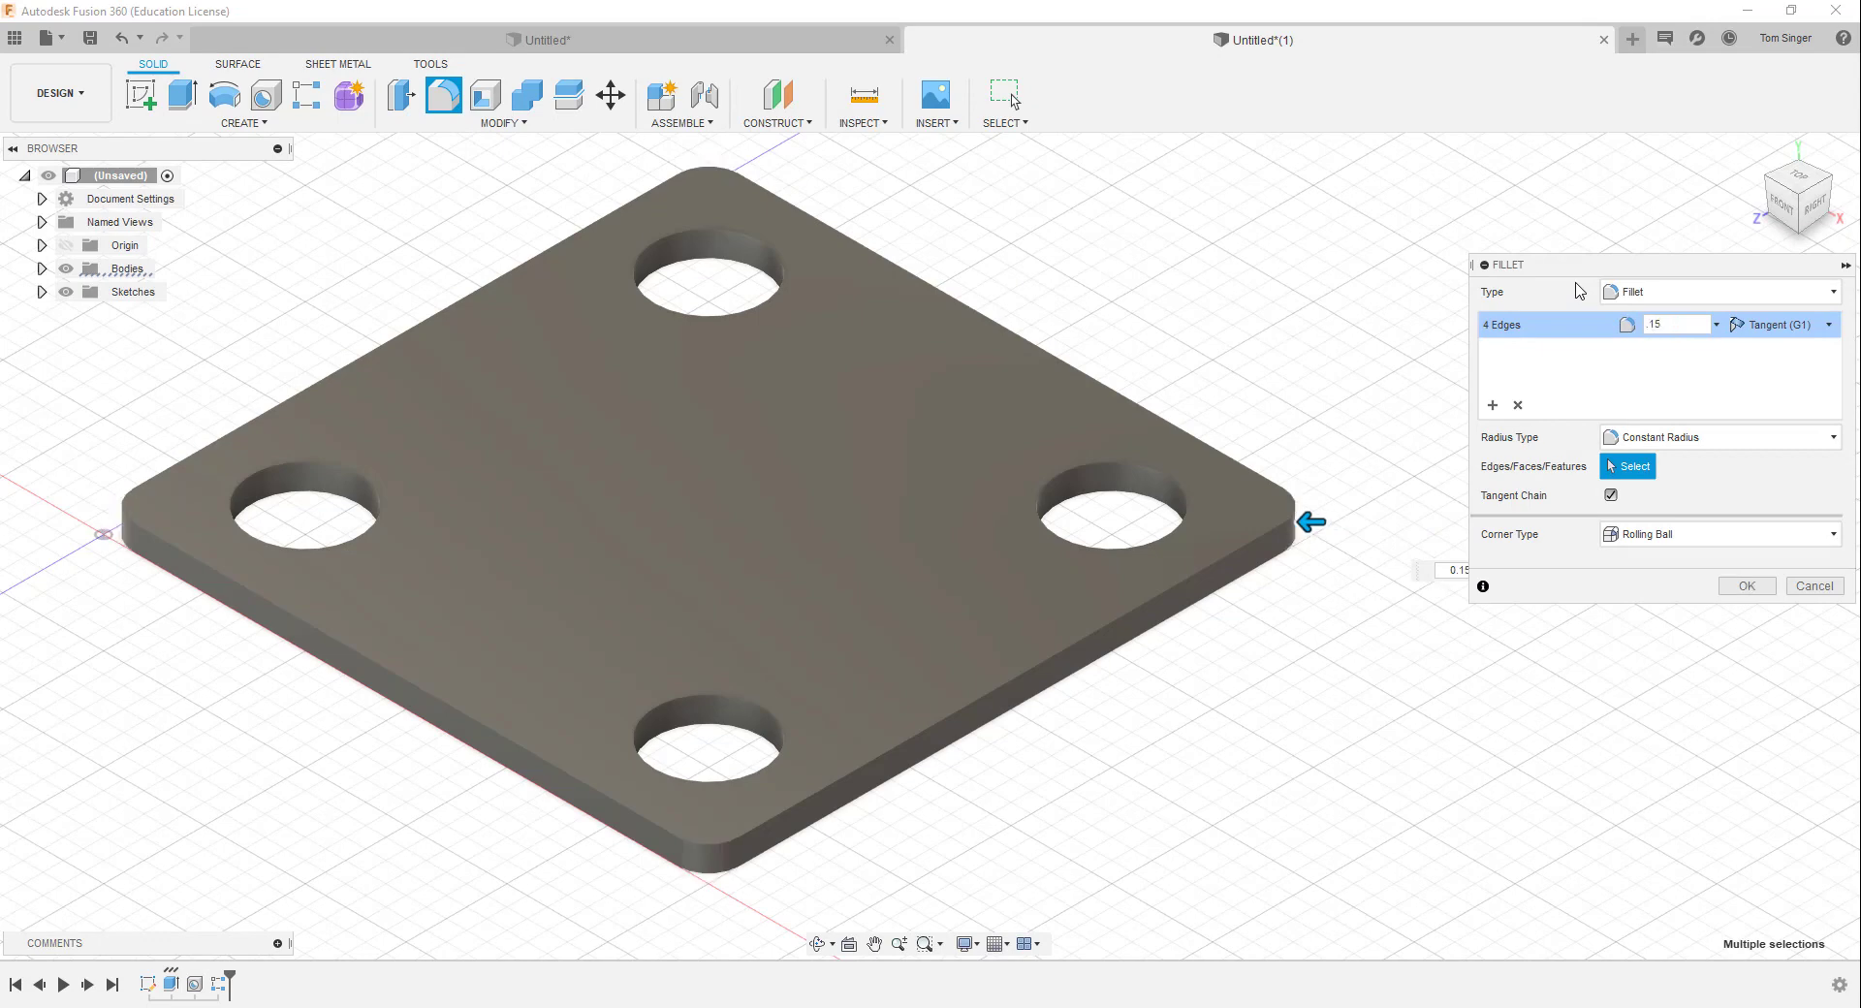
{"action": "type", "text": "2"}
{"action": "left_click", "coordinate": [1799, 177]}
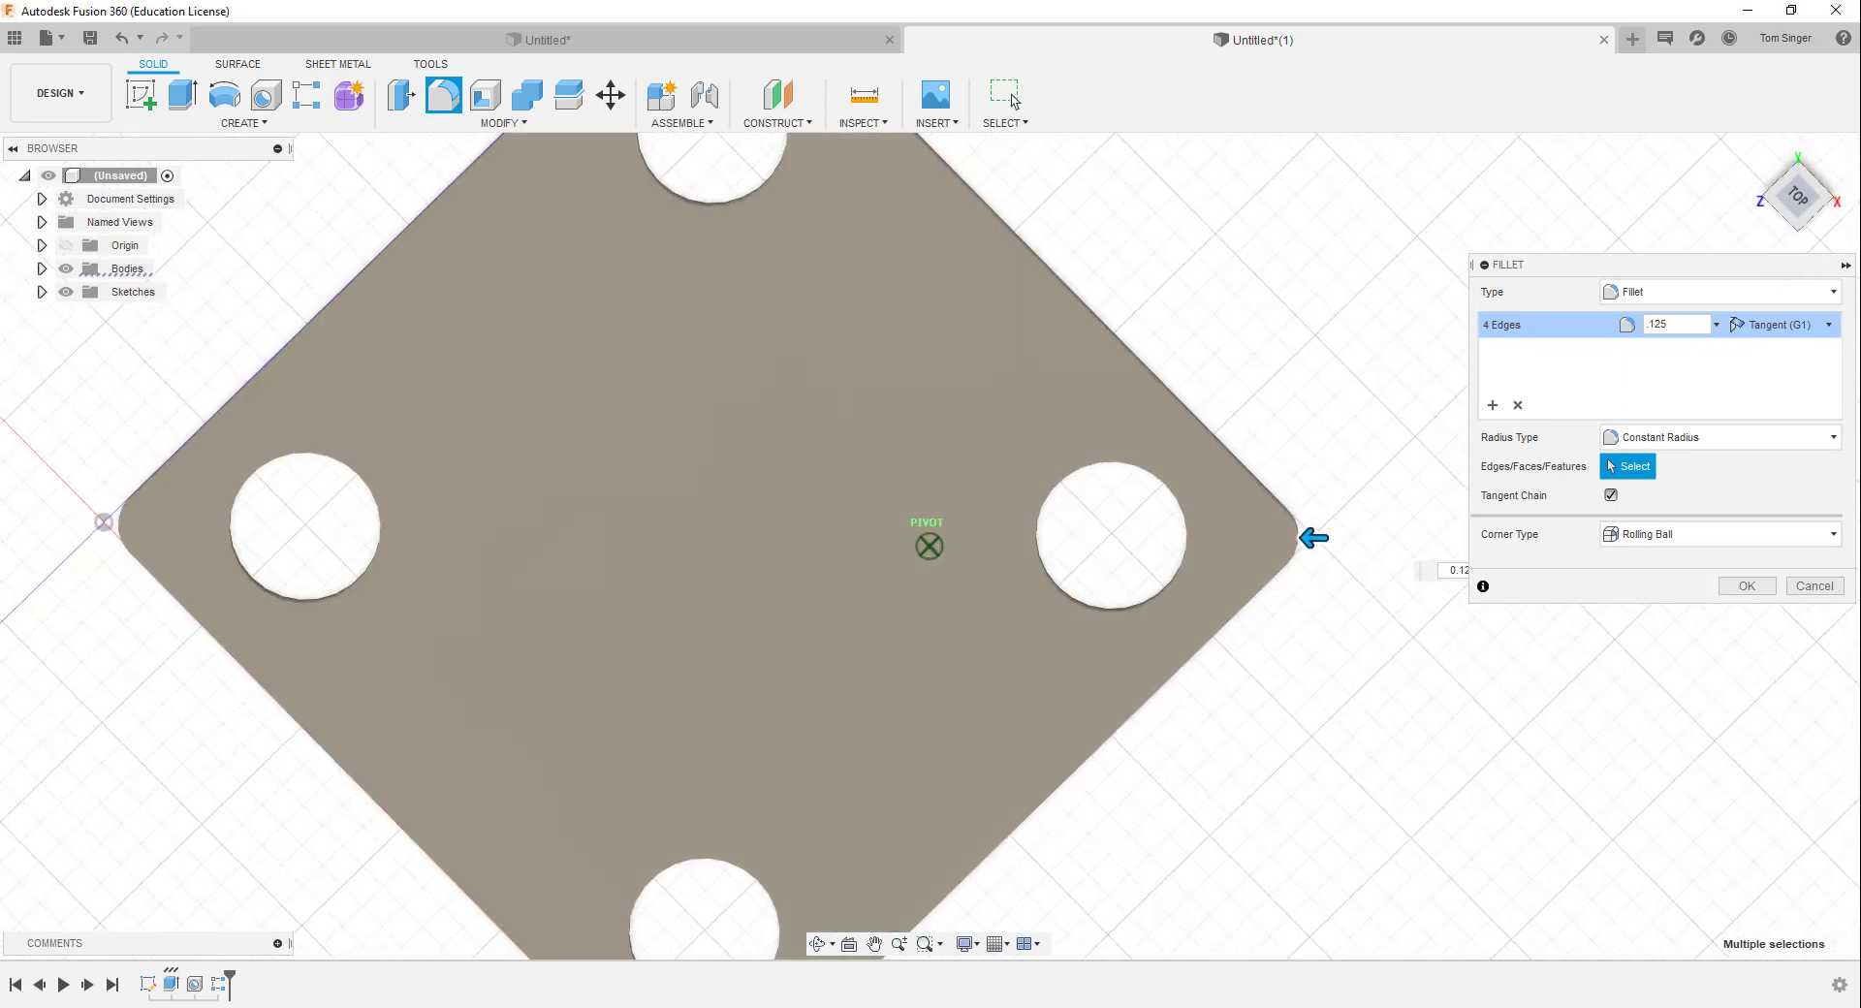
{"action": "left_click_drag", "start_coordinate": [1800, 281], "coordinate": [1800, 186]}
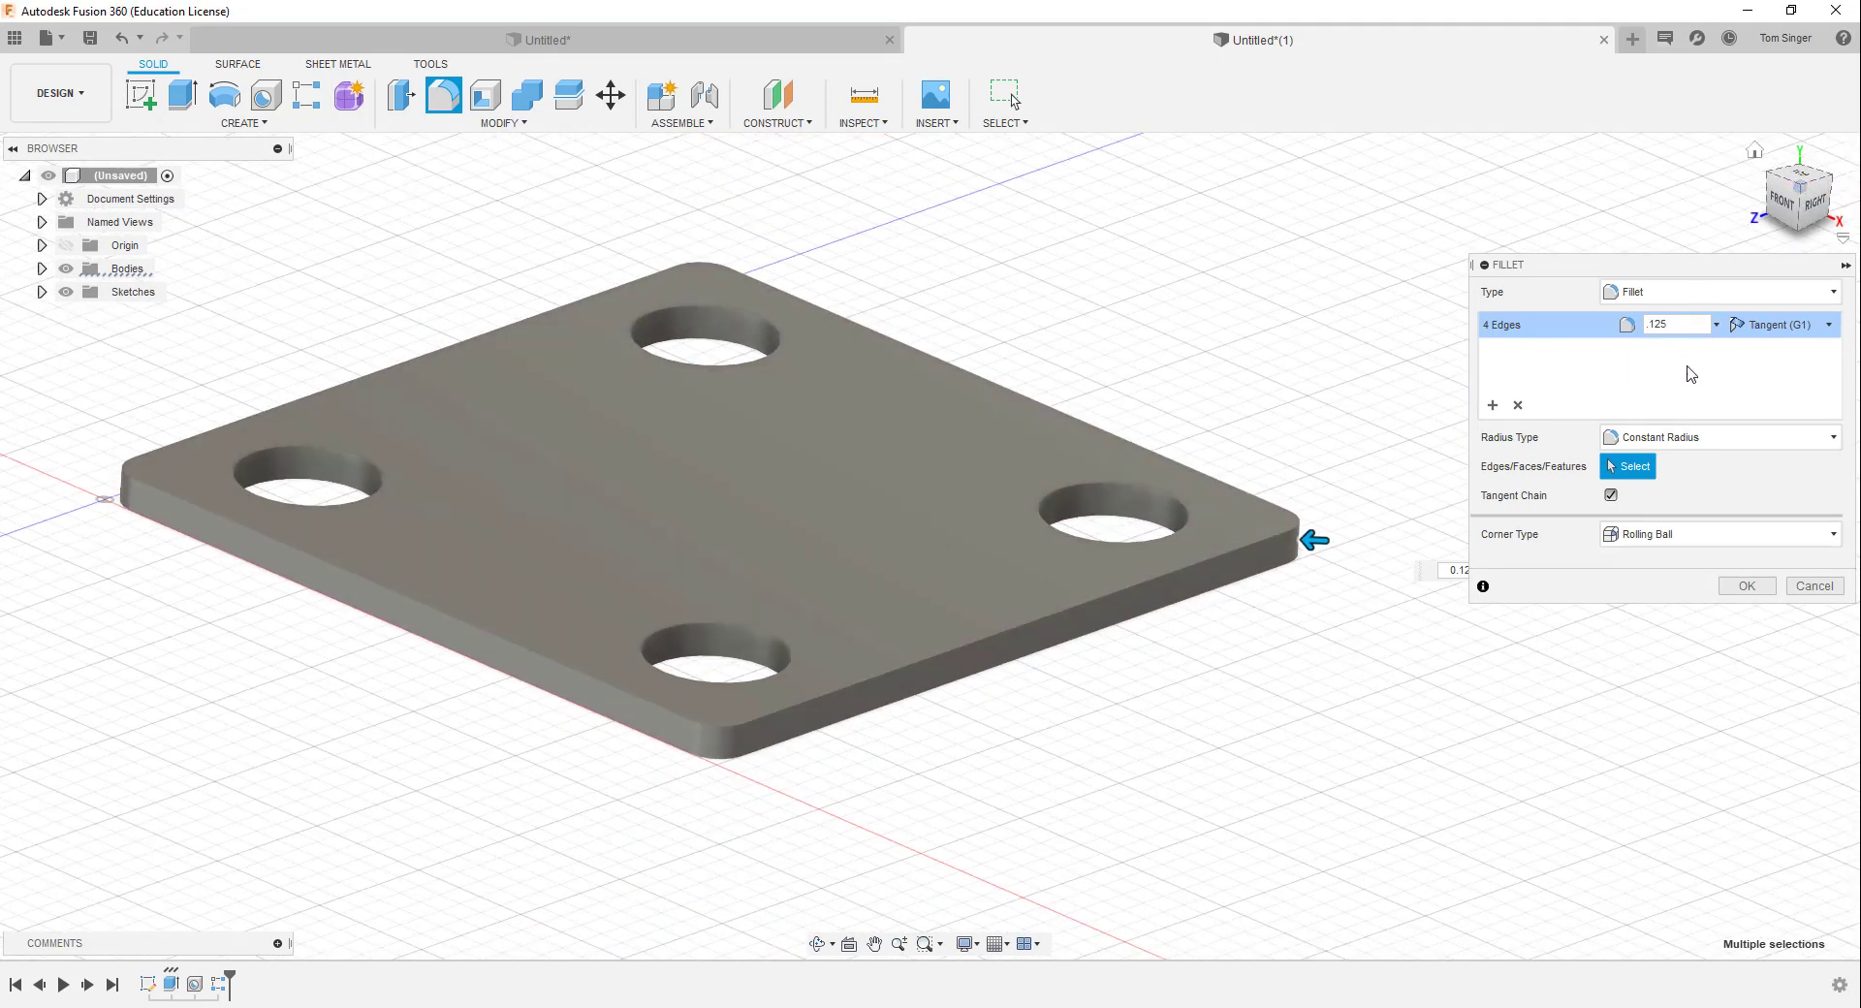
{"action": "left_click", "coordinate": [1748, 586]}
{"action": "left_click", "coordinate": [1753, 152]}
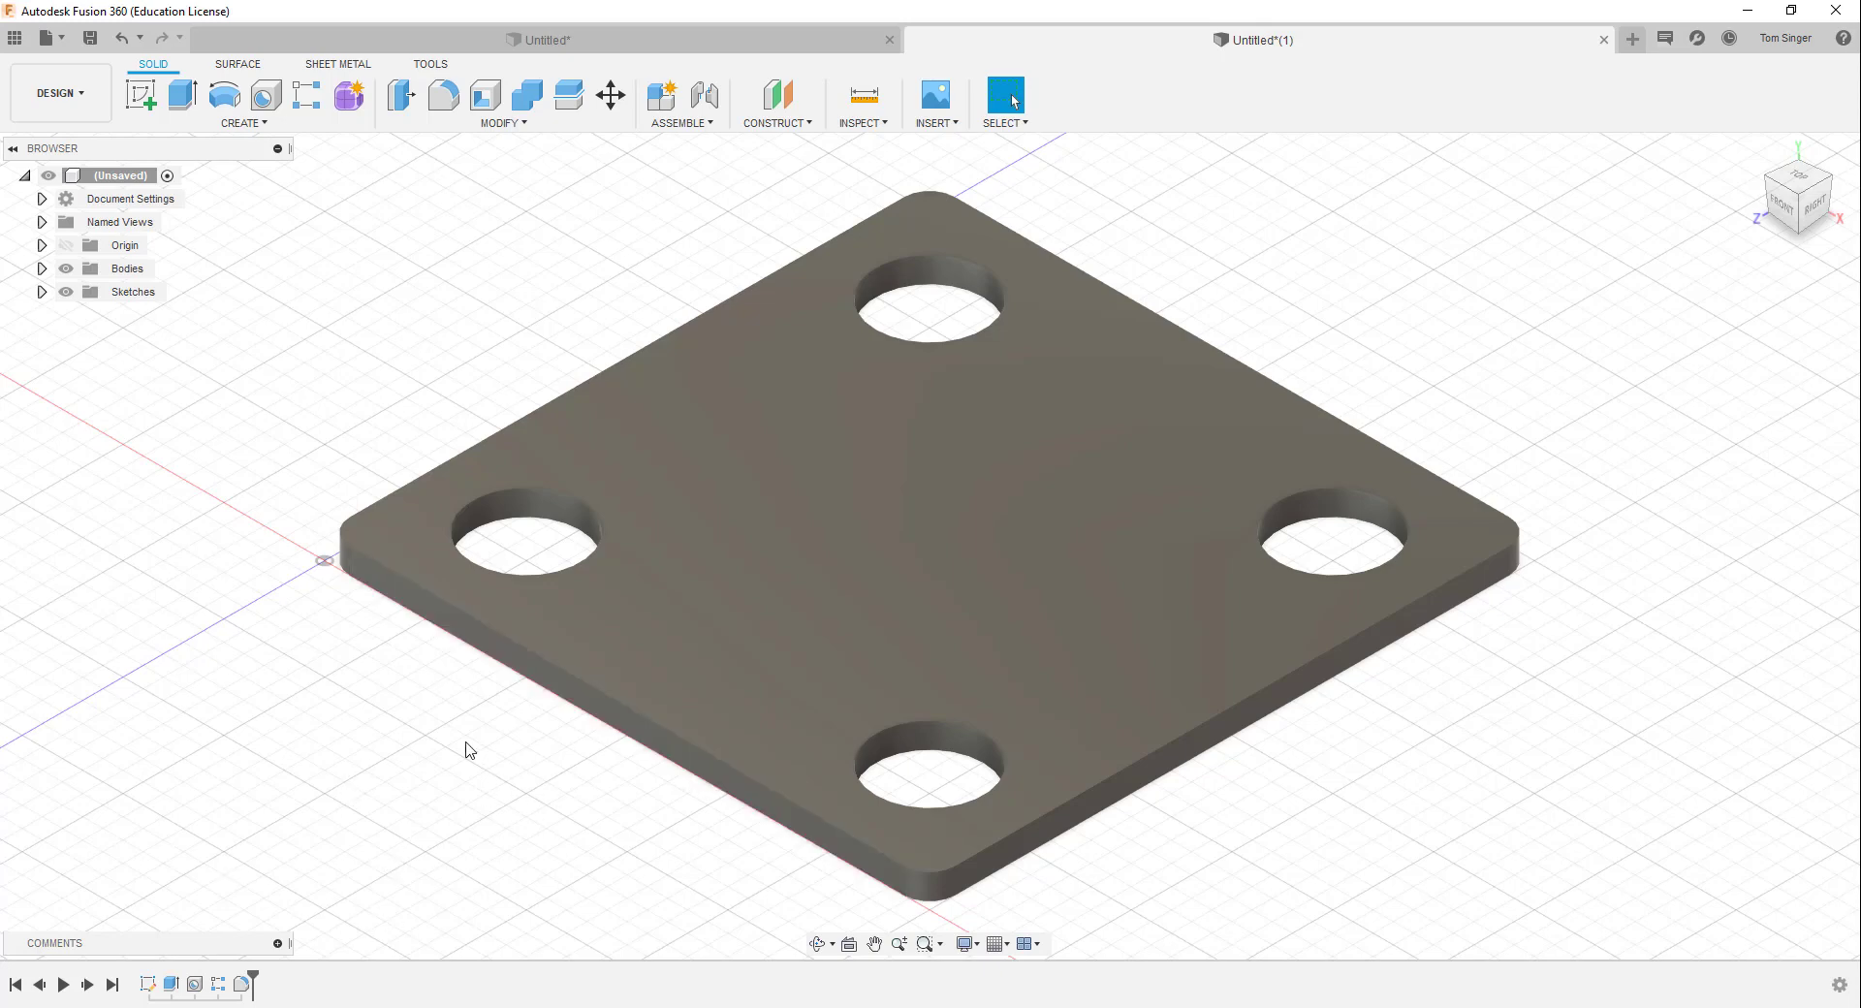
After consulting the caster reference drawing, rename the plate's body Top Plate and create a component from it
{"action": "left_click", "coordinate": [616, 46]}
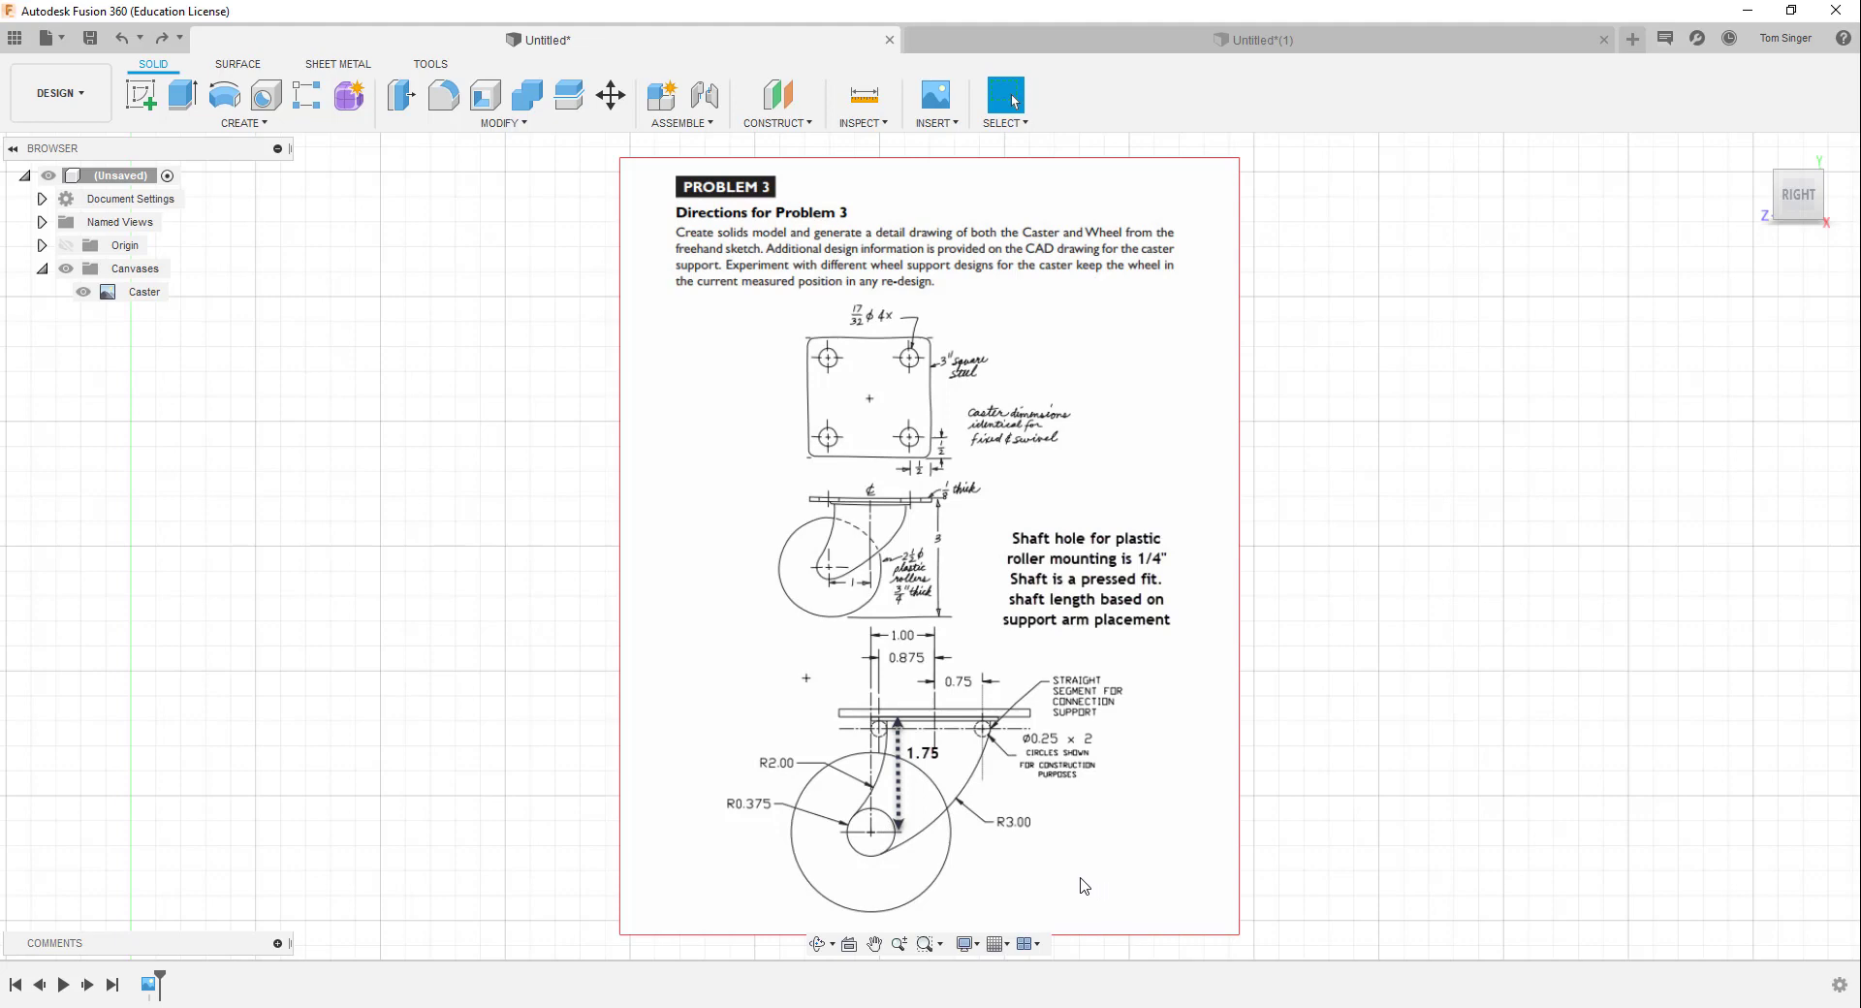
{"action": "left_click", "coordinate": [1171, 47]}
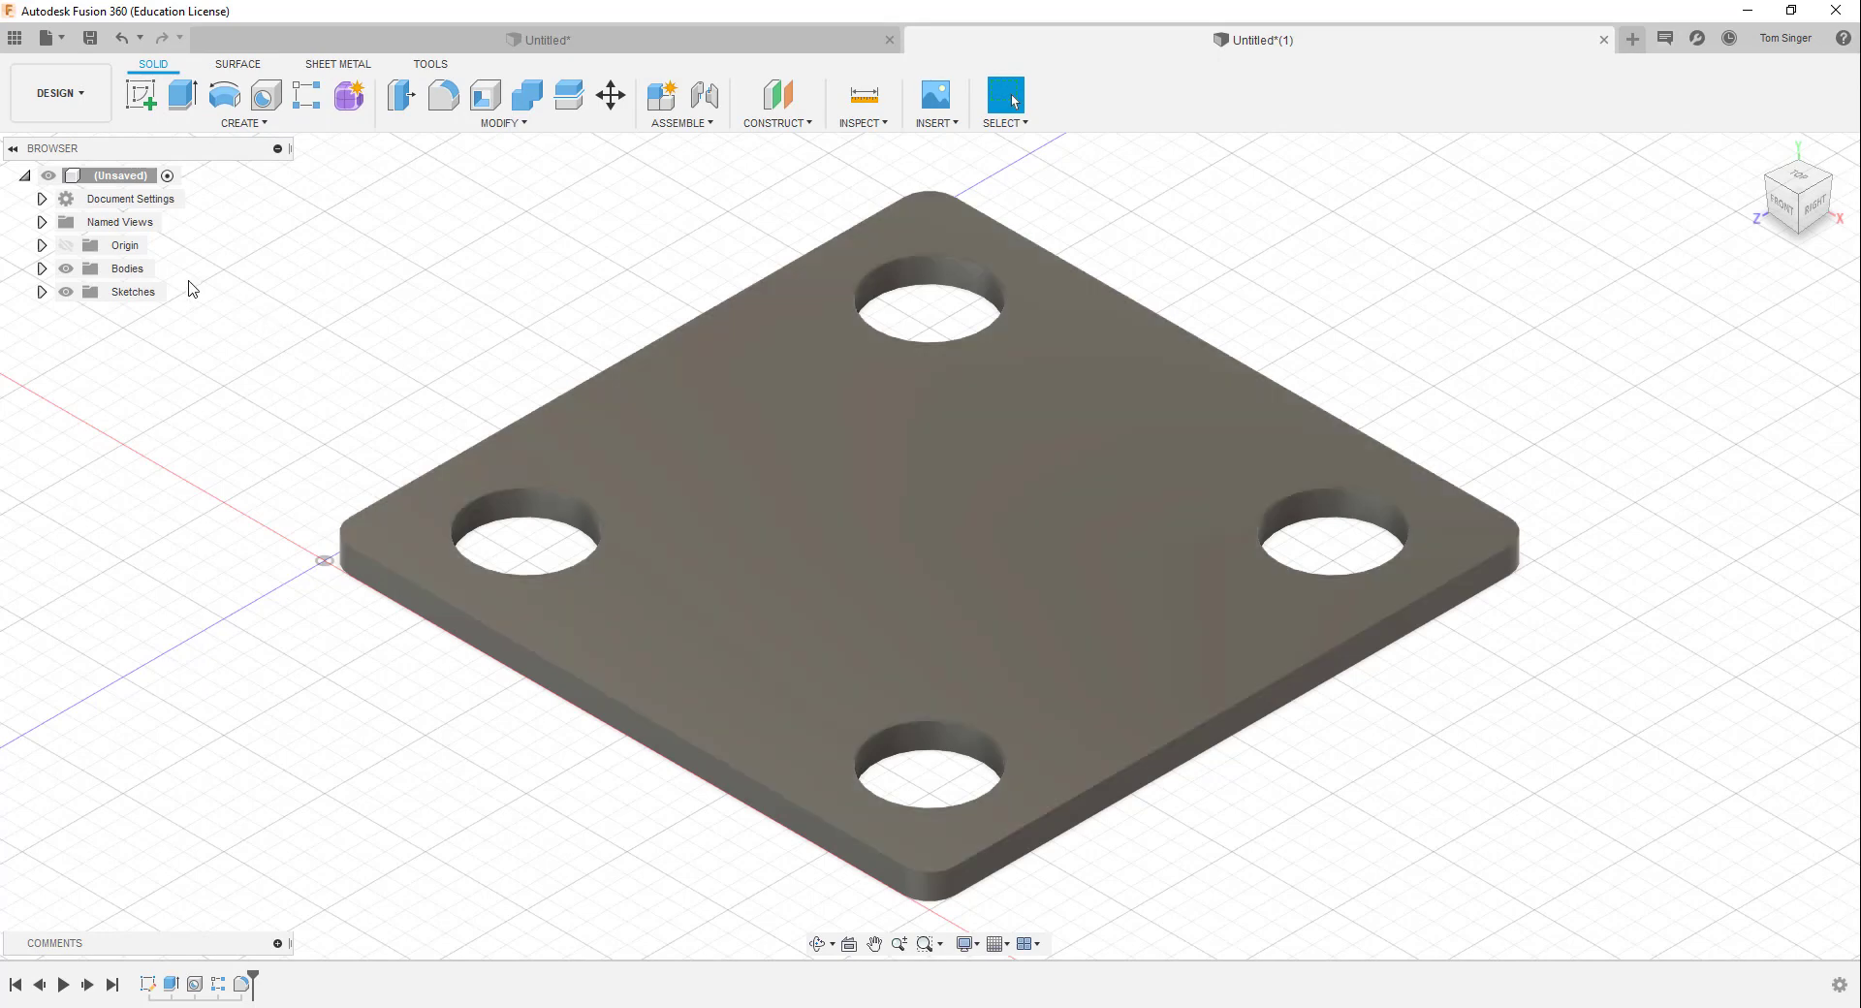
{"action": "left_click", "coordinate": [41, 270]}
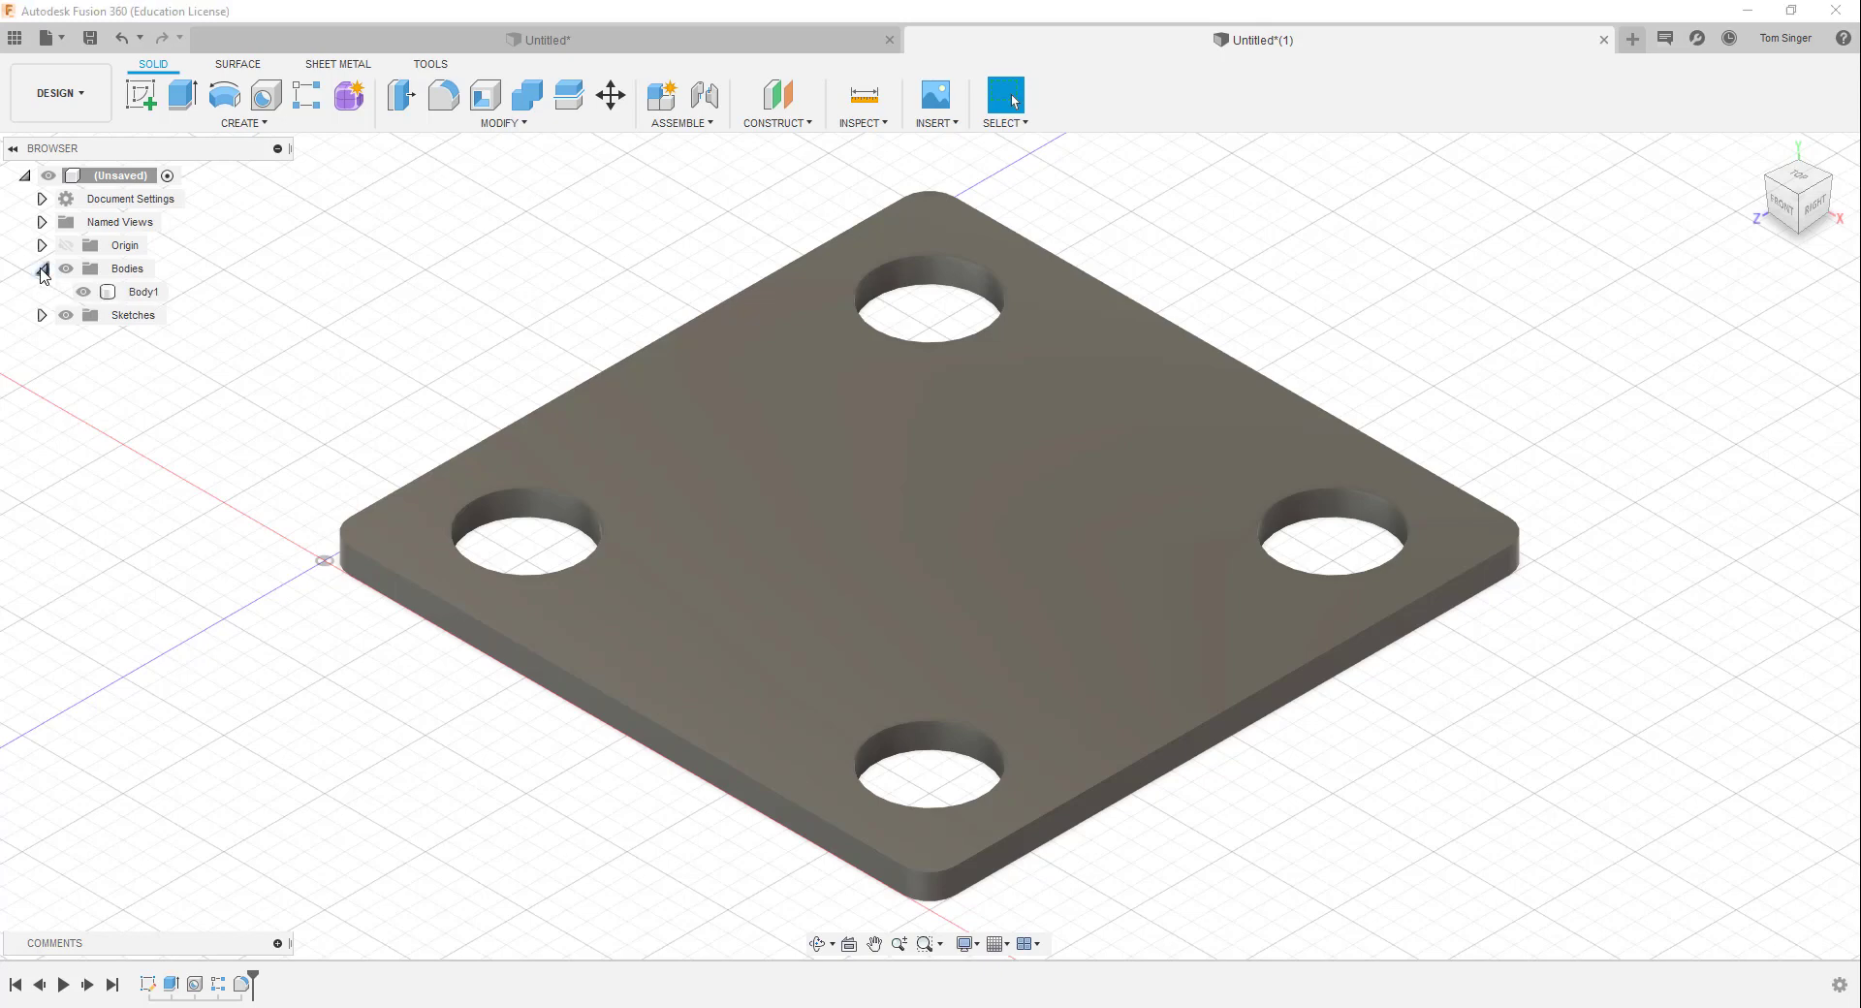
{"action": "left_click", "coordinate": [143, 295]}
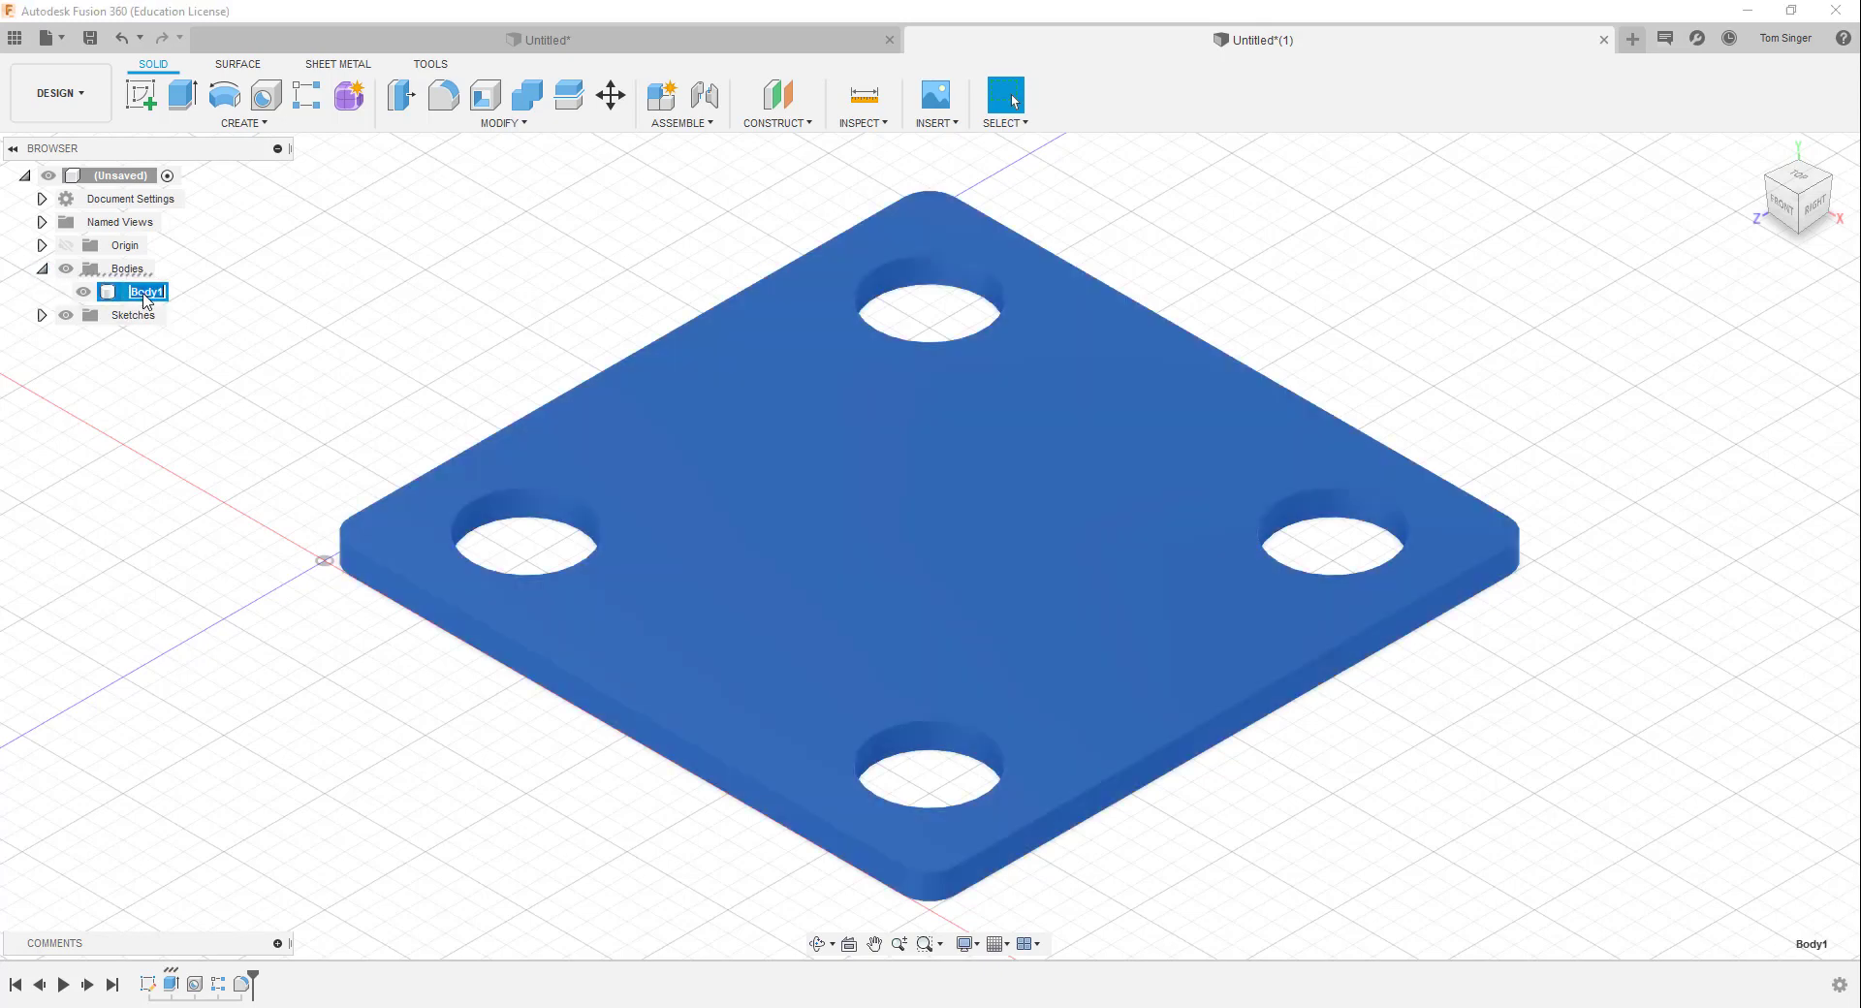
{"action": "double_click", "coordinate": [145, 292]}
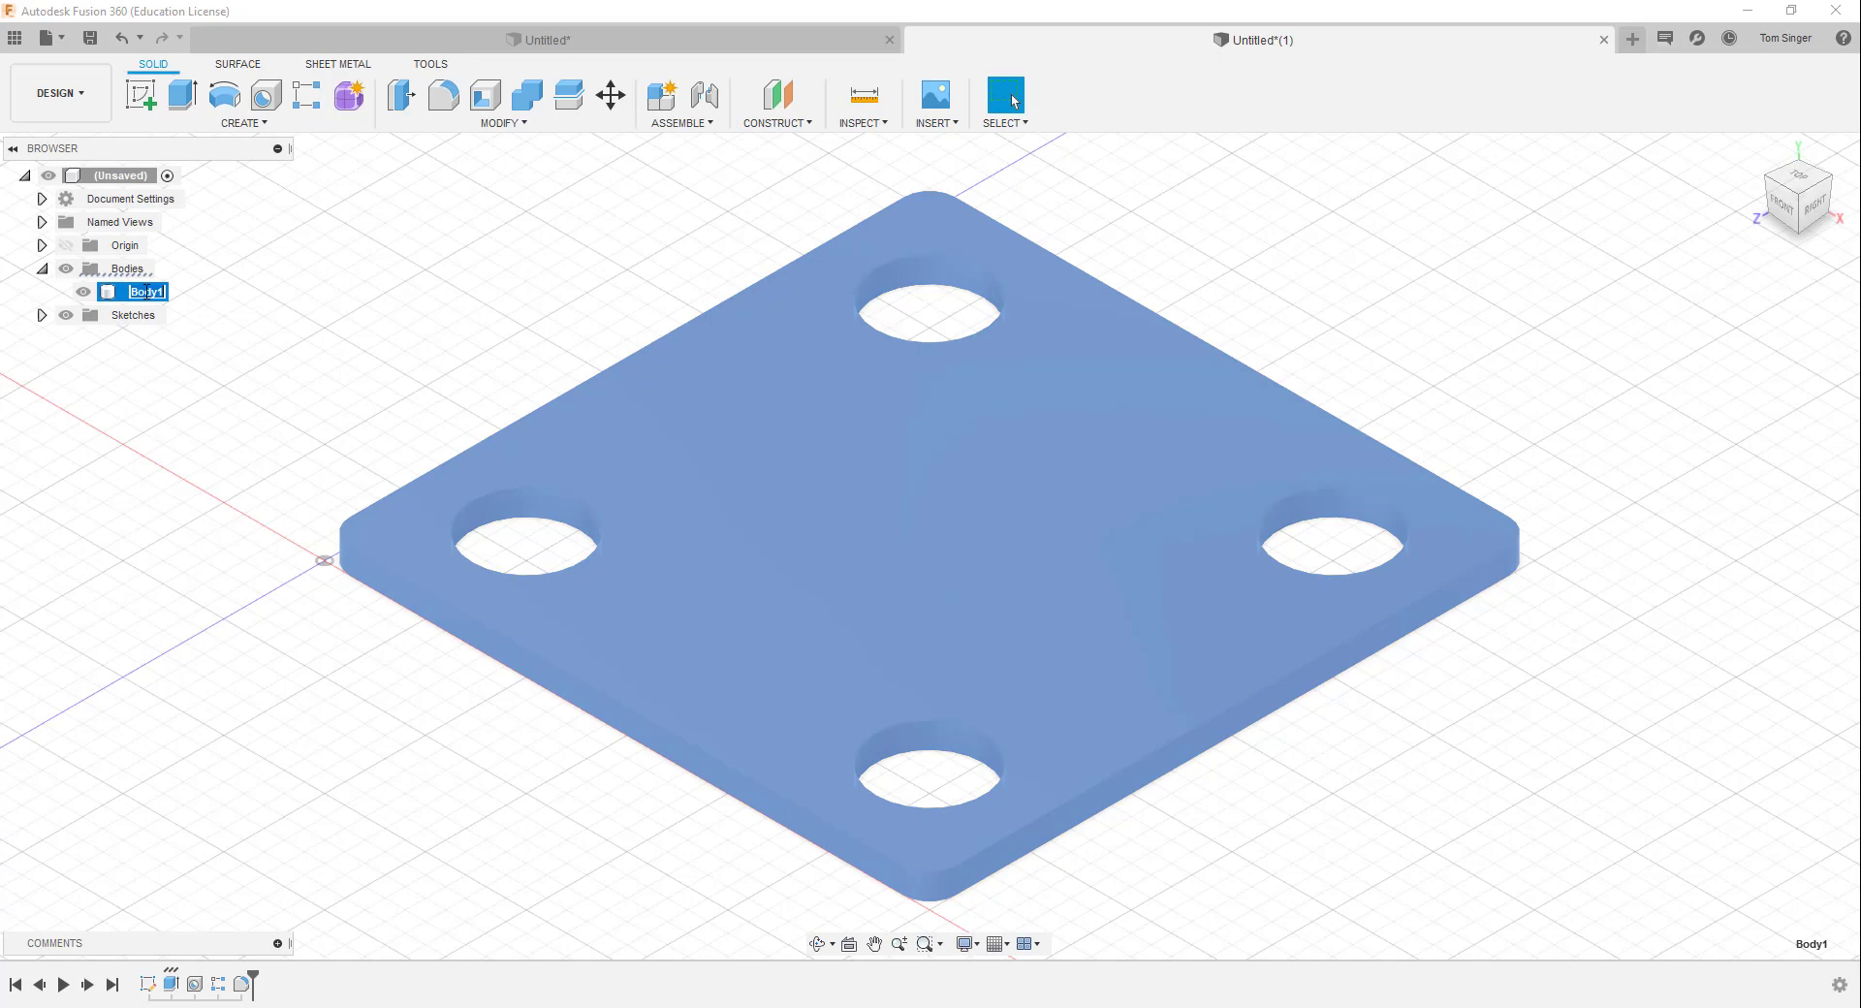
{"action": "type", "text": "Top Plate"}
{"action": "key", "text": "Return"}
{"action": "right_click", "coordinate": [134, 295]}
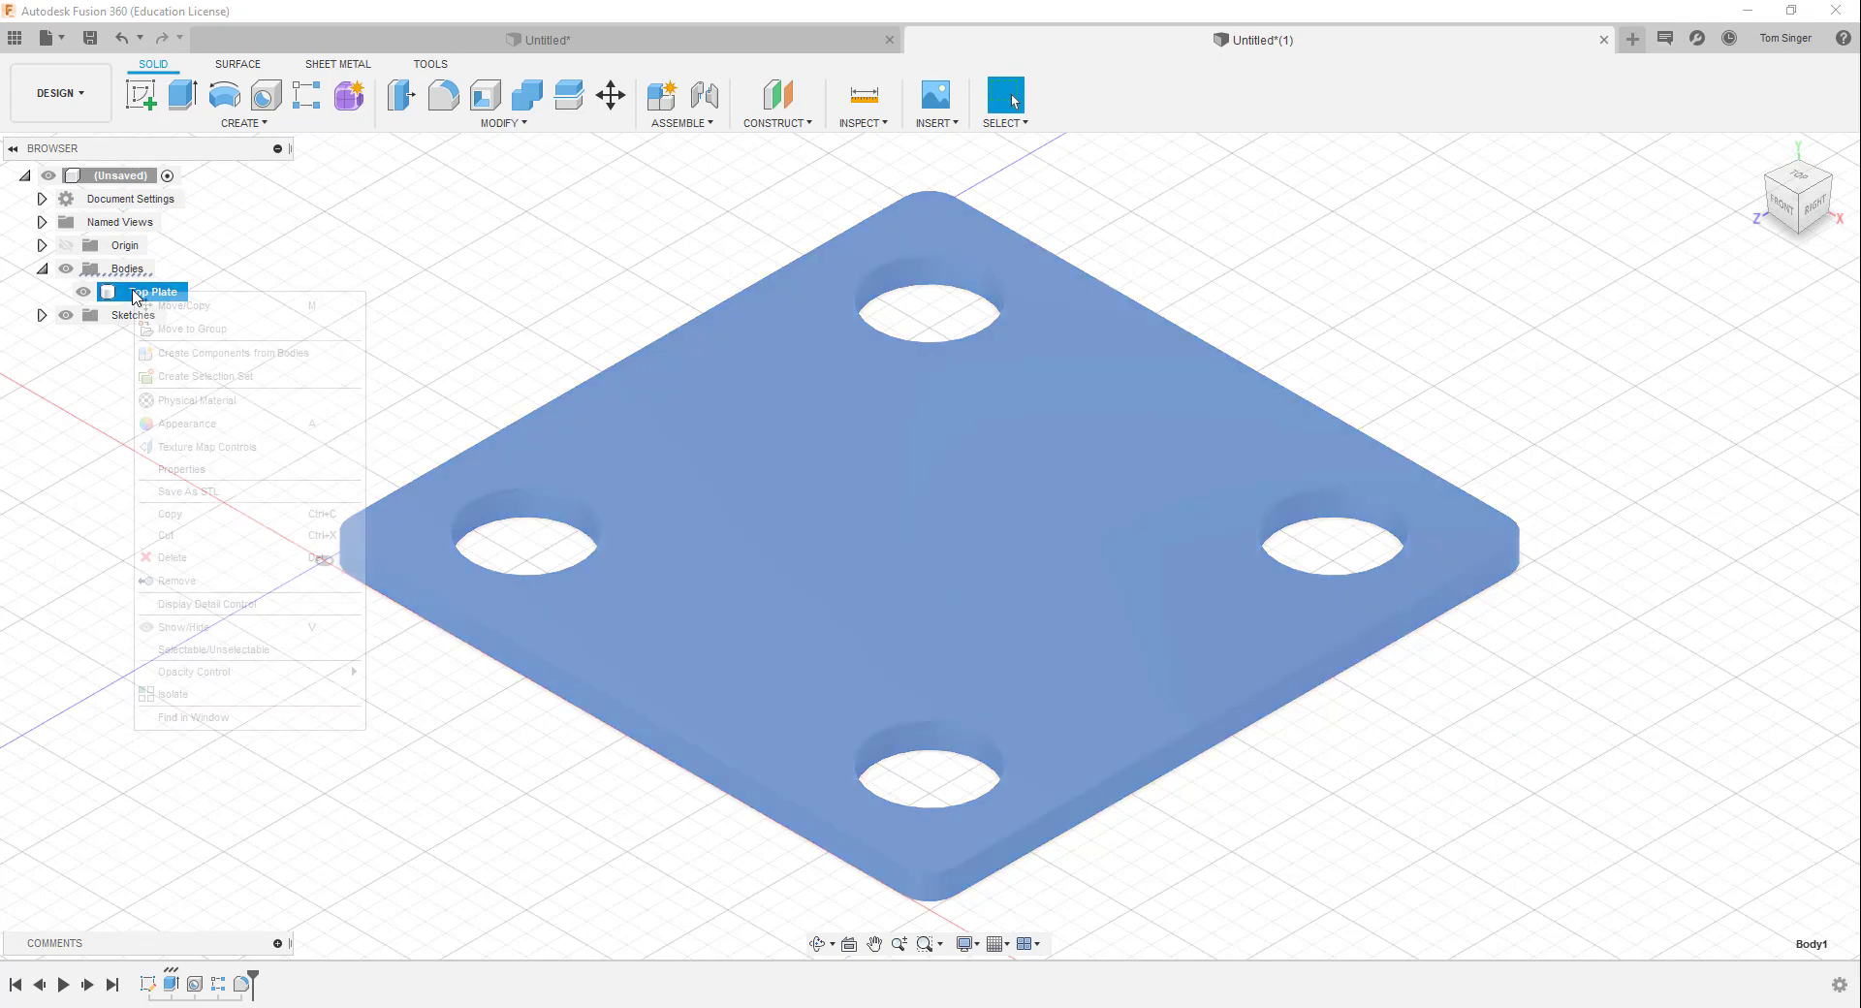
{"action": "left_click", "coordinate": [268, 353]}
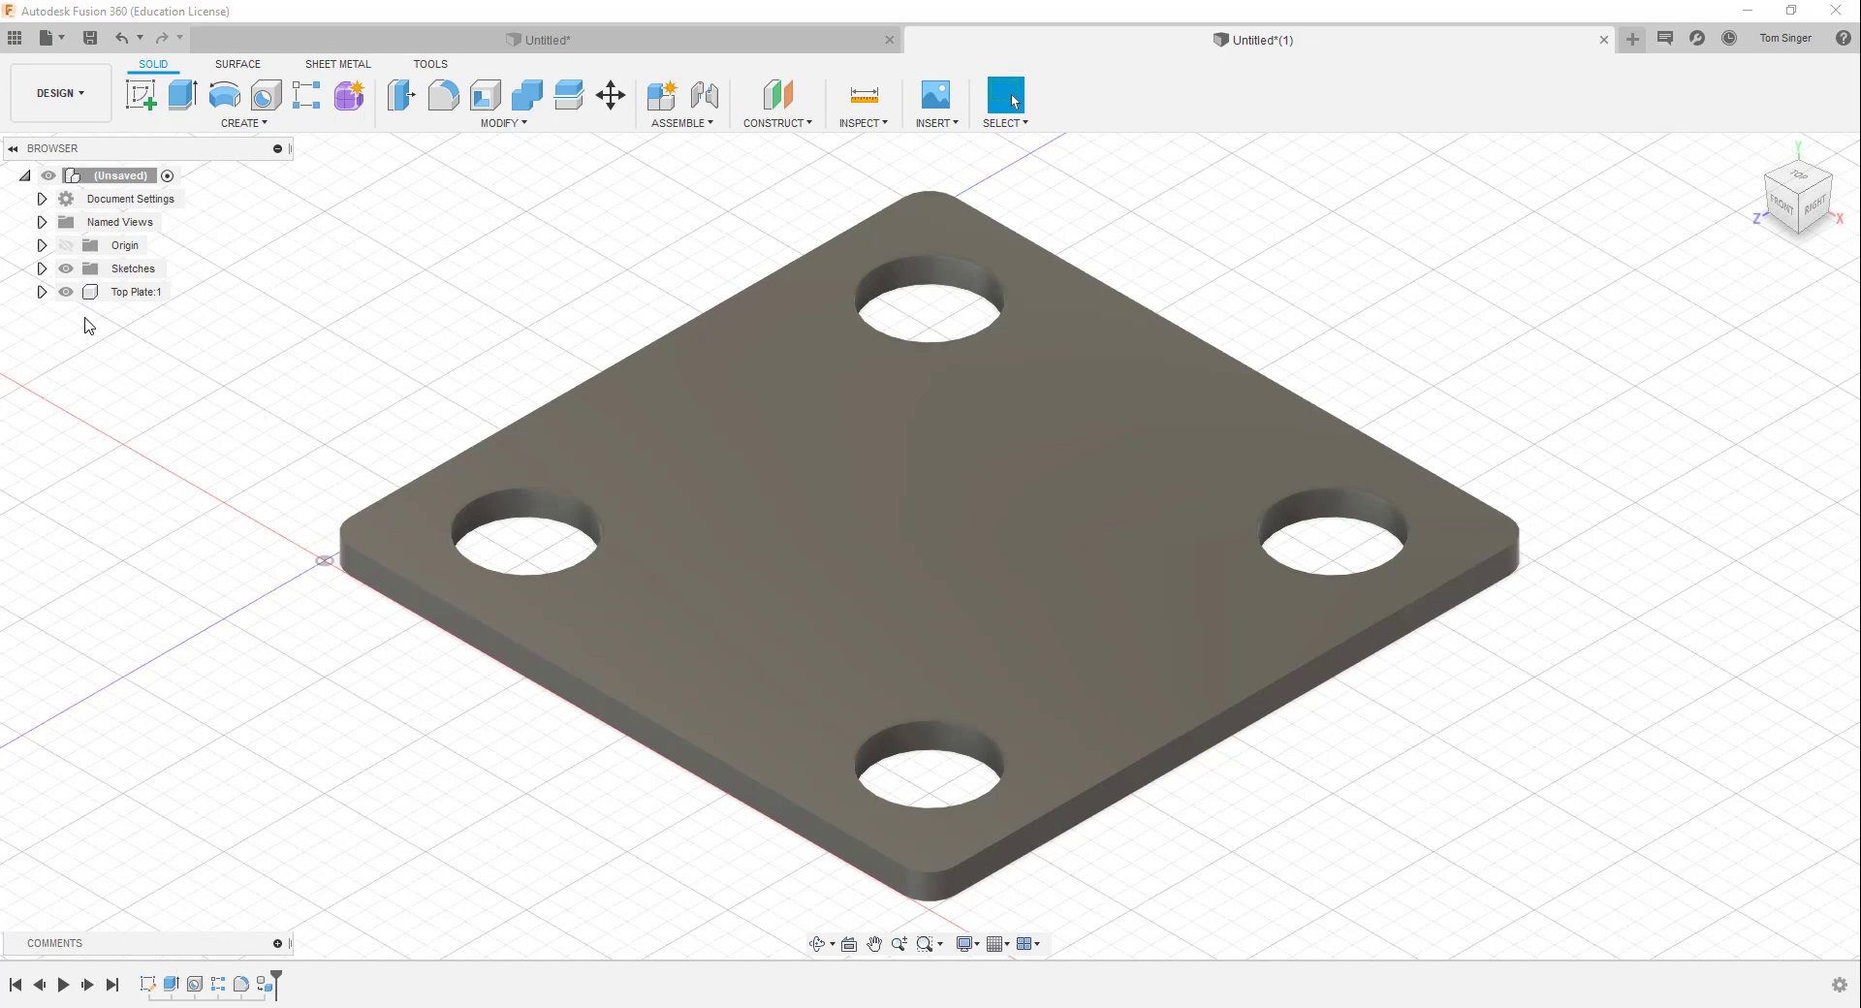
Start a sketch on the Top Plate's front side face
{"action": "left_click", "coordinate": [143, 97]}
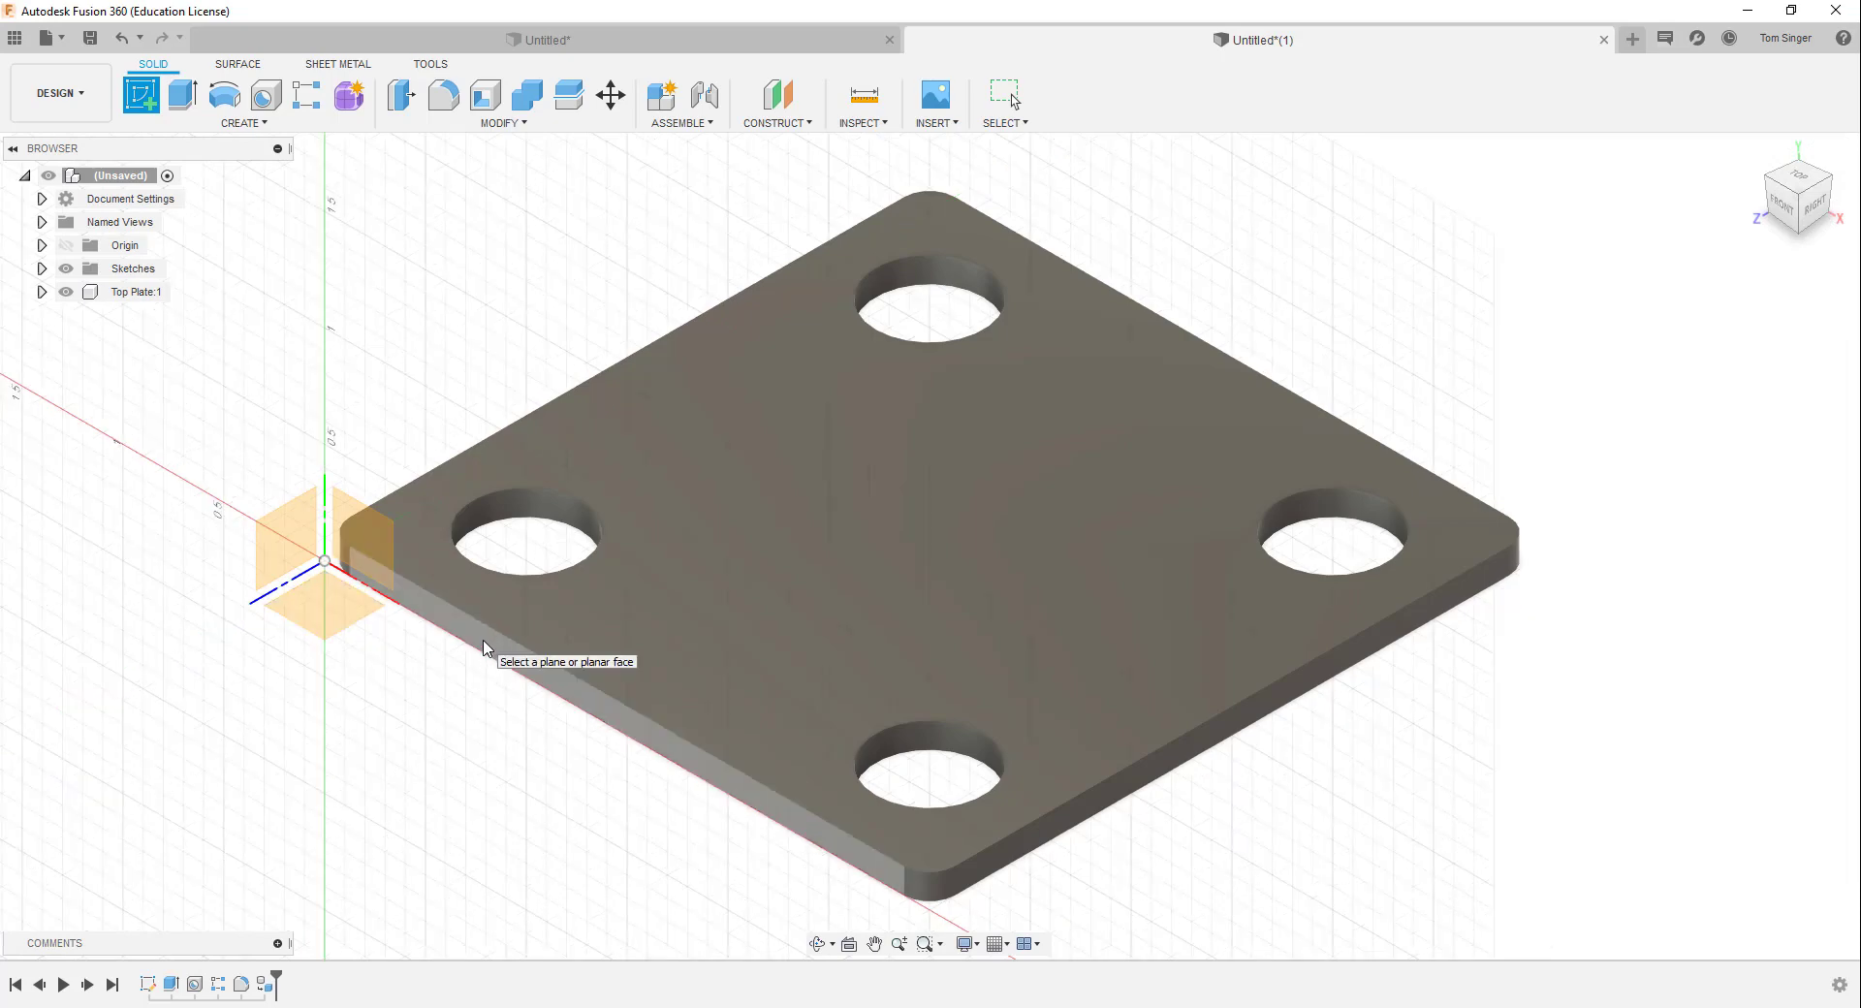
{"action": "left_click", "coordinate": [484, 644]}
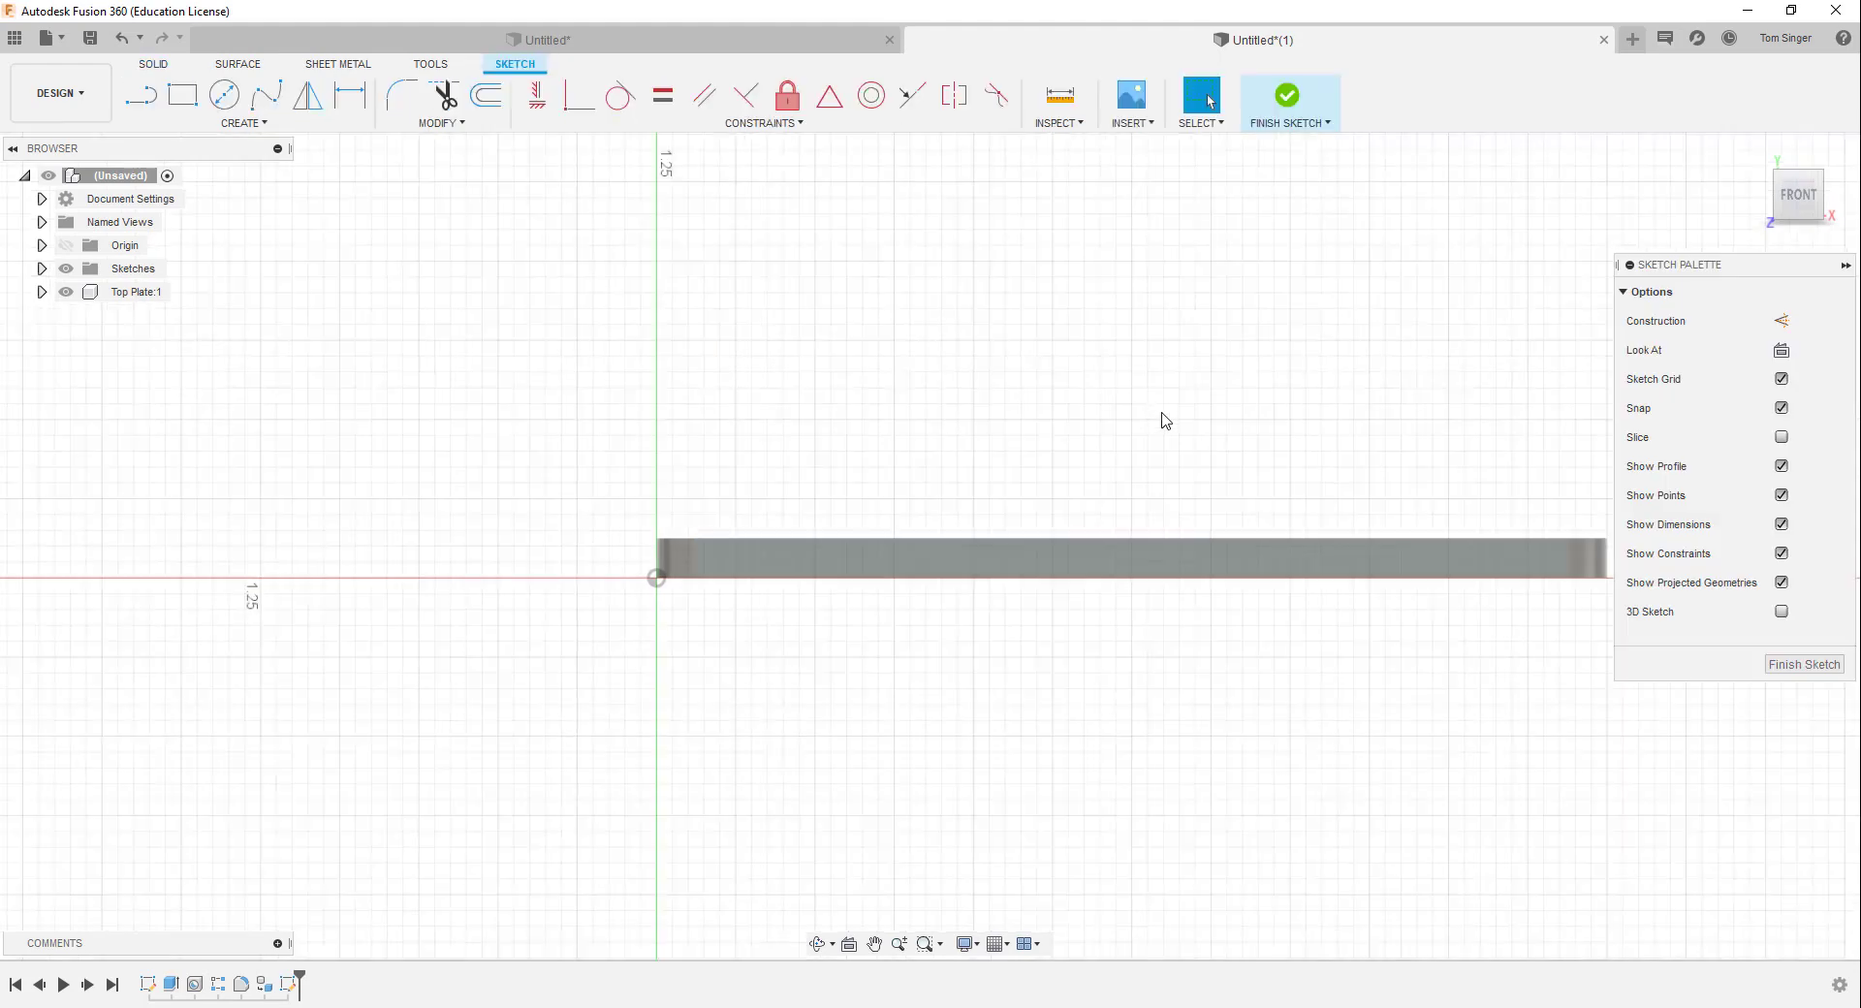
{"action": "mouse_move", "coordinate": [1178, 412]}
{"action": "middle_mouse_down"}
{"action": "mouse_move", "coordinate": [922, 319]}
{"action": "mouse_move", "coordinate": [885, 254]}
{"action": "middle_mouse_up"}
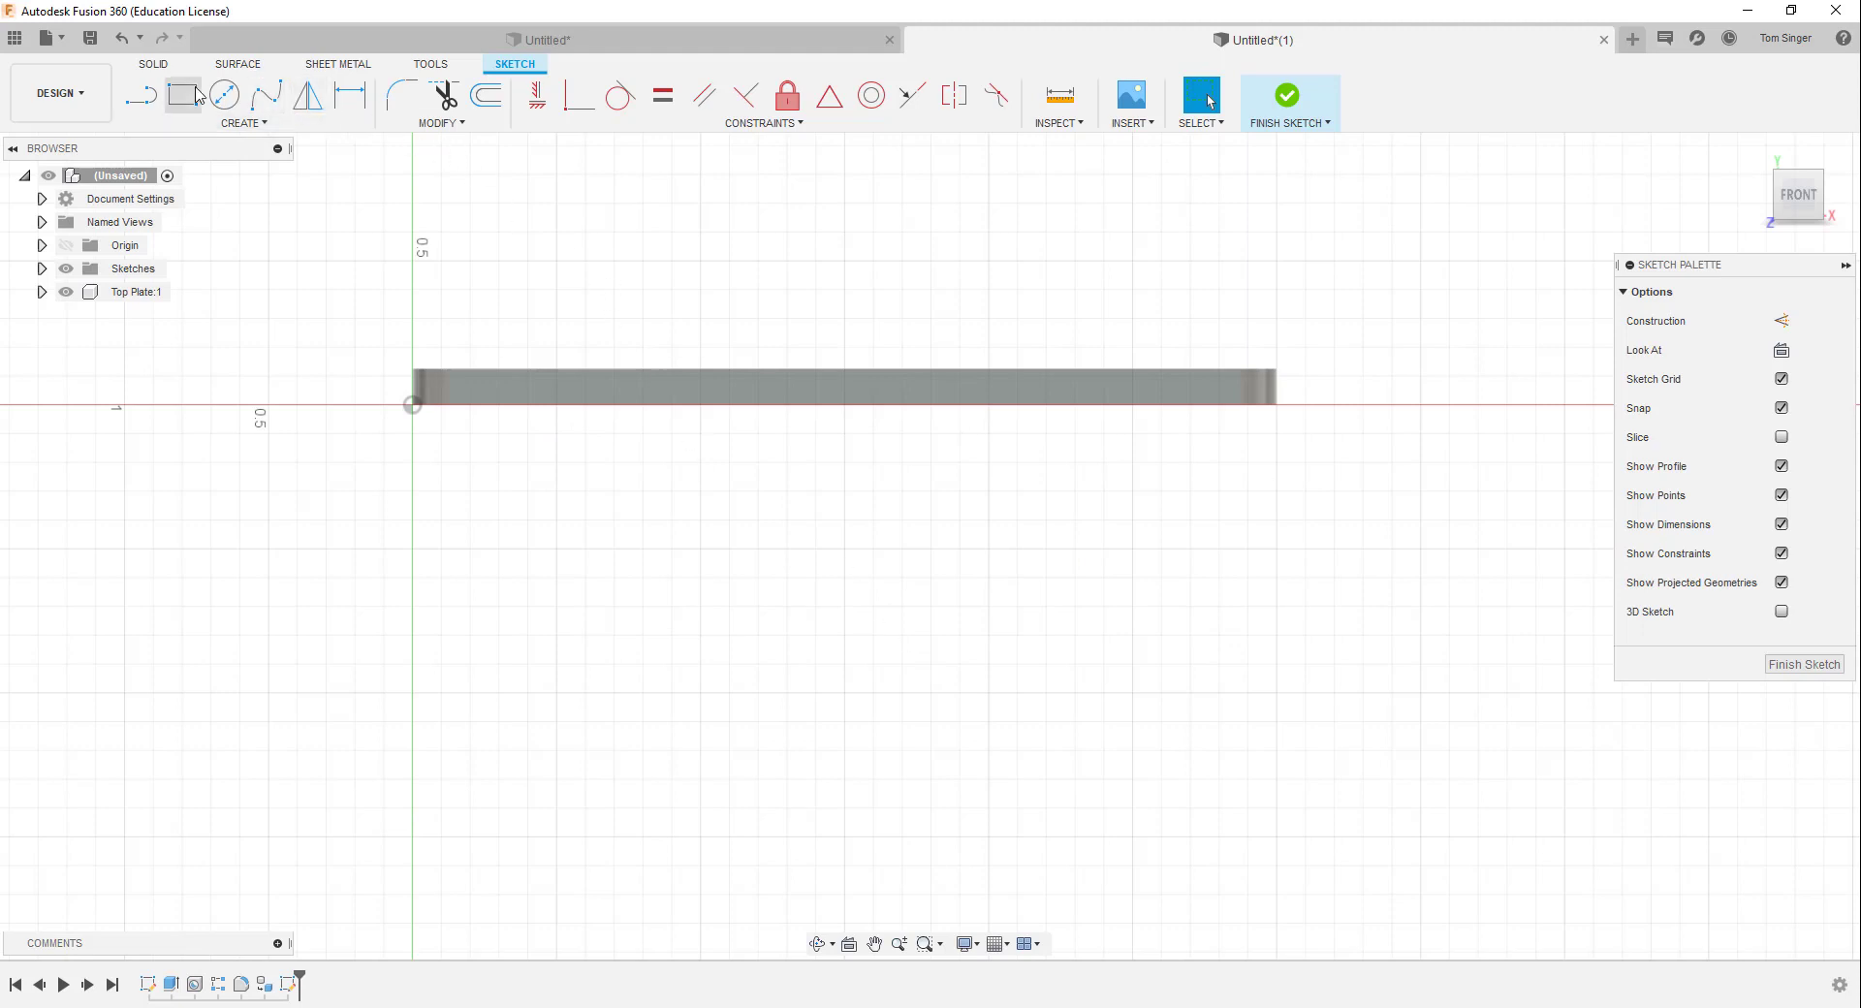
Draw a vertical line about 2.50 in long through the middle of the plate's width, extending above and below it, and convert it to construction
{"action": "left_click", "coordinate": [142, 98]}
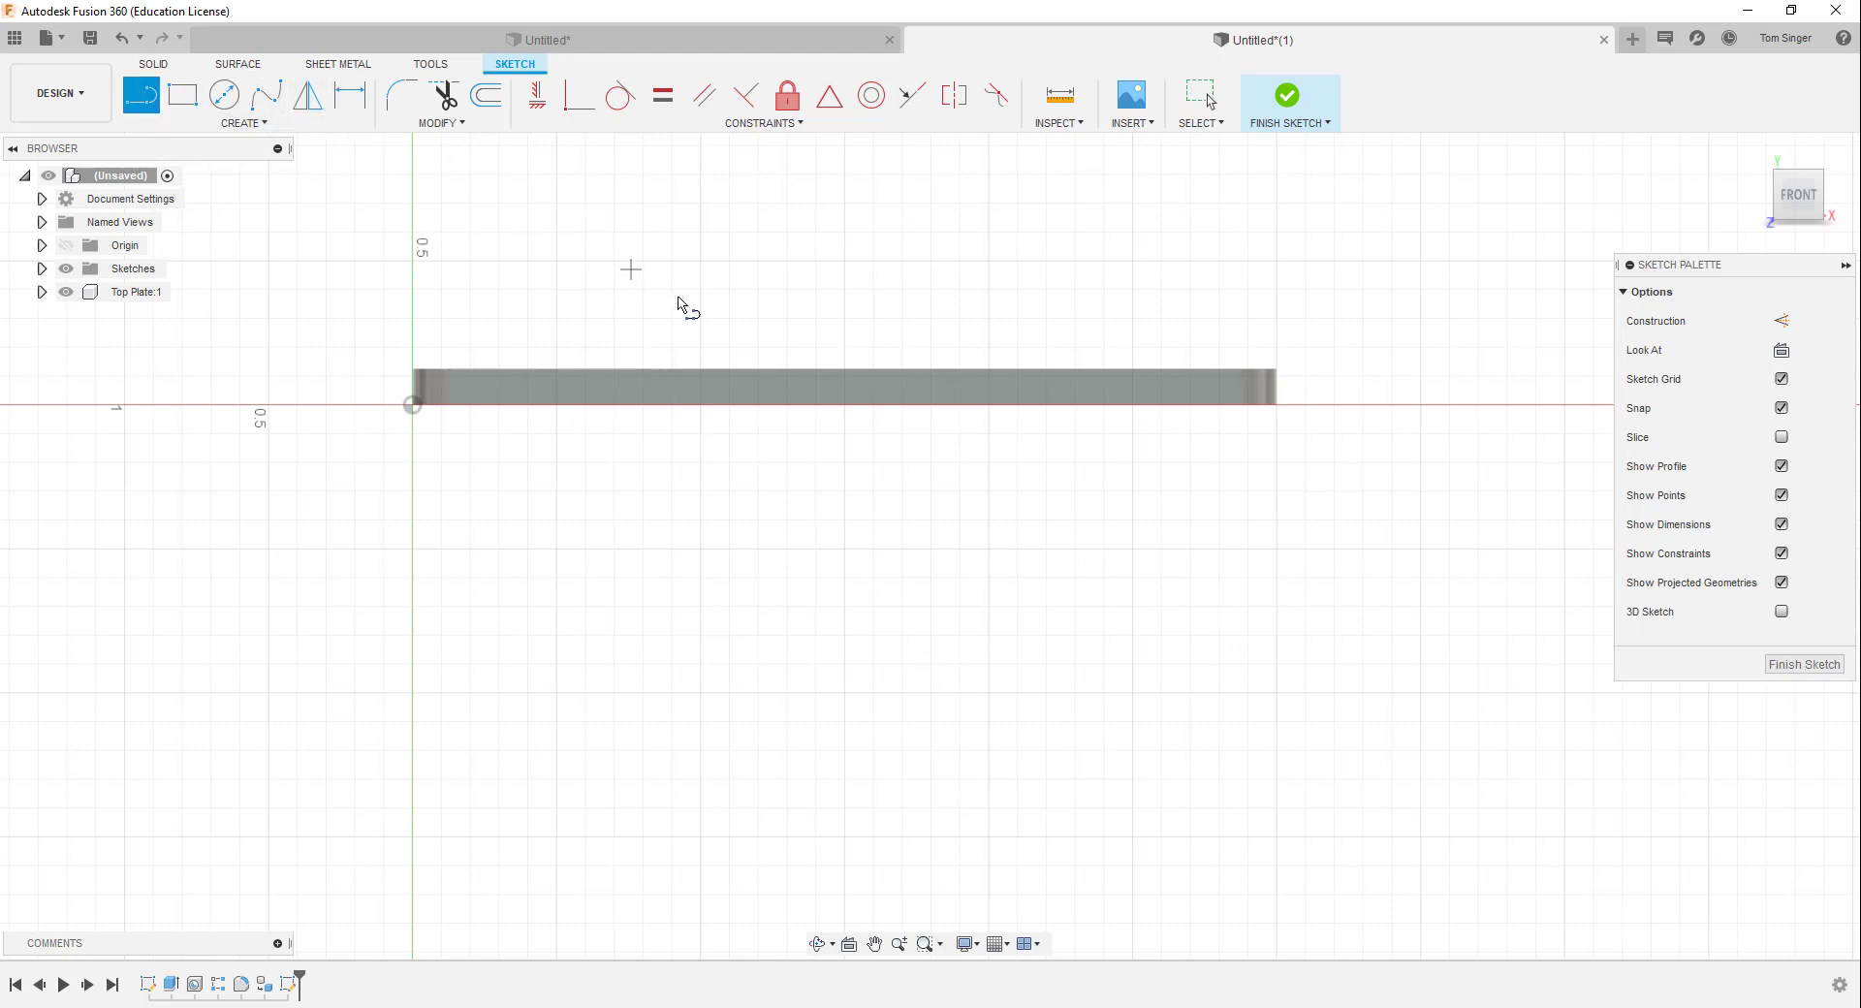
{"action": "left_click", "coordinate": [845, 361]}
{"action": "left_click", "coordinate": [845, 194]}
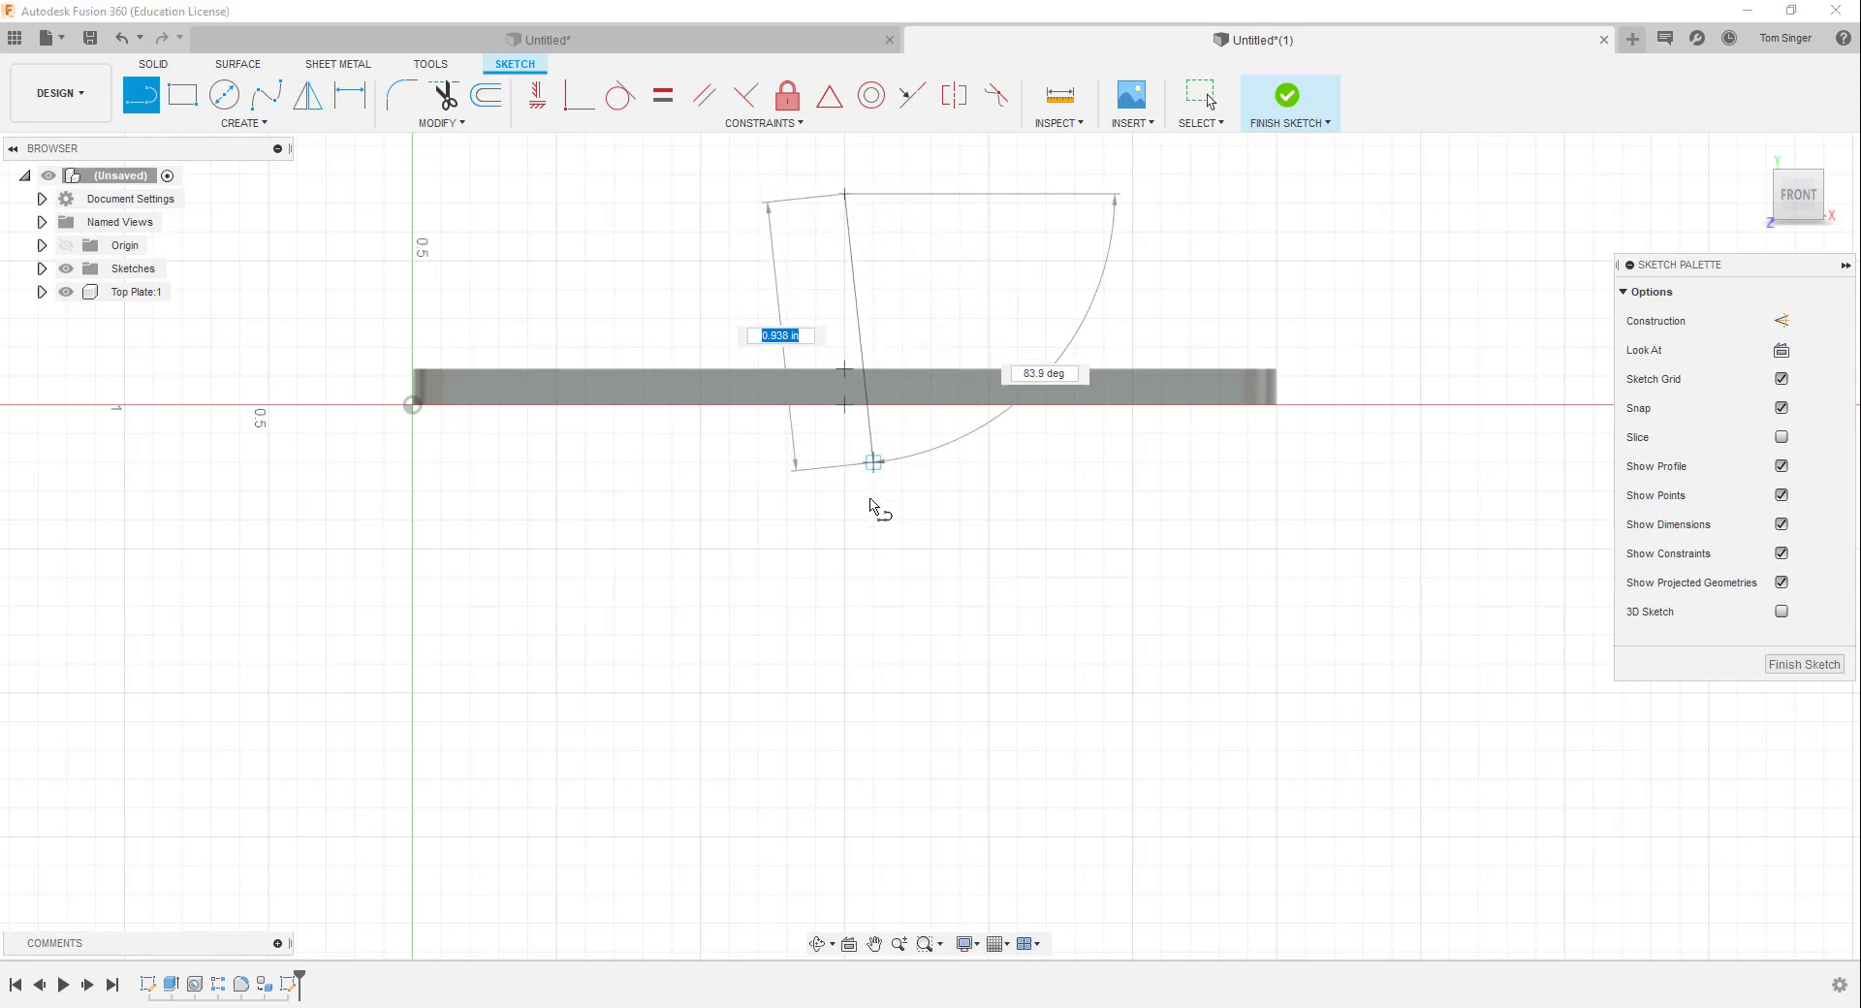
{"action": "left_click", "coordinate": [846, 914]}
{"action": "right_click", "coordinate": [945, 787]}
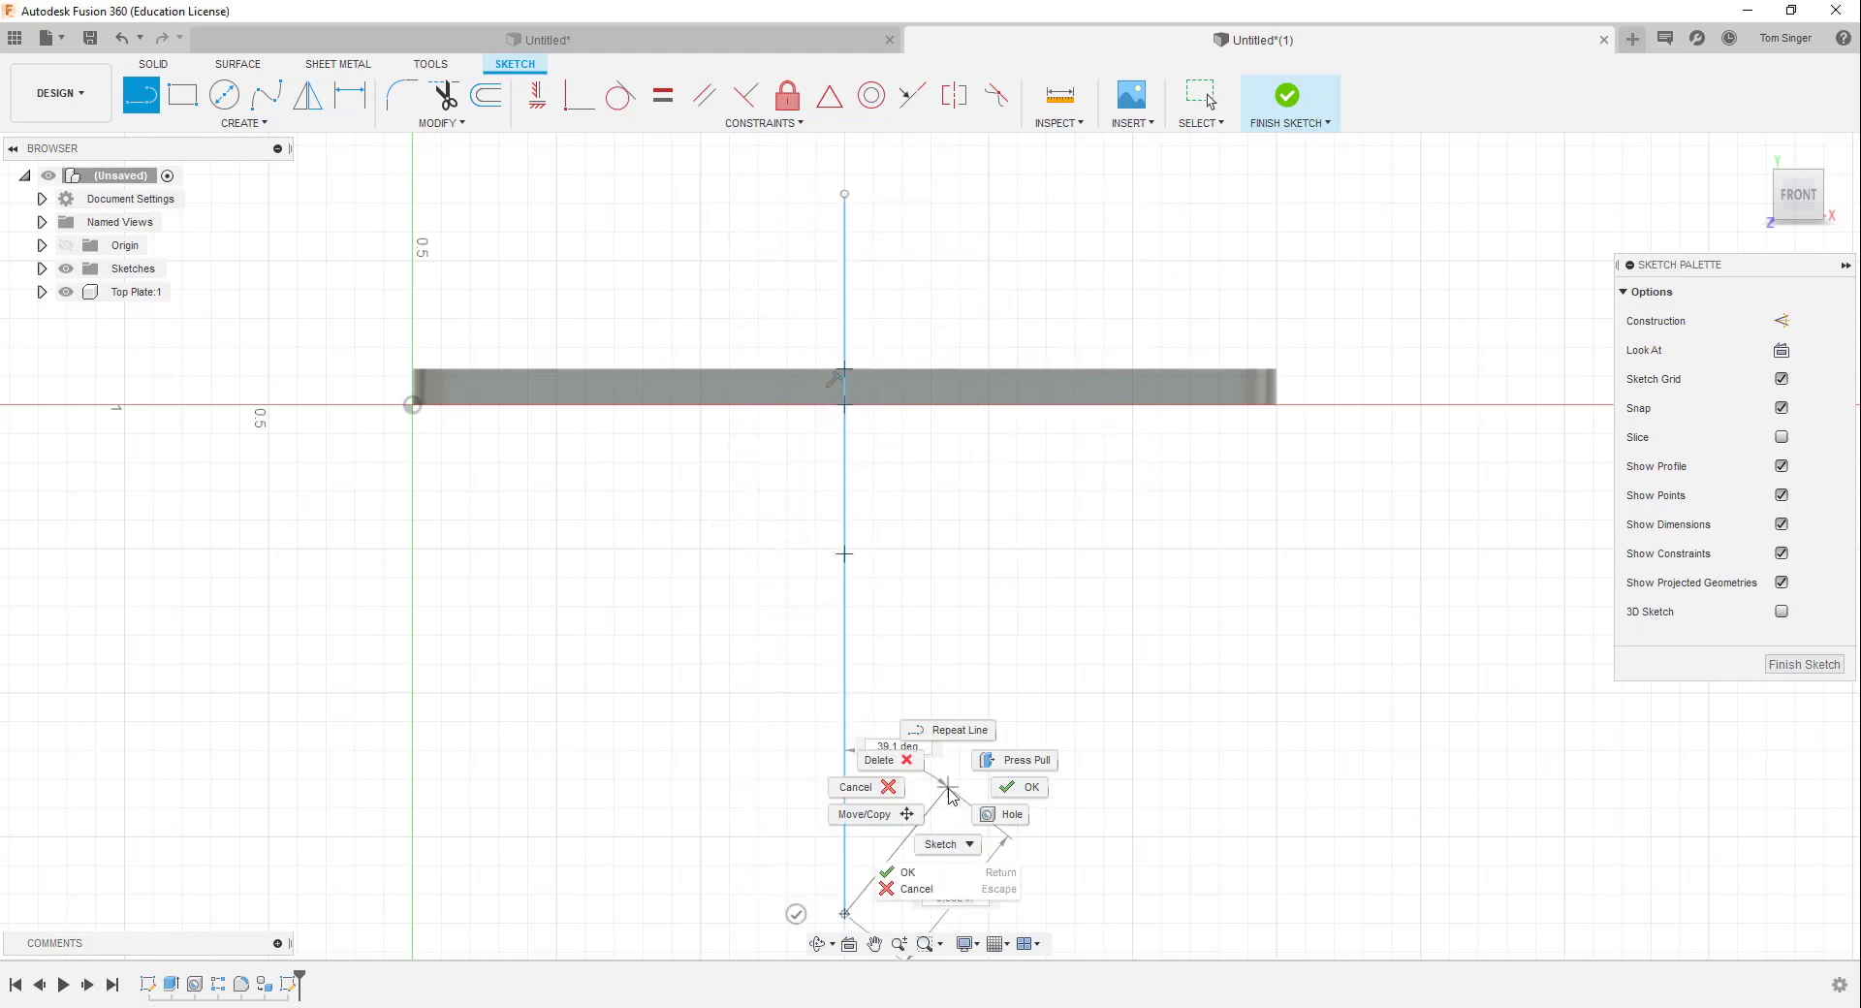
{"action": "left_click", "coordinate": [1018, 787]}
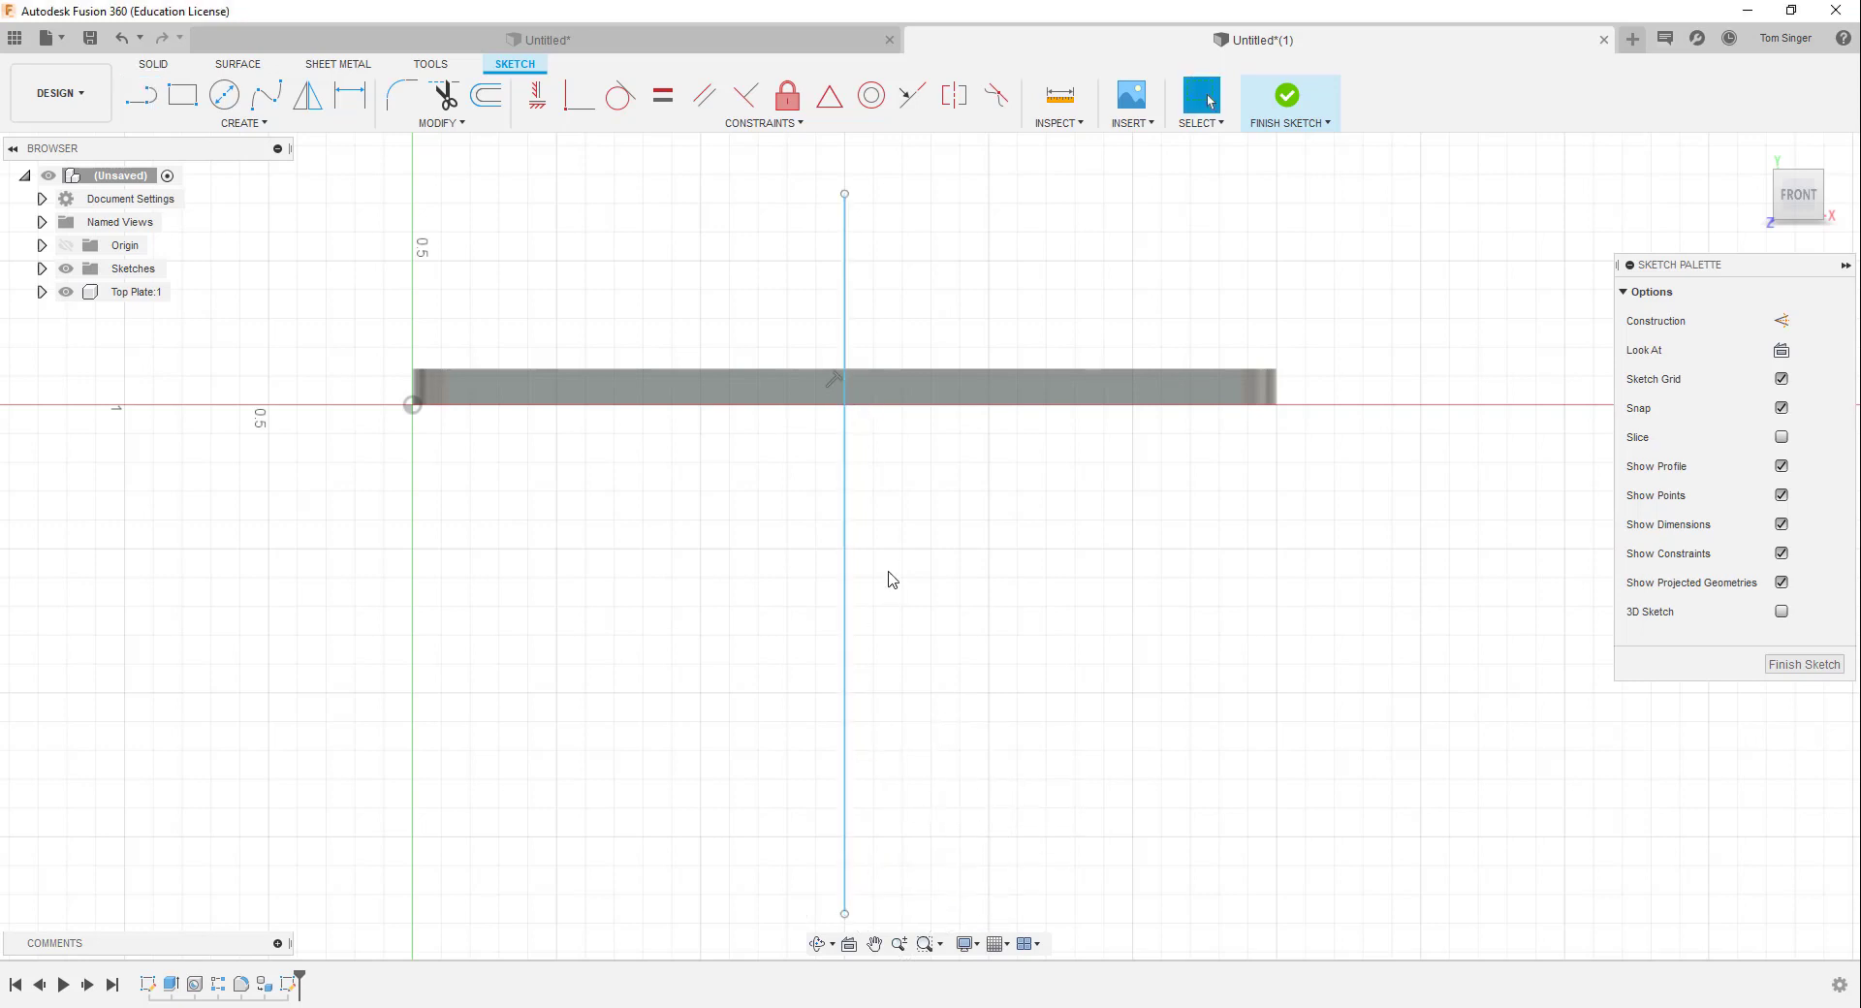
{"action": "left_click", "coordinate": [845, 541]}
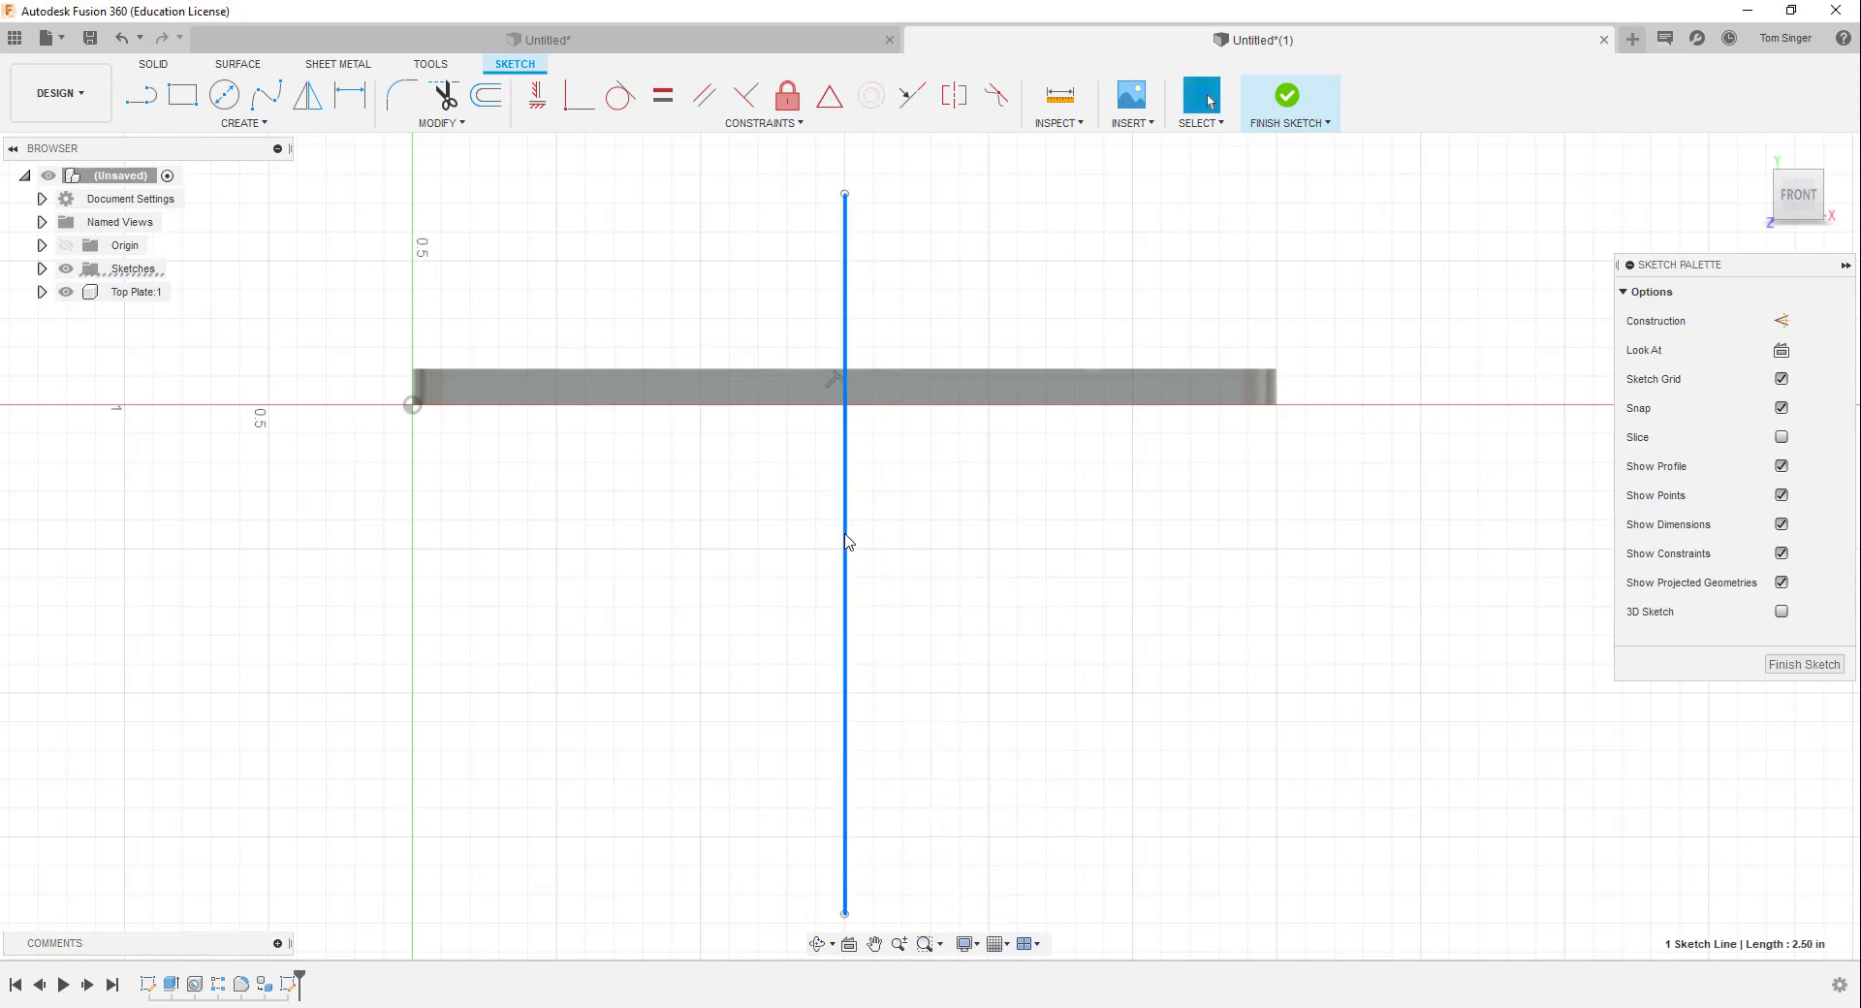
{"action": "right_click", "coordinate": [847, 541]}
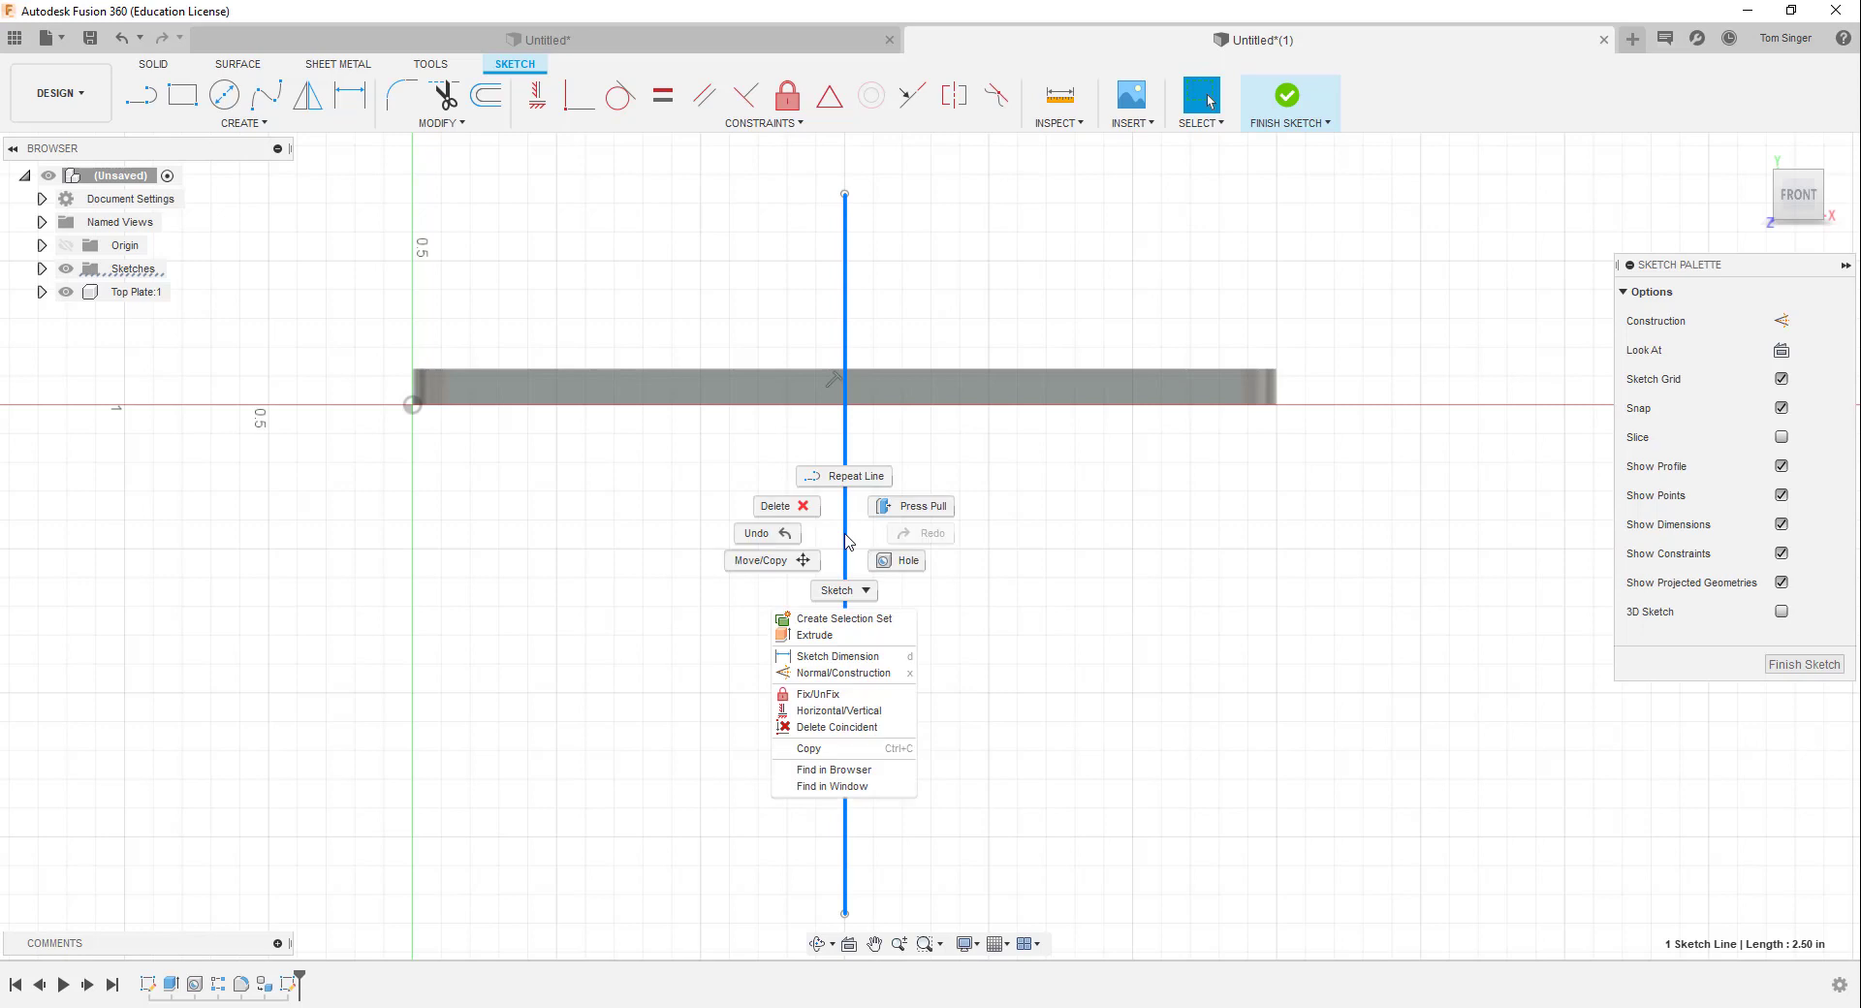
{"action": "left_click", "coordinate": [847, 676]}
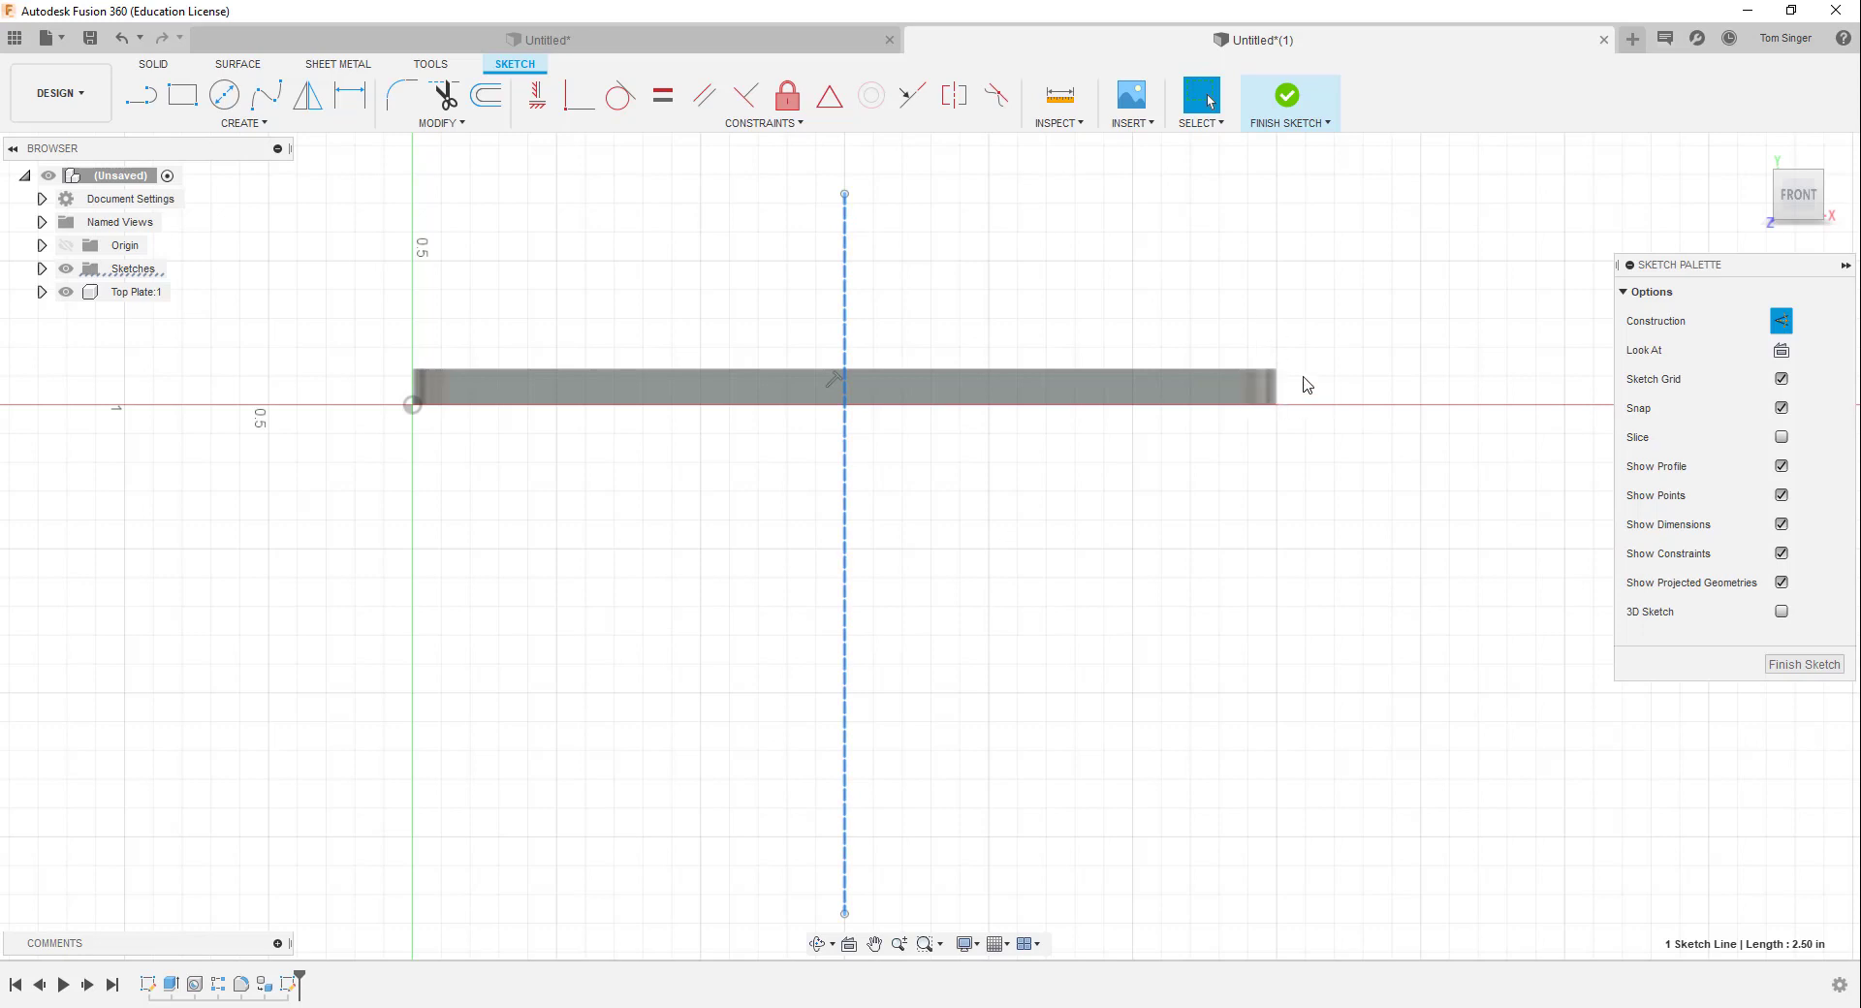
{"action": "left_click", "coordinate": [356, 101]}
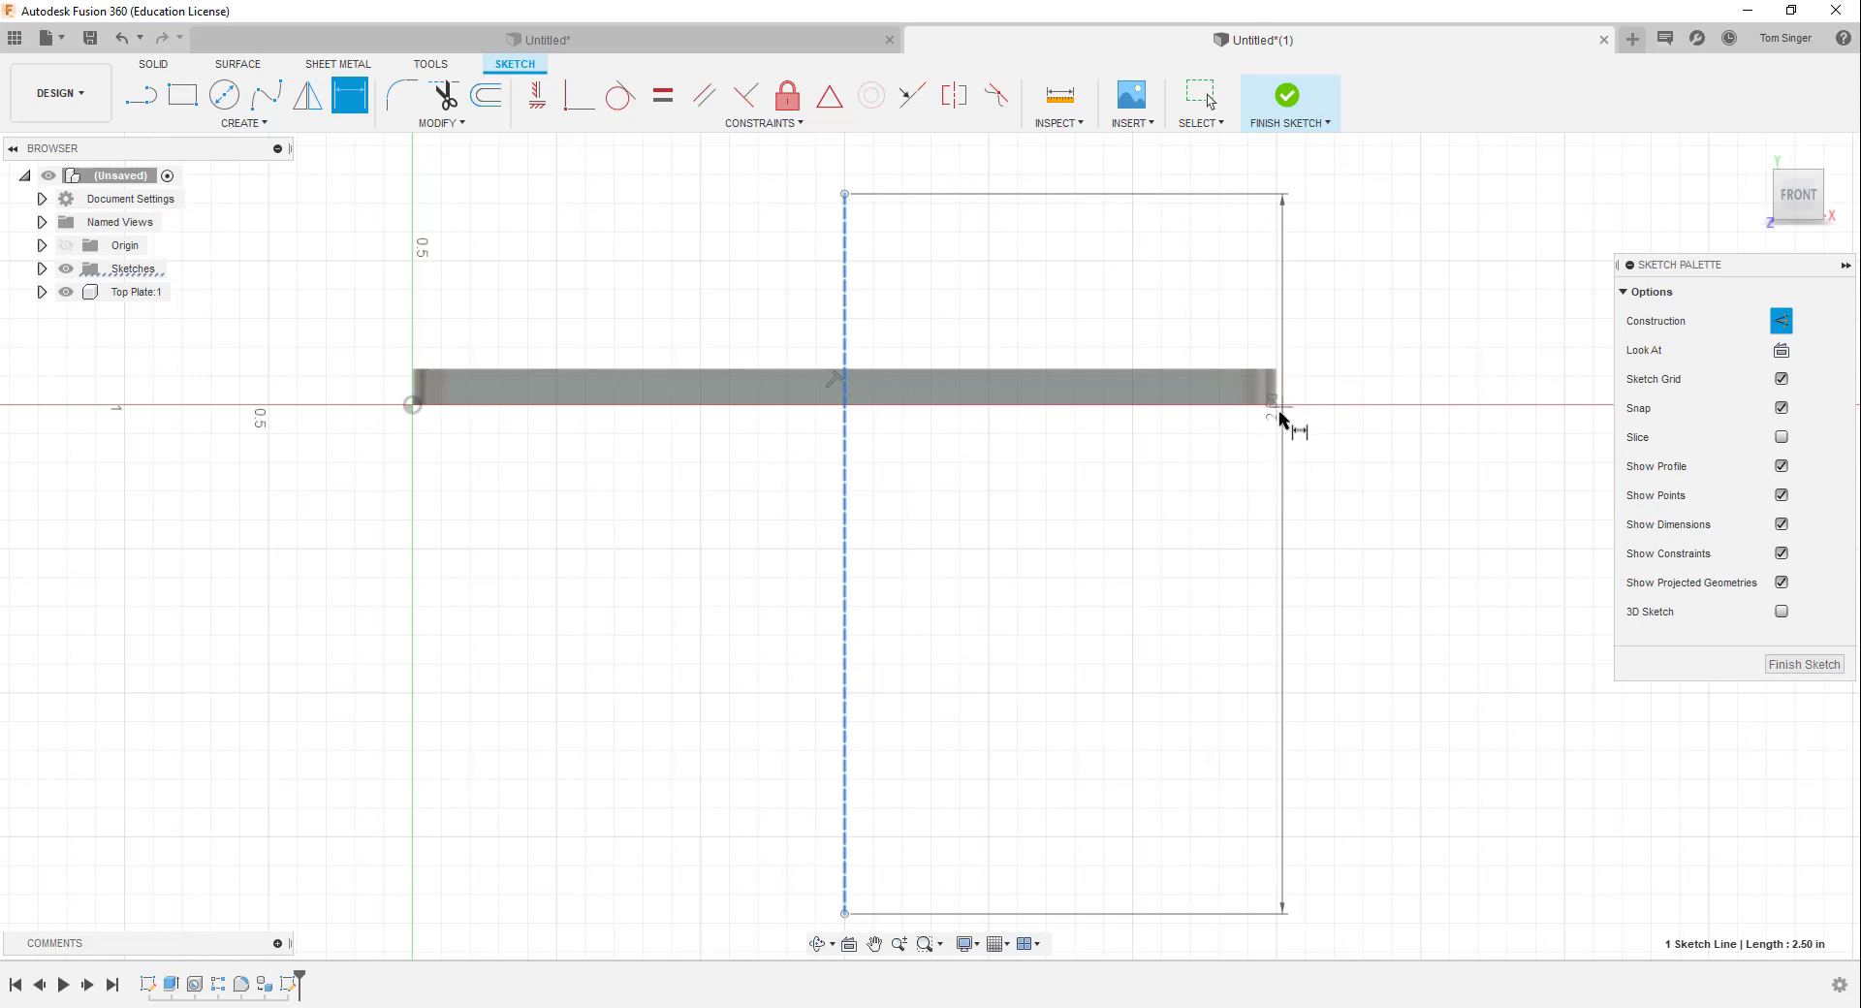
{"action": "scroll", "coordinate": [1279, 416], "scroll_direction": "up", "scroll_amount": 3}
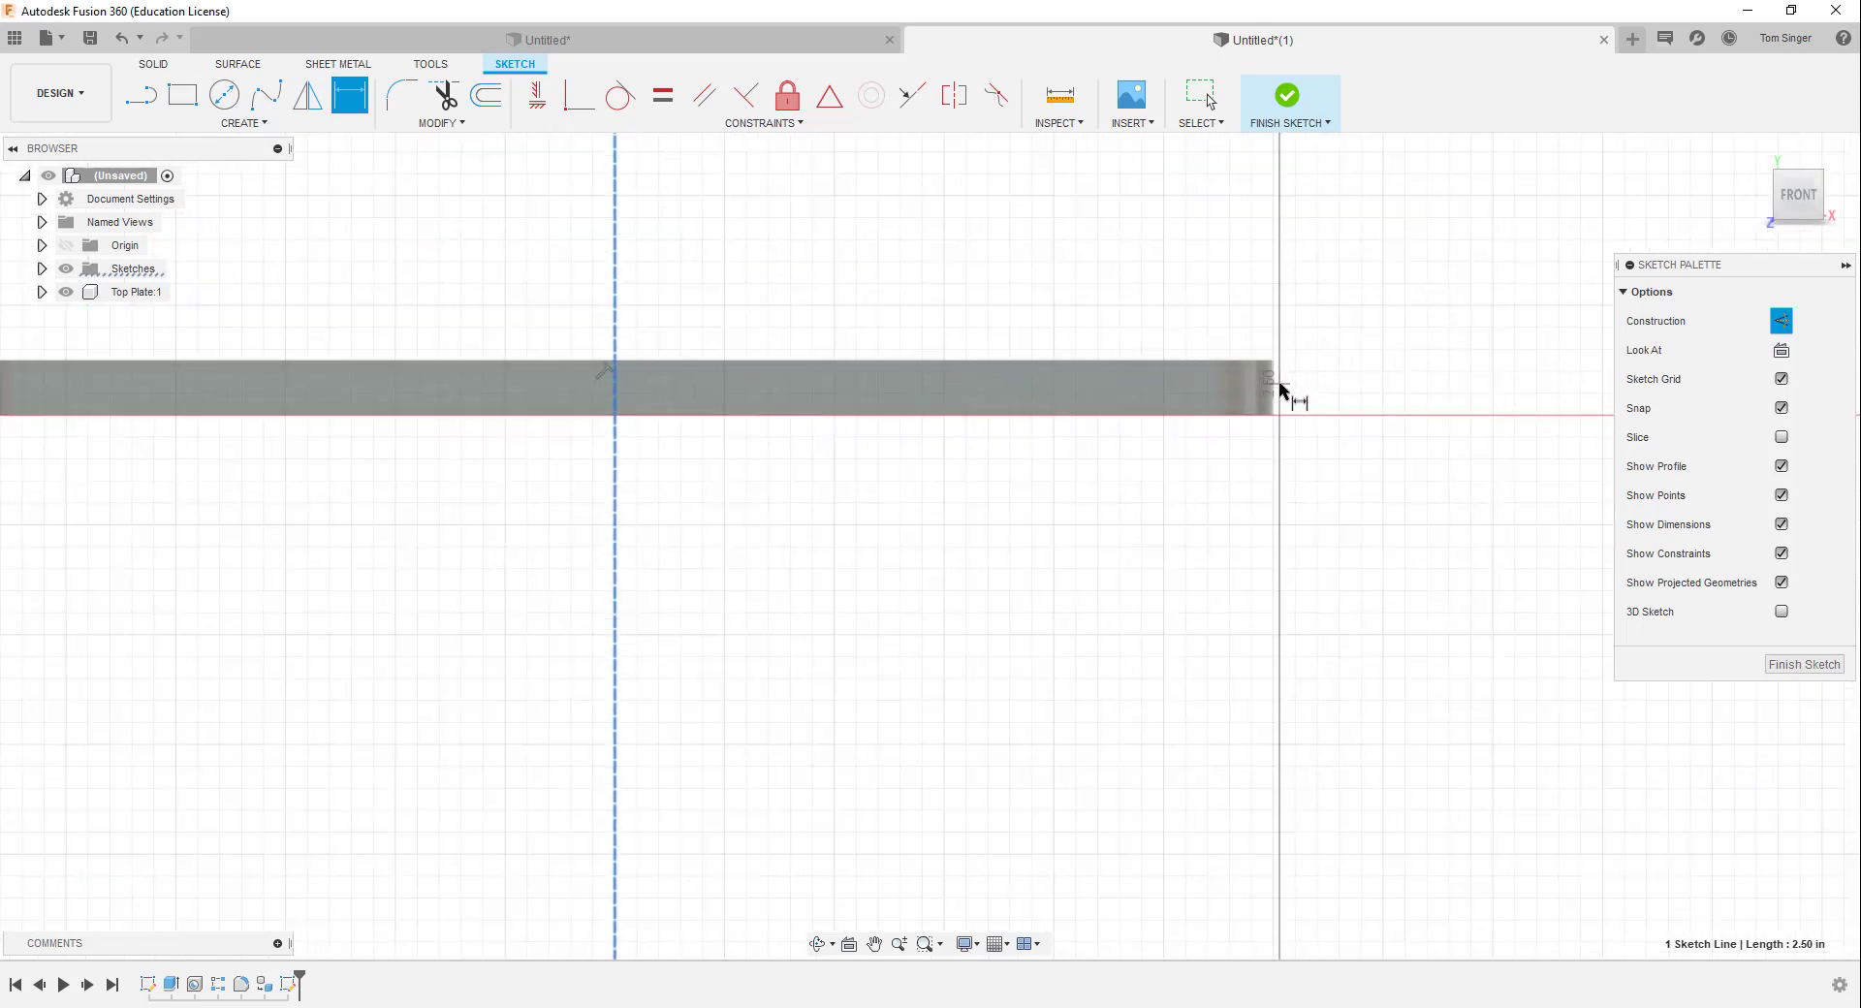
{"action": "scroll", "coordinate": [1280, 388], "scroll_direction": "up", "scroll_amount": 2}
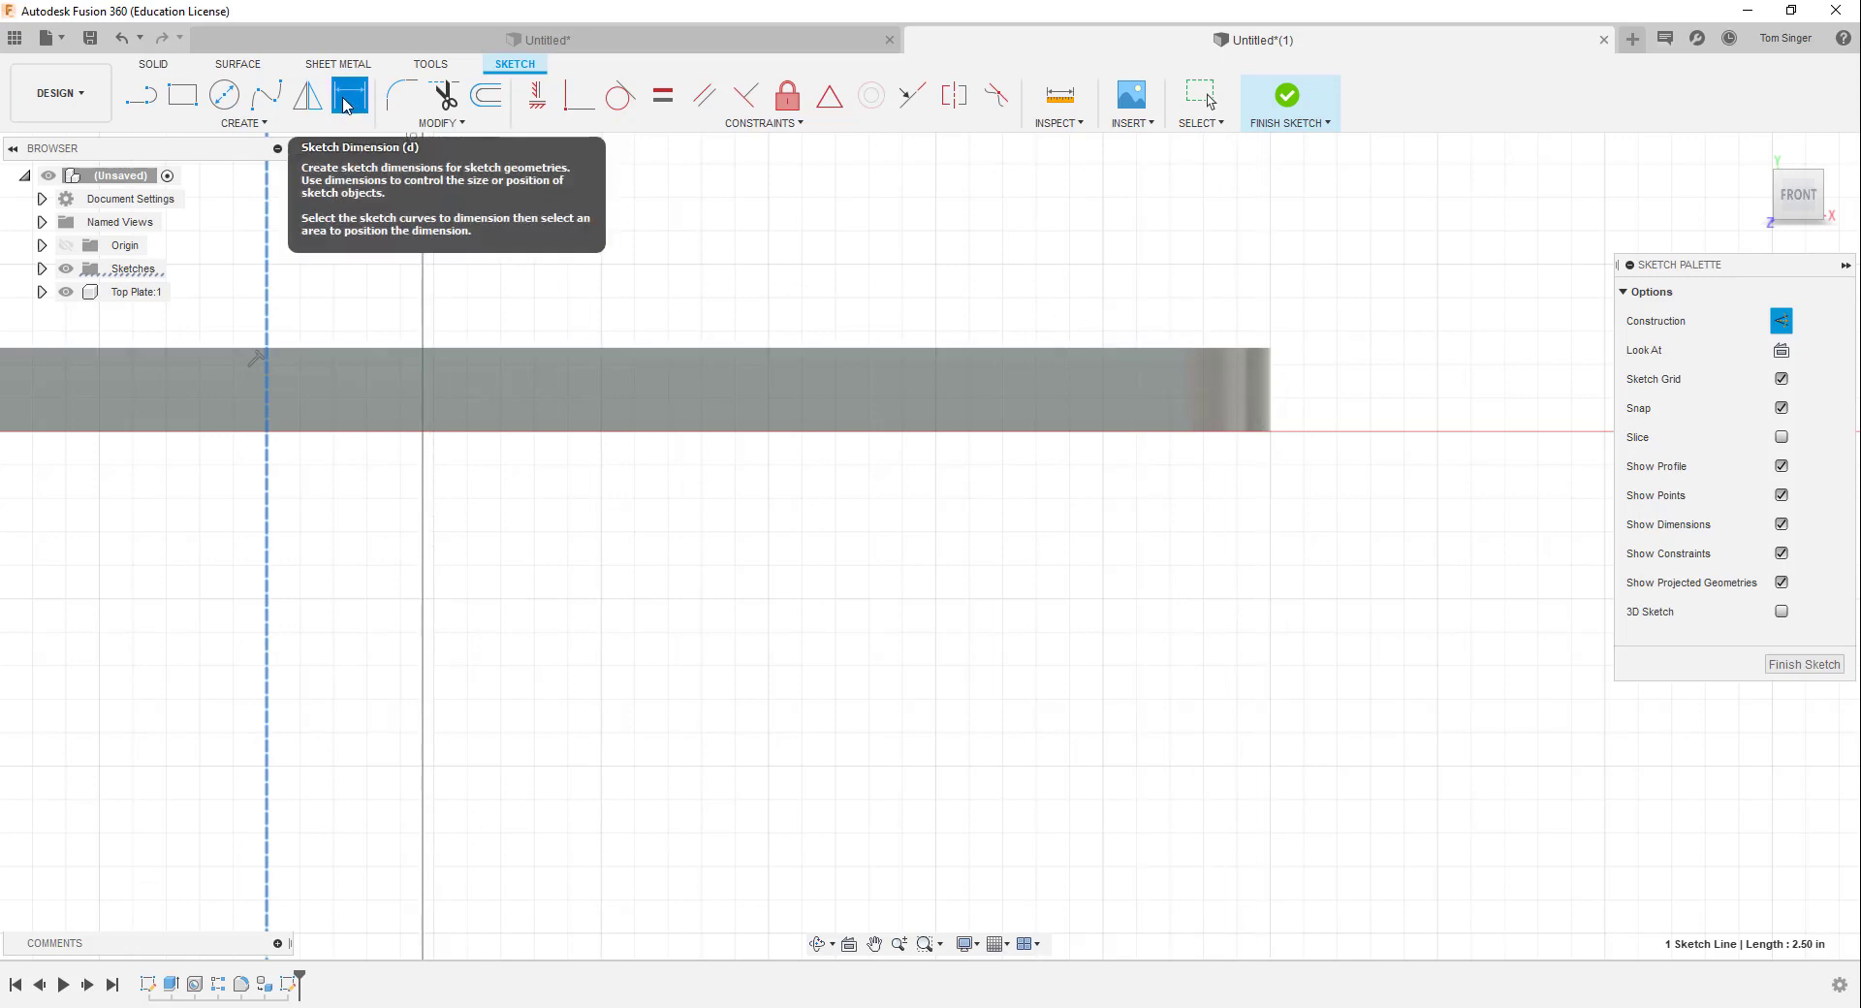
Project the plate's vertical end edge on the side away from the origin into the sketch
{"action": "left_click", "coordinate": [262, 123]}
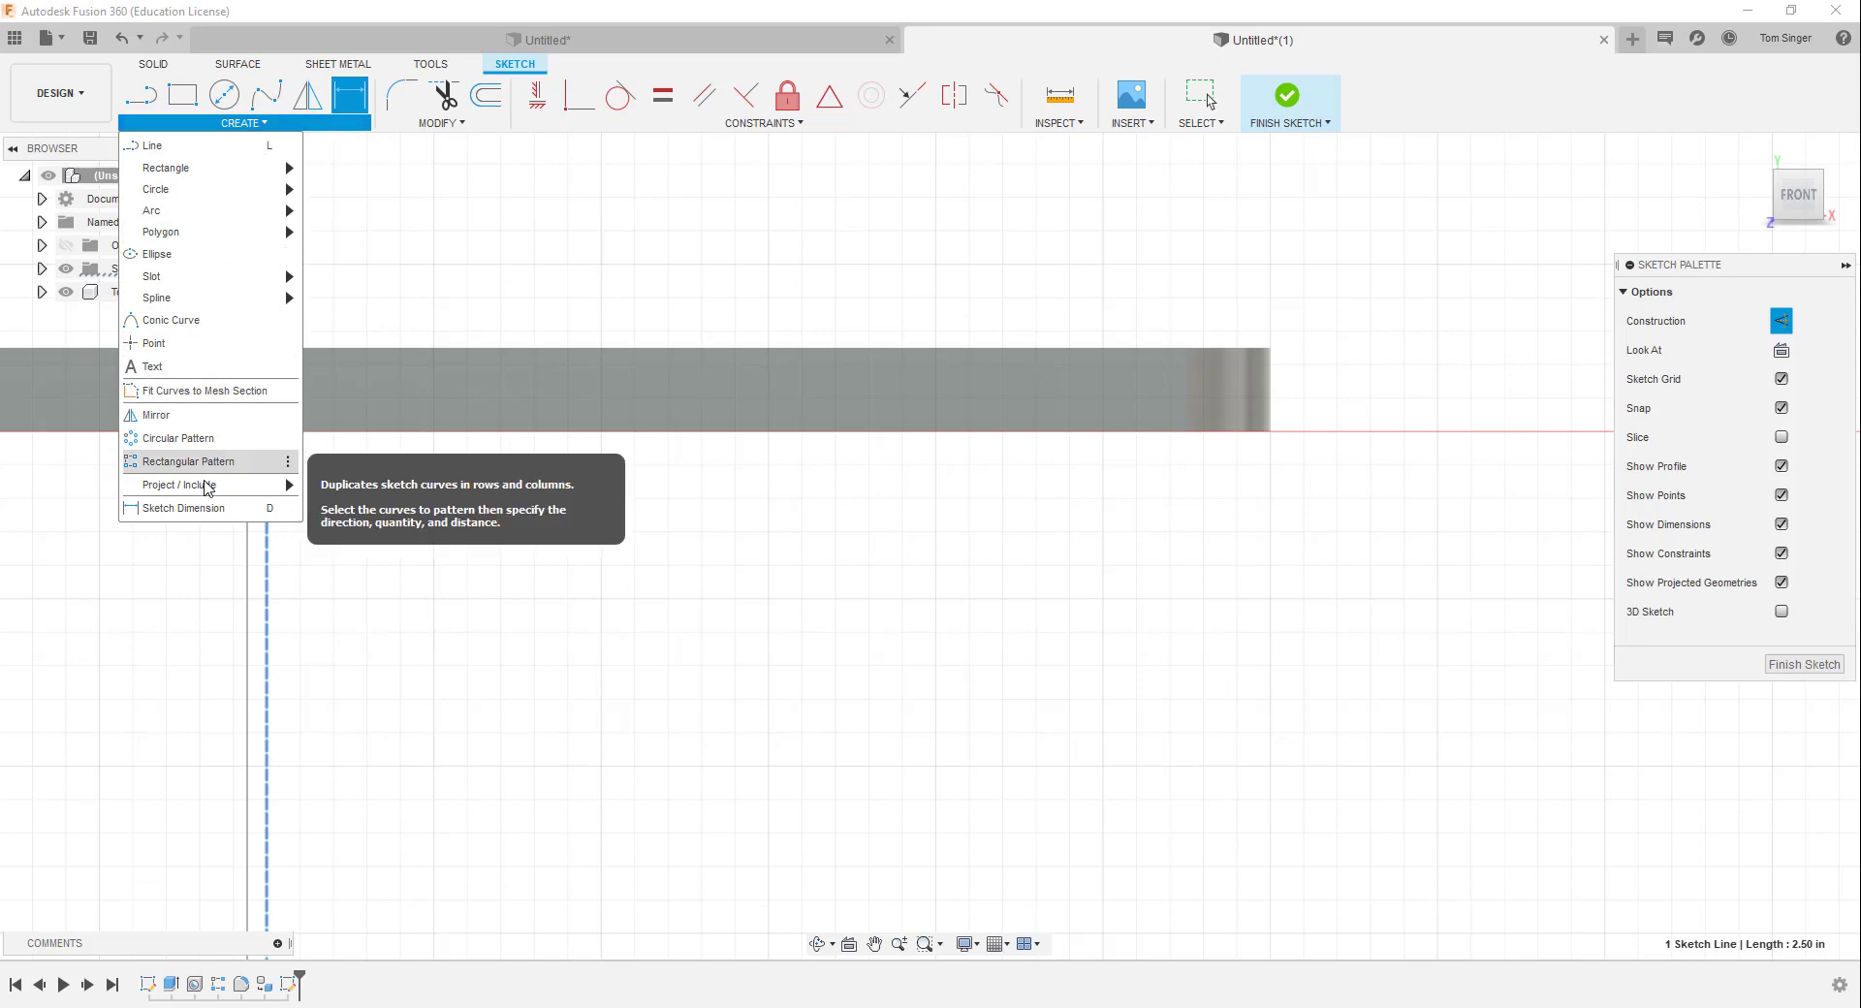
{"action": "mouse_move", "coordinate": [163, 487]}
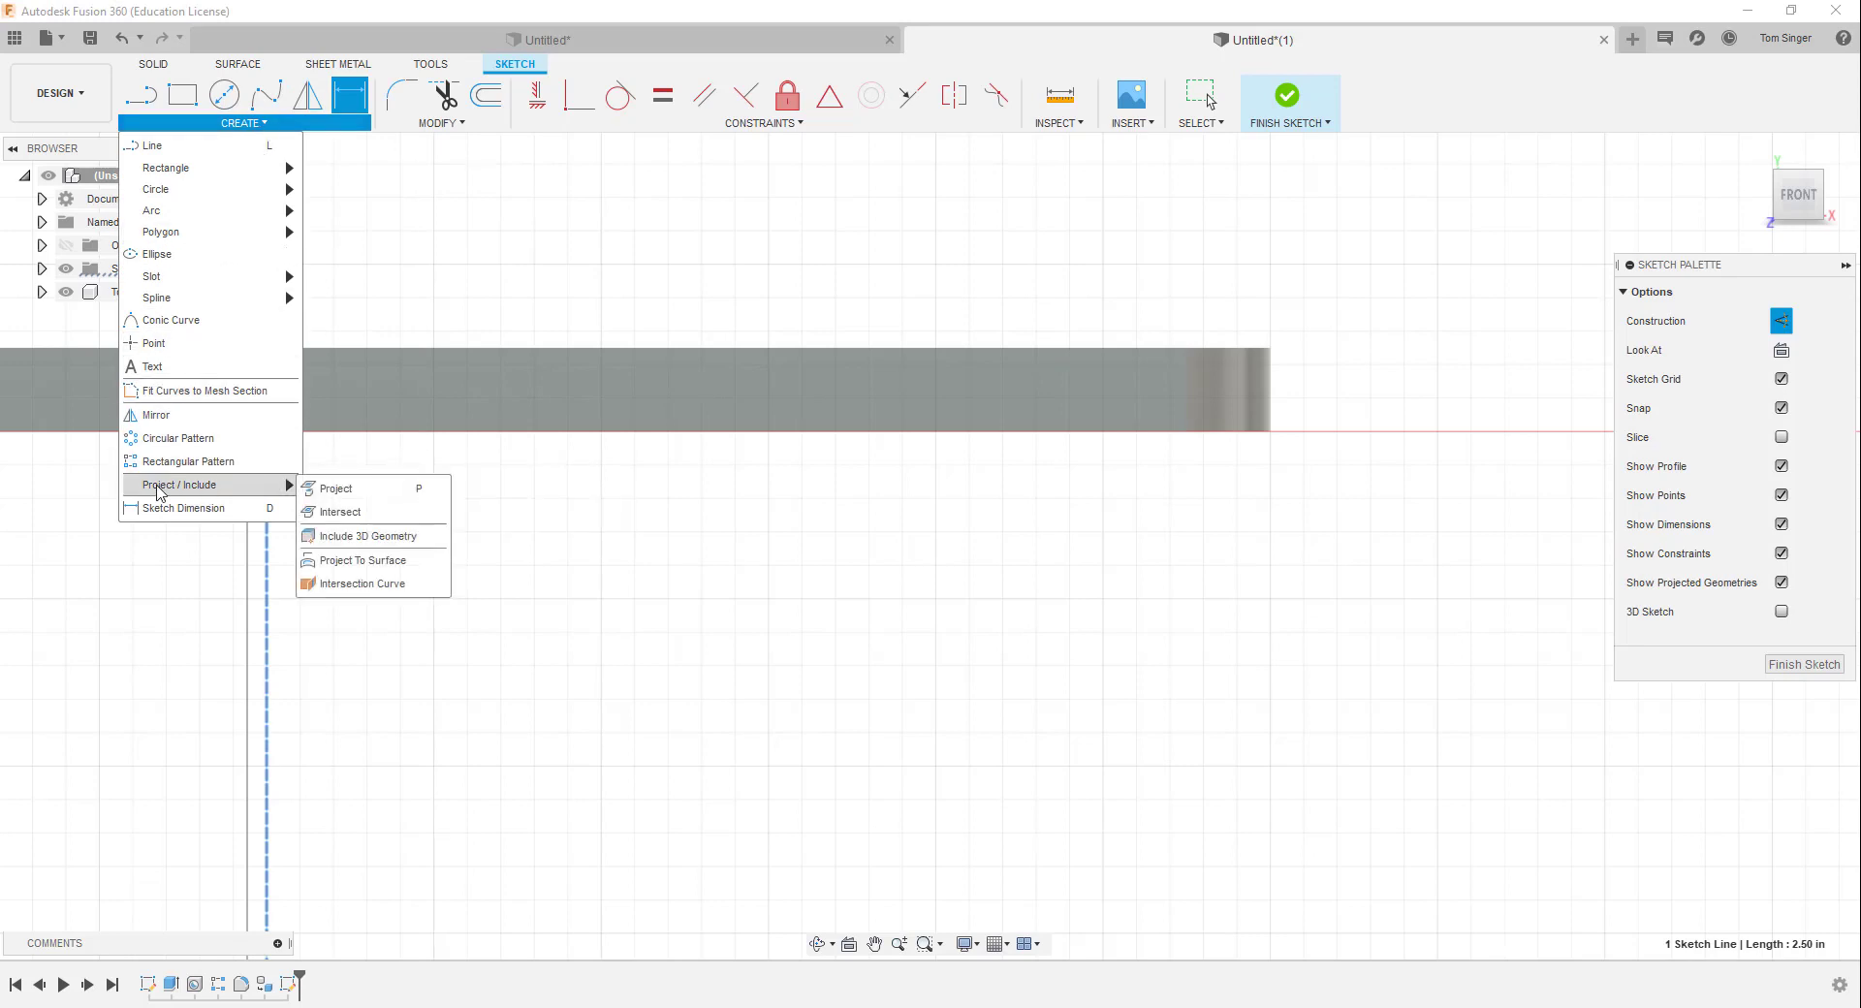
{"action": "left_click", "coordinate": [335, 495]}
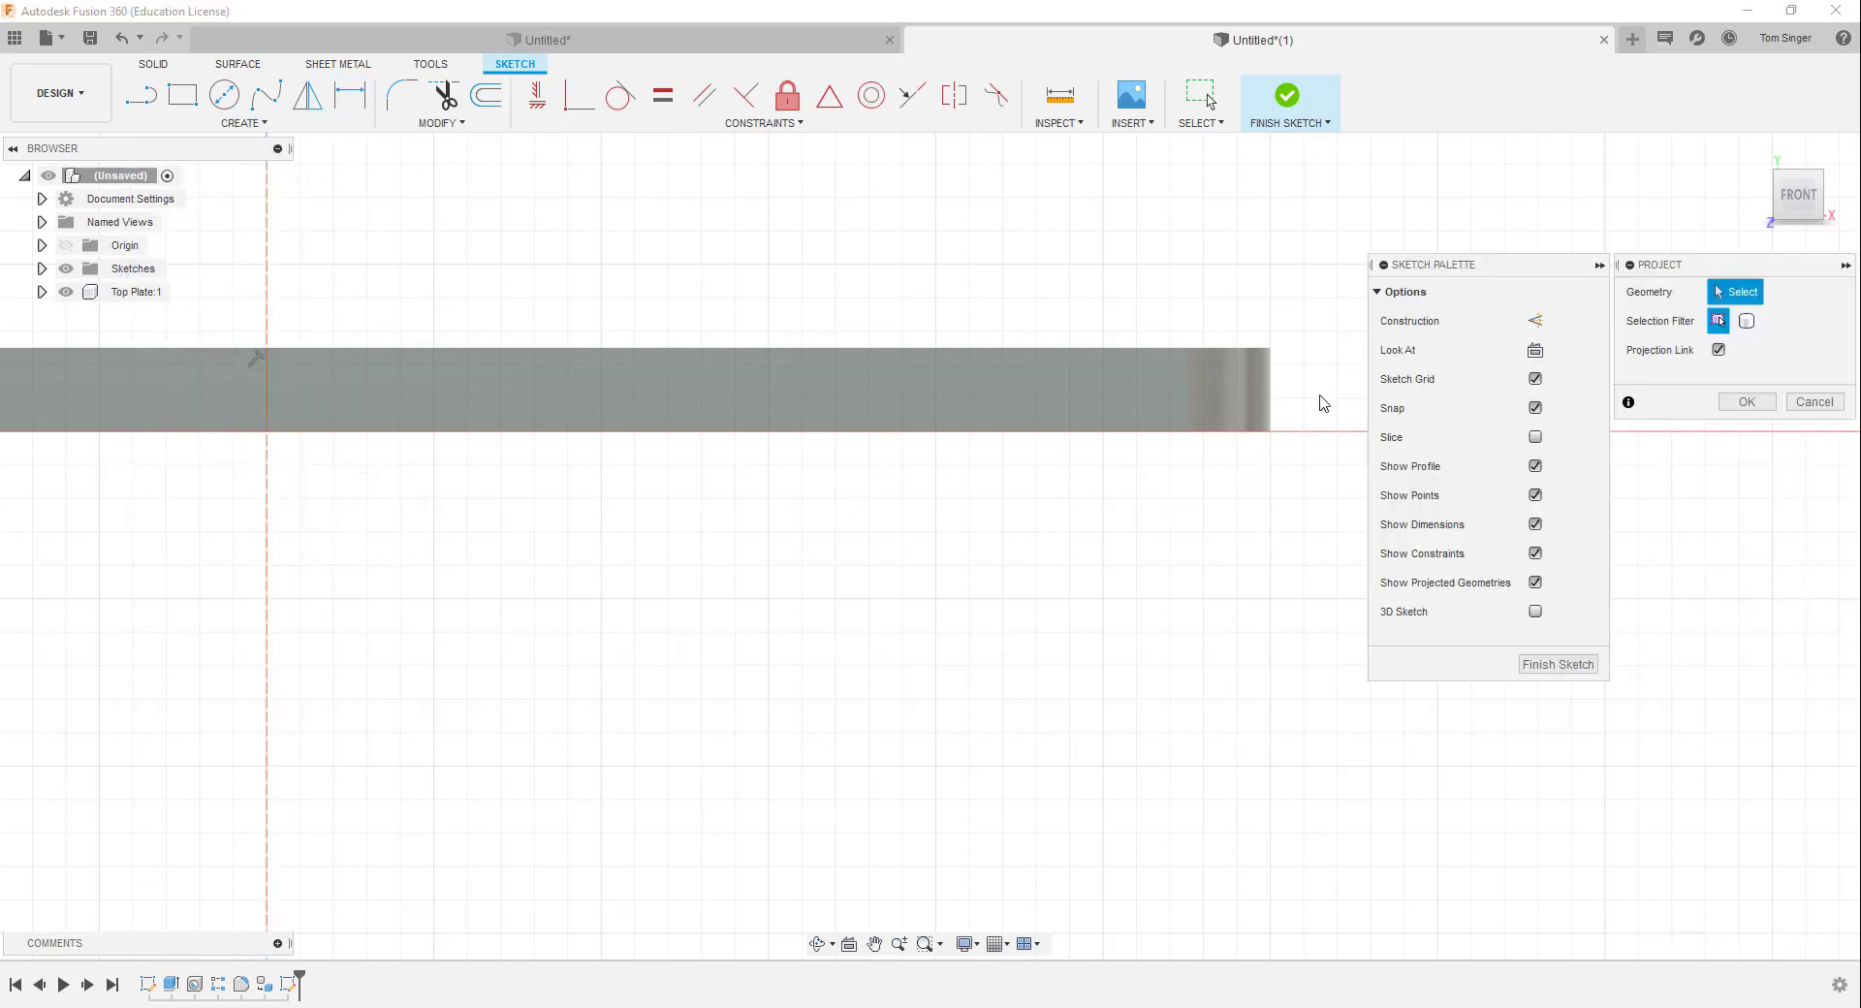
{"action": "left_click", "coordinate": [1271, 395]}
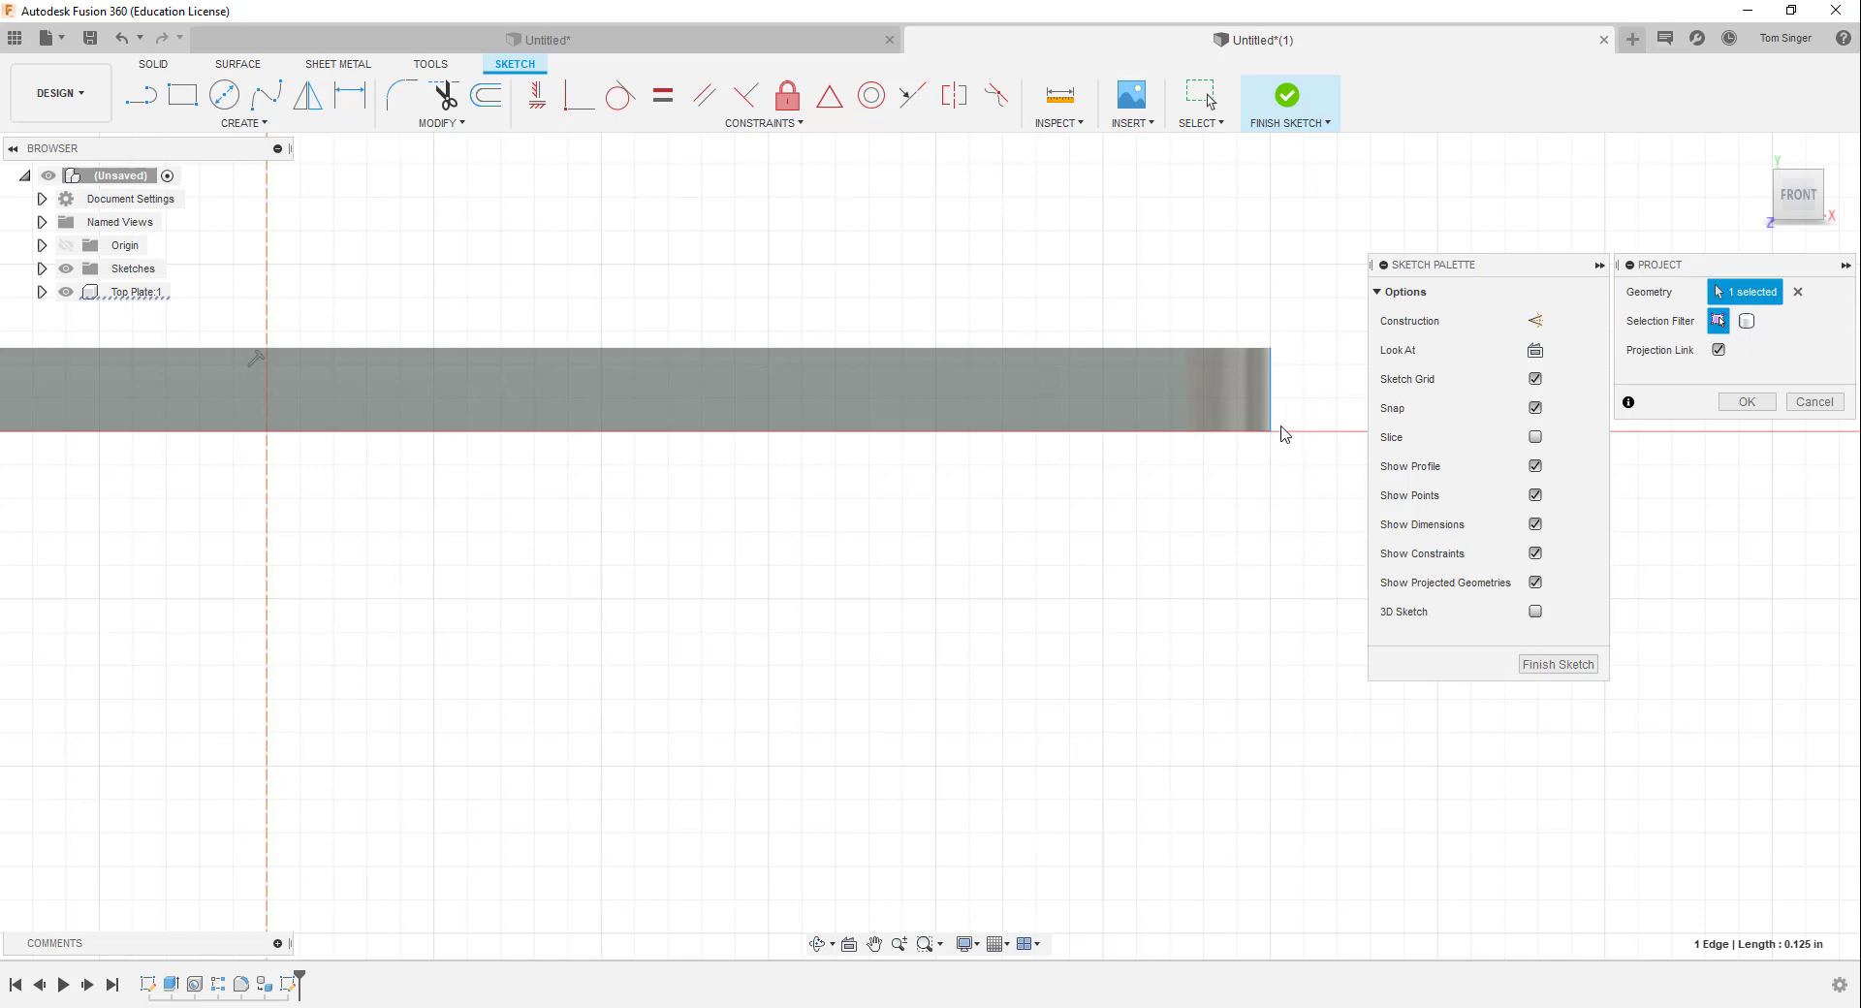
Dimension the distance between the vertical construction line and the projected plate edge at 1.50 in
{"action": "scroll", "coordinate": [675, 281], "scroll_direction": "down", "scroll_amount": 2}
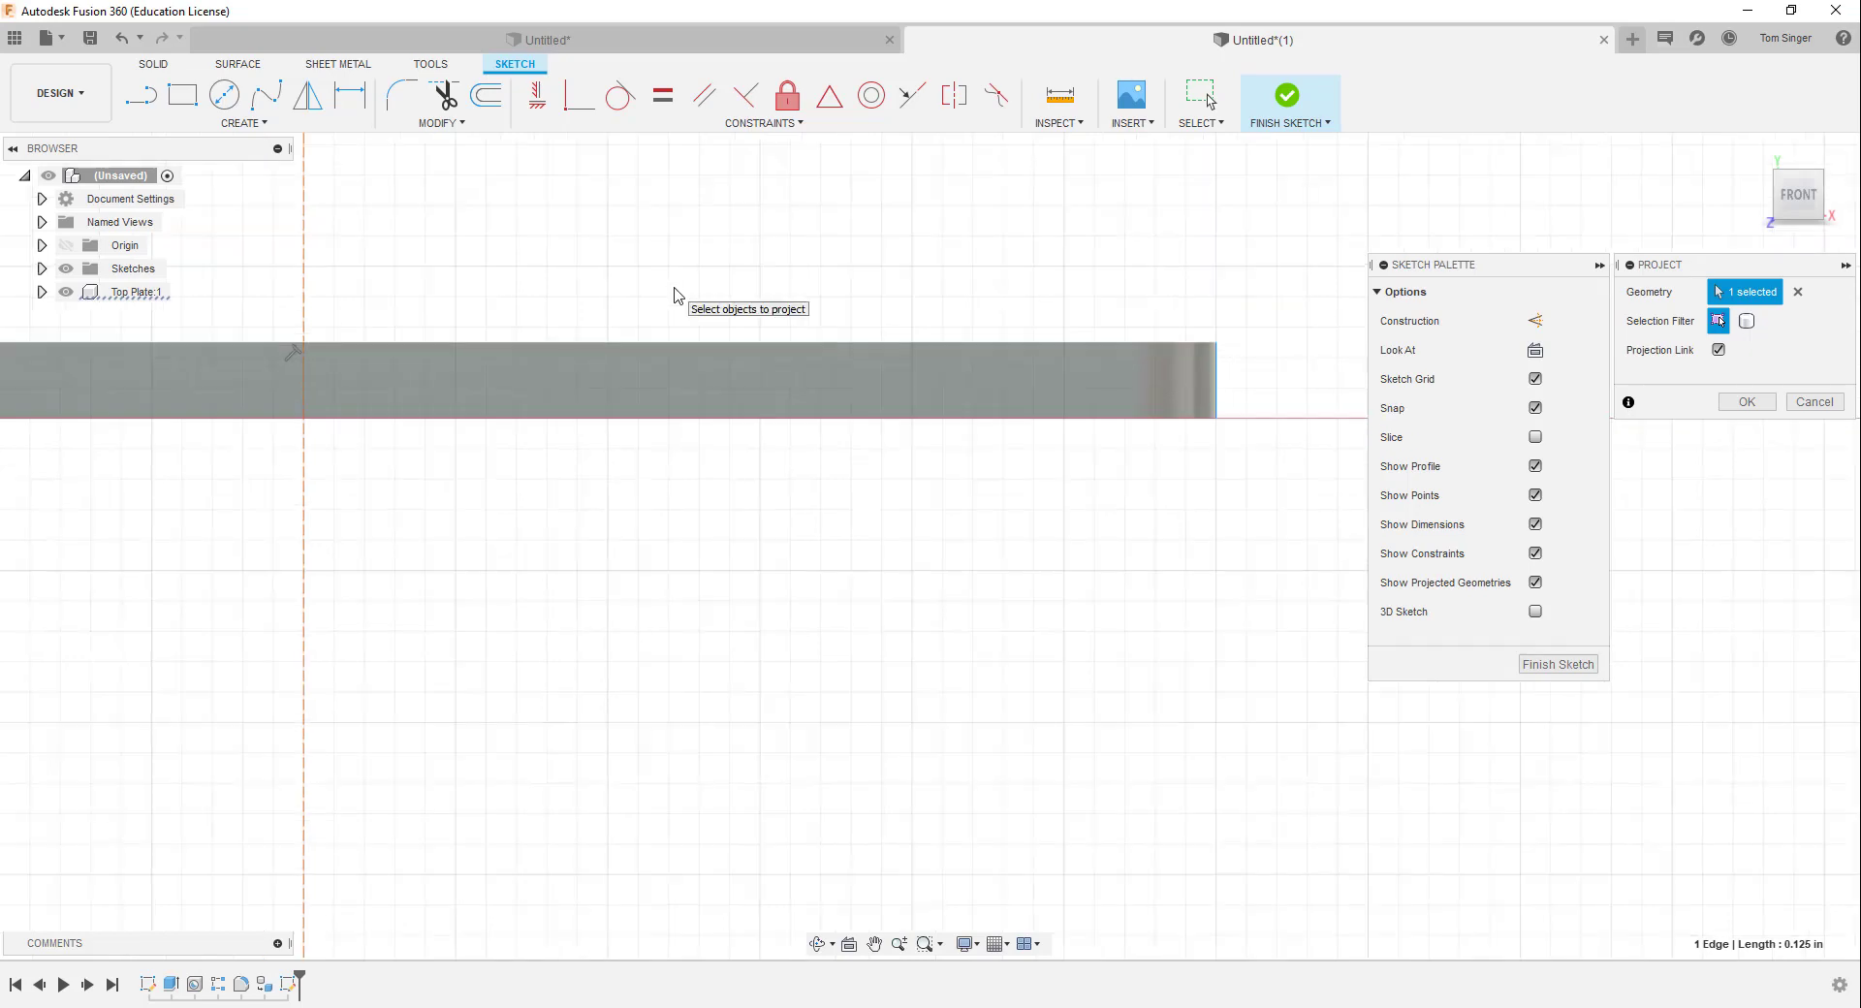
{"action": "left_click", "coordinate": [350, 95]}
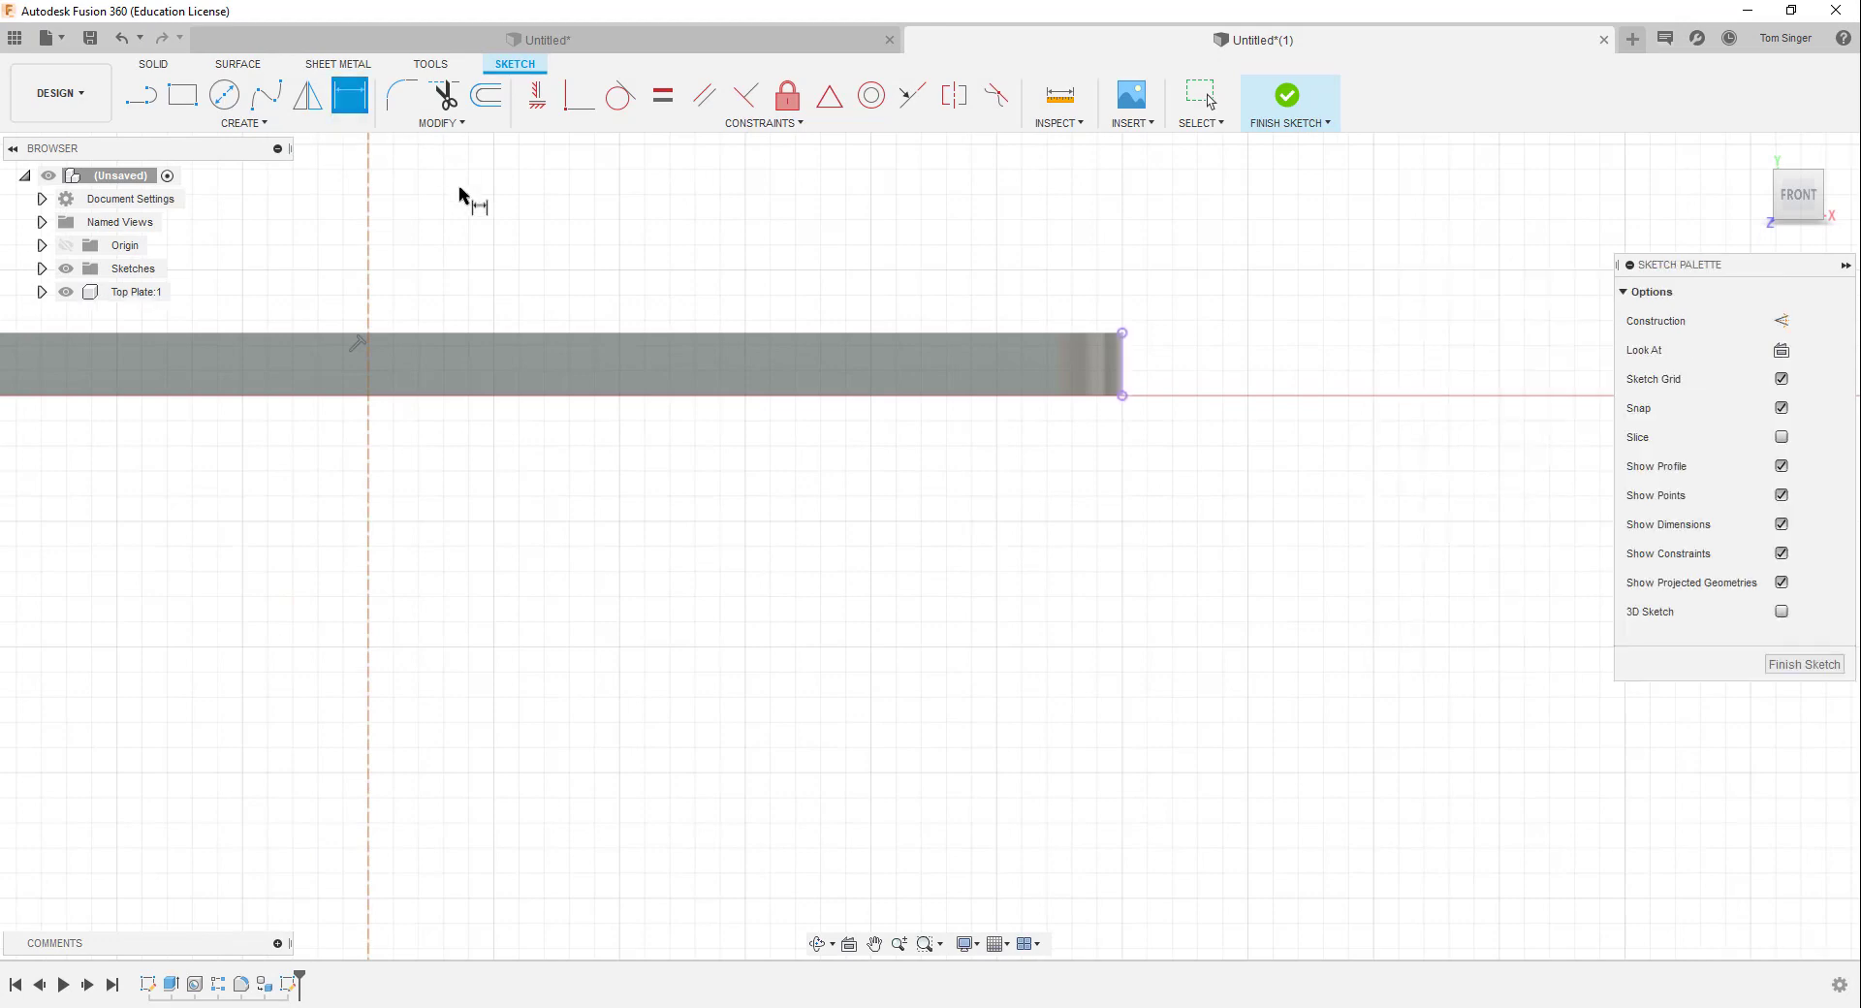
{"action": "left_click", "coordinate": [1124, 364]}
{"action": "left_click", "coordinate": [369, 310]}
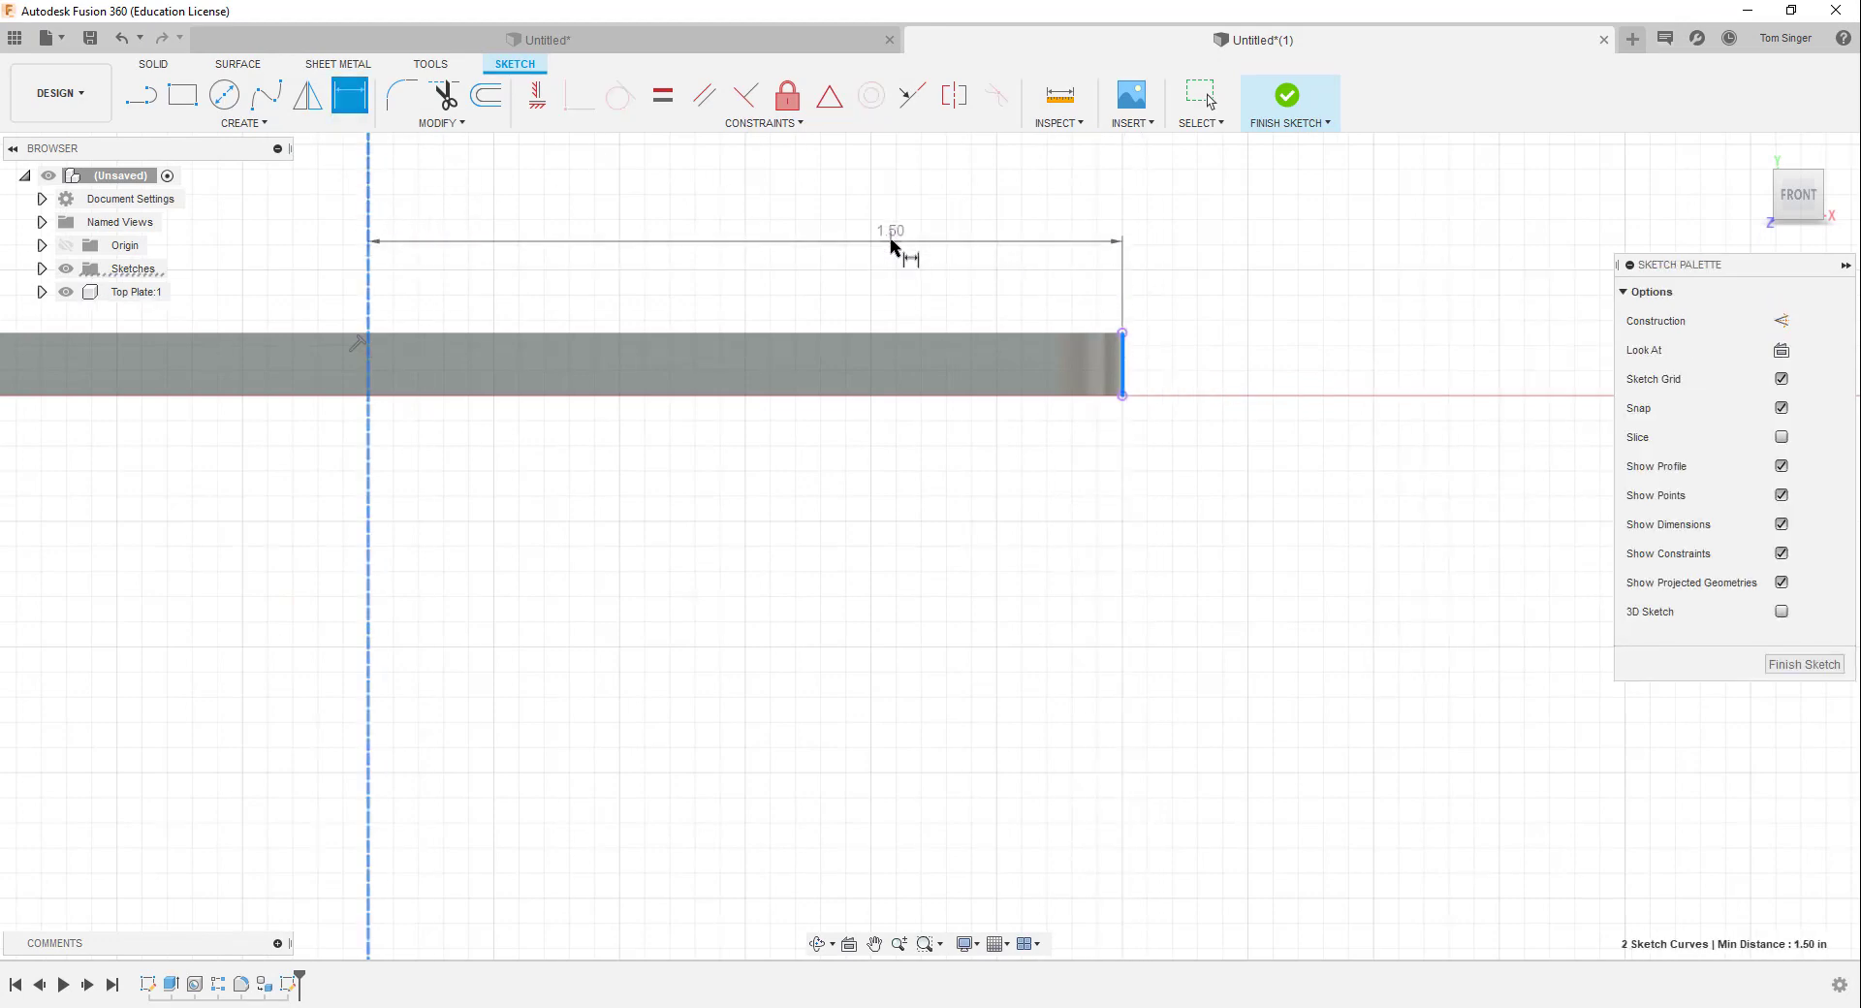
{"action": "scroll", "coordinate": [873, 232], "scroll_direction": "down", "scroll_amount": 2}
{"action": "scroll", "coordinate": [873, 233], "scroll_direction": "down", "scroll_amount": 5}
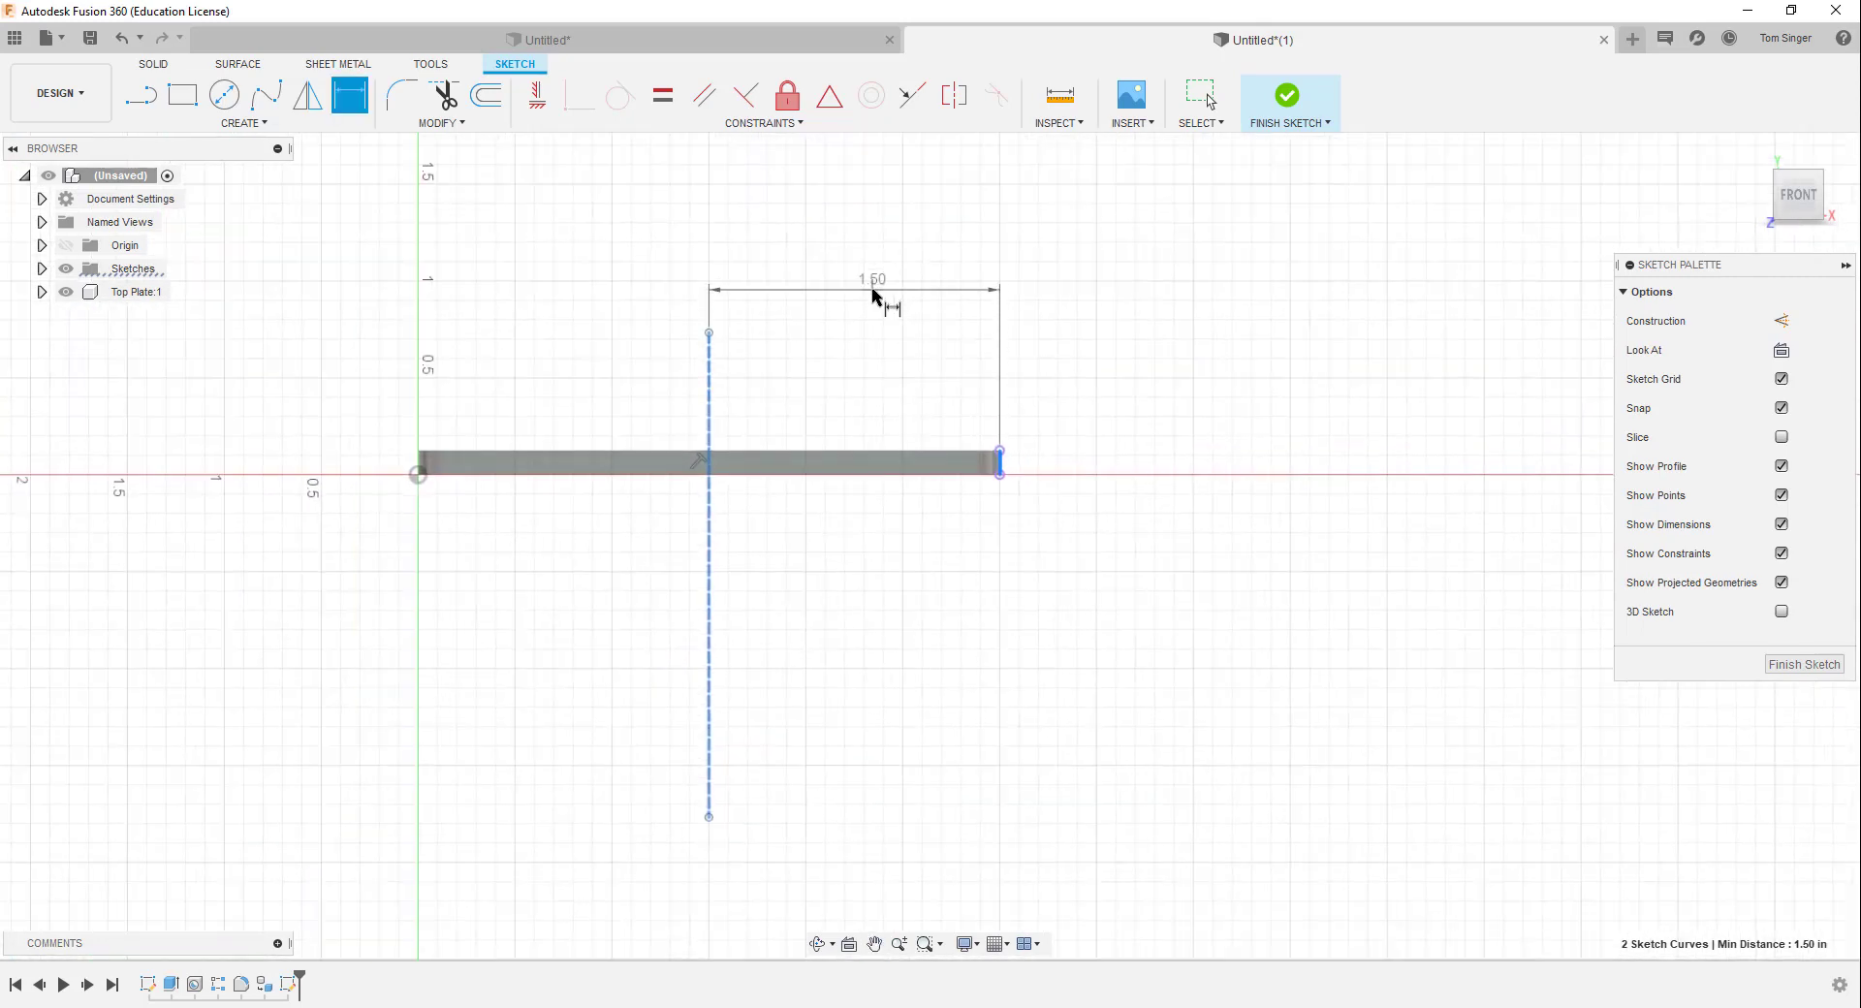
{"action": "left_click", "coordinate": [875, 294]}
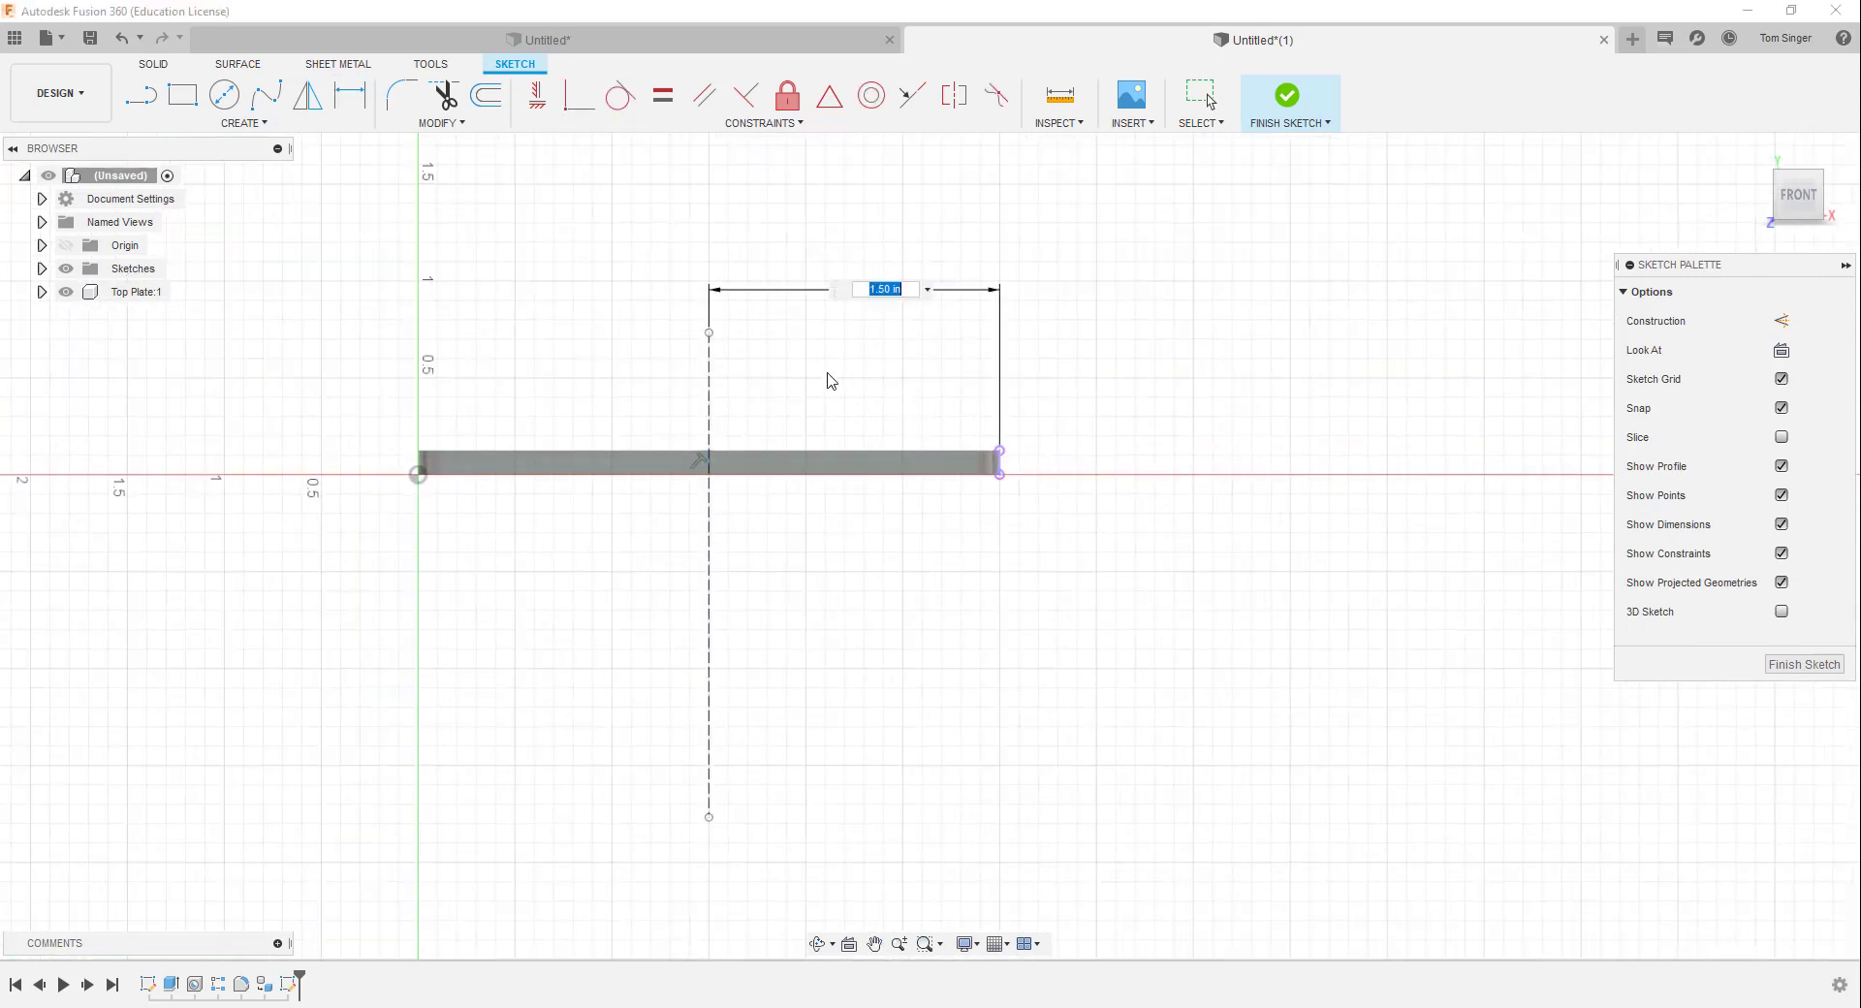
{"action": "key", "text": "Return"}
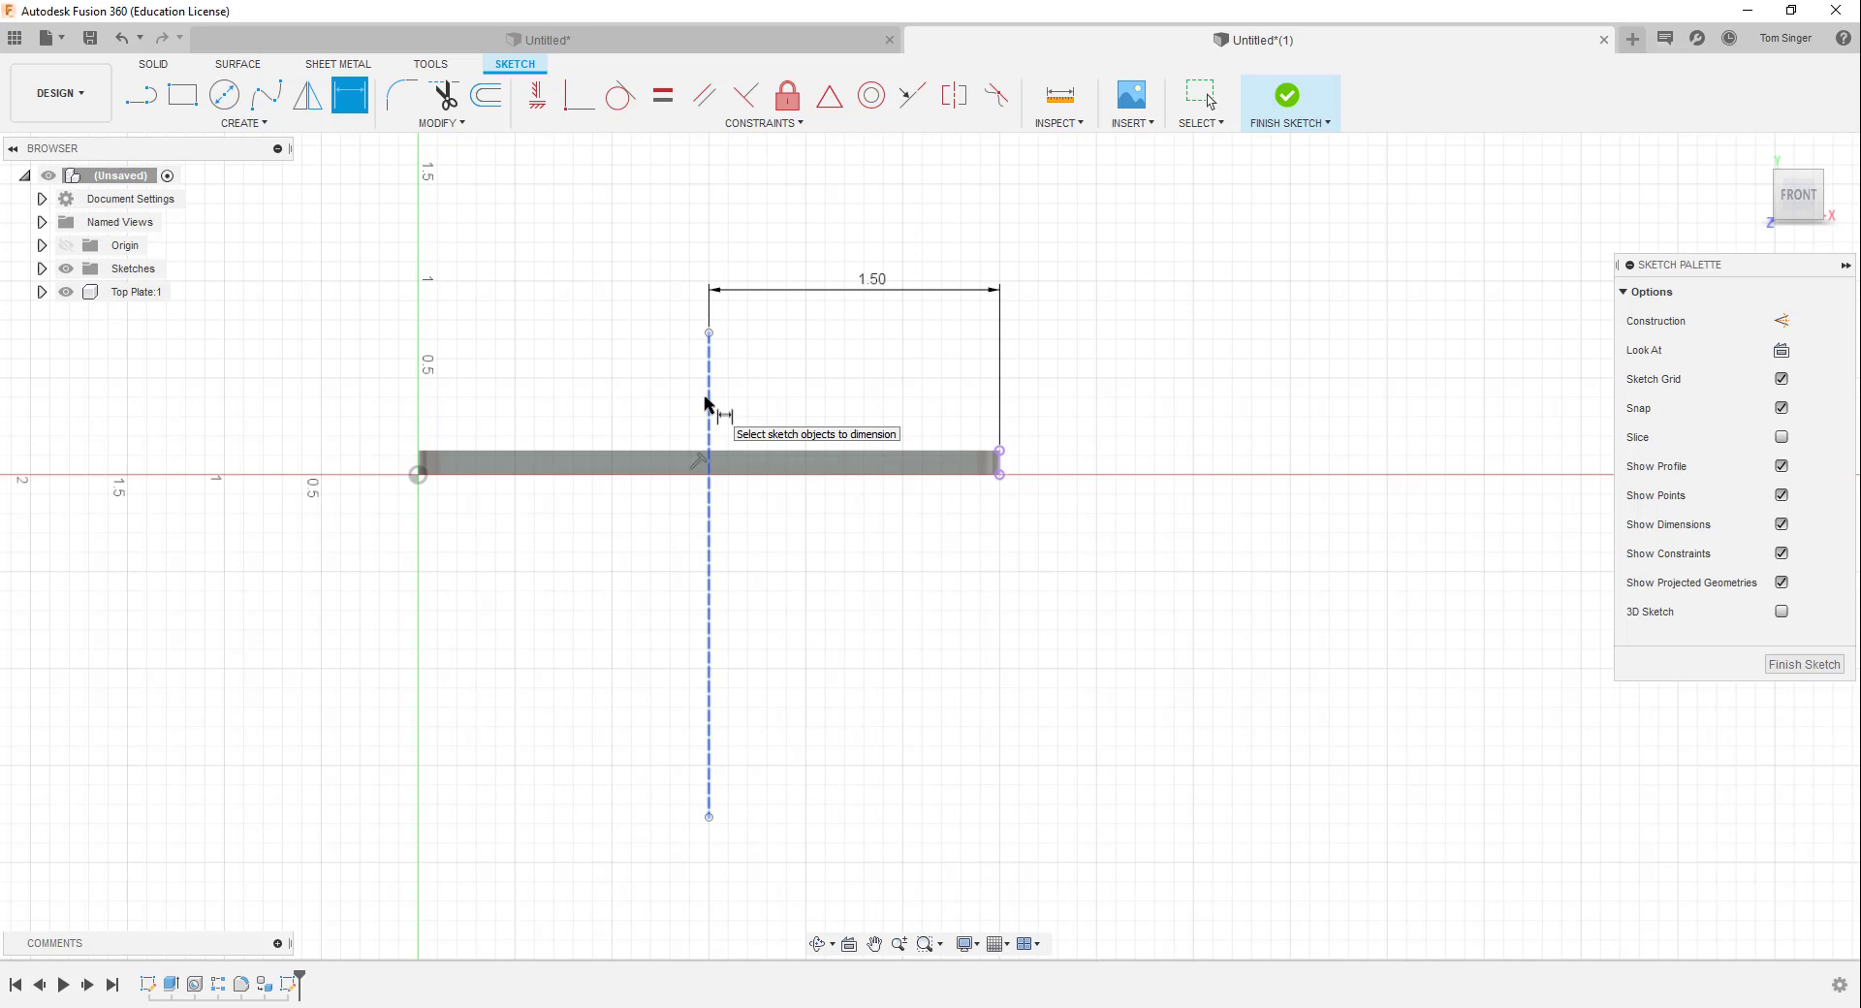
Offset the vertical construction line by -0.75 in towards the projected plate edge
{"action": "left_click", "coordinate": [482, 103]}
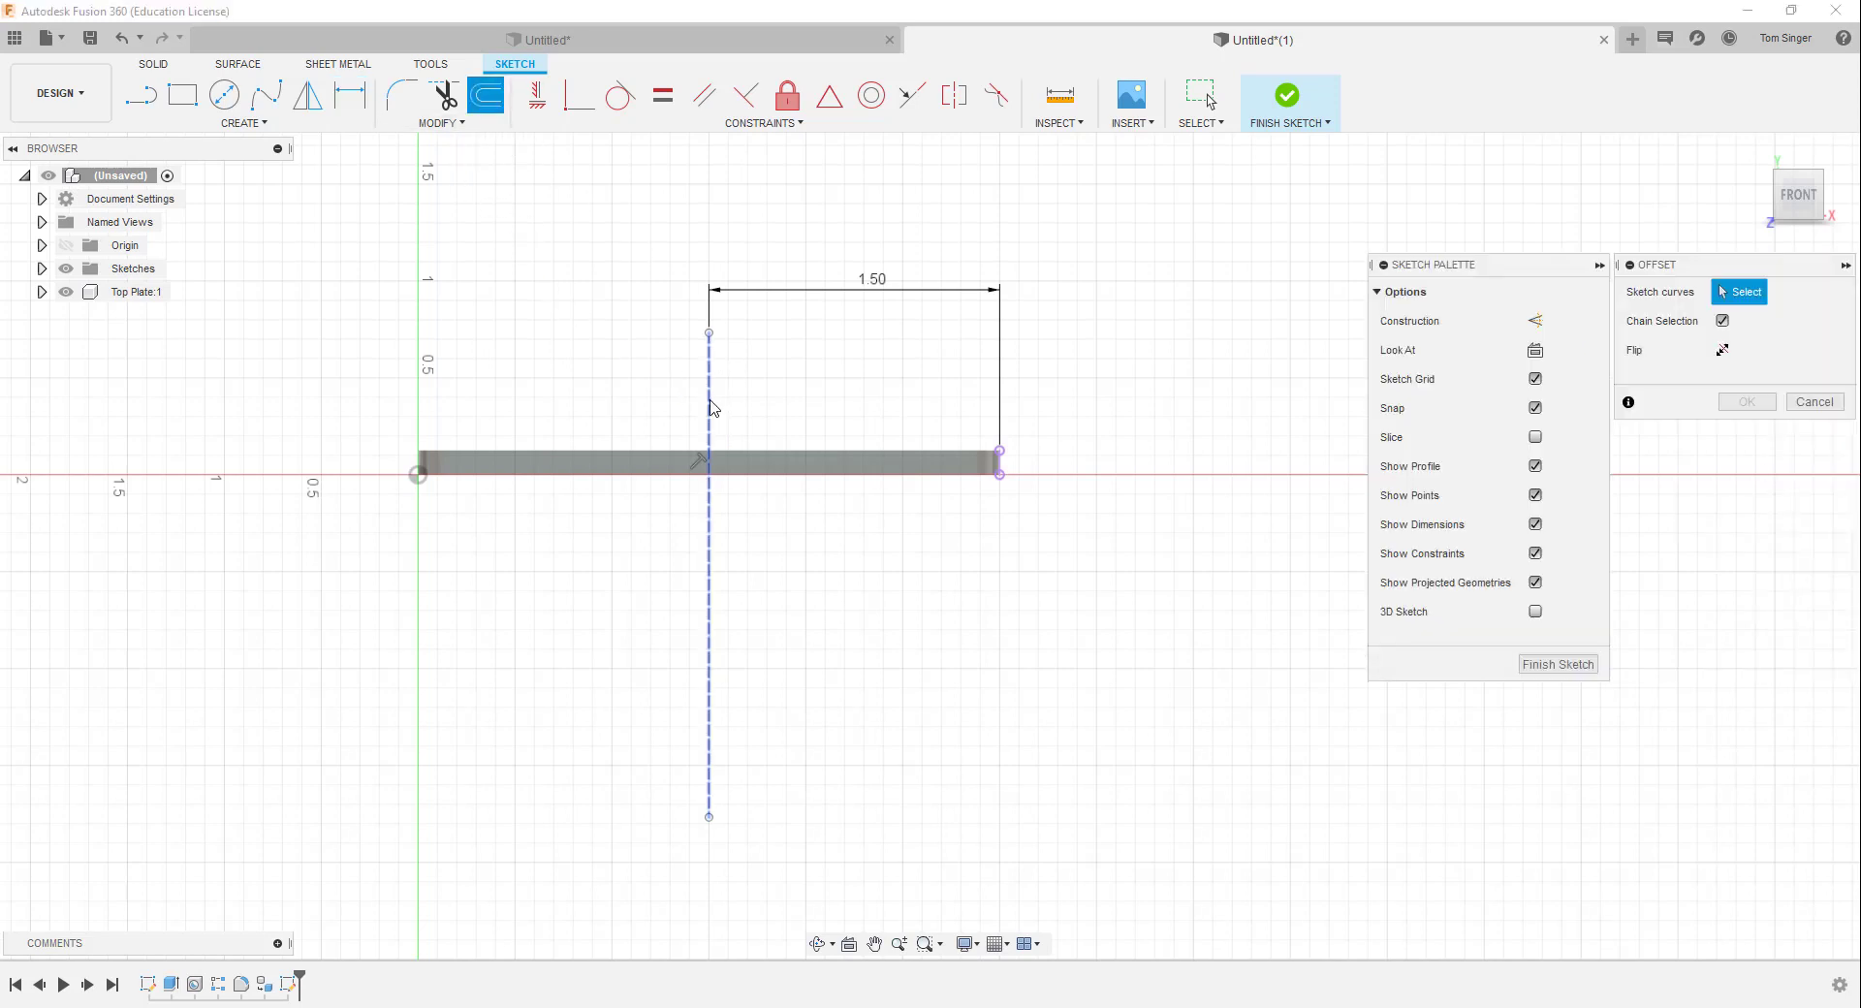
{"action": "left_click", "coordinate": [710, 407]}
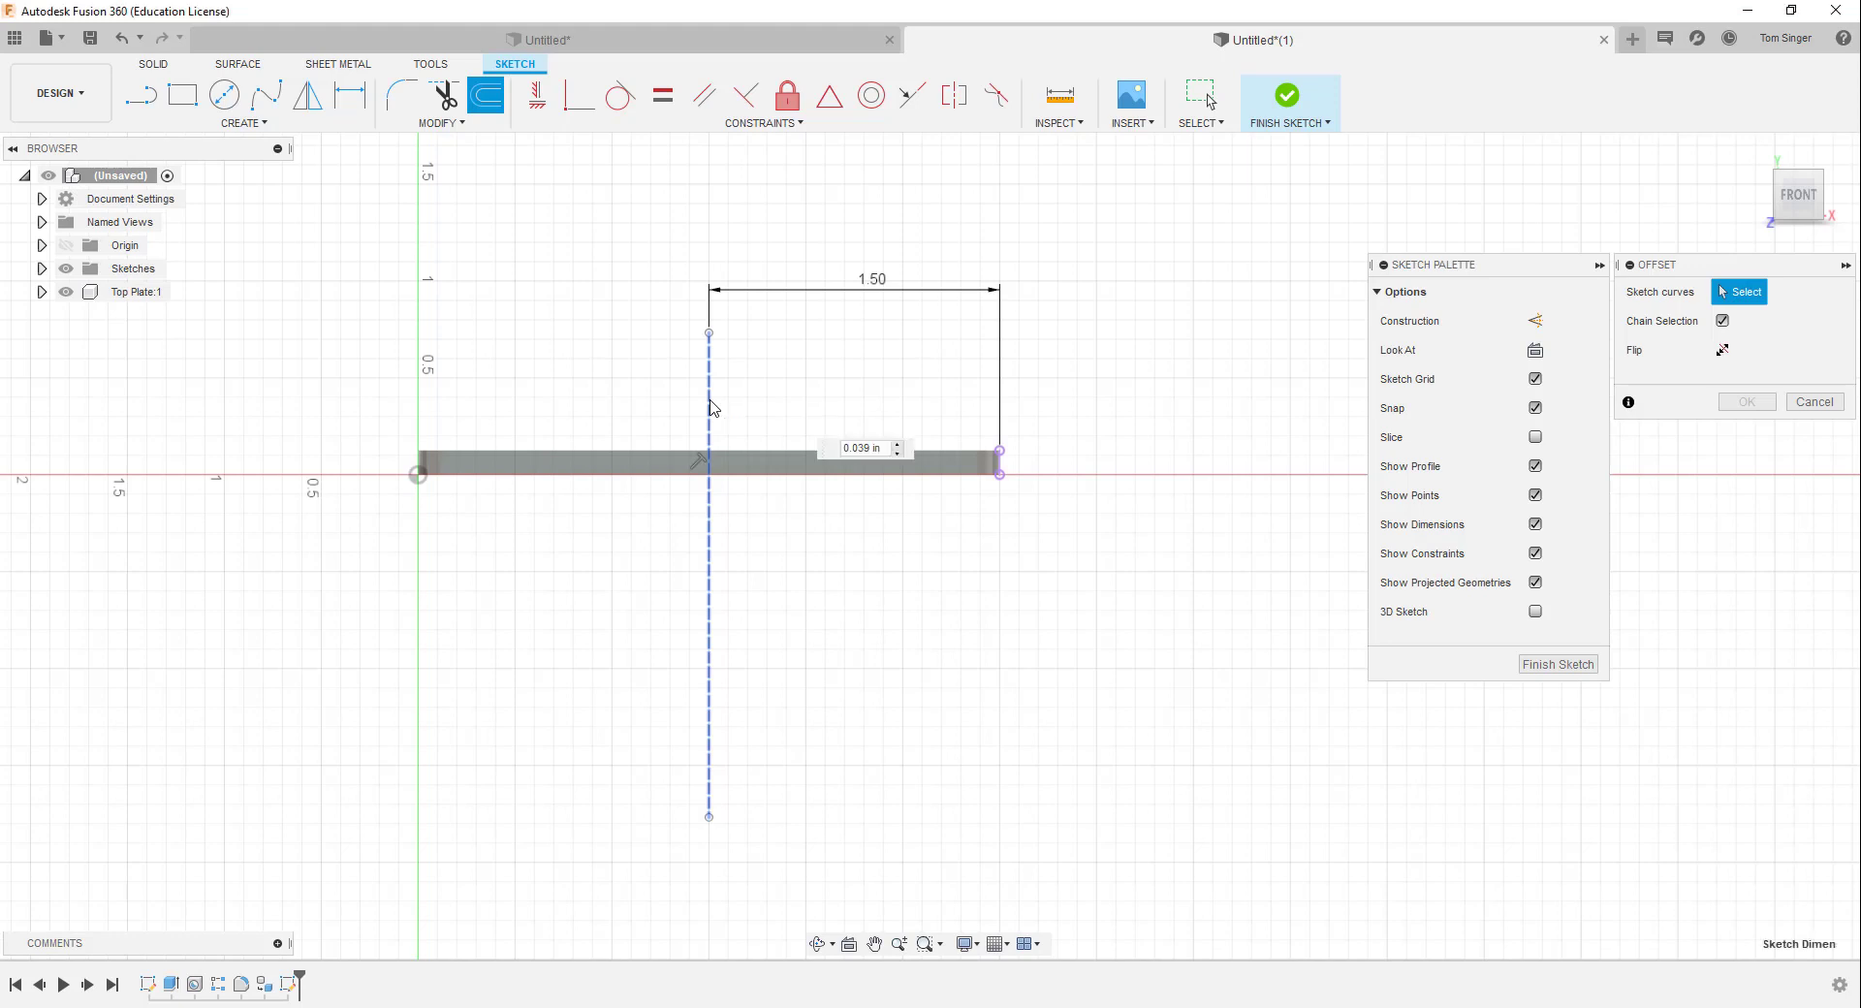
{"action": "left_click_drag", "start_coordinate": [718, 399], "coordinate": [793, 399]}
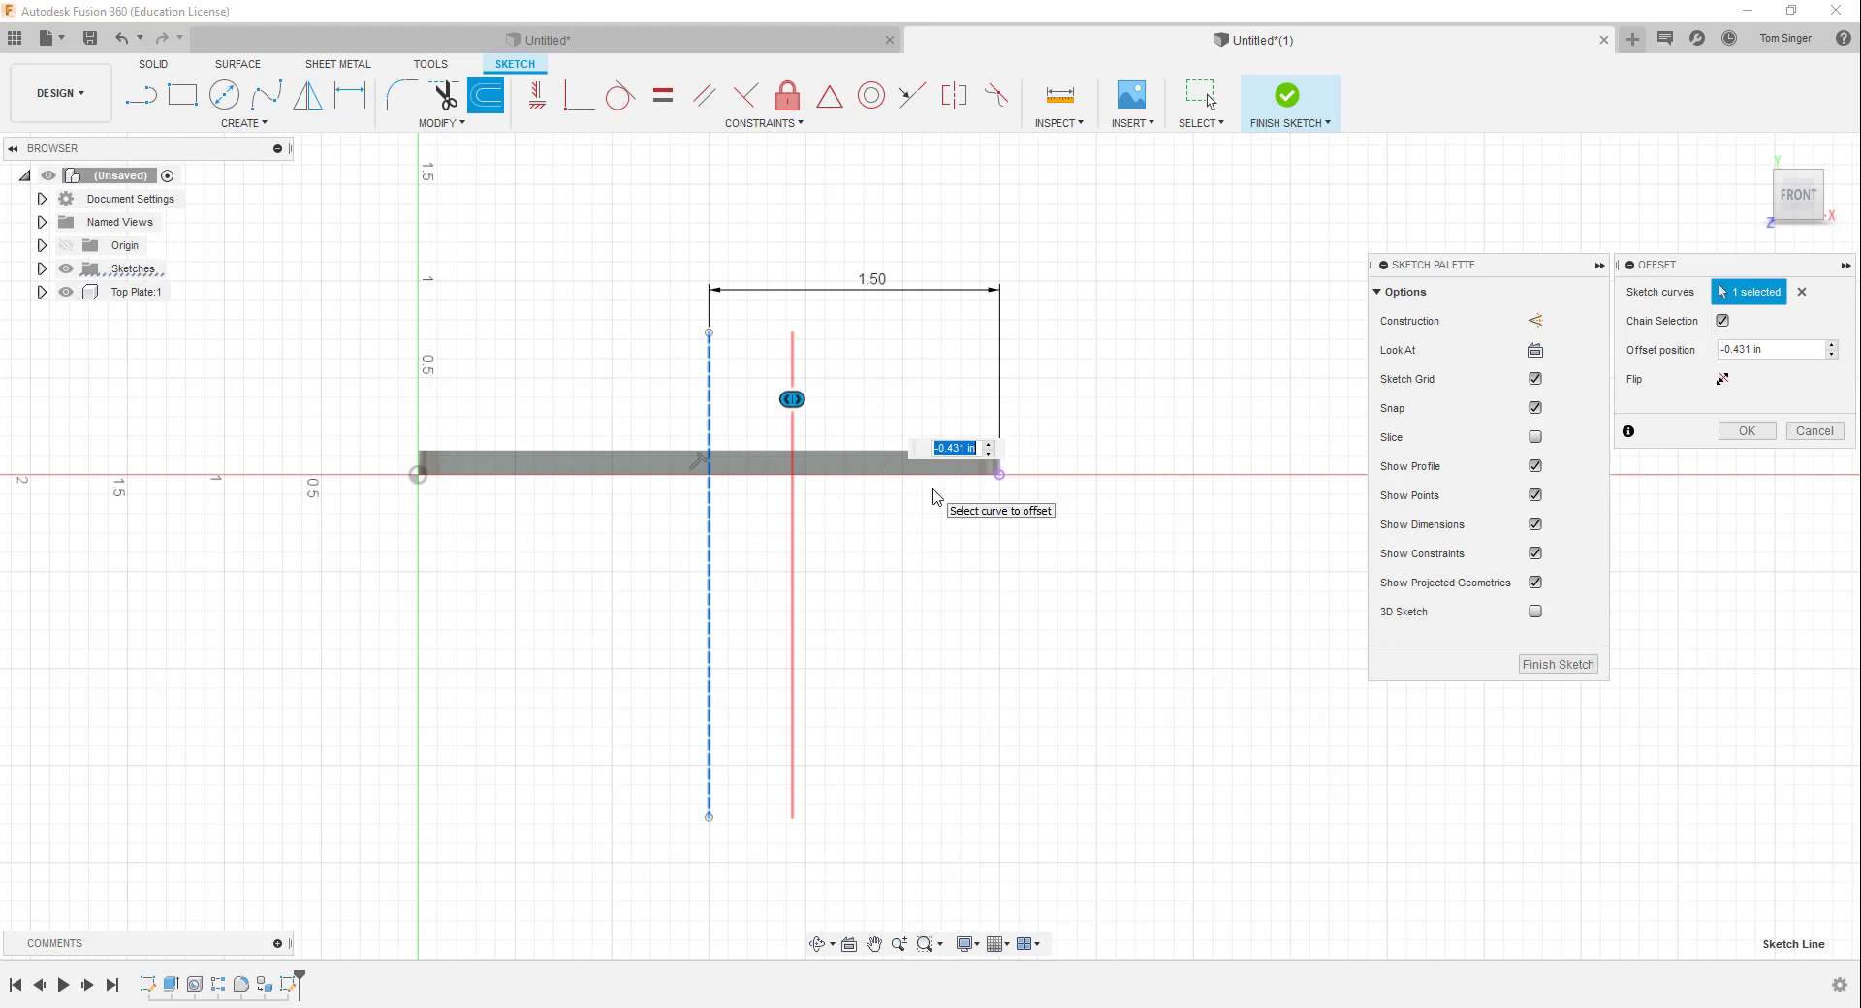
{"action": "type", "text": "-.75"}
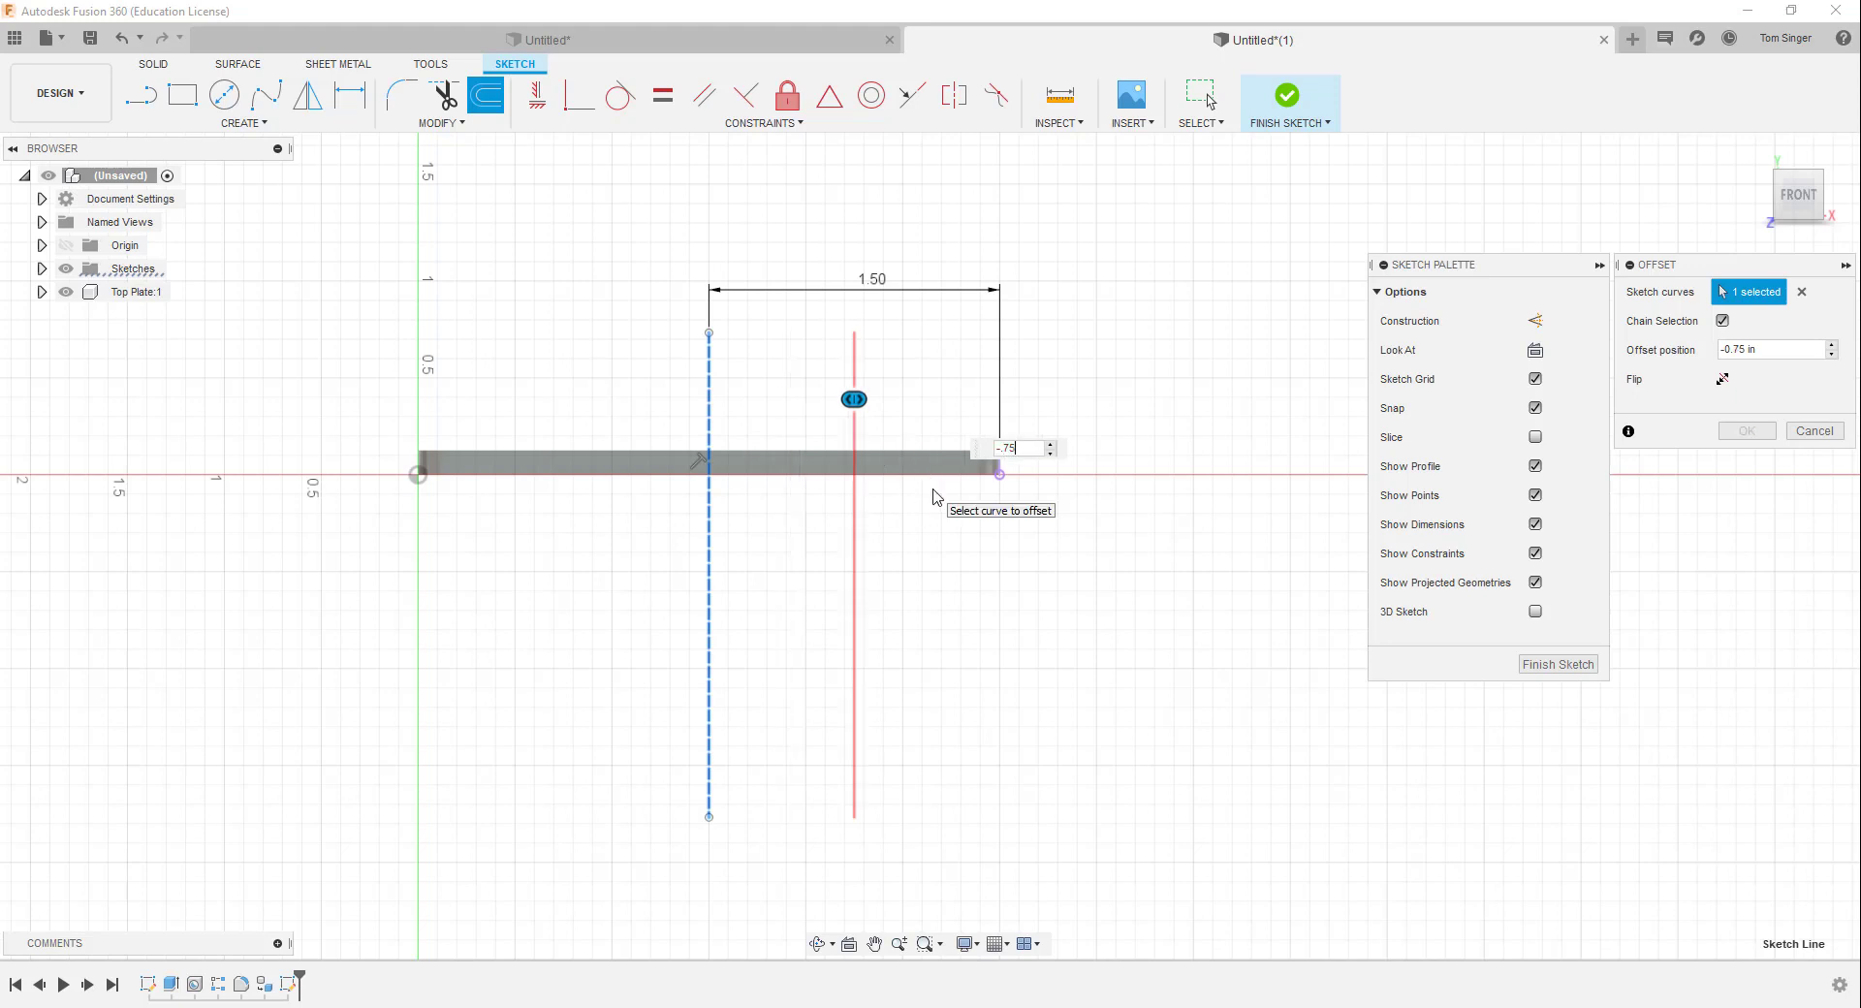
{"action": "key", "text": "Return"}
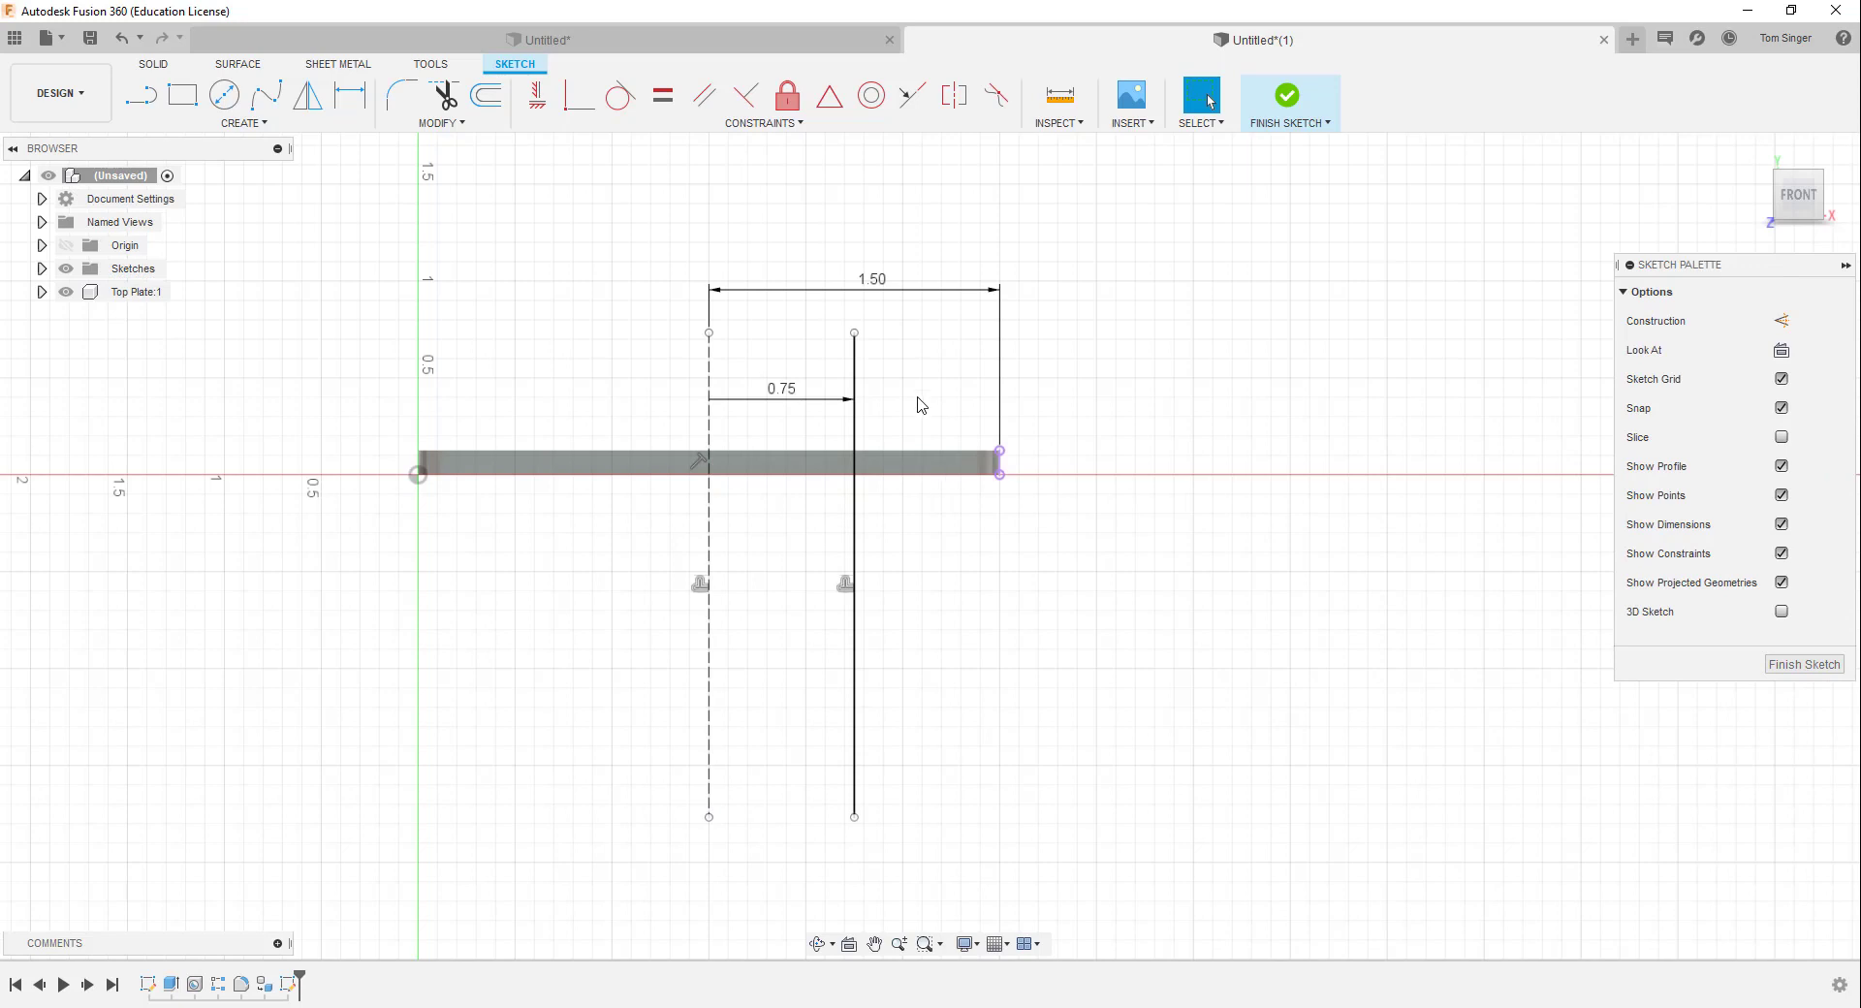
Convert the 0.75 in offset line to a construction line and clear the selection
{"action": "left_click", "coordinate": [854, 507]}
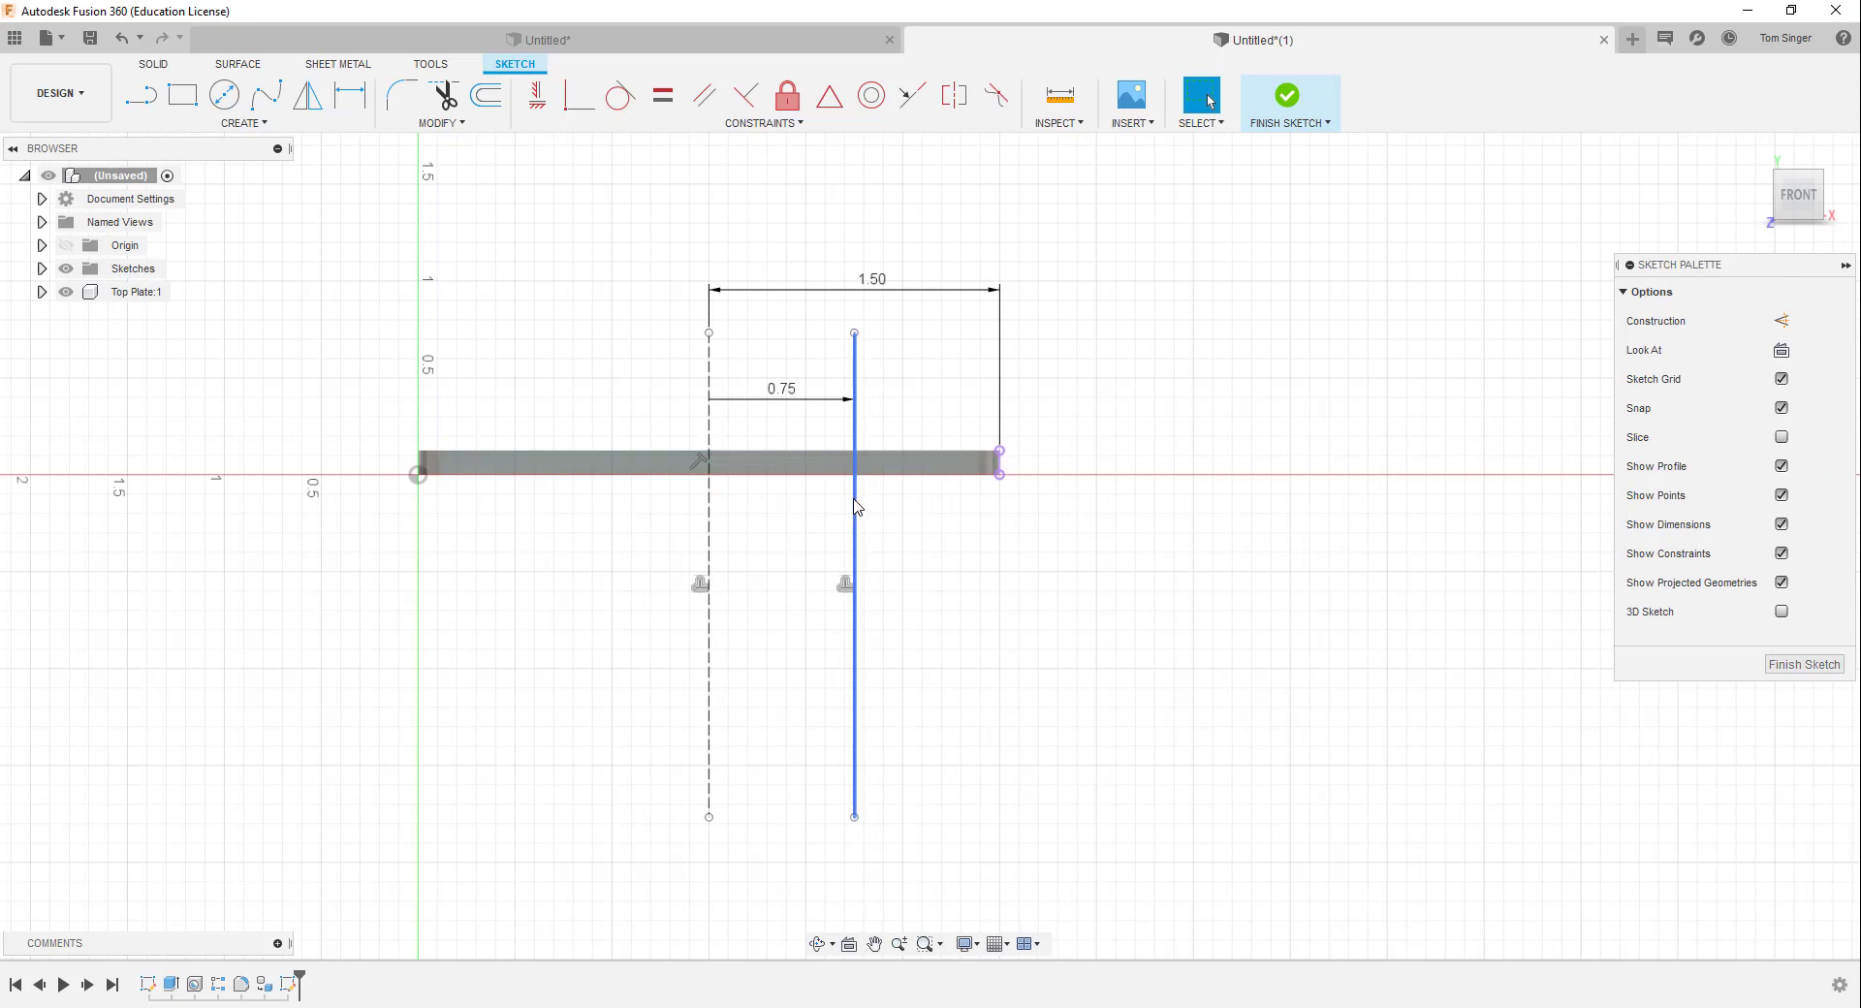
{"action": "right_click", "coordinate": [856, 503]}
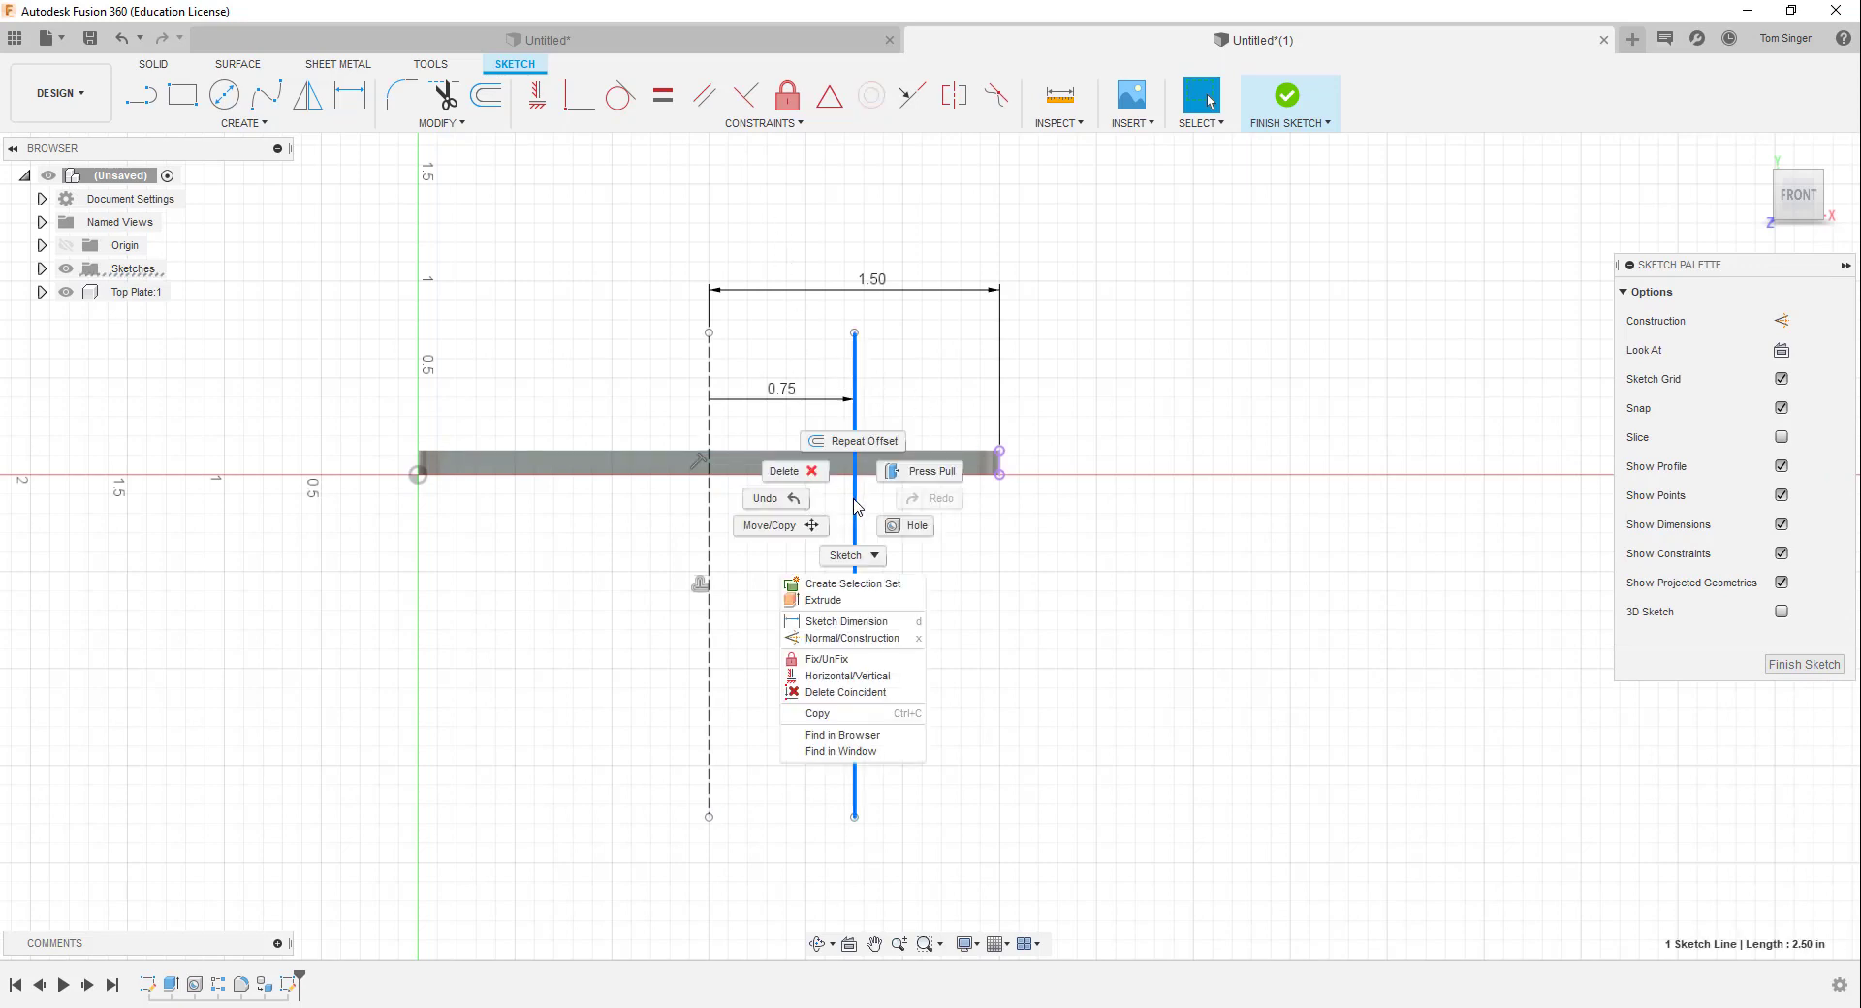
{"action": "left_click", "coordinate": [869, 640]}
{"action": "left_click", "coordinate": [968, 569]}
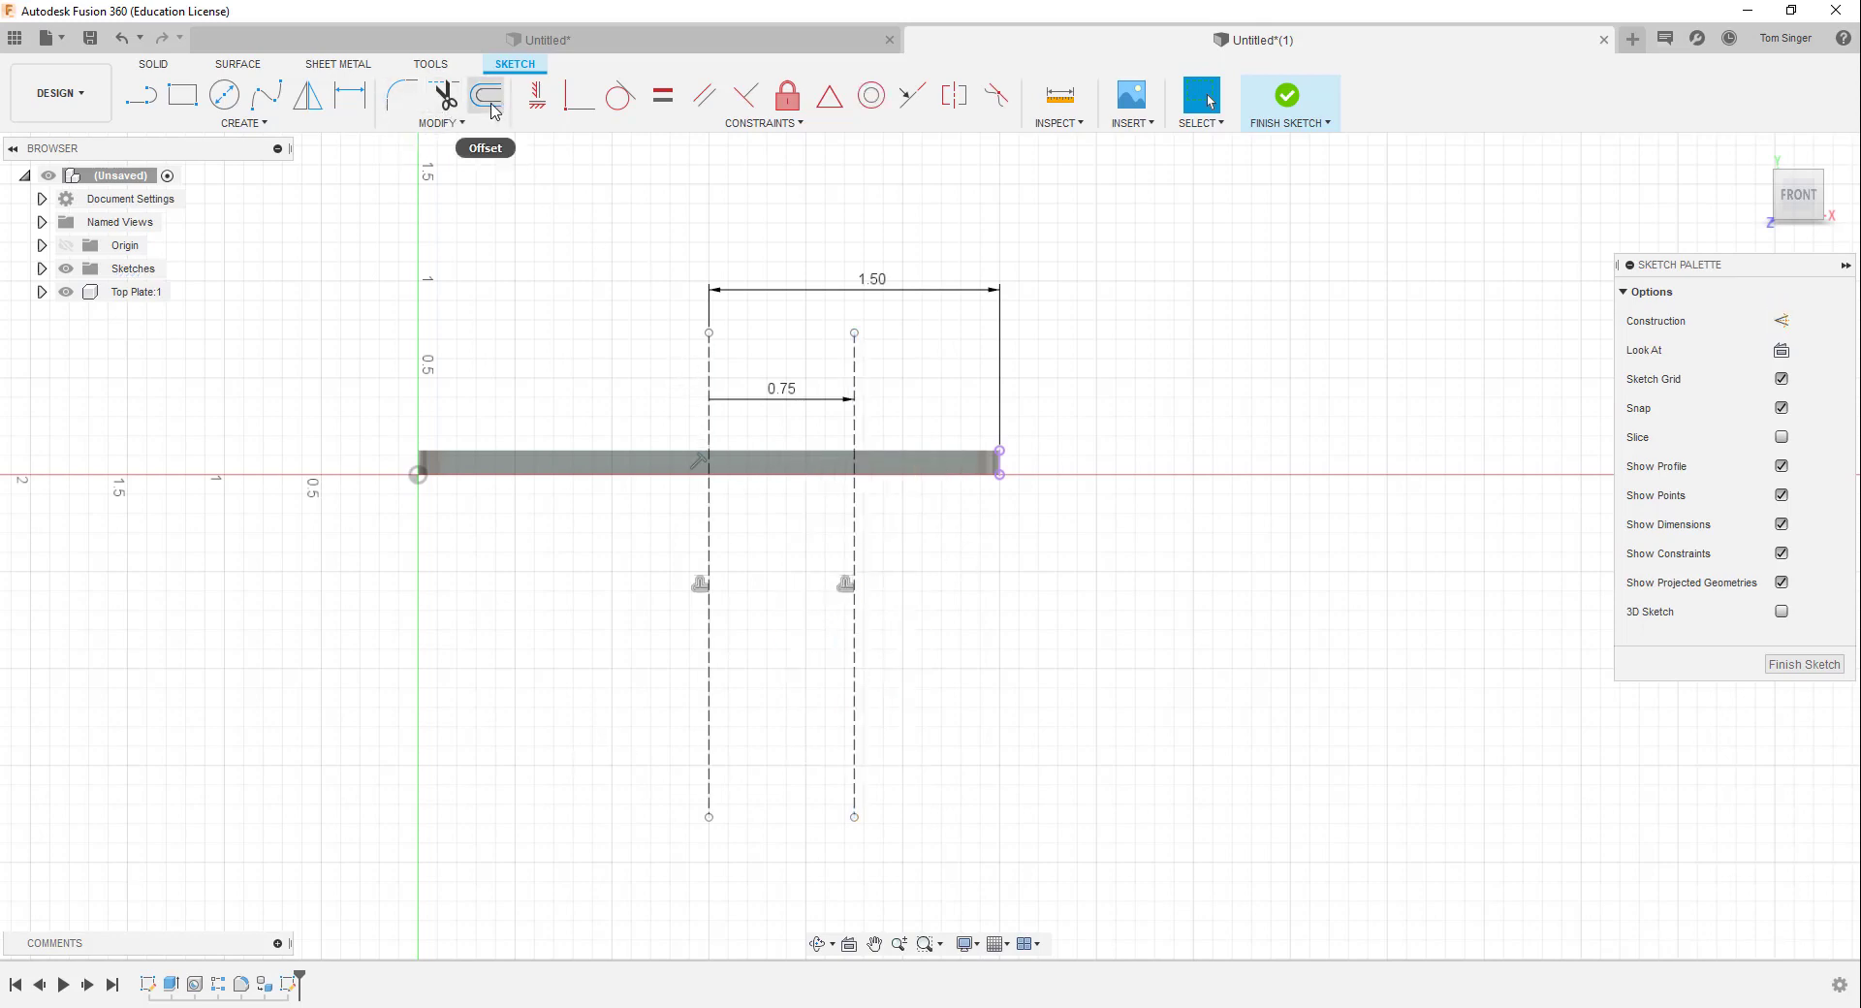
Offset the central construction line by 0.875 in towards the sketch origin
{"action": "left_click", "coordinate": [486, 97]}
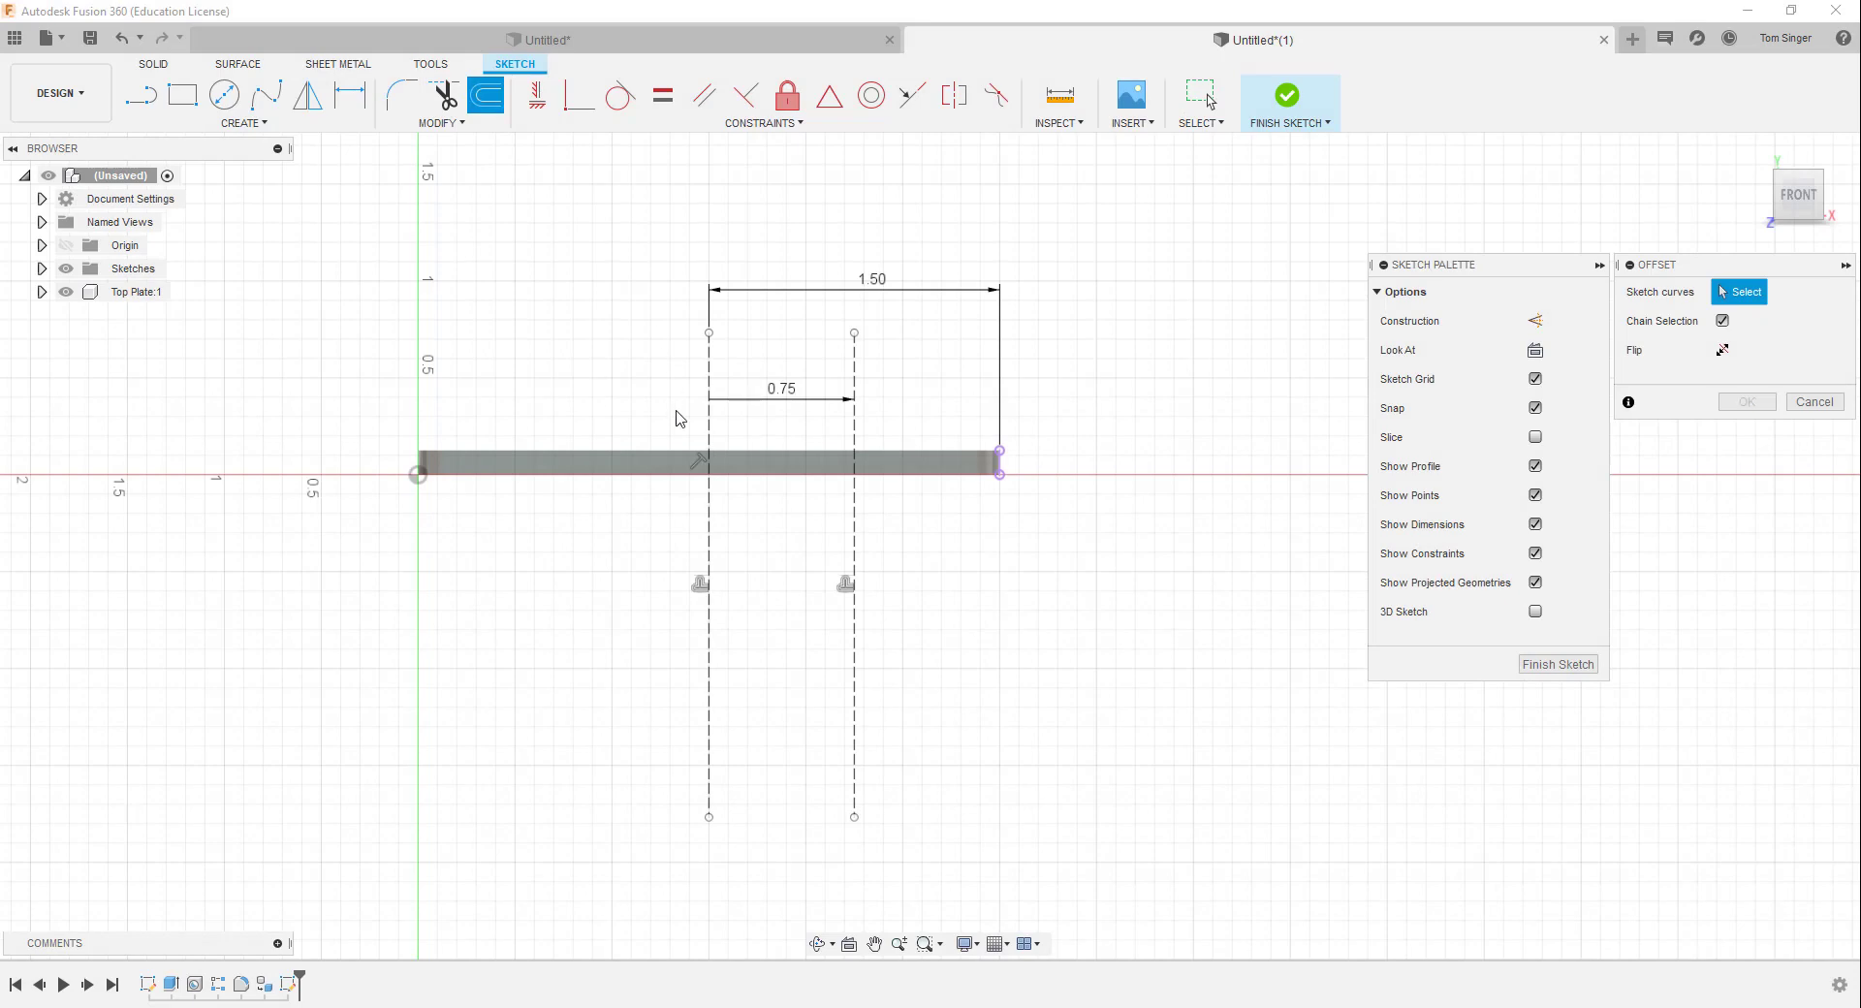
{"action": "left_click", "coordinate": [711, 558]}
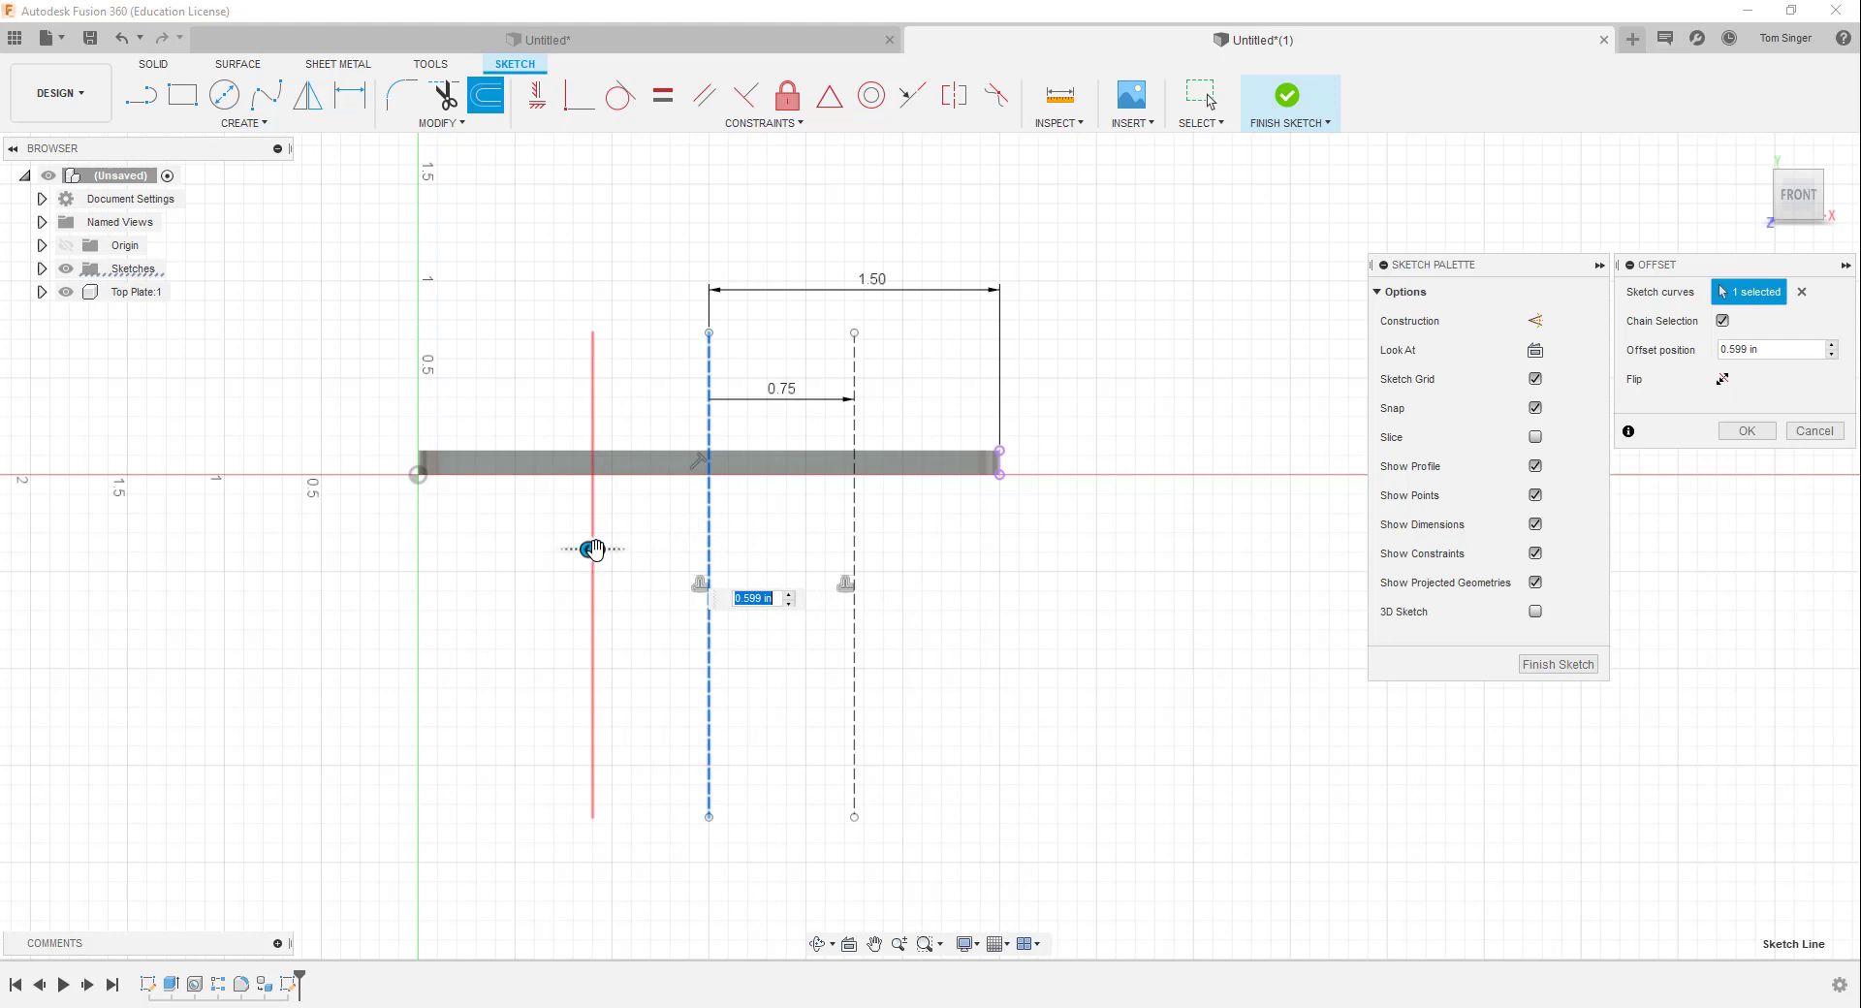
{"action": "type", "text": ".875"}
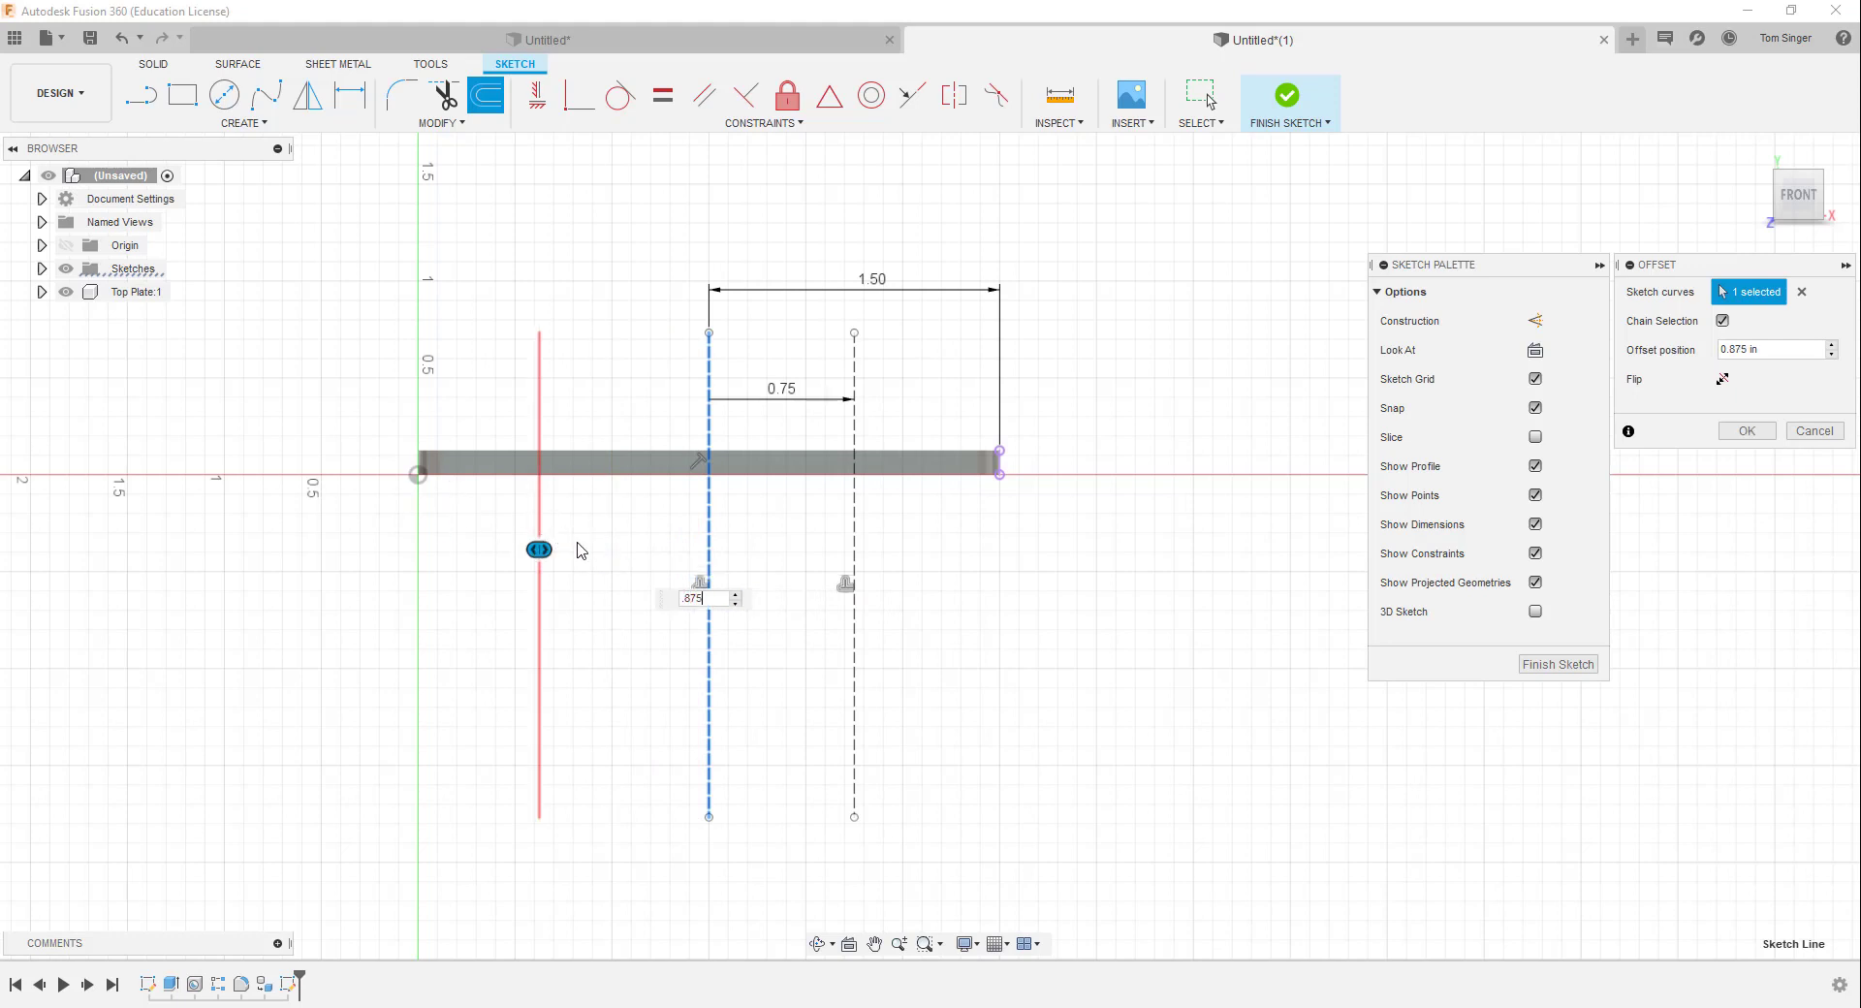
{"action": "key", "text": "Return"}
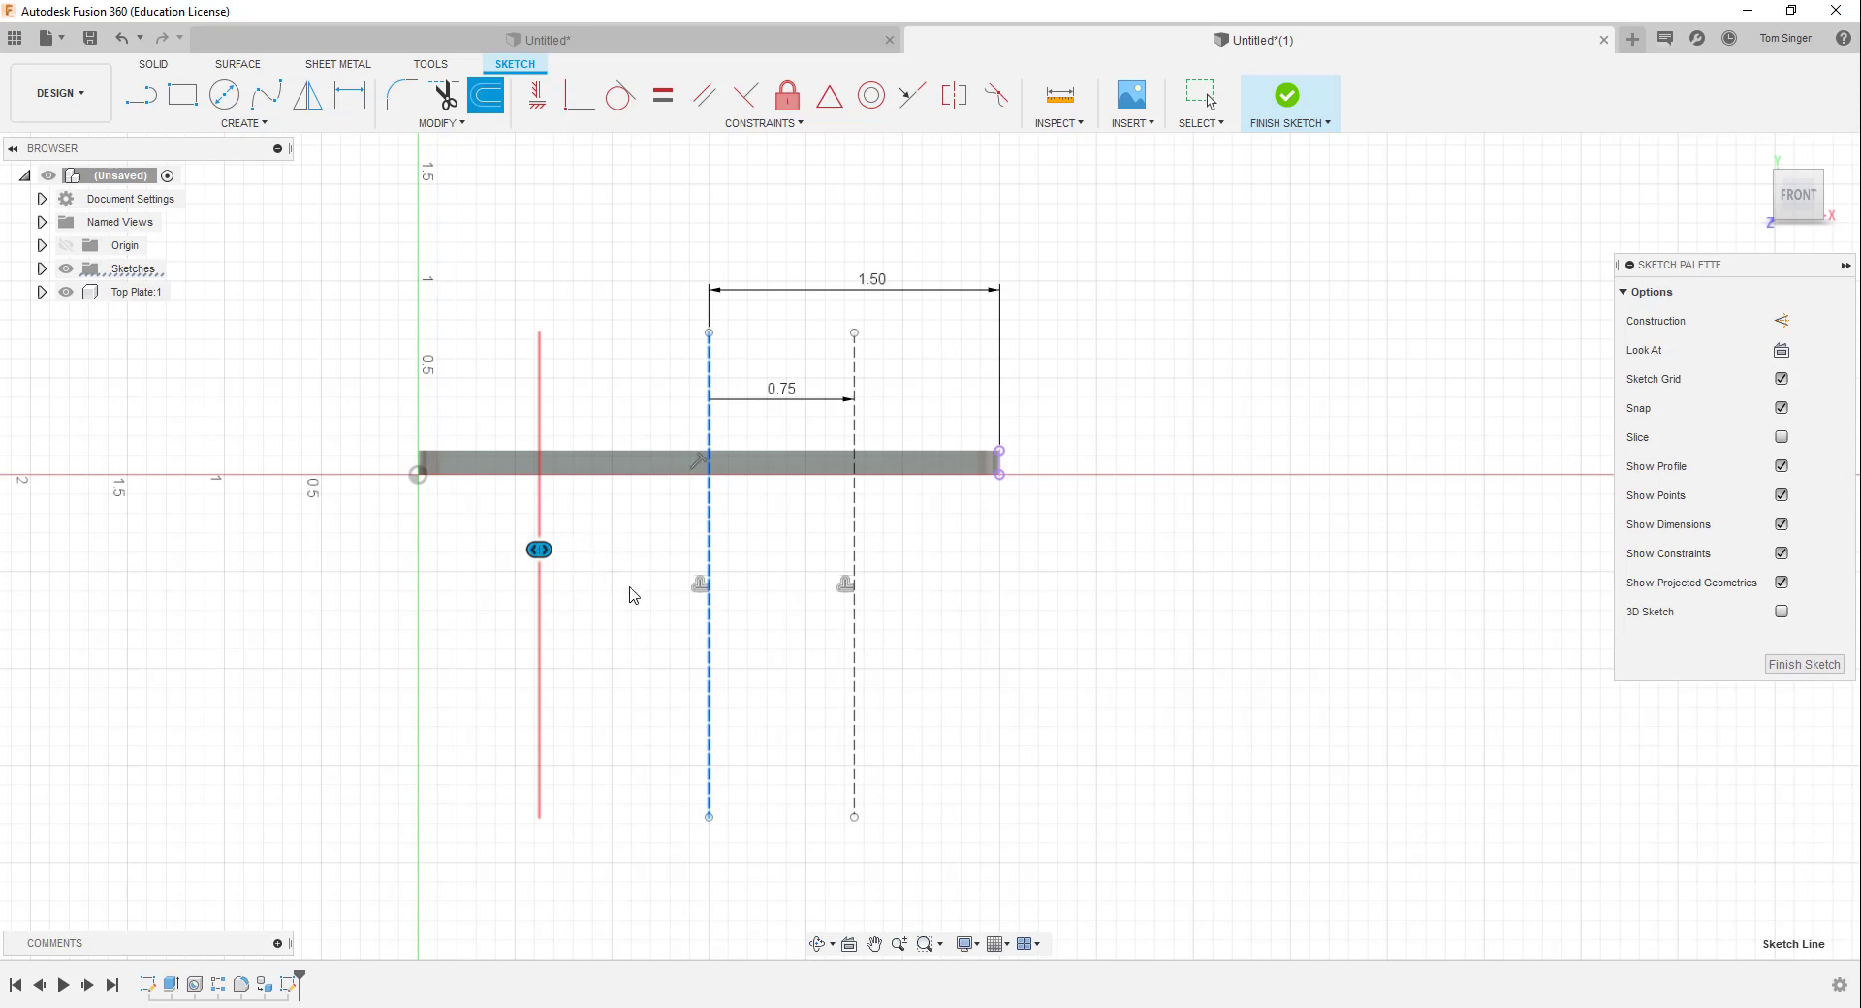
Convert the 0.875 in offset line to a construction line
{"action": "left_click", "coordinate": [541, 528]}
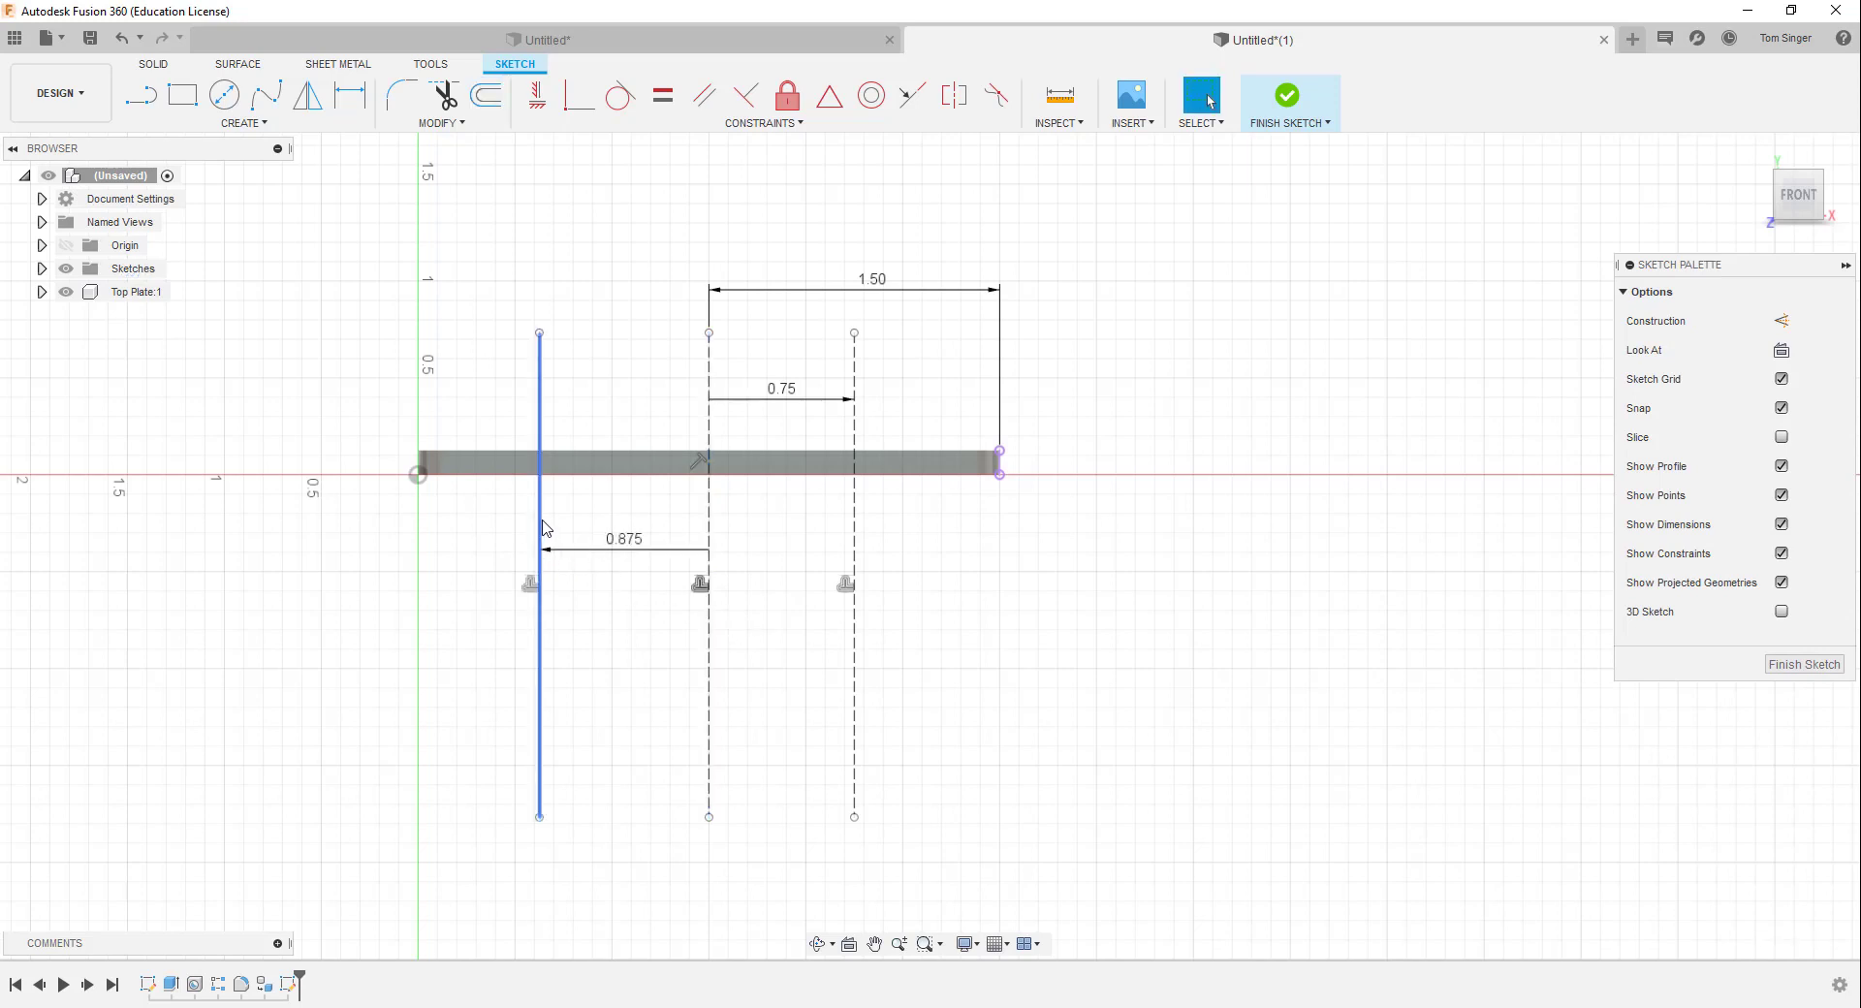
{"action": "right_click", "coordinate": [543, 529]}
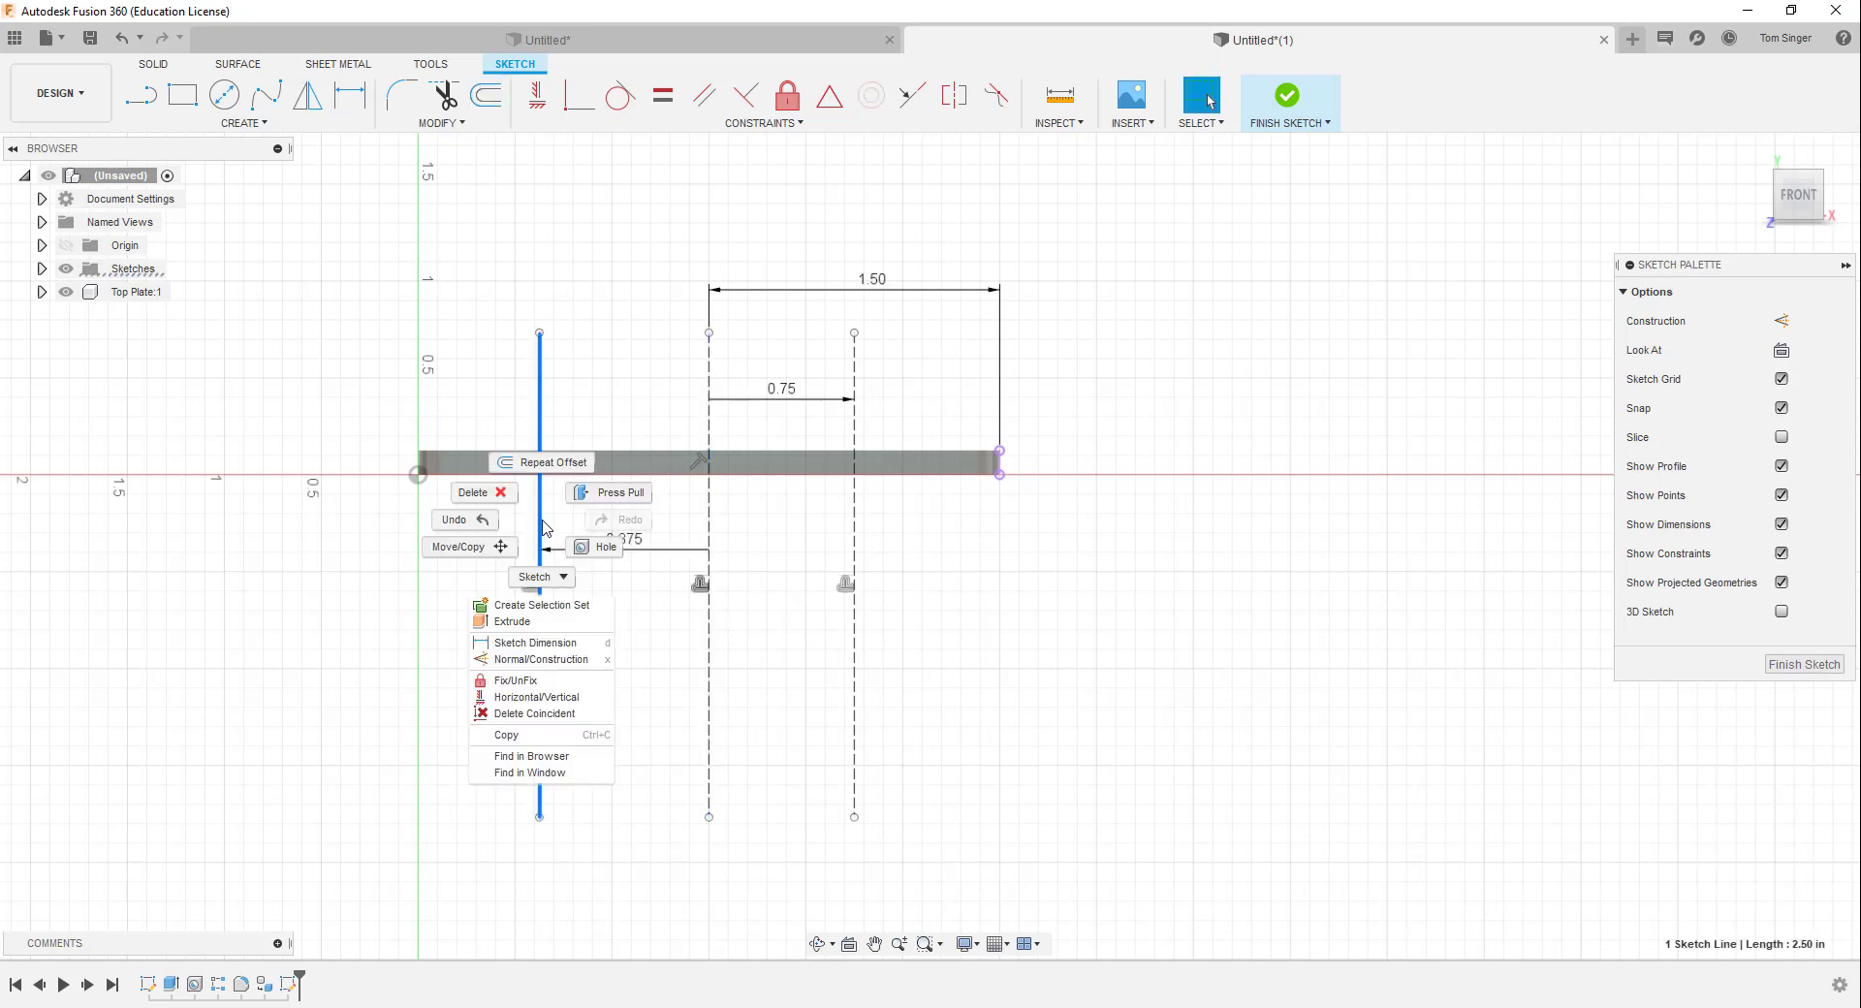
{"action": "left_click", "coordinate": [554, 667]}
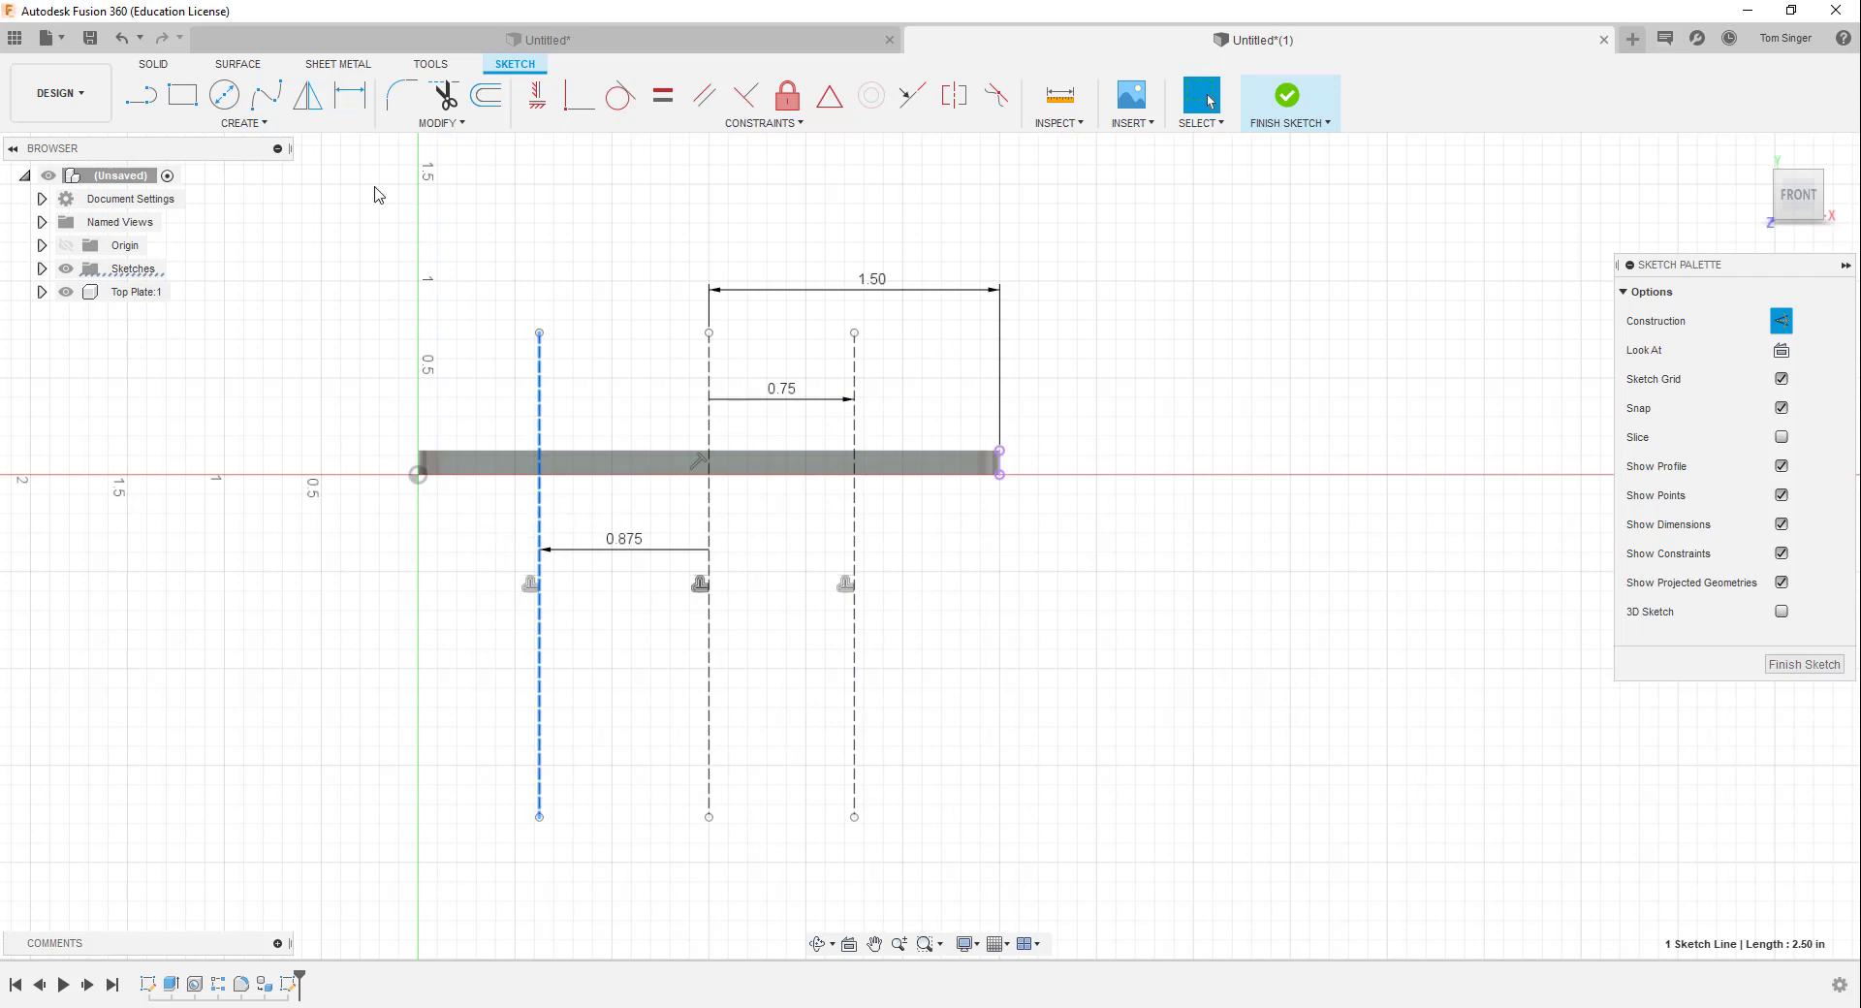
Offset the central construction line by 1.0 in towards the sketch origin and convert the new line to construction
{"action": "left_click", "coordinate": [492, 103]}
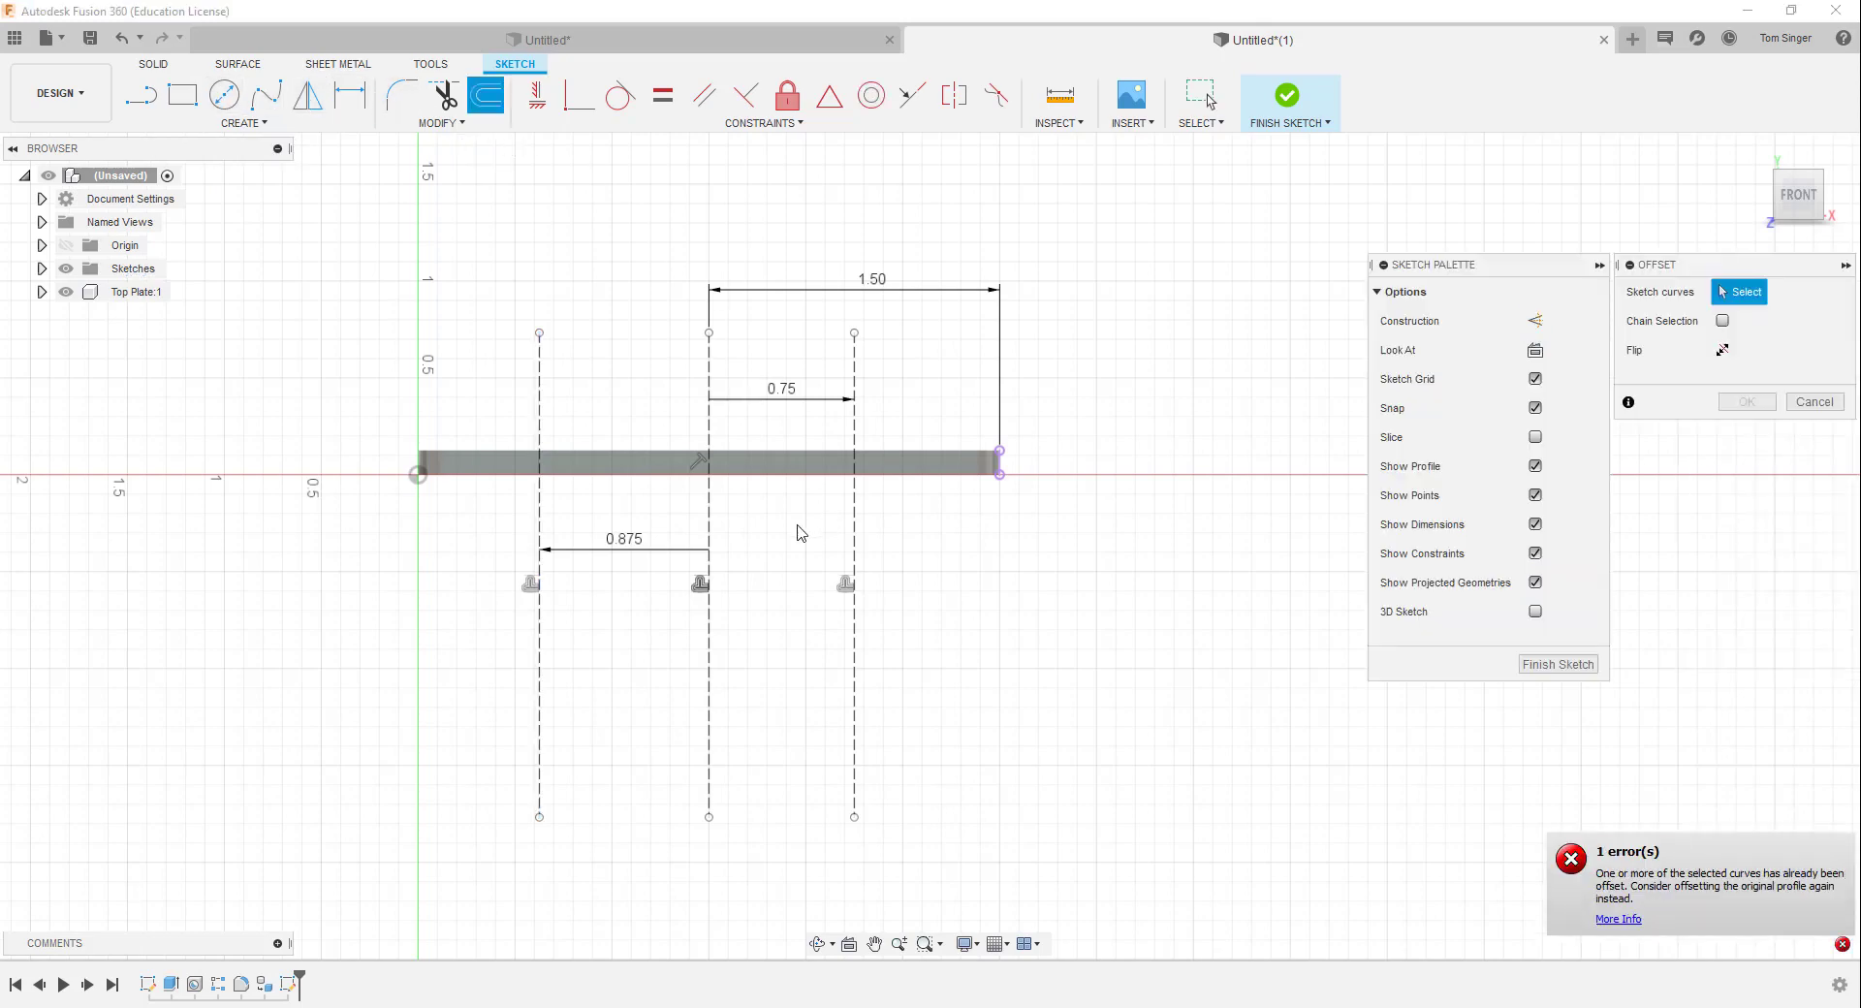
{"action": "left_click", "coordinate": [709, 524]}
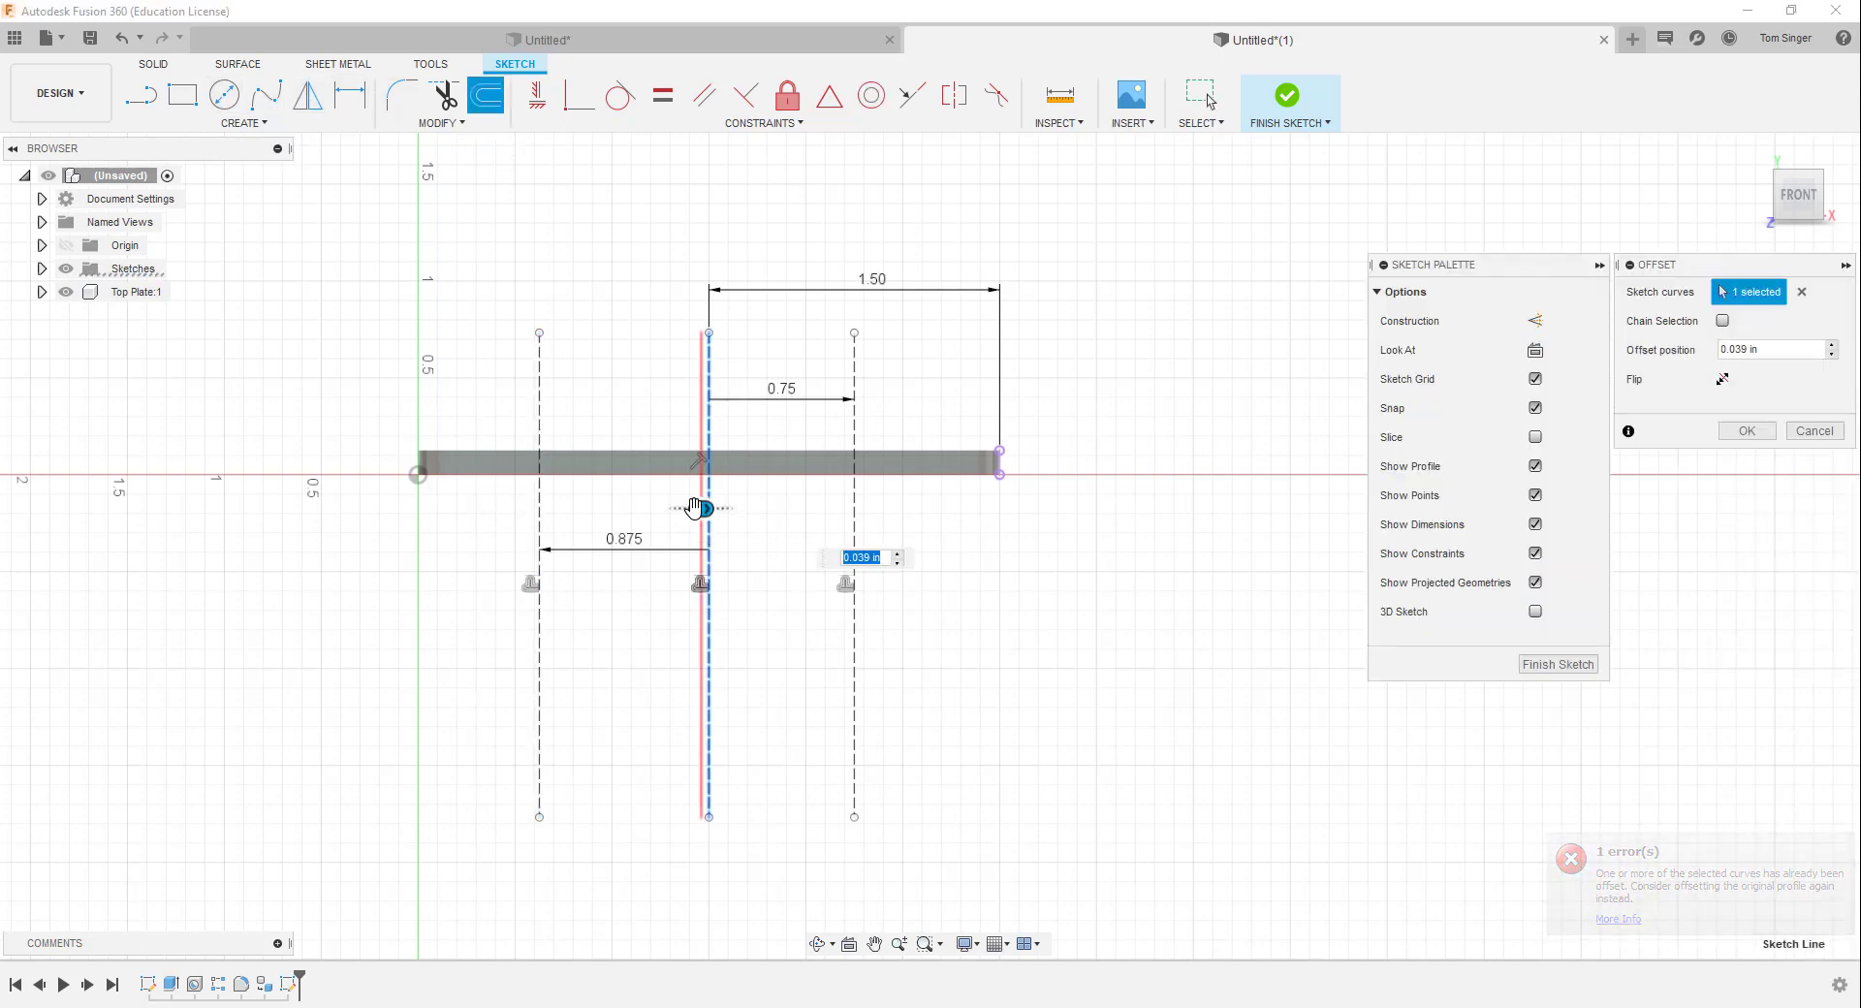
{"action": "left_click_drag", "start_coordinate": [701, 510], "coordinate": [509, 511]}
{"action": "type", "text": "1.0"}
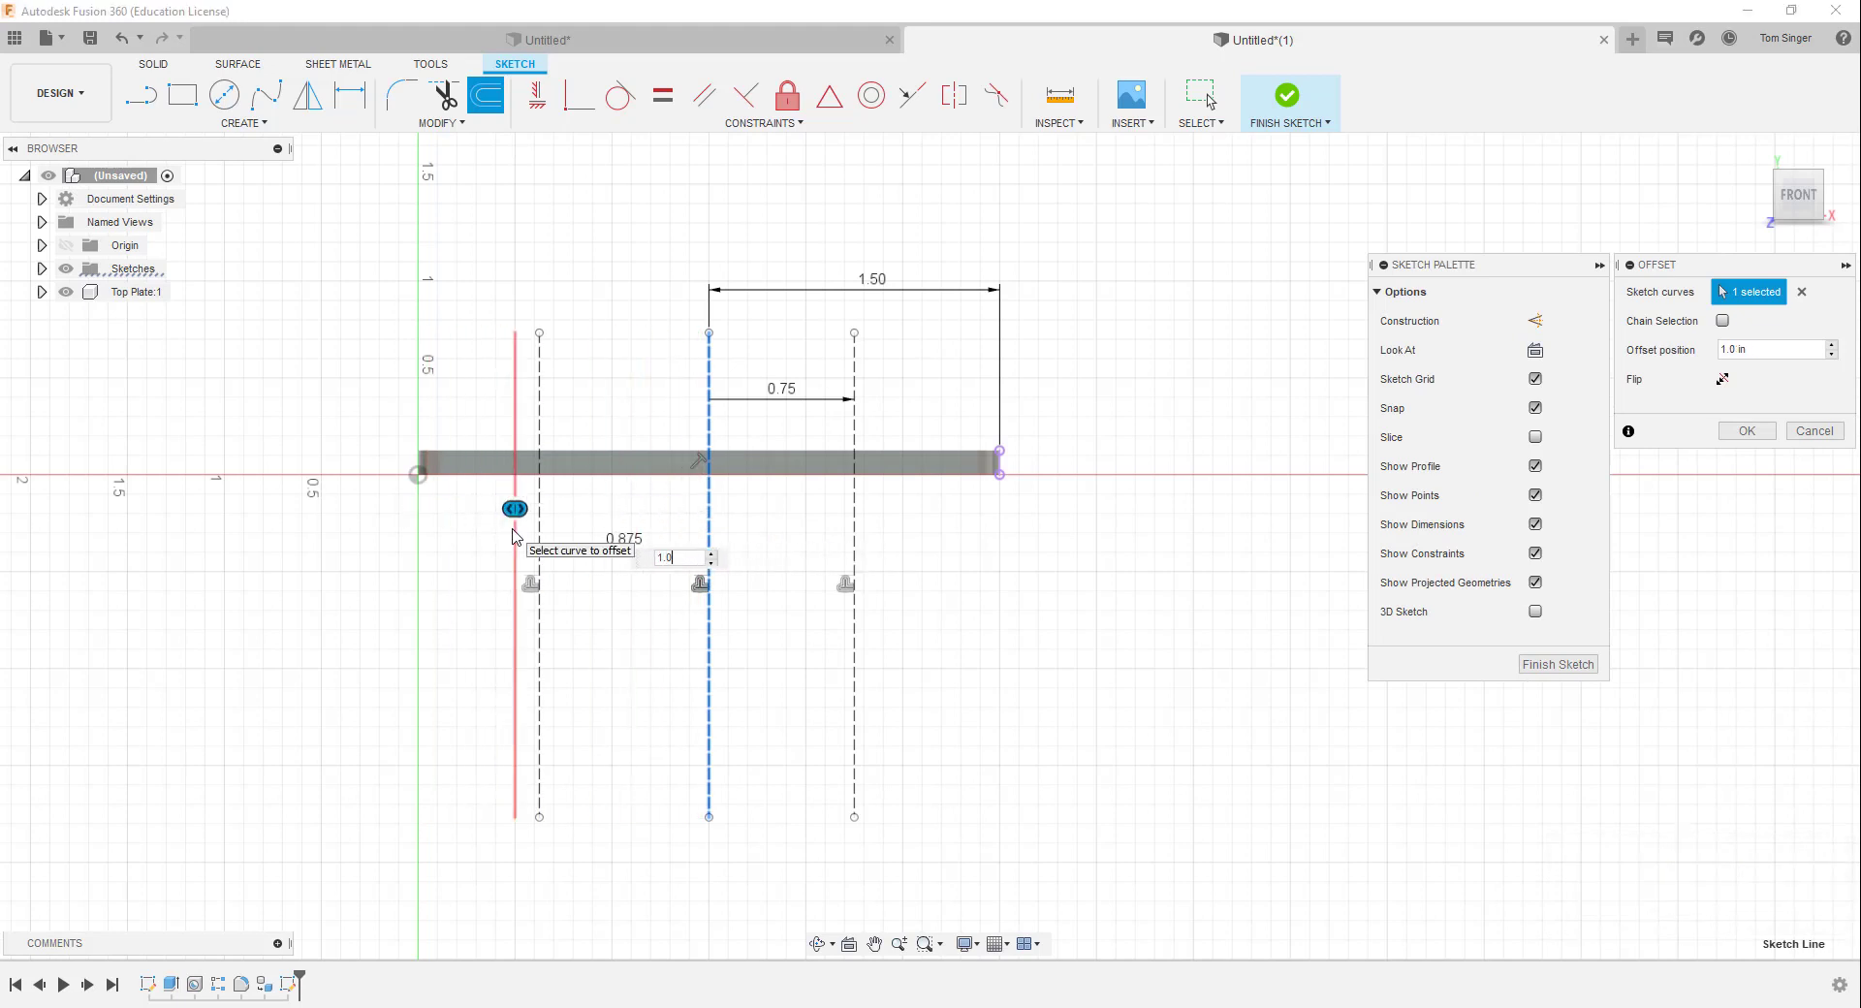
{"action": "key", "text": "Return"}
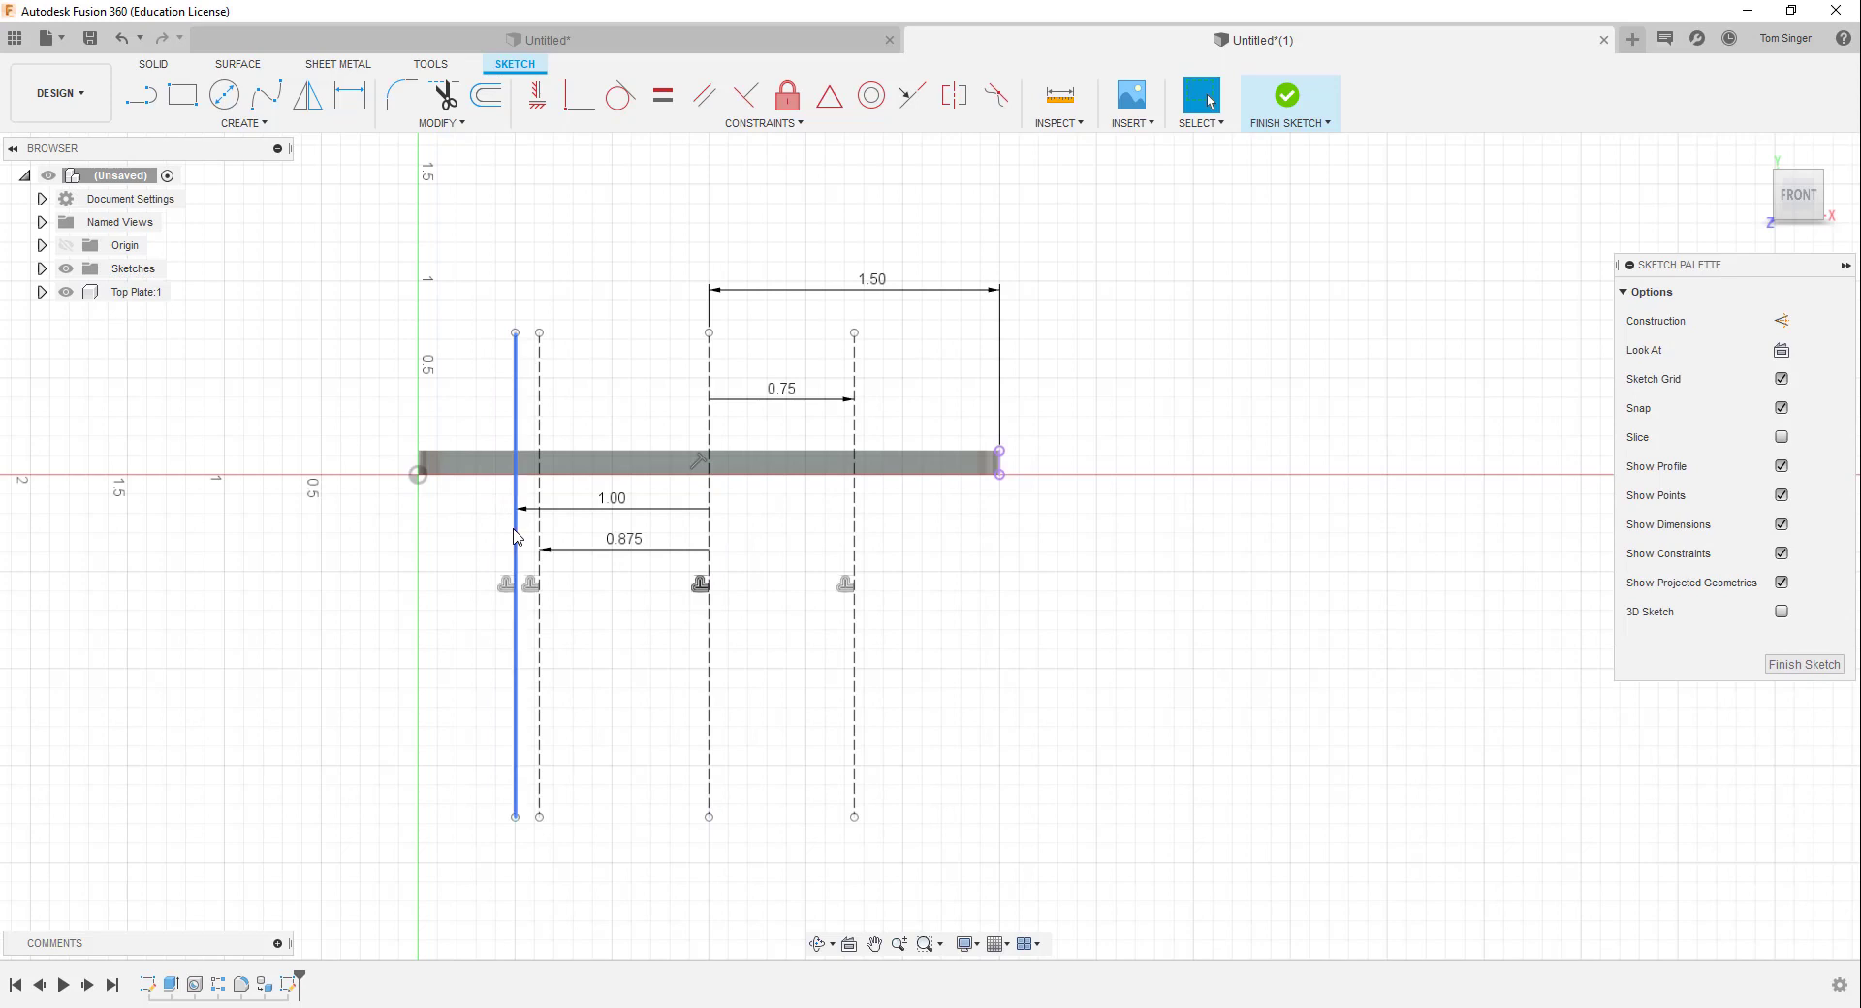
{"action": "right_click", "coordinate": [515, 537]}
{"action": "left_click", "coordinate": [511, 668]}
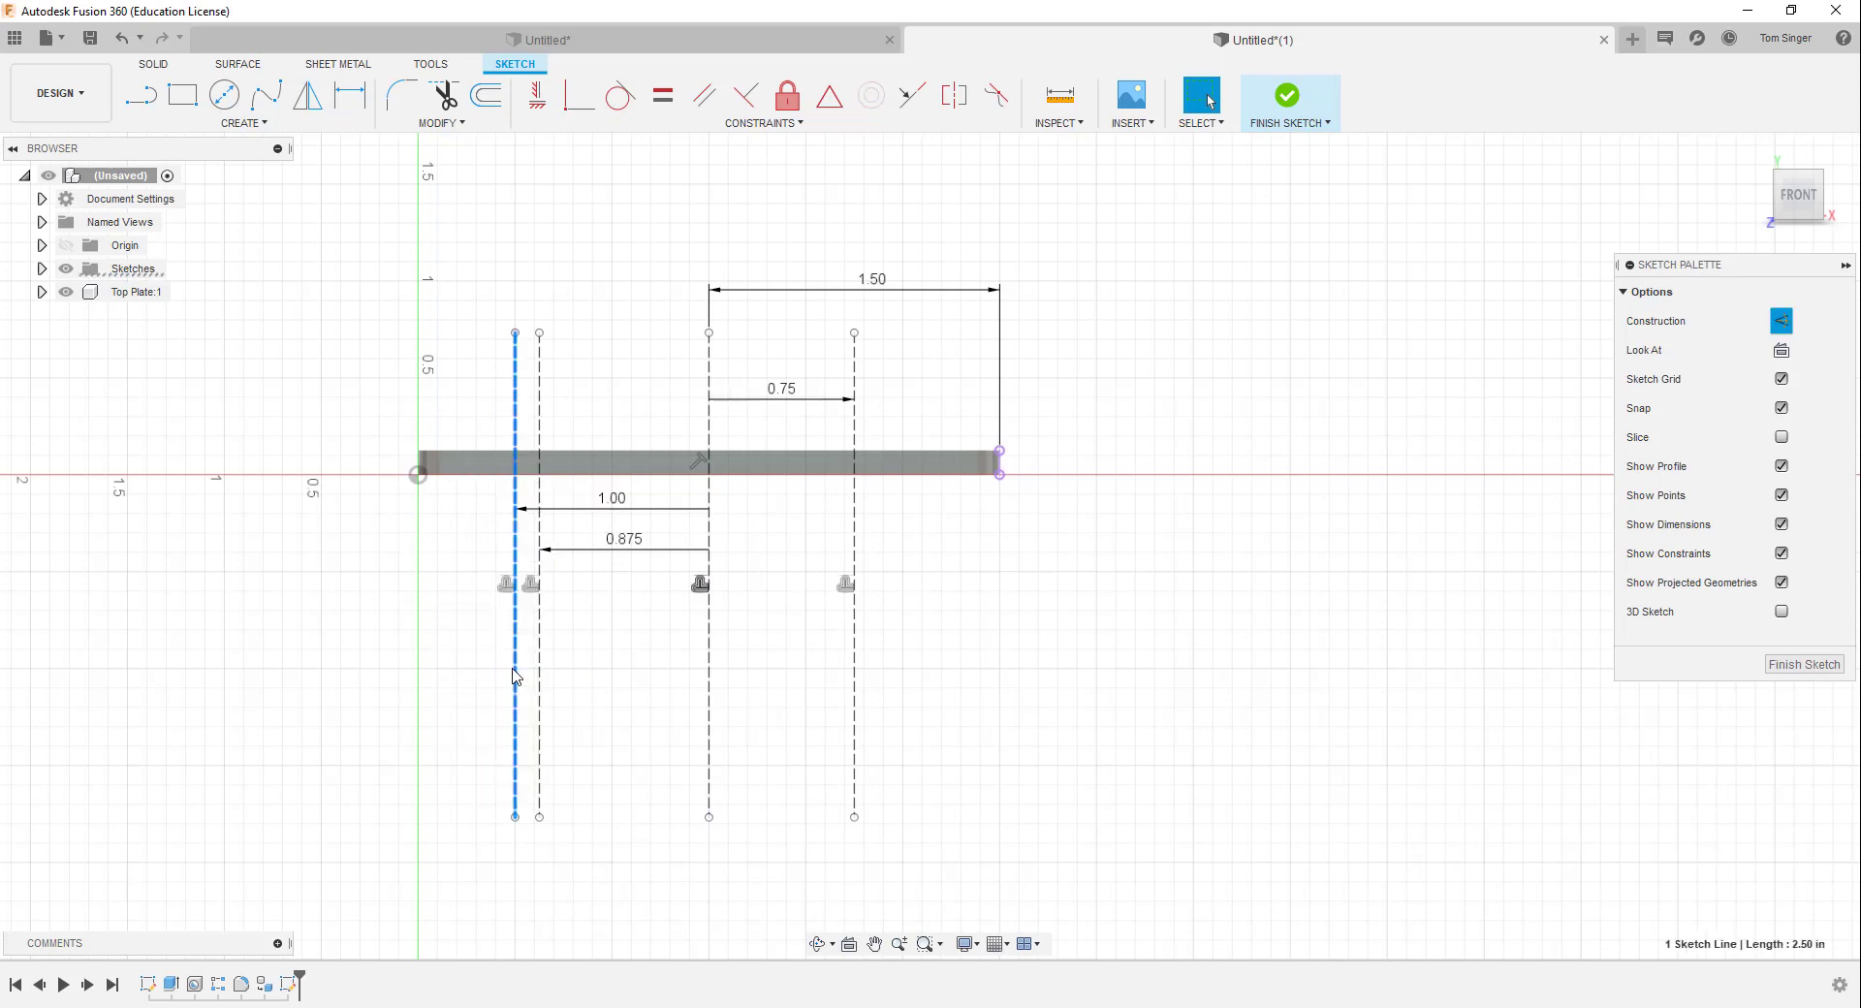
Draw a horizontal line about 2.675 in long just below the plate, crossing all the vertical construction lines
{"action": "left_click", "coordinate": [140, 94]}
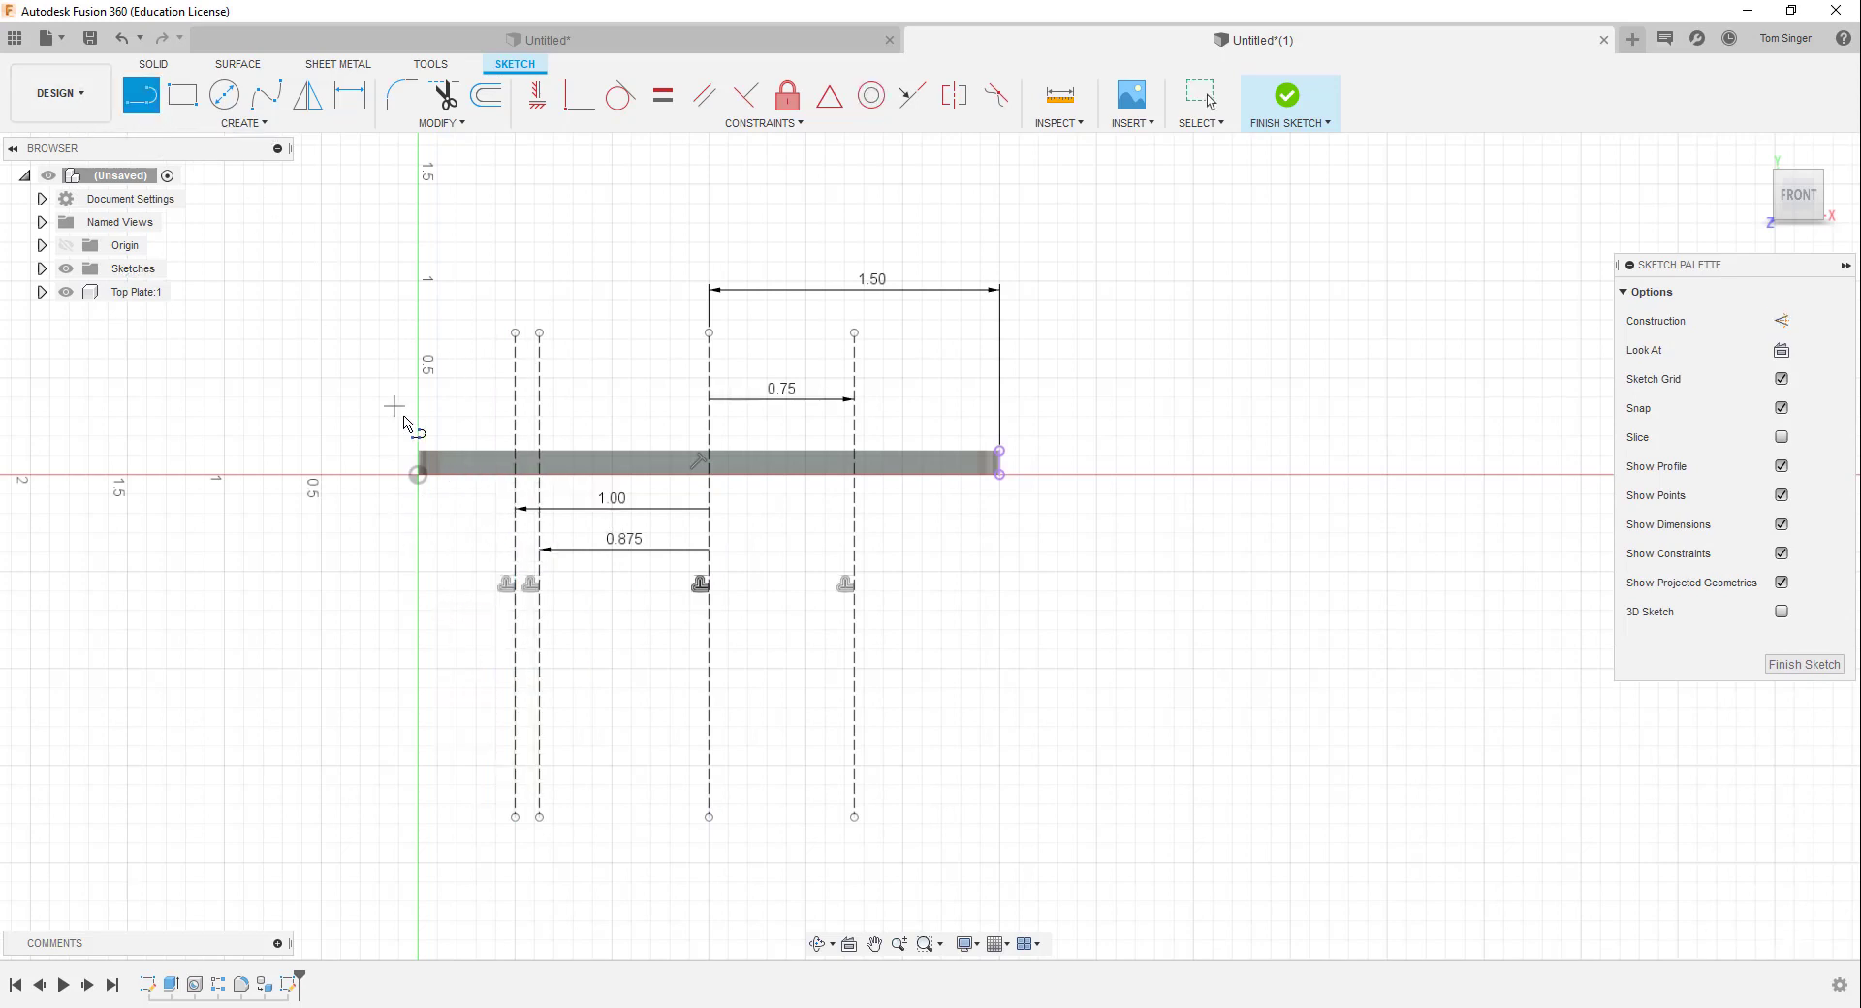
{"action": "left_click", "coordinate": [441, 525]}
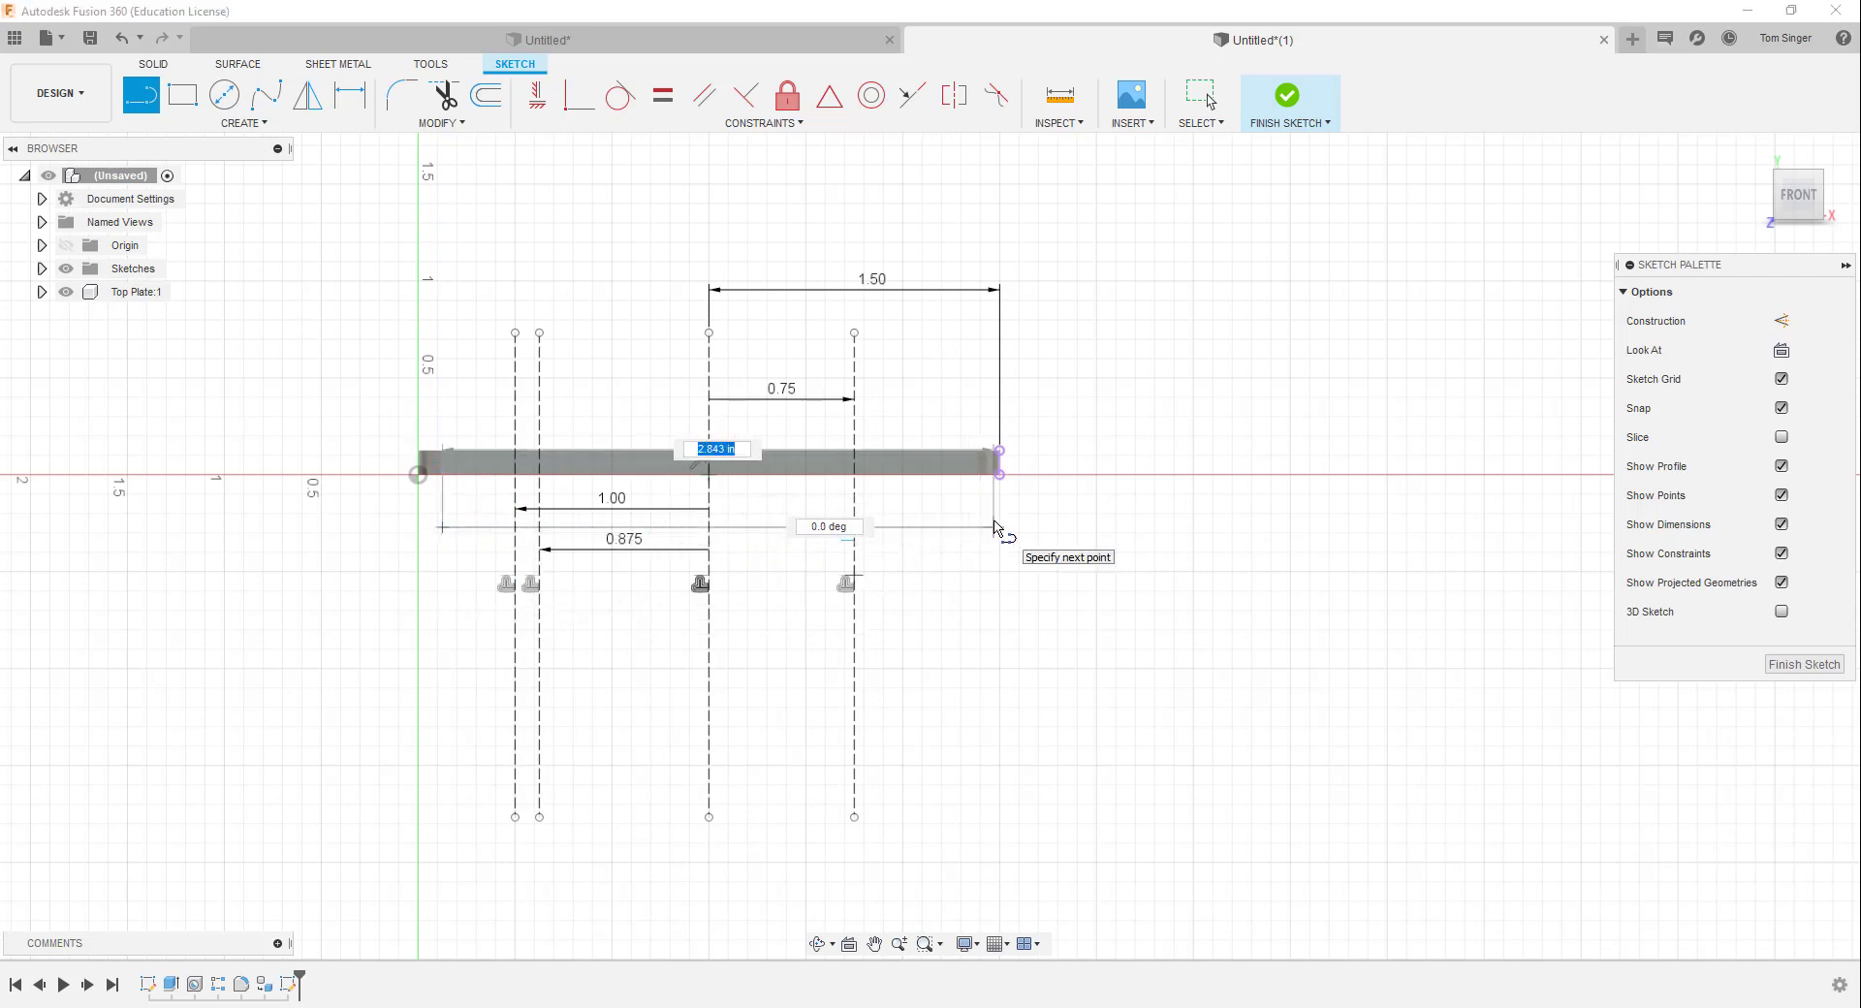
{"action": "left_click", "coordinate": [960, 528]}
{"action": "right_click", "coordinate": [1077, 557]}
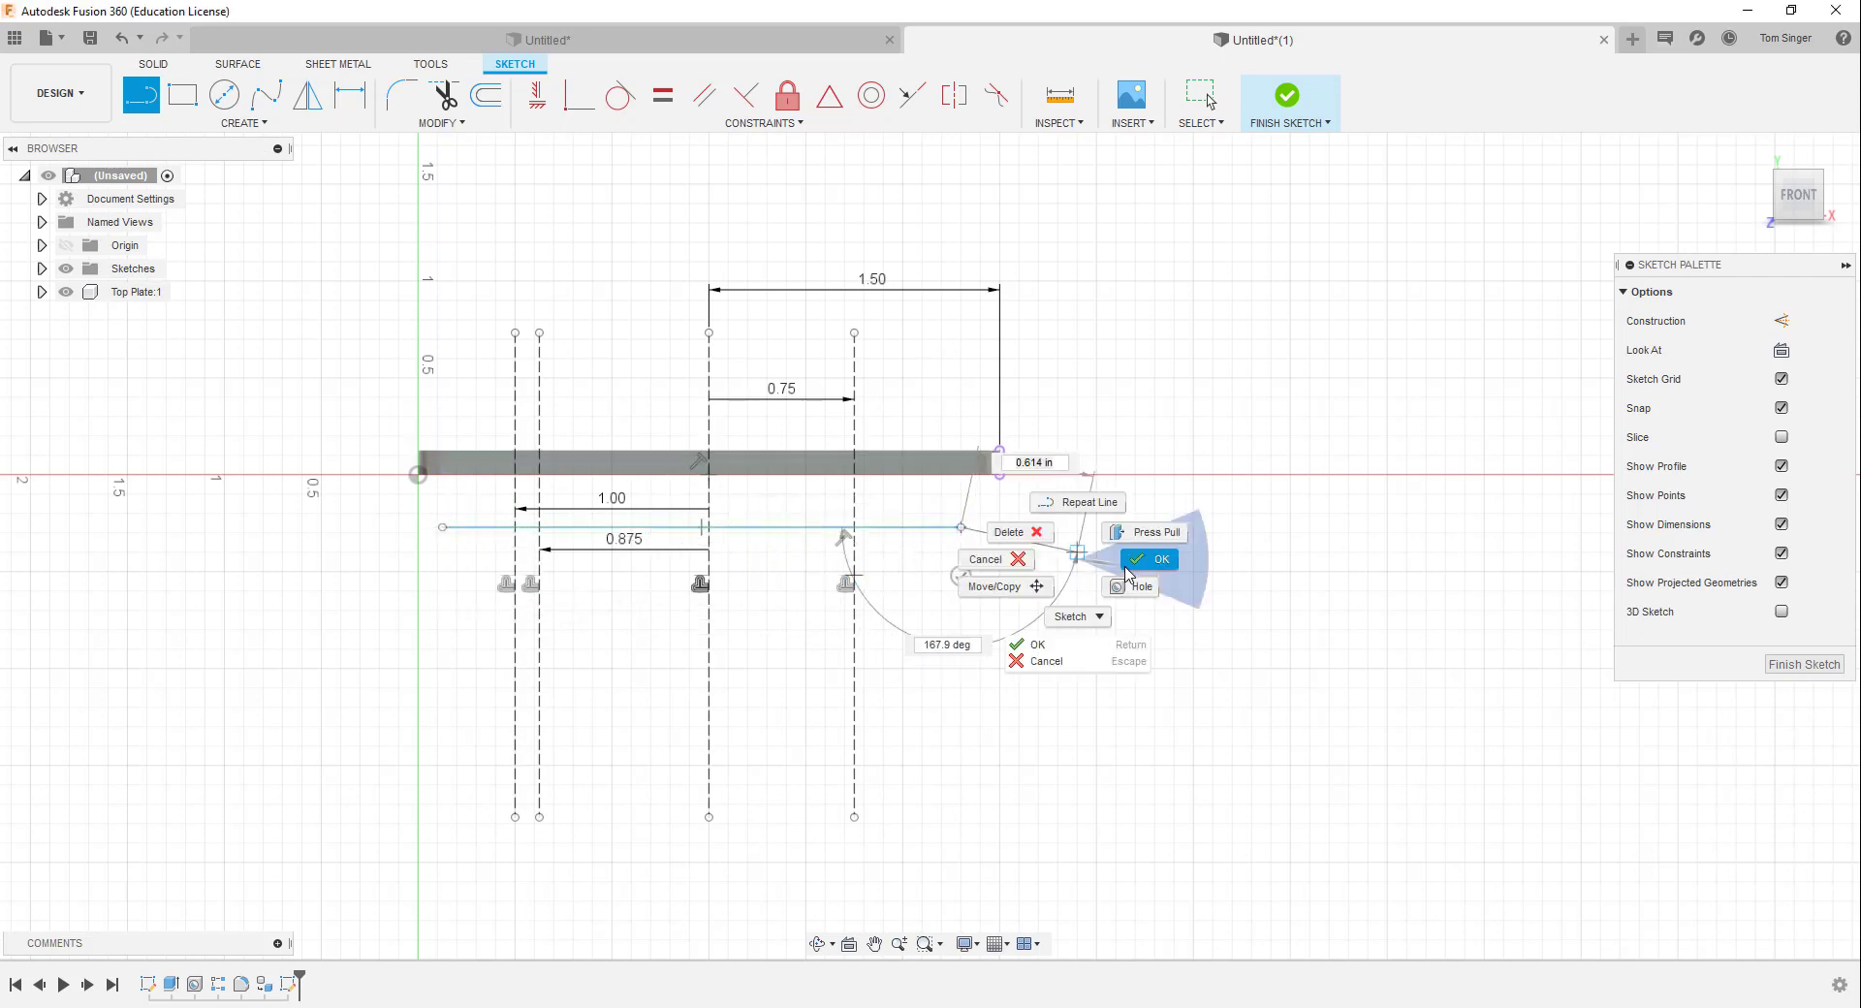
{"action": "left_click", "coordinate": [1149, 570]}
Convert the horizontal line below the plate to a construction line and clear the selection
{"action": "left_click", "coordinate": [902, 528]}
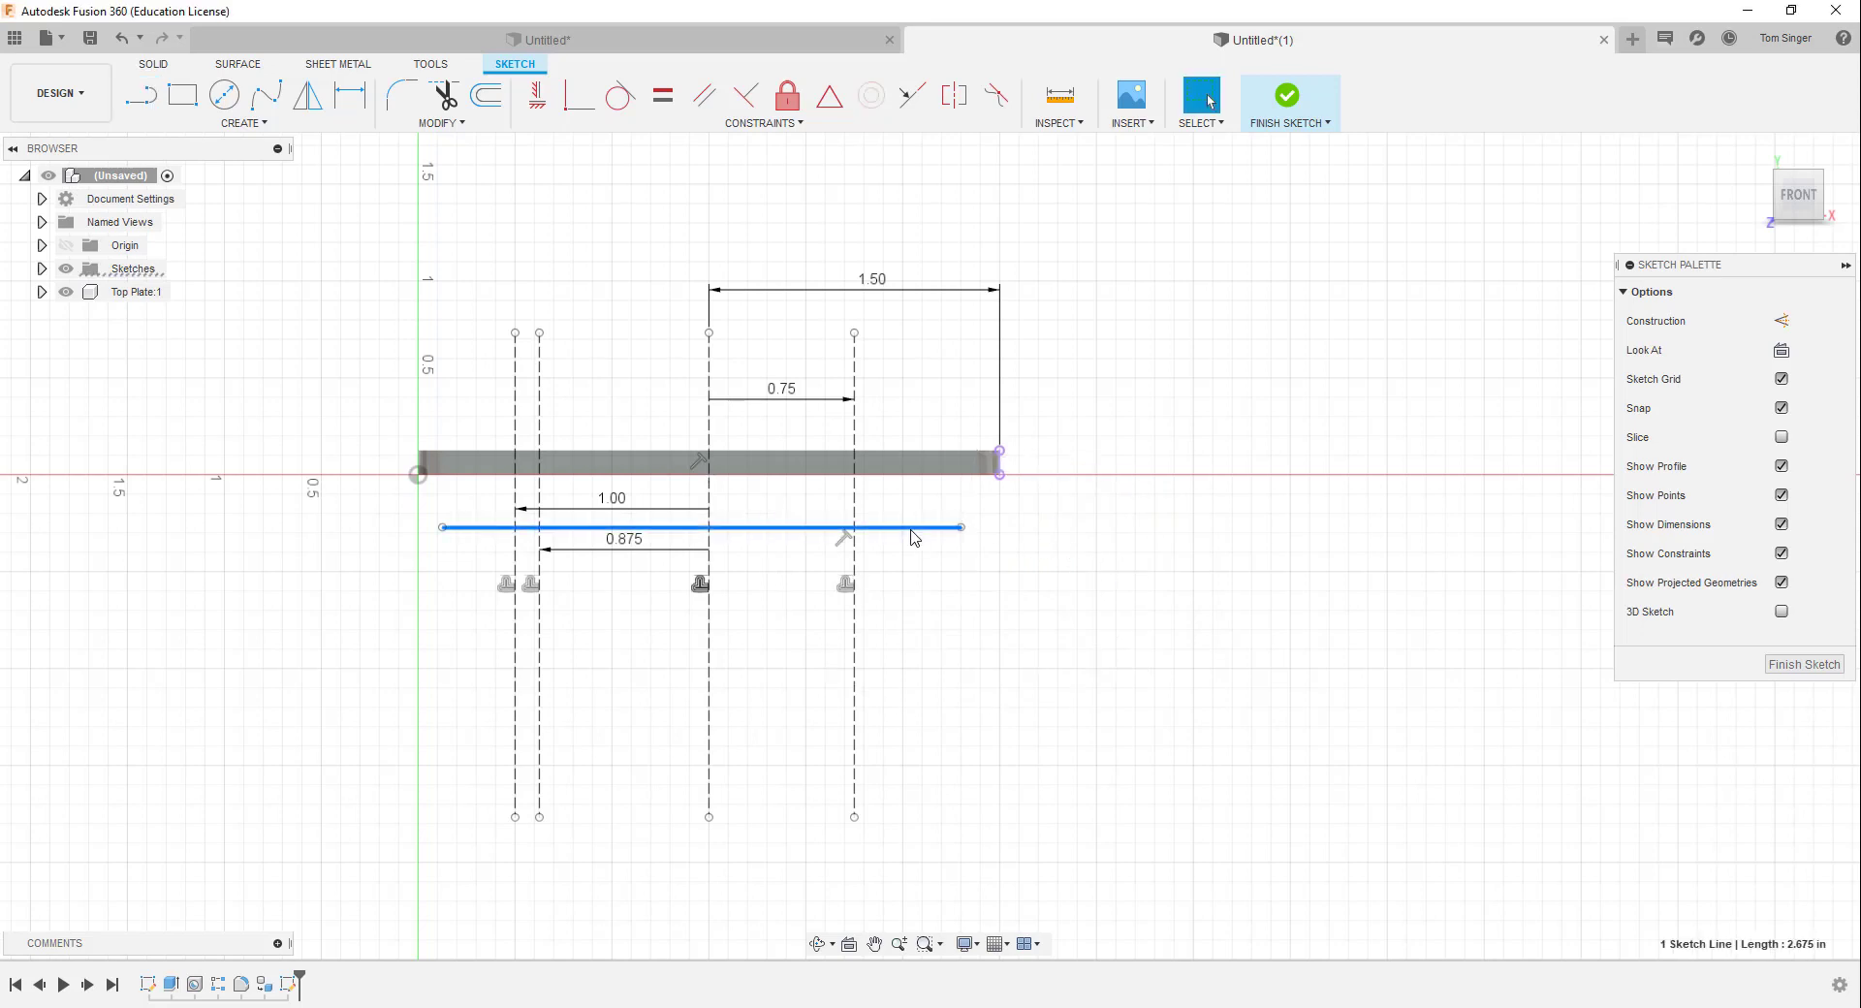
{"action": "right_click", "coordinate": [902, 528]}
{"action": "left_click", "coordinate": [931, 669]}
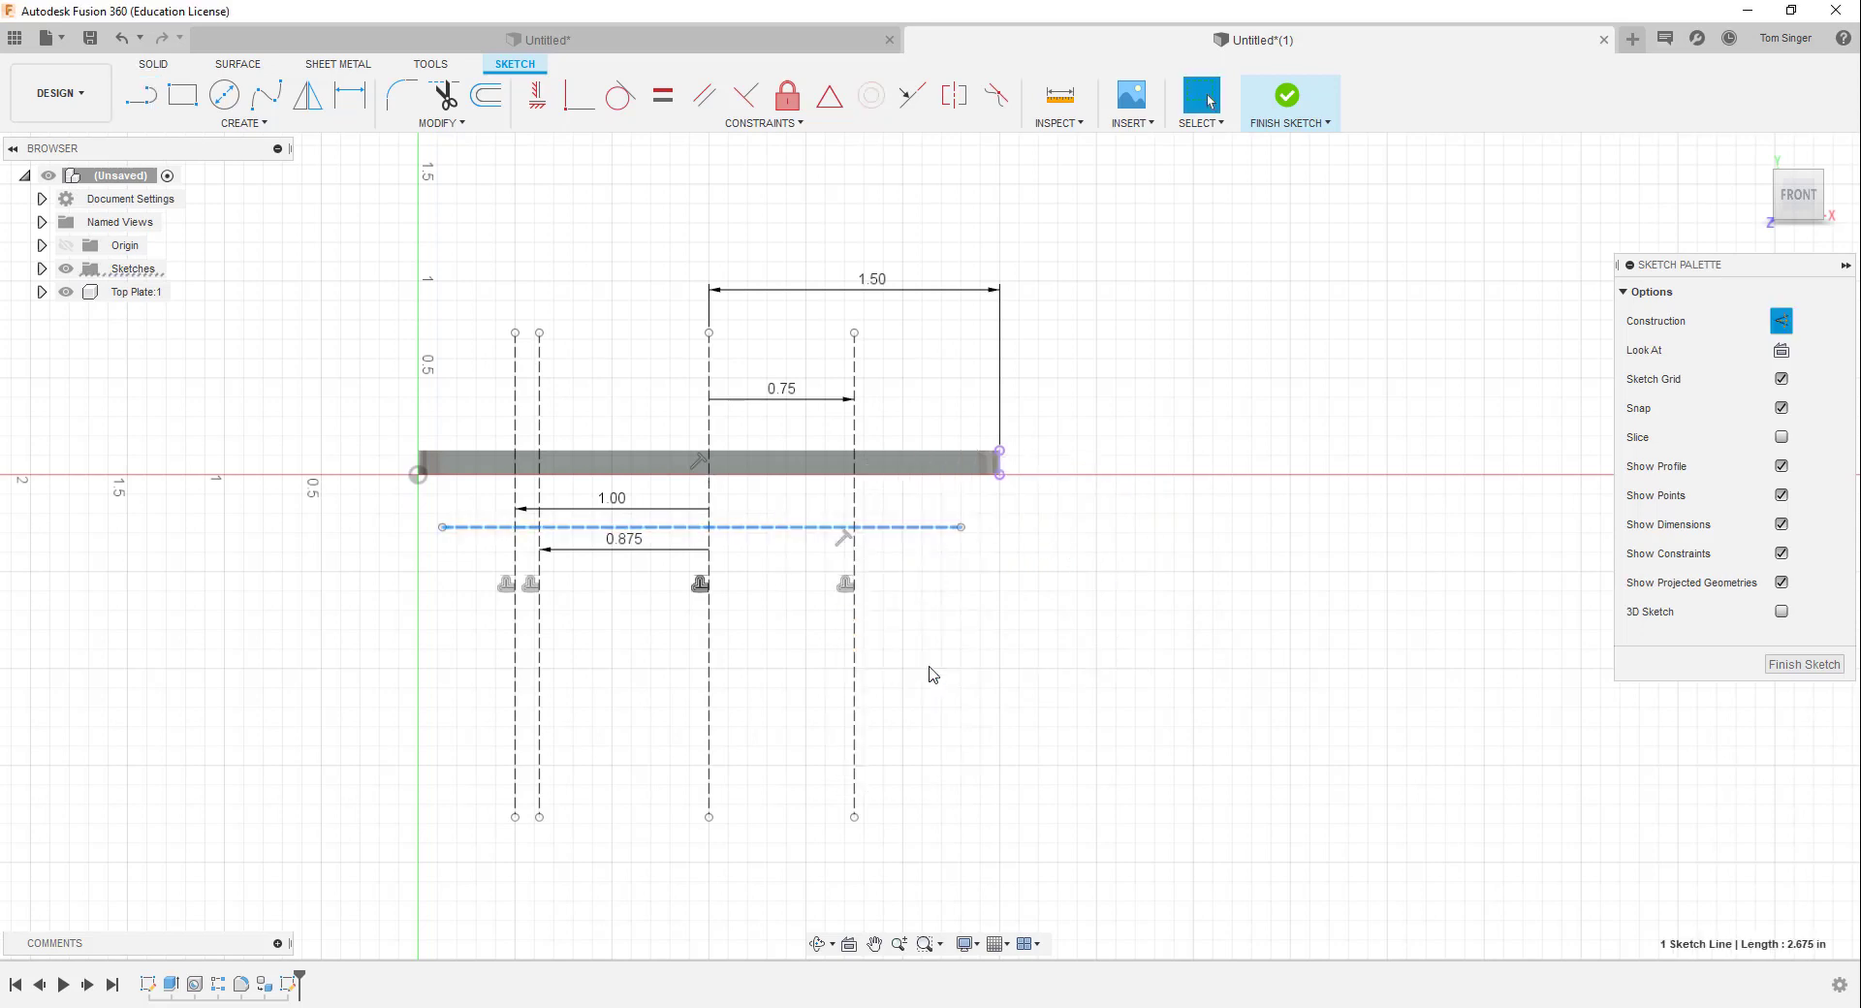
{"action": "left_click", "coordinate": [673, 315]}
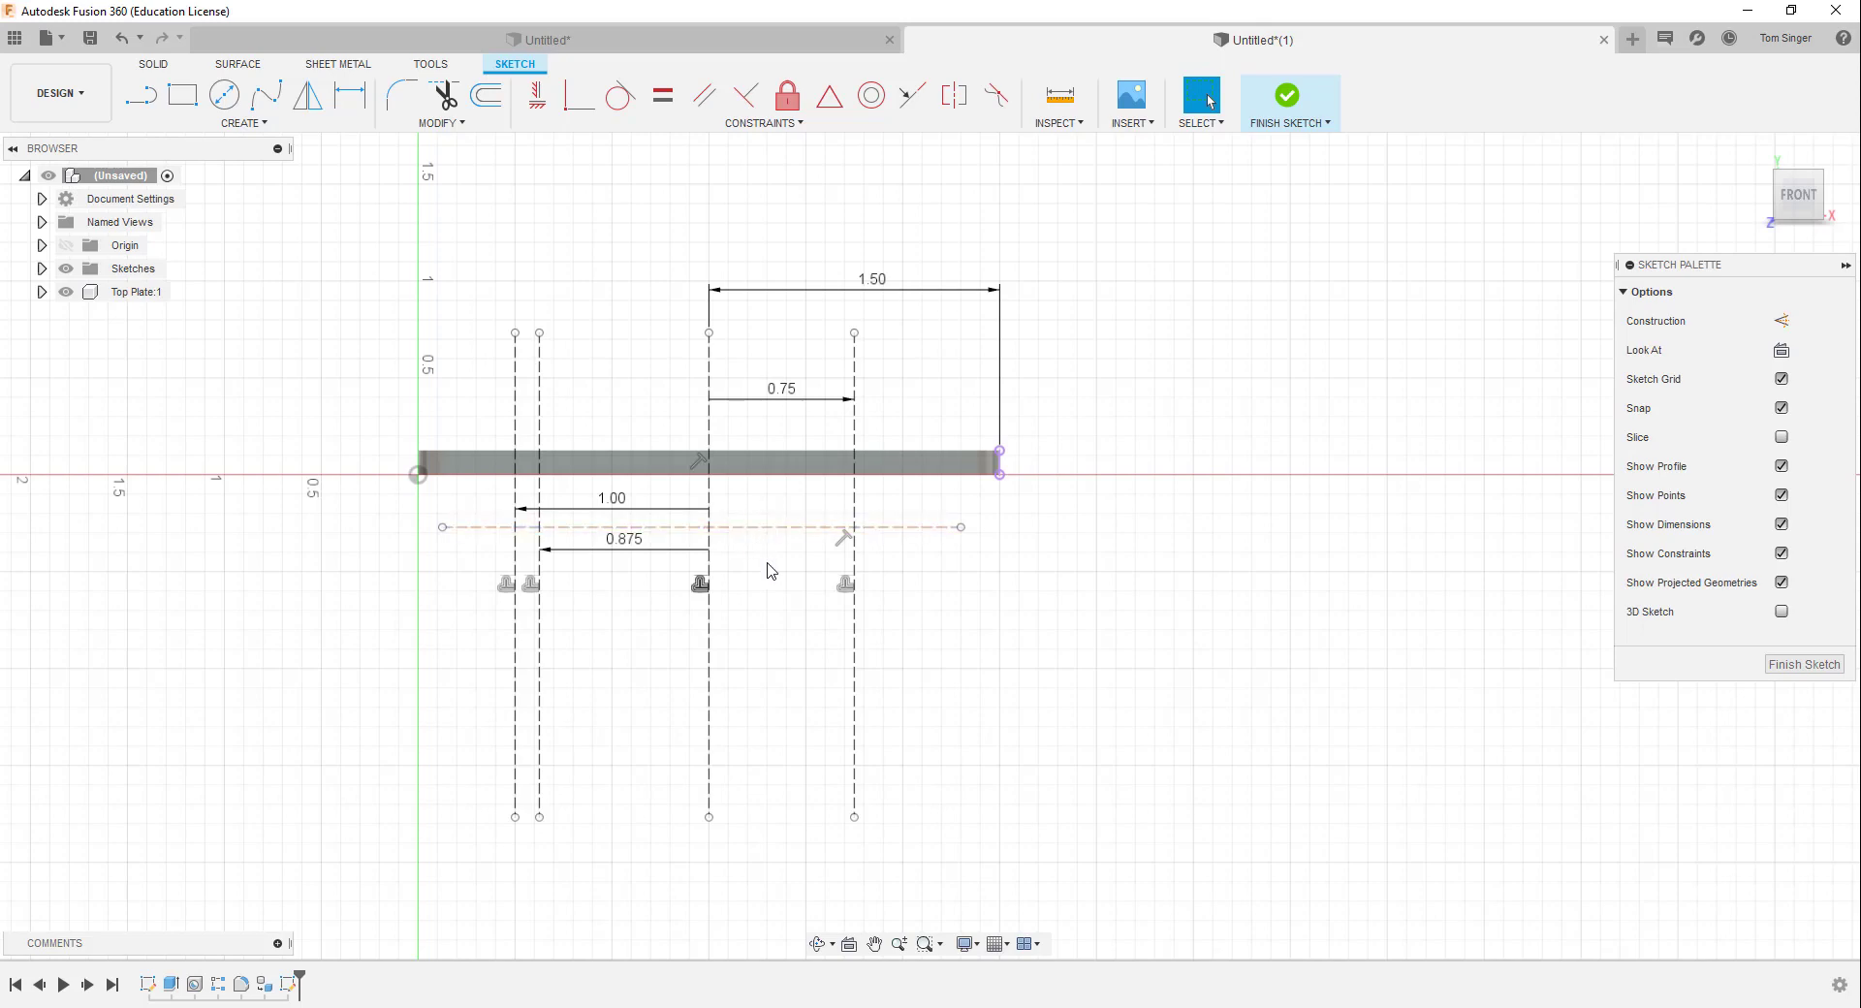
Dimension the distance between the plate's lower edge and the horizontal construction line at 0.125 in
{"action": "left_click", "coordinate": [350, 94]}
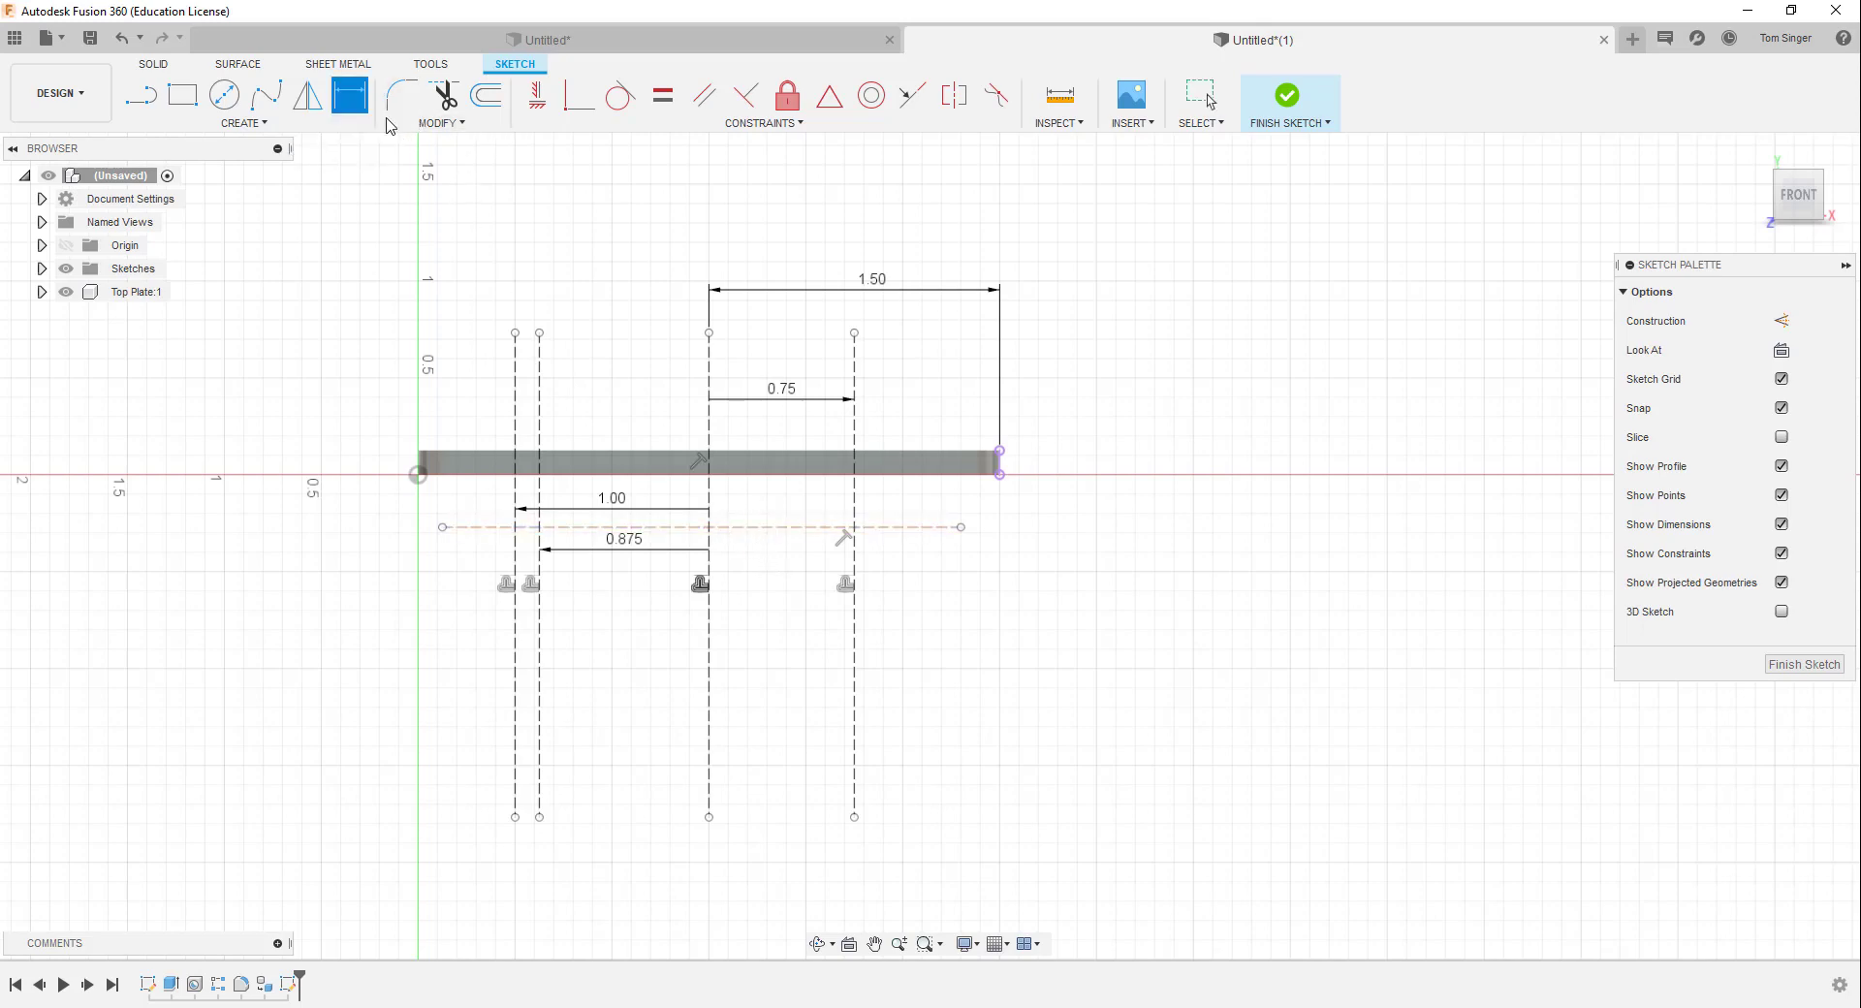
{"action": "left_click", "coordinate": [909, 475]}
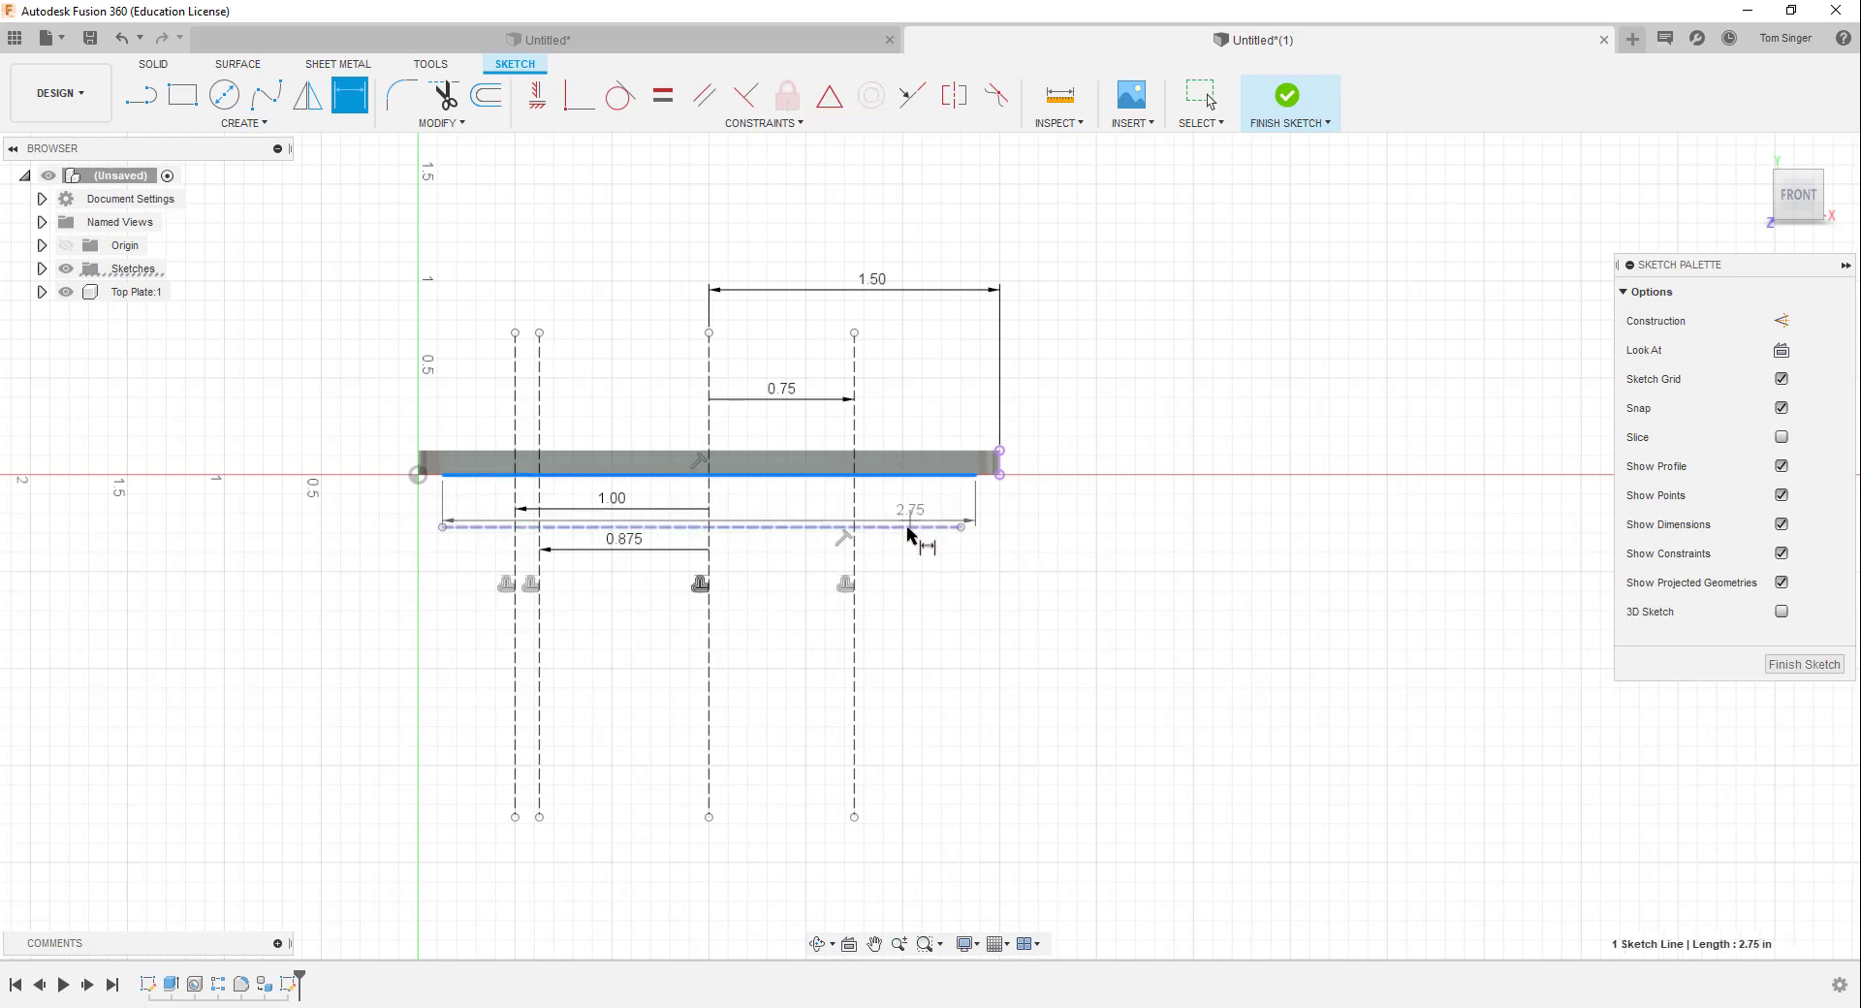
{"action": "left_click", "coordinate": [921, 527]}
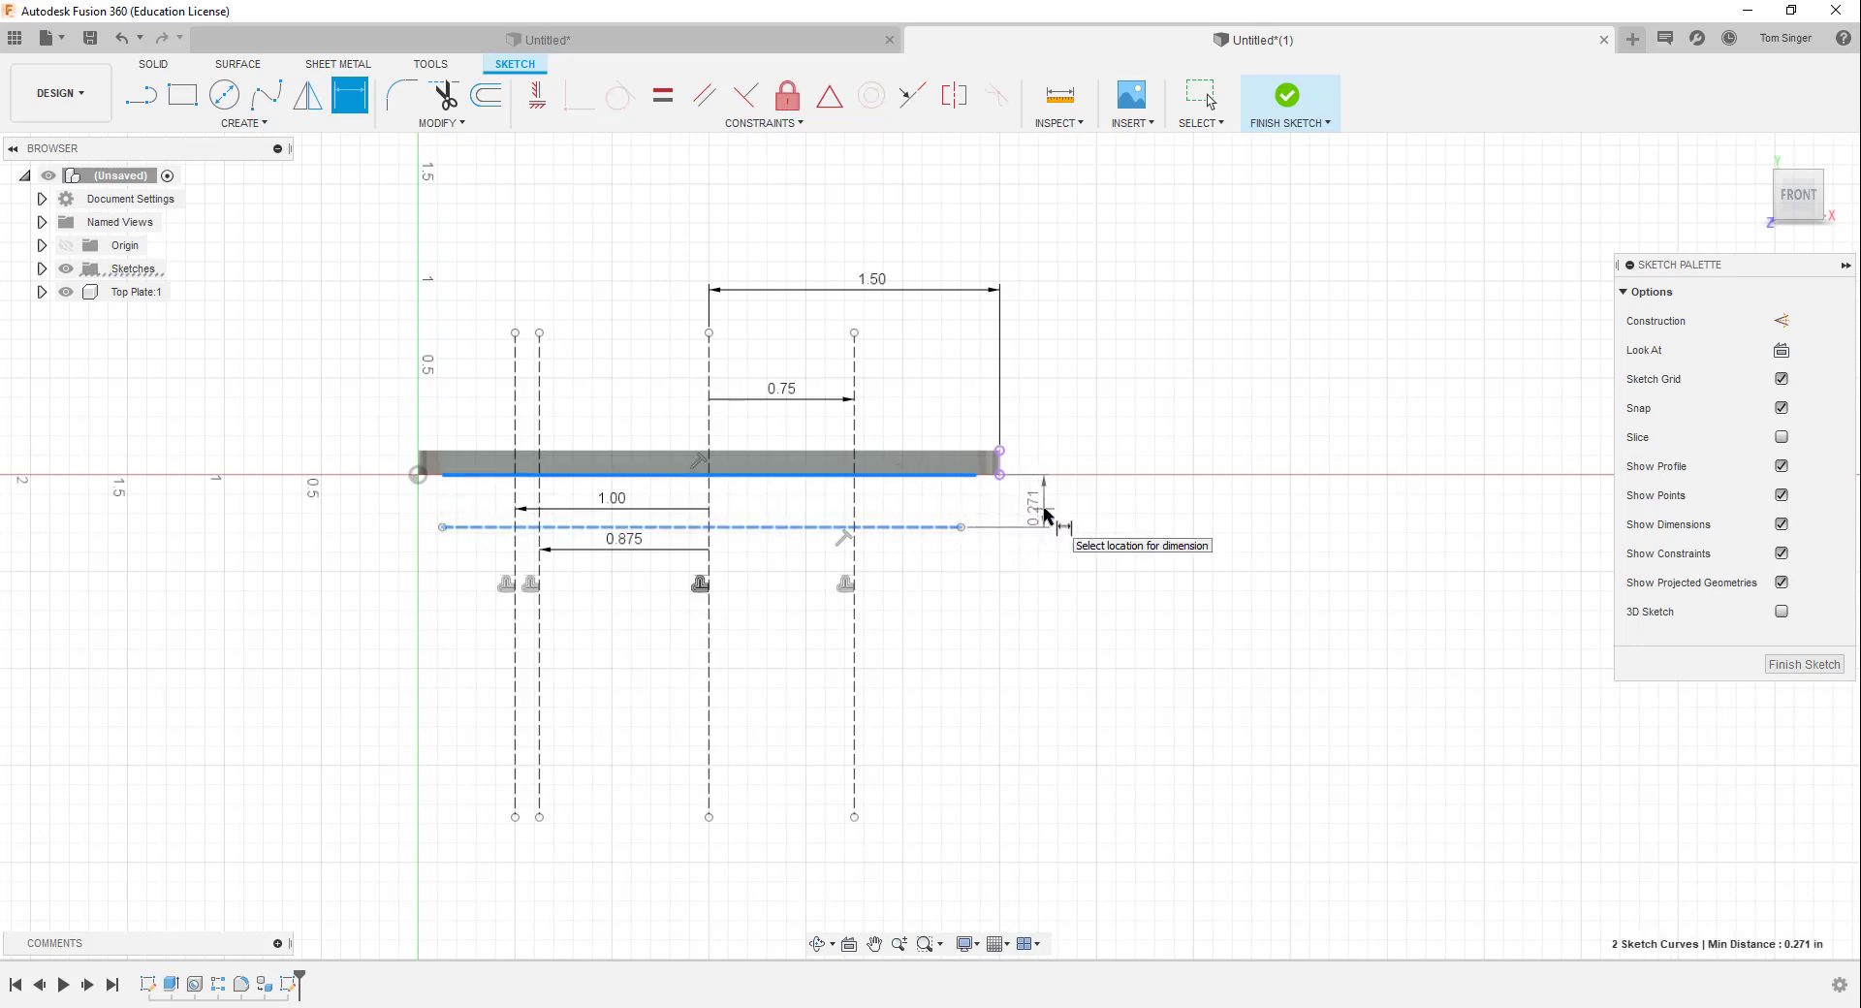
{"action": "left_click", "coordinate": [1047, 516]}
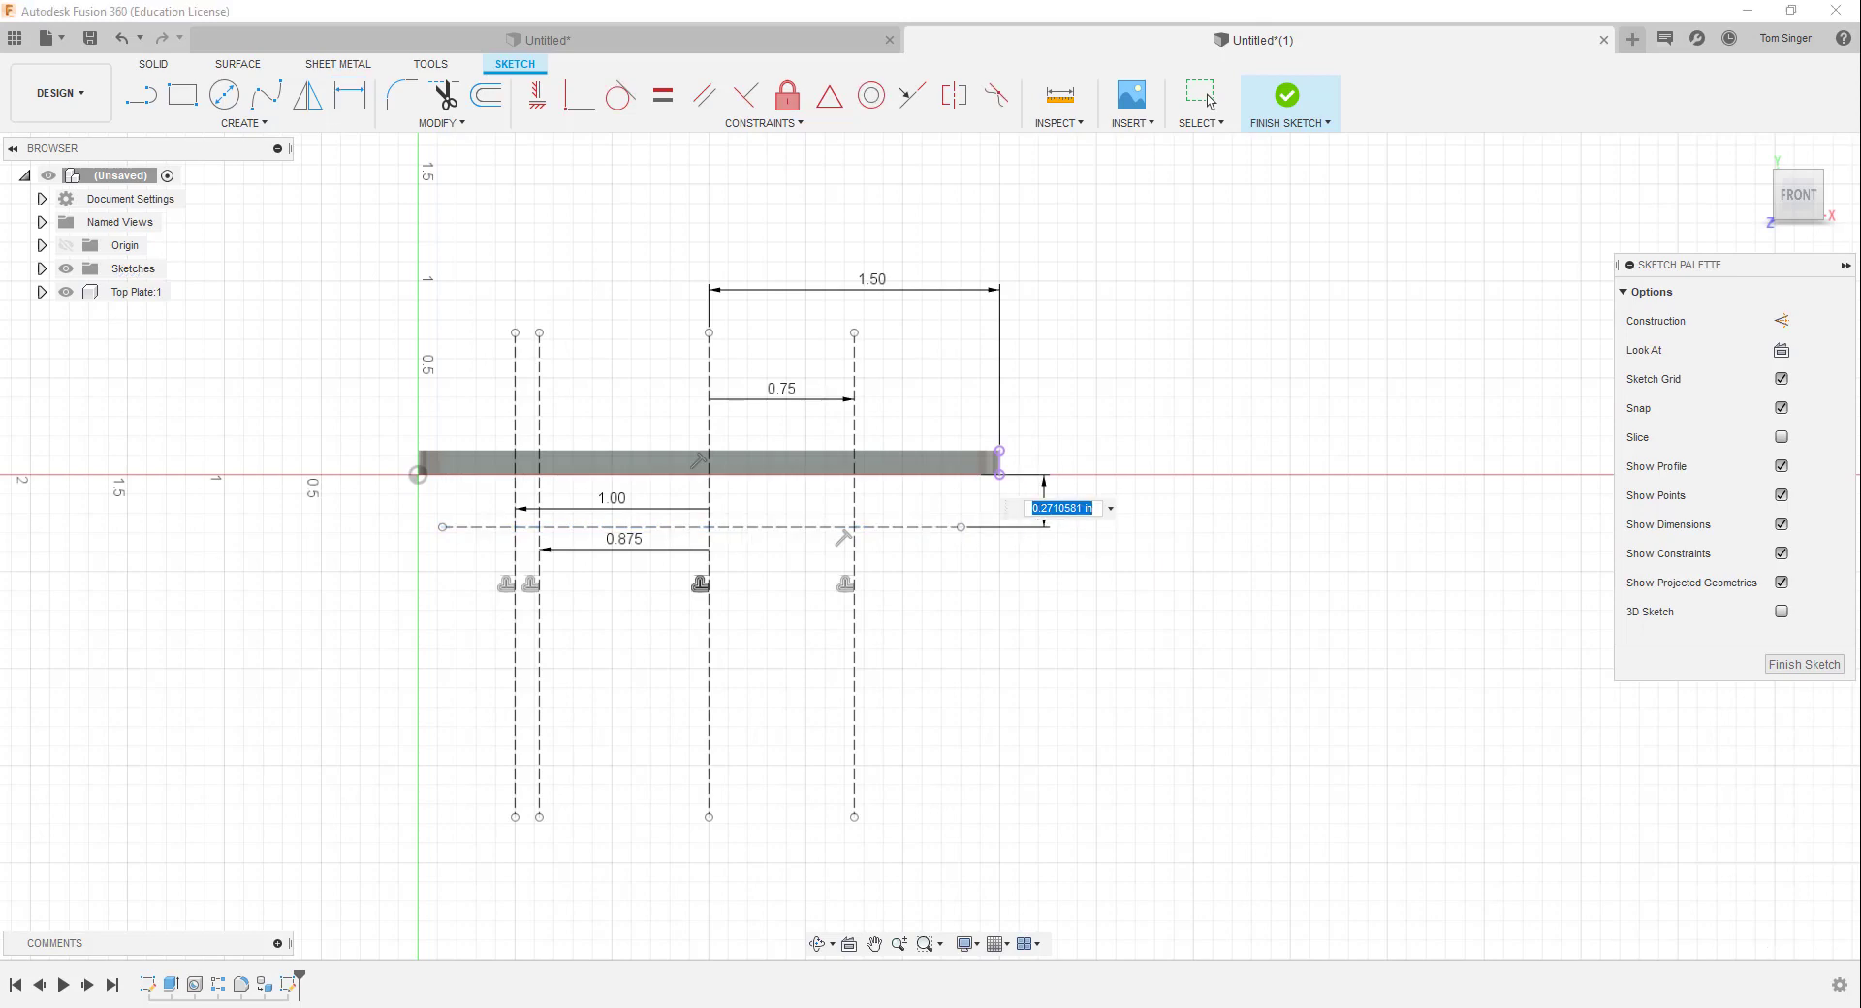
{"action": "key", "text": "BackSpace"}
{"action": "type", "text": ".125"}
{"action": "key", "text": "Return"}
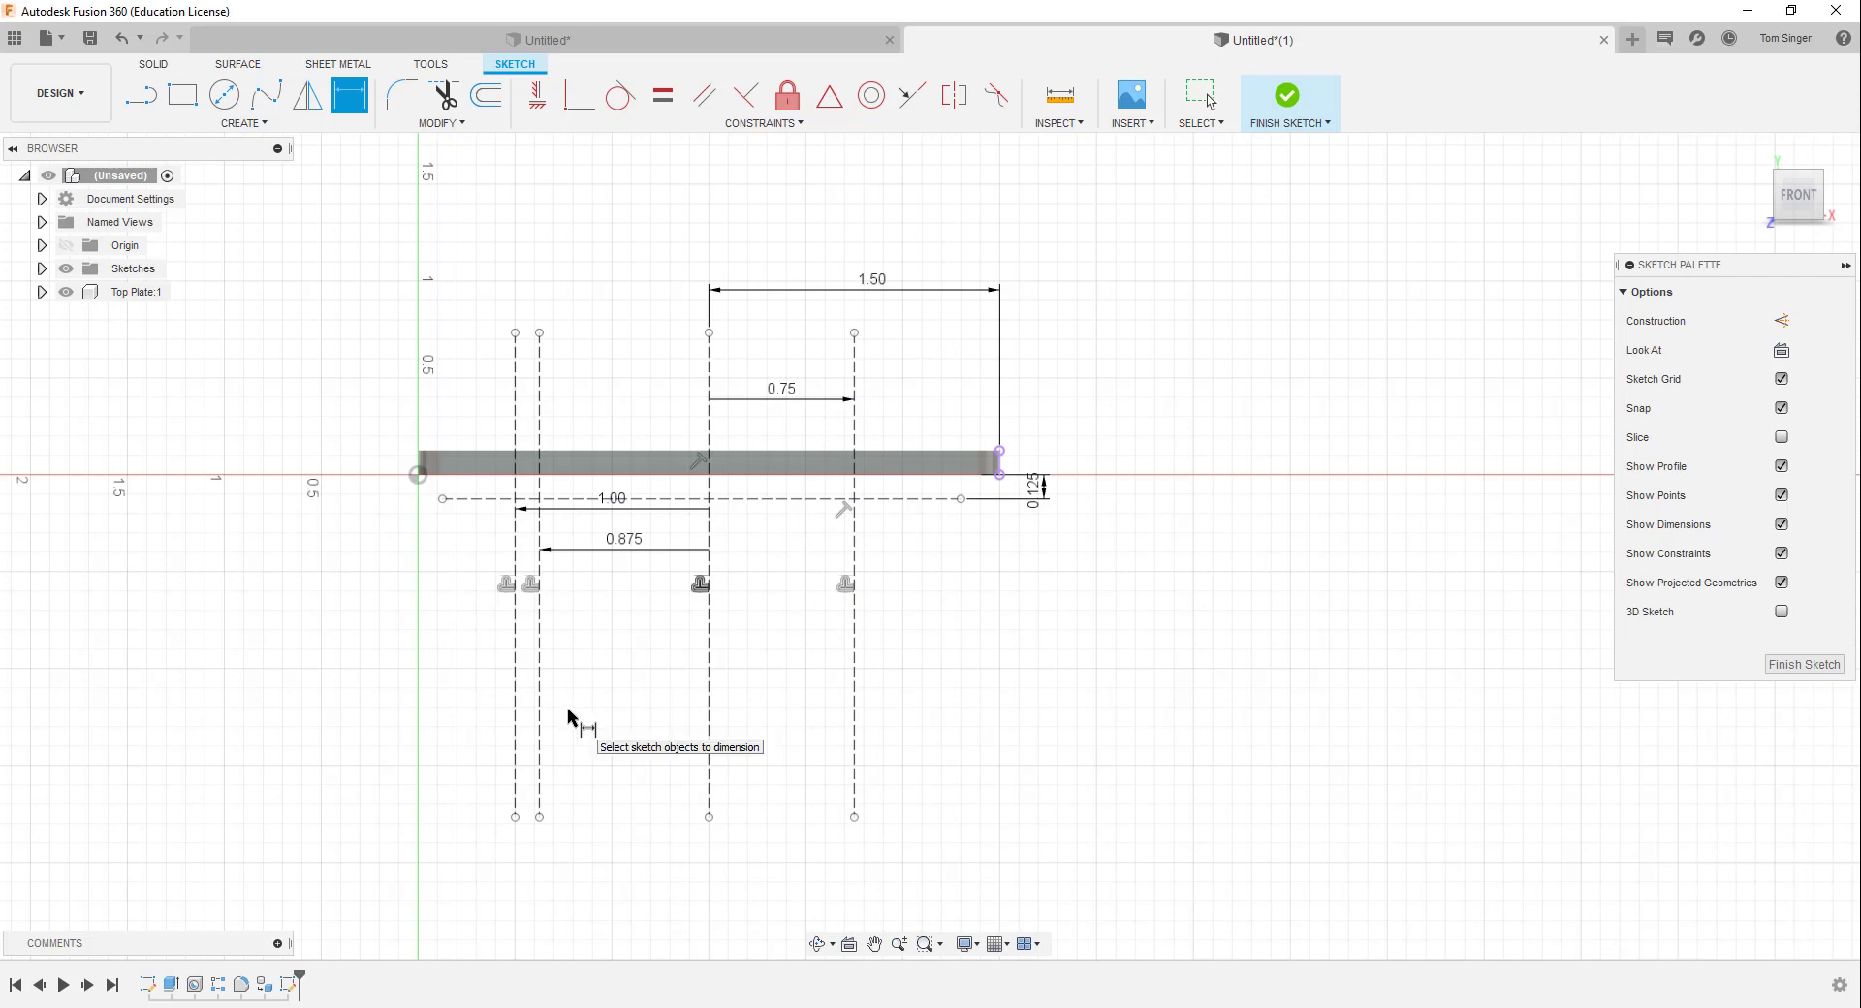
Draw a 0.25 in diameter circle centred where the 0.75 in offset line crosses the horizontal construction line, touching the plate's lower edge
{"action": "left_click", "coordinate": [225, 96]}
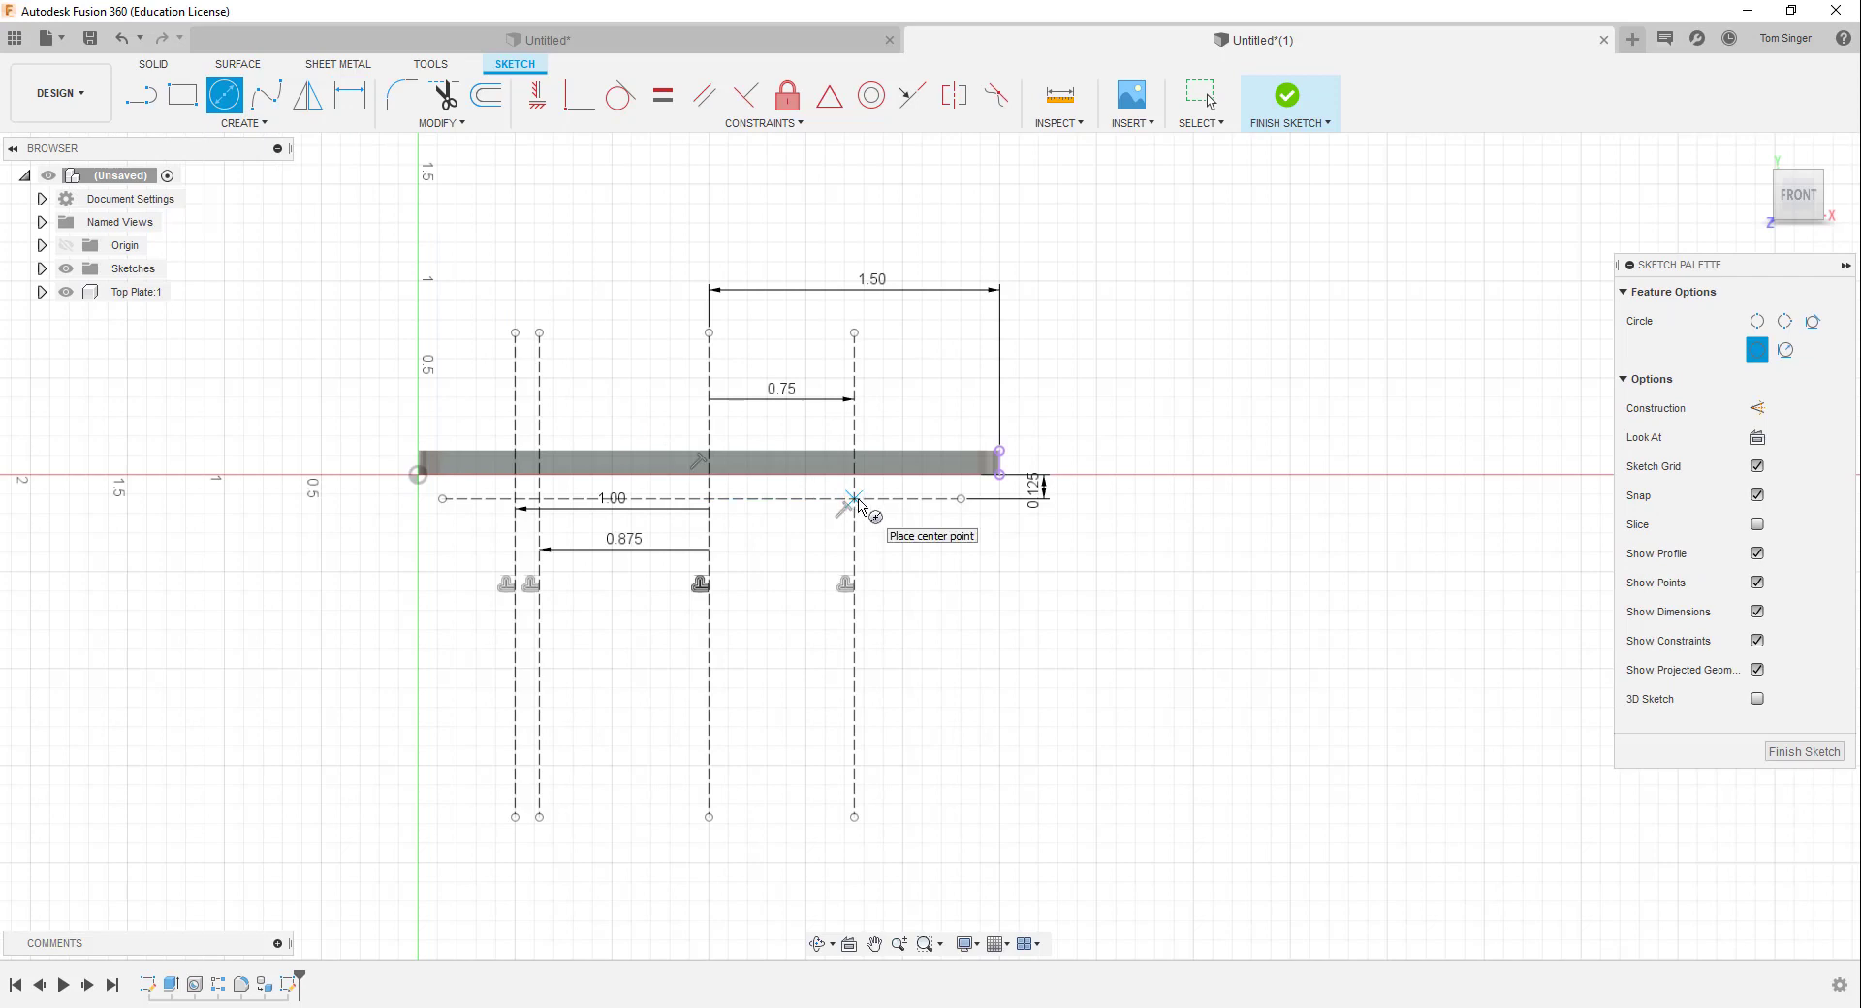
{"action": "left_click", "coordinate": [854, 499]}
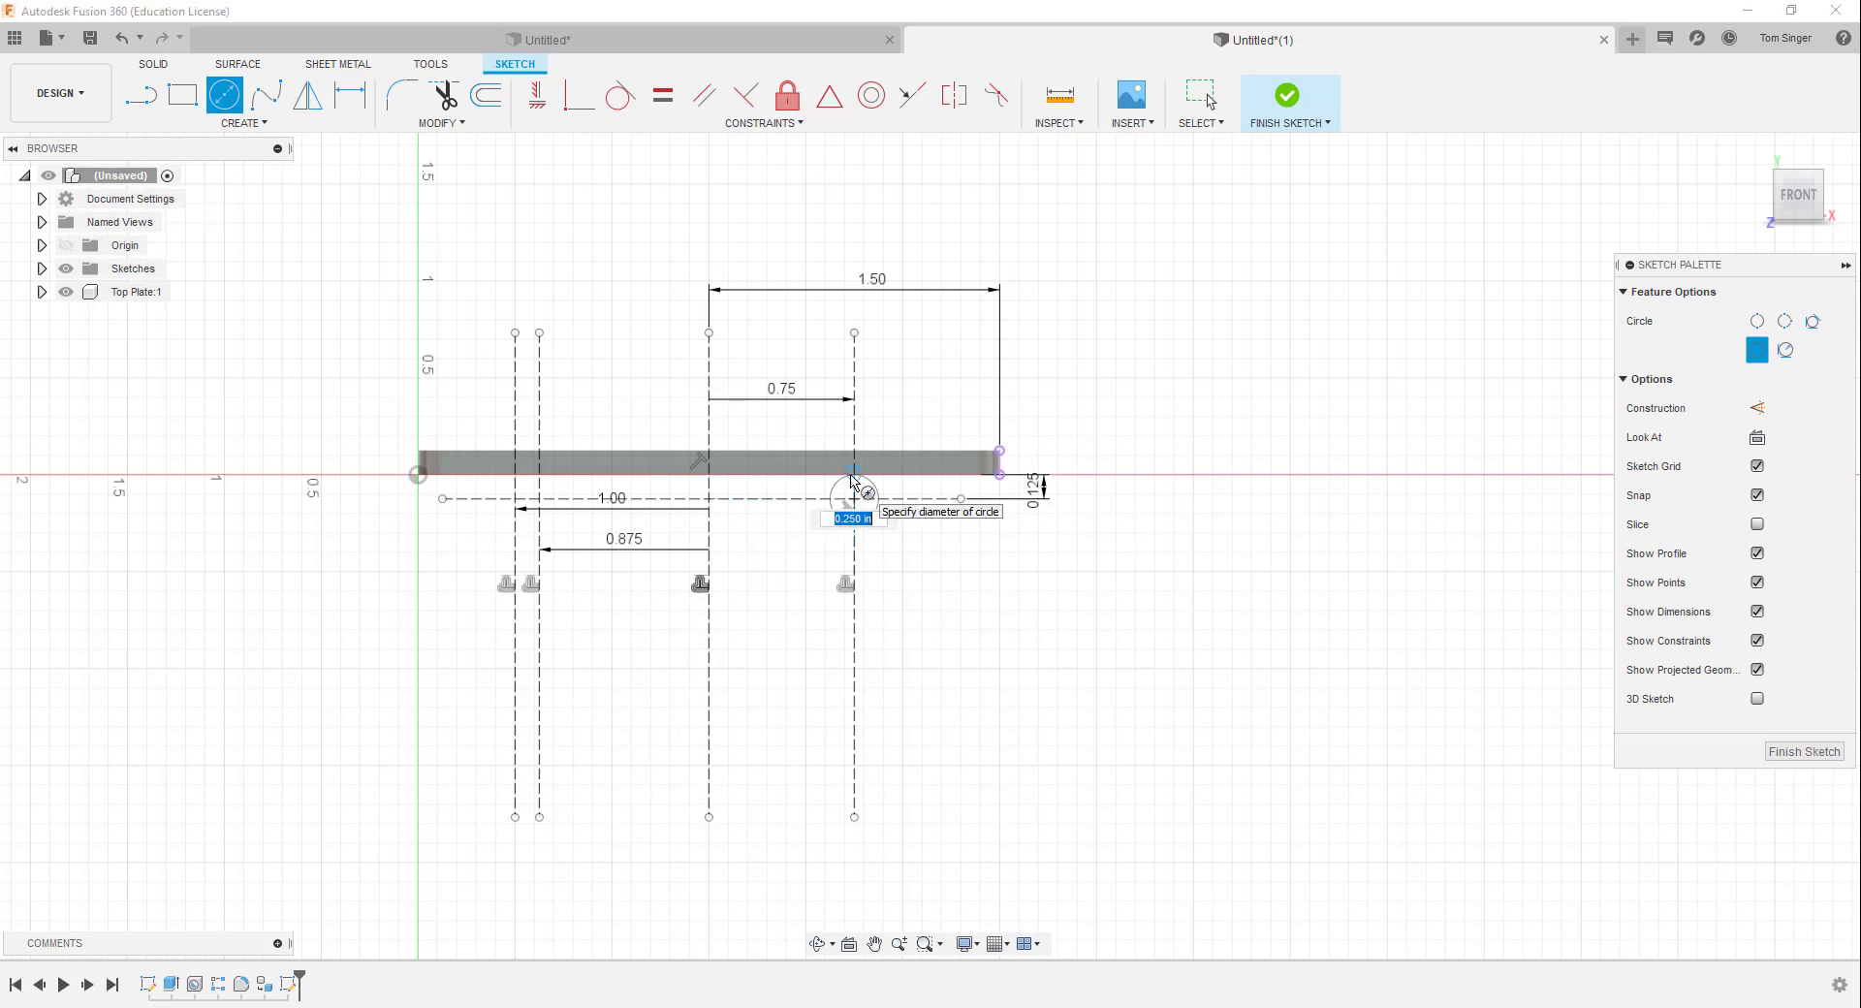
{"action": "left_click", "coordinate": [854, 488]}
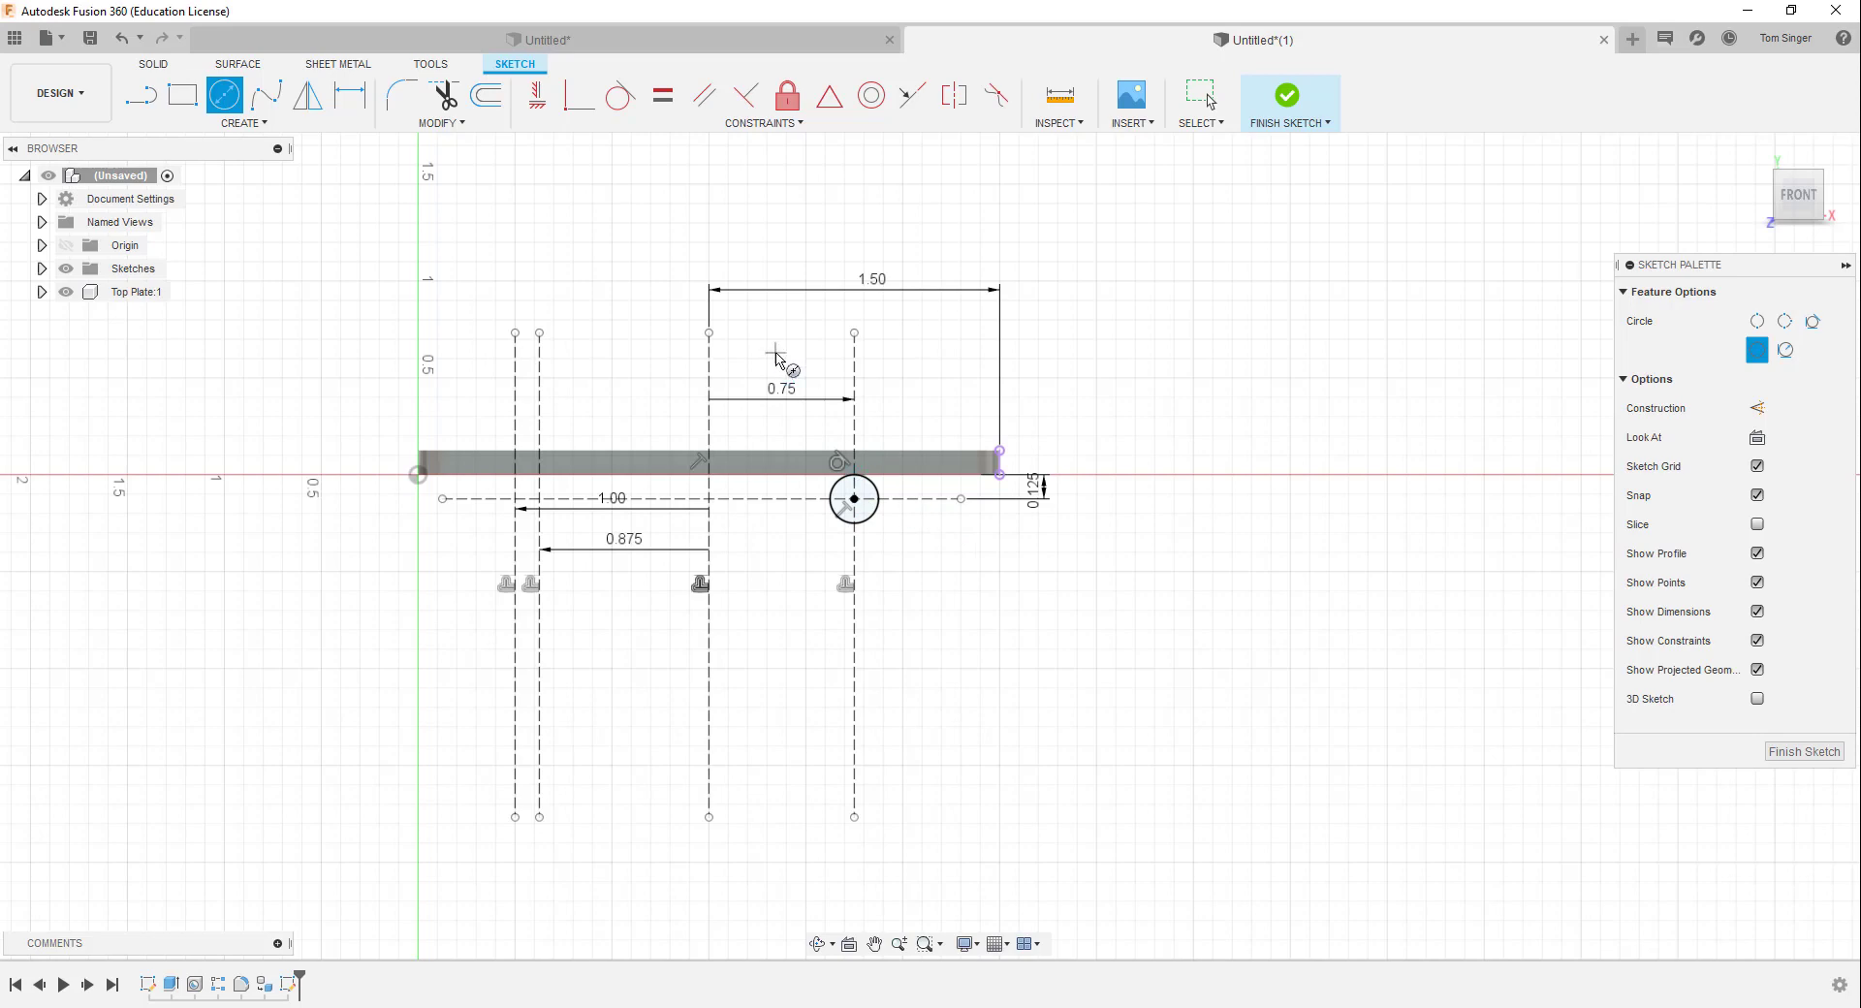
{"action": "scroll", "coordinate": [877, 512], "scroll_direction": "up", "scroll_amount": 4}
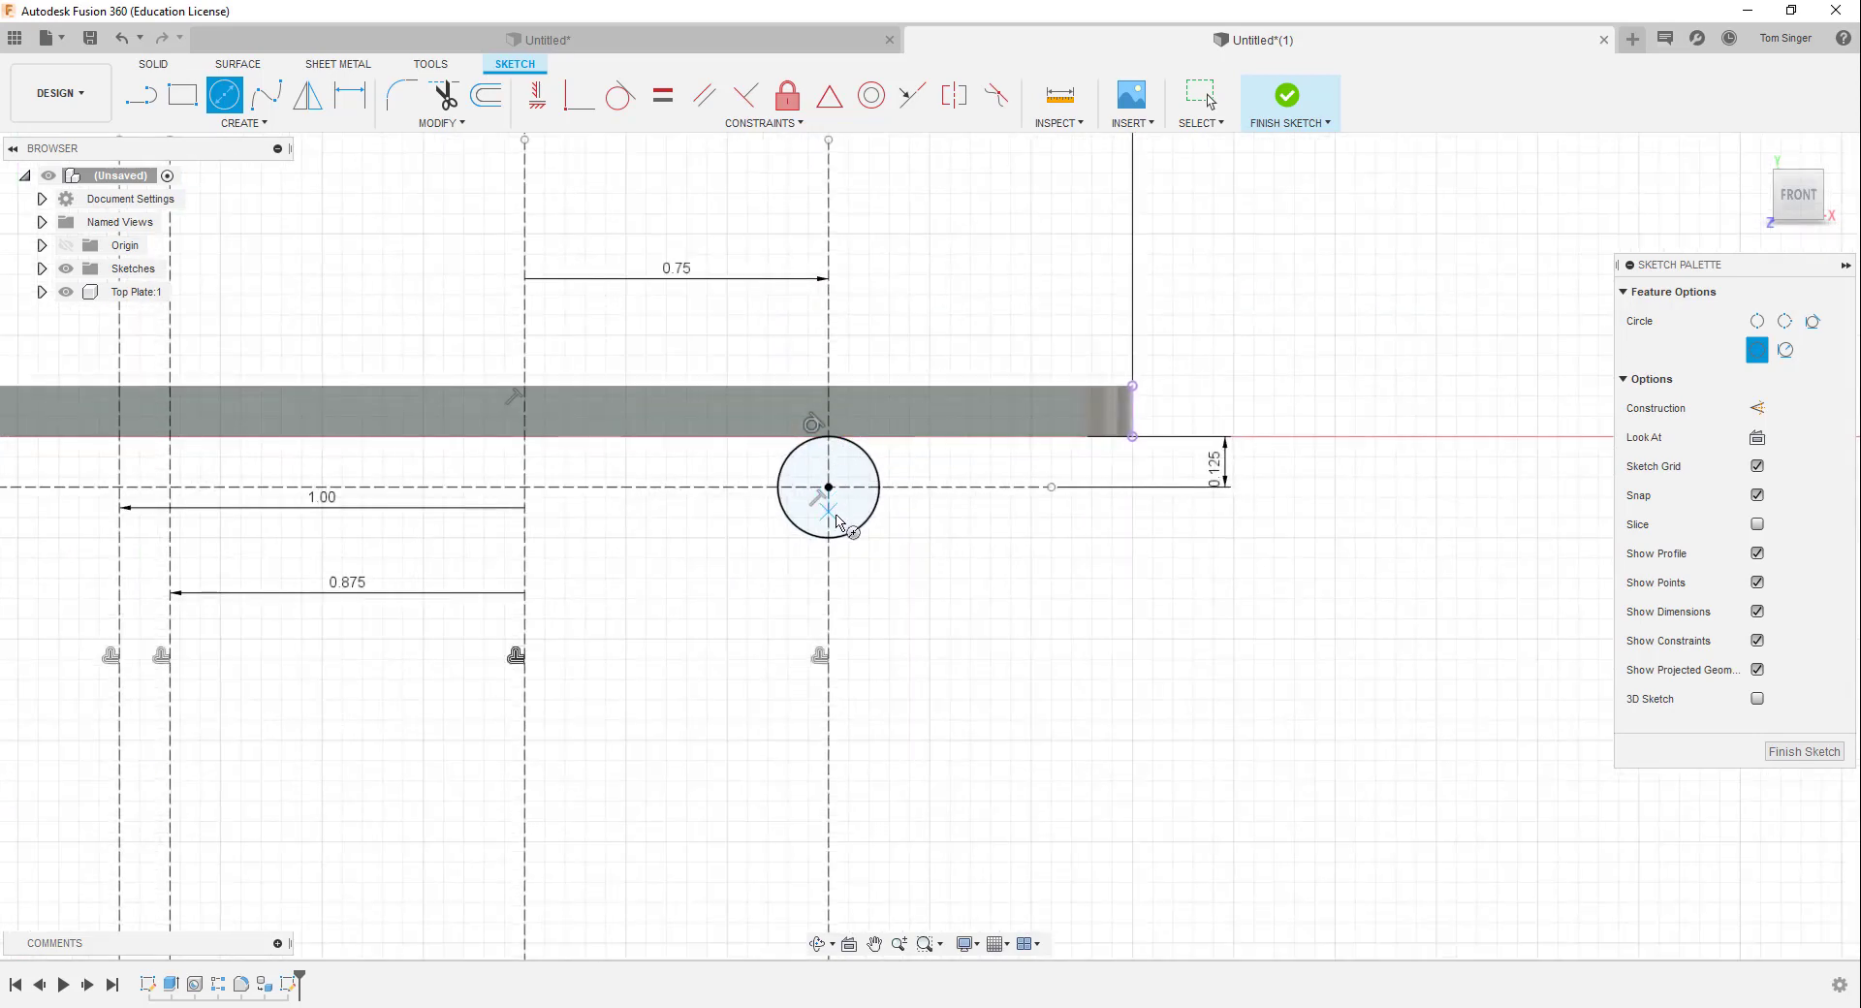
{"action": "right_click", "coordinate": [922, 483]}
{"action": "left_click", "coordinate": [950, 488]}
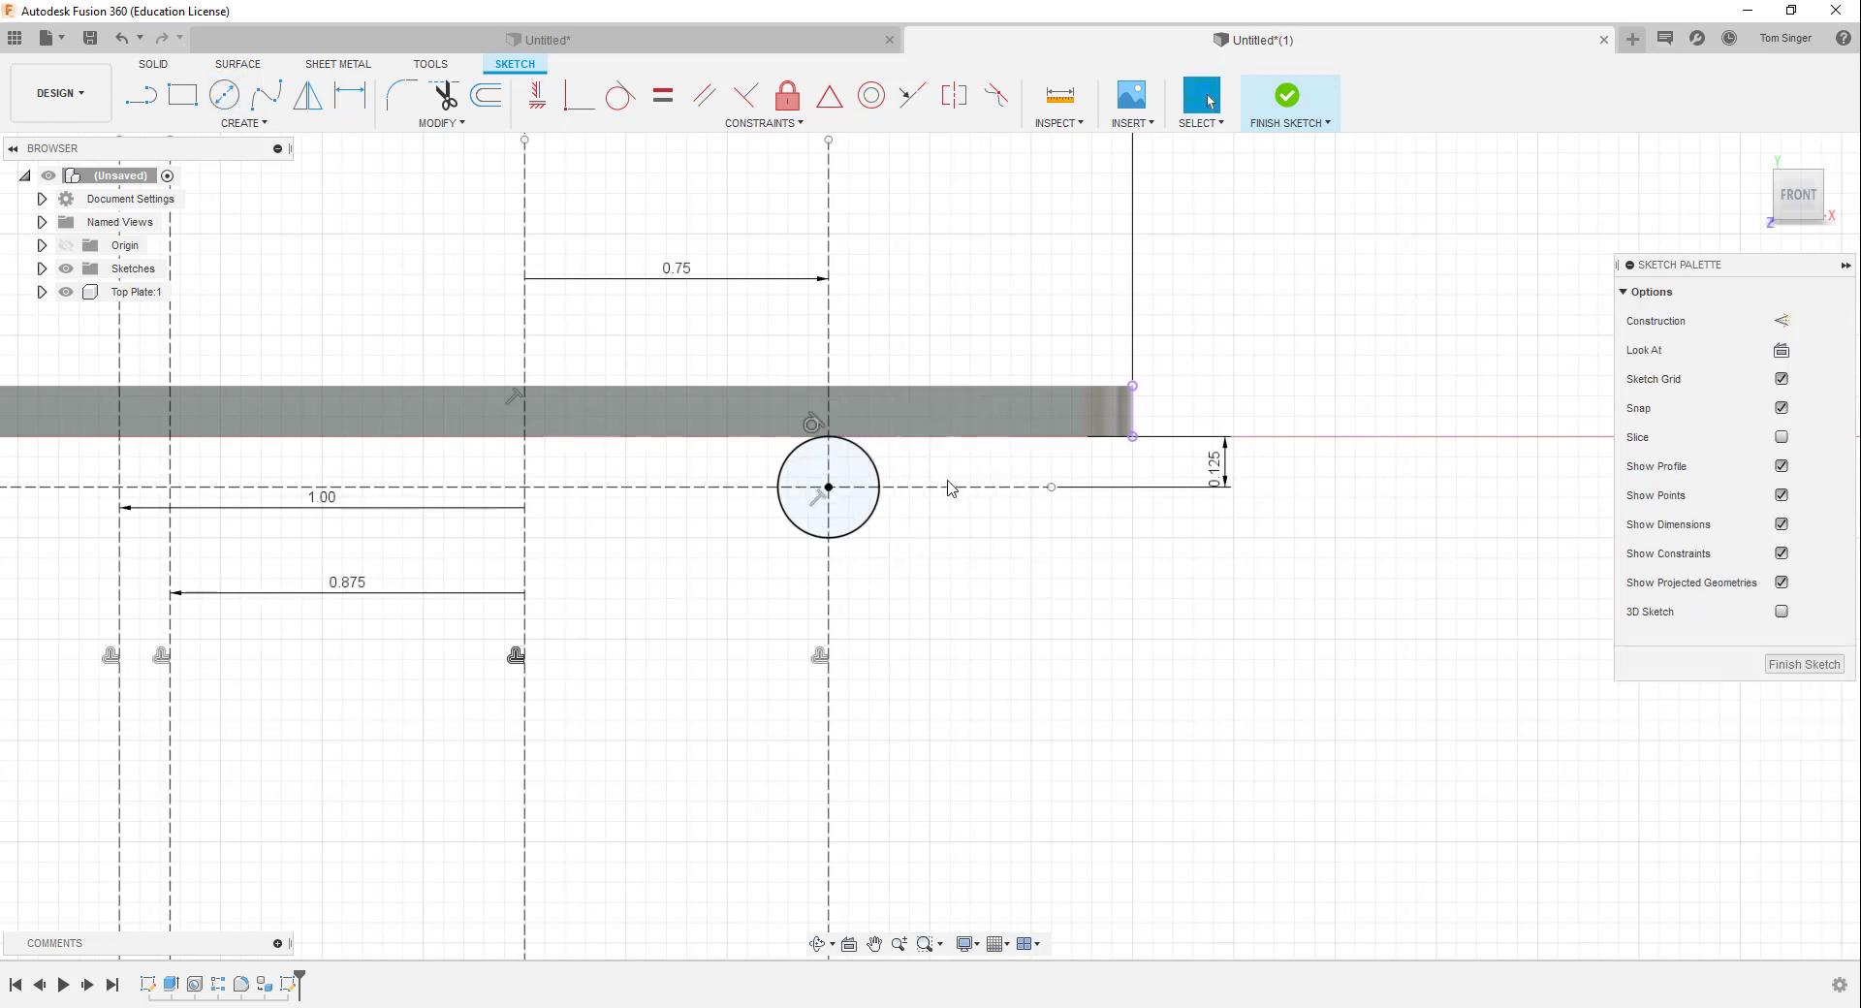
Convert the circle on the 0.75 in offset line to construction geometry
{"action": "left_click", "coordinate": [881, 475]}
{"action": "right_click", "coordinate": [882, 476]}
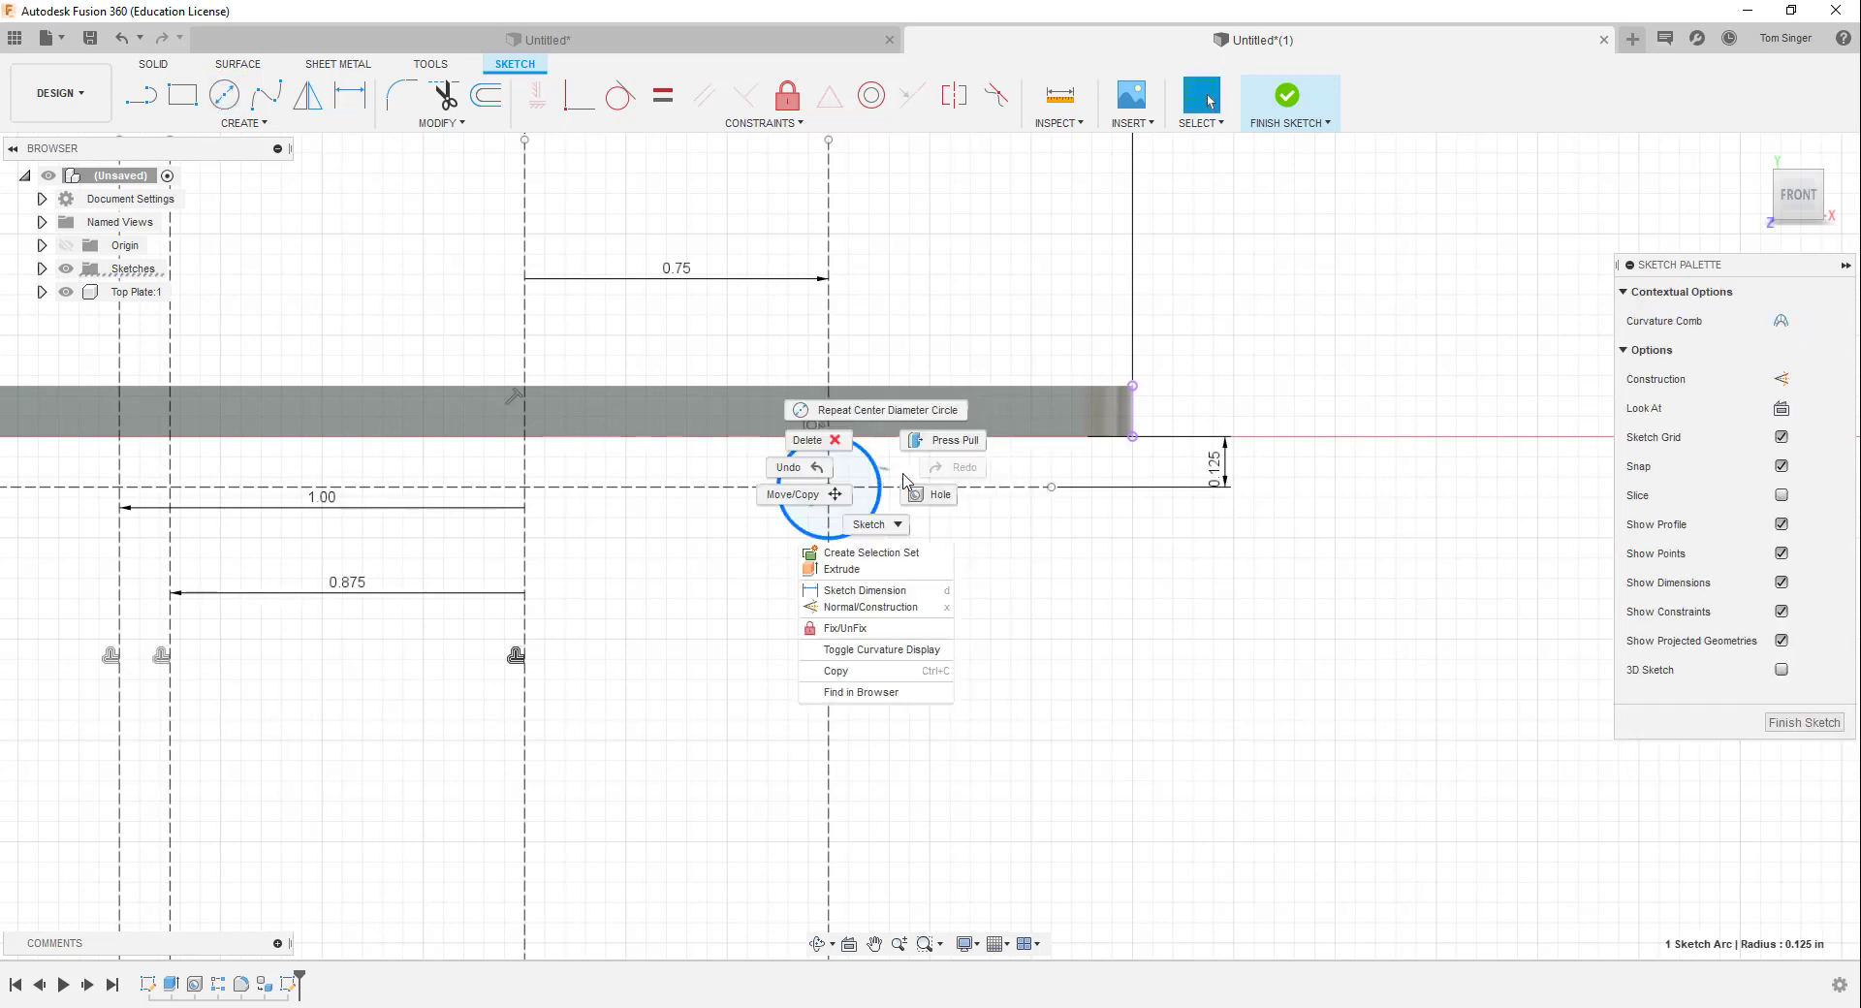
{"action": "left_click", "coordinate": [917, 607]}
Reposition the 1.00 and 0.875 dimensions above the plate to clear the area below it
{"action": "scroll", "coordinate": [960, 606], "scroll_direction": "down", "scroll_amount": 3}
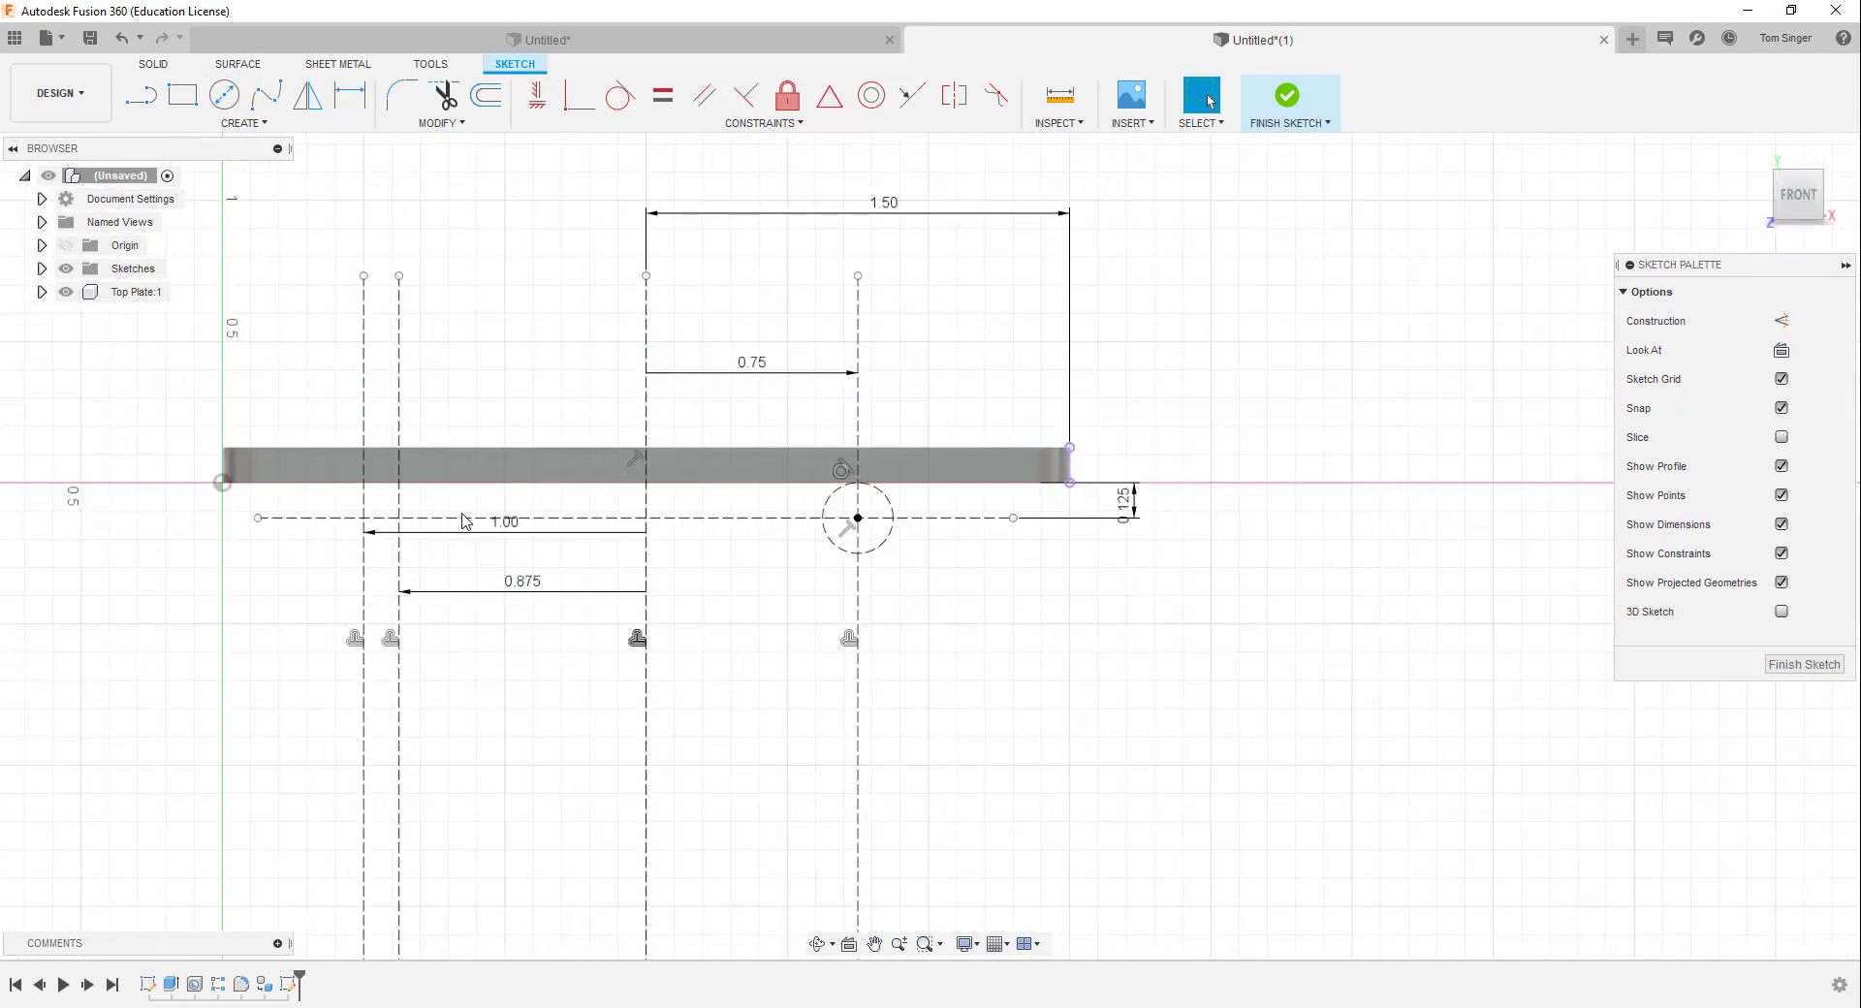
{"action": "scroll", "coordinate": [402, 580], "scroll_direction": "up", "scroll_amount": 3}
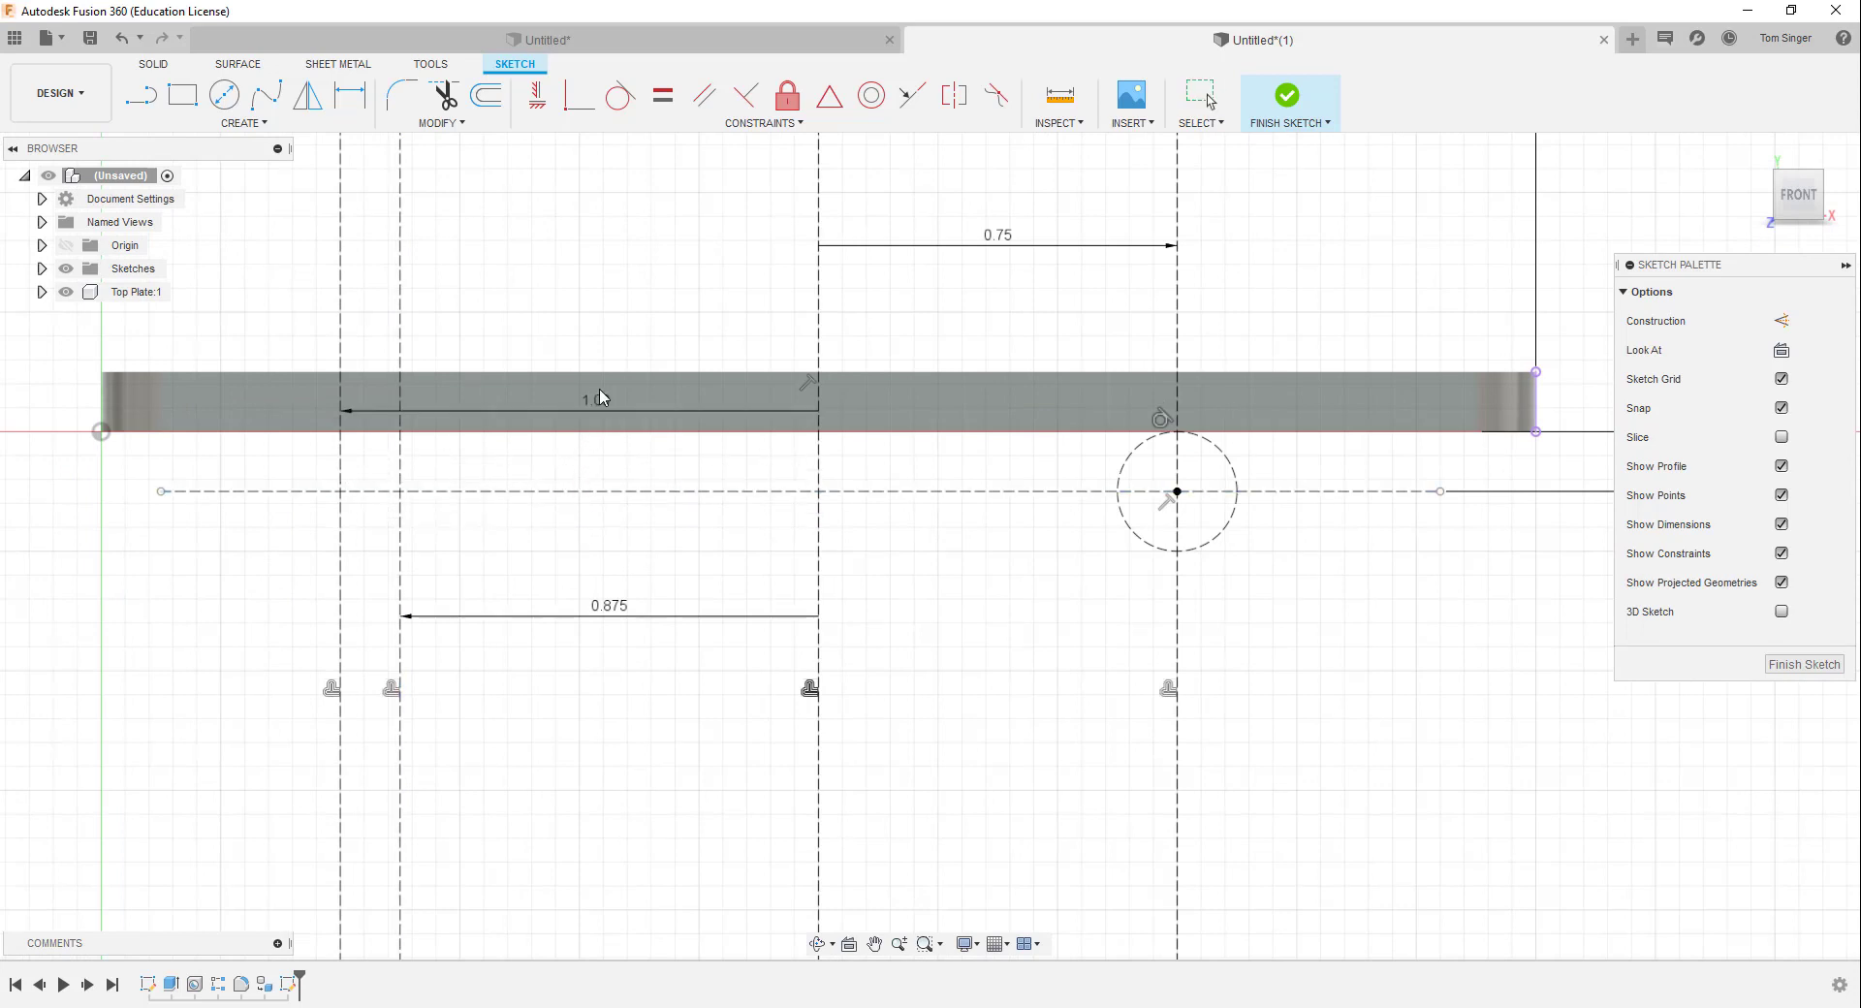
{"action": "left_click", "coordinate": [585, 179]}
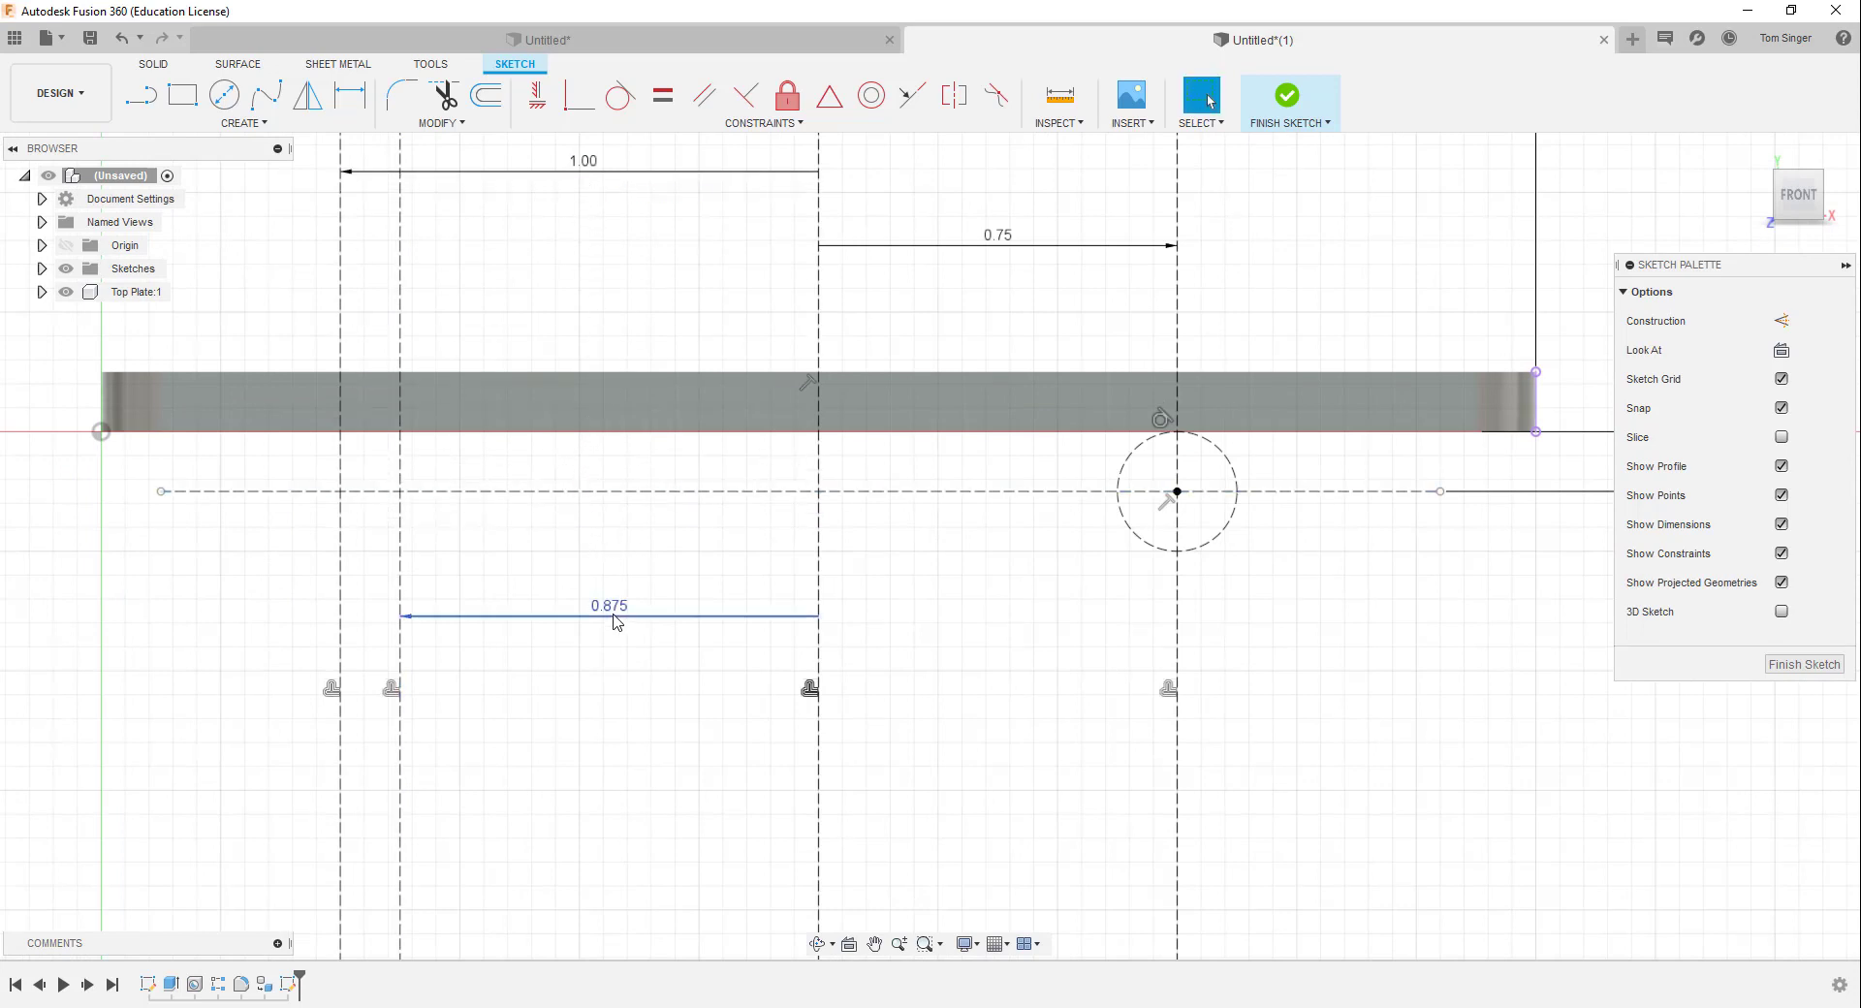
{"action": "left_click_drag", "start_coordinate": [615, 620], "coordinate": [601, 302]}
{"action": "key", "text": "Escape"}
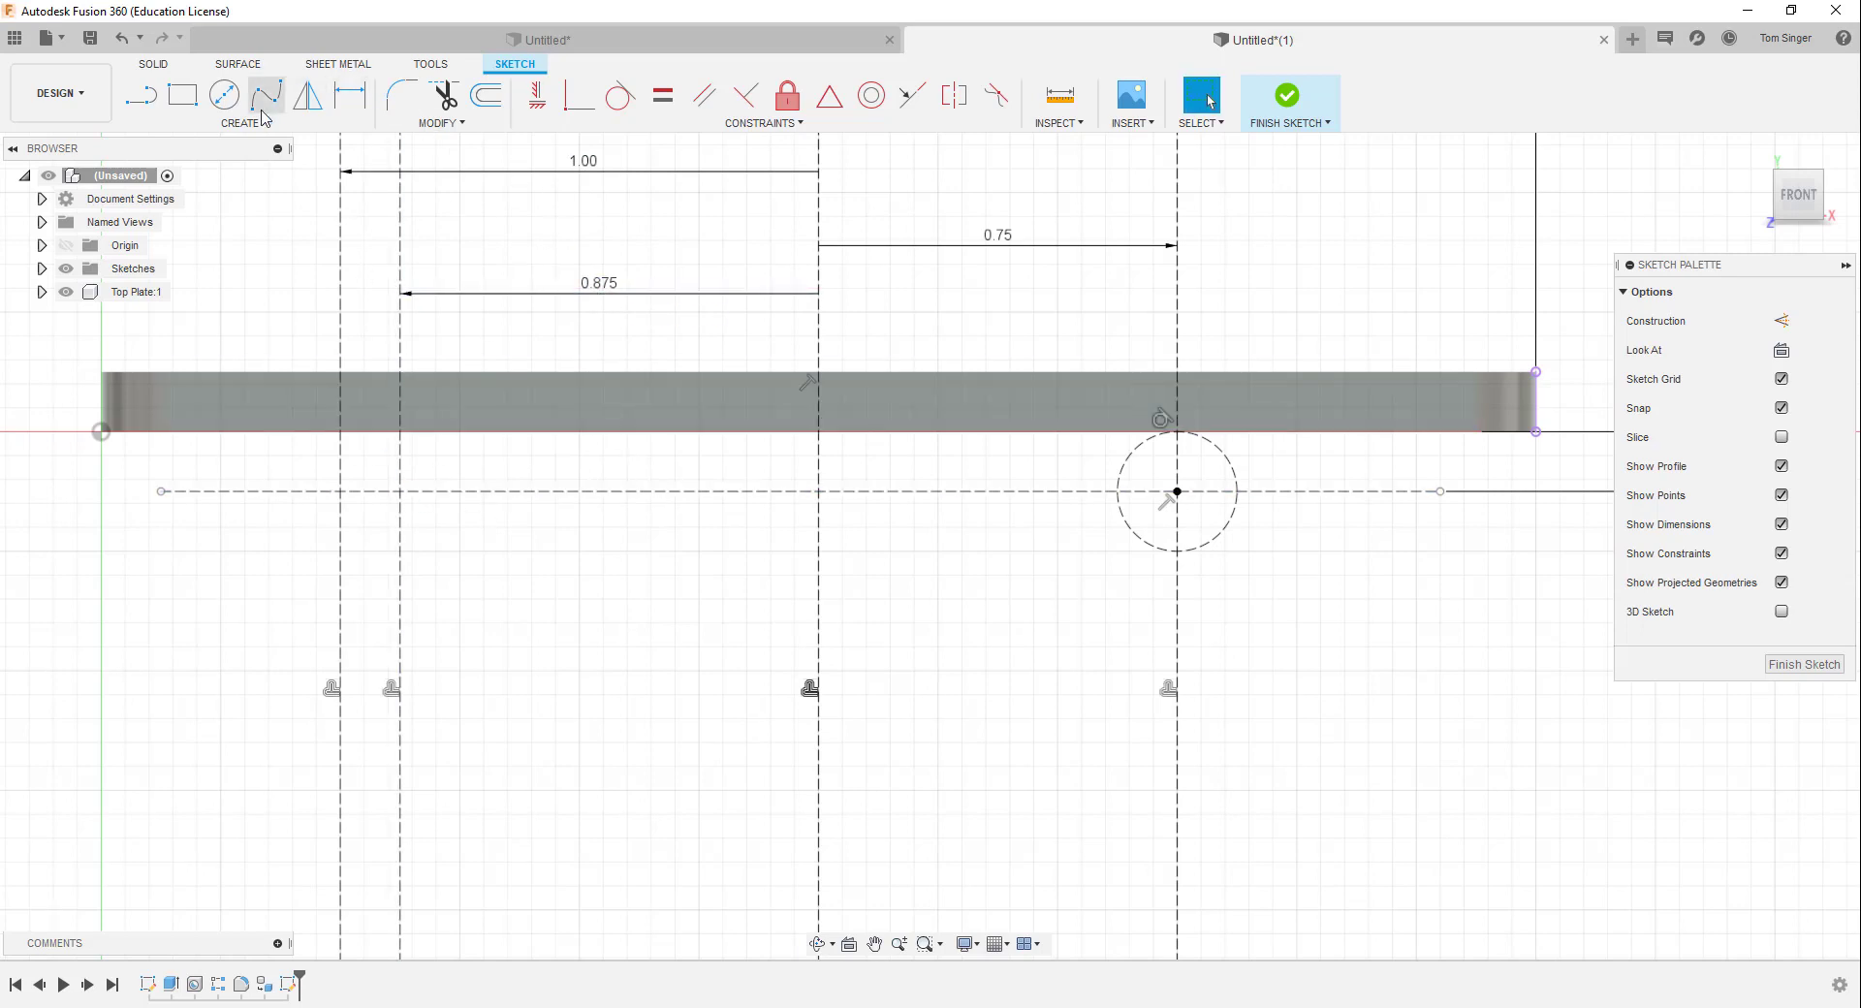
Draw a 0.25 in diameter circle centred where the 0.875 in offset line crosses the horizontal construction line
{"action": "left_click", "coordinate": [224, 97]}
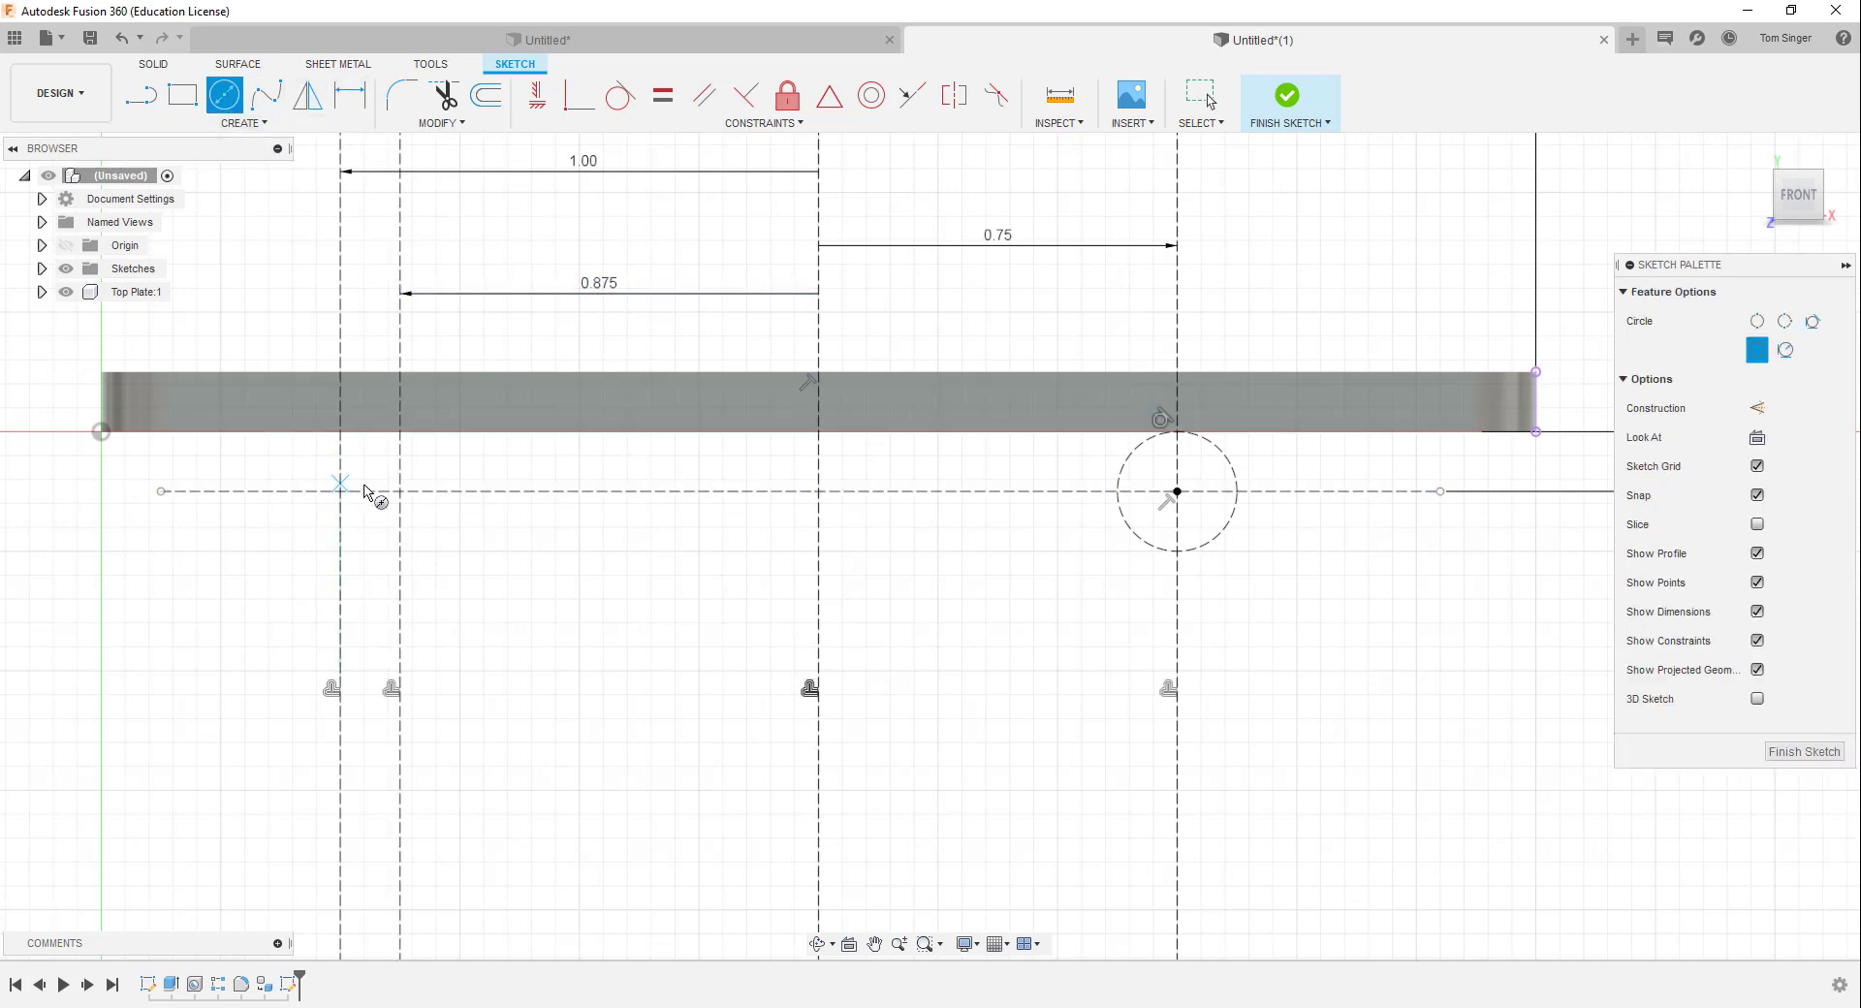
{"action": "left_click", "coordinate": [401, 491]}
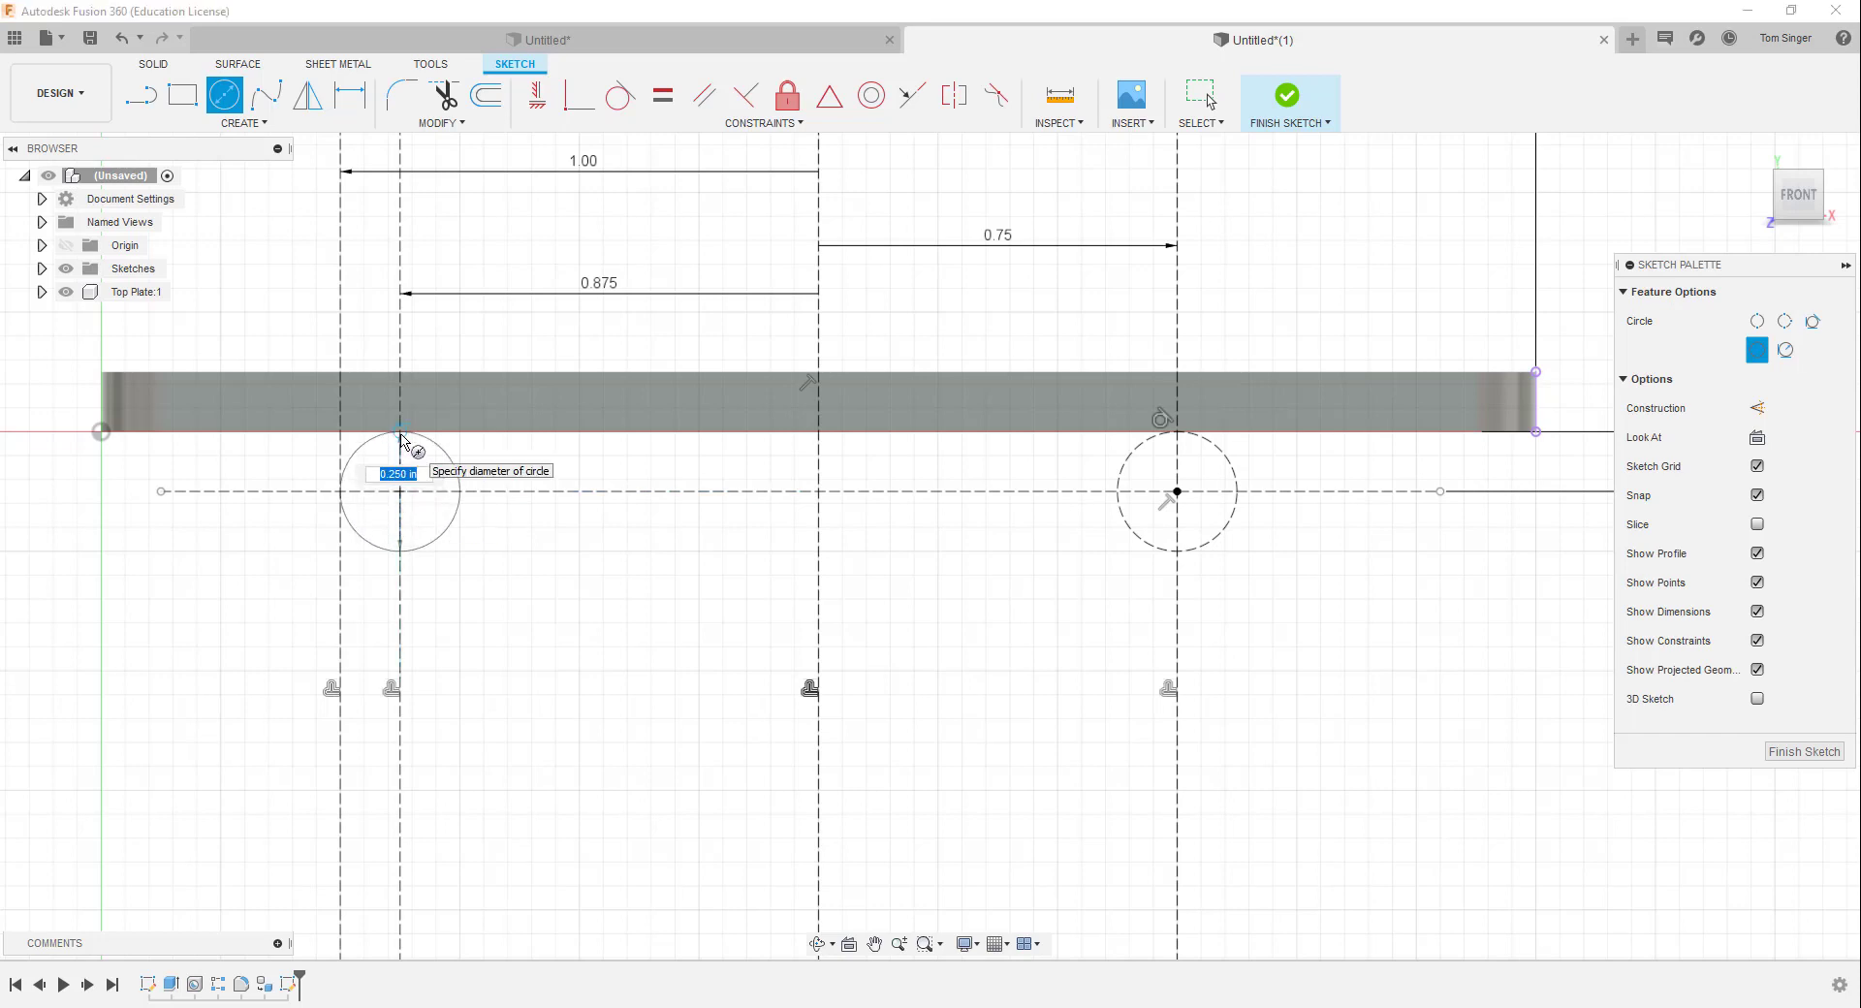
{"action": "left_click", "coordinate": [460, 492]}
{"action": "right_click", "coordinate": [535, 517]}
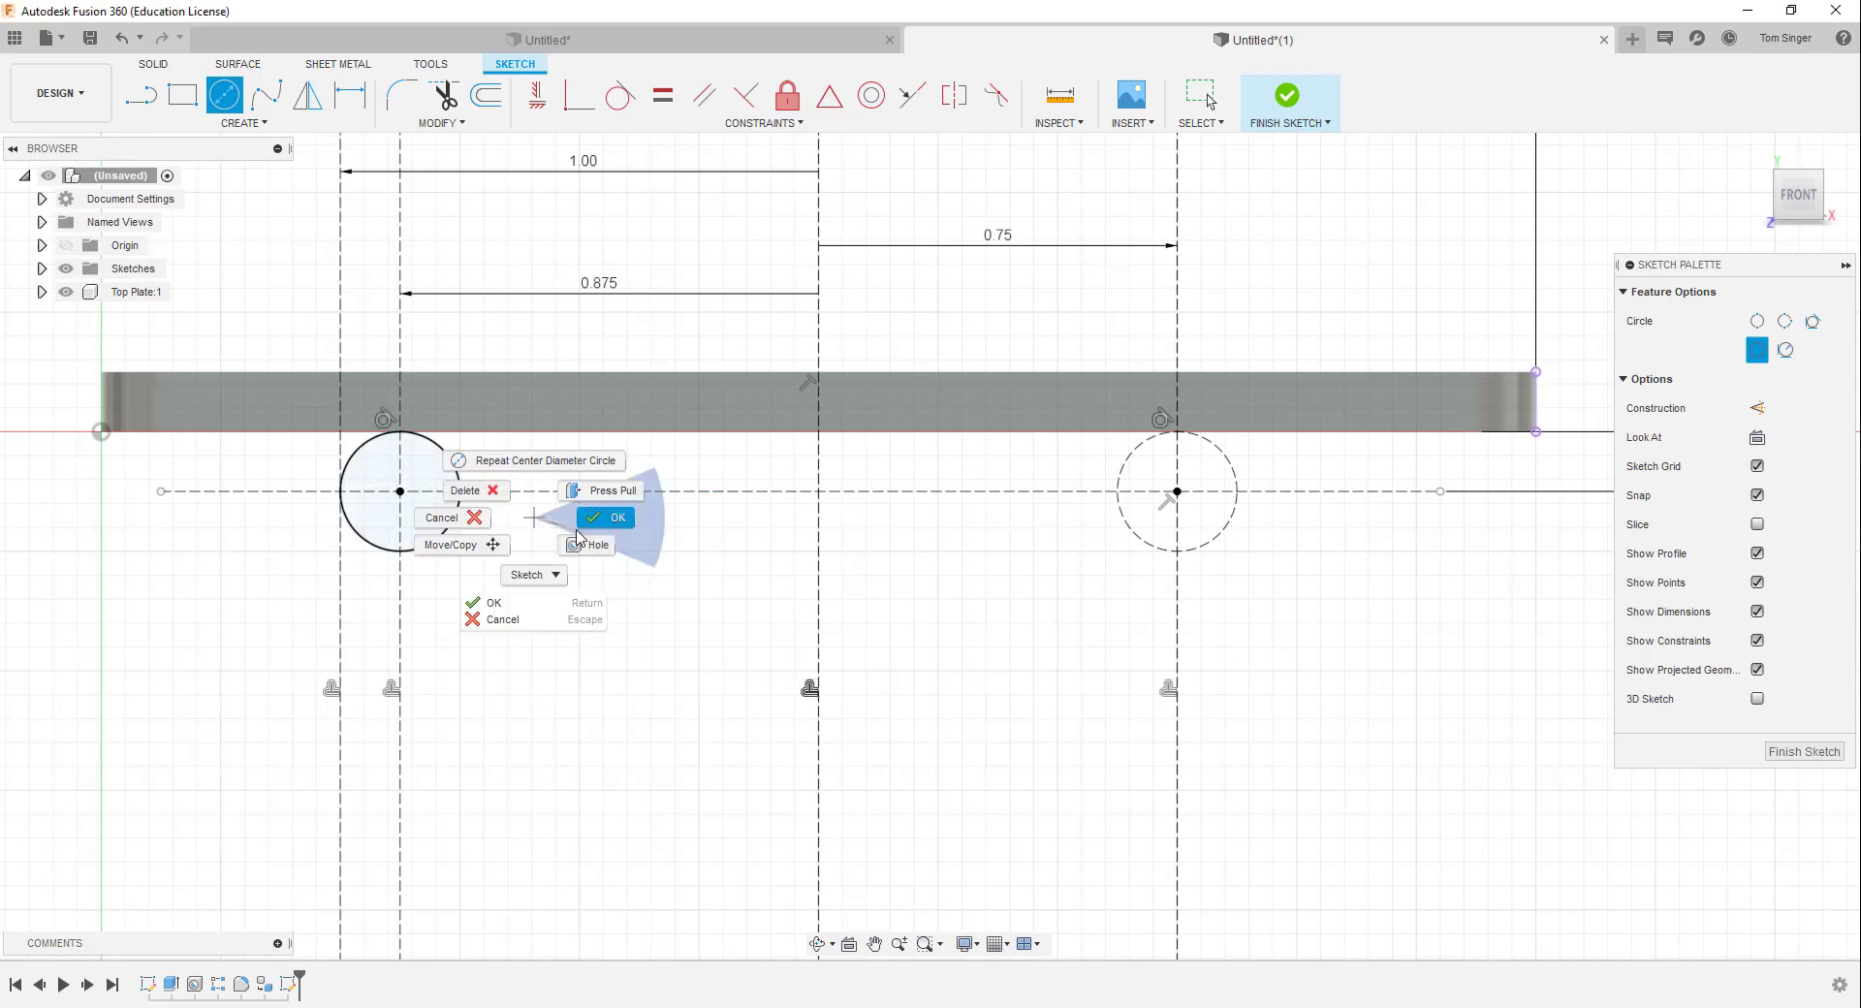
{"action": "left_click", "coordinate": [593, 533]}
Convert the circle on the 0.875 in offset line to construction geometry and clear the selection
{"action": "right_click", "coordinate": [460, 521]}
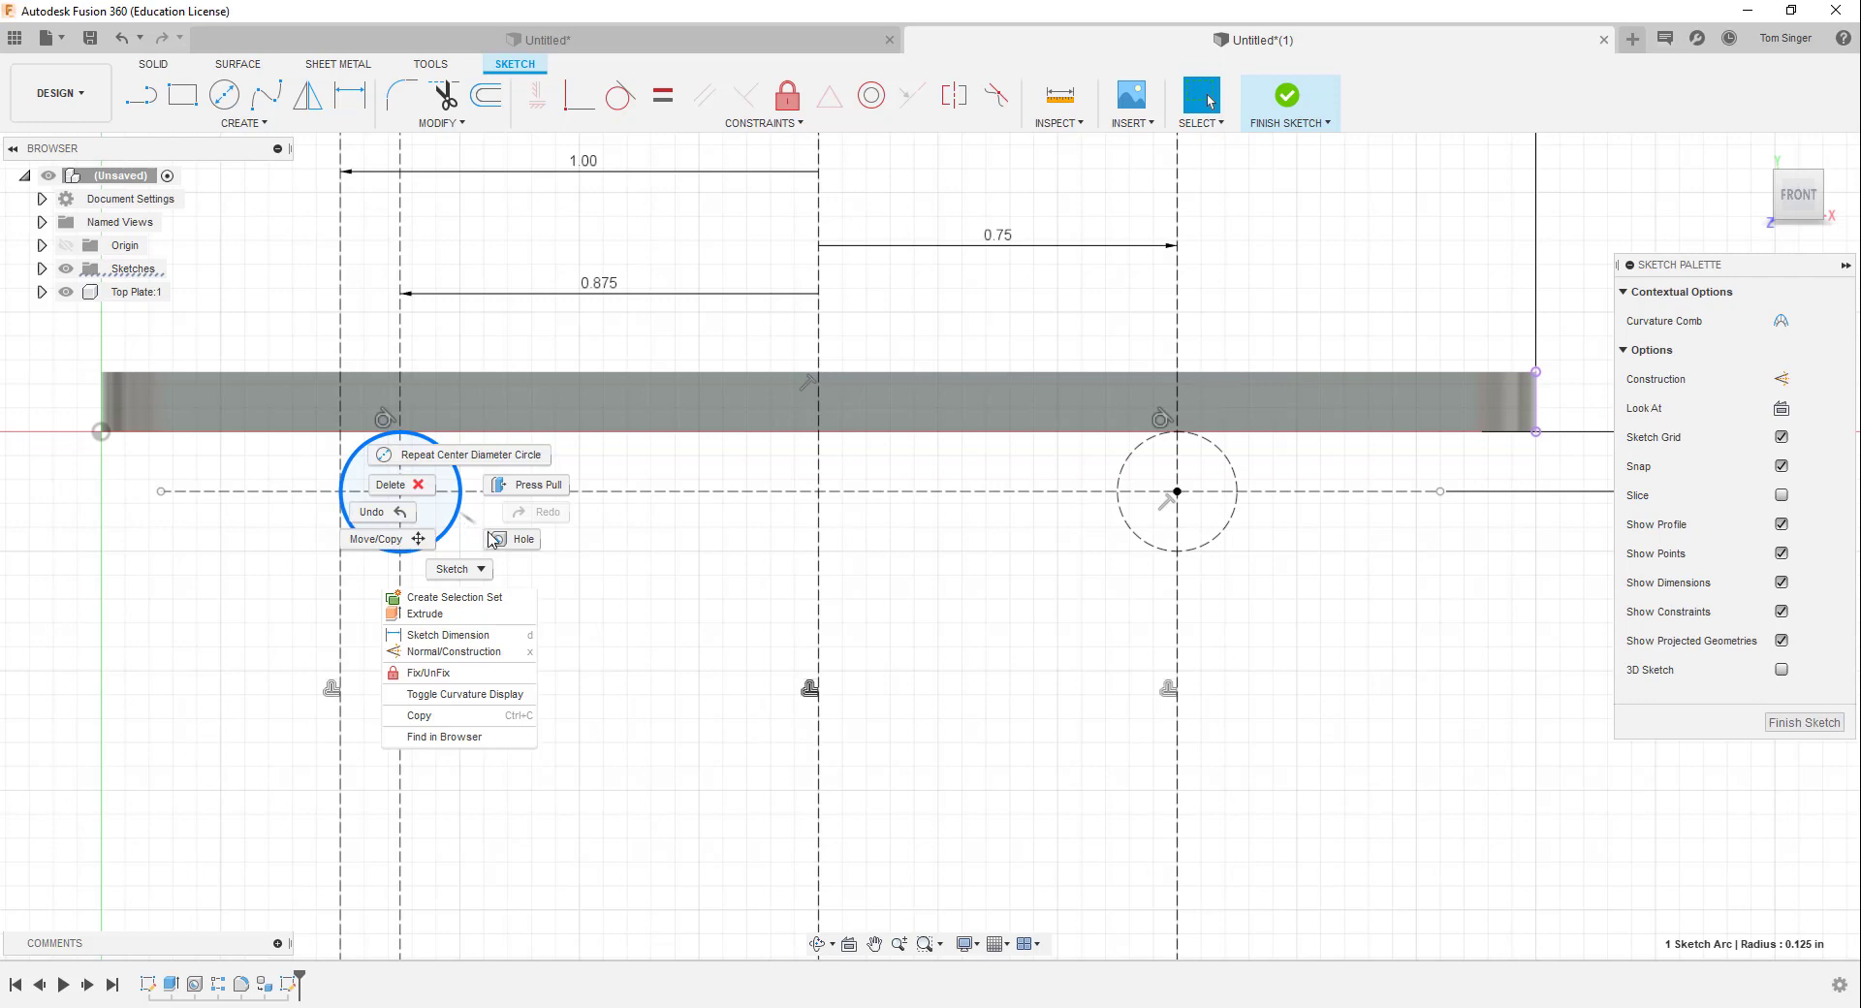
{"action": "left_click", "coordinate": [490, 654]}
{"action": "left_click", "coordinate": [595, 671]}
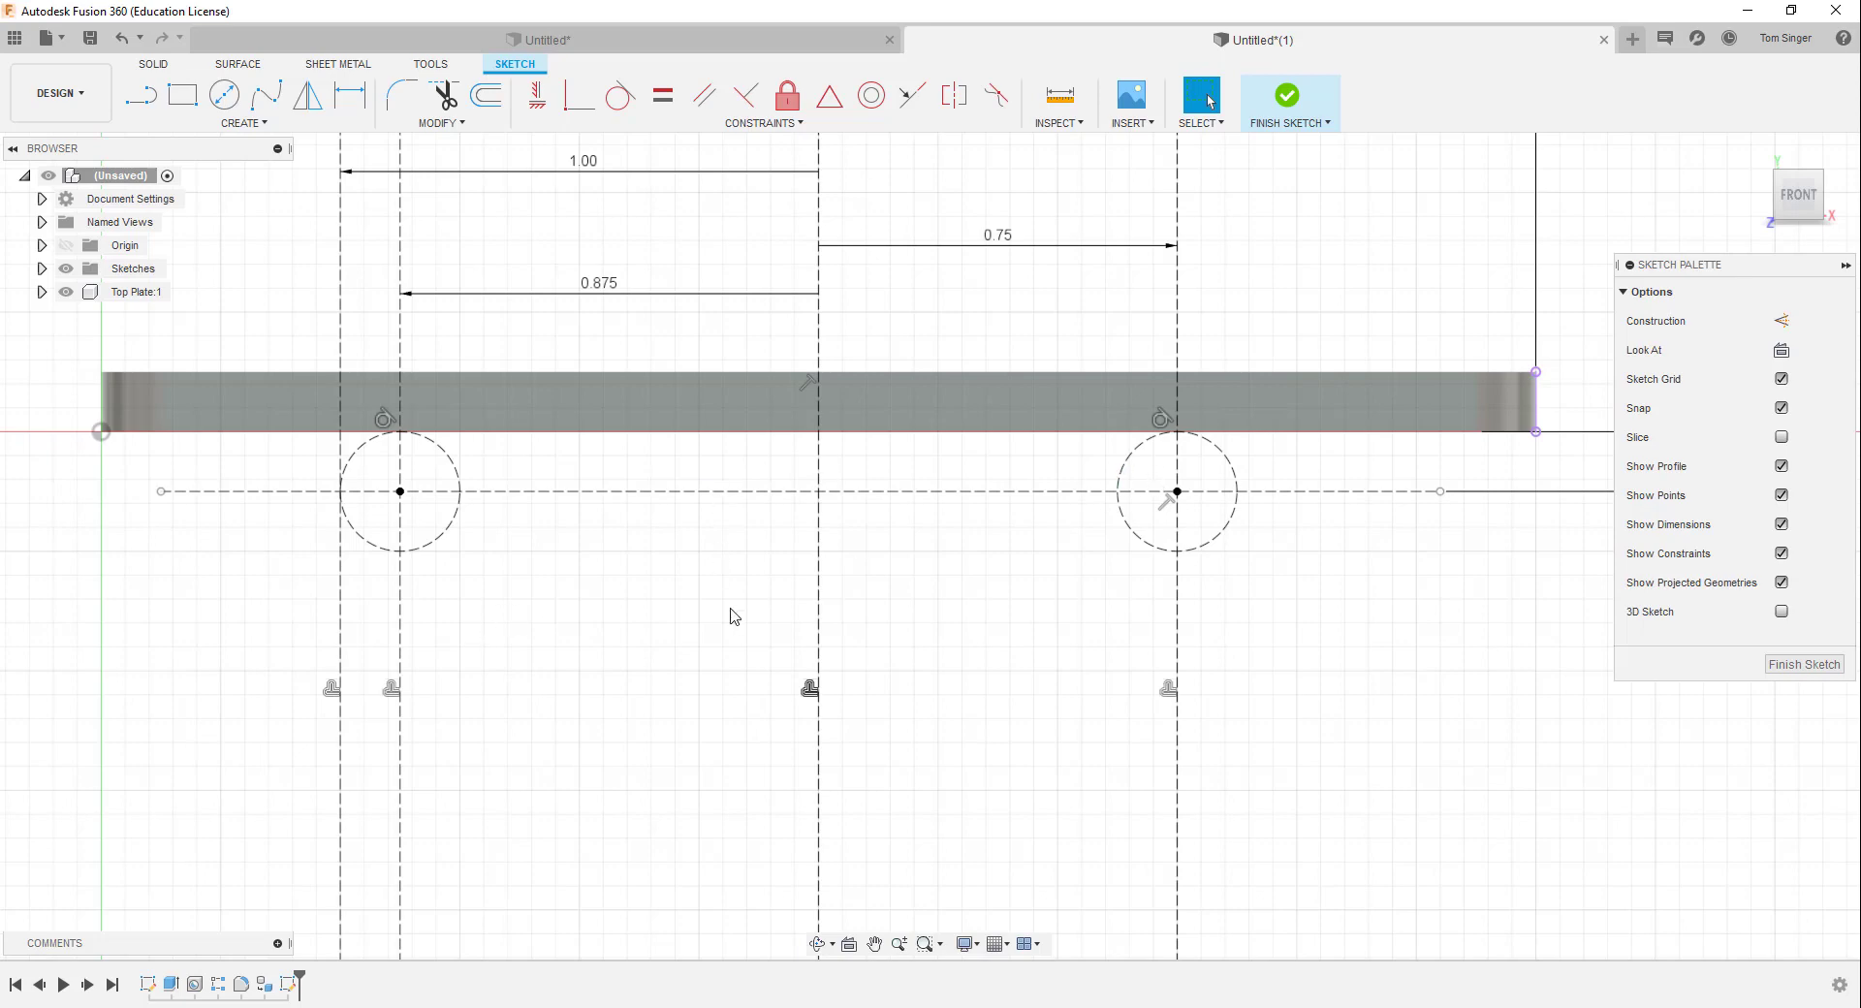
{"action": "scroll", "coordinate": [734, 617], "scroll_direction": "down", "scroll_amount": 3}
{"action": "scroll", "coordinate": [825, 775], "scroll_direction": "down", "scroll_amount": 1}
{"action": "mouse_move", "coordinate": [825, 774]}
{"action": "middle_mouse_down"}
{"action": "mouse_move", "coordinate": [940, 503]}
{"action": "mouse_move", "coordinate": [922, 529]}
{"action": "middle_mouse_up"}
{"action": "scroll", "coordinate": [940, 504], "scroll_direction": "down", "scroll_amount": 6}
{"action": "scroll", "coordinate": [858, 580], "scroll_direction": "up", "scroll_amount": 2}
{"action": "scroll", "coordinate": [858, 580], "scroll_direction": "up", "scroll_amount": 1}
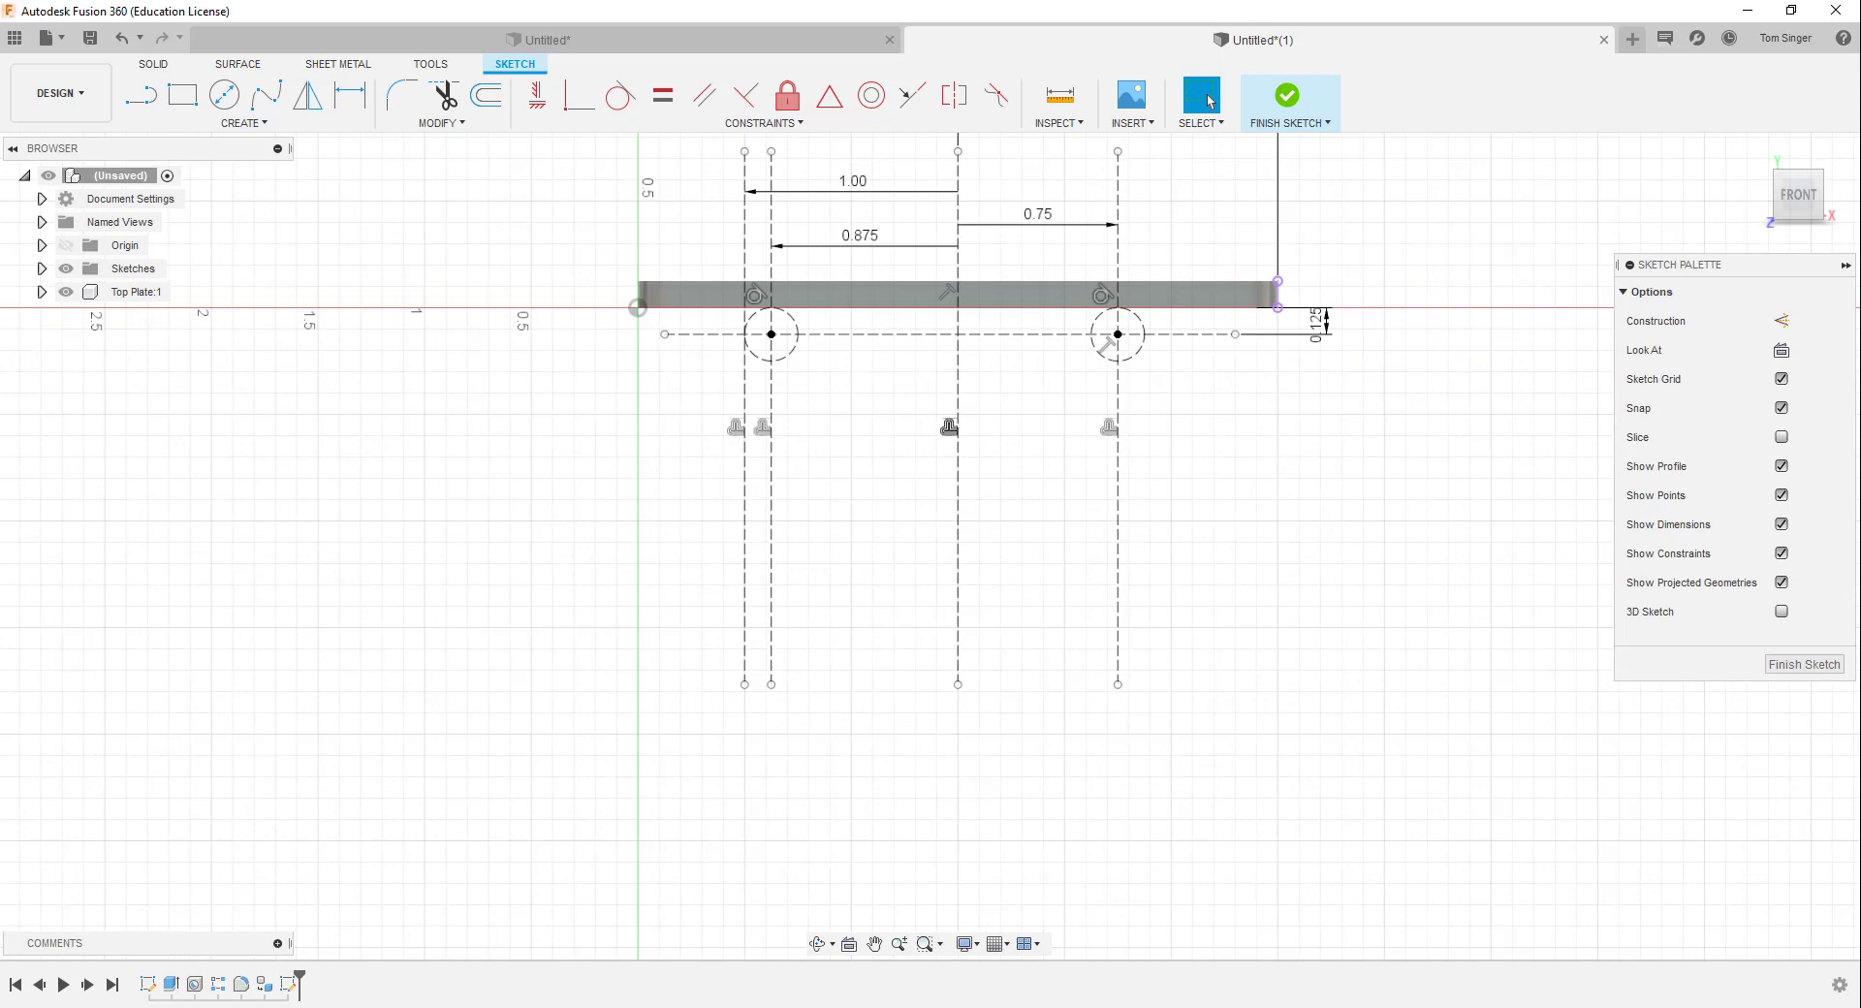
Check the reference drawing and draw a horizontal construction line about 0.586 in long across the lower ends of the 1.00 and 0.875 offset lines
{"action": "left_click", "coordinate": [585, 35]}
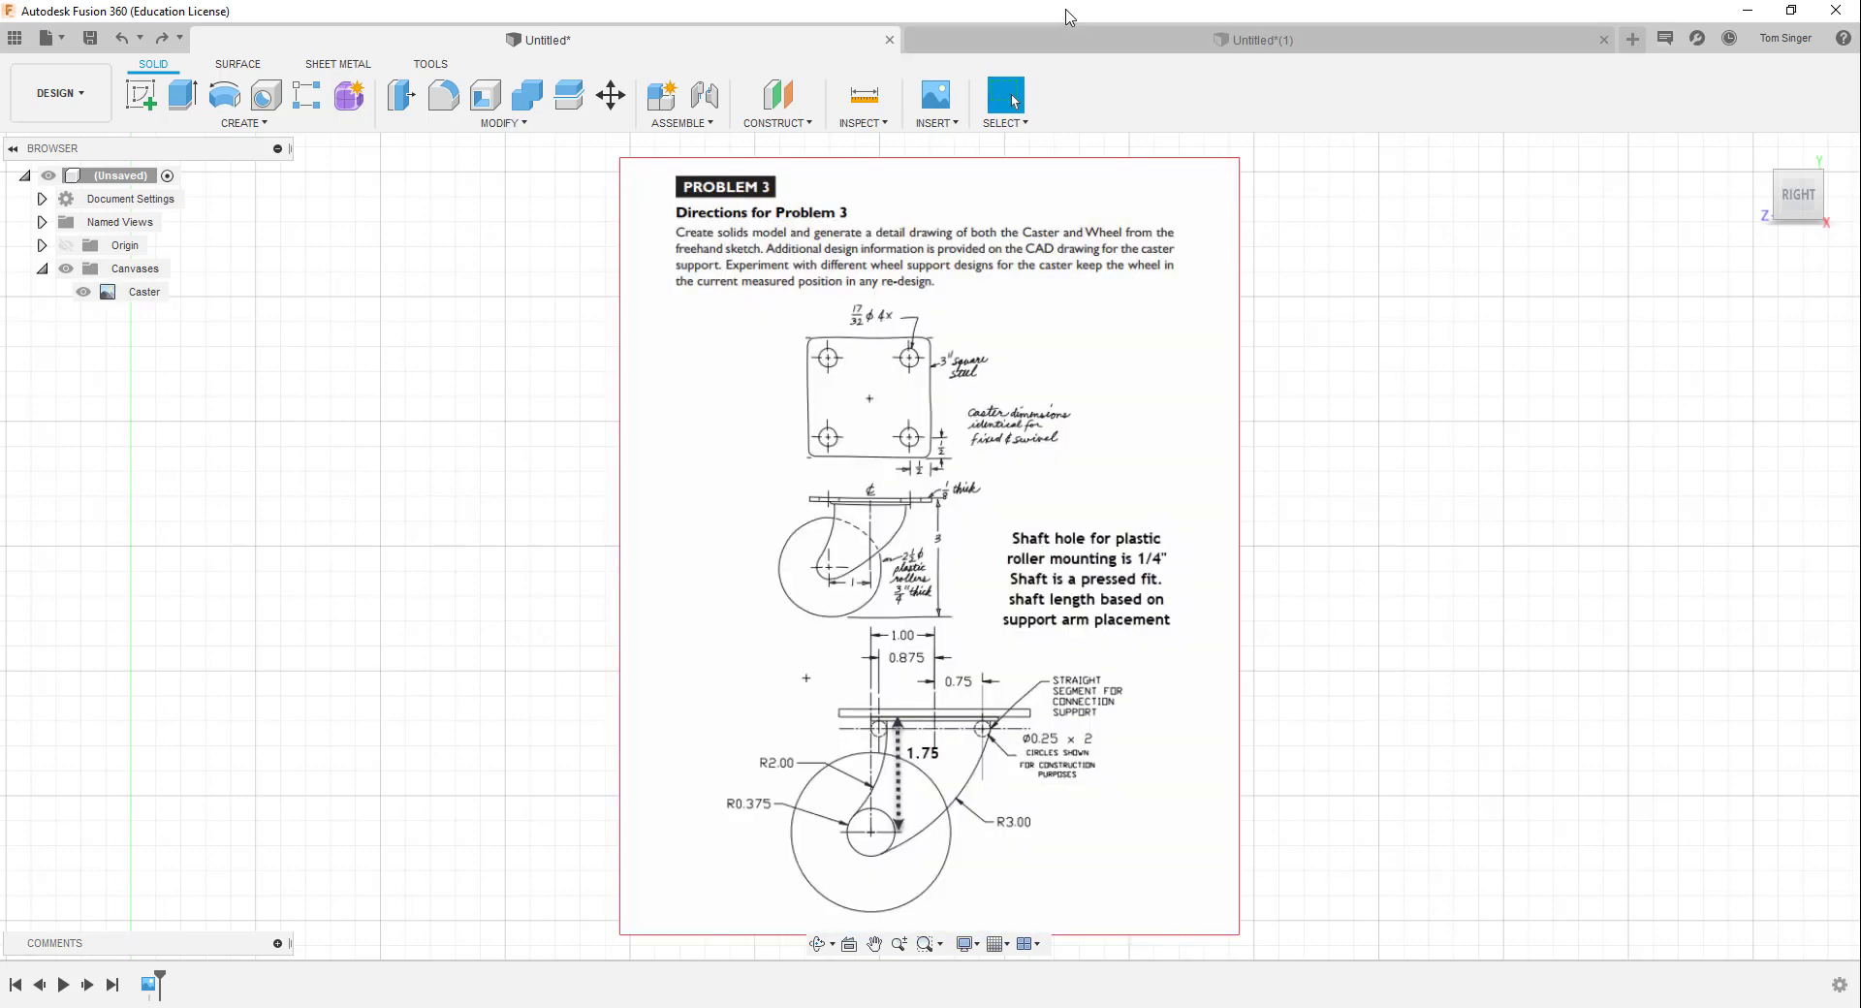
{"action": "left_click", "coordinate": [1059, 41]}
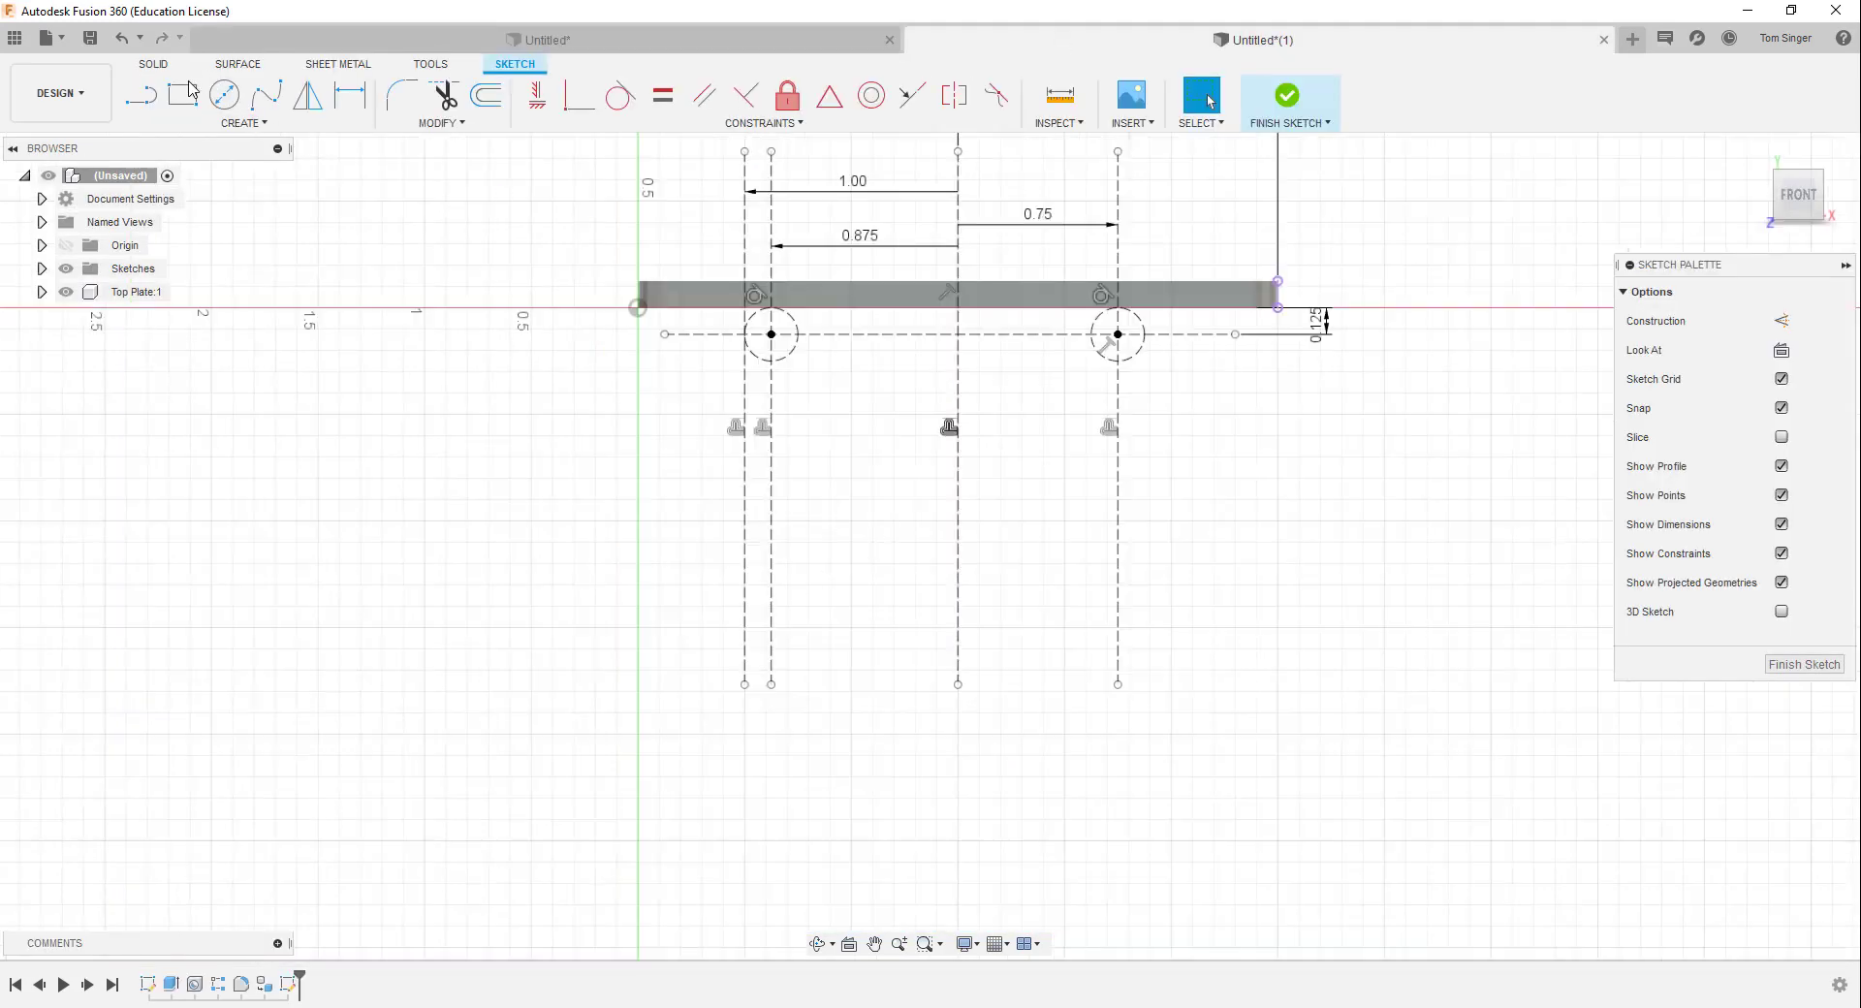
{"action": "left_click", "coordinate": [141, 94]}
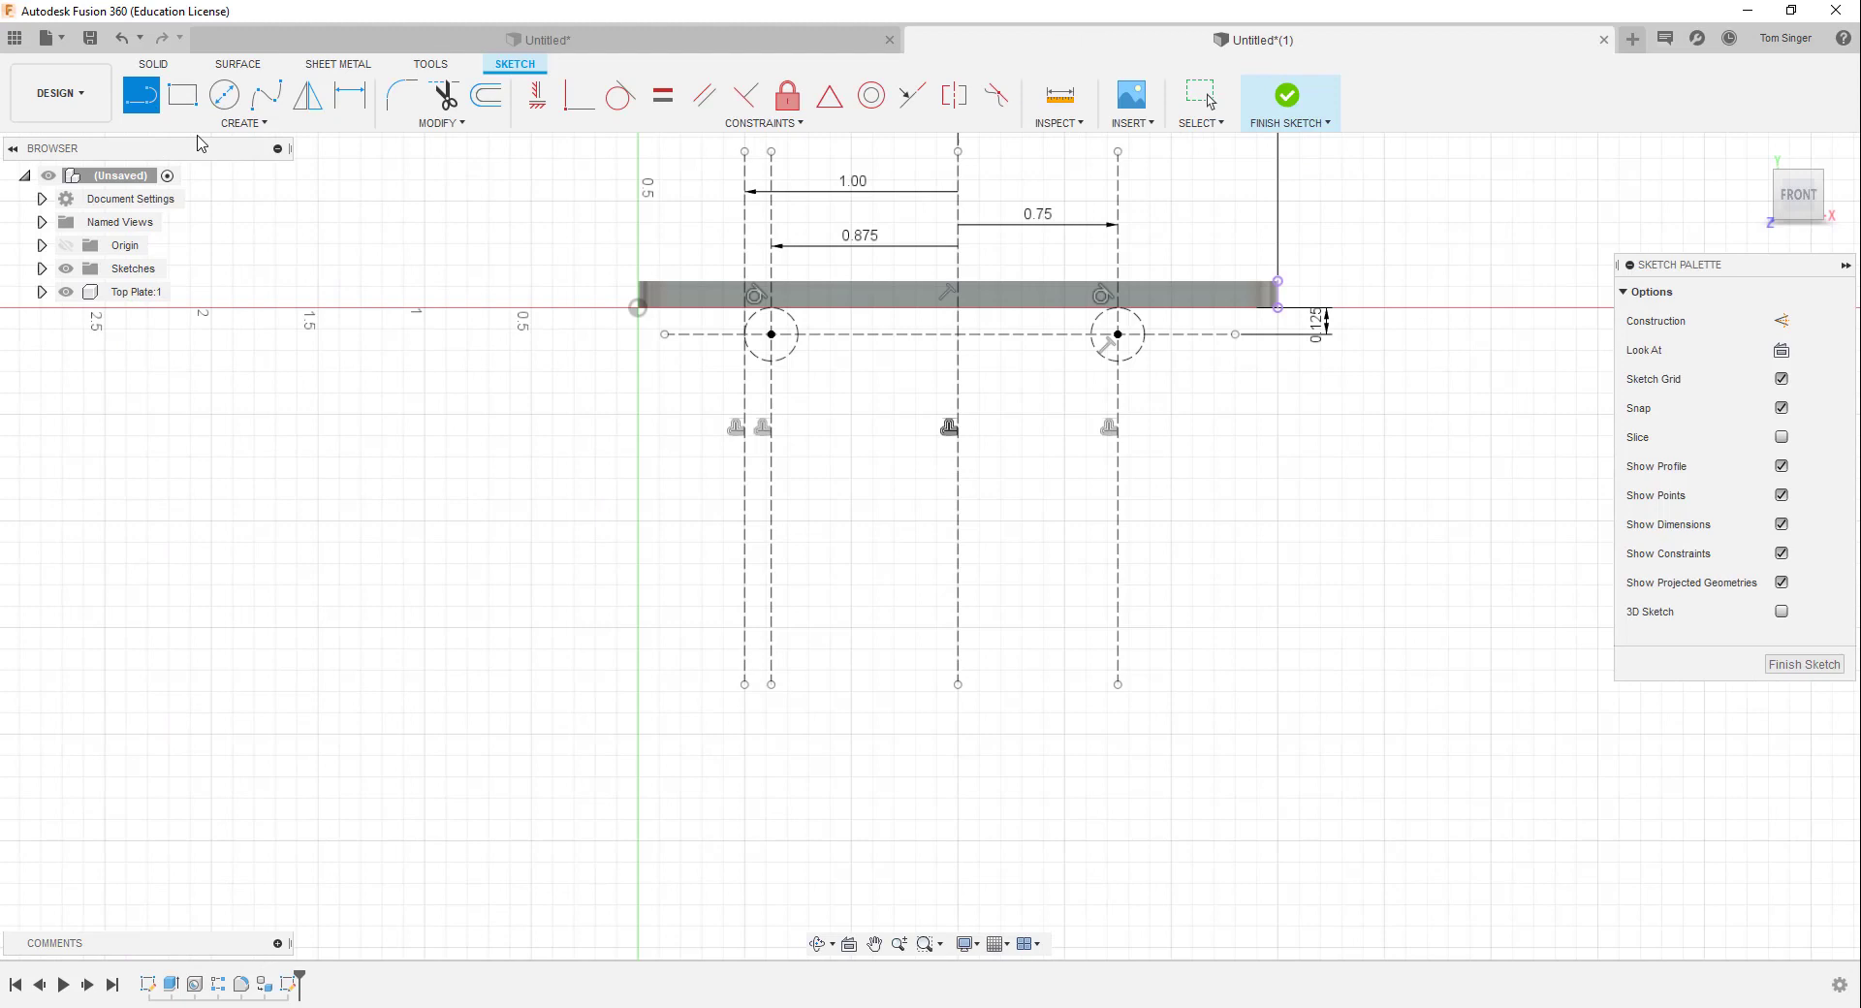
{"action": "left_click", "coordinate": [691, 666]}
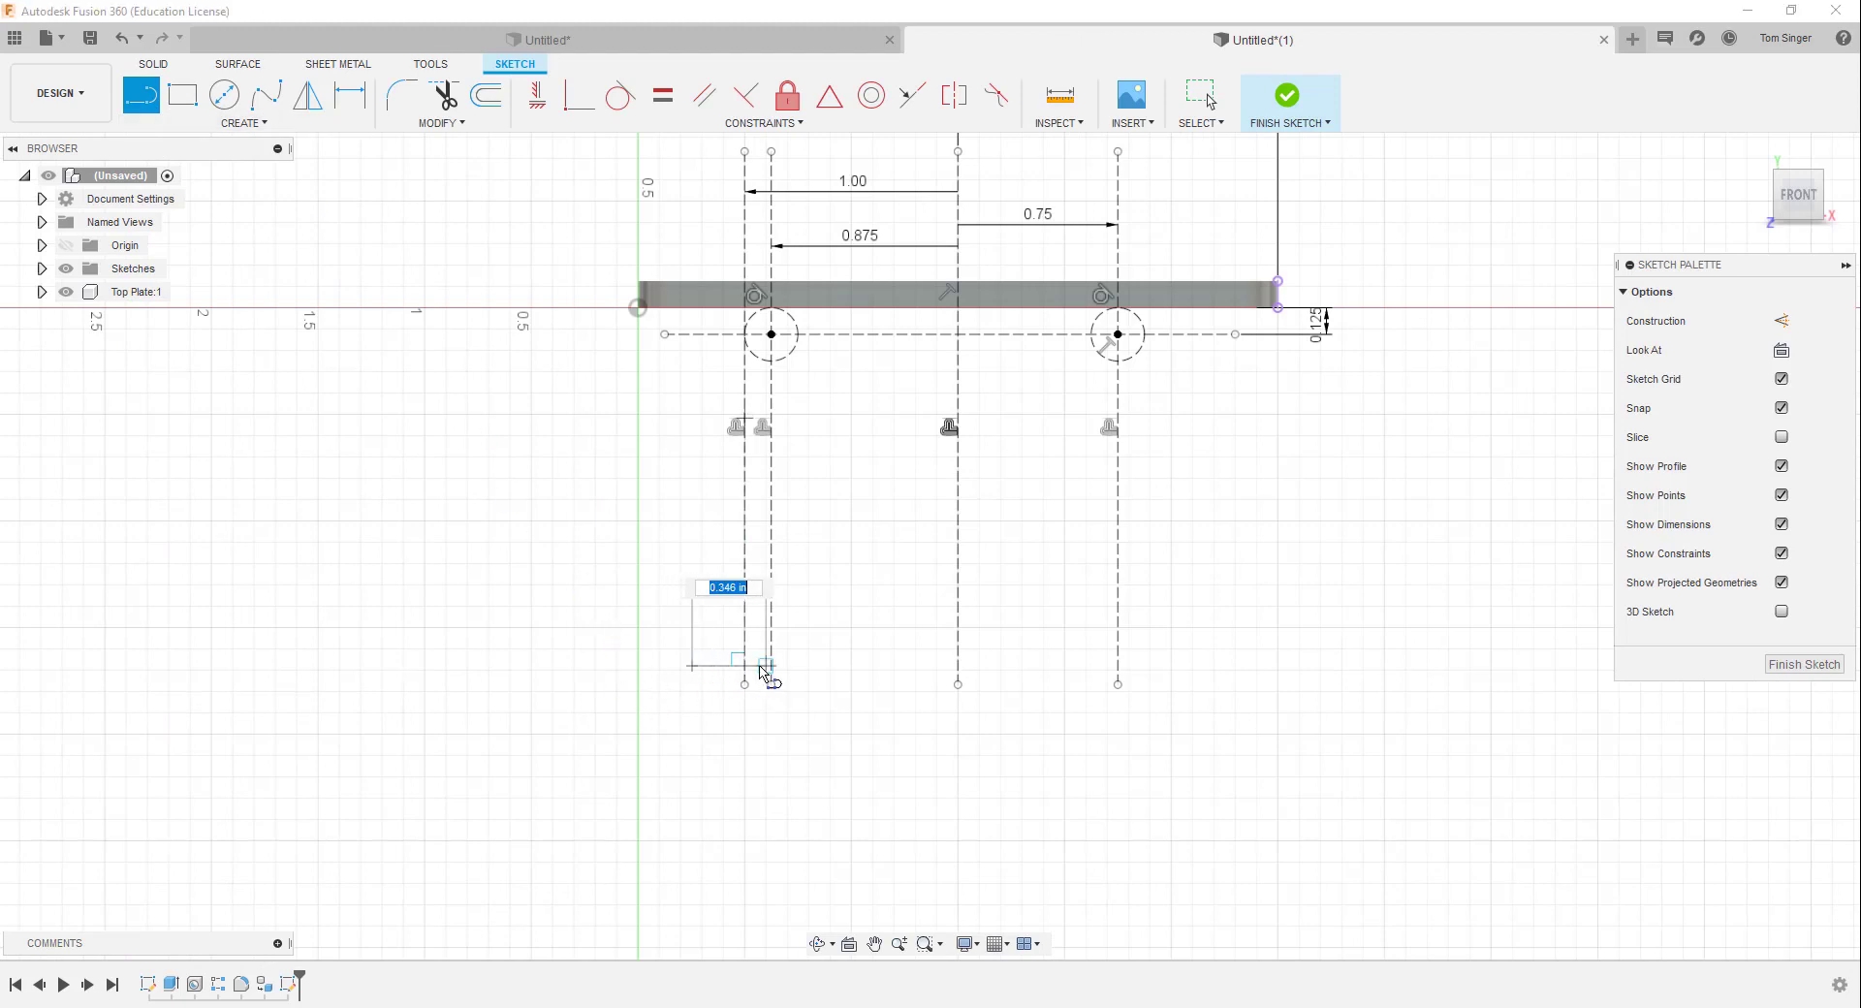
{"action": "left_click", "coordinate": [818, 666]}
{"action": "right_click", "coordinate": [818, 666]}
{"action": "left_click", "coordinate": [887, 661]}
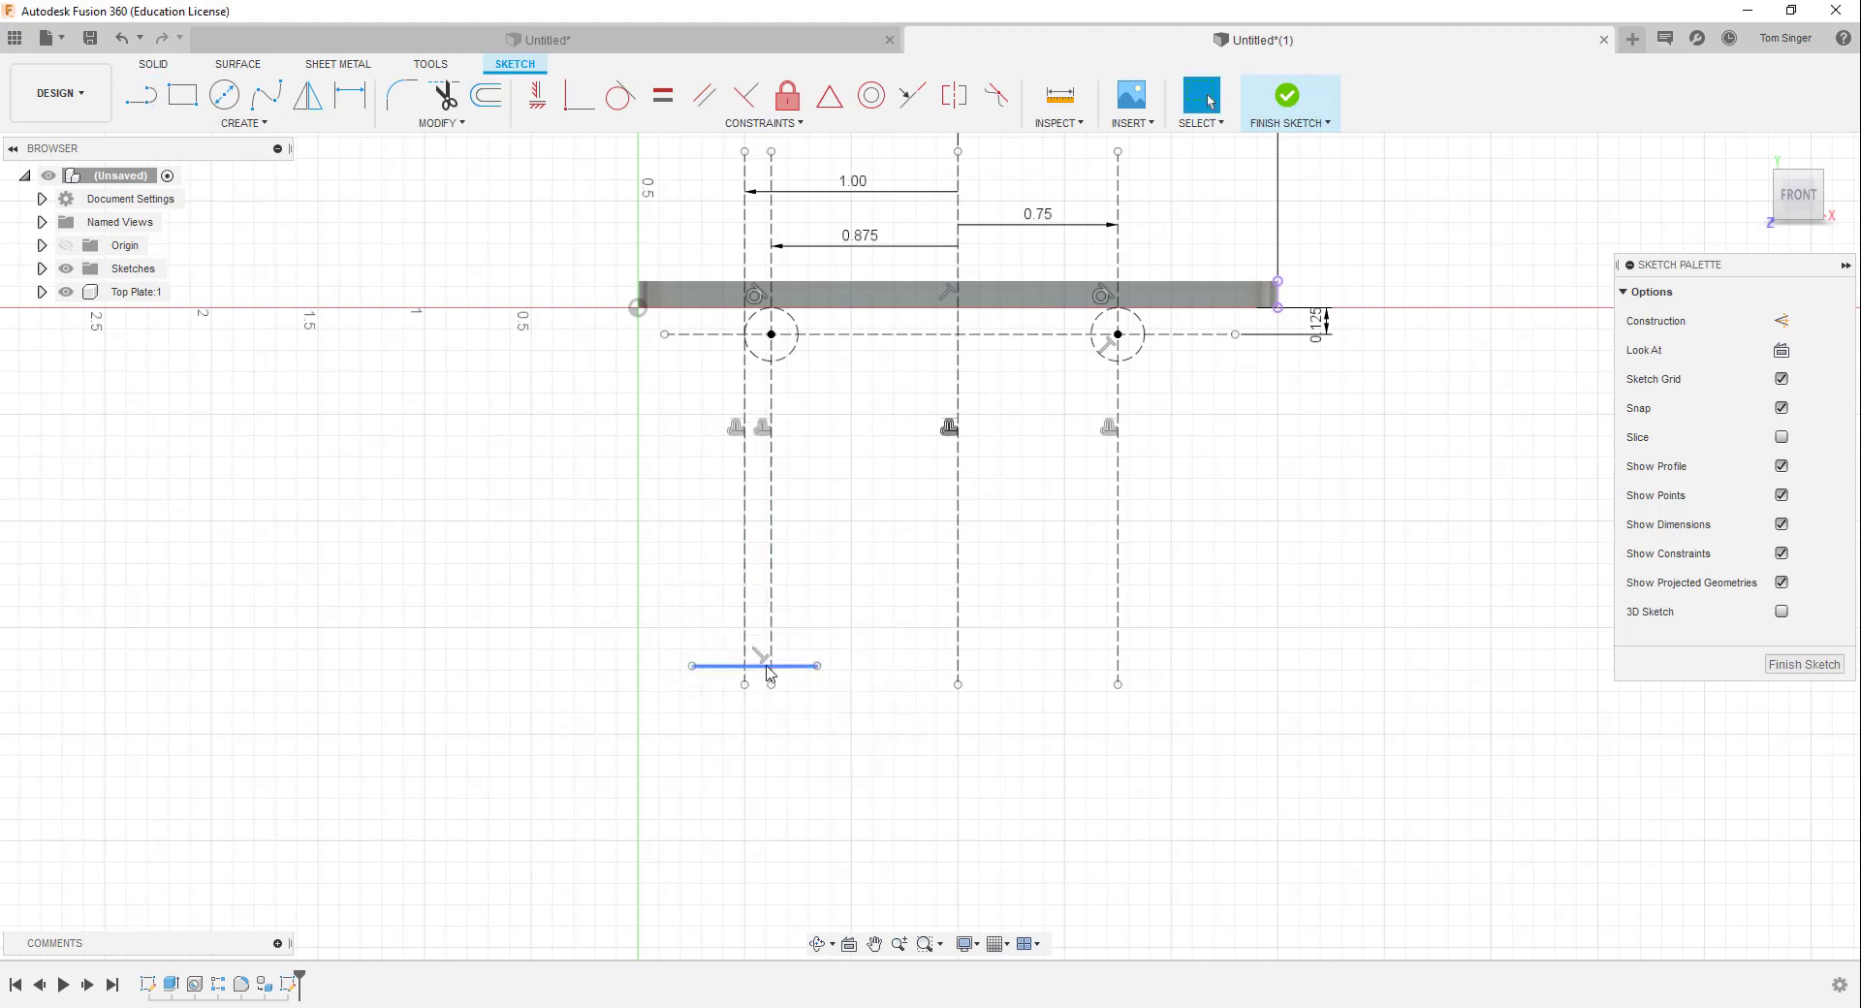
{"action": "right_click", "coordinate": [759, 673]}
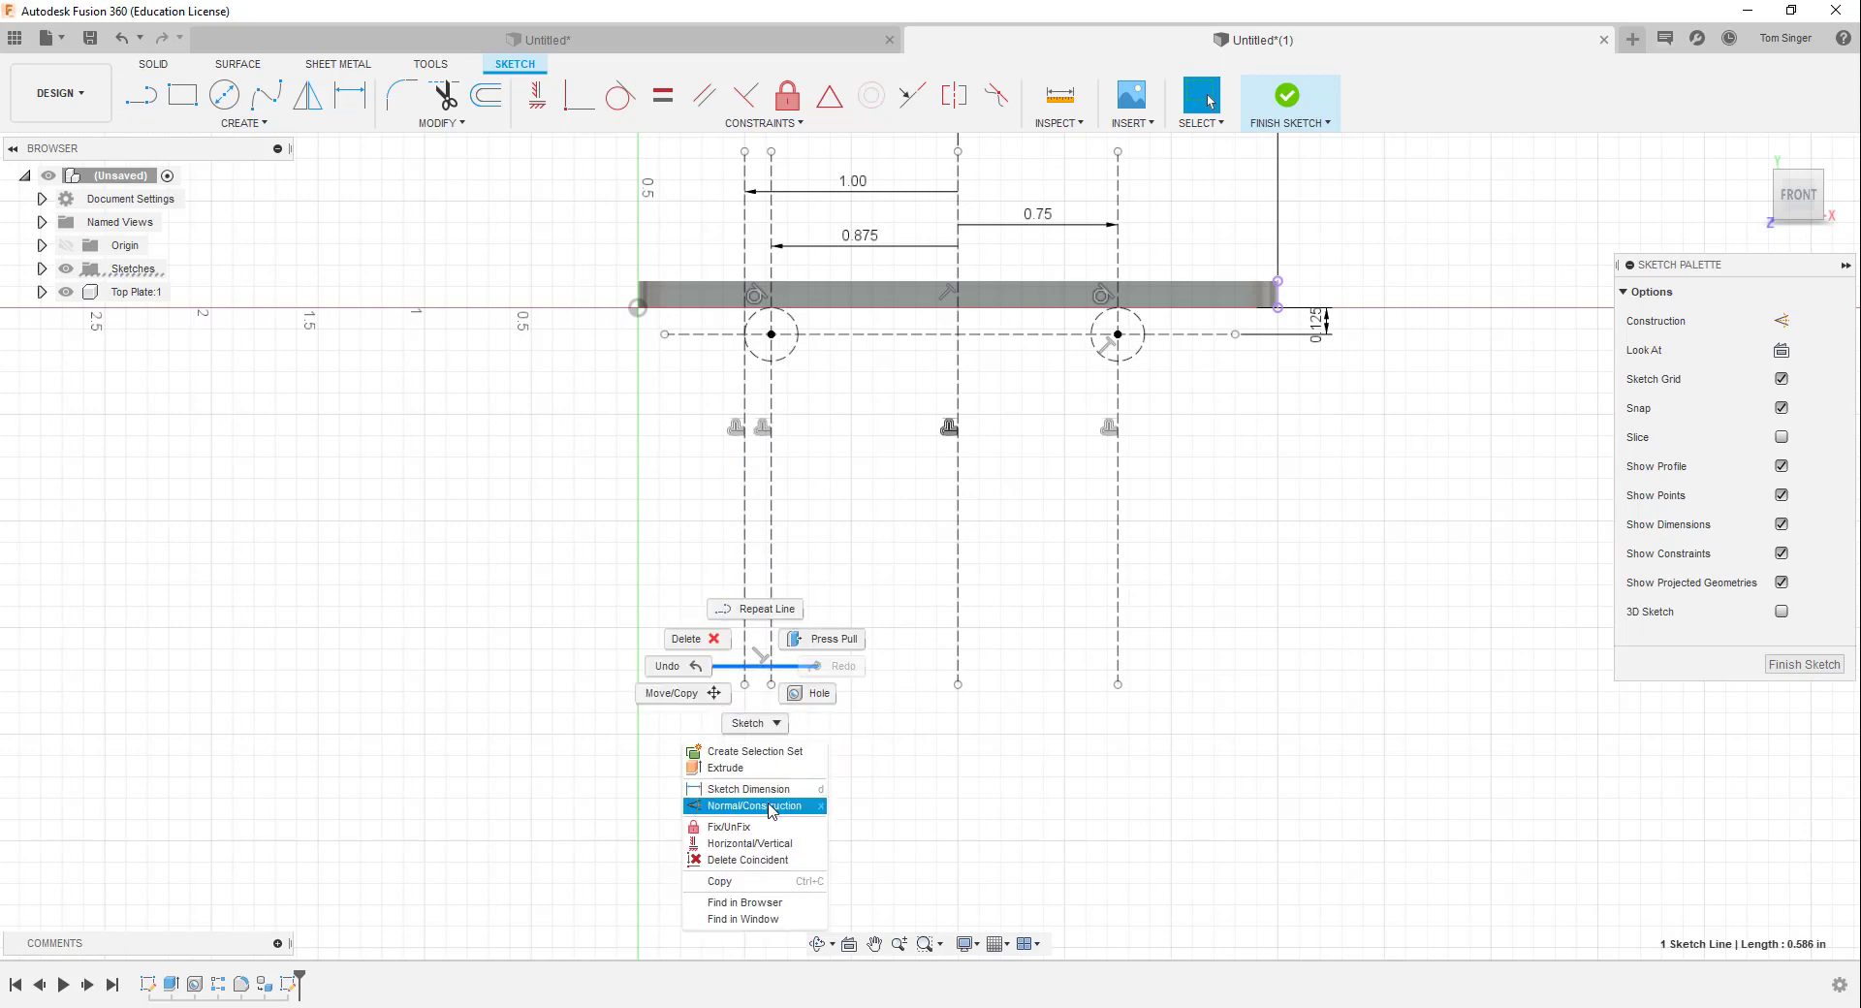
{"action": "left_click", "coordinate": [737, 803]}
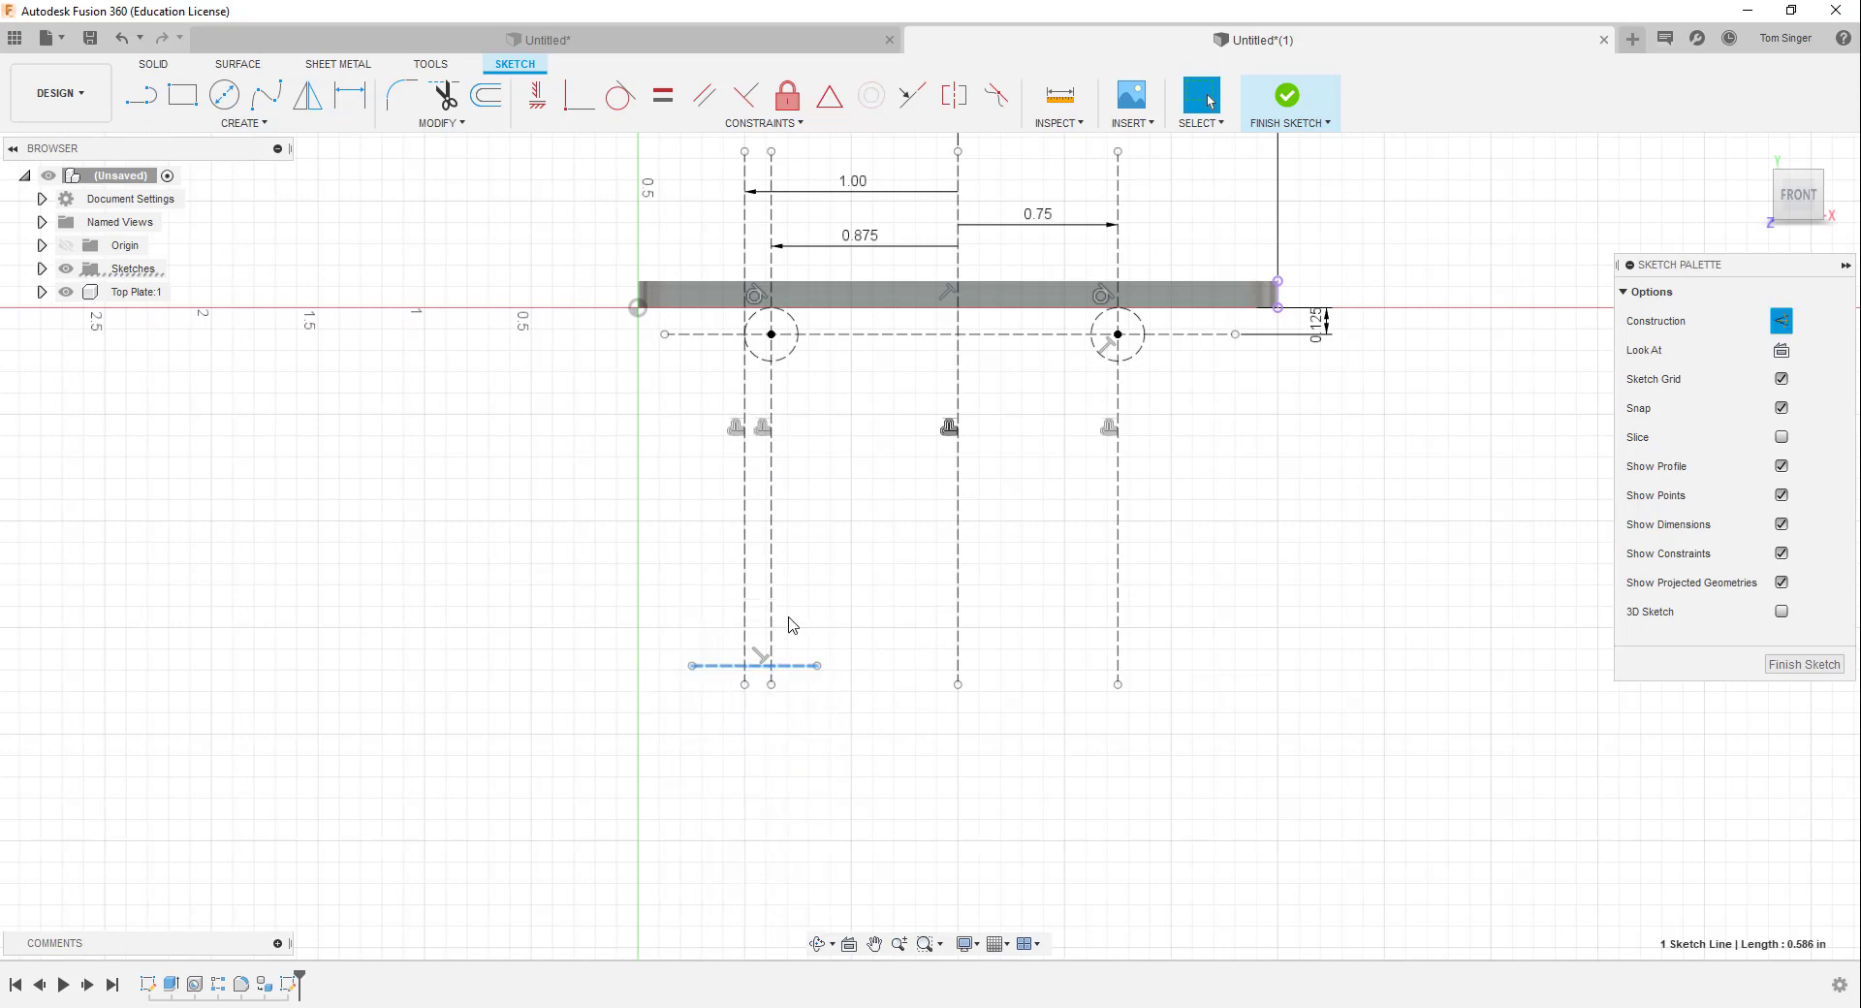
Dimension the short horizontal construction line 1.75 in below the Top Plate's lower edge
{"action": "left_click", "coordinate": [350, 95]}
{"action": "left_click", "coordinate": [695, 666]}
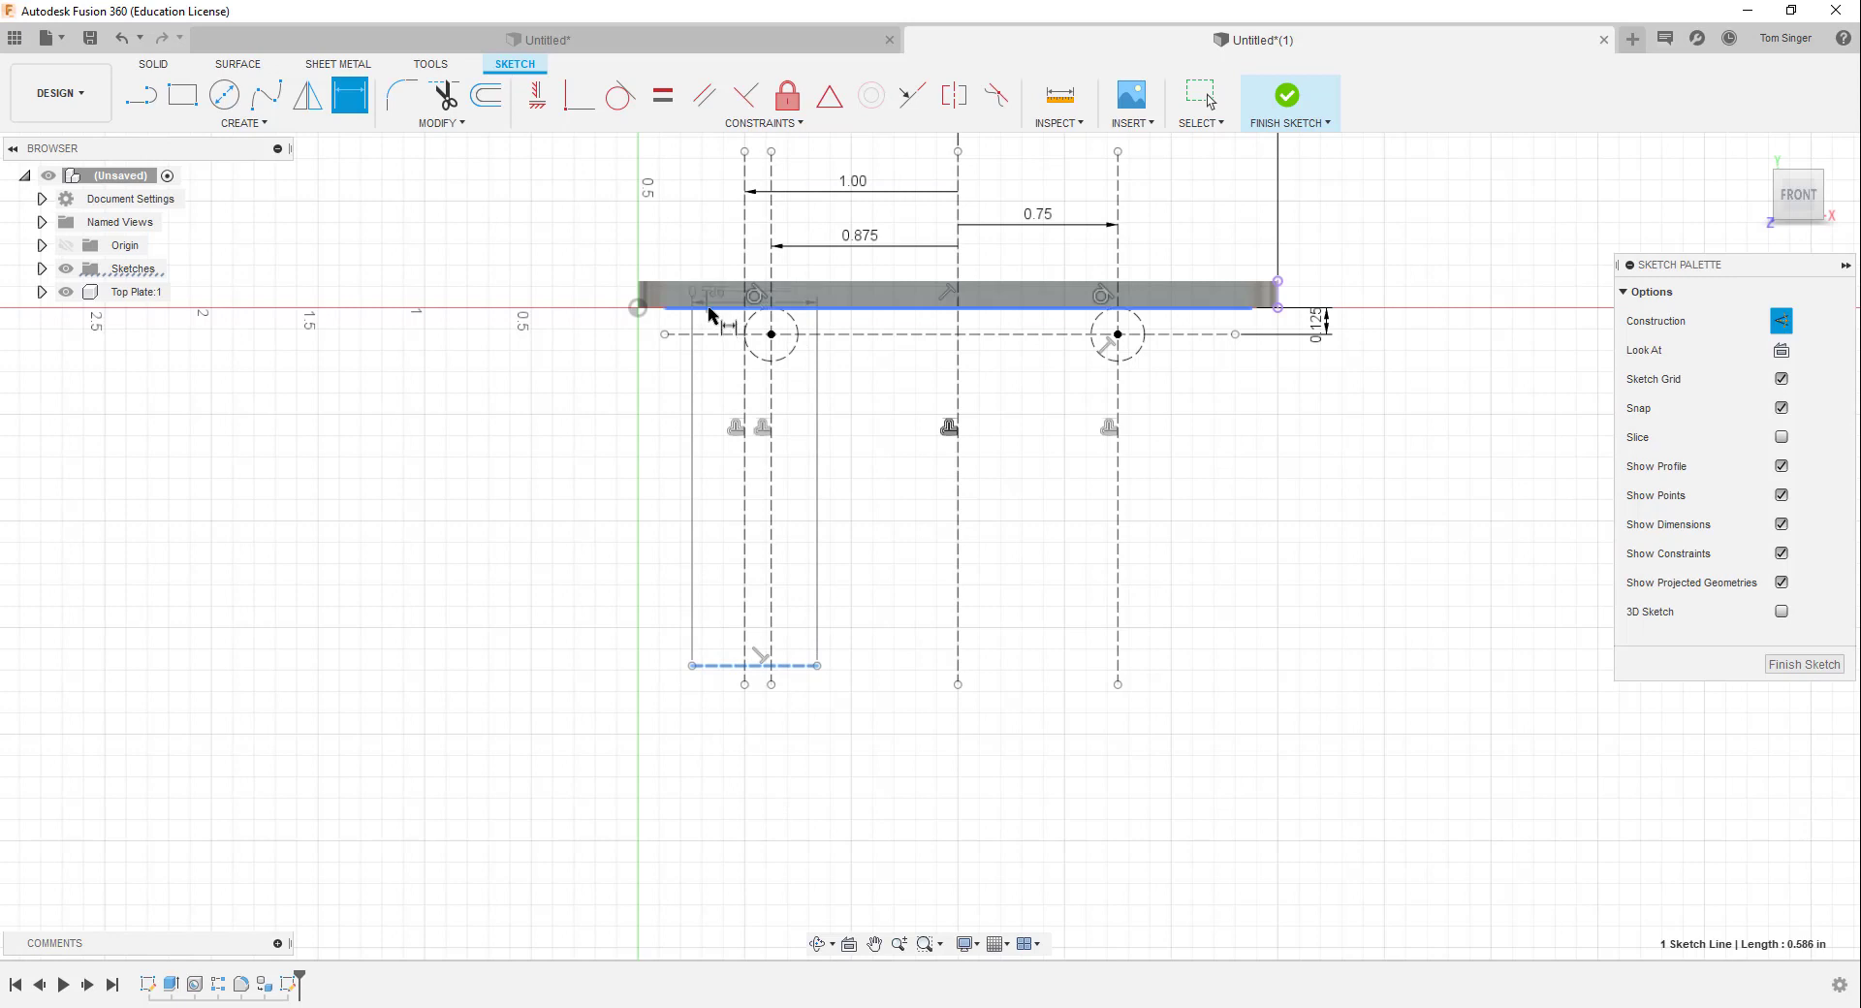
{"action": "left_click", "coordinate": [710, 309]}
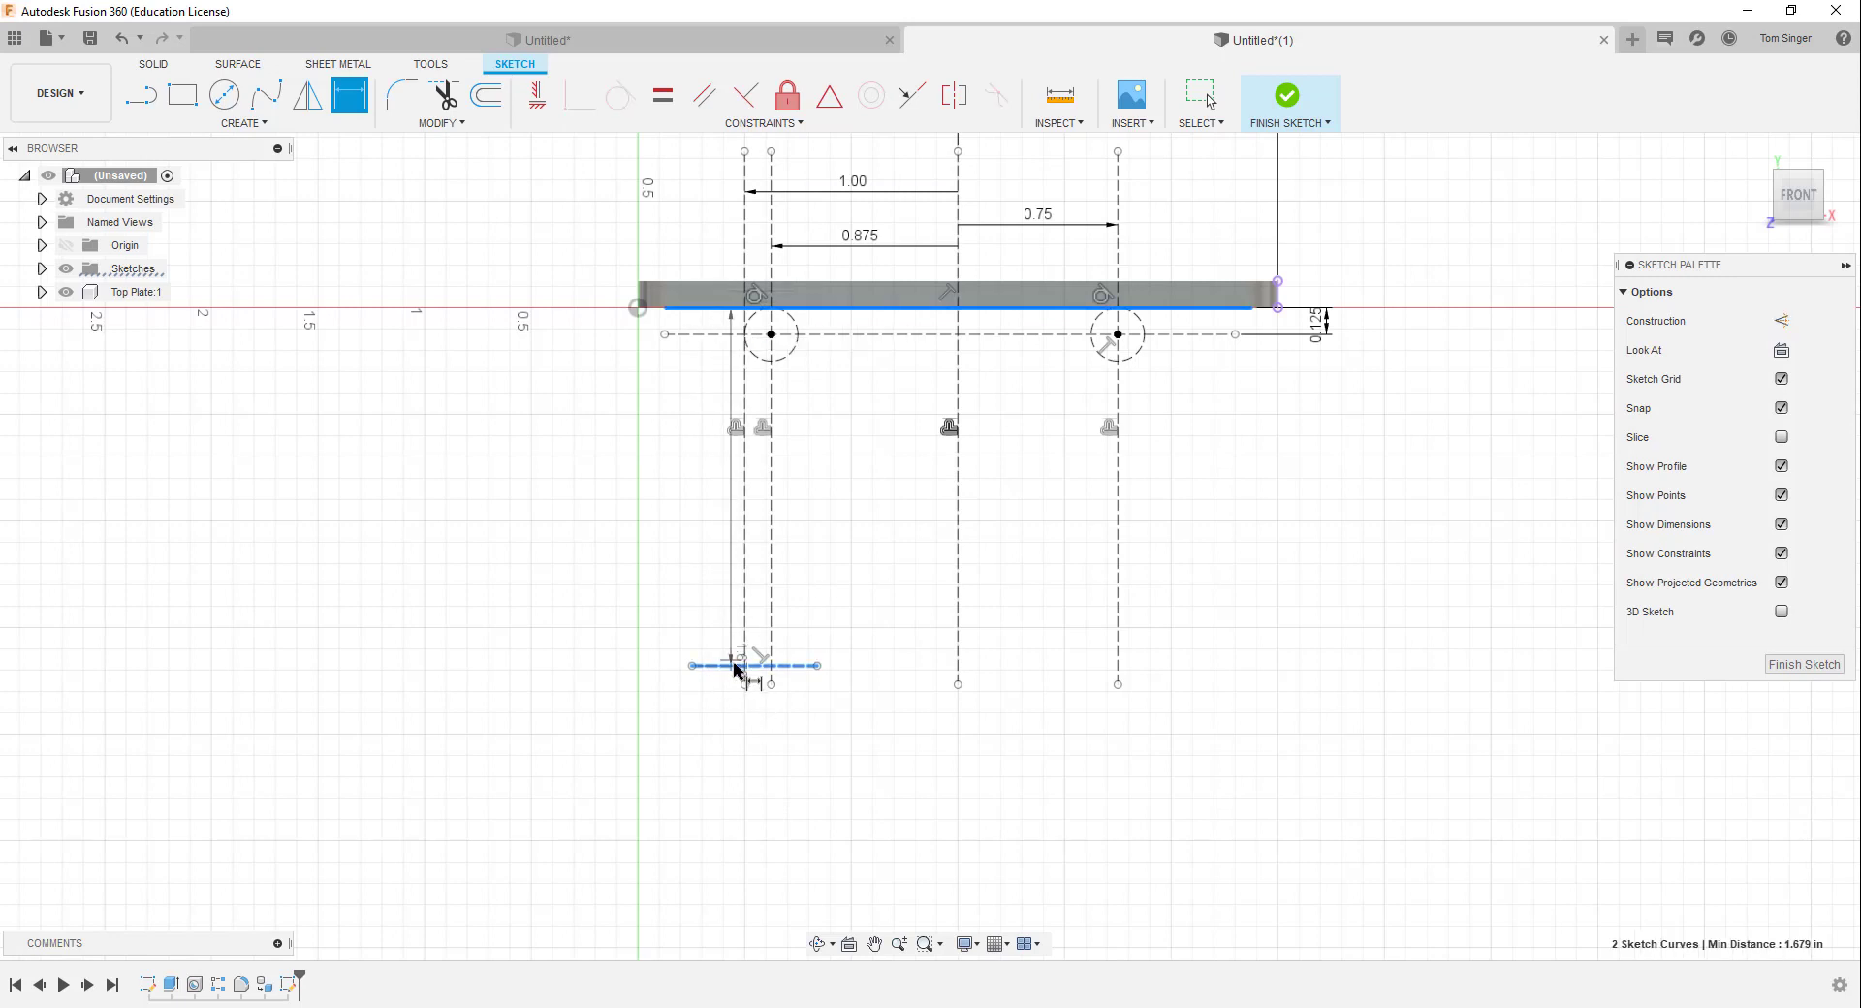
{"action": "left_click", "coordinate": [725, 666]}
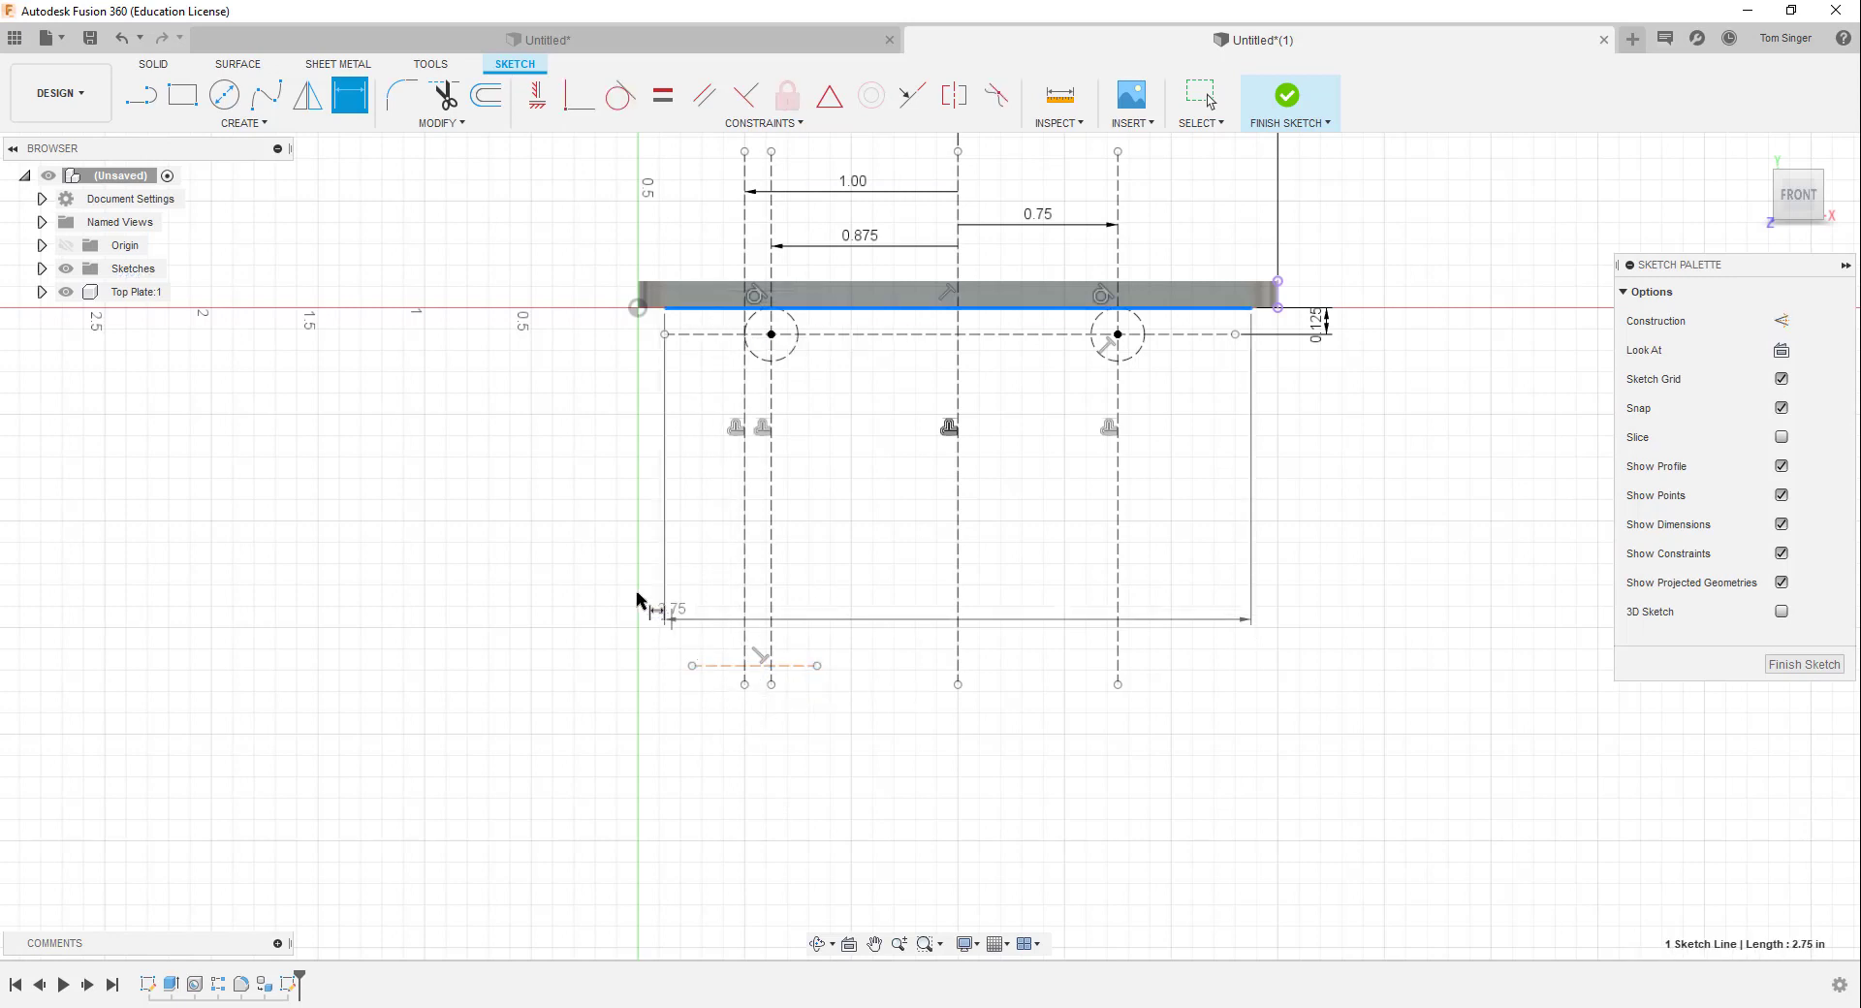
{"action": "left_click", "coordinate": [735, 667]}
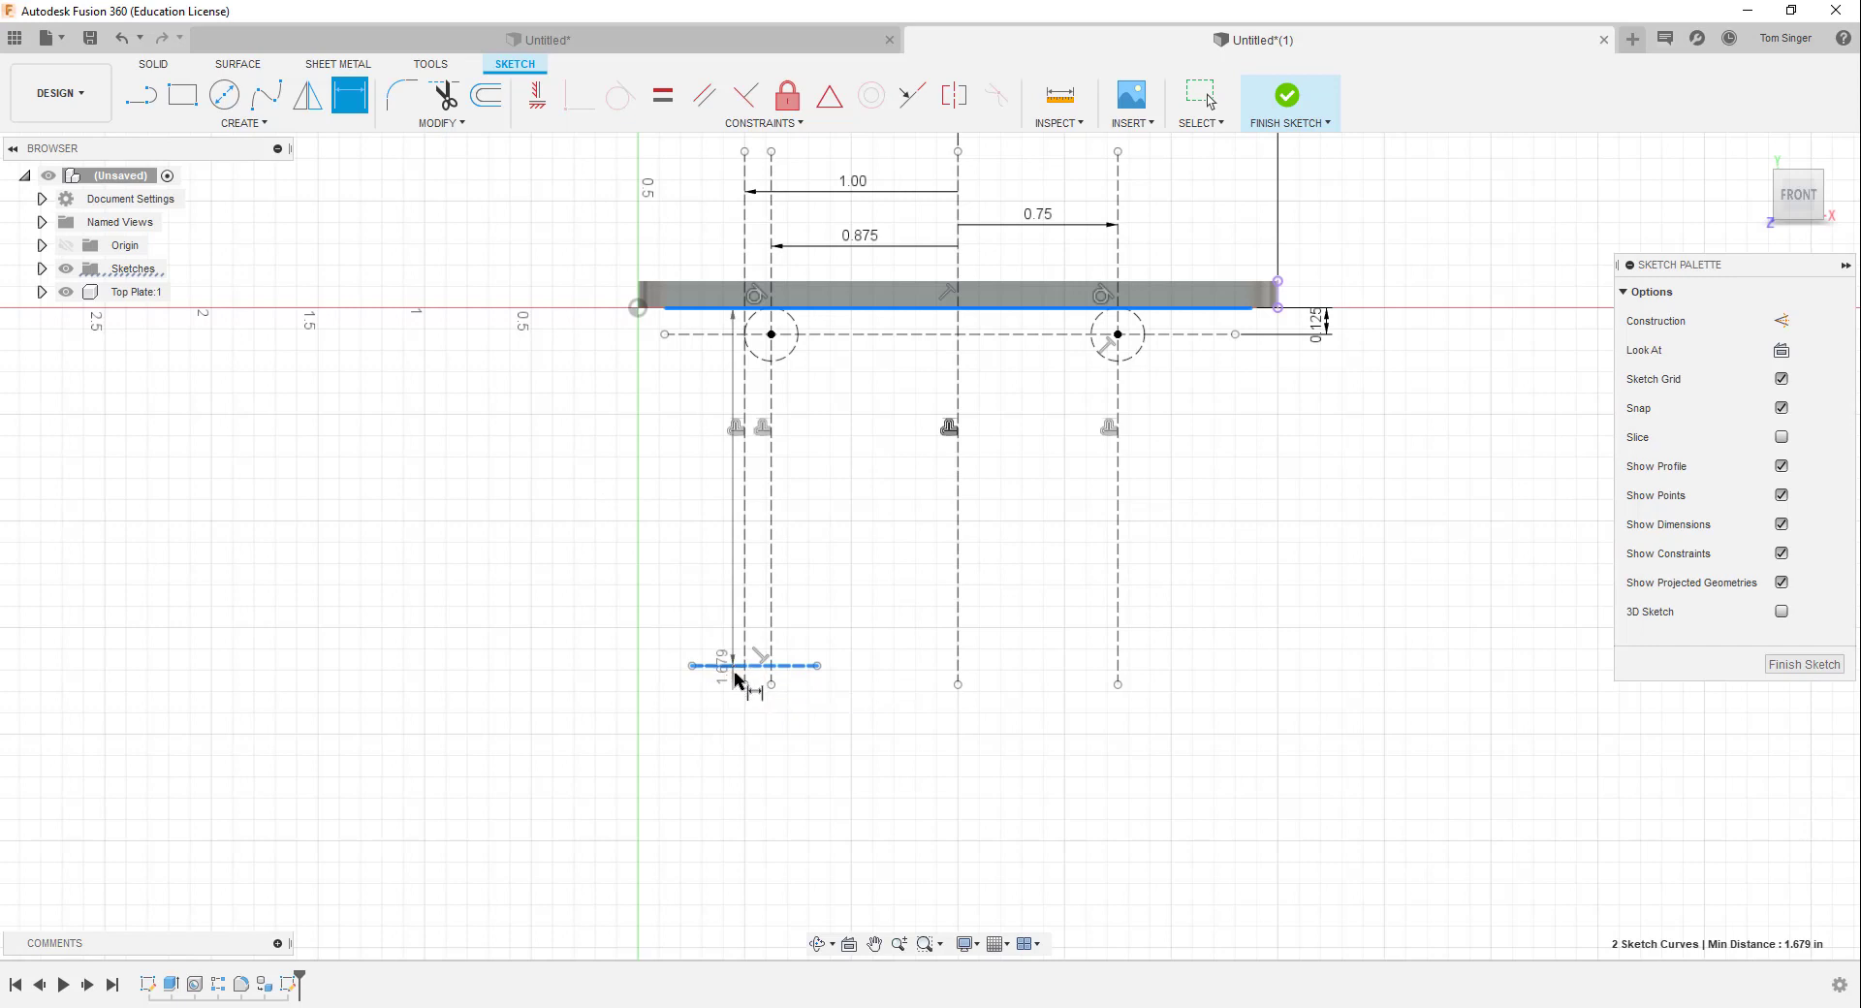
{"action": "left_click", "coordinate": [596, 512]}
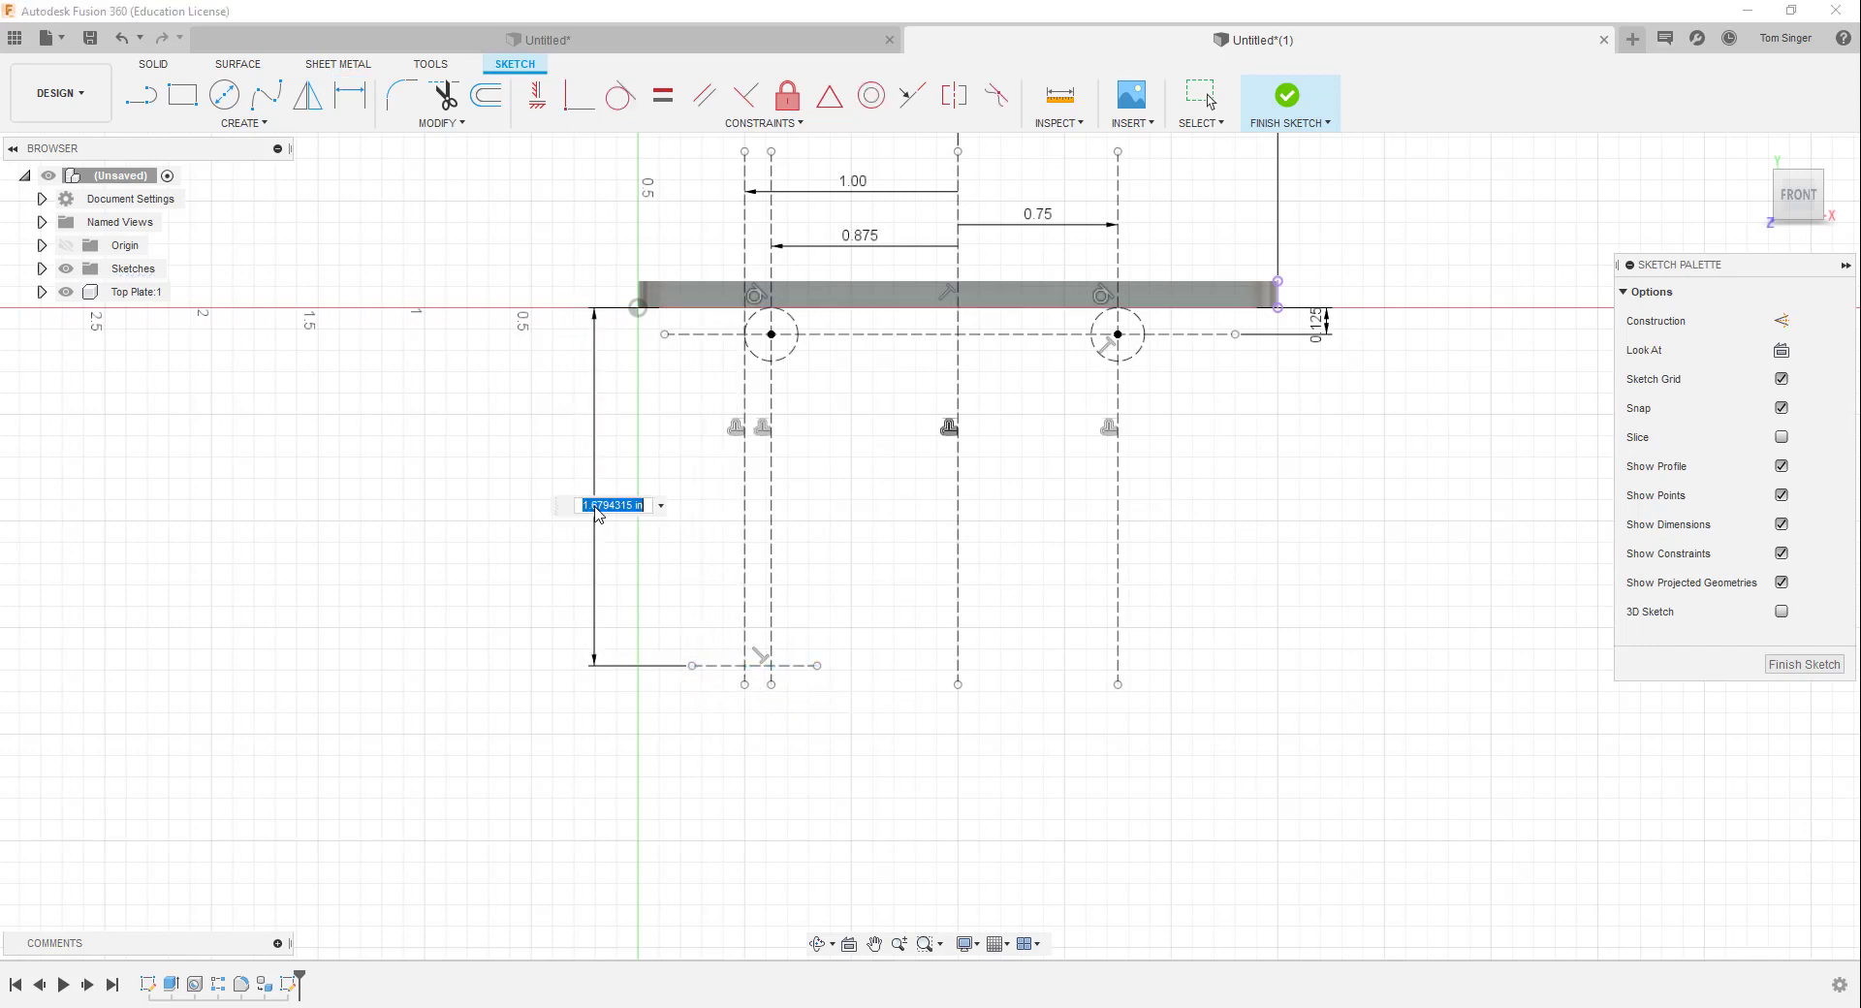
{"action": "type", "text": "1.75"}
{"action": "key", "text": "Return"}
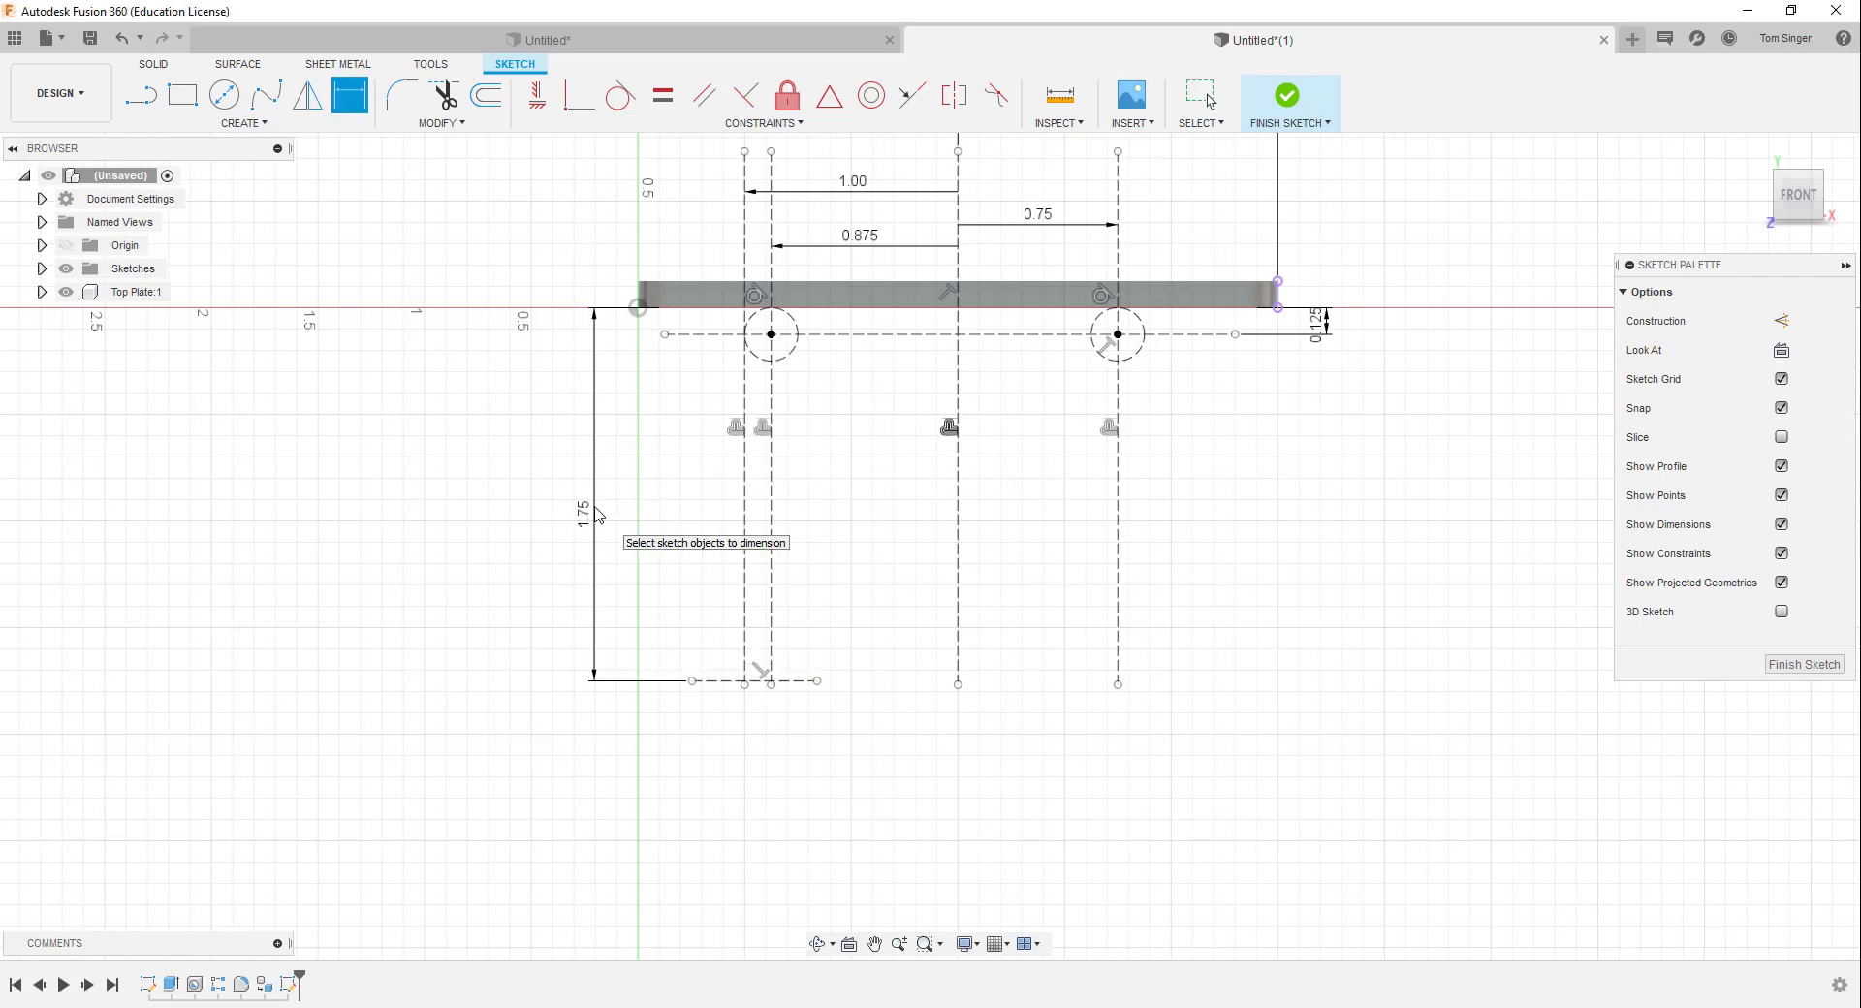
Extend the lower end of the 1.00 in offset line past the short horizontal construction line, to about Y -1.82 in
{"action": "scroll", "coordinate": [749, 756], "scroll_direction": "up", "scroll_amount": 1}
{"action": "scroll", "coordinate": [727, 717], "scroll_direction": "up", "scroll_amount": 4}
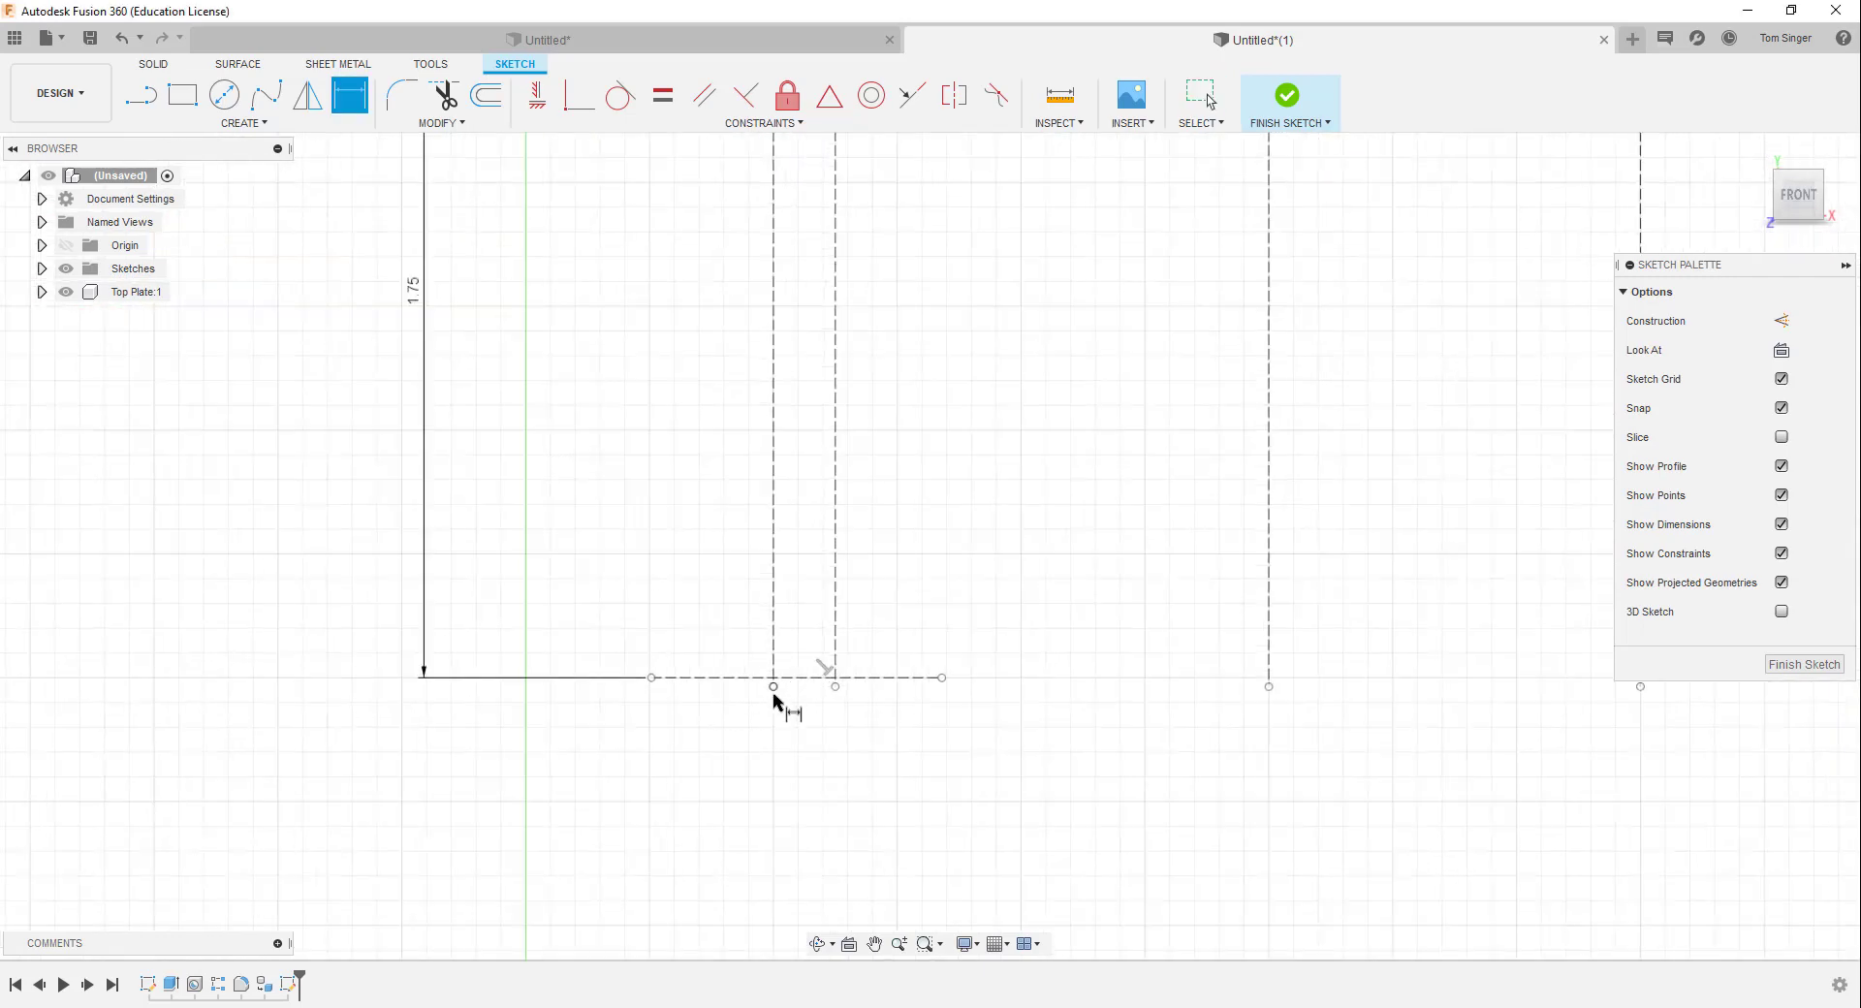
{"action": "scroll", "coordinate": [777, 698], "scroll_direction": "up", "scroll_amount": 4}
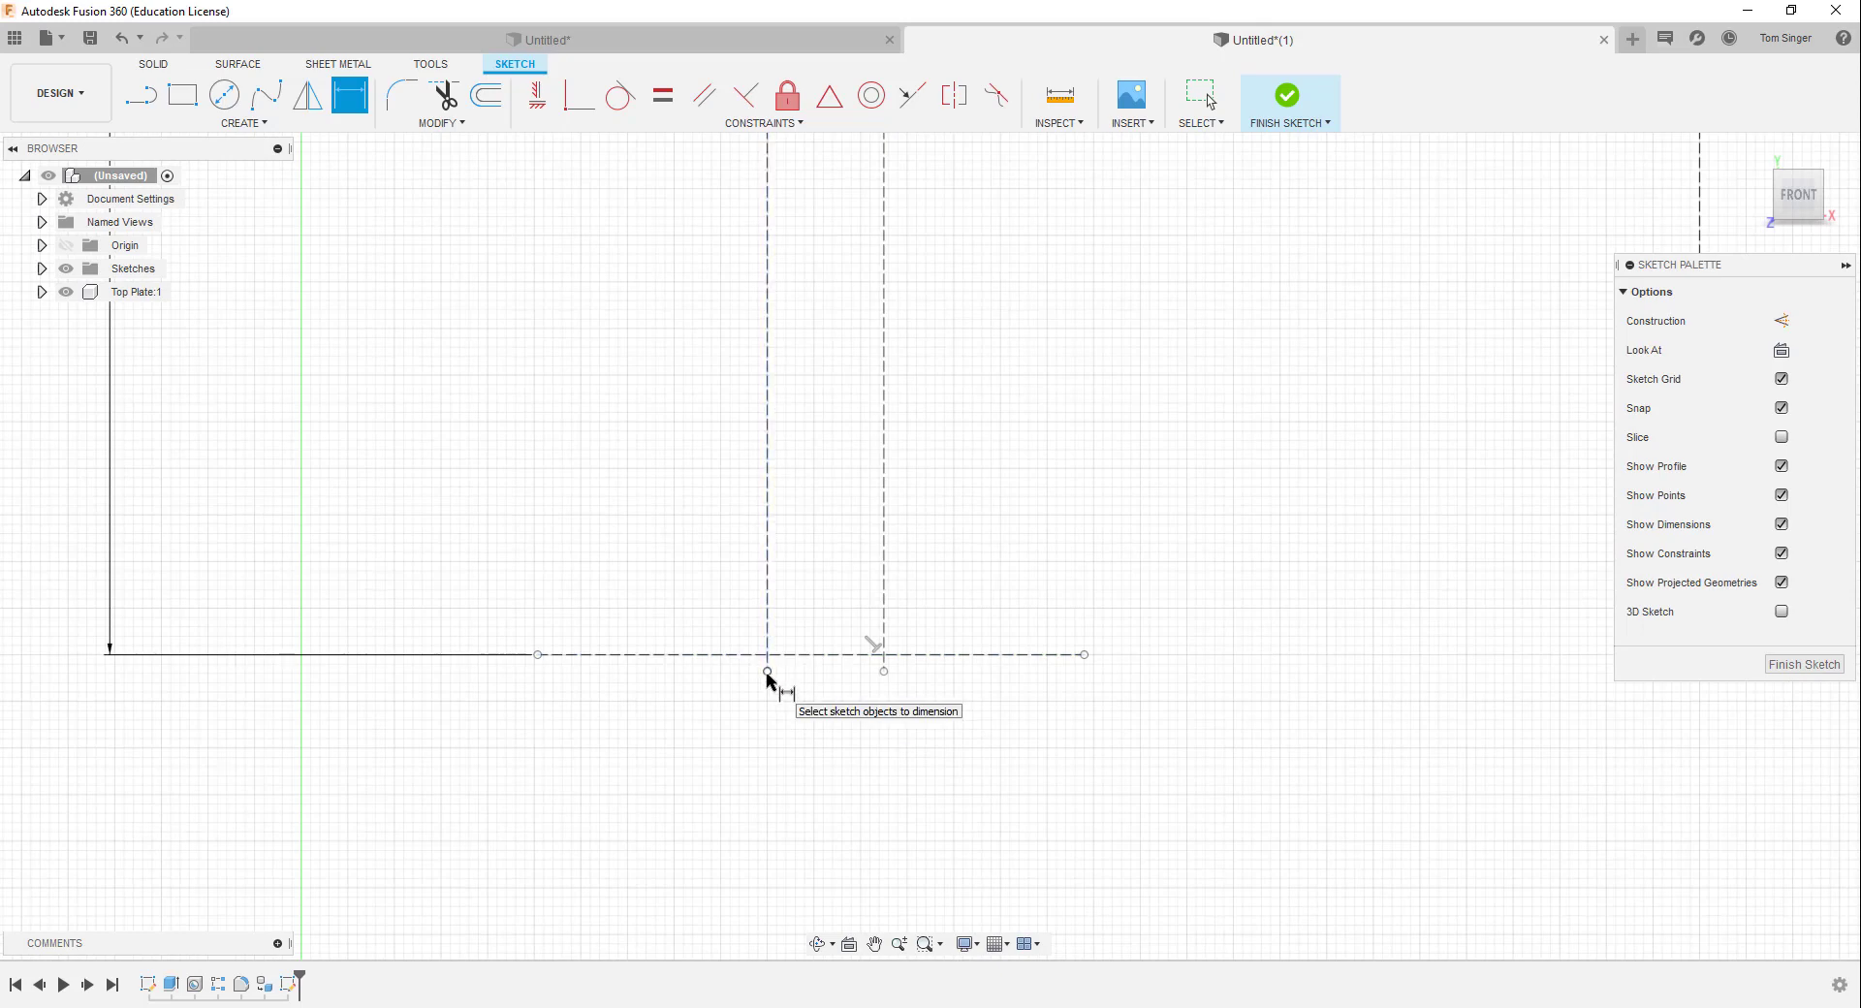
{"action": "left_click", "coordinate": [768, 681]}
{"action": "right_click", "coordinate": [803, 625]}
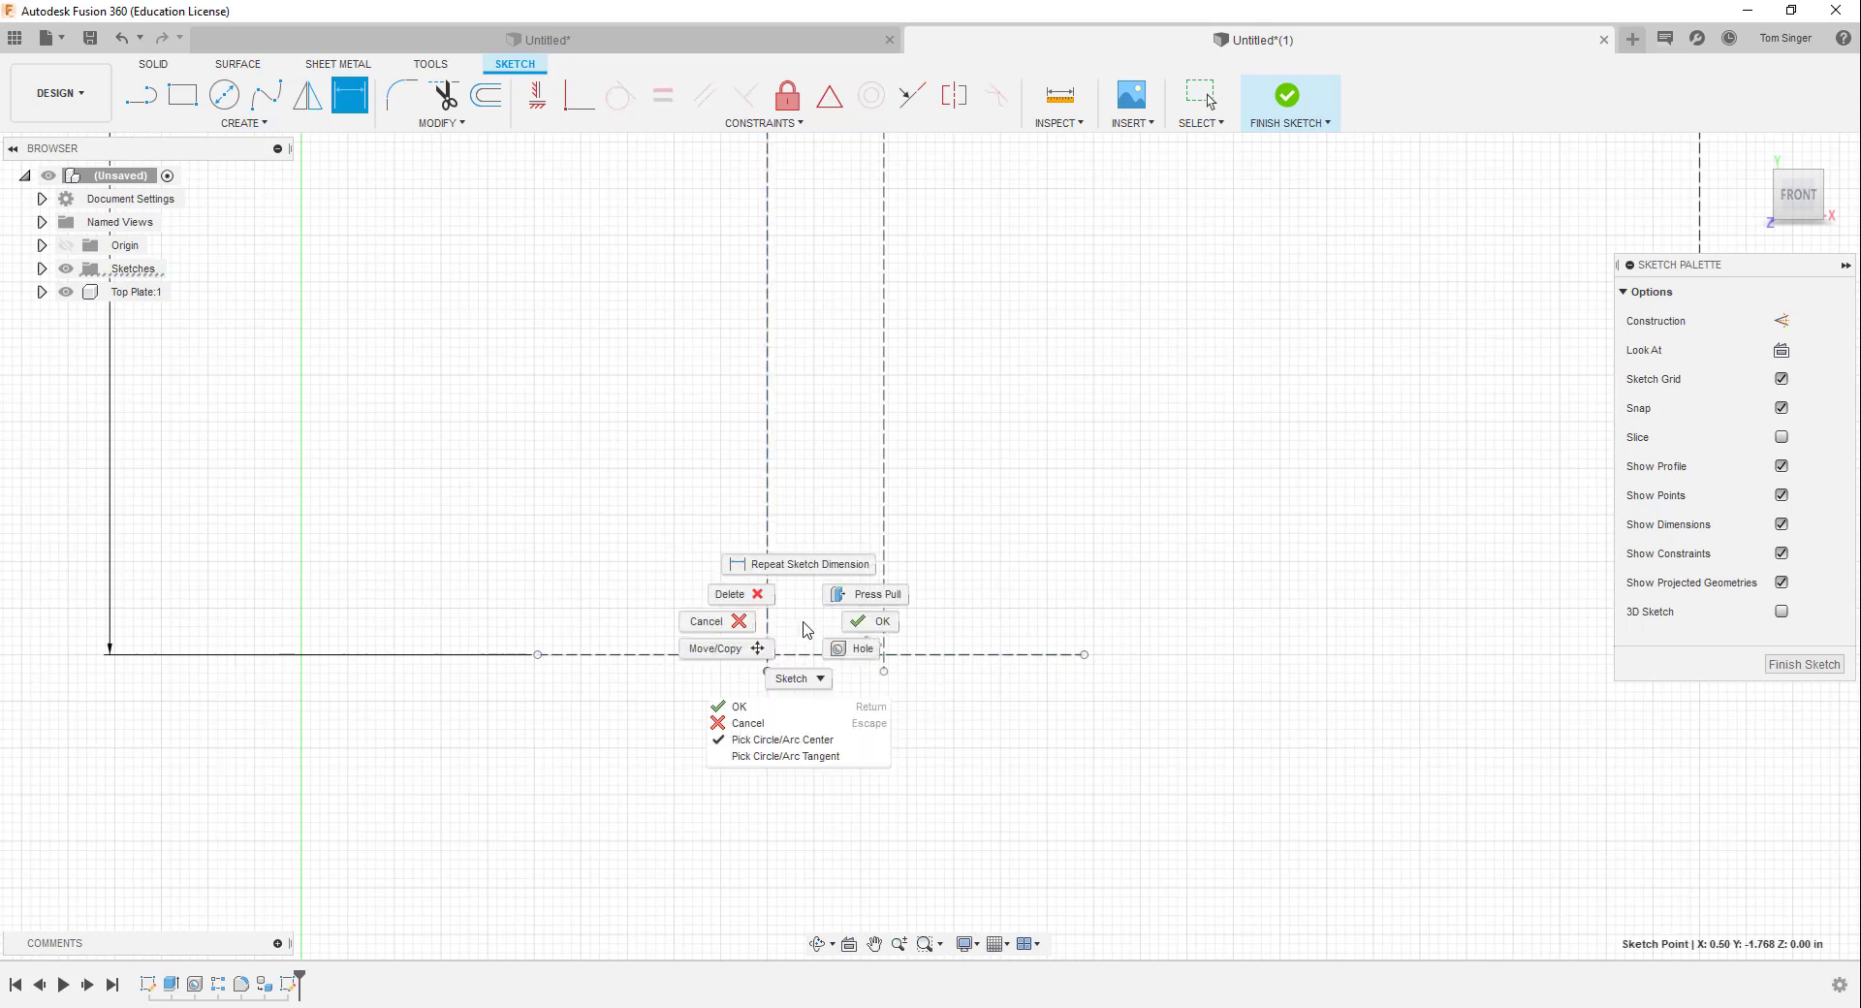
{"action": "left_click", "coordinate": [855, 615]}
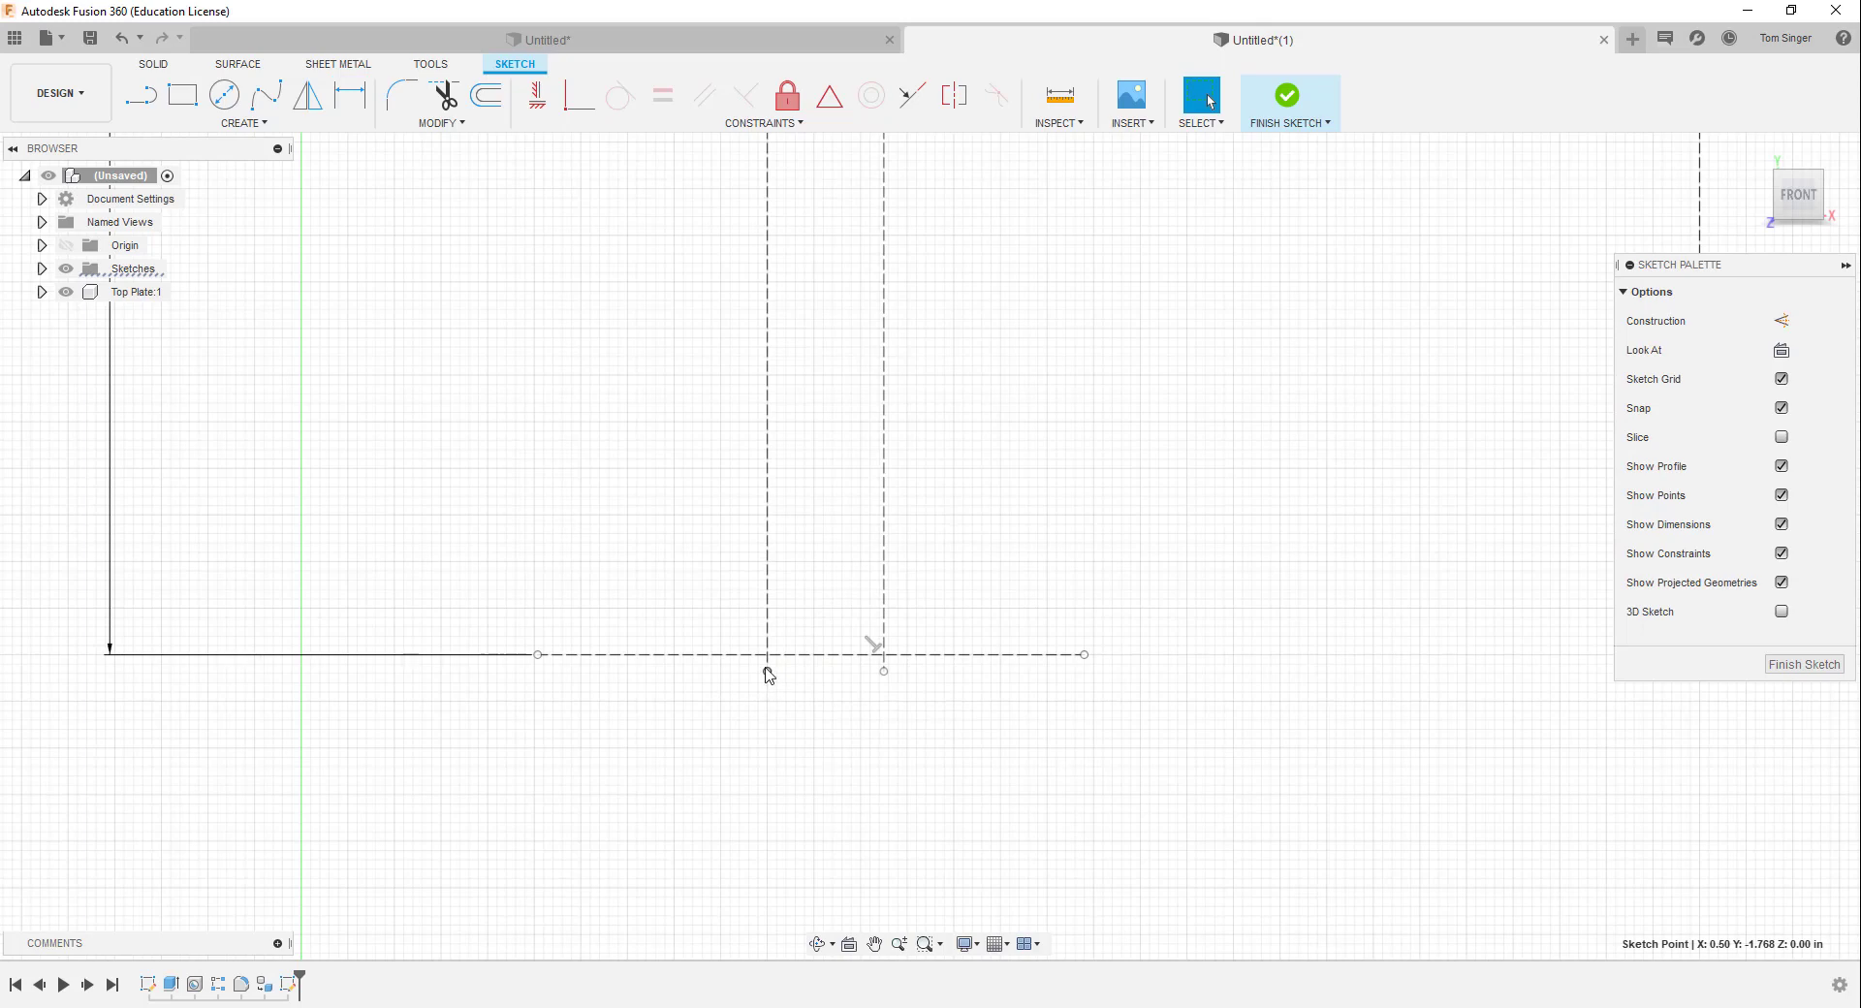
{"action": "left_click_drag", "start_coordinate": [769, 675], "coordinate": [773, 722]}
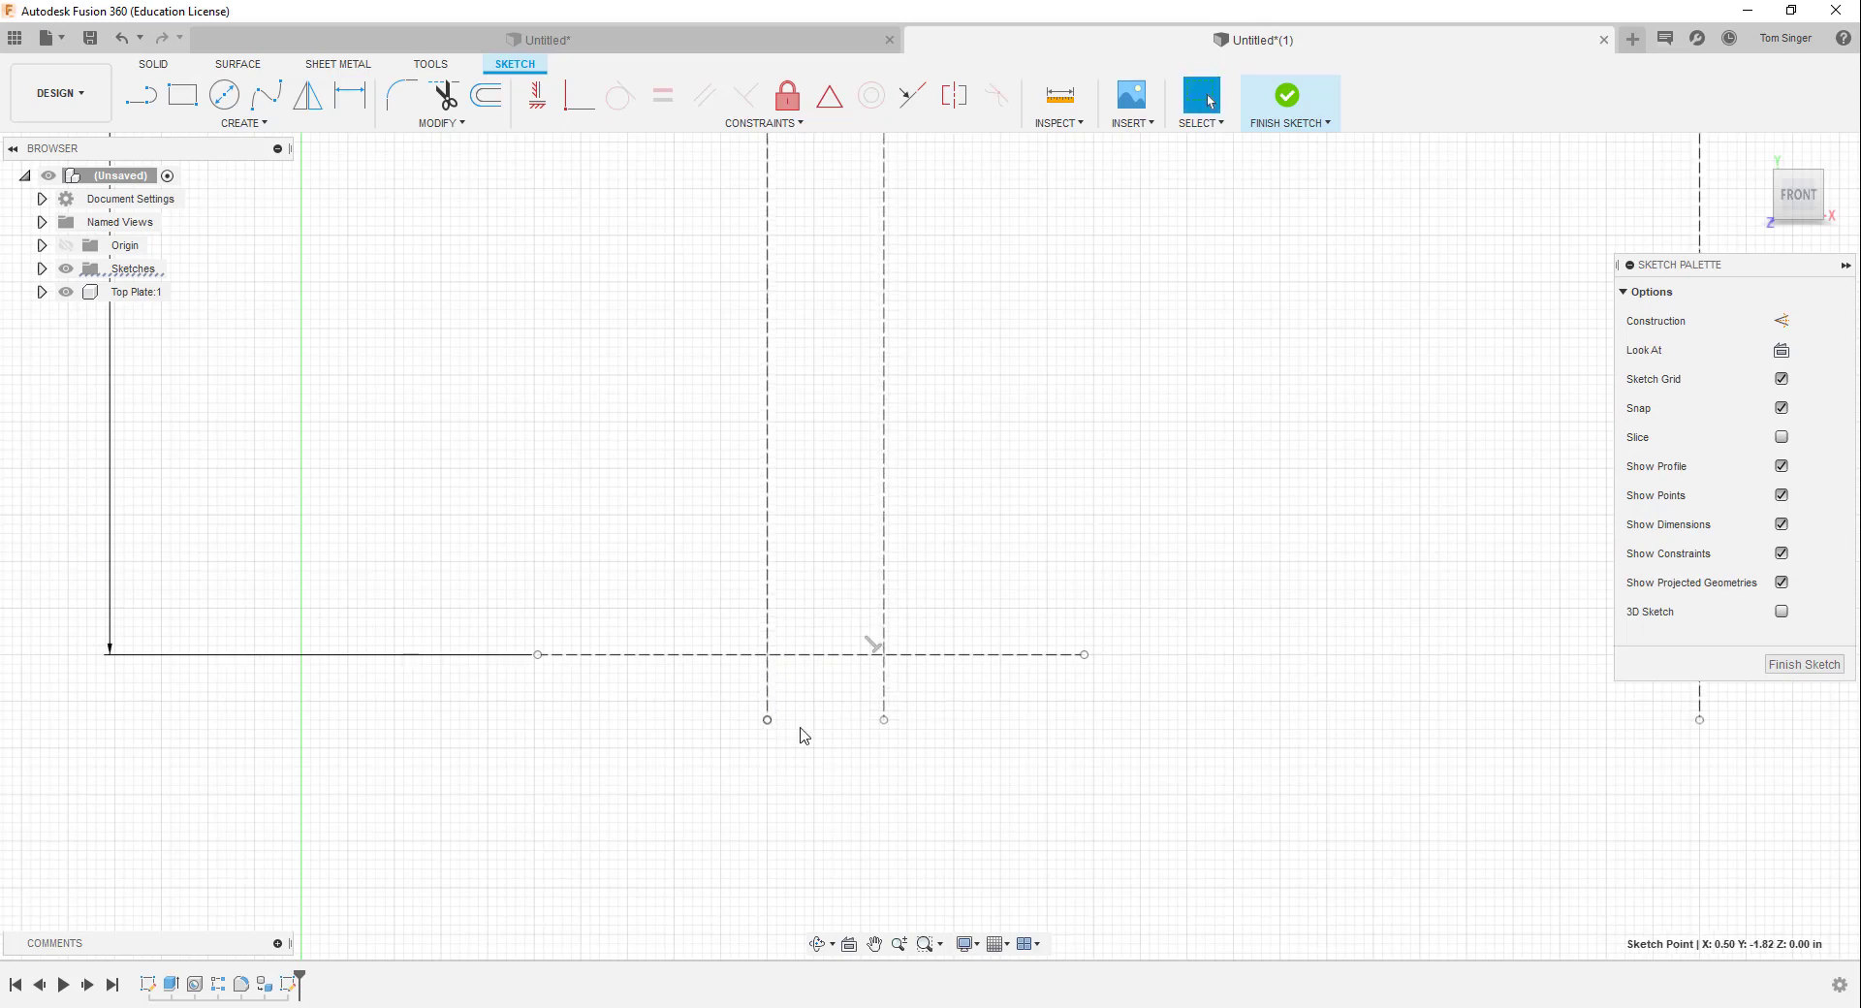
{"action": "scroll", "coordinate": [838, 732], "scroll_direction": "down", "scroll_amount": 7}
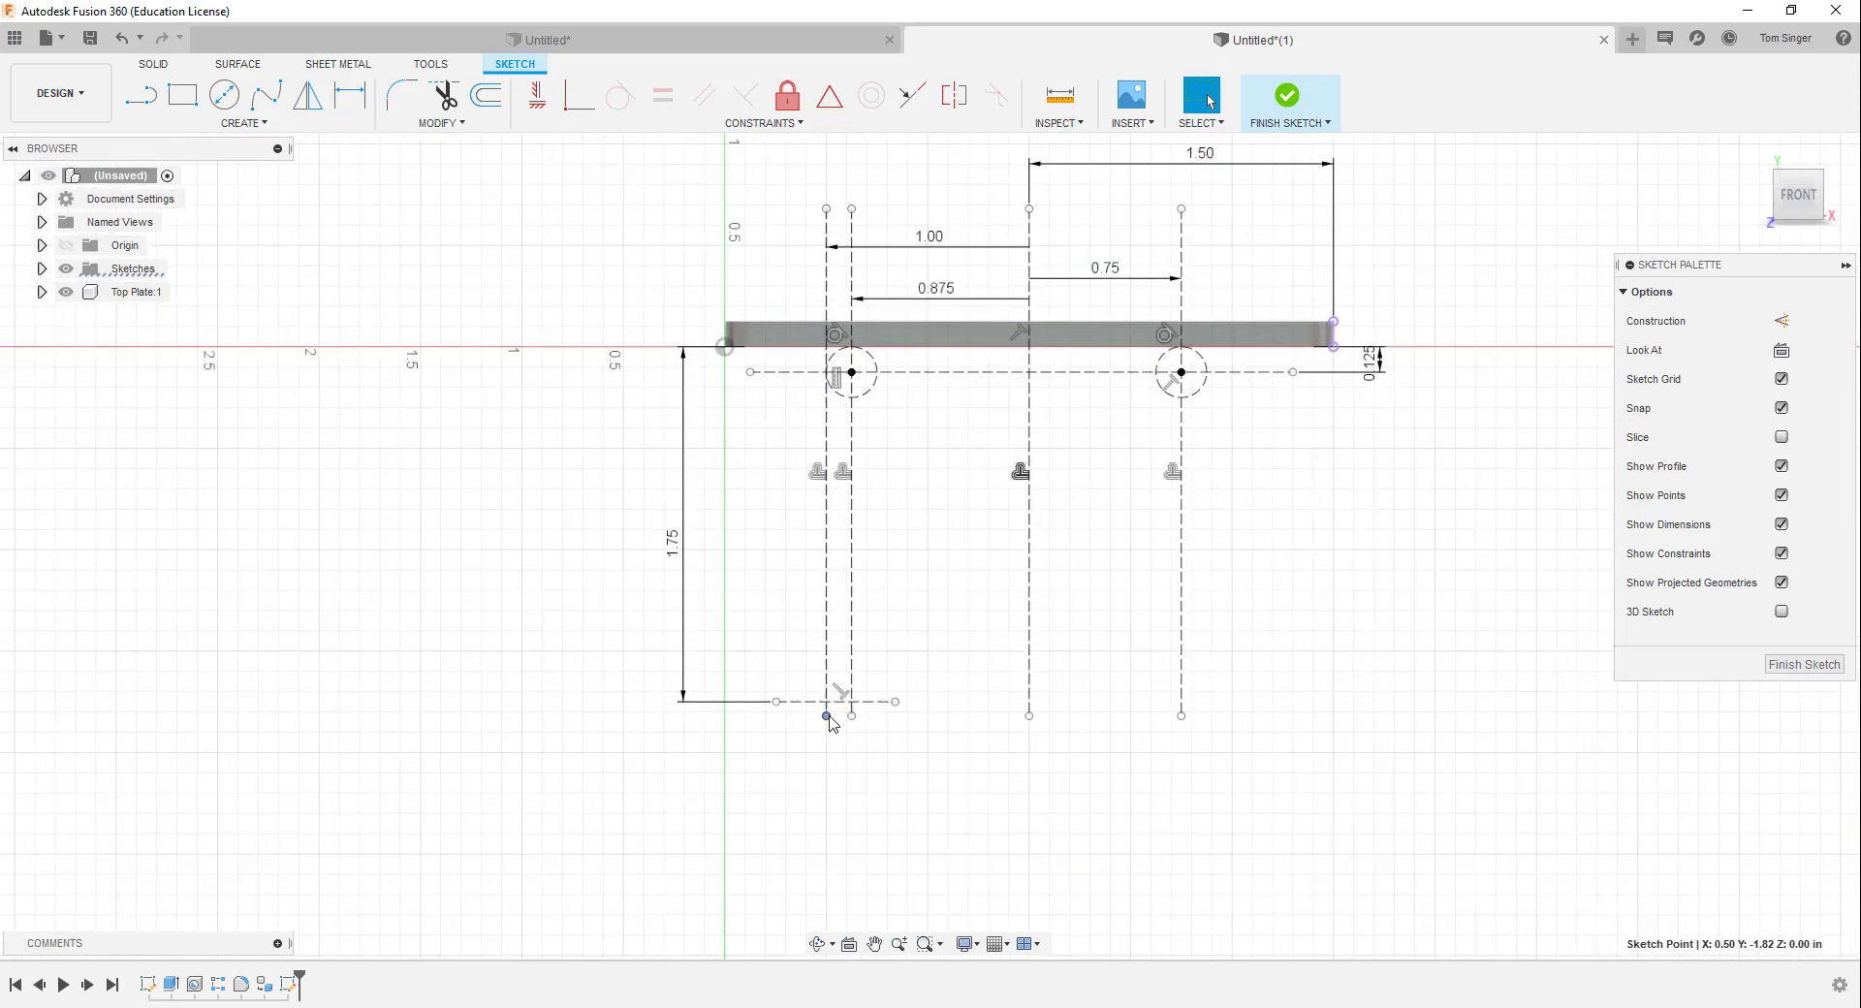
Draw a circle centred where the 1.00 in offset line crosses the lower horizontal construction line and set its diameter to 0.75 in
{"action": "scroll", "coordinate": [829, 722], "scroll_direction": "up", "scroll_amount": 5}
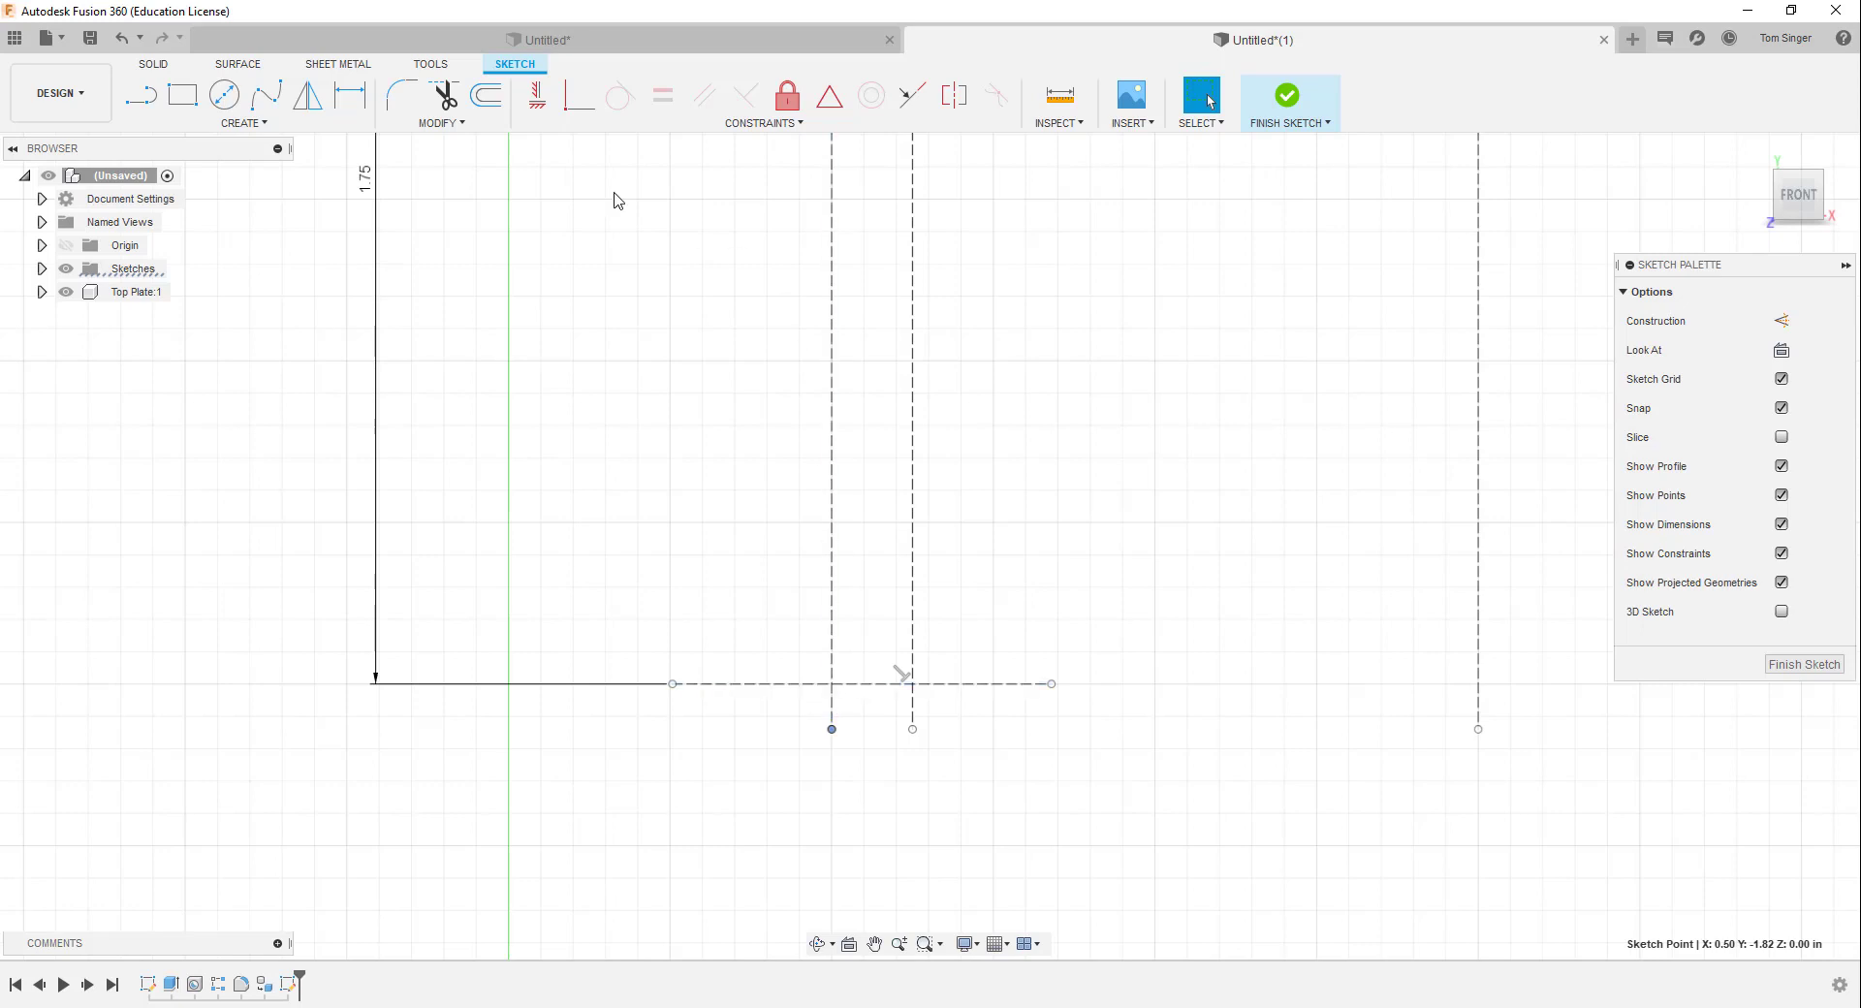
{"action": "left_click", "coordinate": [225, 98]}
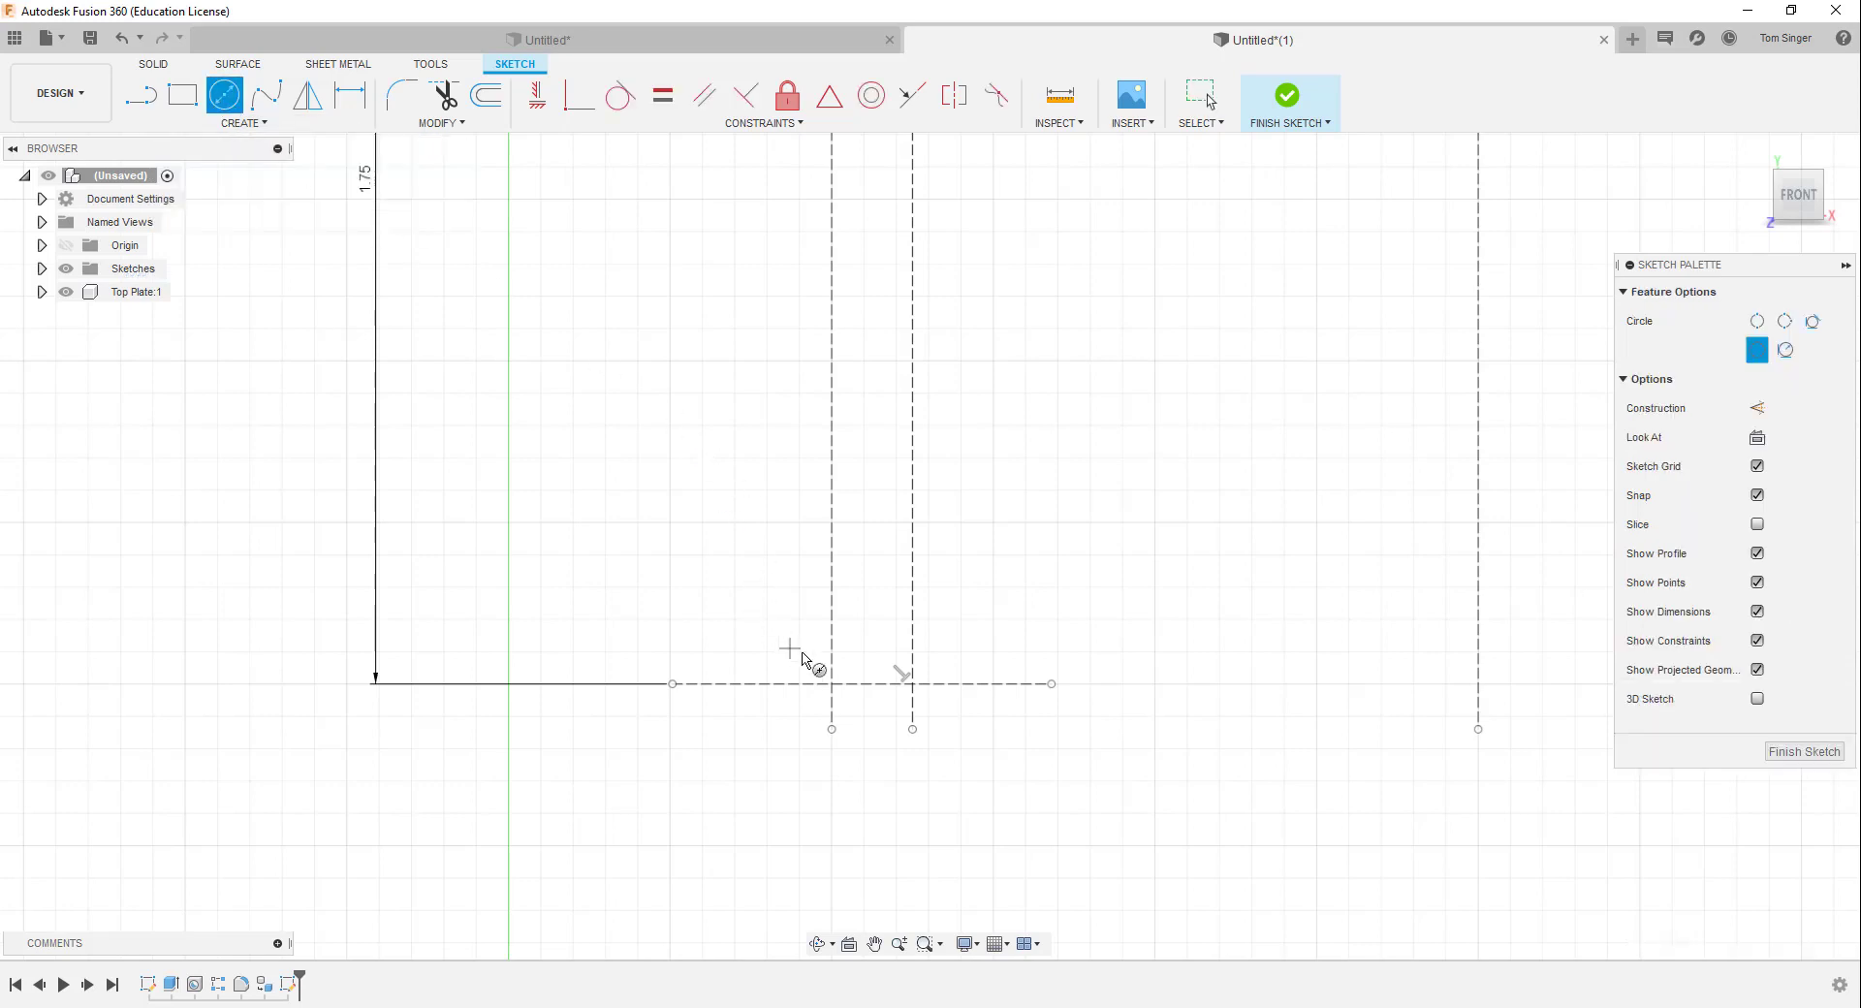
{"action": "left_click", "coordinate": [839, 692]}
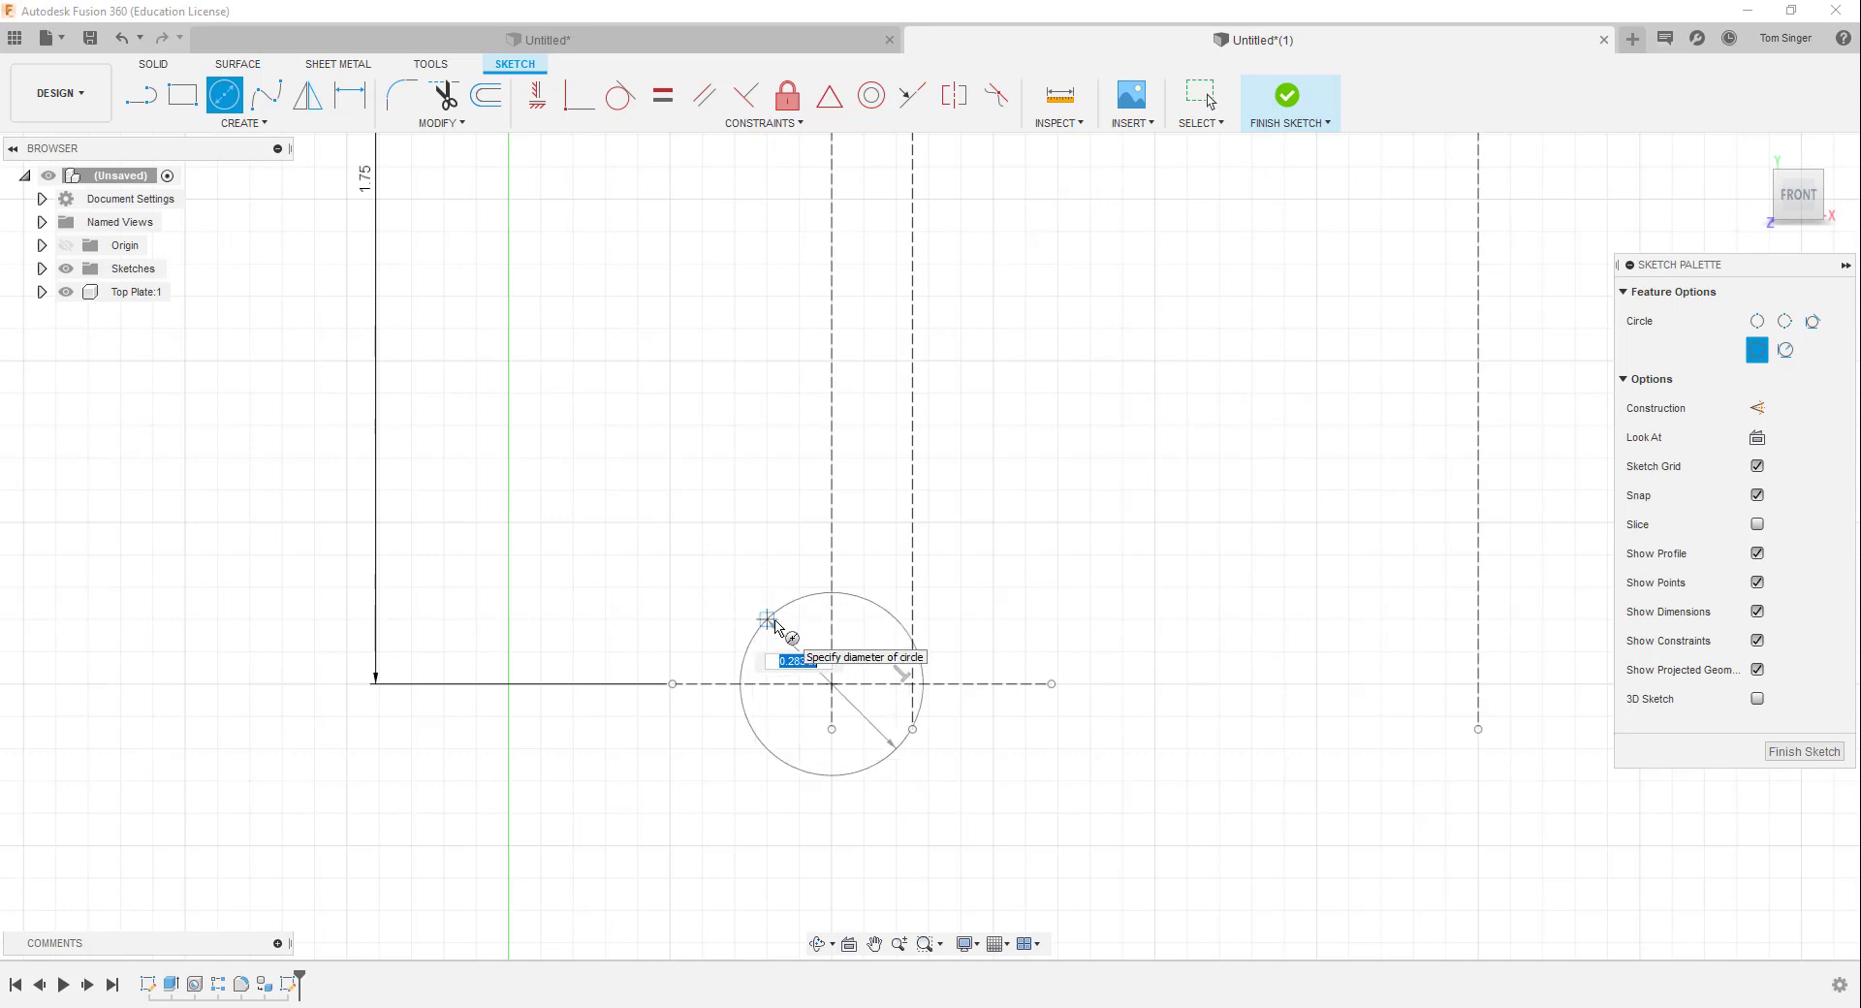
{"action": "left_click", "coordinate": [778, 627]}
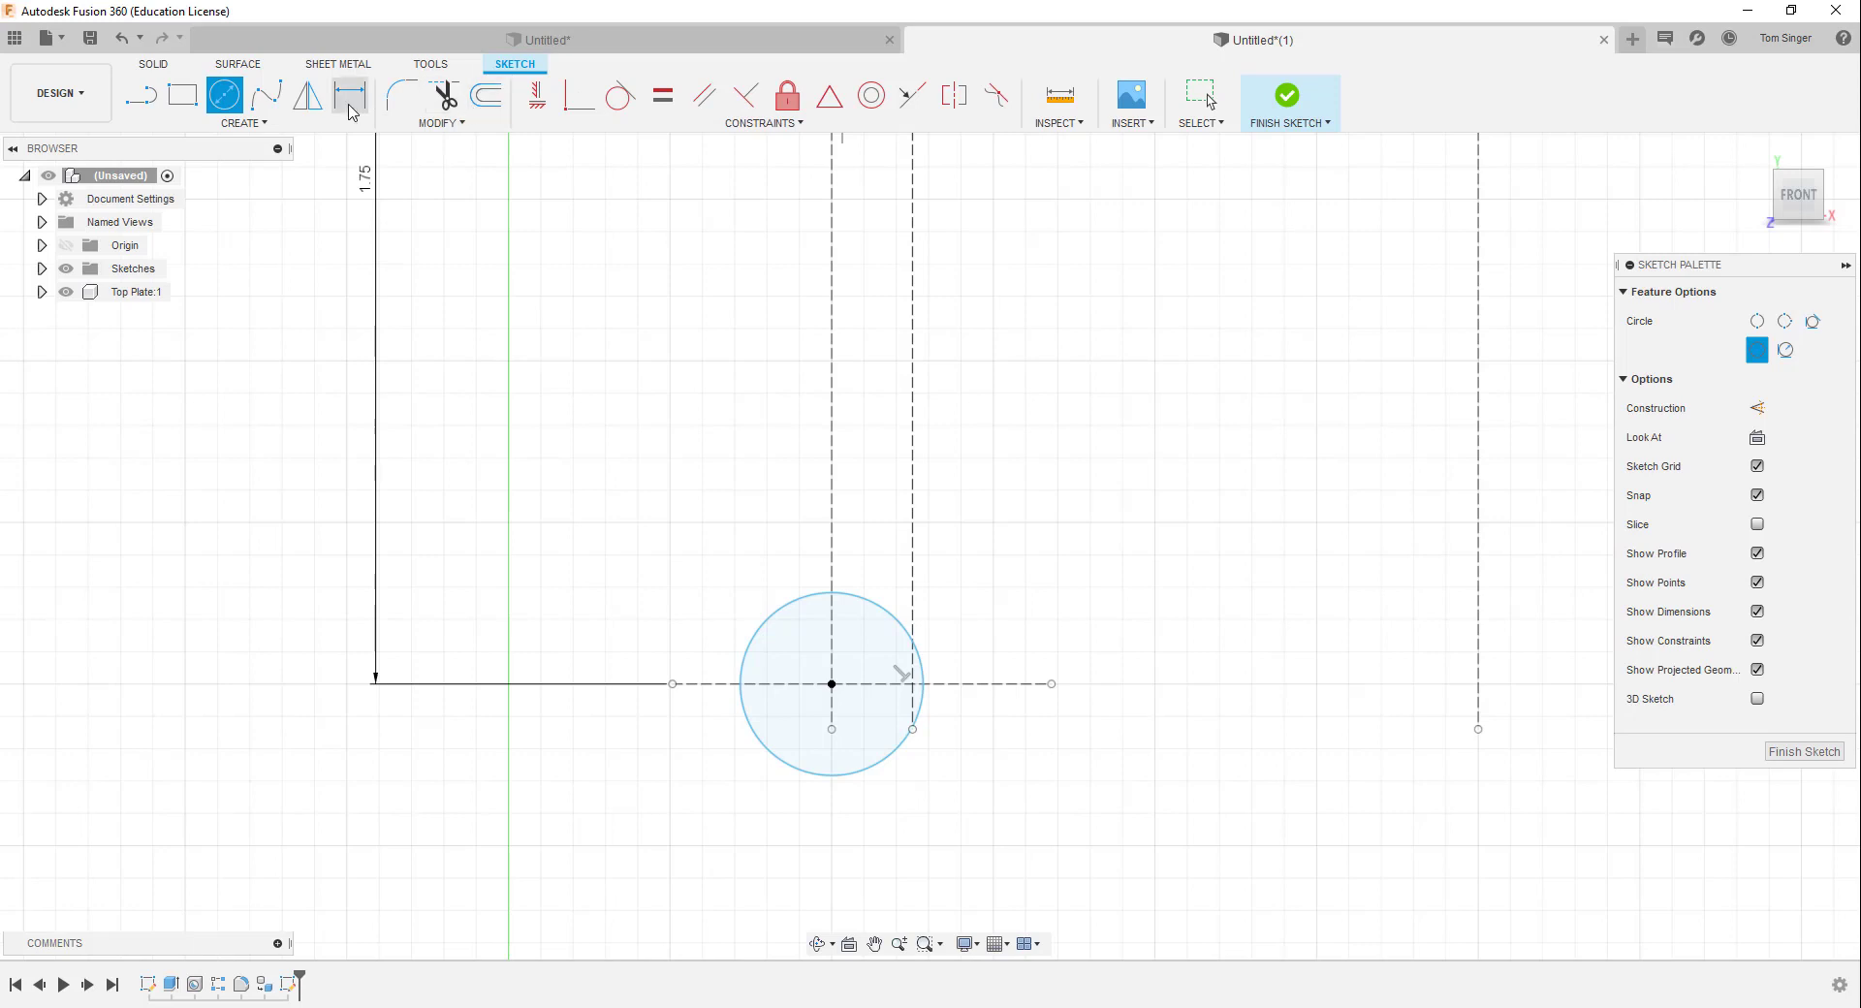
{"action": "key", "text": "d"}
{"action": "left_click", "coordinate": [771, 621]}
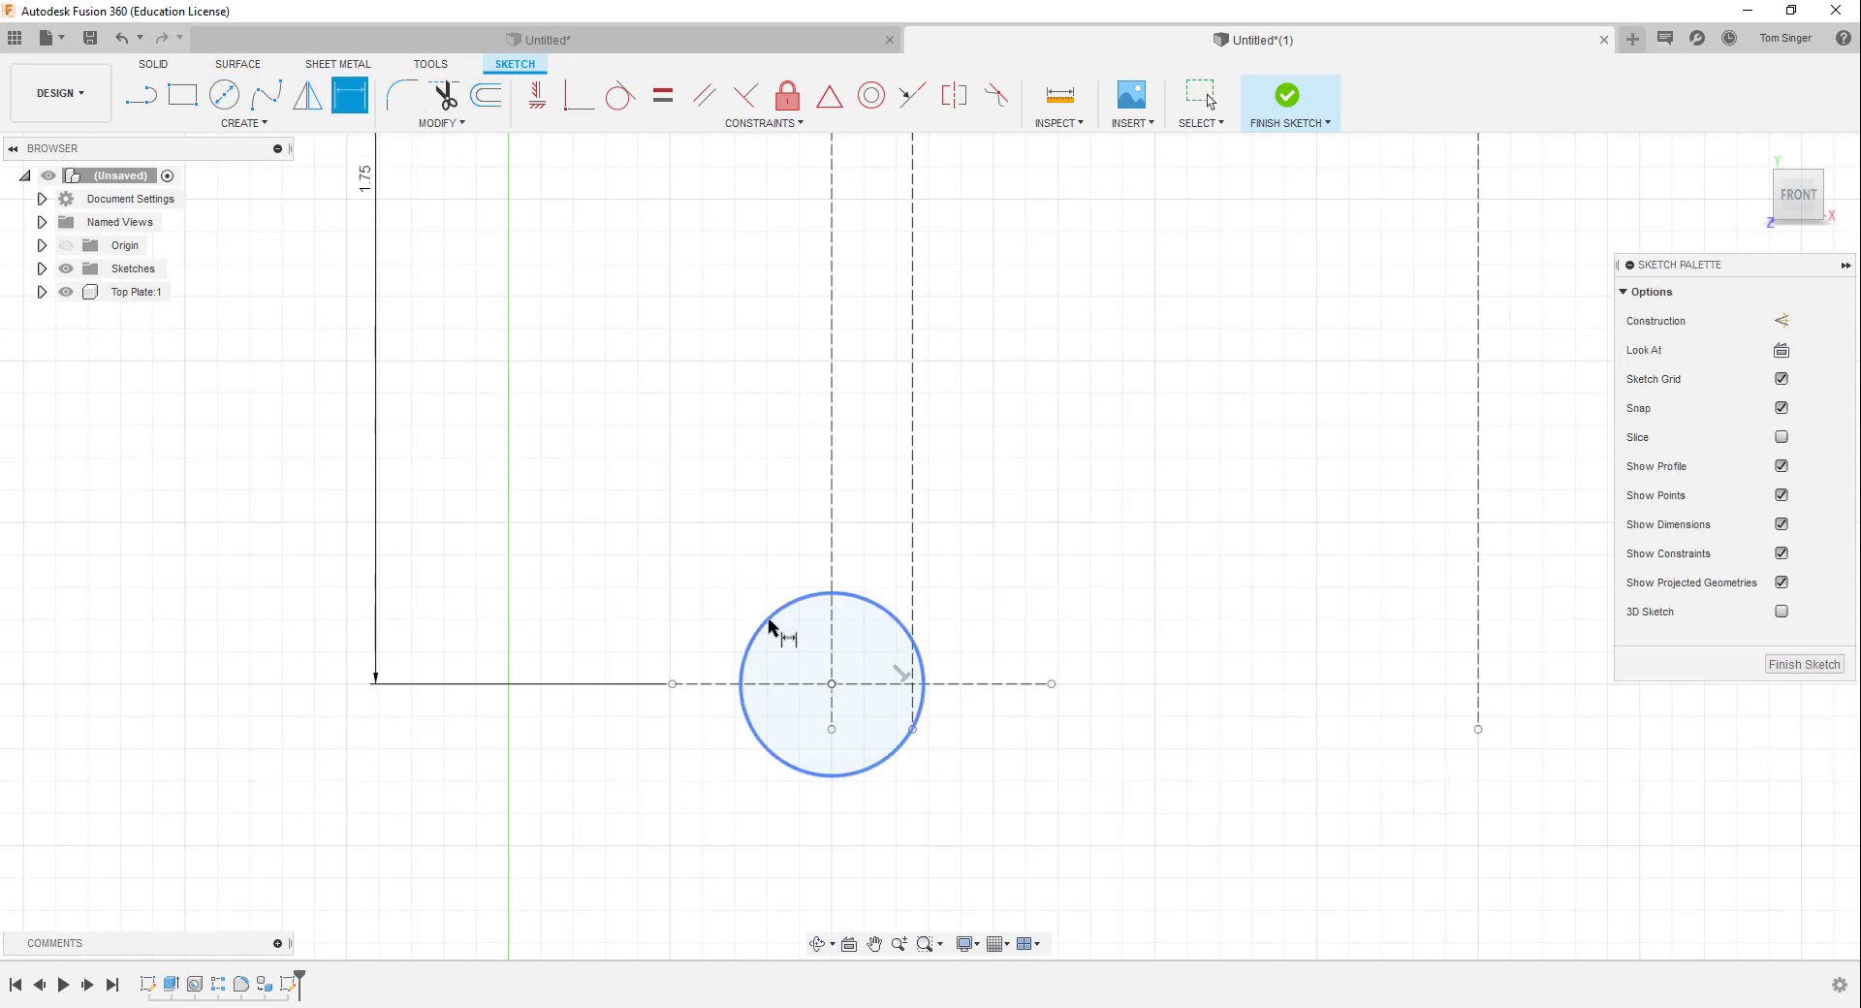
{"action": "left_click", "coordinate": [665, 561]}
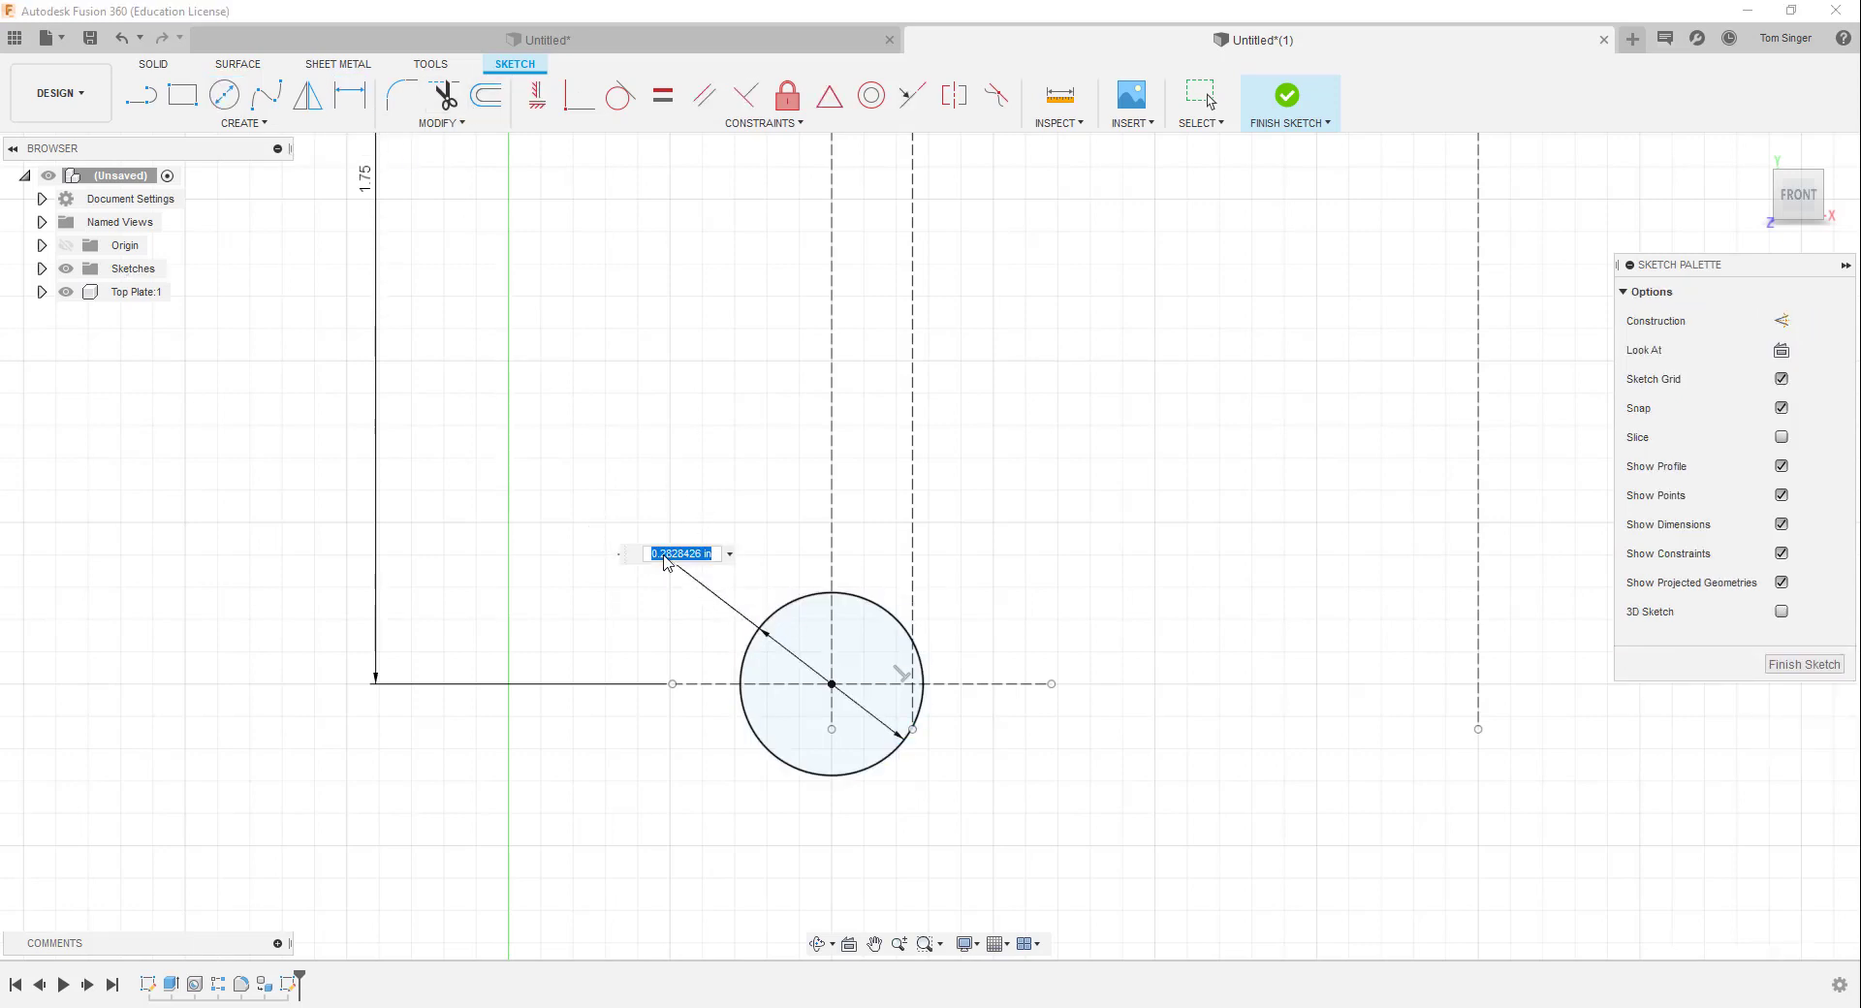
{"action": "key", "text": "BackSpace"}
{"action": "type", "text": ".75"}
{"action": "key", "text": "Return"}
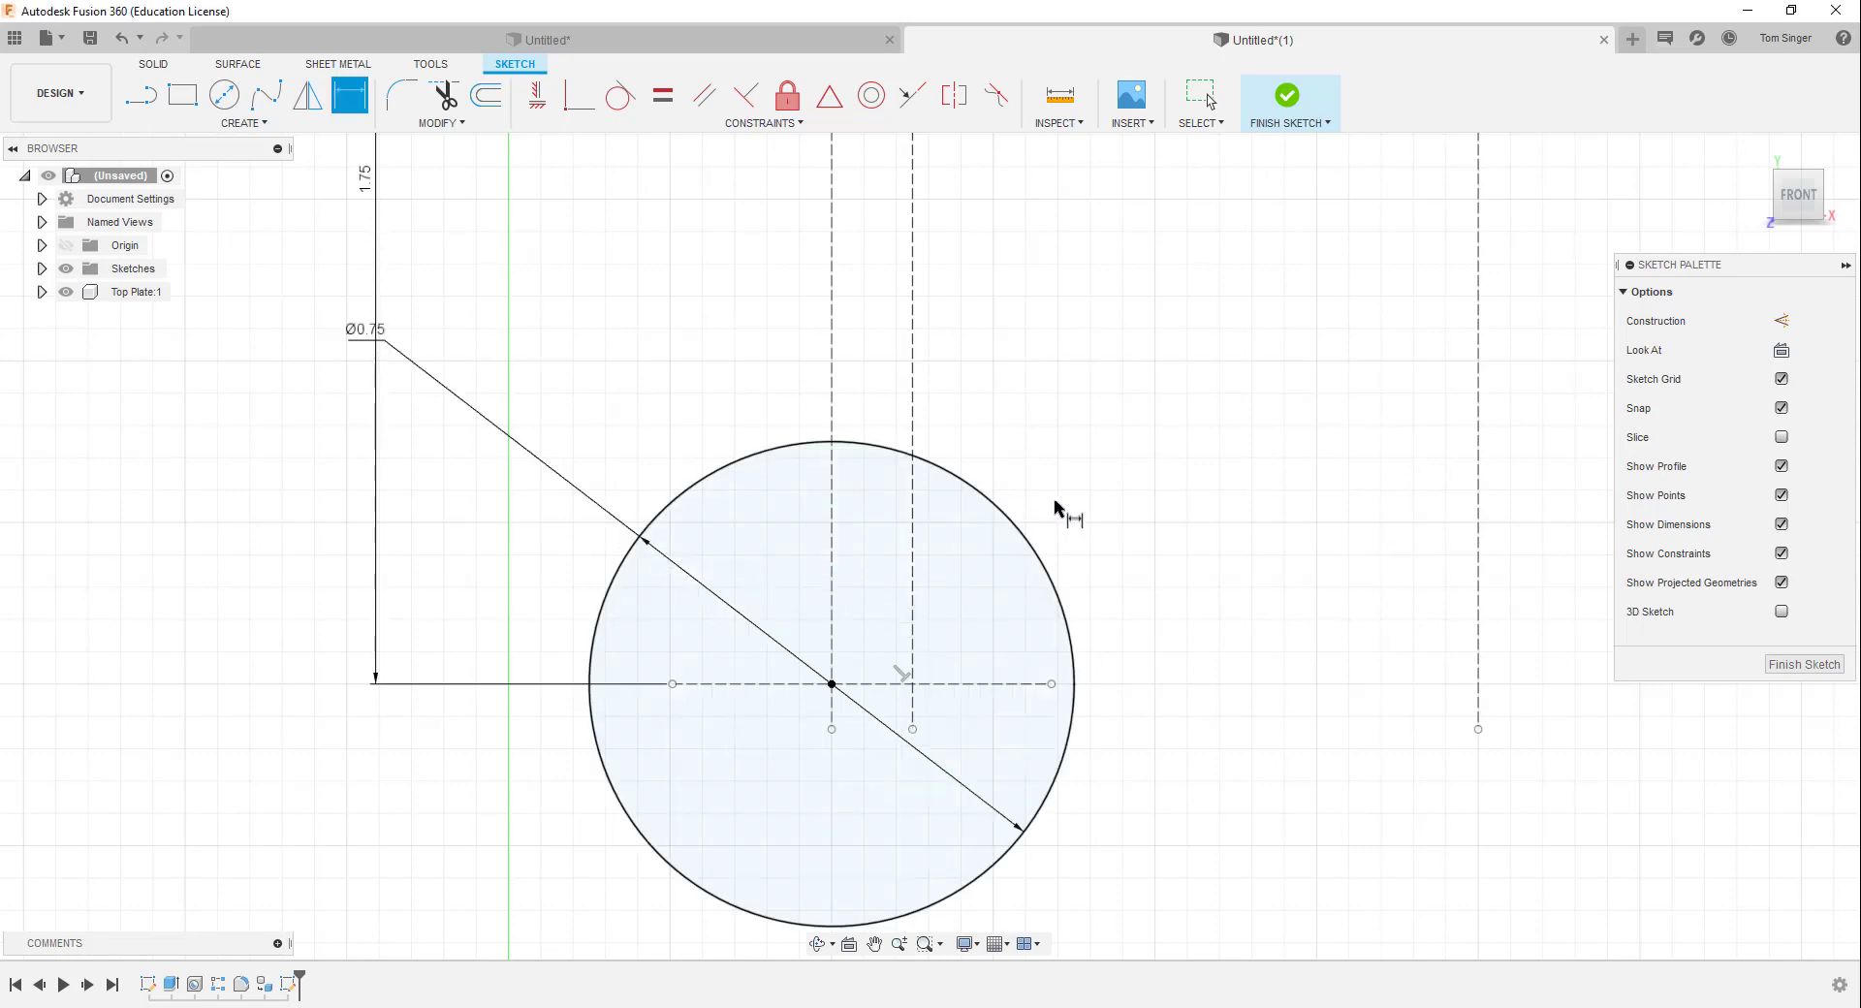
Draw a large centre-diameter circle about 5 in across, centred just above the Top Plate's origin end and enclosing the 0.75 in circle
{"action": "scroll", "coordinate": [1057, 509], "scroll_direction": "down", "scroll_amount": 8}
{"action": "middle_click_drag", "start_coordinate": [993, 510], "coordinate": [865, 527]}
{"action": "scroll", "coordinate": [873, 527], "scroll_direction": "down", "scroll_amount": 2}
{"action": "scroll", "coordinate": [861, 598], "scroll_direction": "up", "scroll_amount": 4}
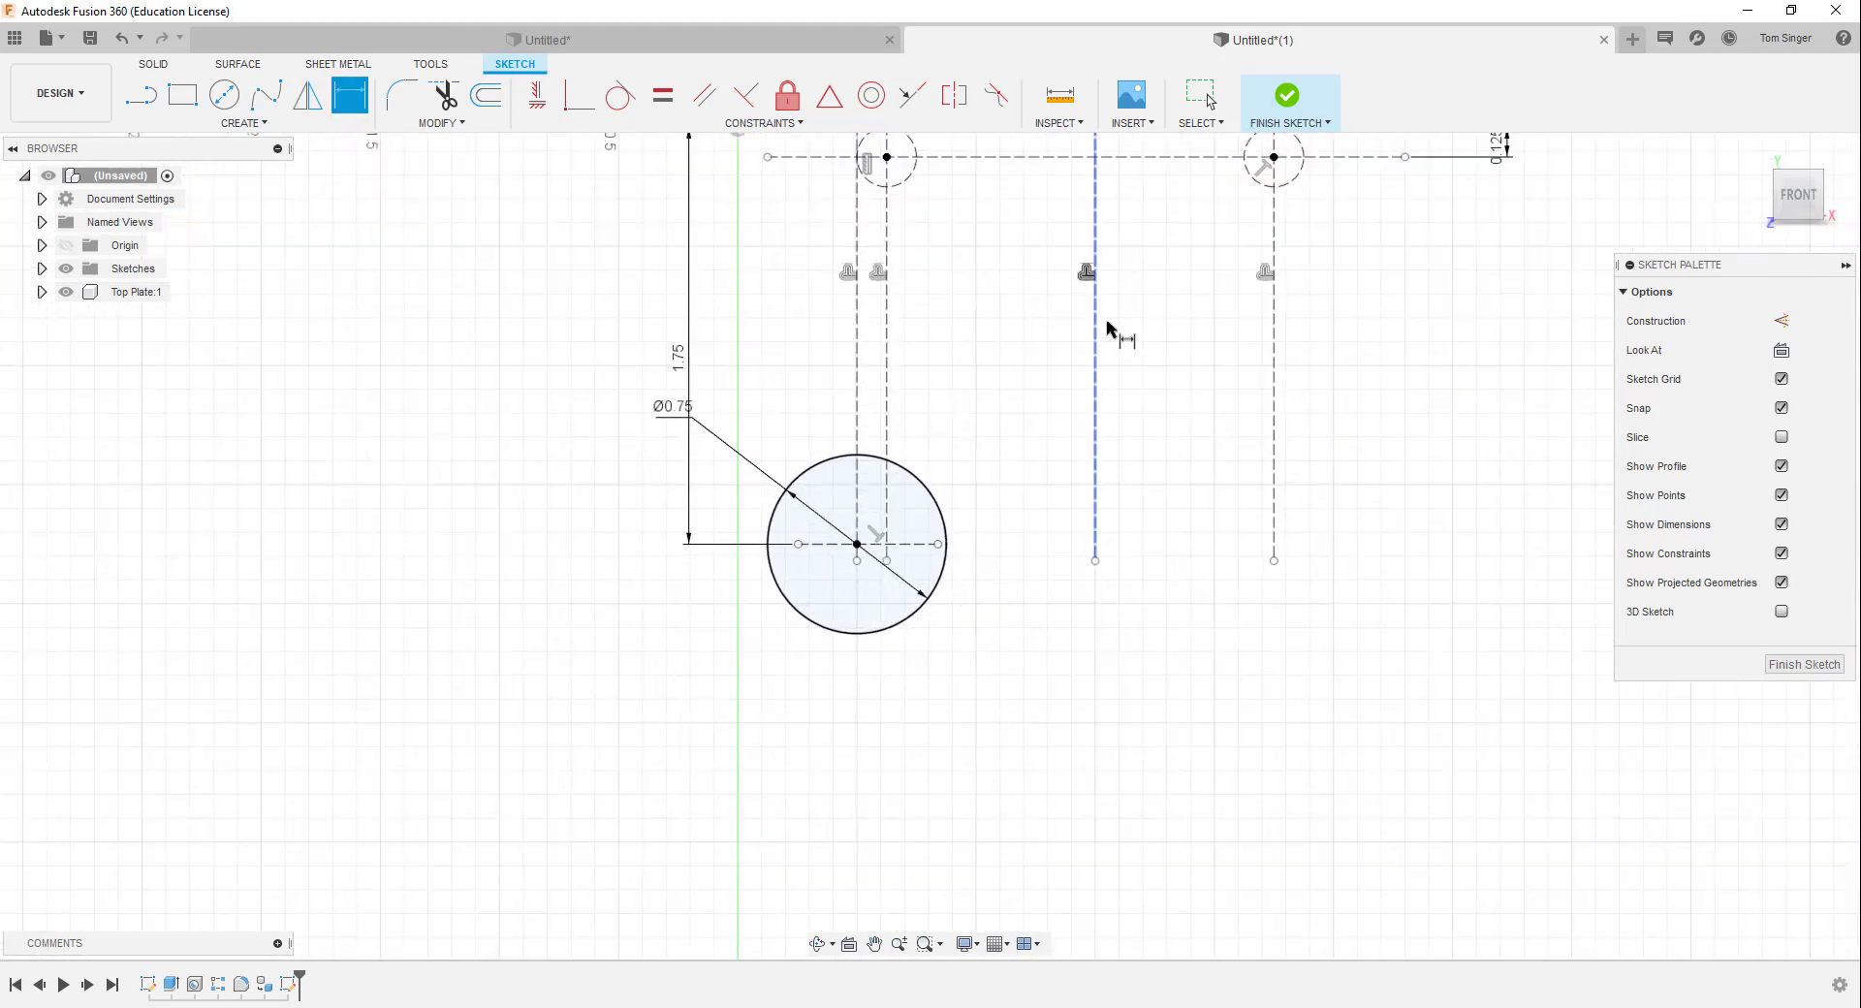
{"action": "scroll", "coordinate": [1176, 316], "scroll_direction": "down", "scroll_amount": 2}
{"action": "middle_click_drag", "start_coordinate": [1176, 316], "coordinate": [985, 449]}
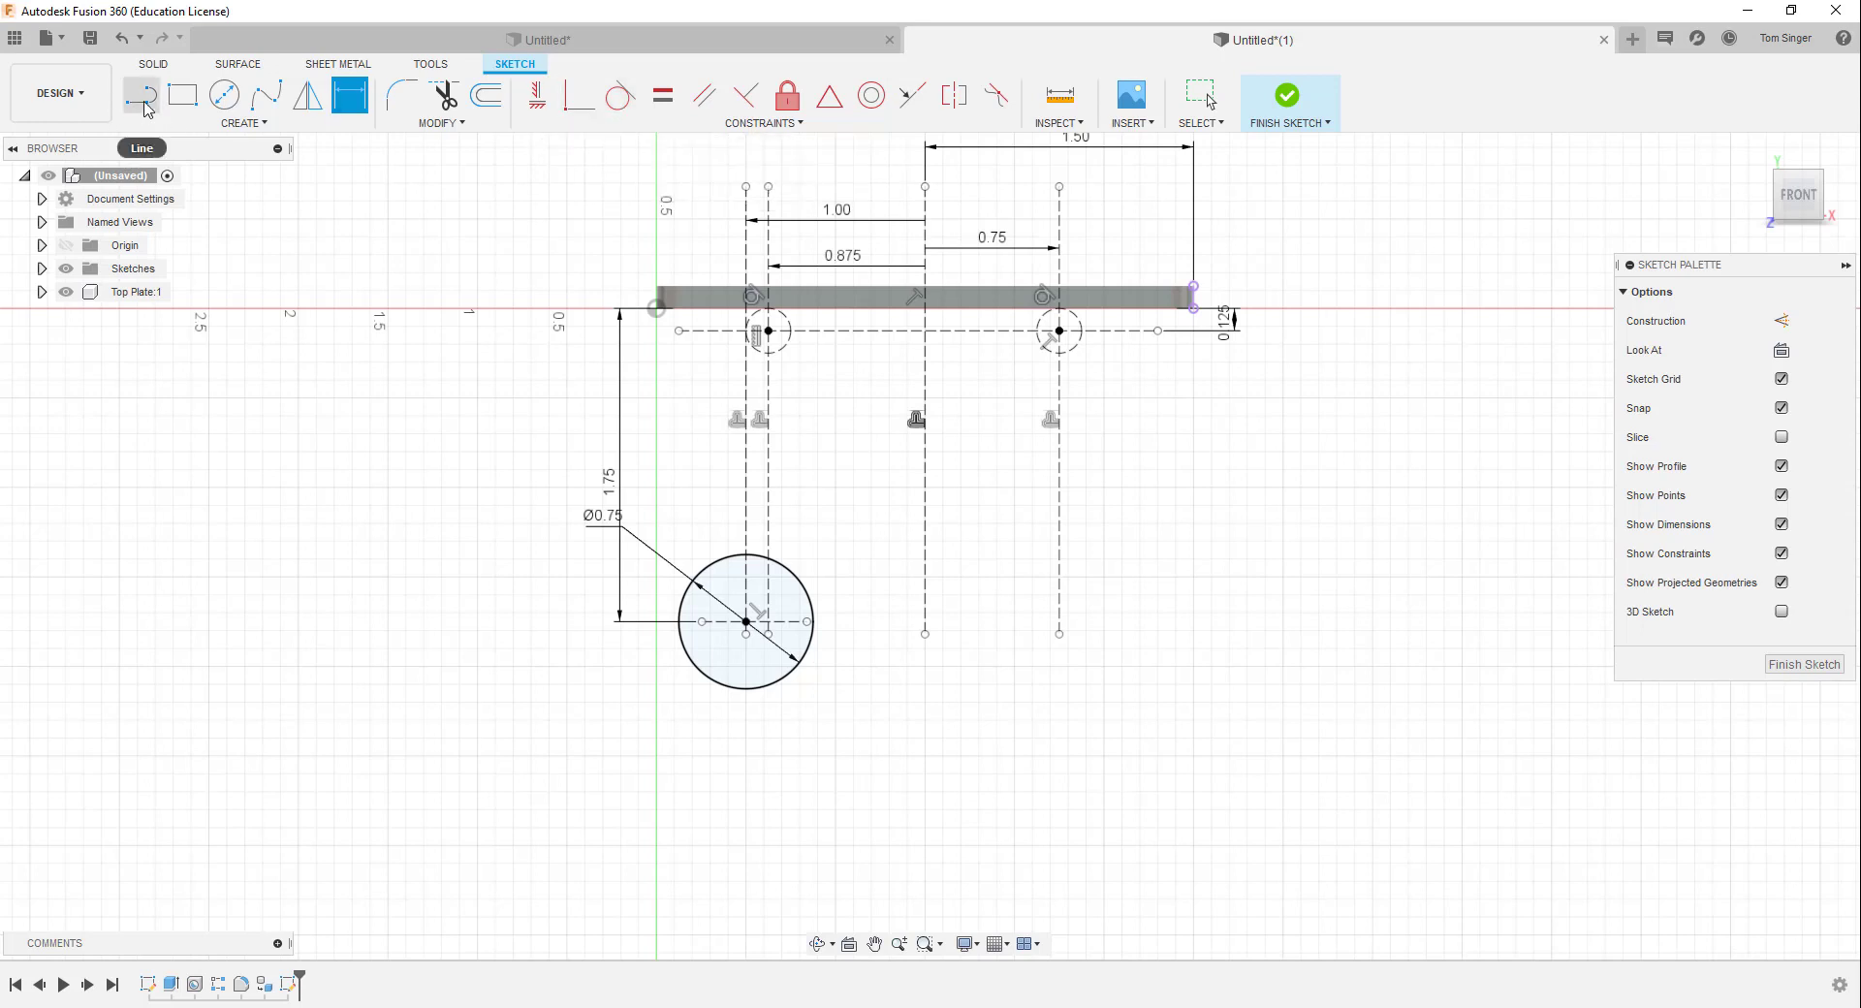
{"action": "left_click", "coordinate": [235, 133]}
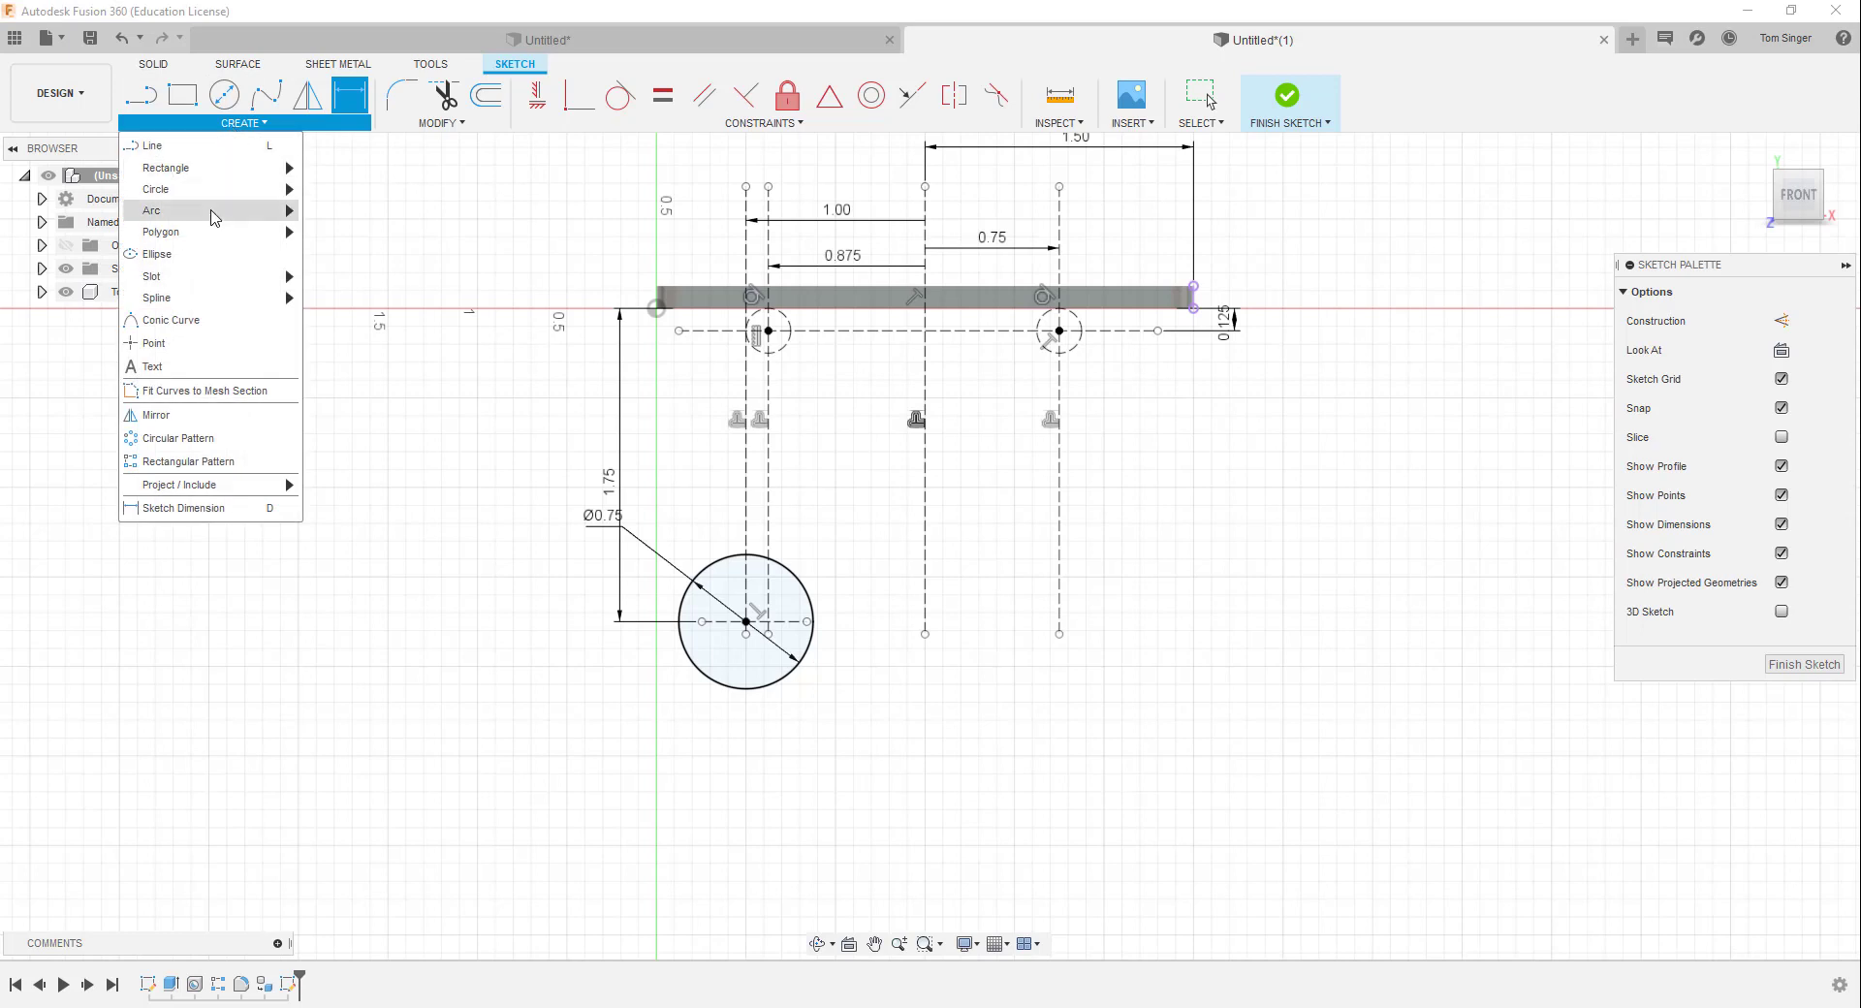
{"action": "mouse_move", "coordinate": [214, 217]}
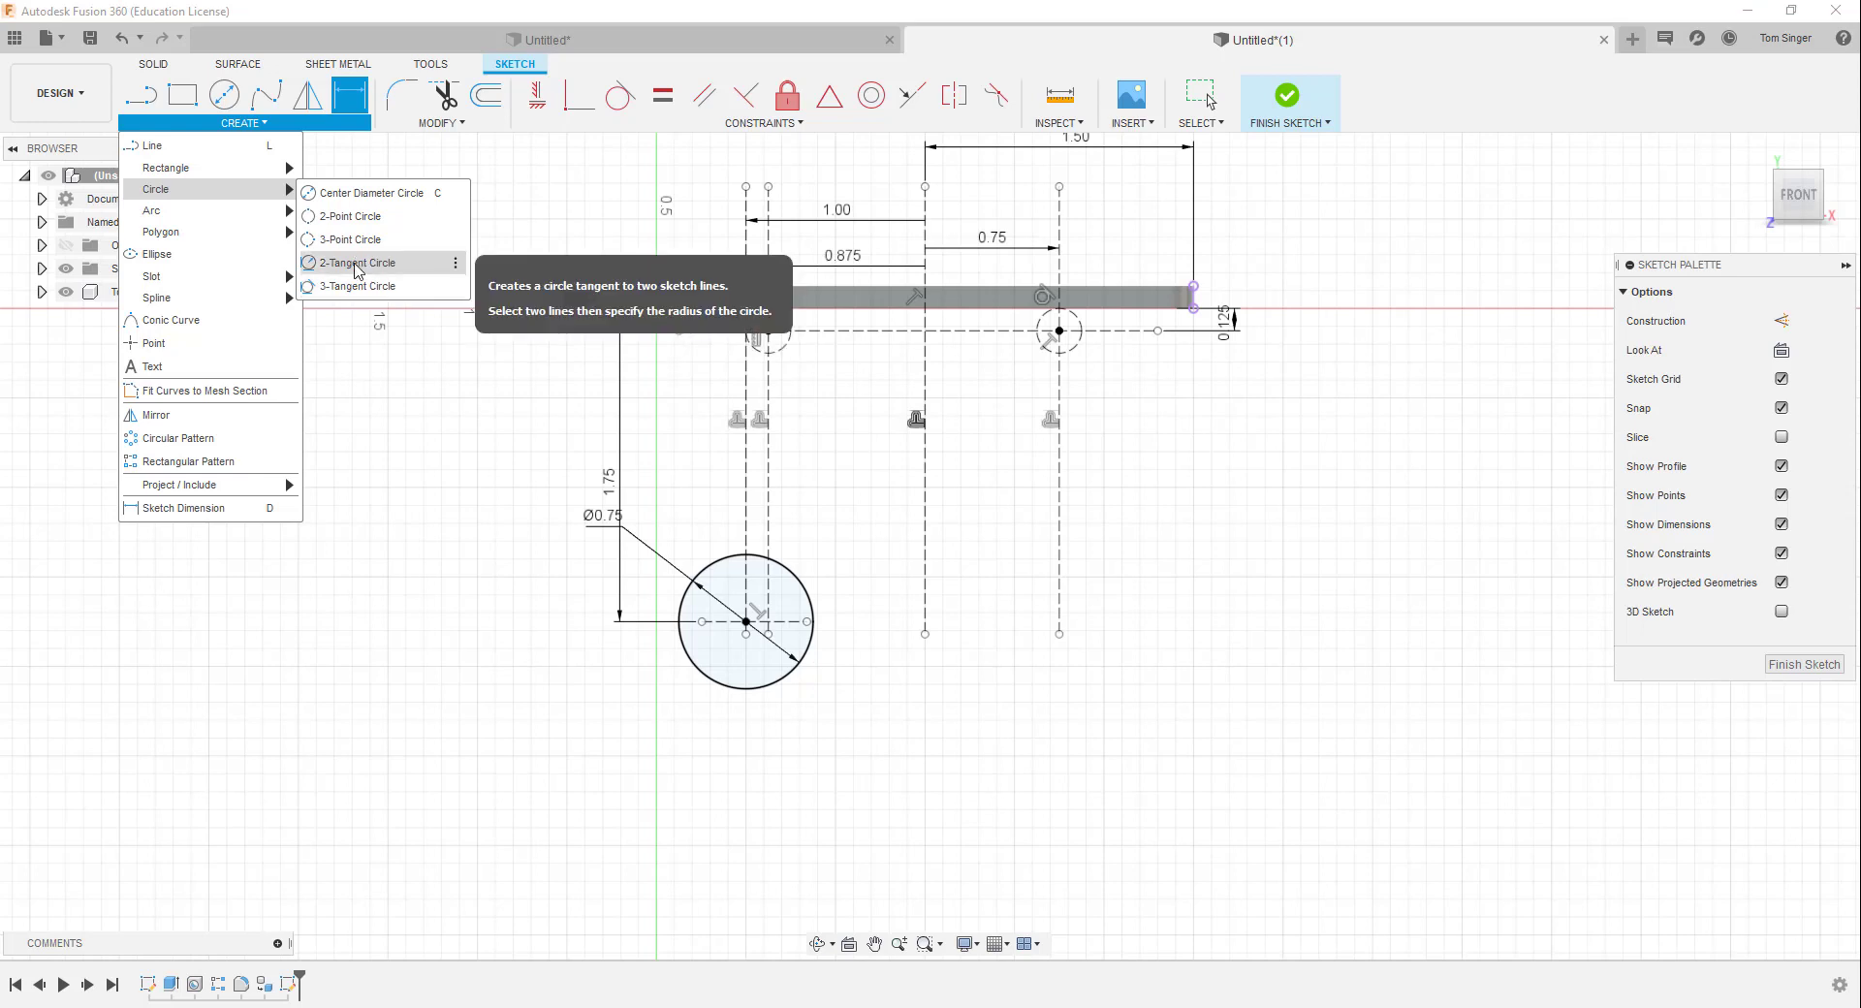
{"action": "left_click", "coordinate": [358, 264]}
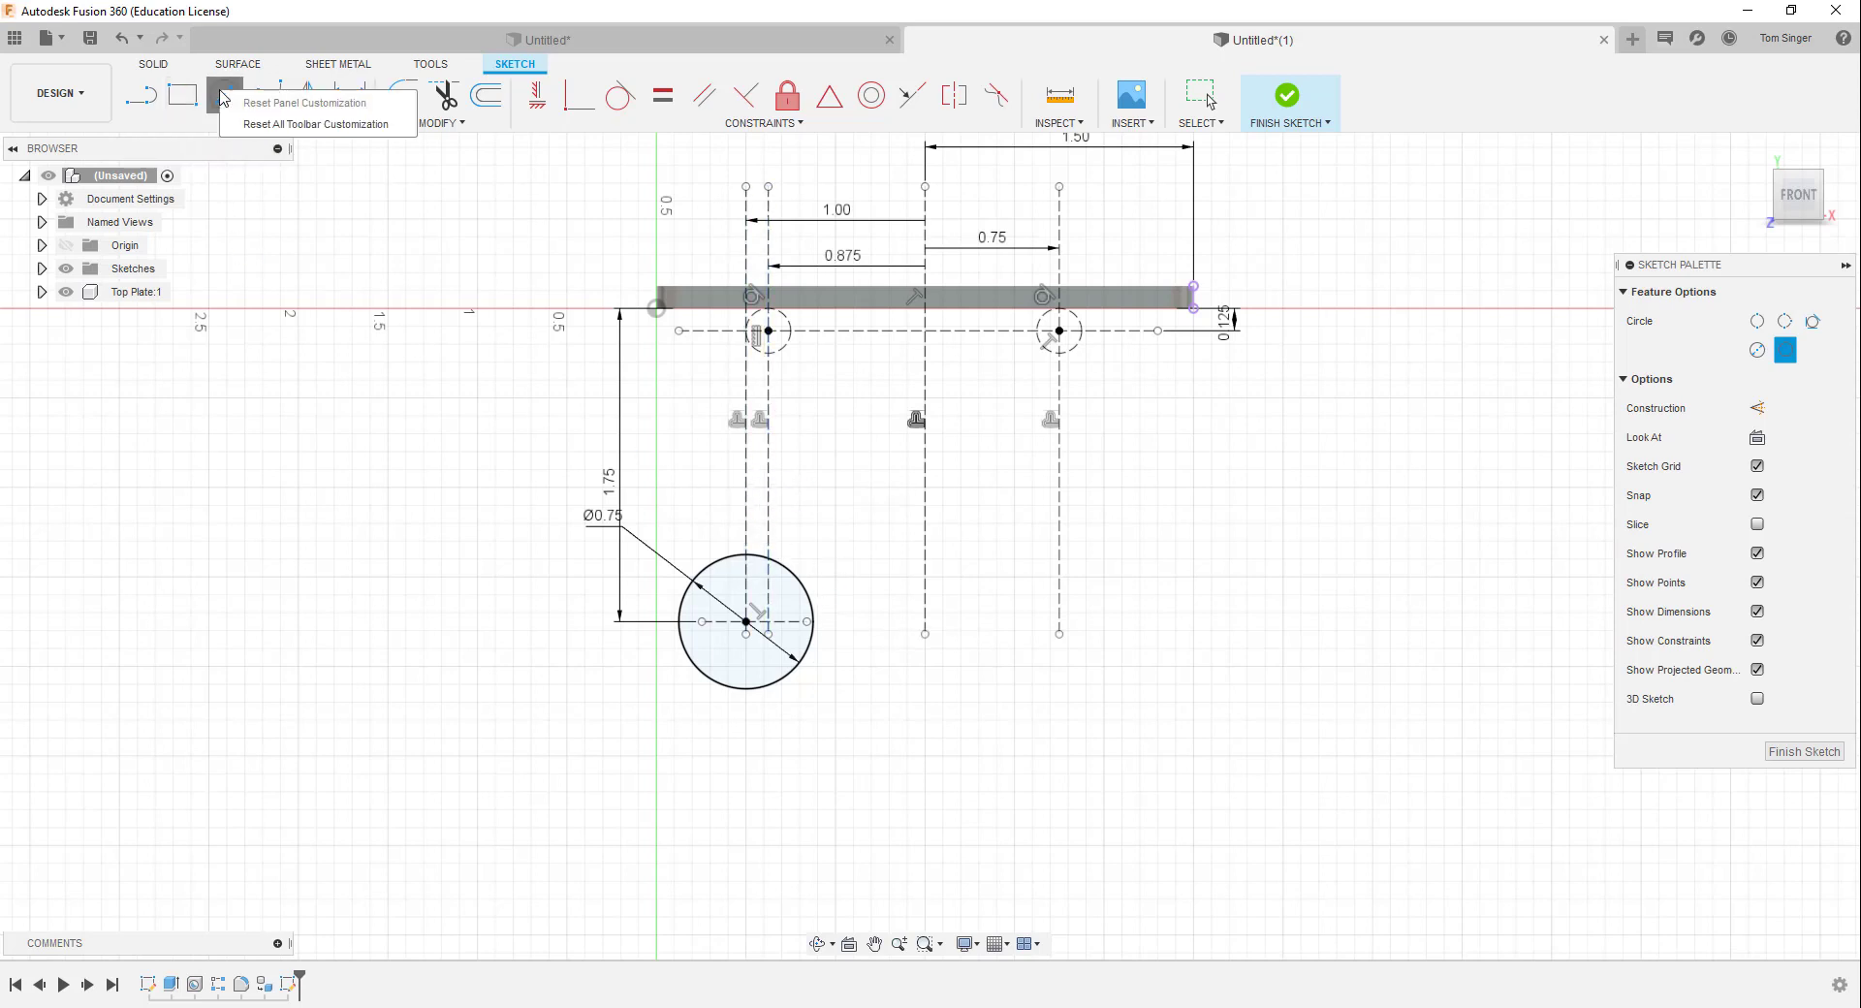
{"action": "left_click", "coordinate": [223, 95]}
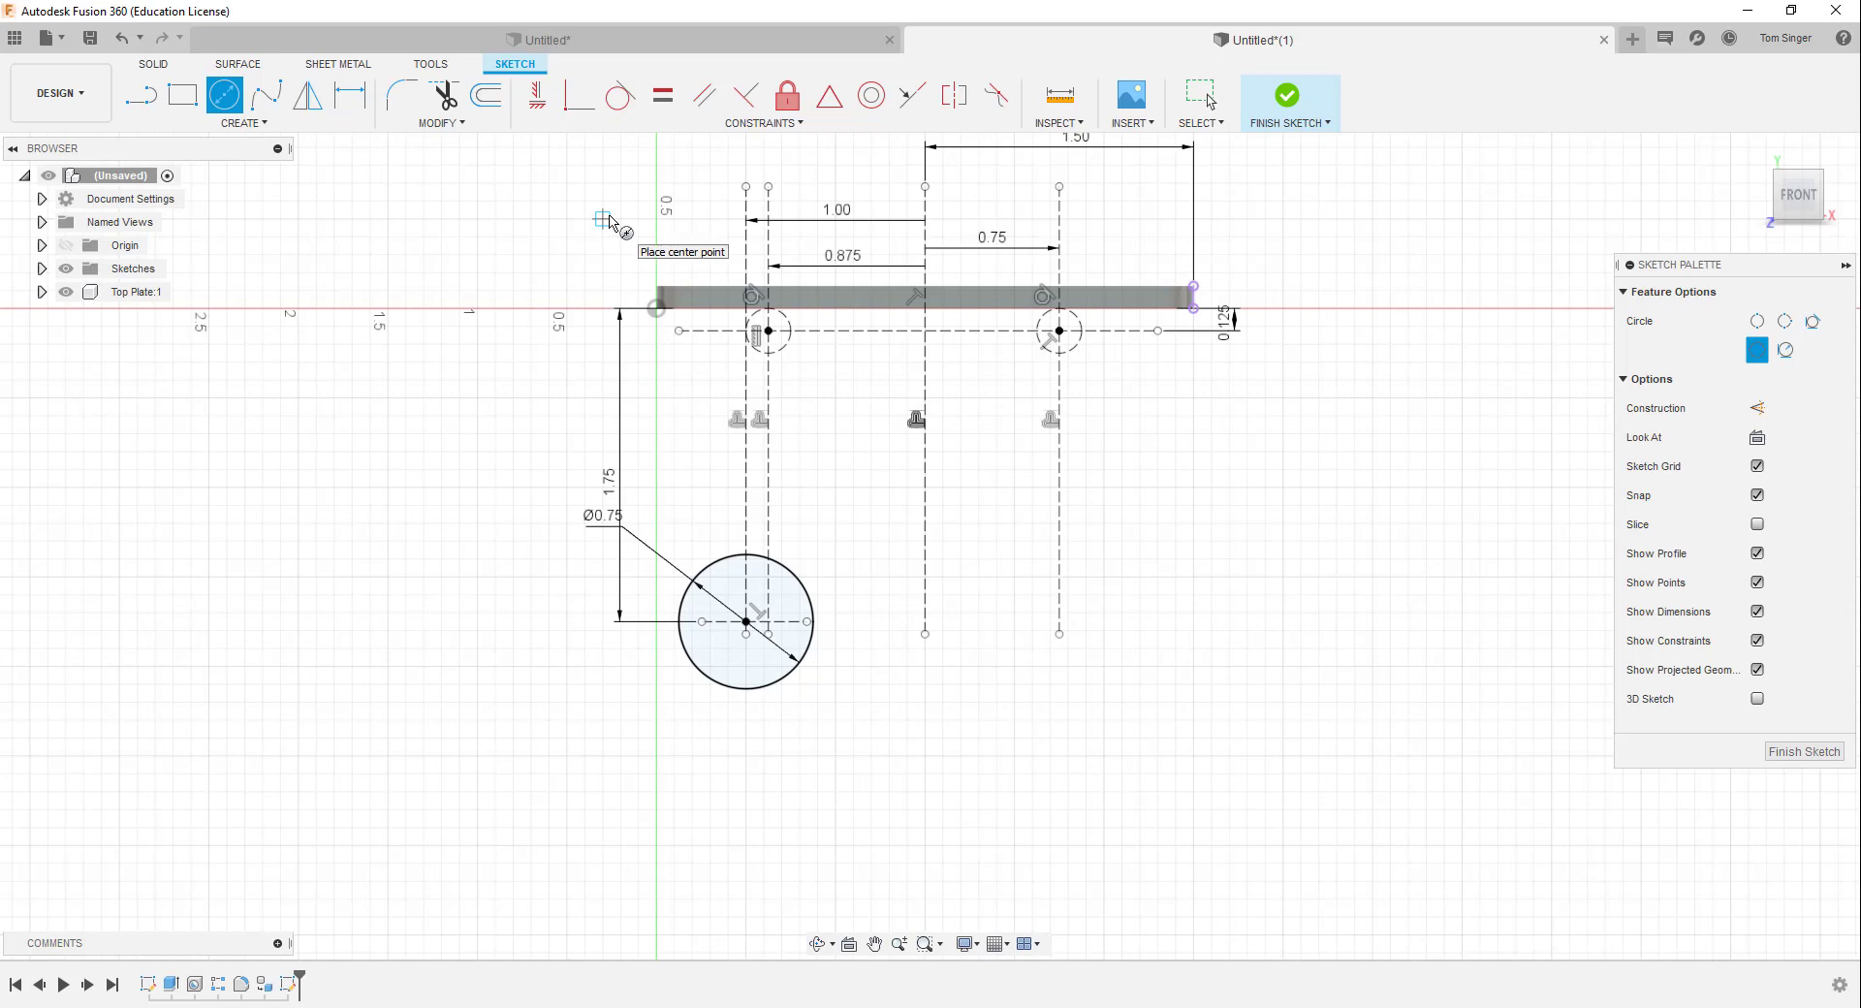
{"action": "left_click", "coordinate": [638, 255]}
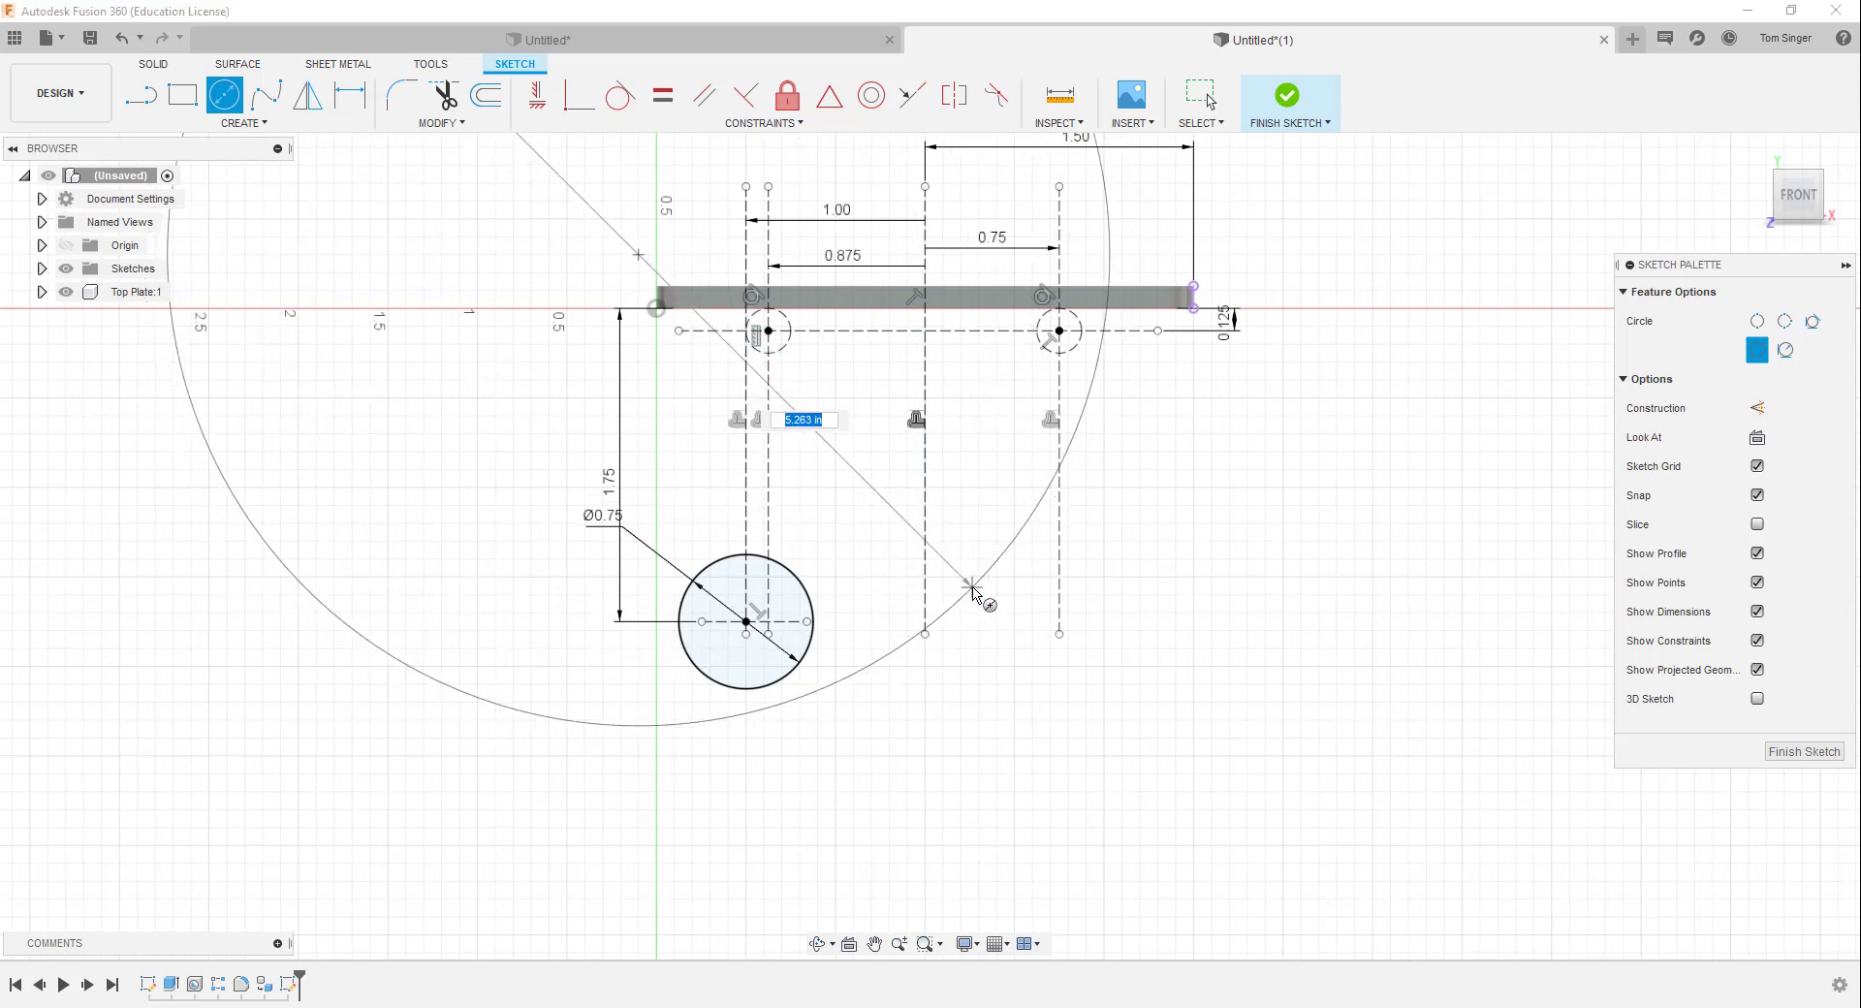
{"action": "left_click", "coordinate": [960, 577]}
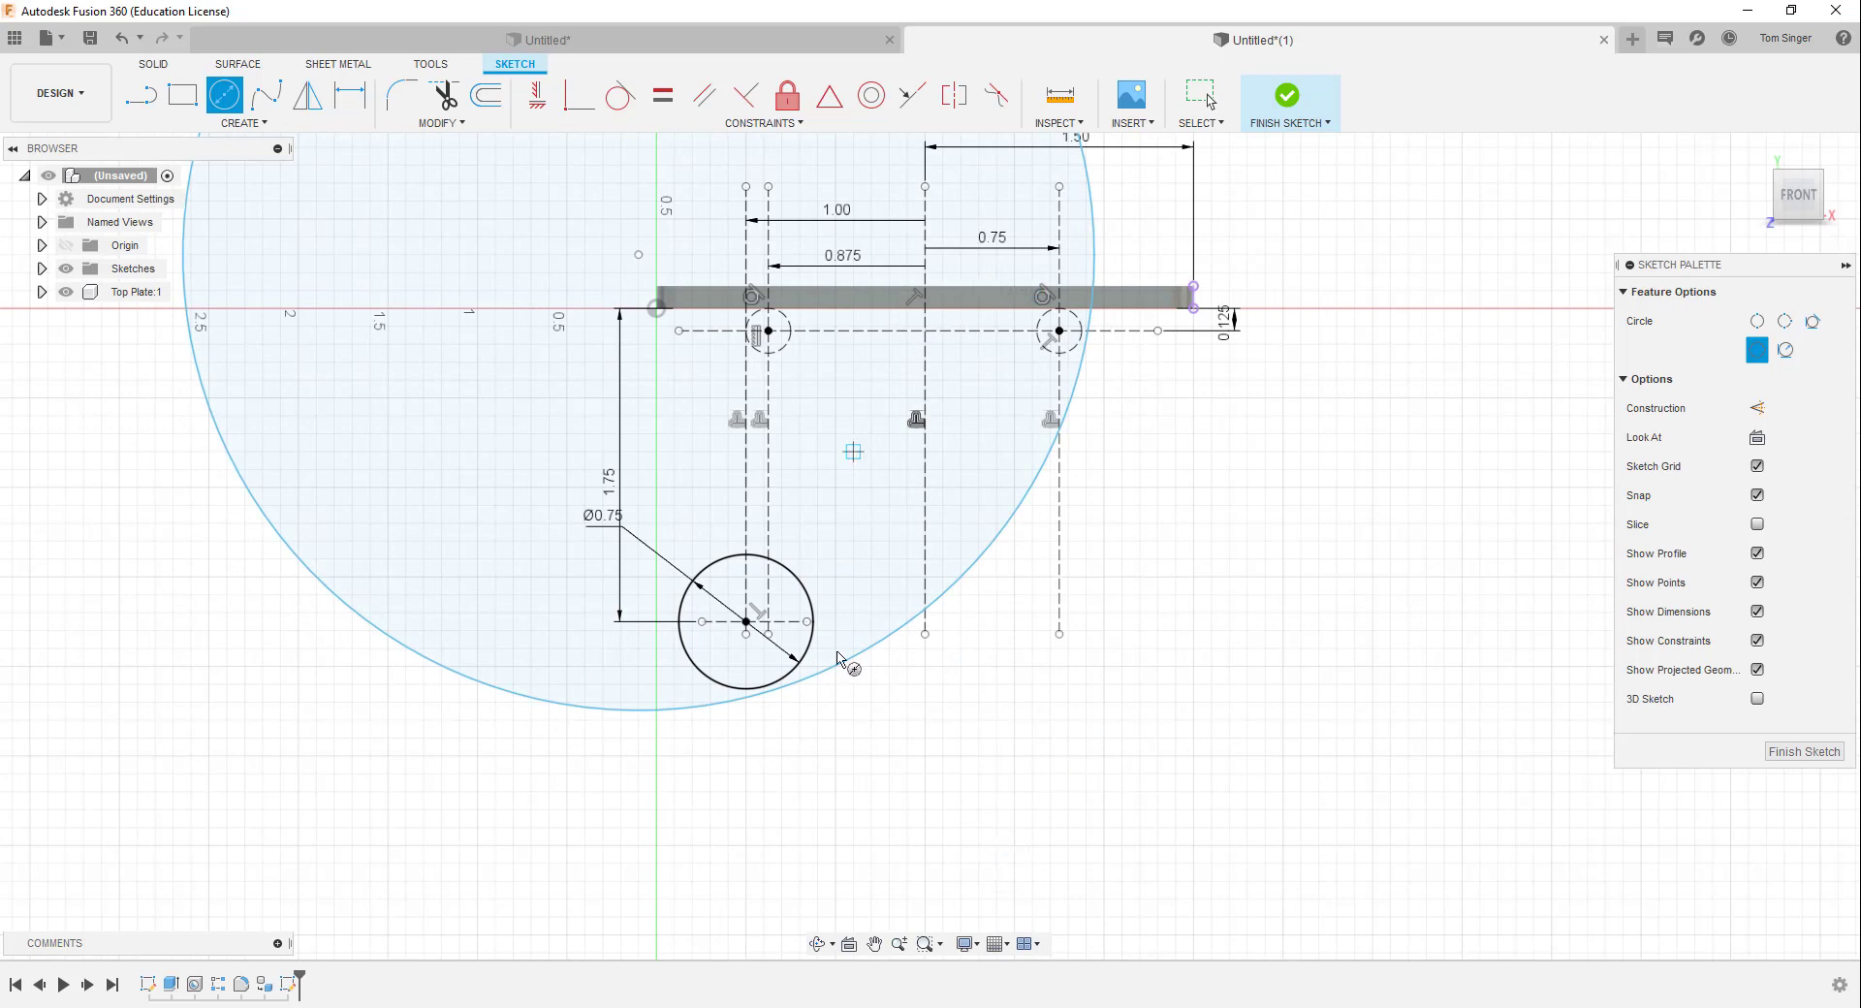
Apply a tangent constraint between the 0.75 in circle and the large circle enclosing it
{"action": "left_click", "coordinate": [621, 98]}
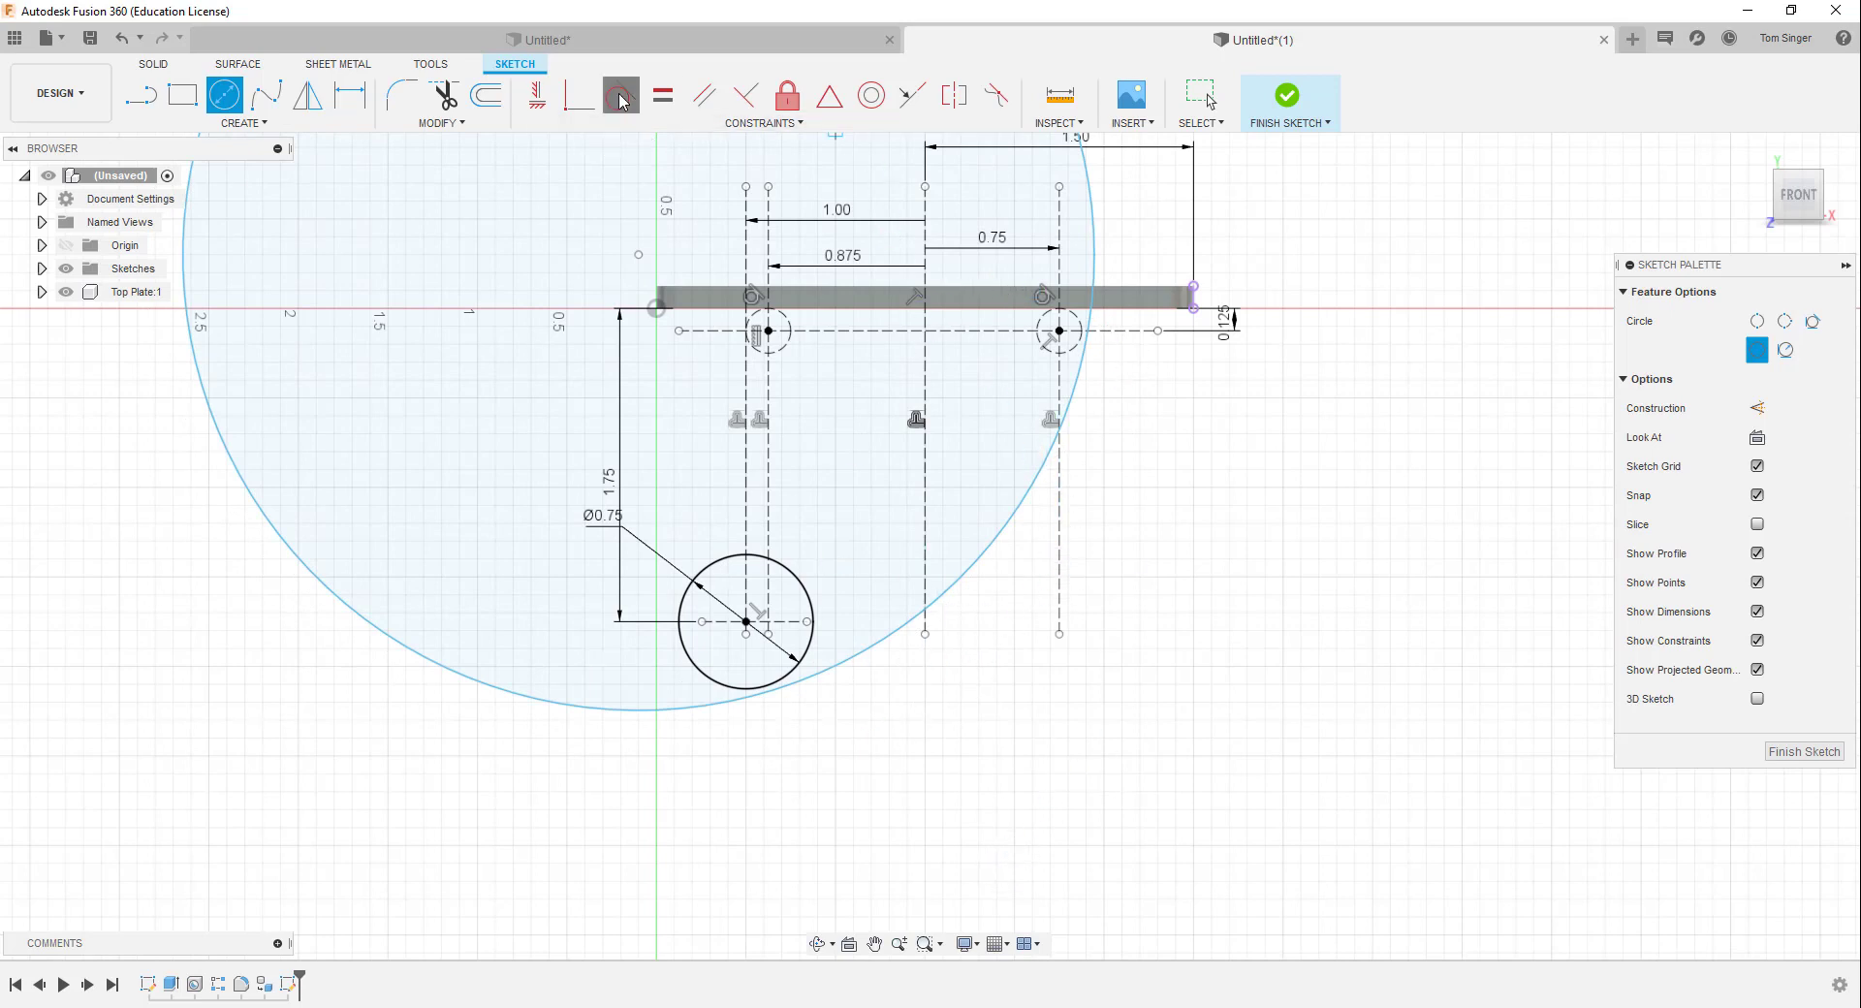
{"action": "left_click", "coordinate": [807, 678]}
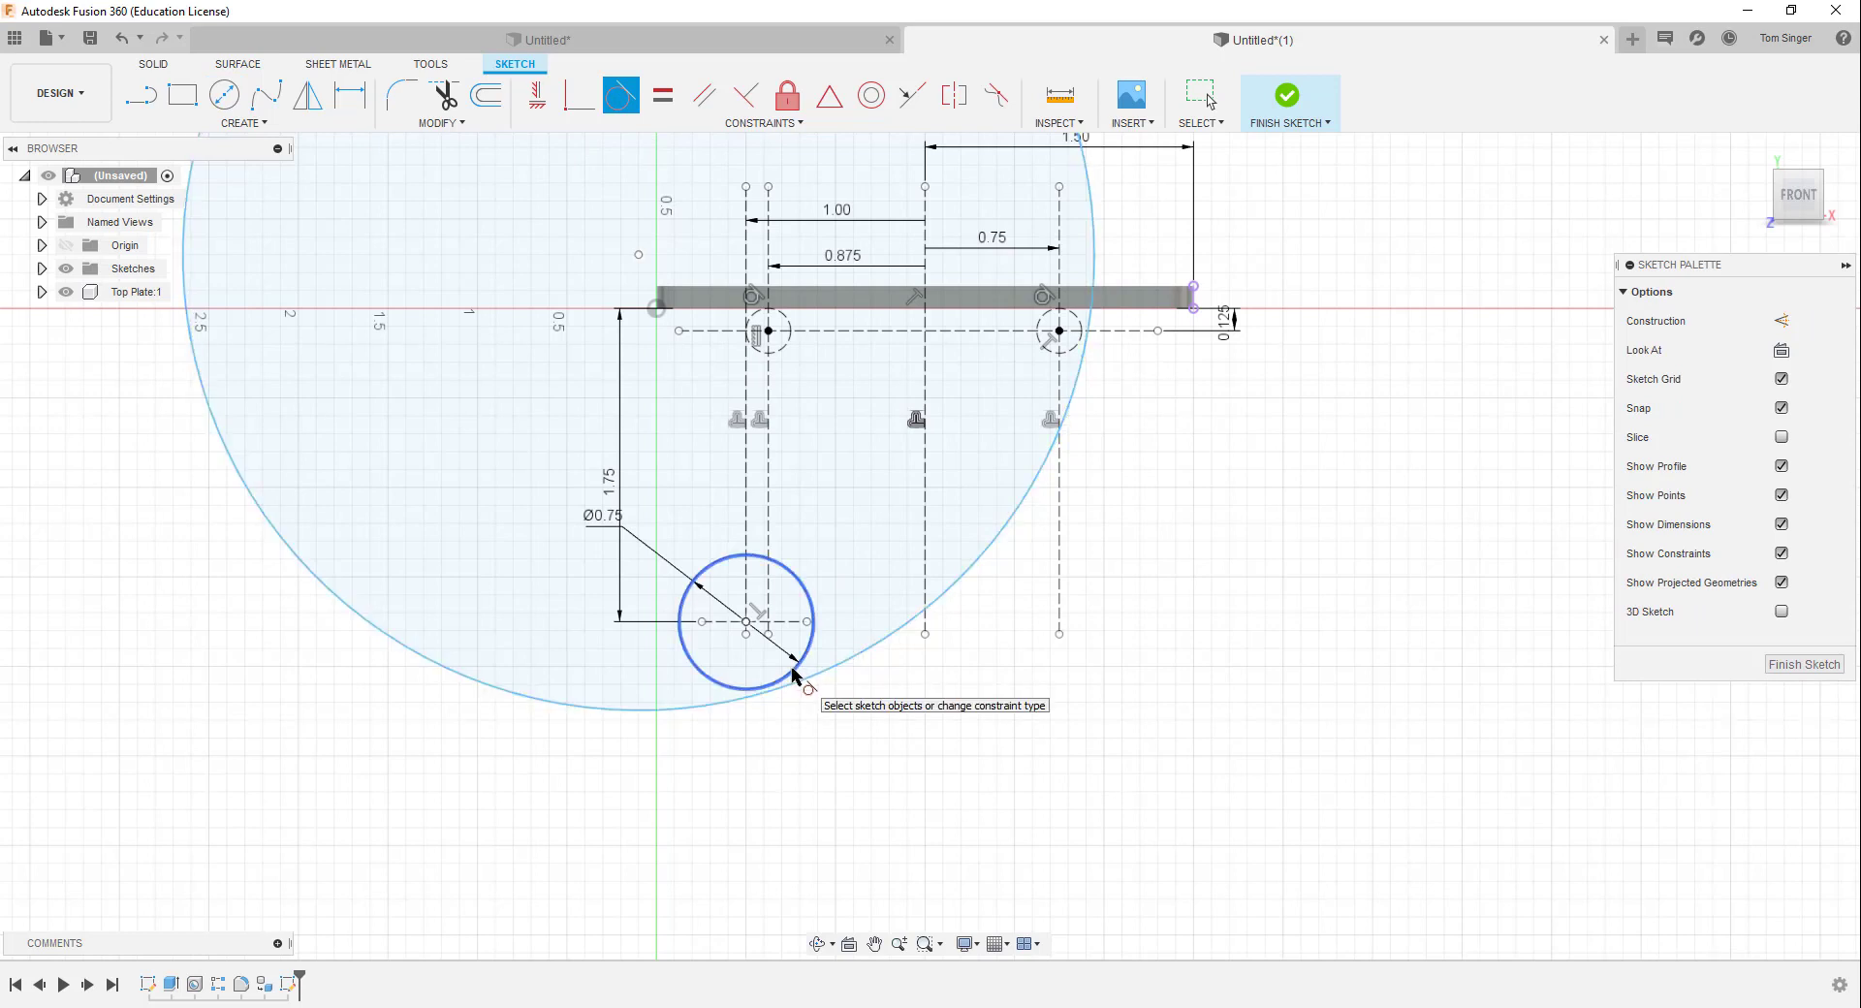
{"action": "left_click", "coordinate": [791, 666]}
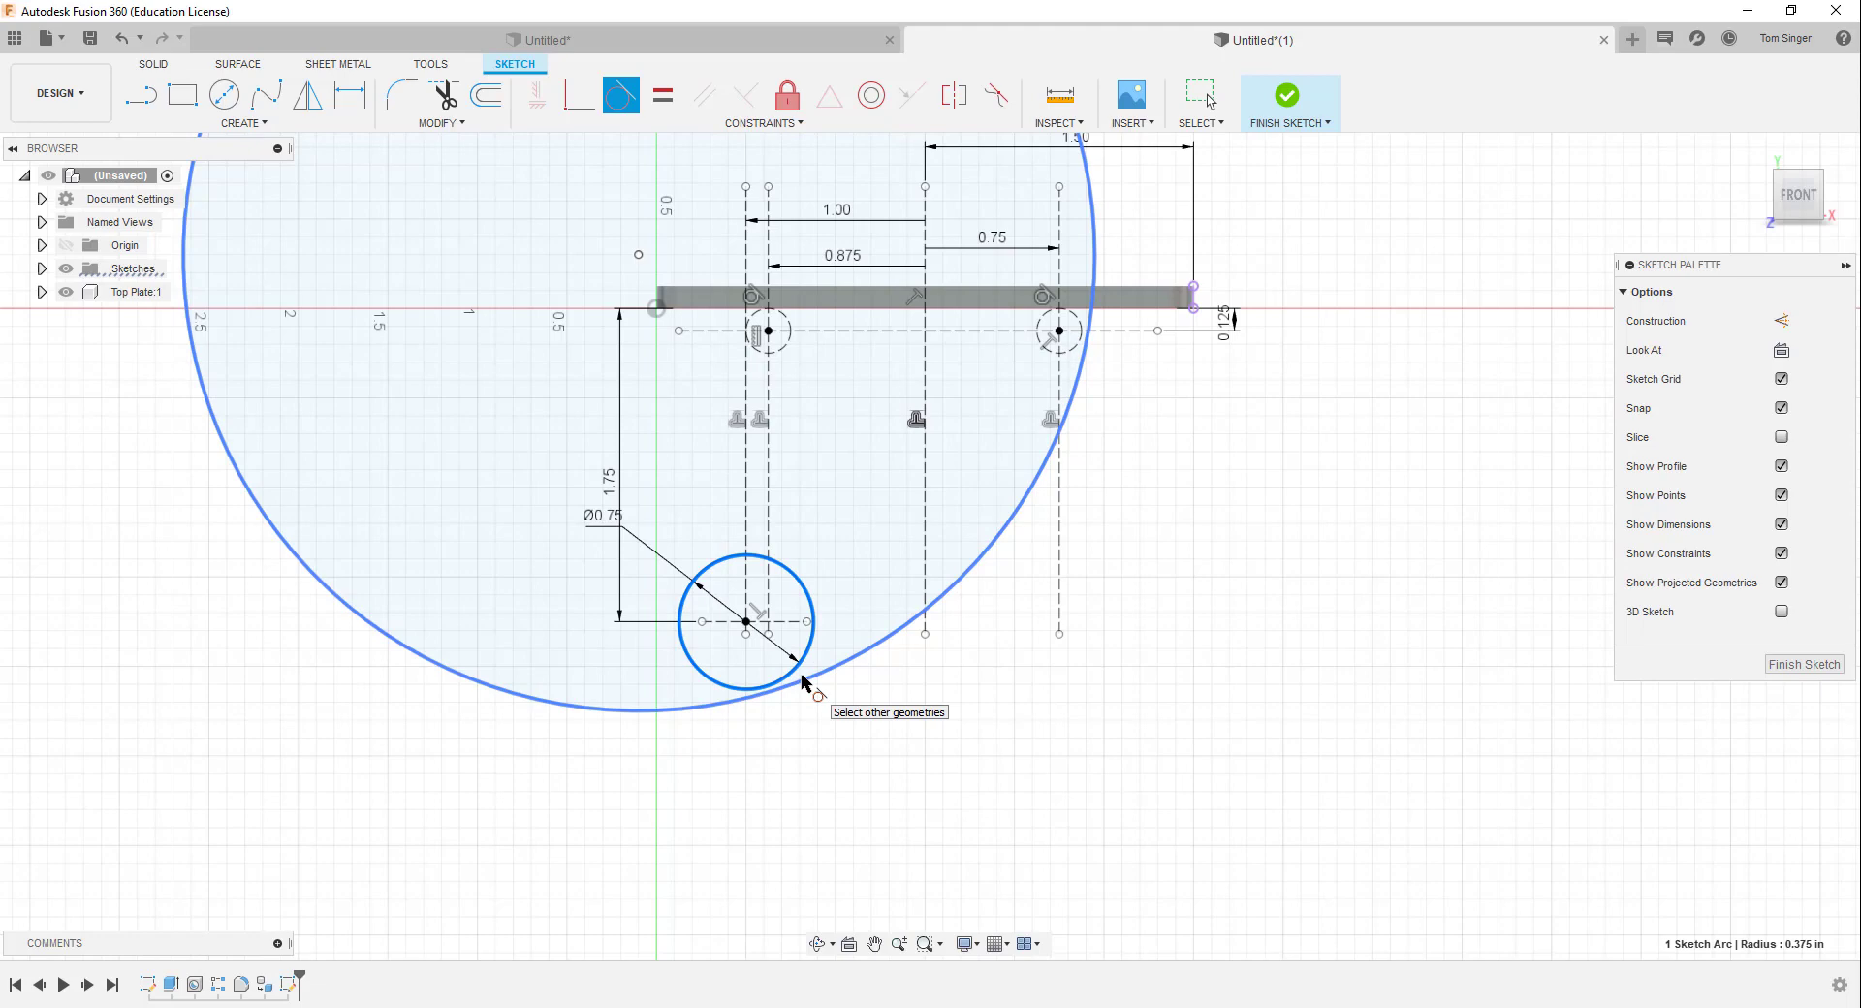
{"action": "left_click", "coordinate": [802, 677]}
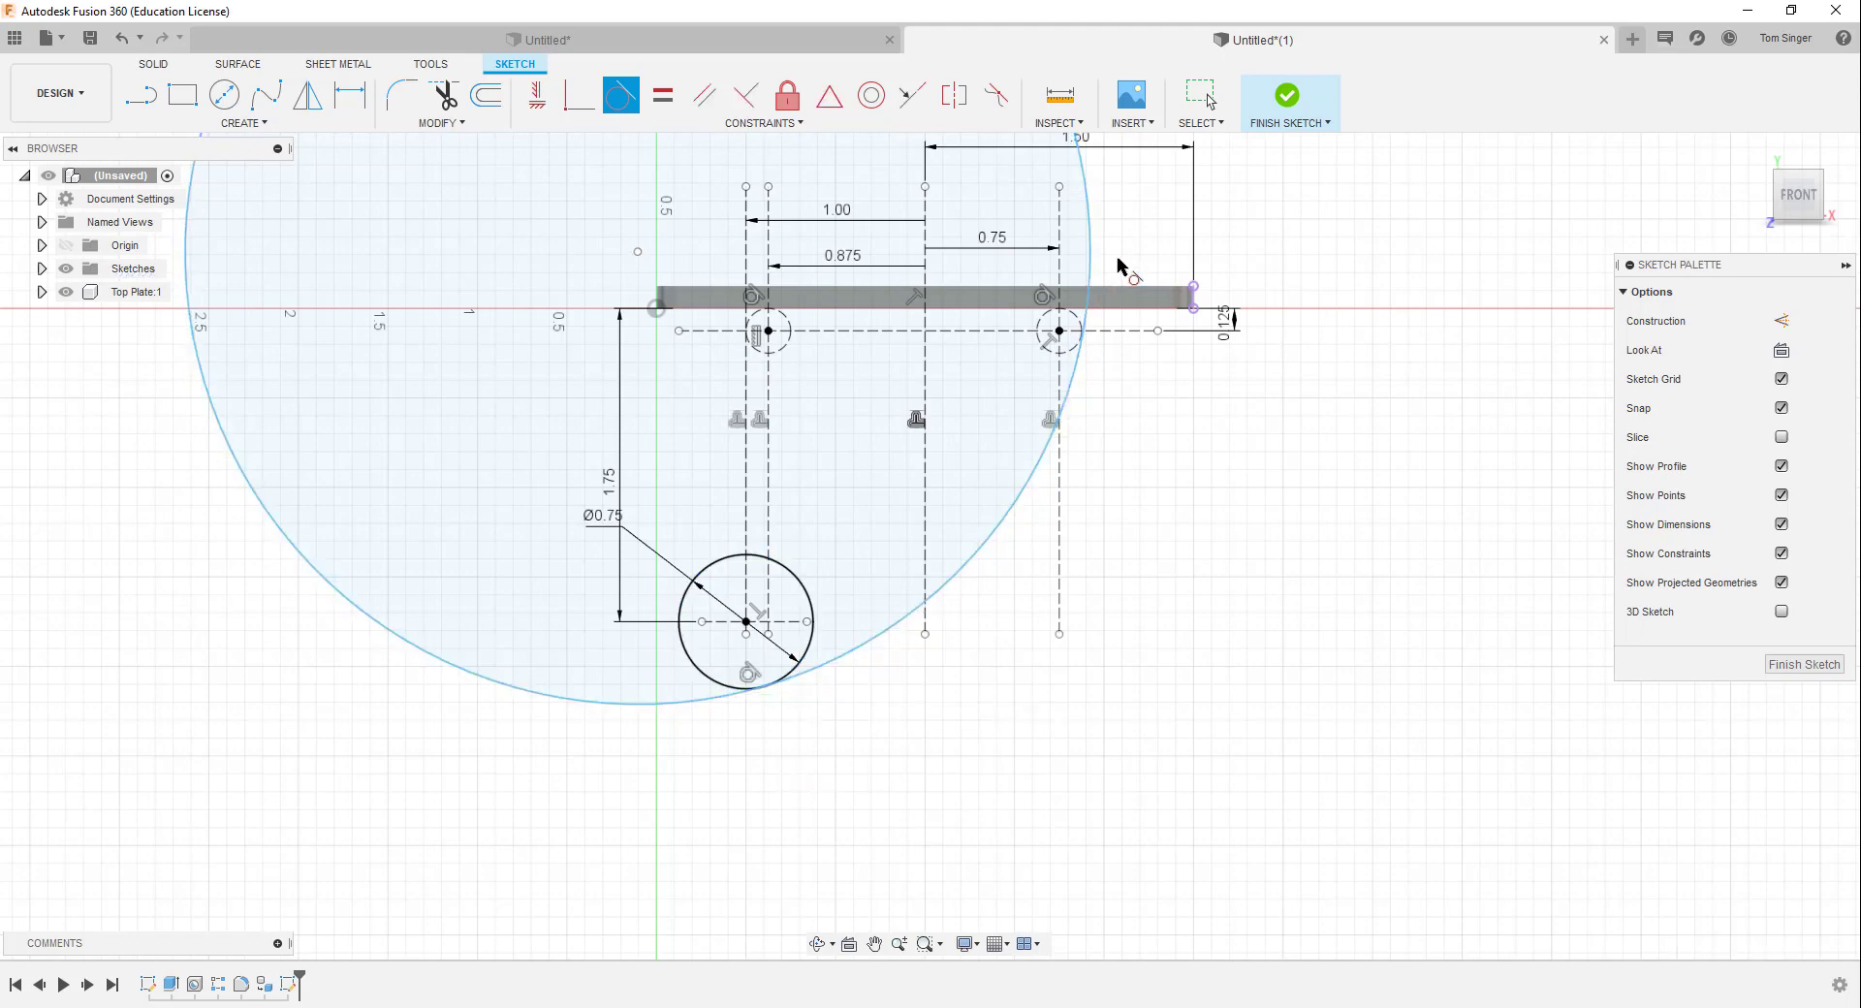
Make the large circle tangent to the dashed construction circle on the 0.75 in offset line below the Top Plate
{"action": "scroll", "coordinate": [1049, 355], "scroll_direction": "up", "scroll_amount": 3}
{"action": "scroll", "coordinate": [1049, 355], "scroll_direction": "up", "scroll_amount": 5}
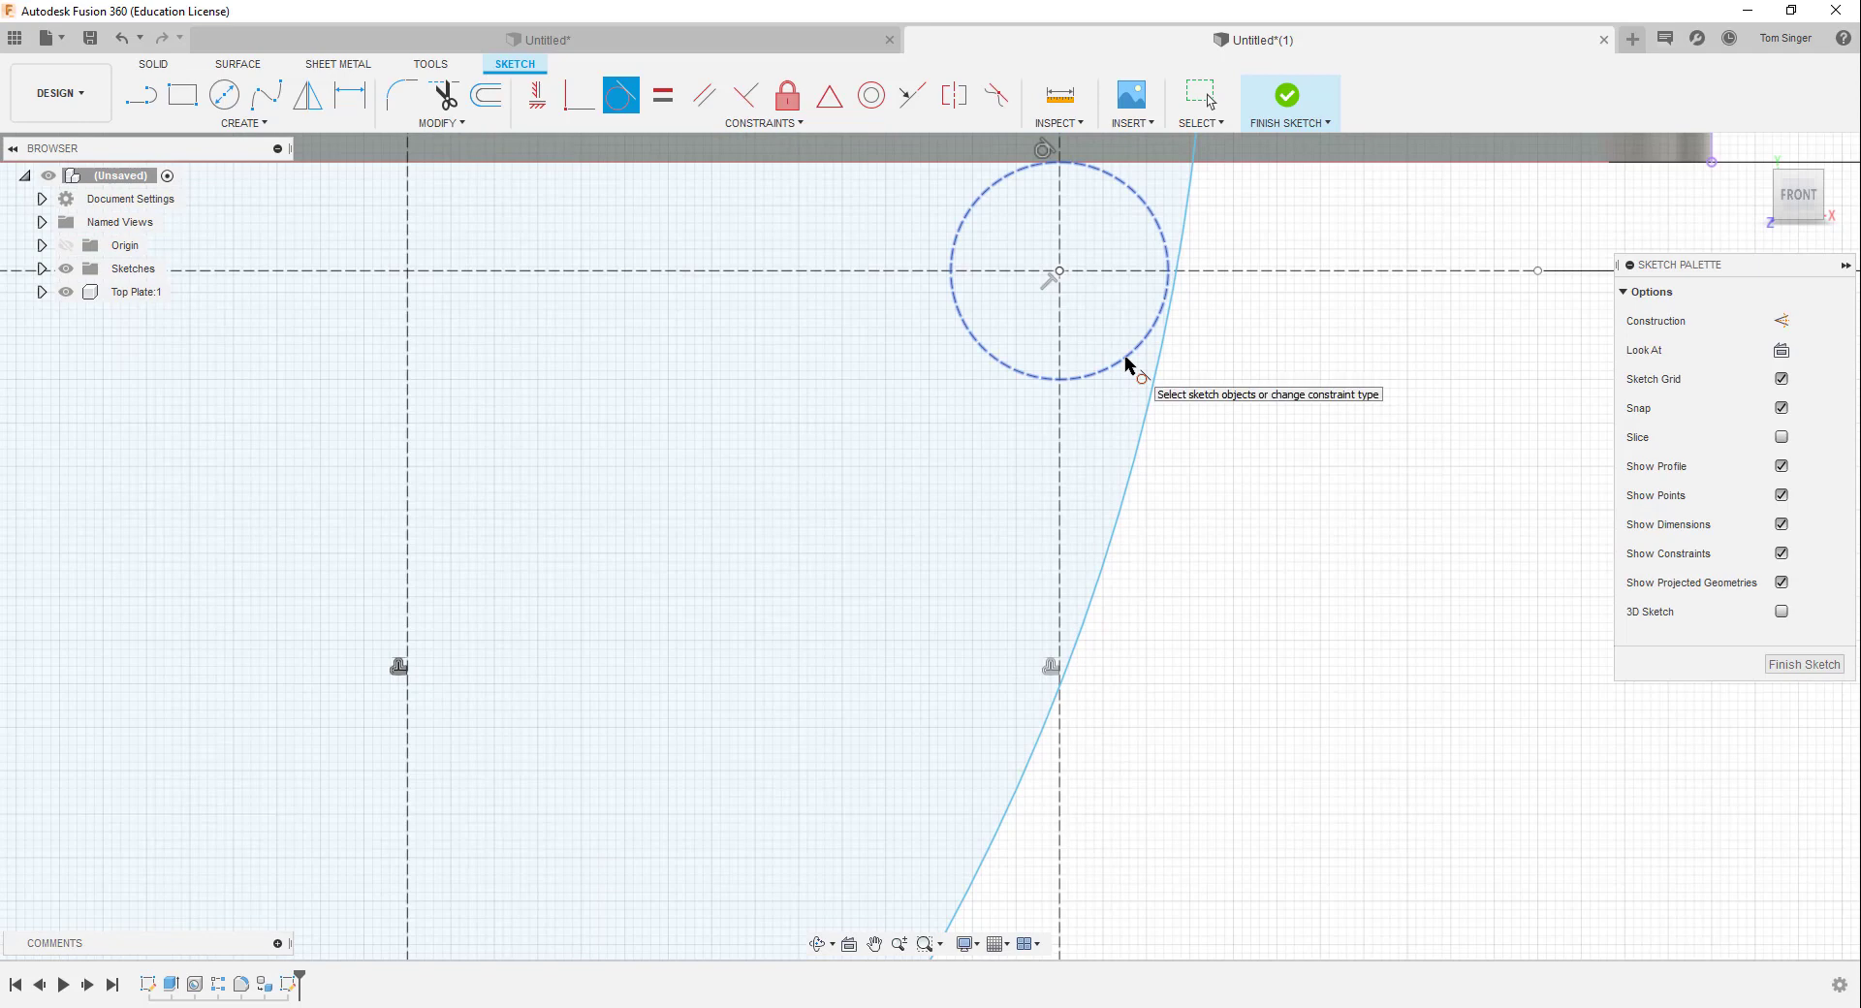
{"action": "left_click", "coordinate": [1125, 361]}
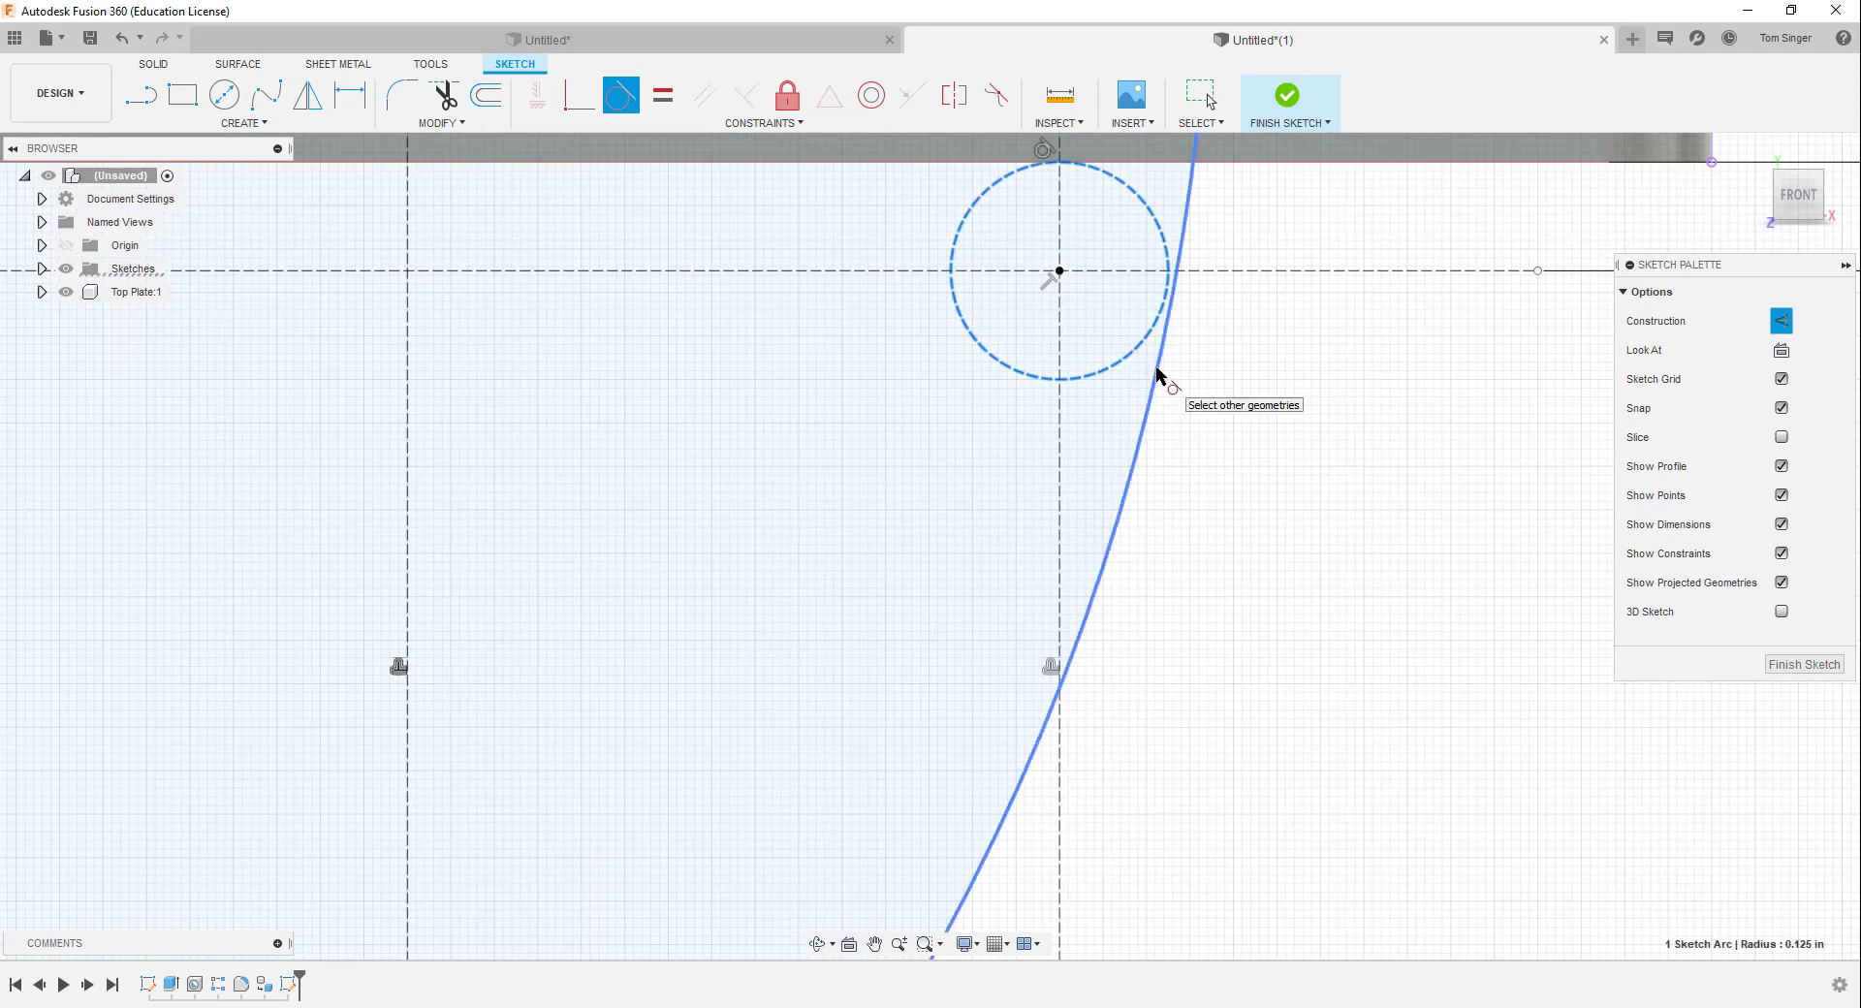
{"action": "left_click", "coordinate": [1156, 370]}
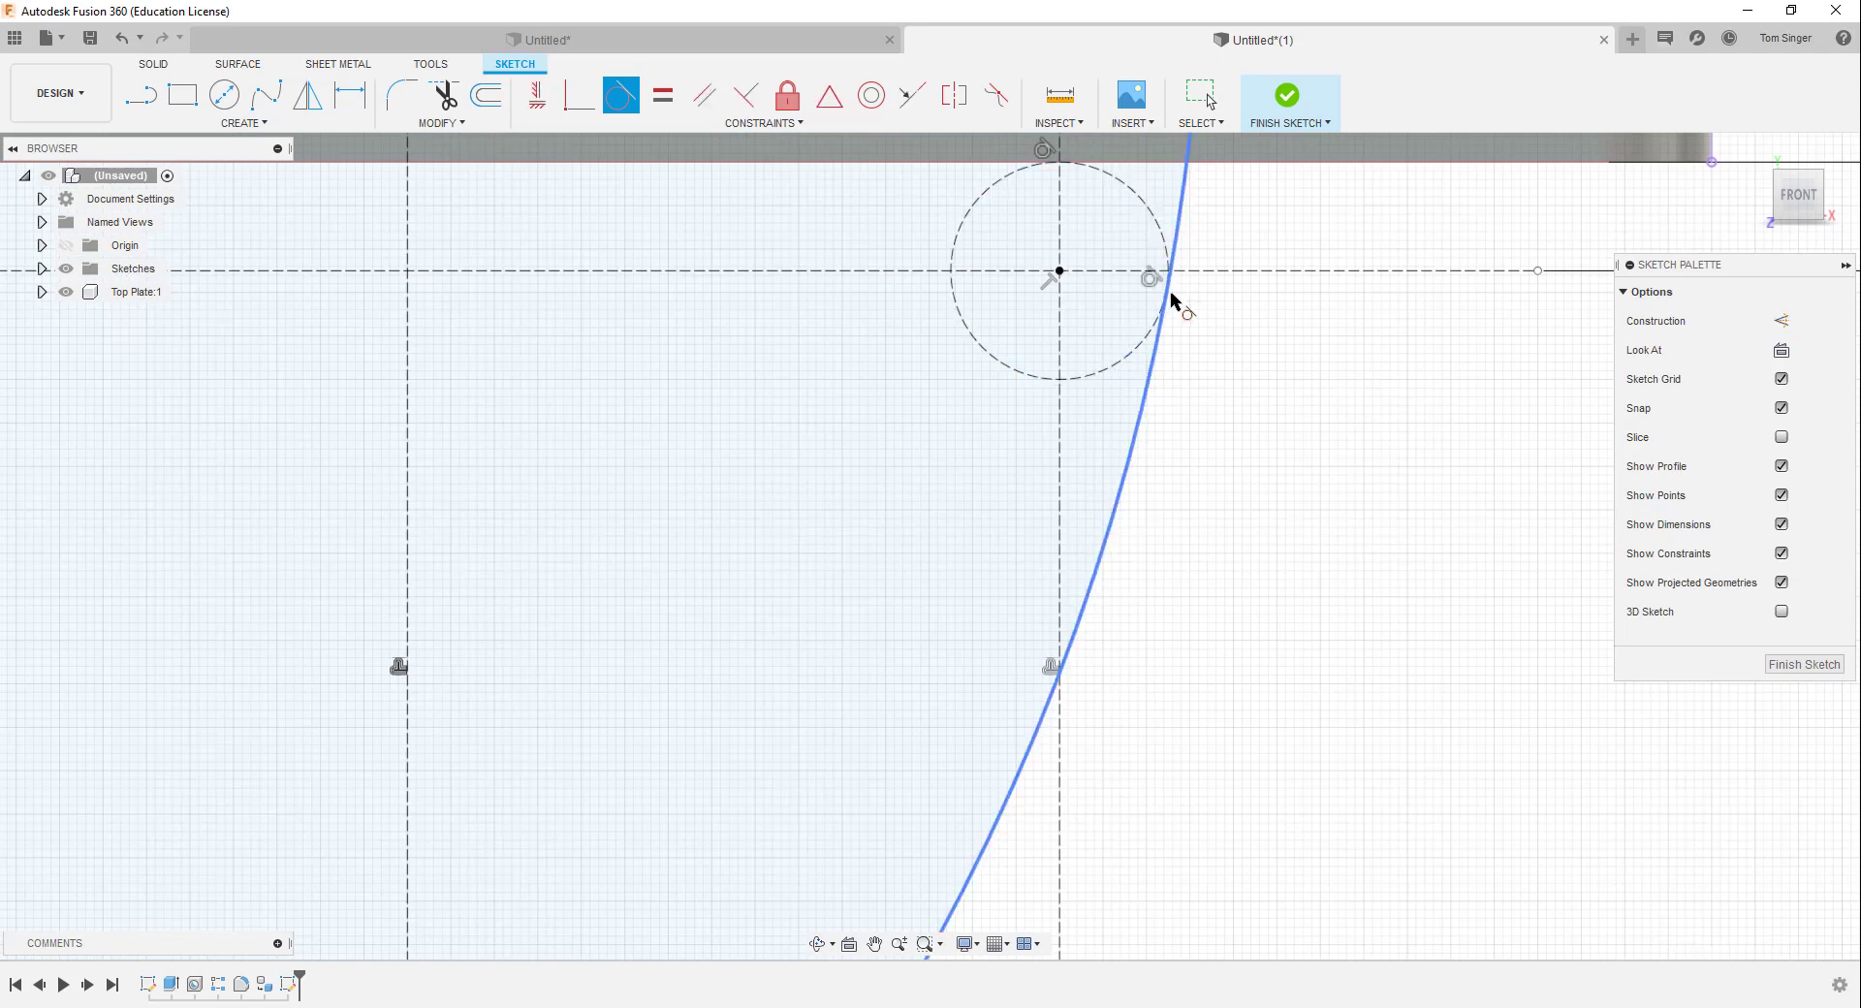
{"action": "scroll", "coordinate": [1158, 402], "scroll_direction": "down", "scroll_amount": 6}
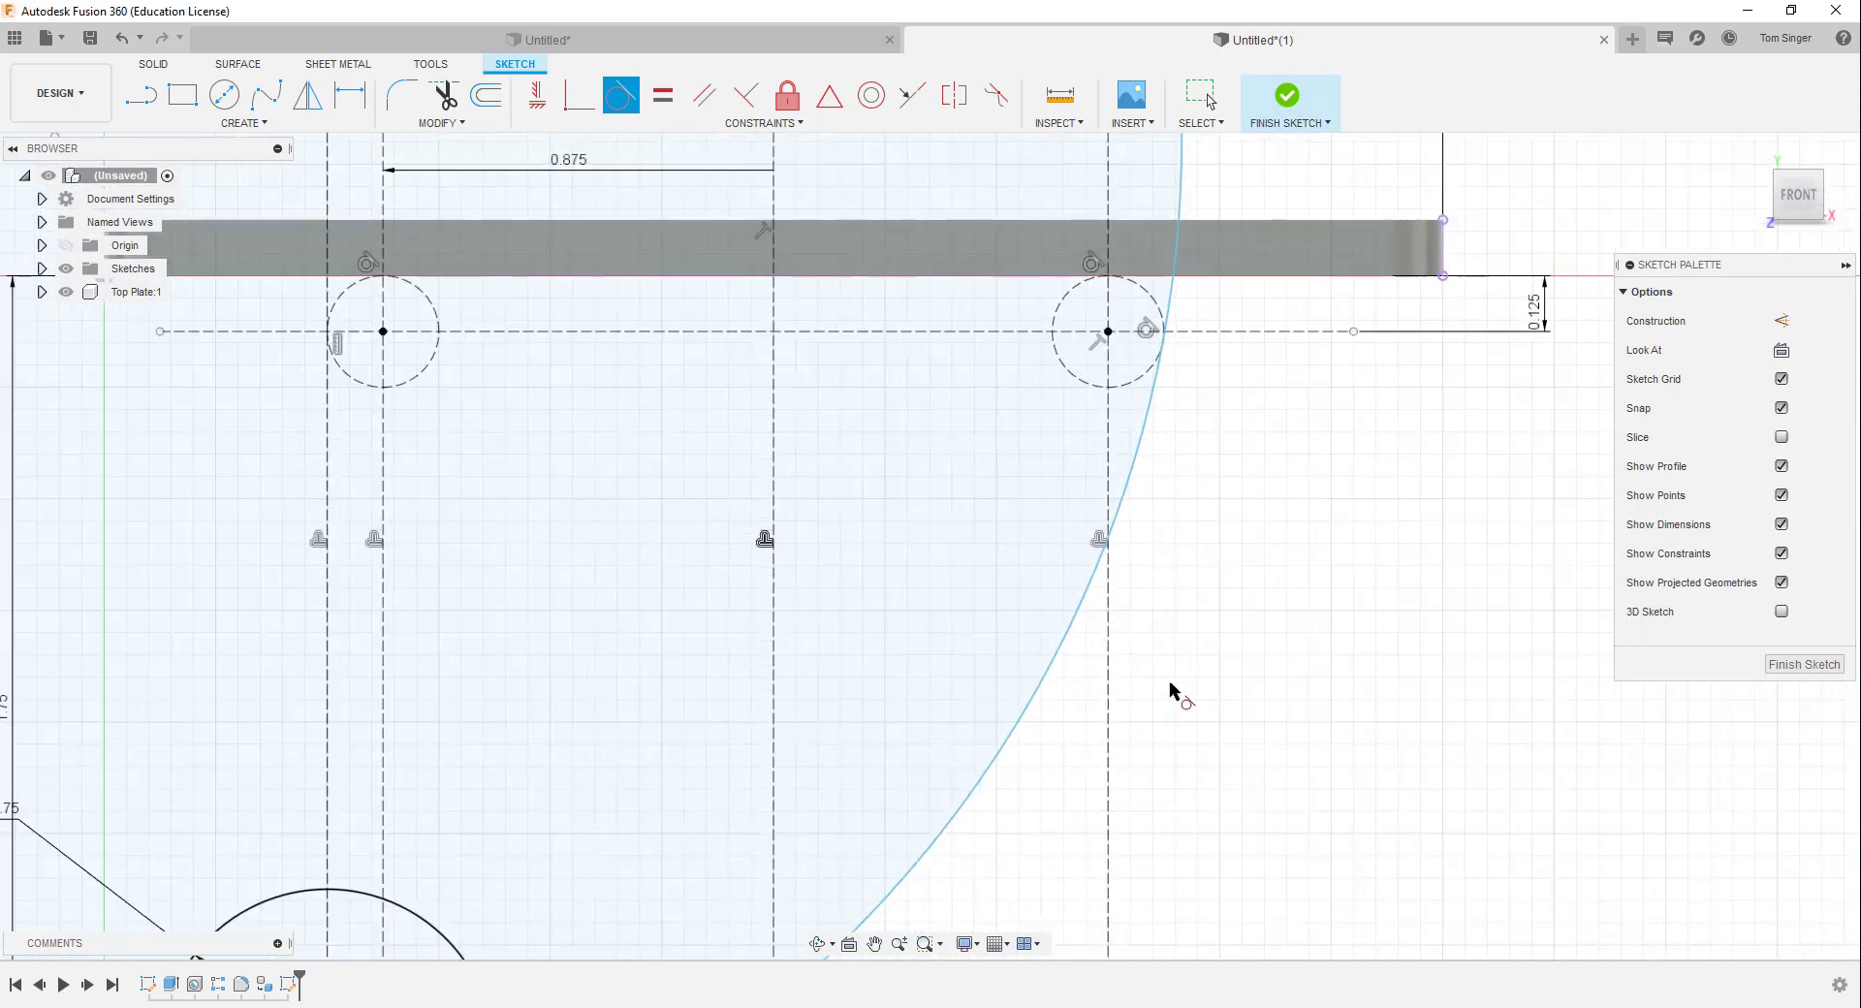
{"action": "key", "text": "Escape"}
{"action": "scroll", "coordinate": [1184, 532], "scroll_direction": "down", "scroll_amount": 3}
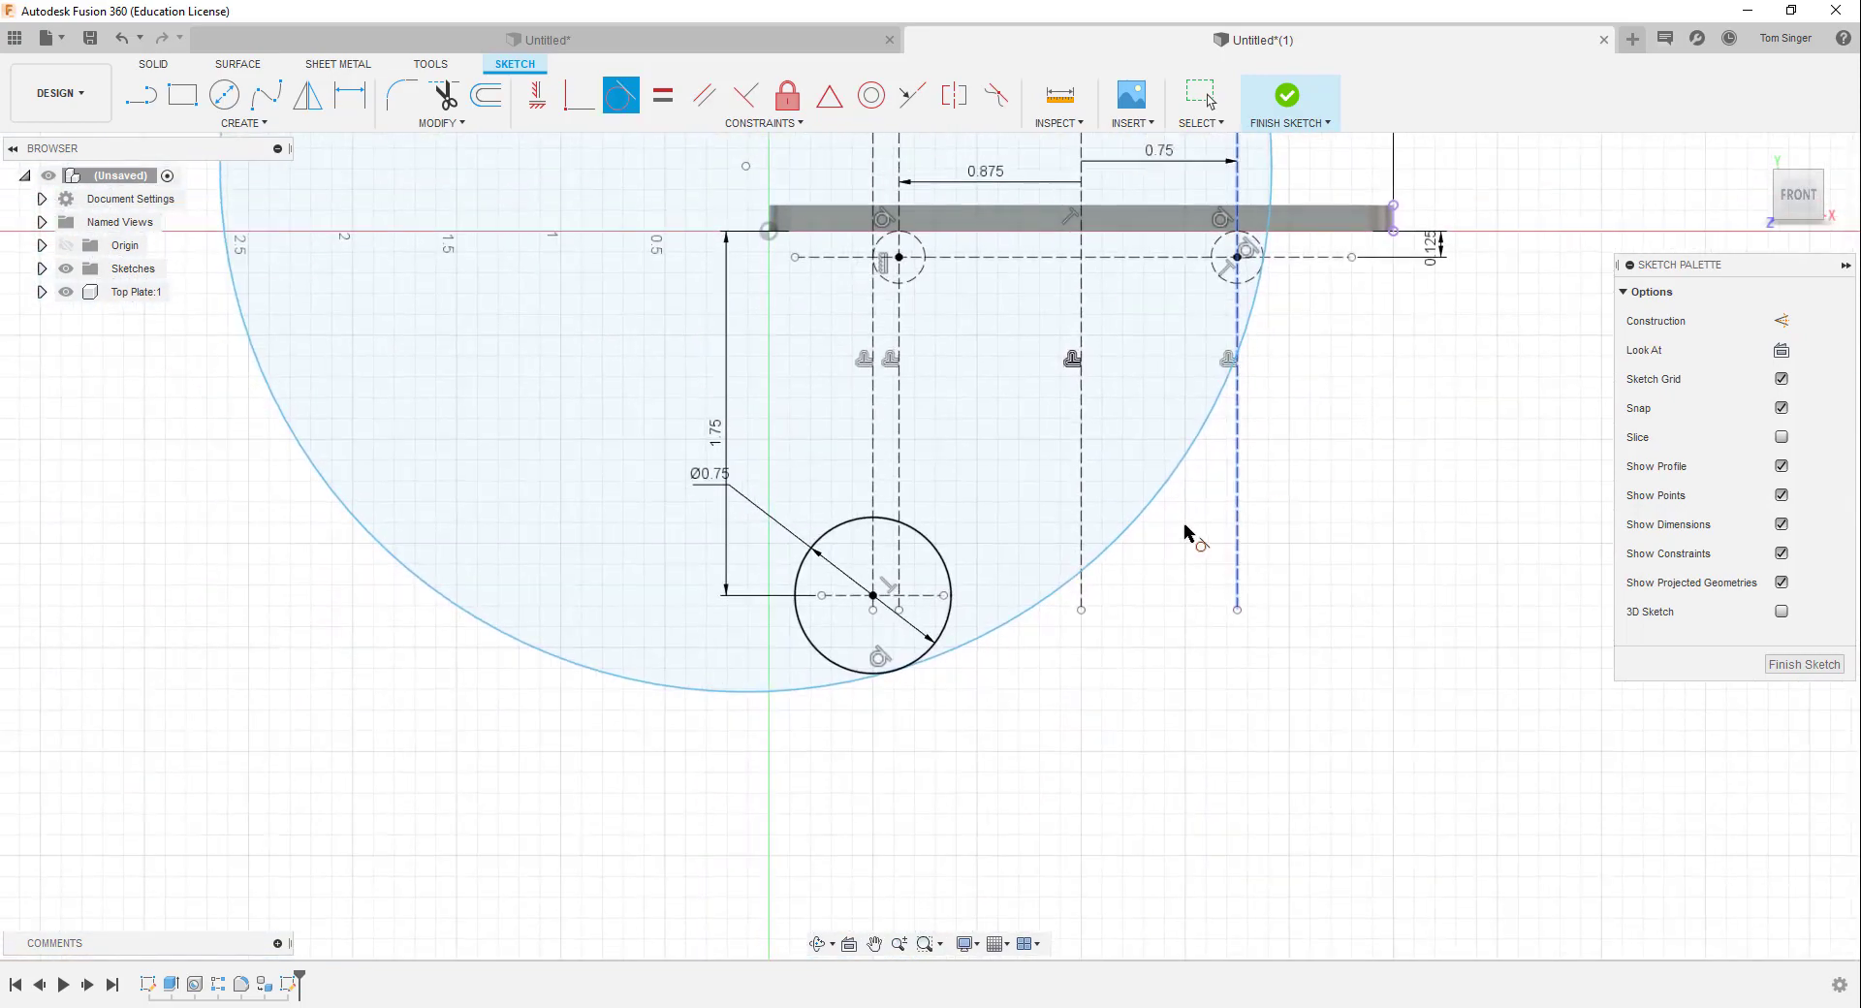
Dimension the large circle's diameter as 6.0 in
{"action": "scroll", "coordinate": [1176, 536], "scroll_direction": "up", "scroll_amount": 1}
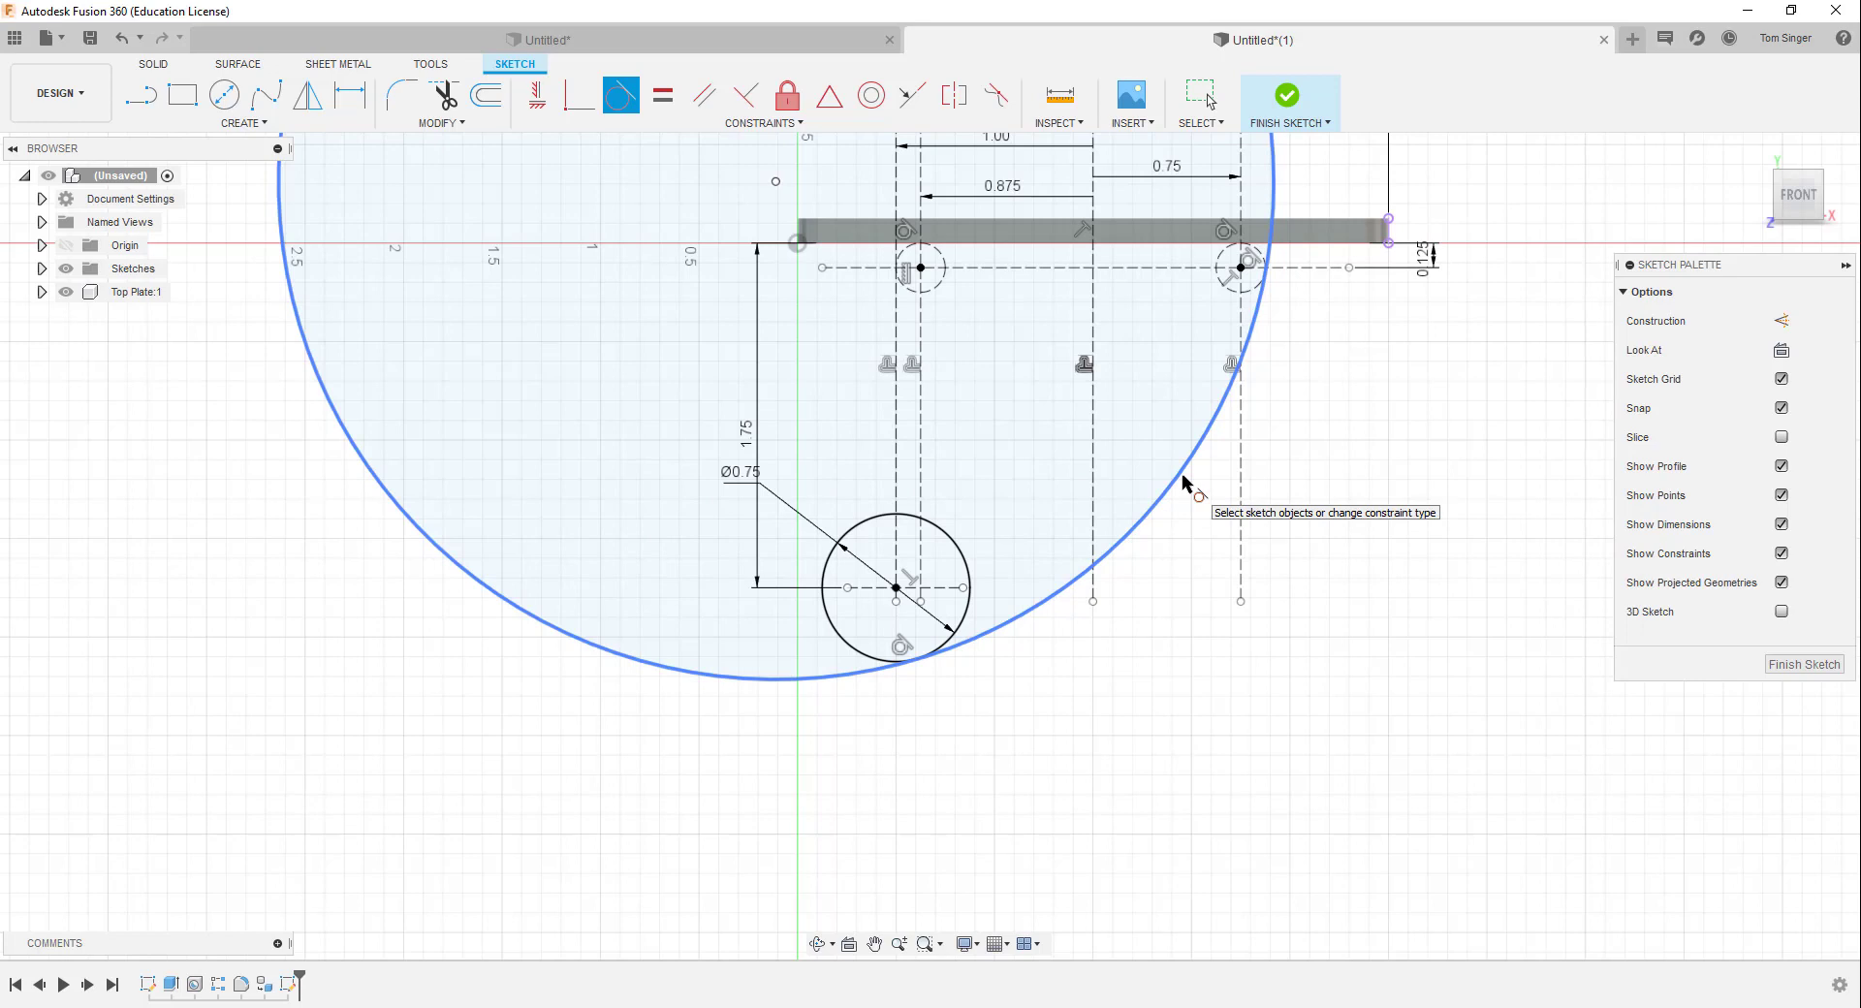
{"action": "left_click", "coordinate": [350, 95]}
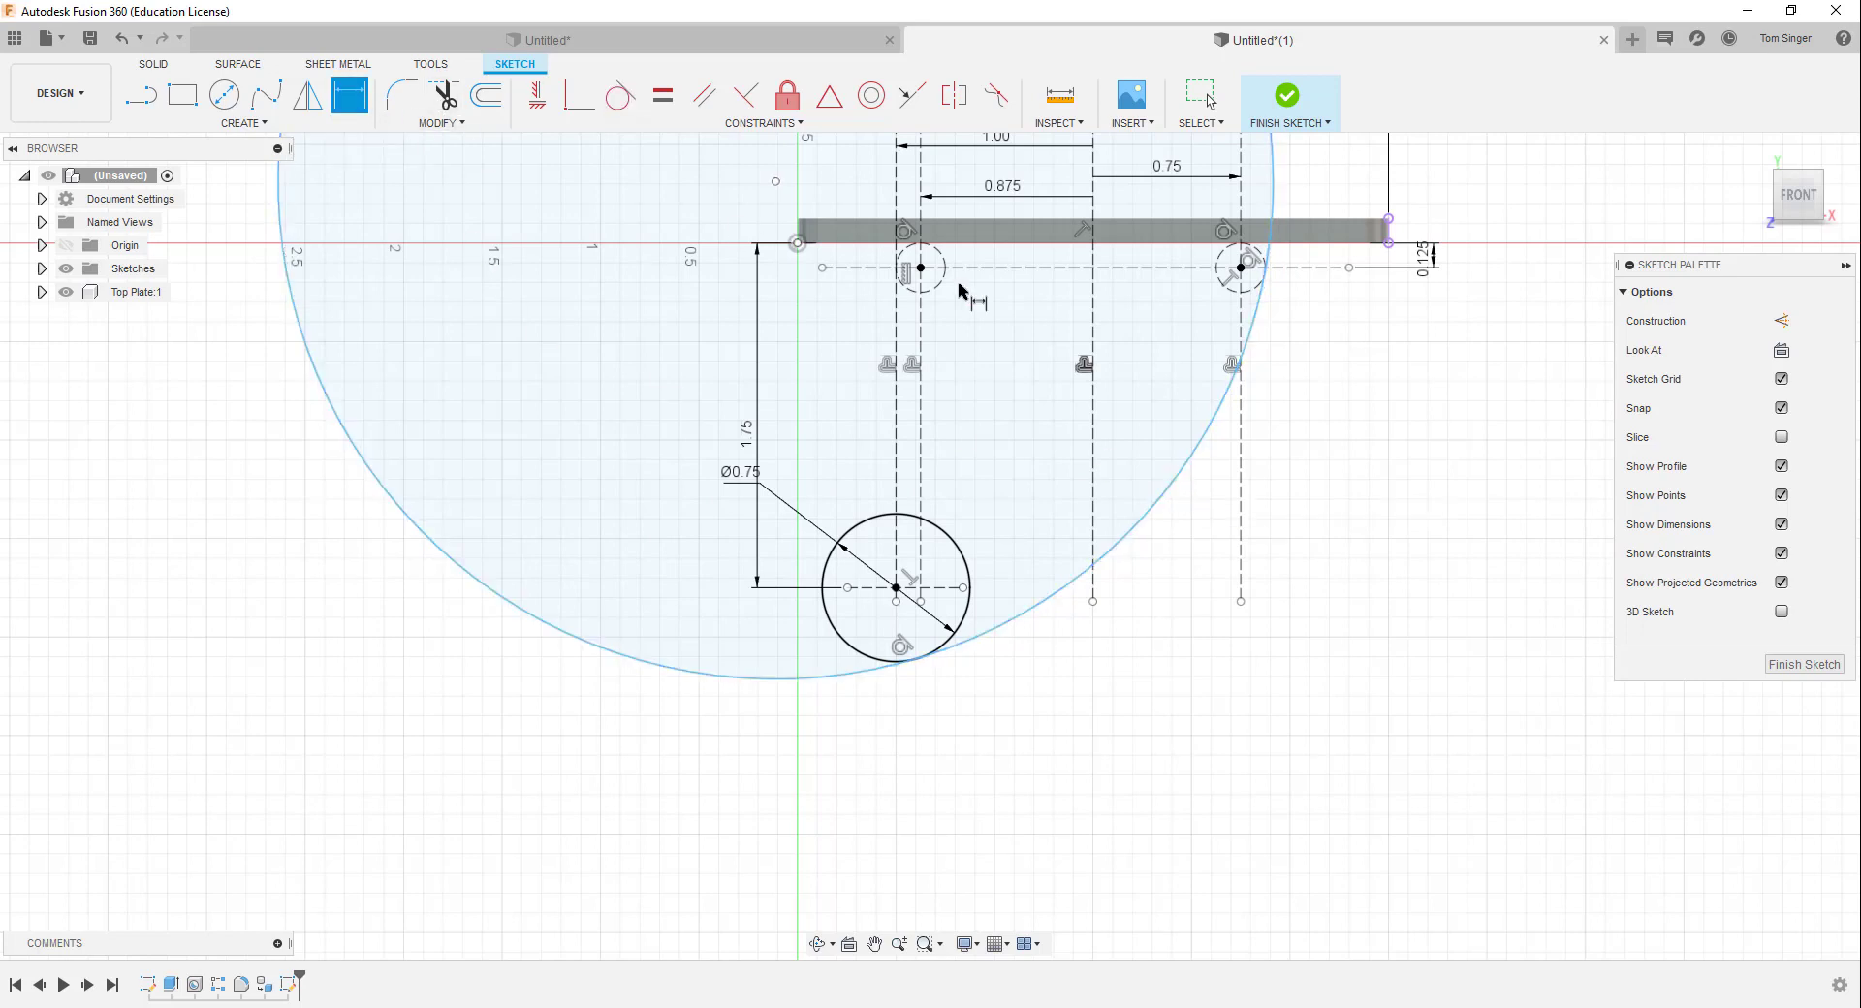
{"action": "left_click", "coordinate": [1172, 511]}
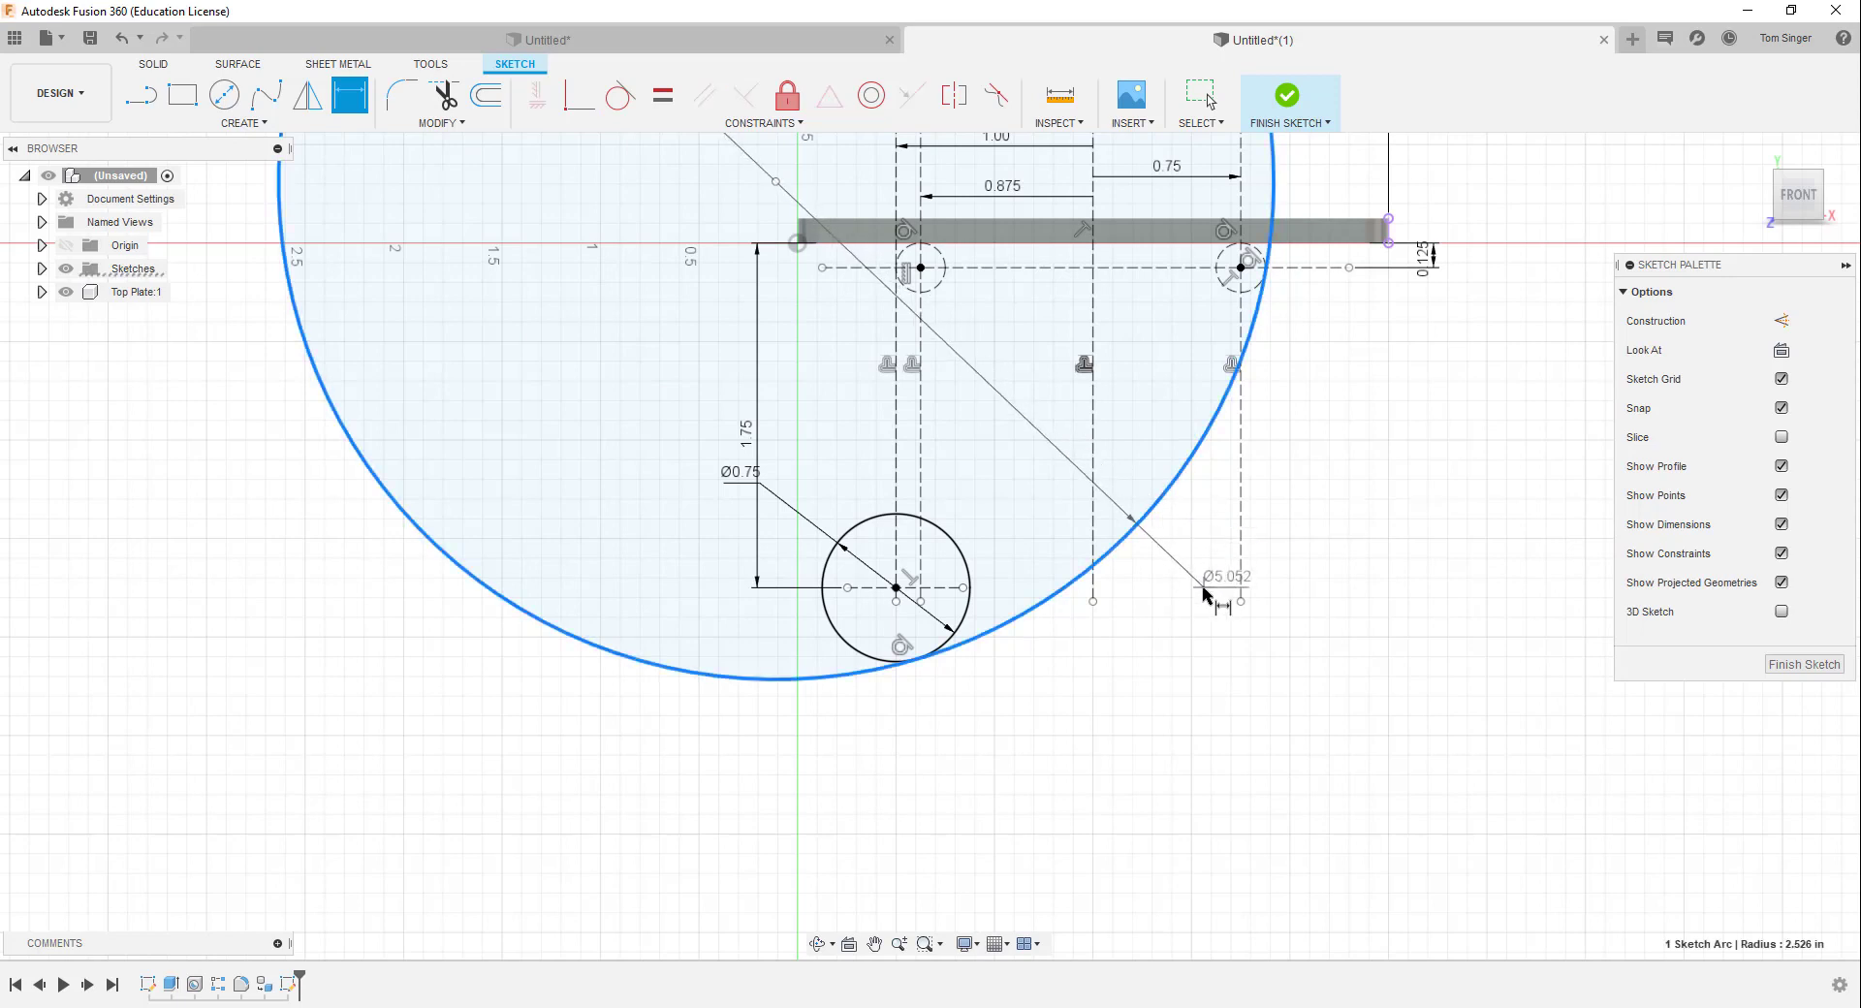
{"action": "left_click", "coordinate": [1205, 597]}
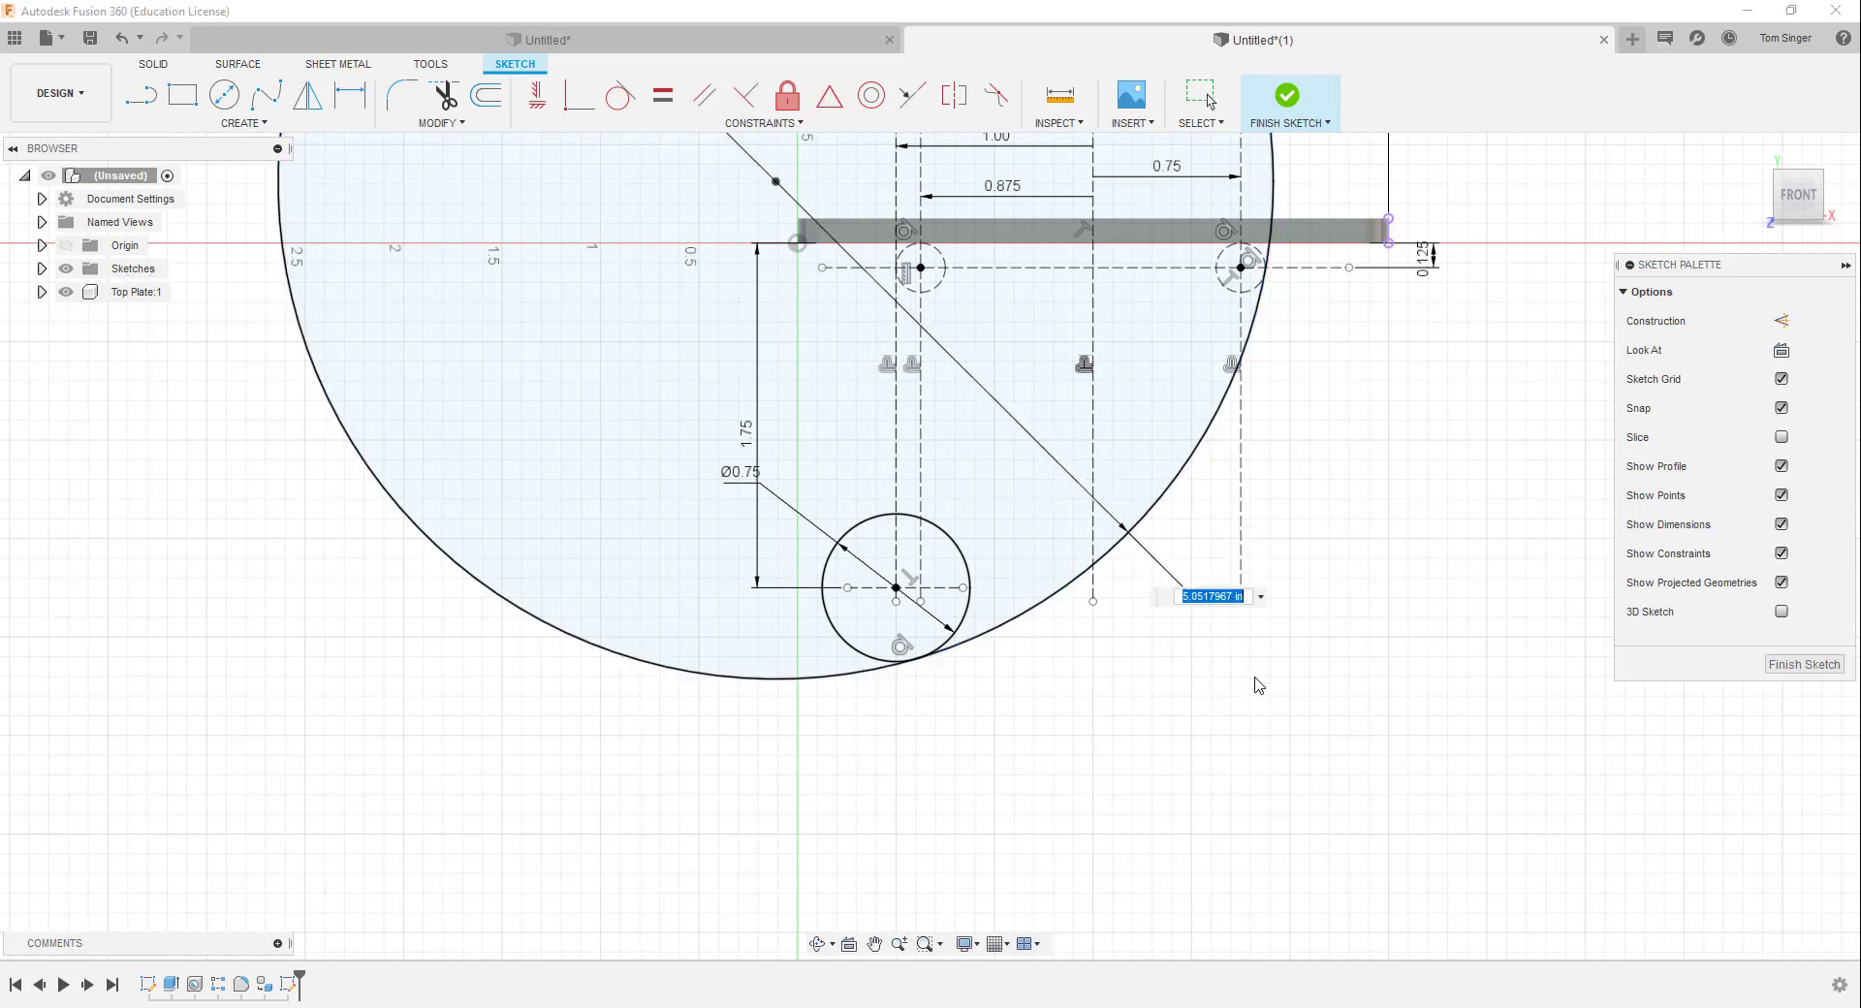
{"action": "type", "text": "6.0"}
{"action": "key", "text": "Return"}
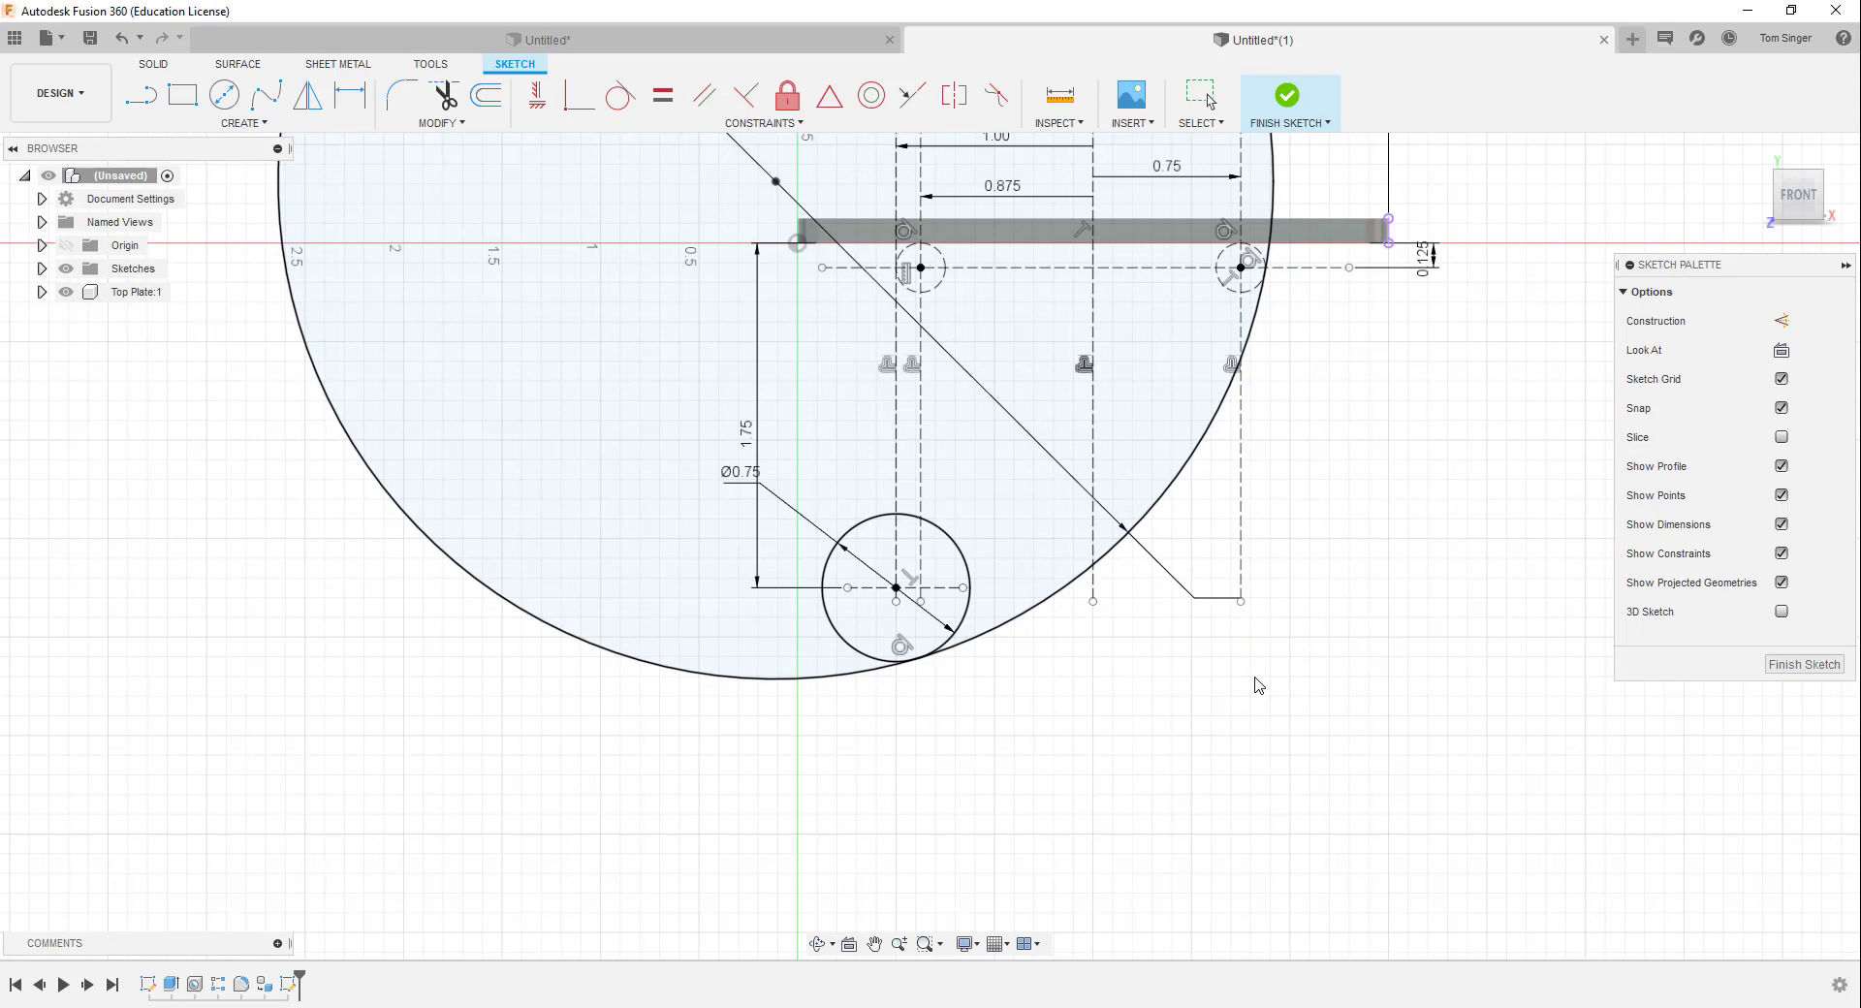
{"action": "scroll", "coordinate": [1266, 563], "scroll_direction": "up", "scroll_amount": 2}
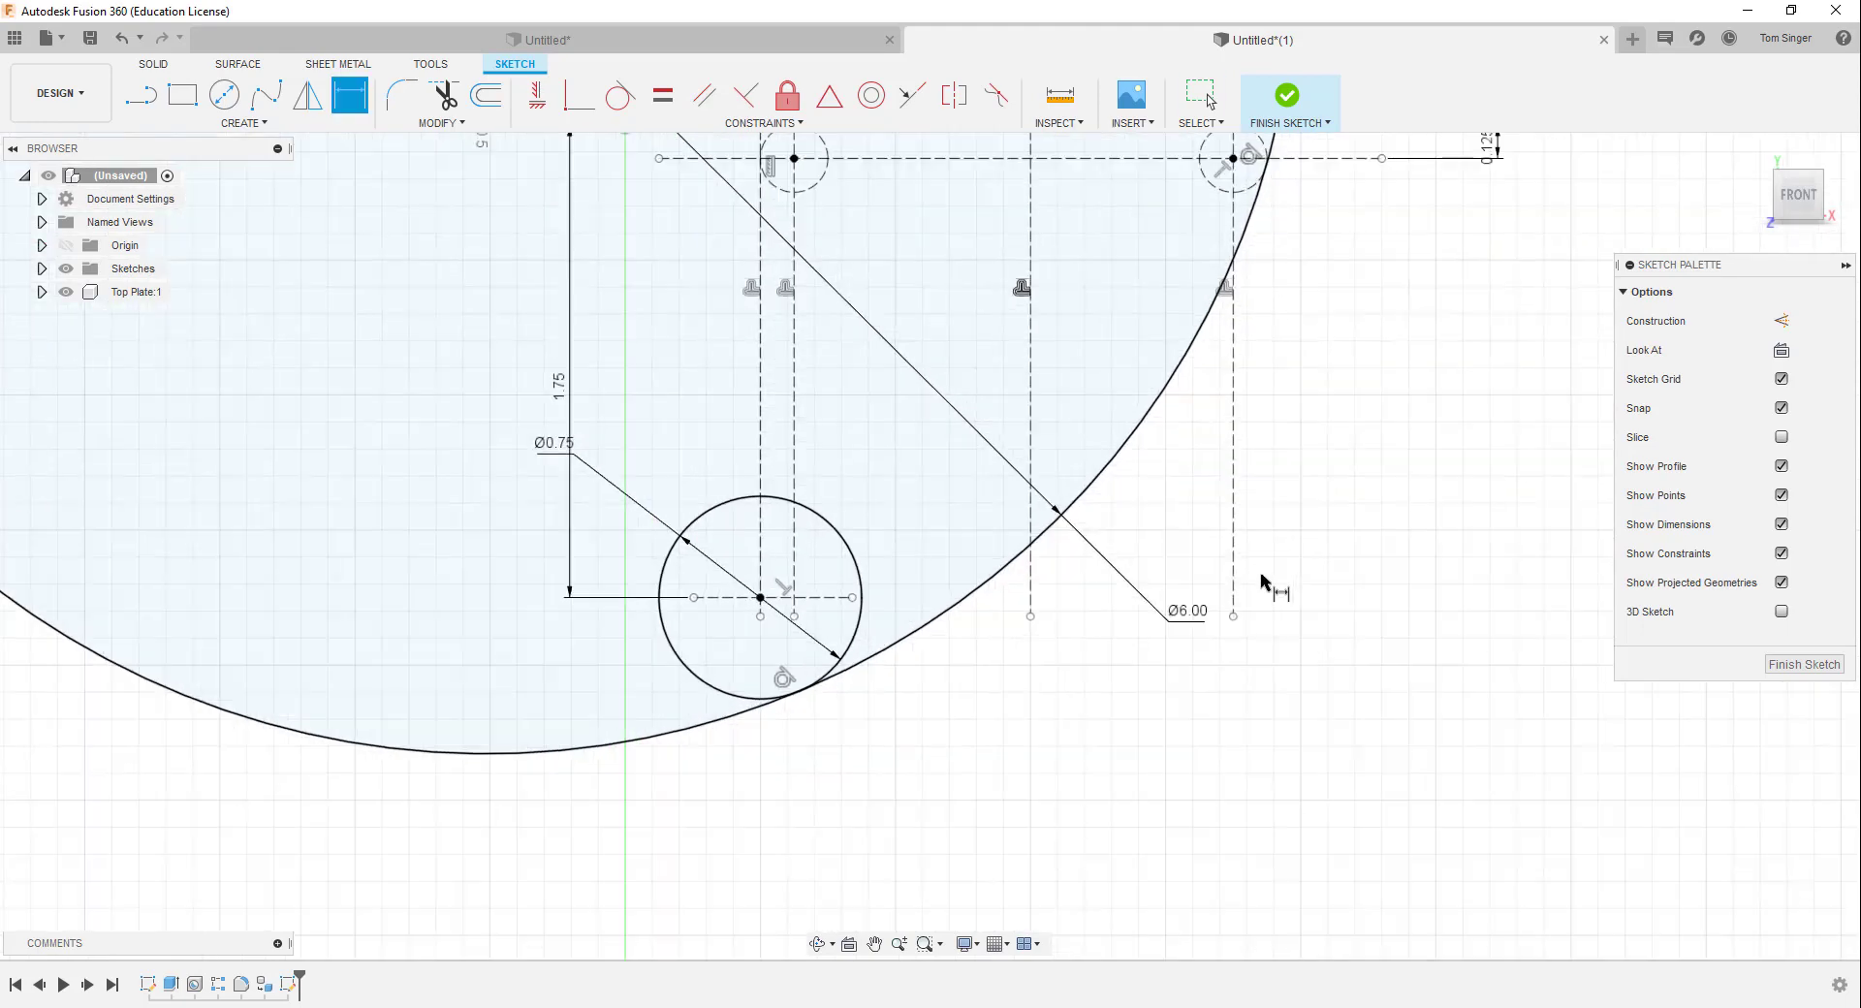
{"action": "key", "text": "d"}
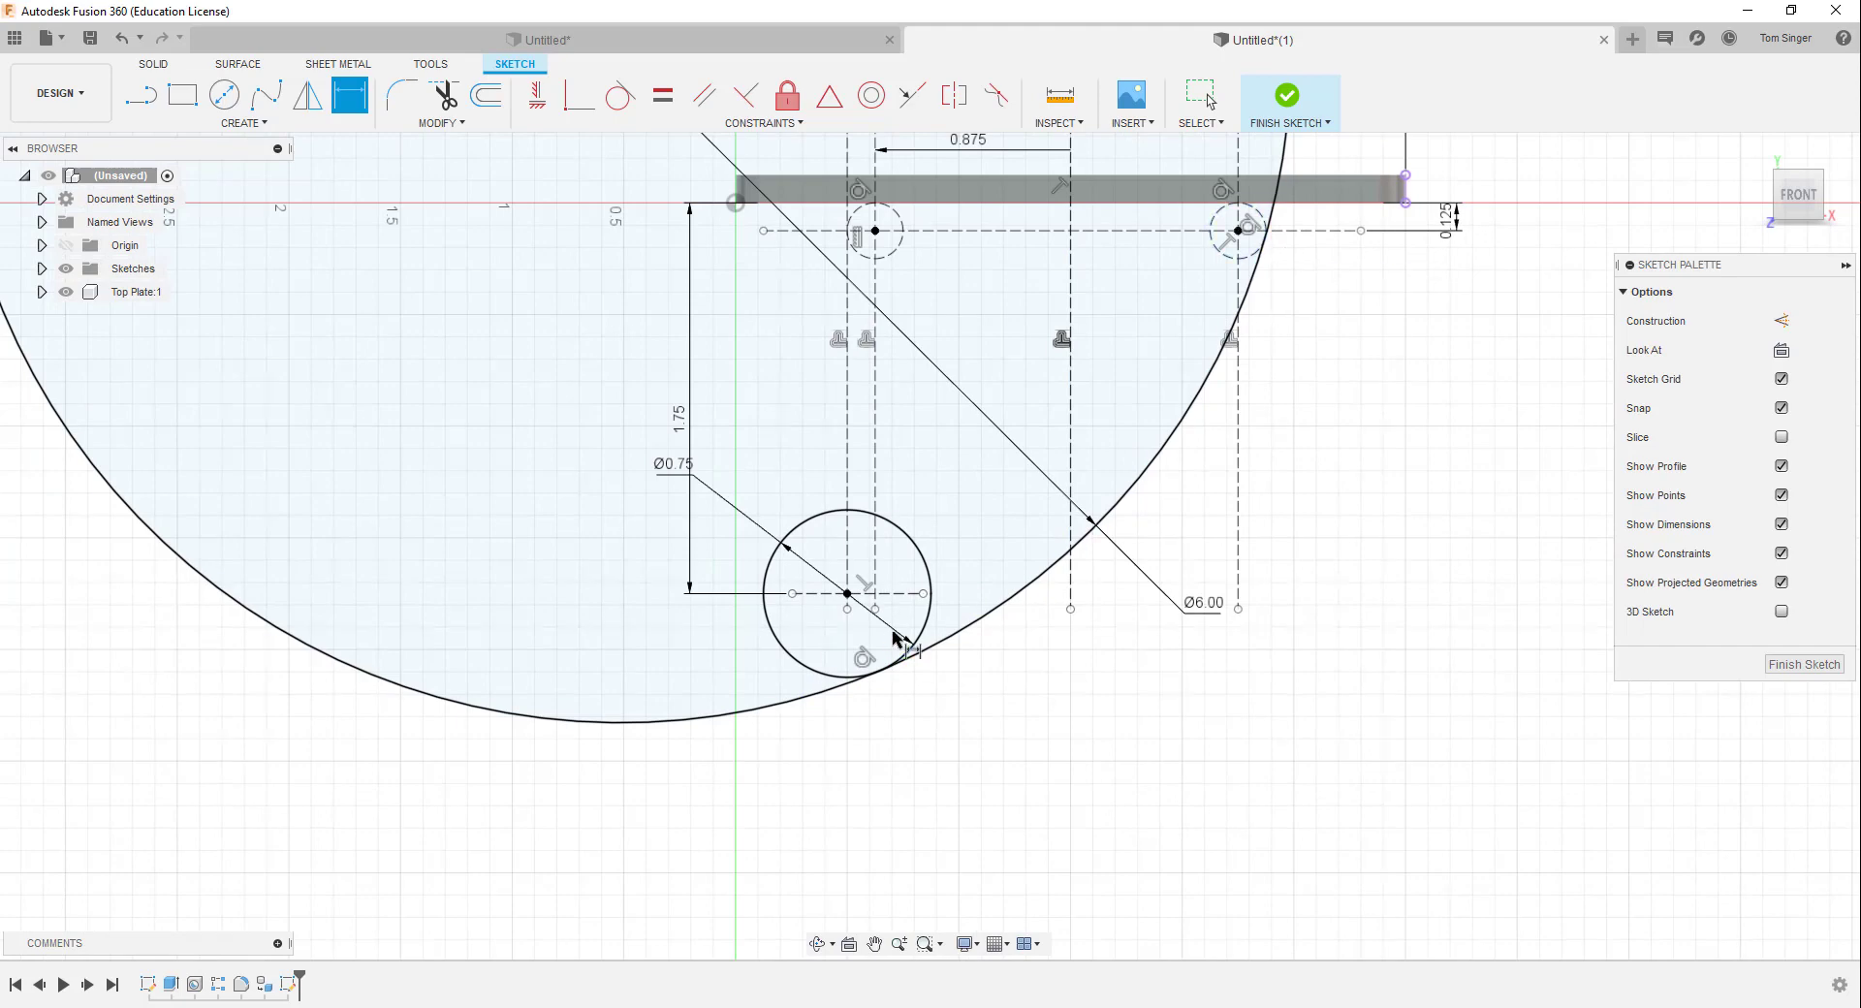
Trim the 6.00 in circle to the arc between the 0.75 in circle and the dashed circle on the 0.75 in offset line
{"action": "scroll", "coordinate": [1009, 694], "scroll_direction": "down", "scroll_amount": 3}
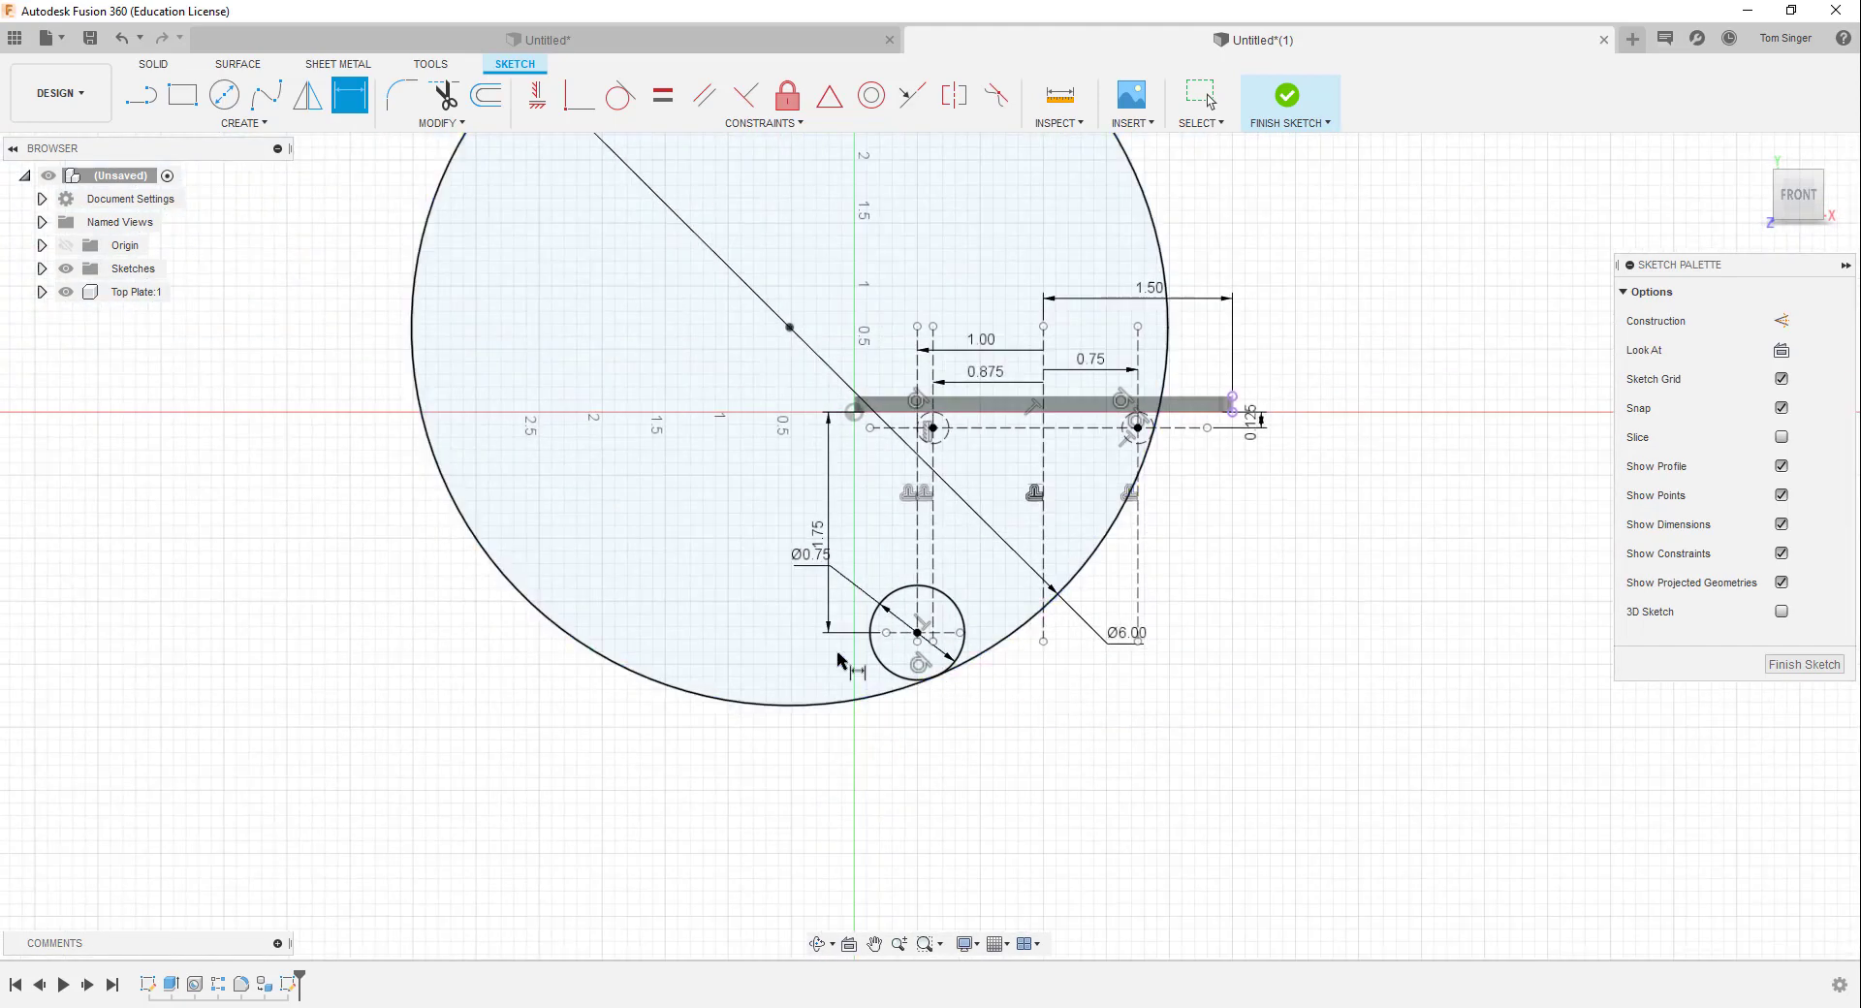
{"action": "left_click", "coordinate": [442, 101]}
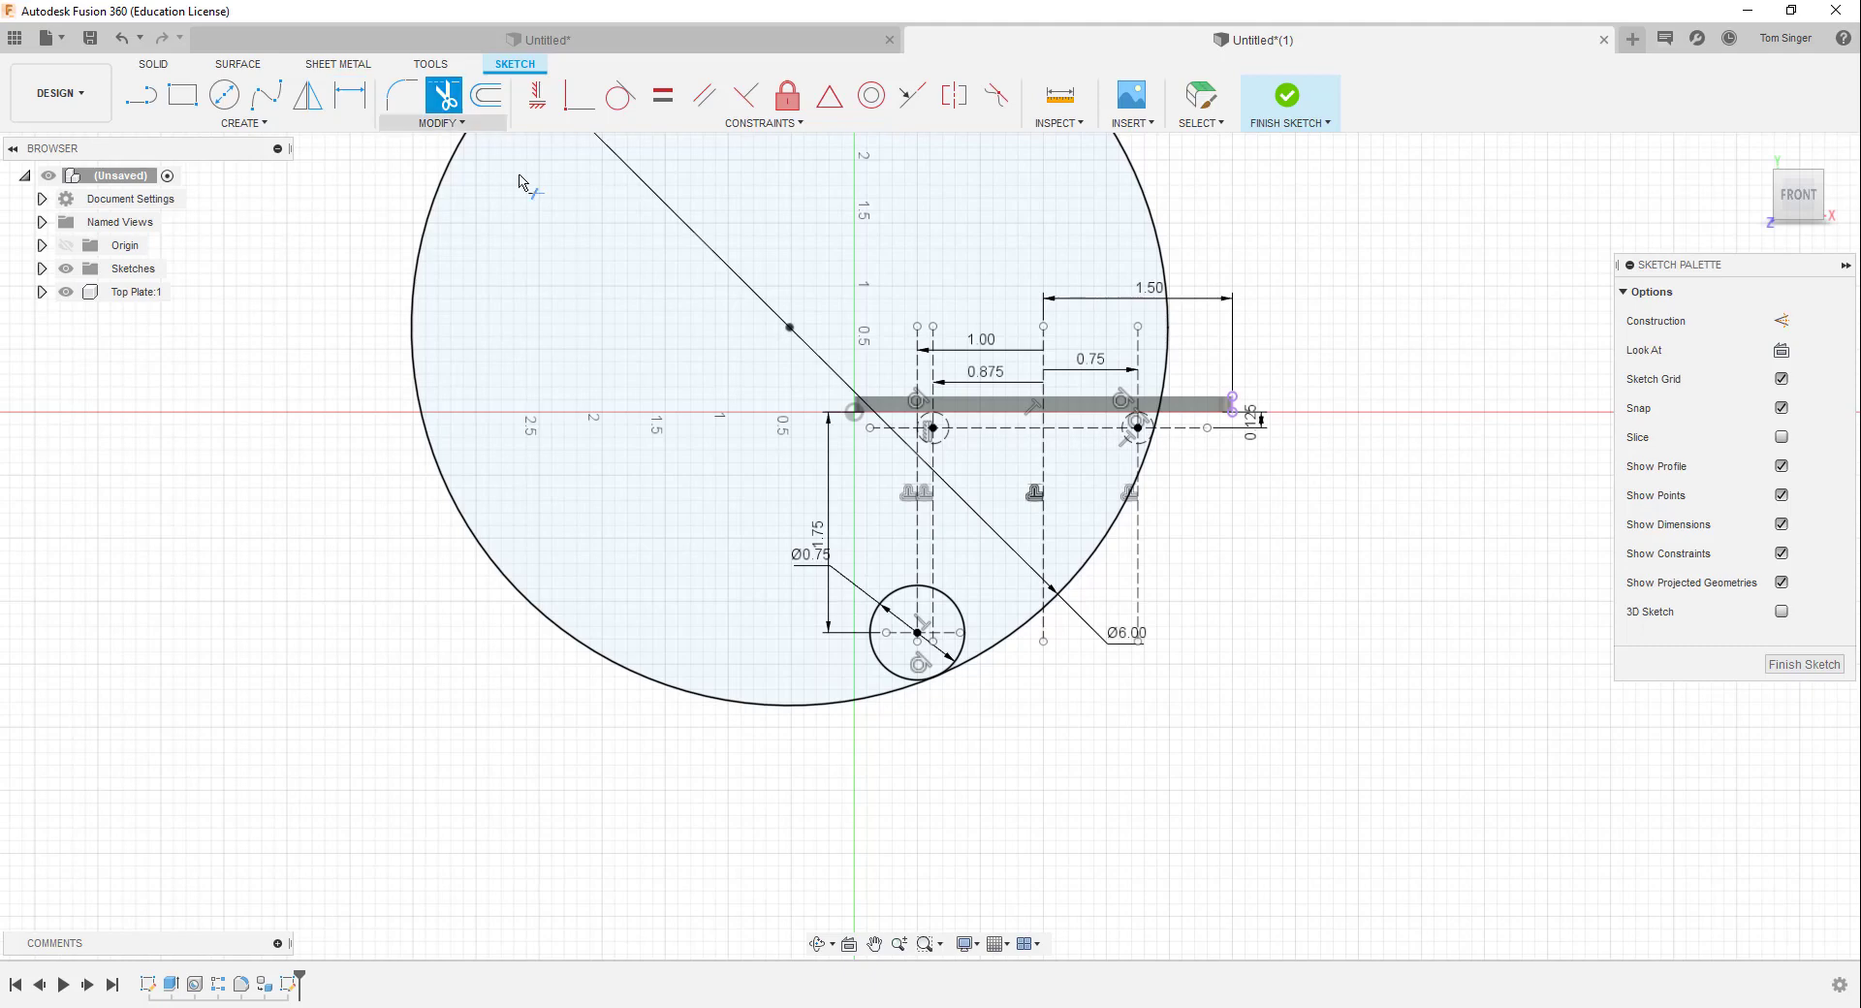
{"action": "left_click", "coordinate": [783, 711]}
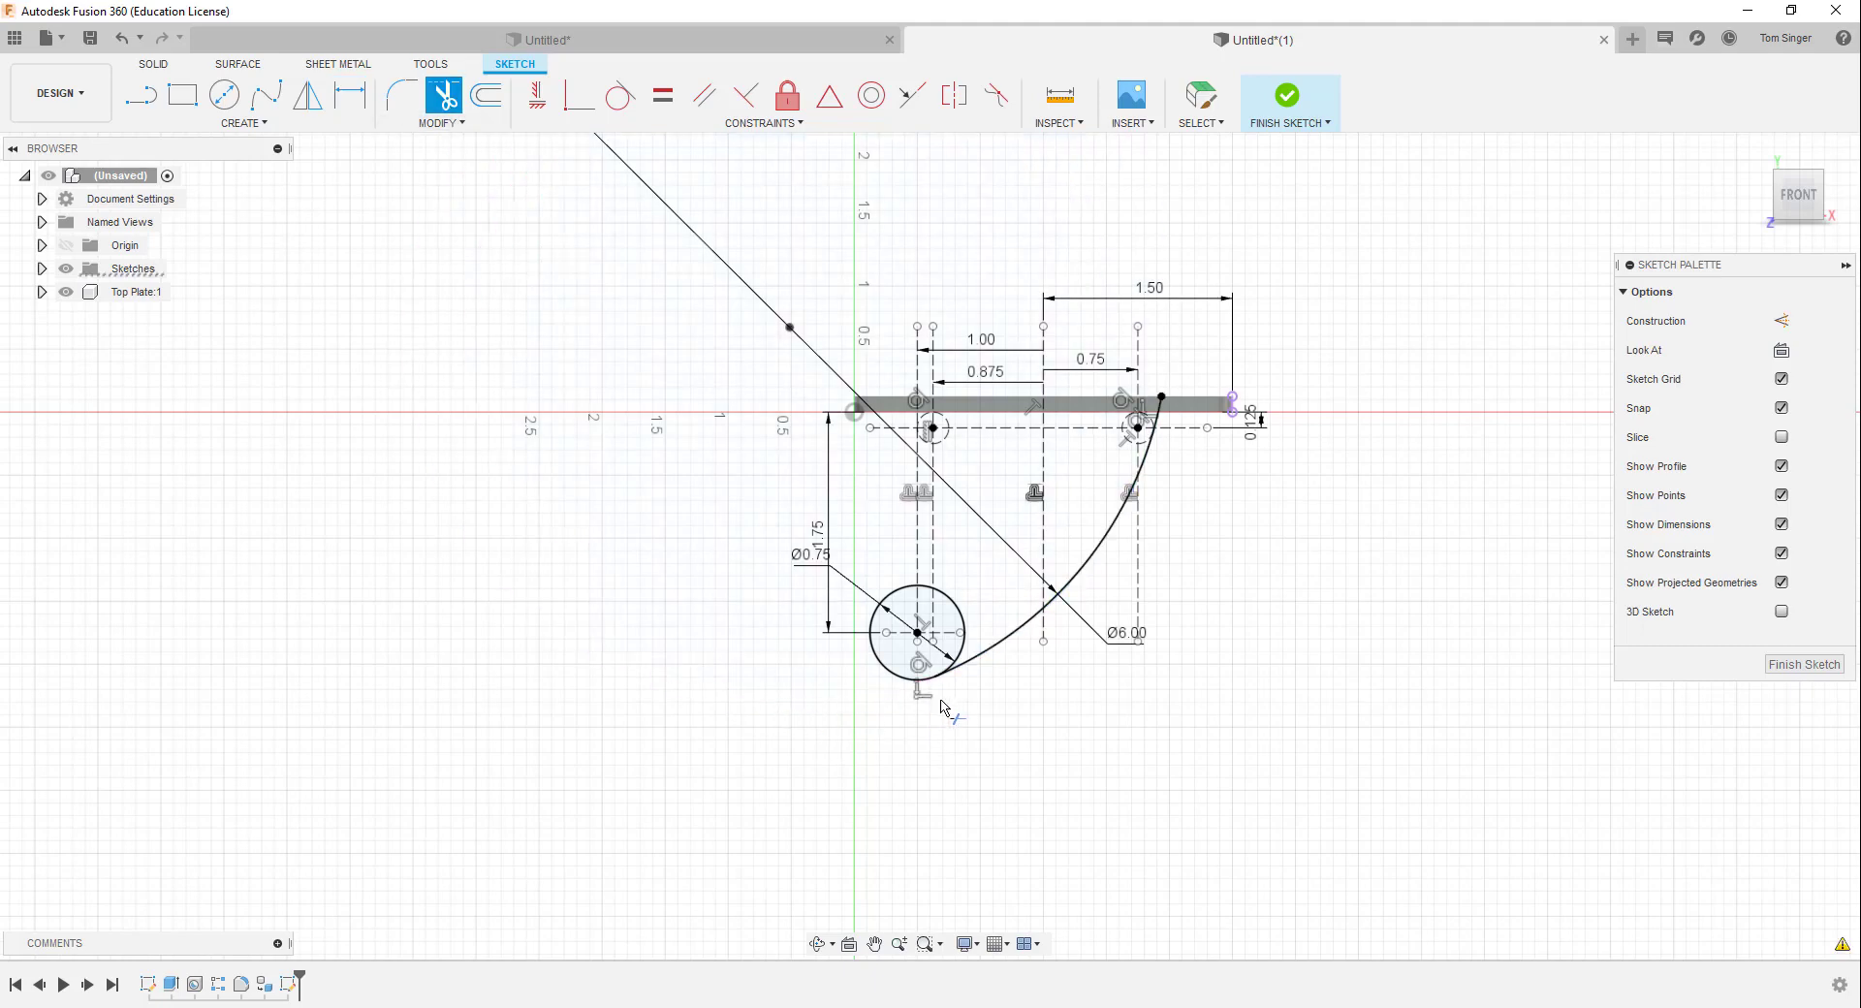
{"action": "scroll", "coordinate": [941, 706], "scroll_direction": "up", "scroll_amount": 8}
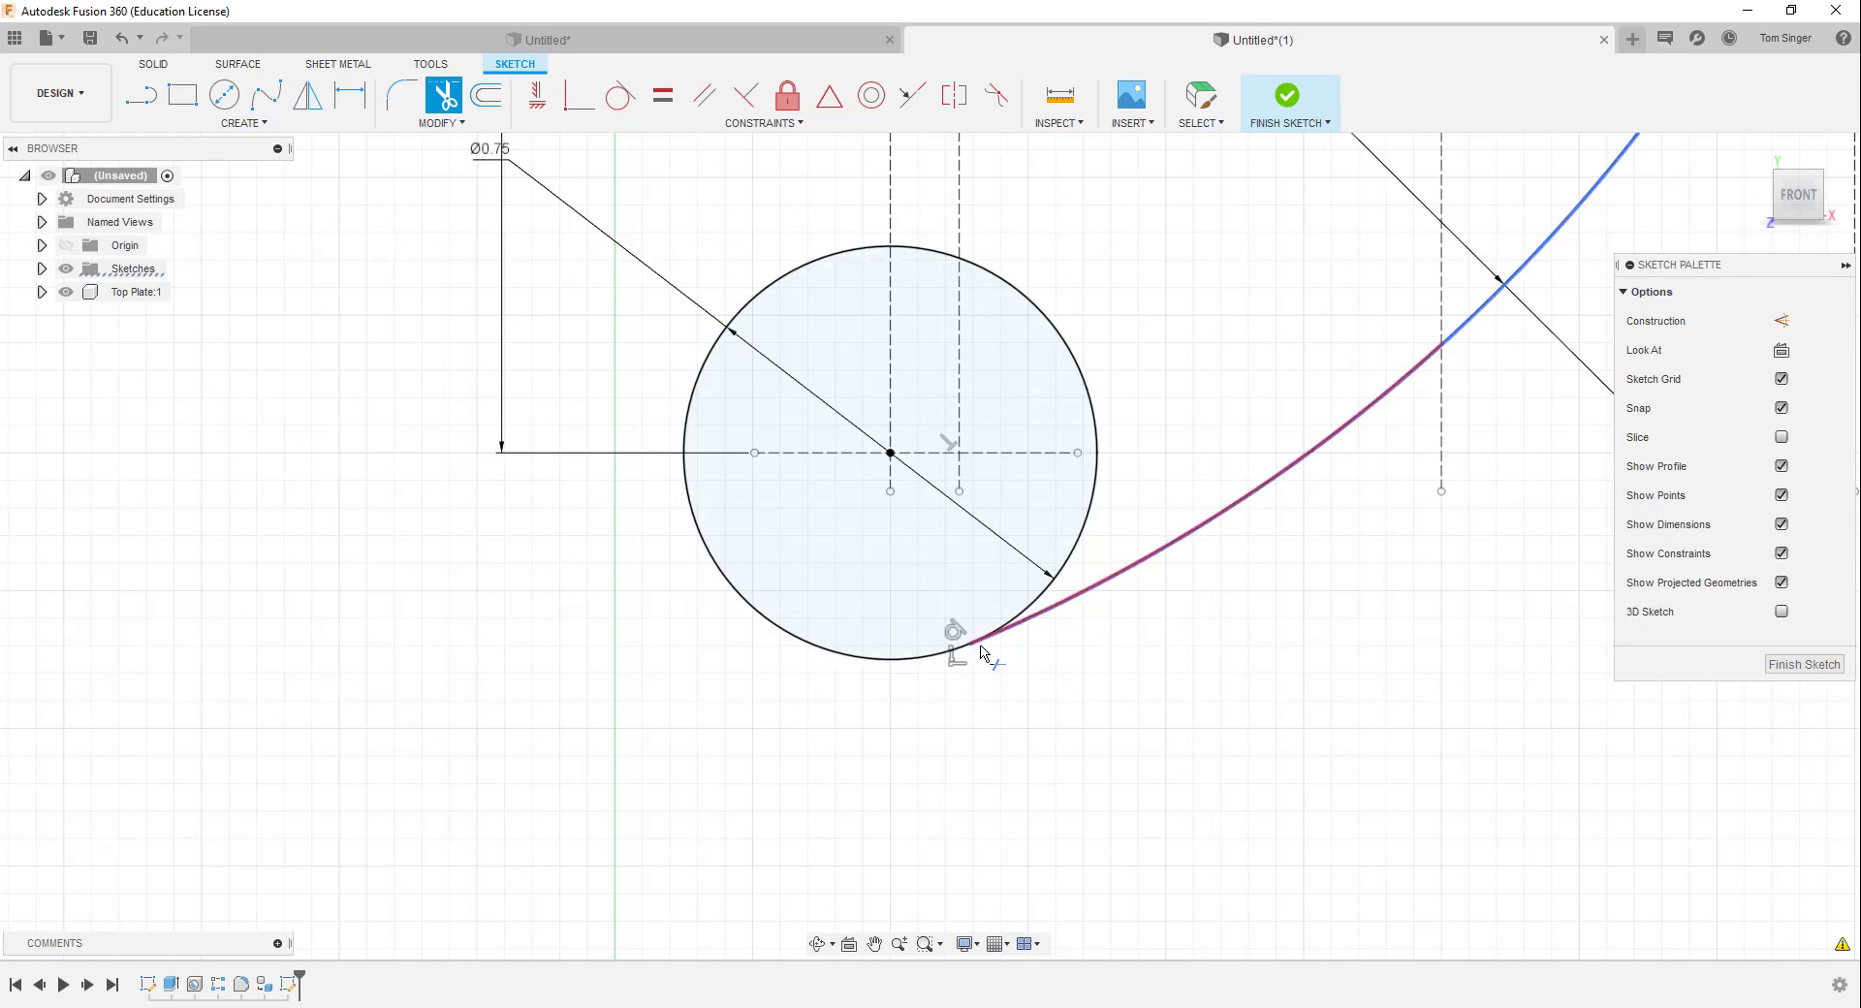
{"action": "scroll", "coordinate": [1195, 661], "scroll_direction": "down", "scroll_amount": 8}
{"action": "scroll", "coordinate": [1449, 339], "scroll_direction": "up", "scroll_amount": 2}
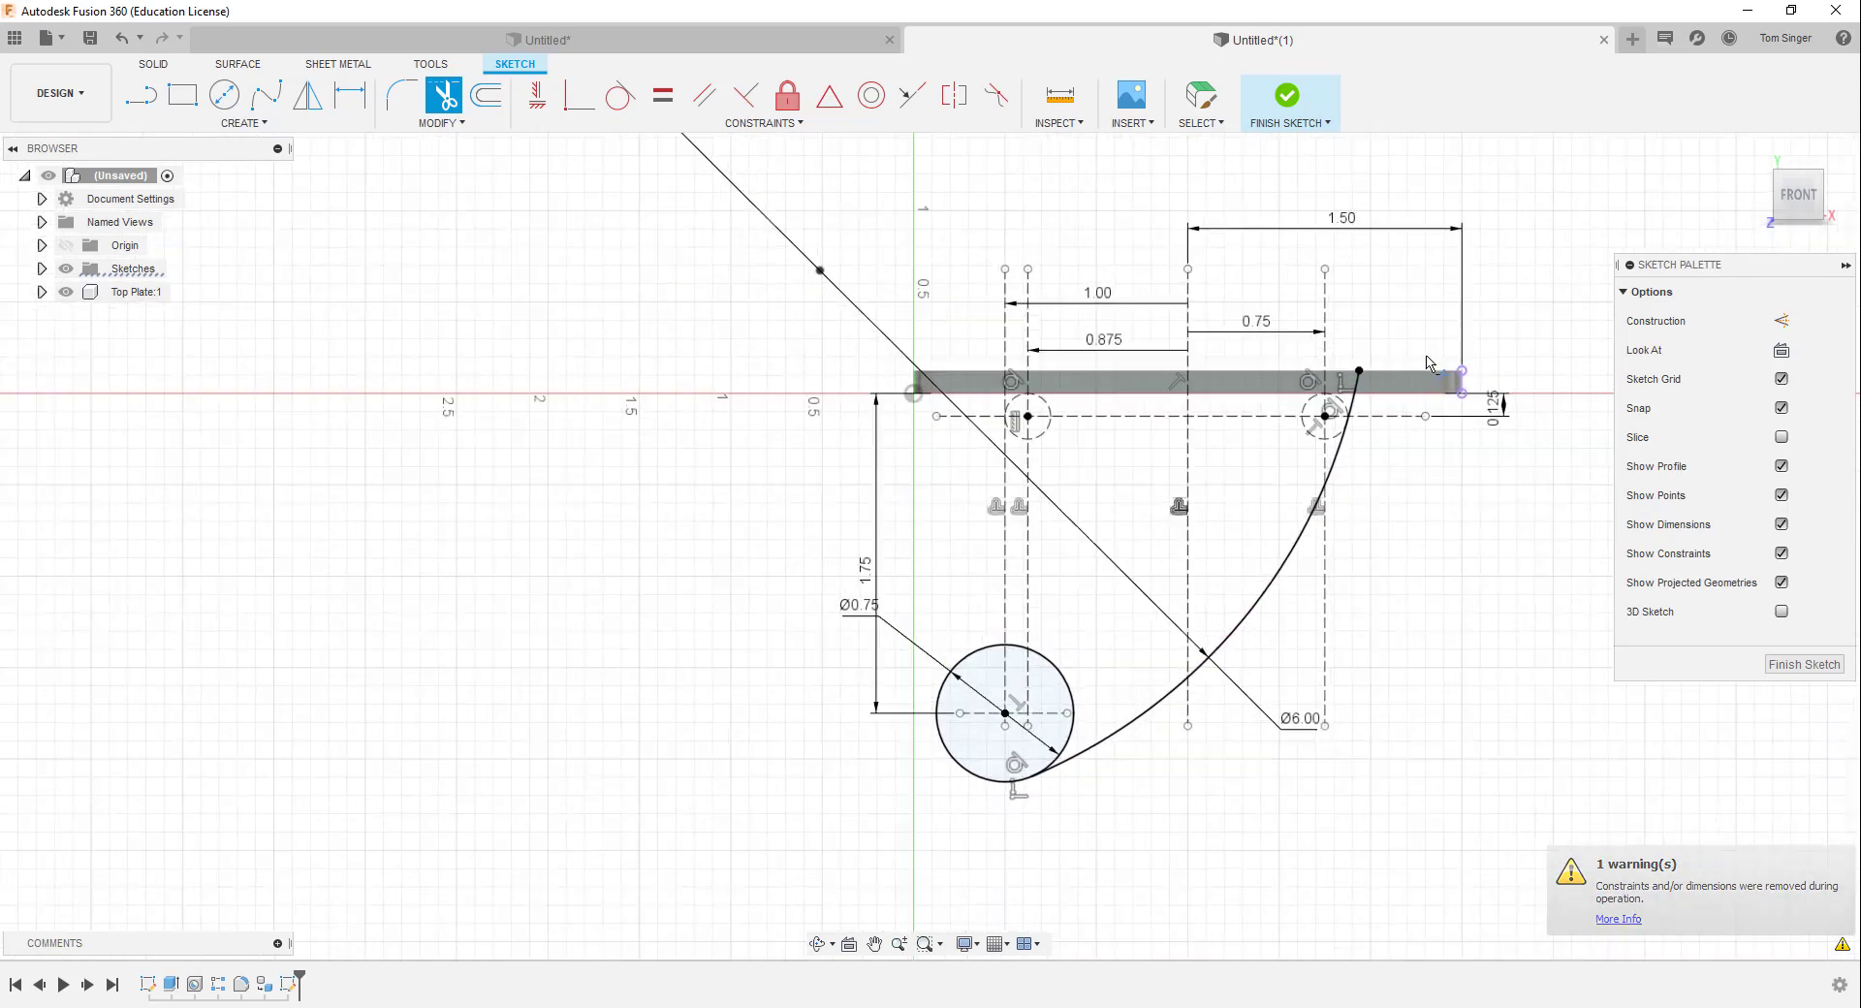
{"action": "scroll", "coordinate": [1396, 359], "scroll_direction": "up", "scroll_amount": 3}
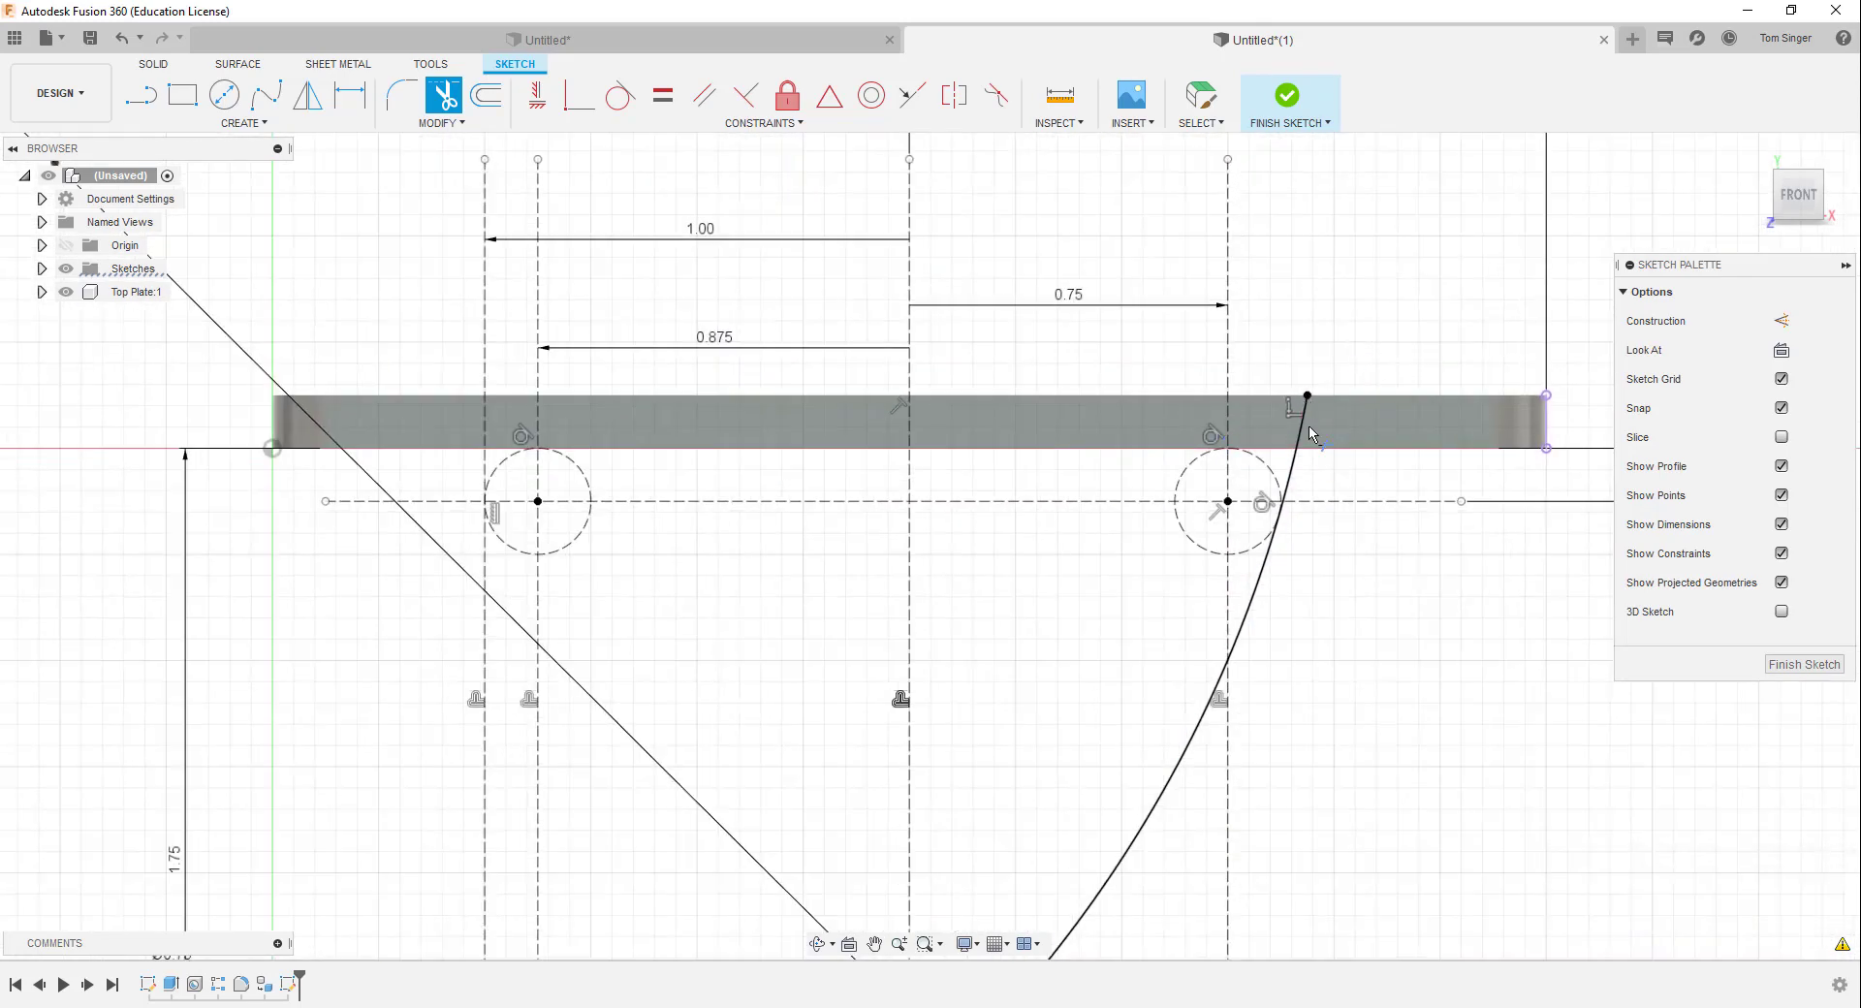
{"action": "left_click", "coordinate": [1306, 428]}
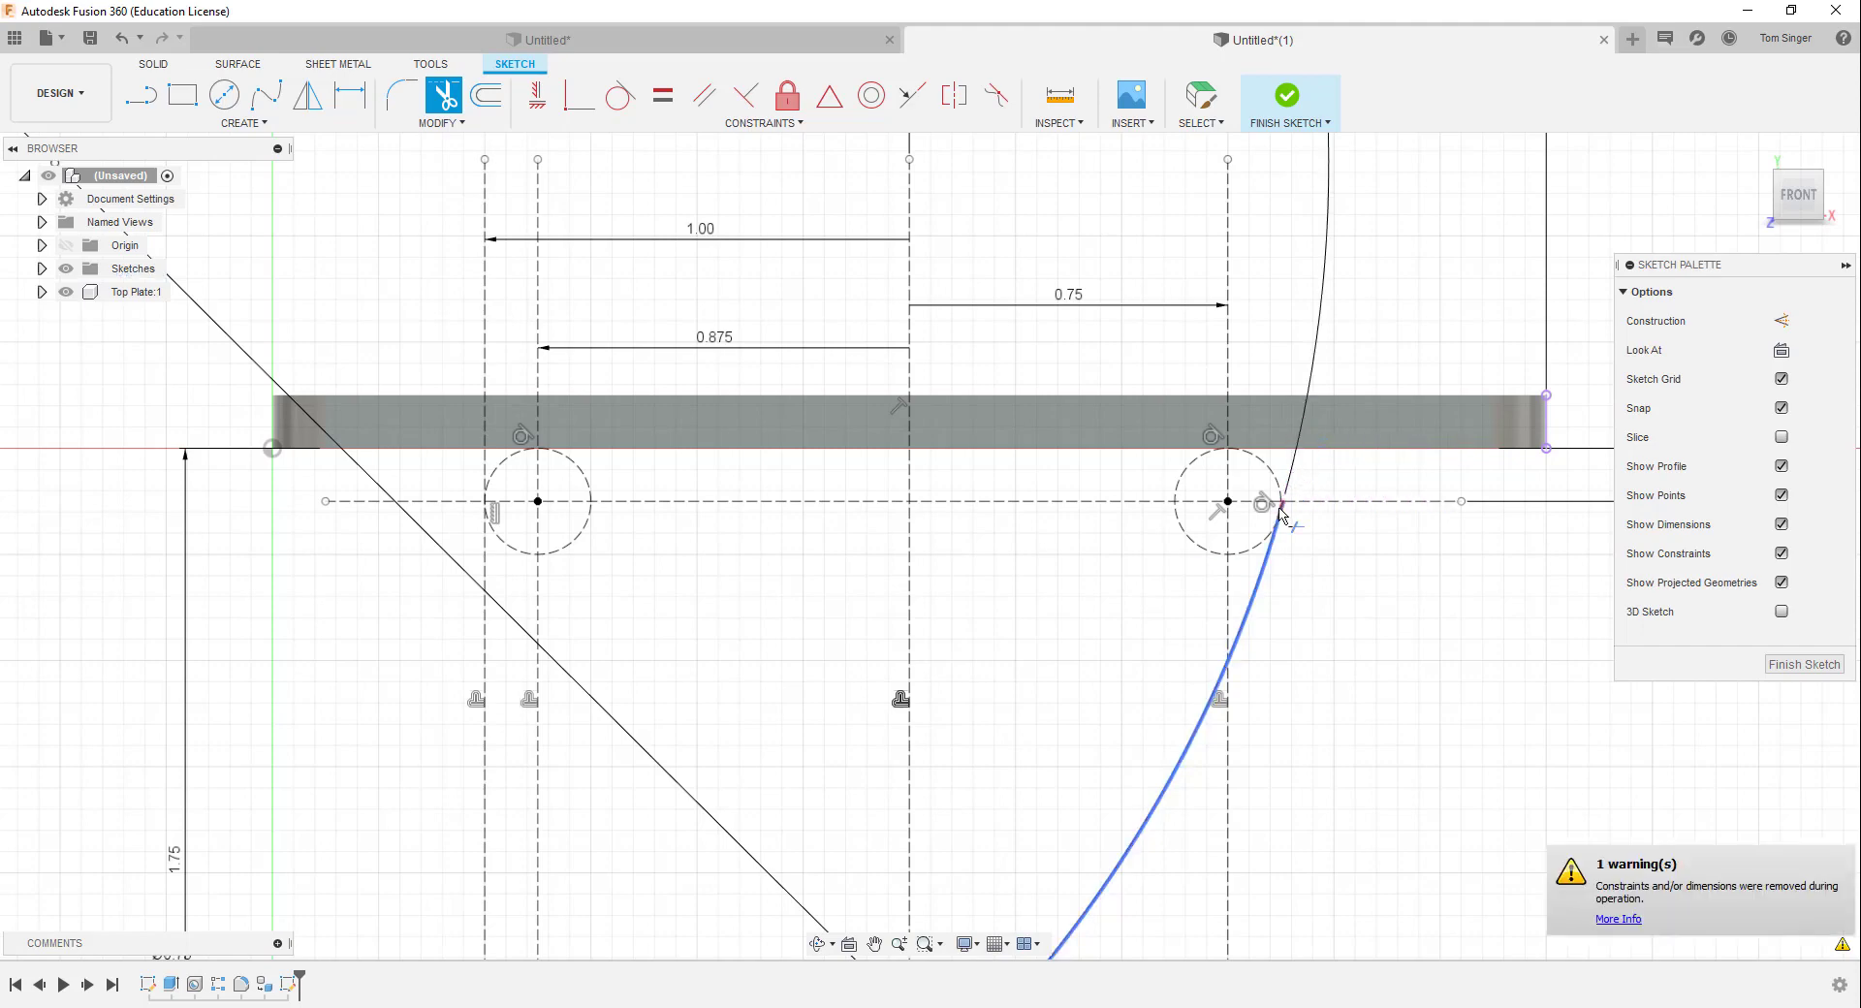
{"action": "scroll", "coordinate": [1071, 640], "scroll_direction": "down", "scroll_amount": 5}
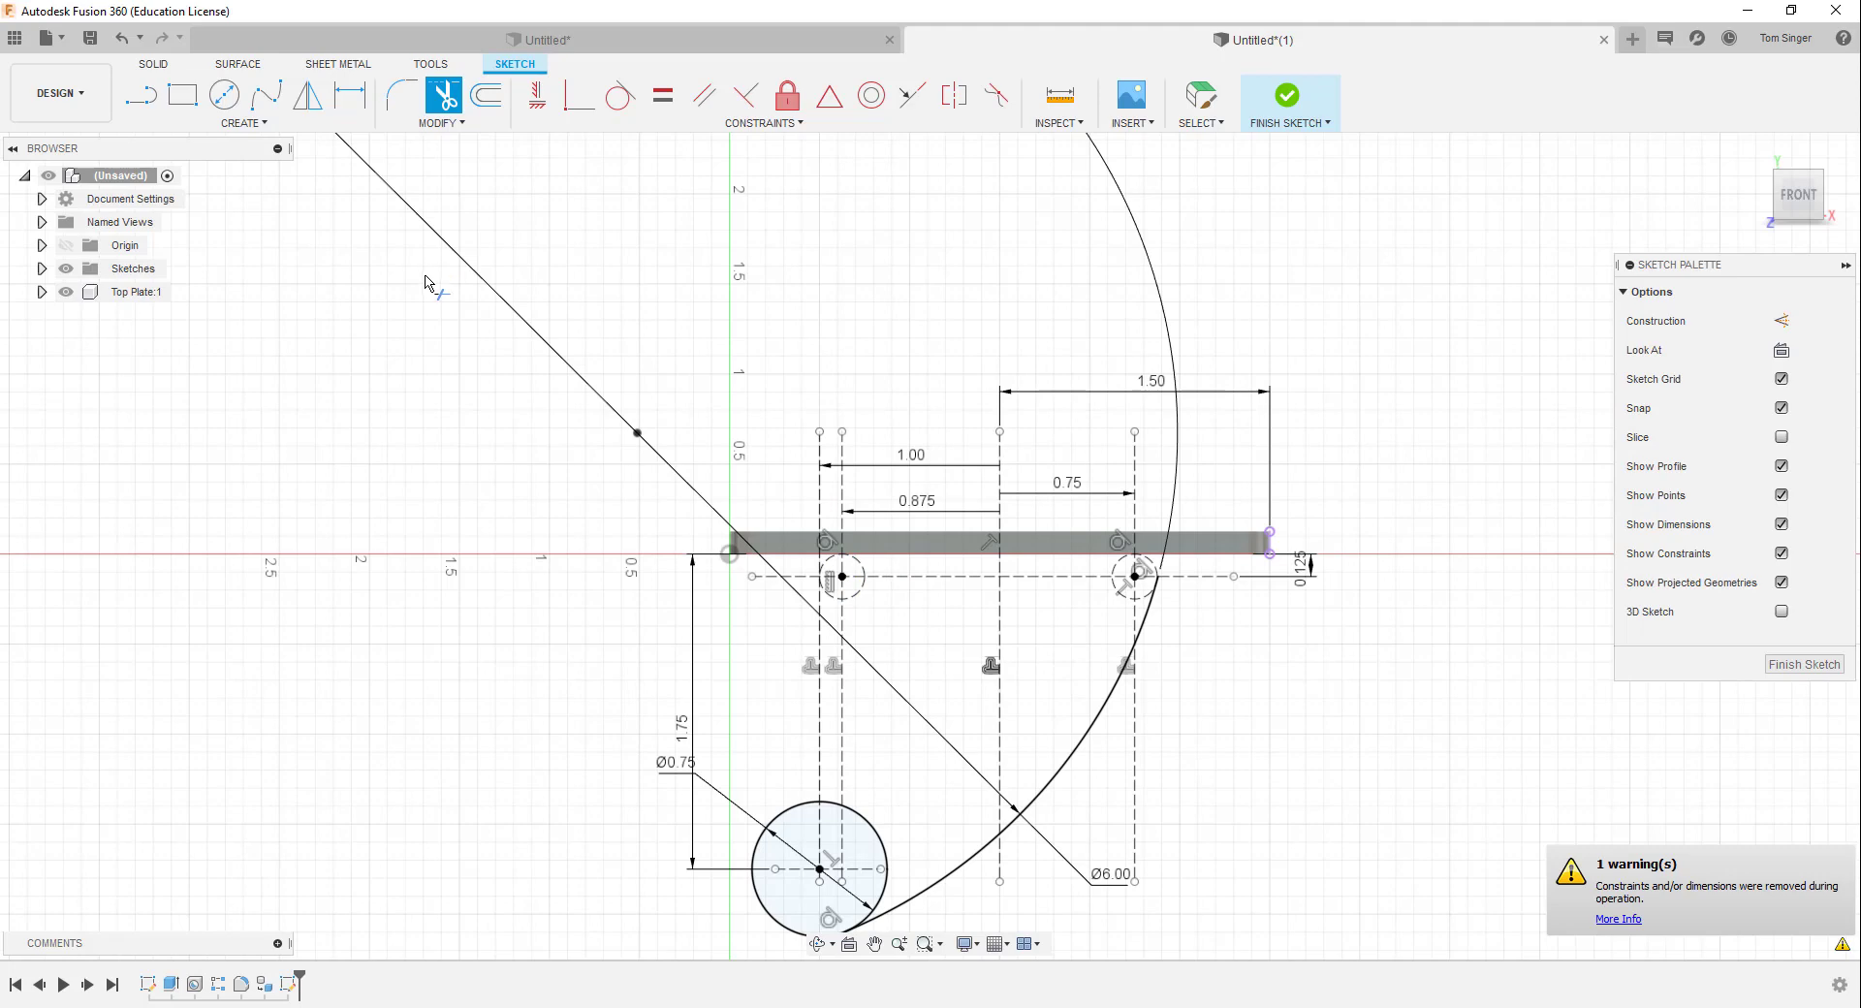
Draw a second large centre-diameter circle about 5 in across, centred up and left of the sketch origin and overlapping the 0.75 in circle
{"action": "left_click", "coordinate": [233, 102]}
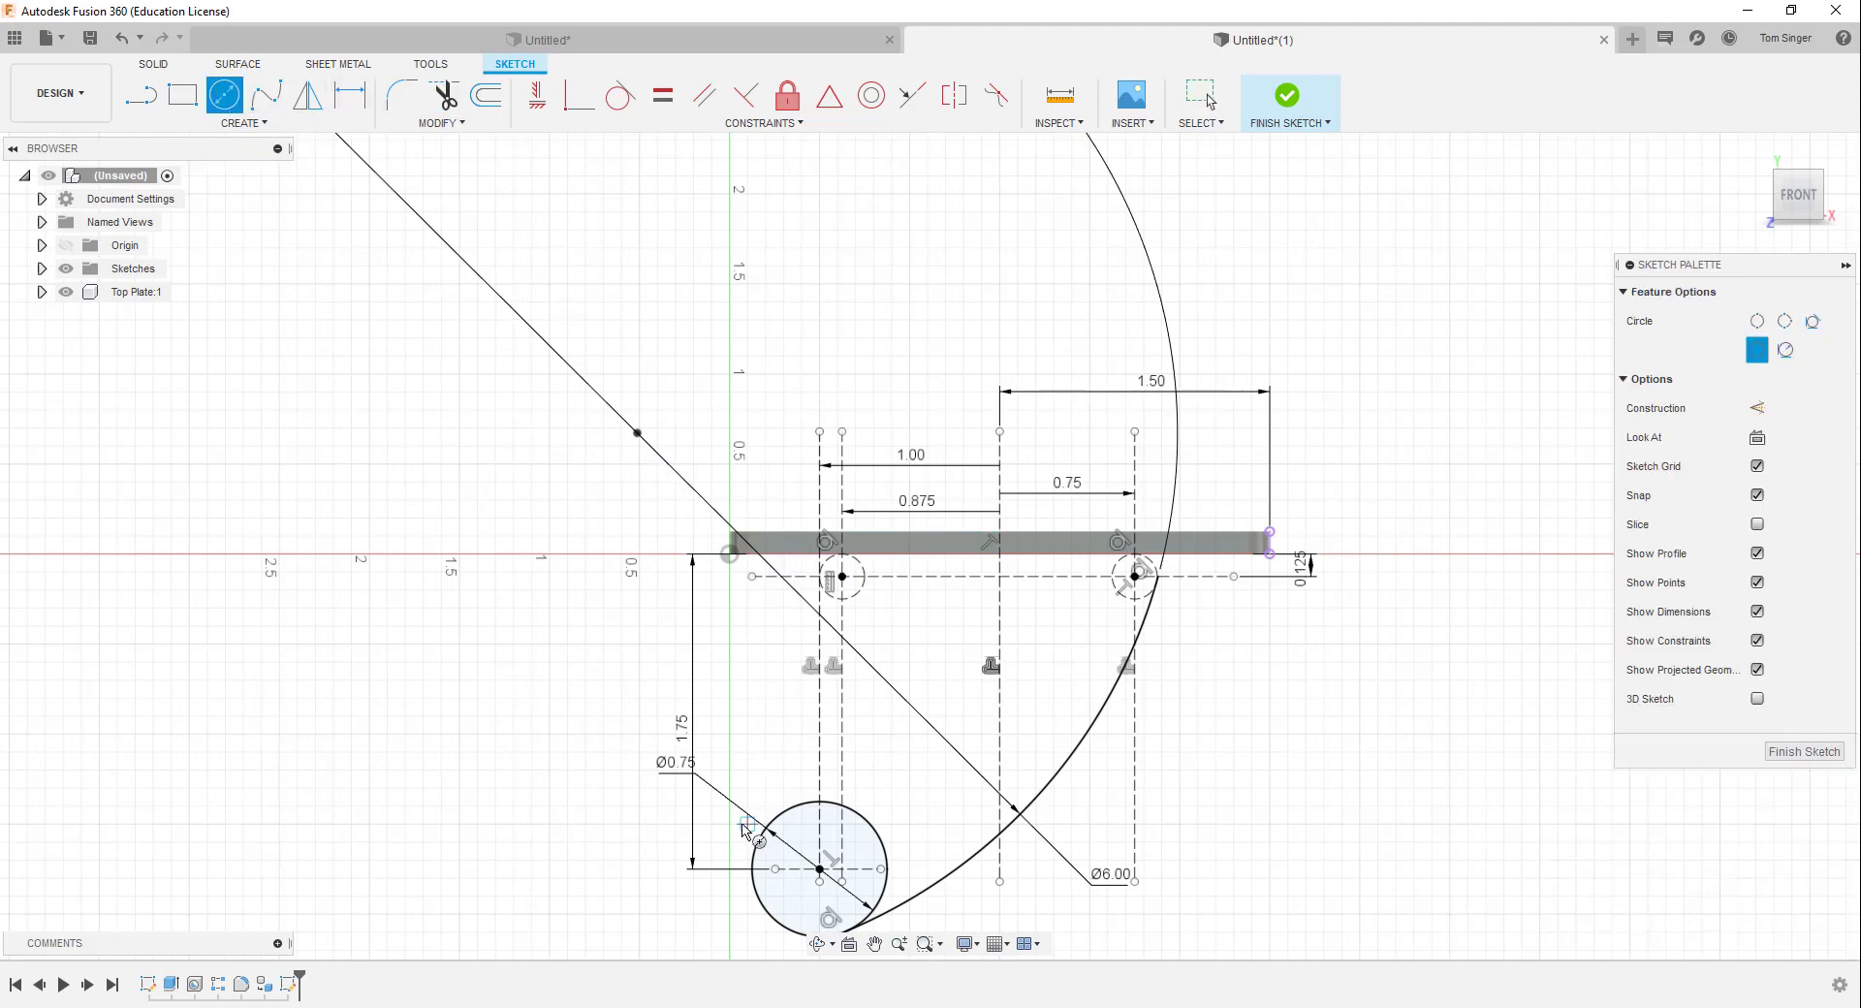
{"action": "left_click", "coordinate": [514, 428]}
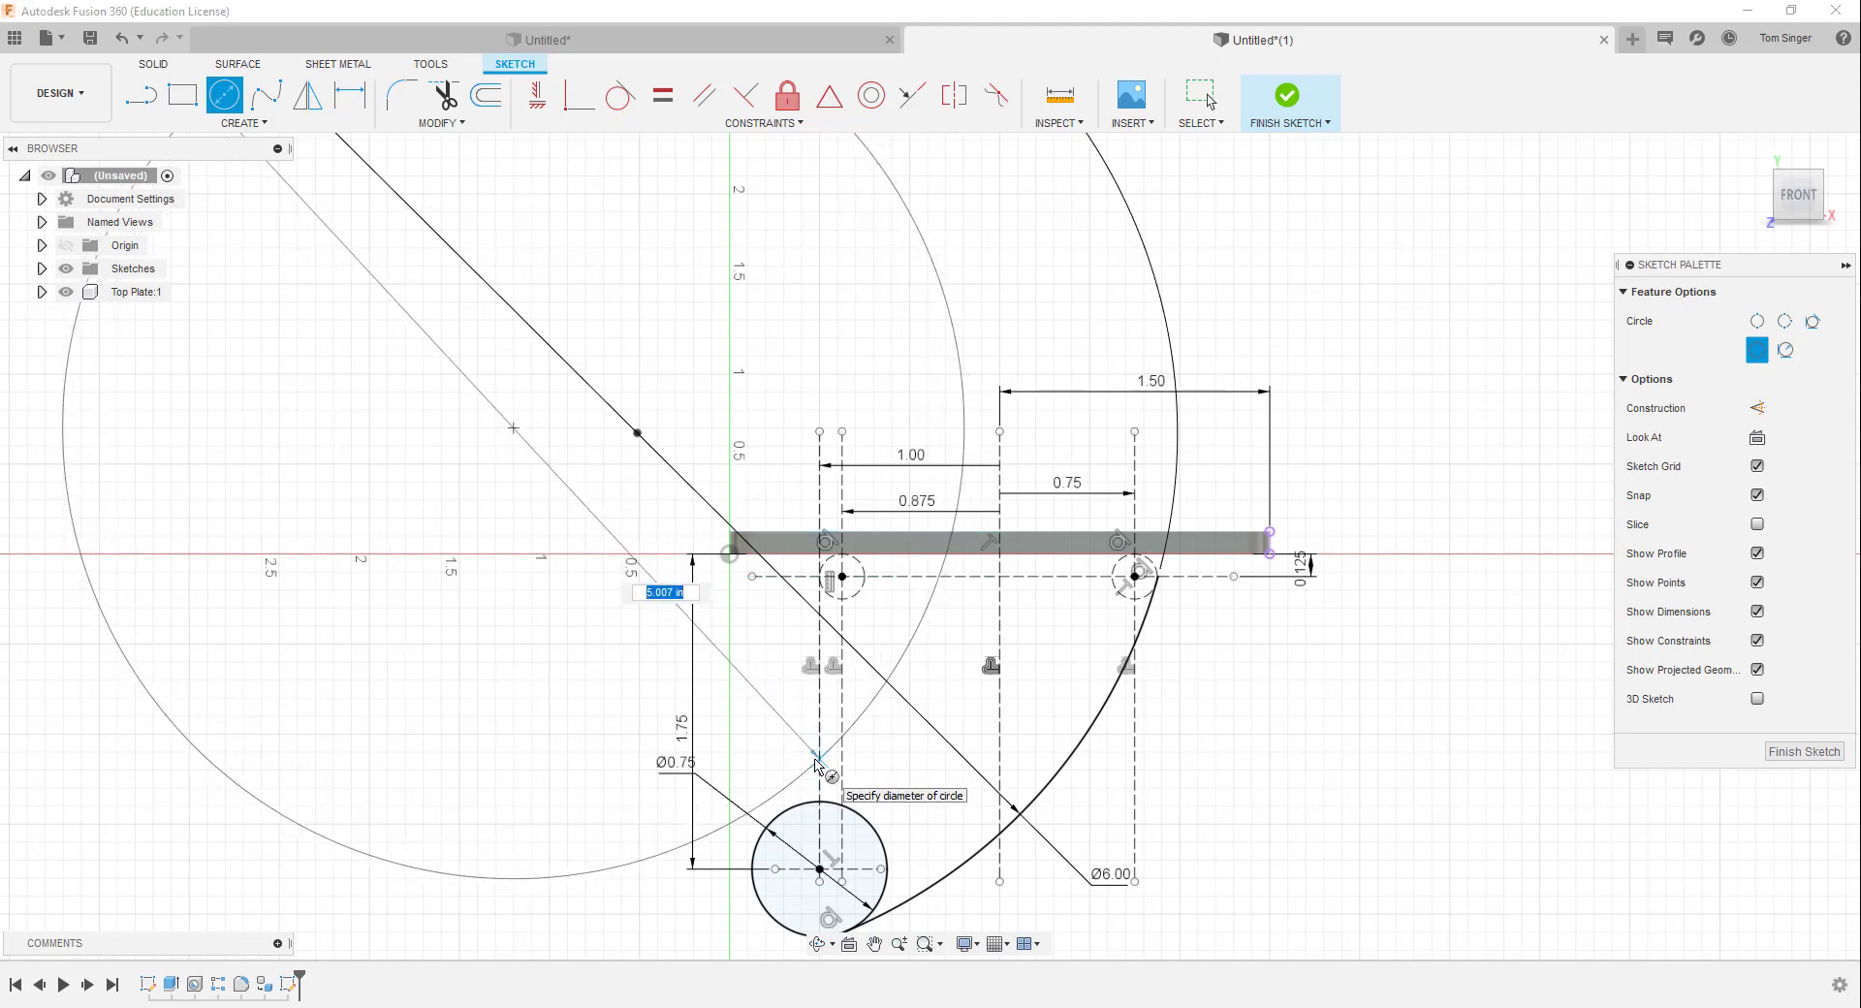
{"action": "left_click", "coordinate": [817, 766]}
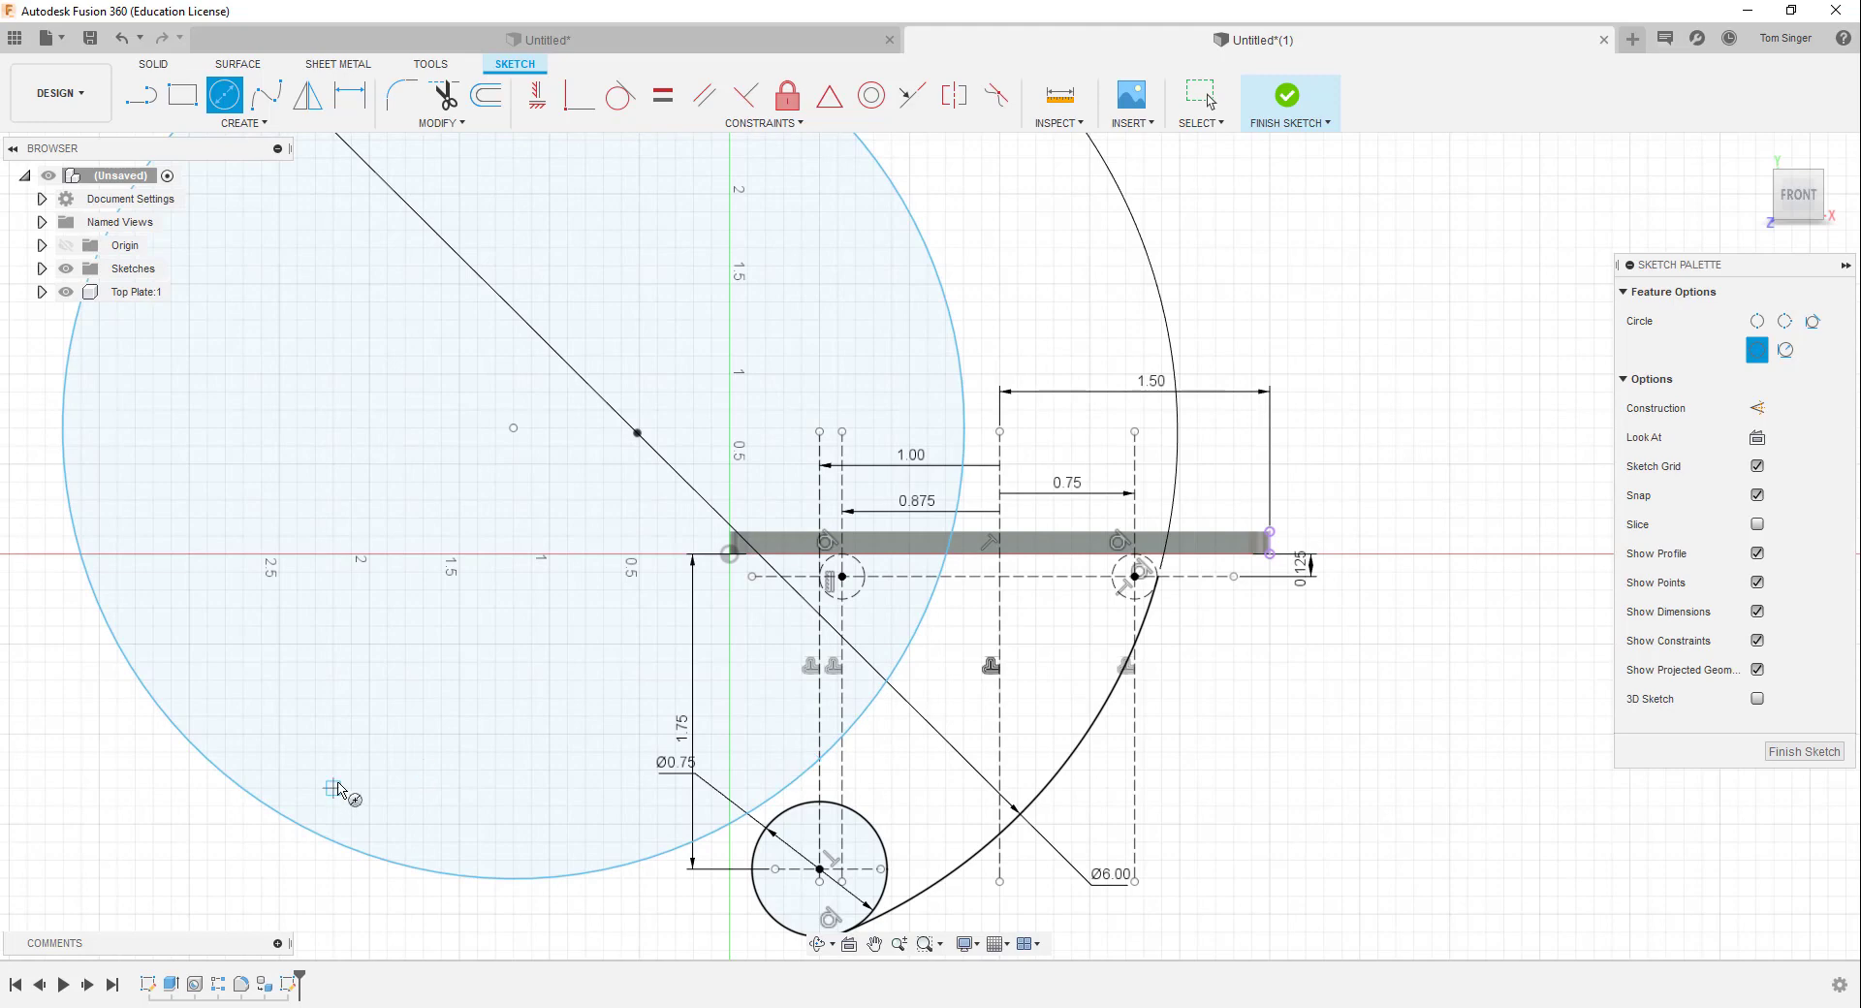
Make the second large circle tangent to the 0.75 in circle and to the dashed construction circle on the 0.875 in offset line
{"action": "left_click", "coordinate": [621, 95]}
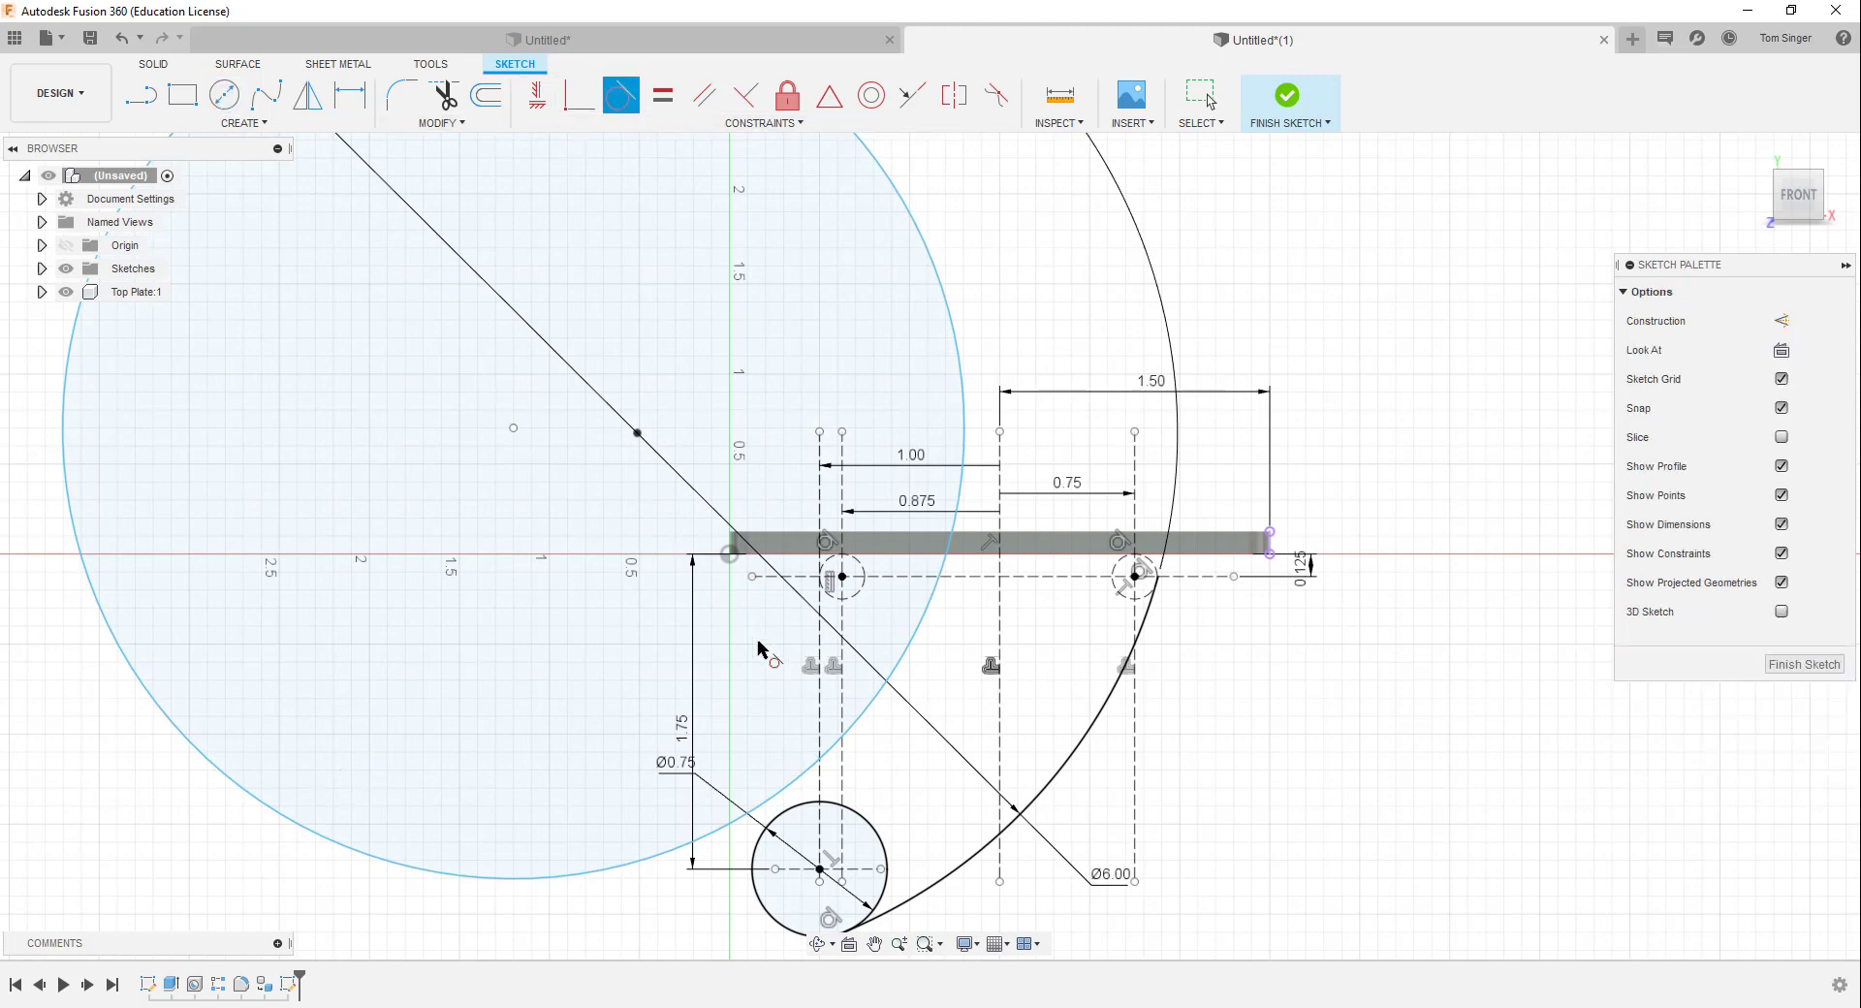
{"action": "left_click", "coordinate": [781, 820]}
{"action": "left_click", "coordinate": [789, 794]}
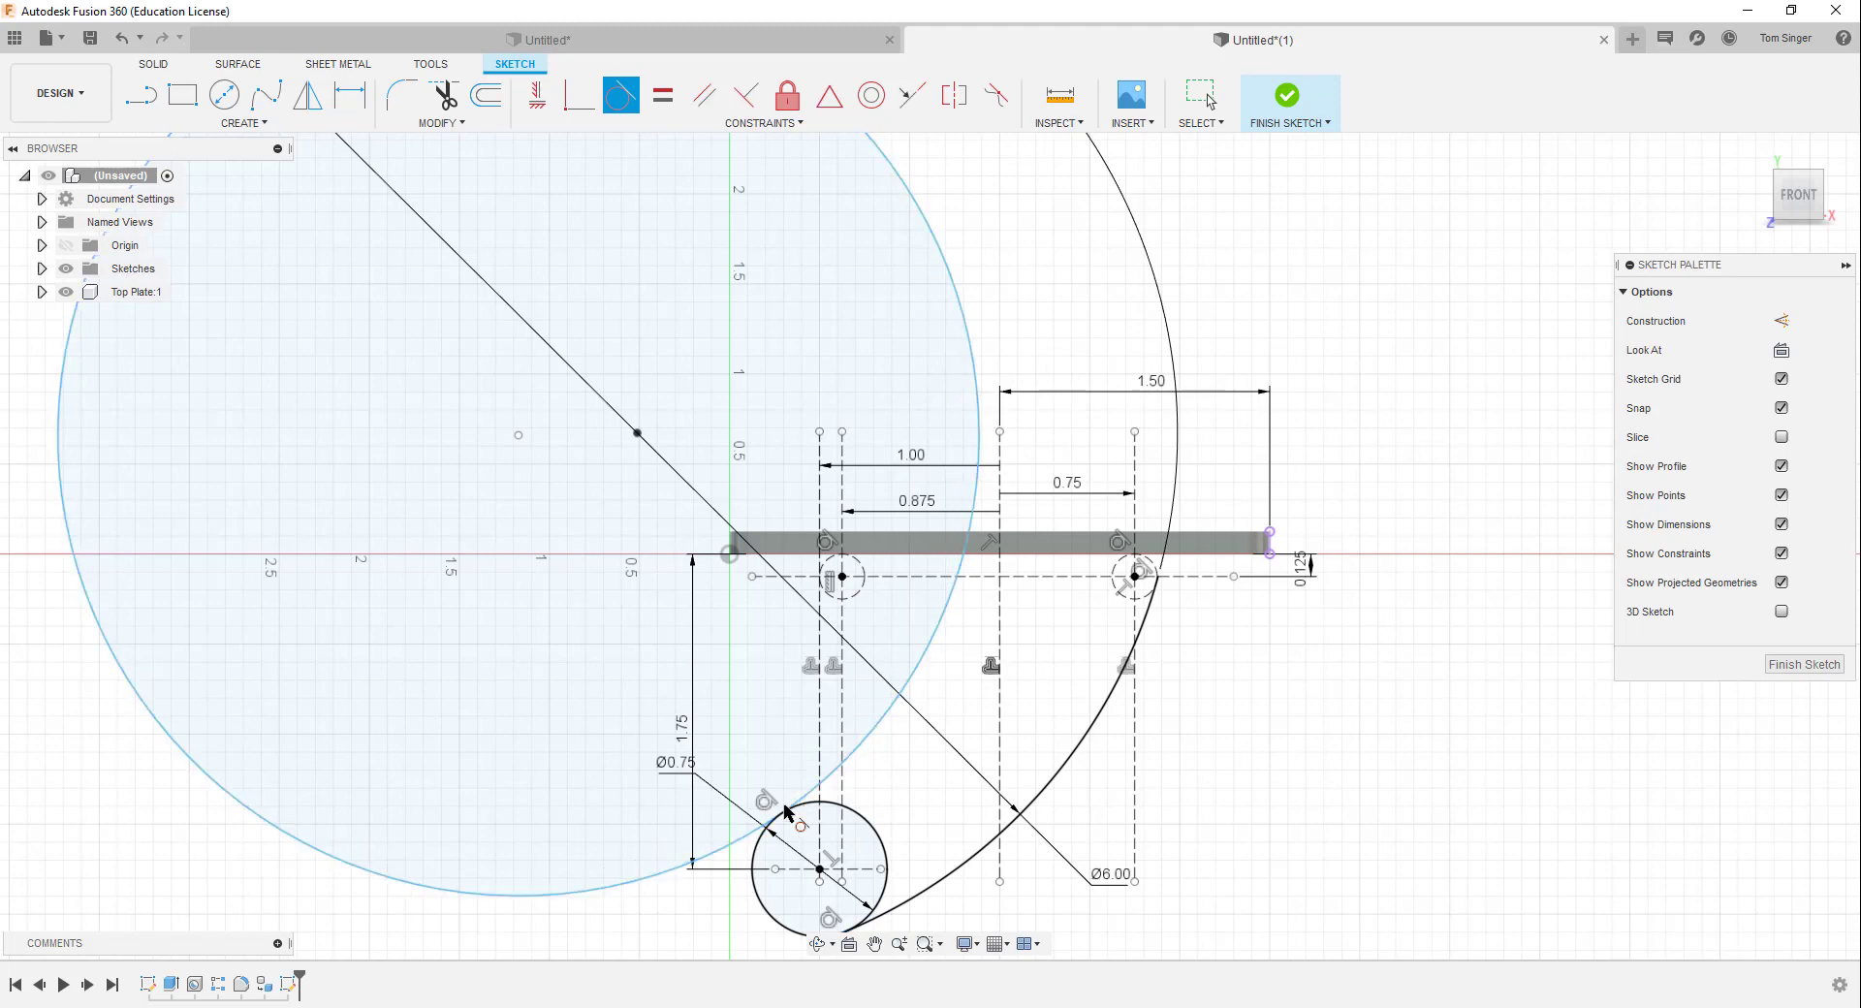
{"action": "left_click", "coordinate": [866, 587]}
{"action": "left_click", "coordinate": [937, 609]}
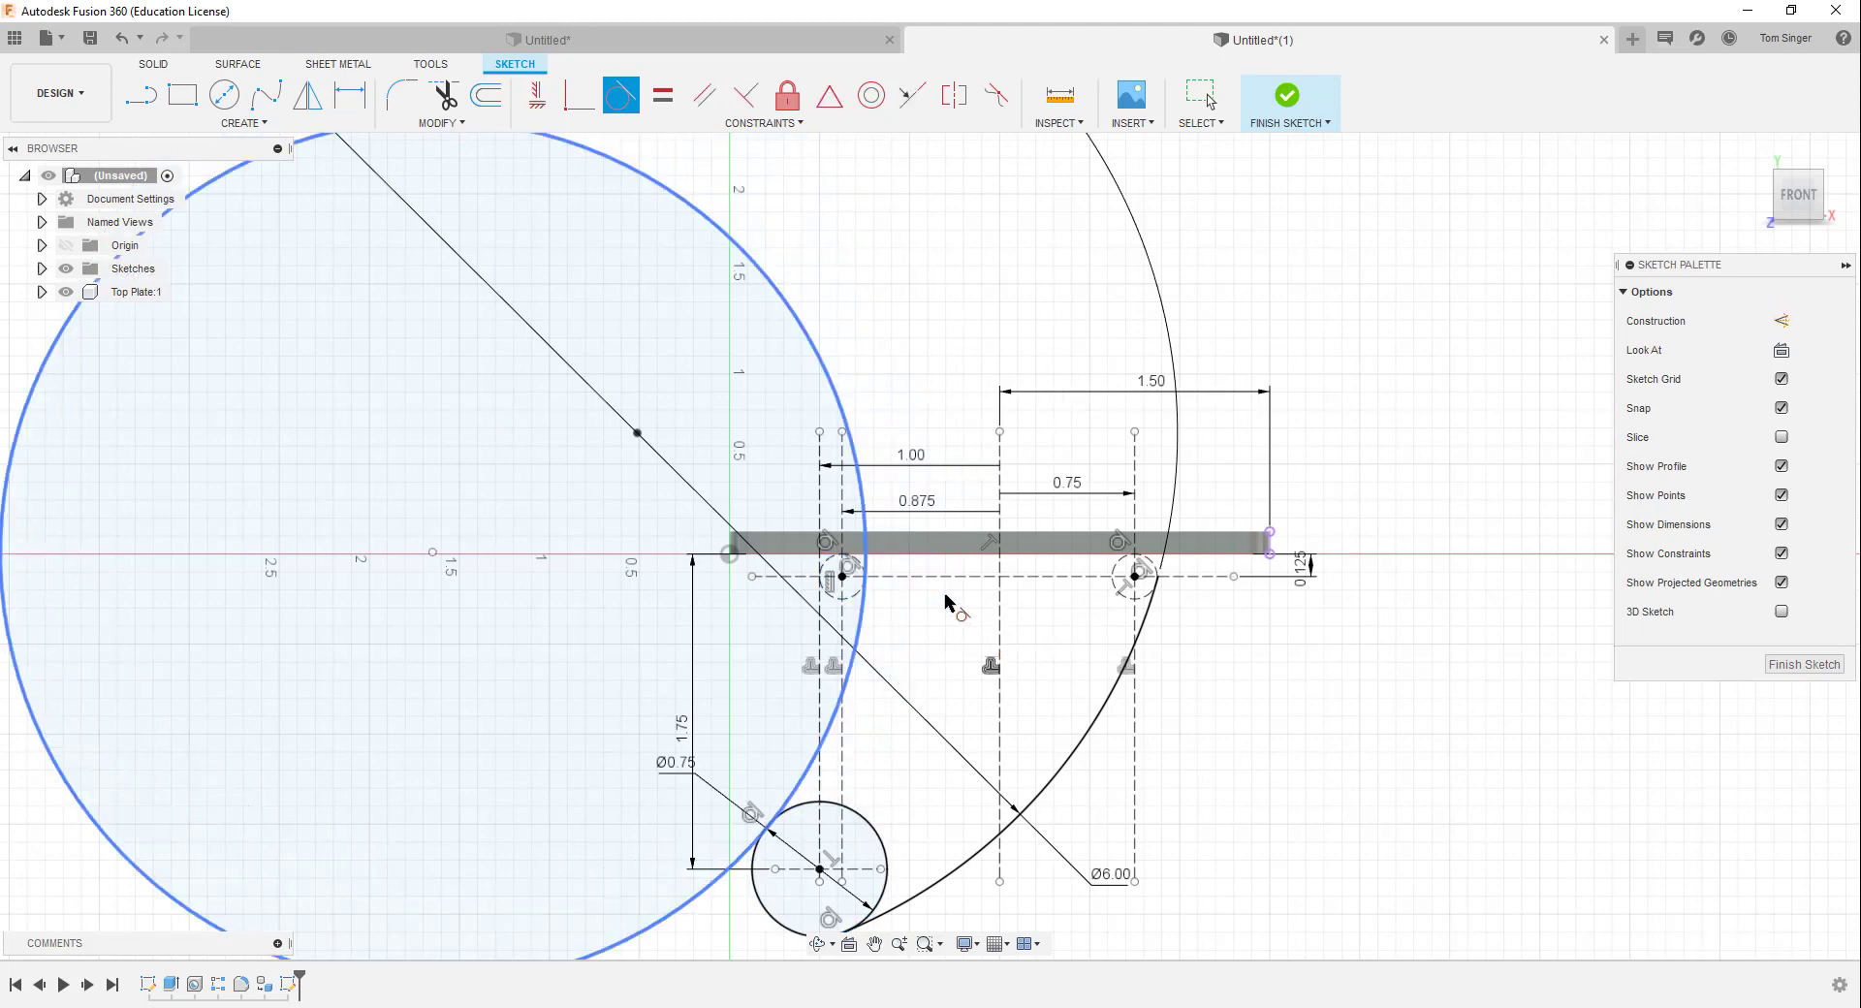
{"action": "scroll", "coordinate": [835, 723], "scroll_direction": "up", "scroll_amount": 4}
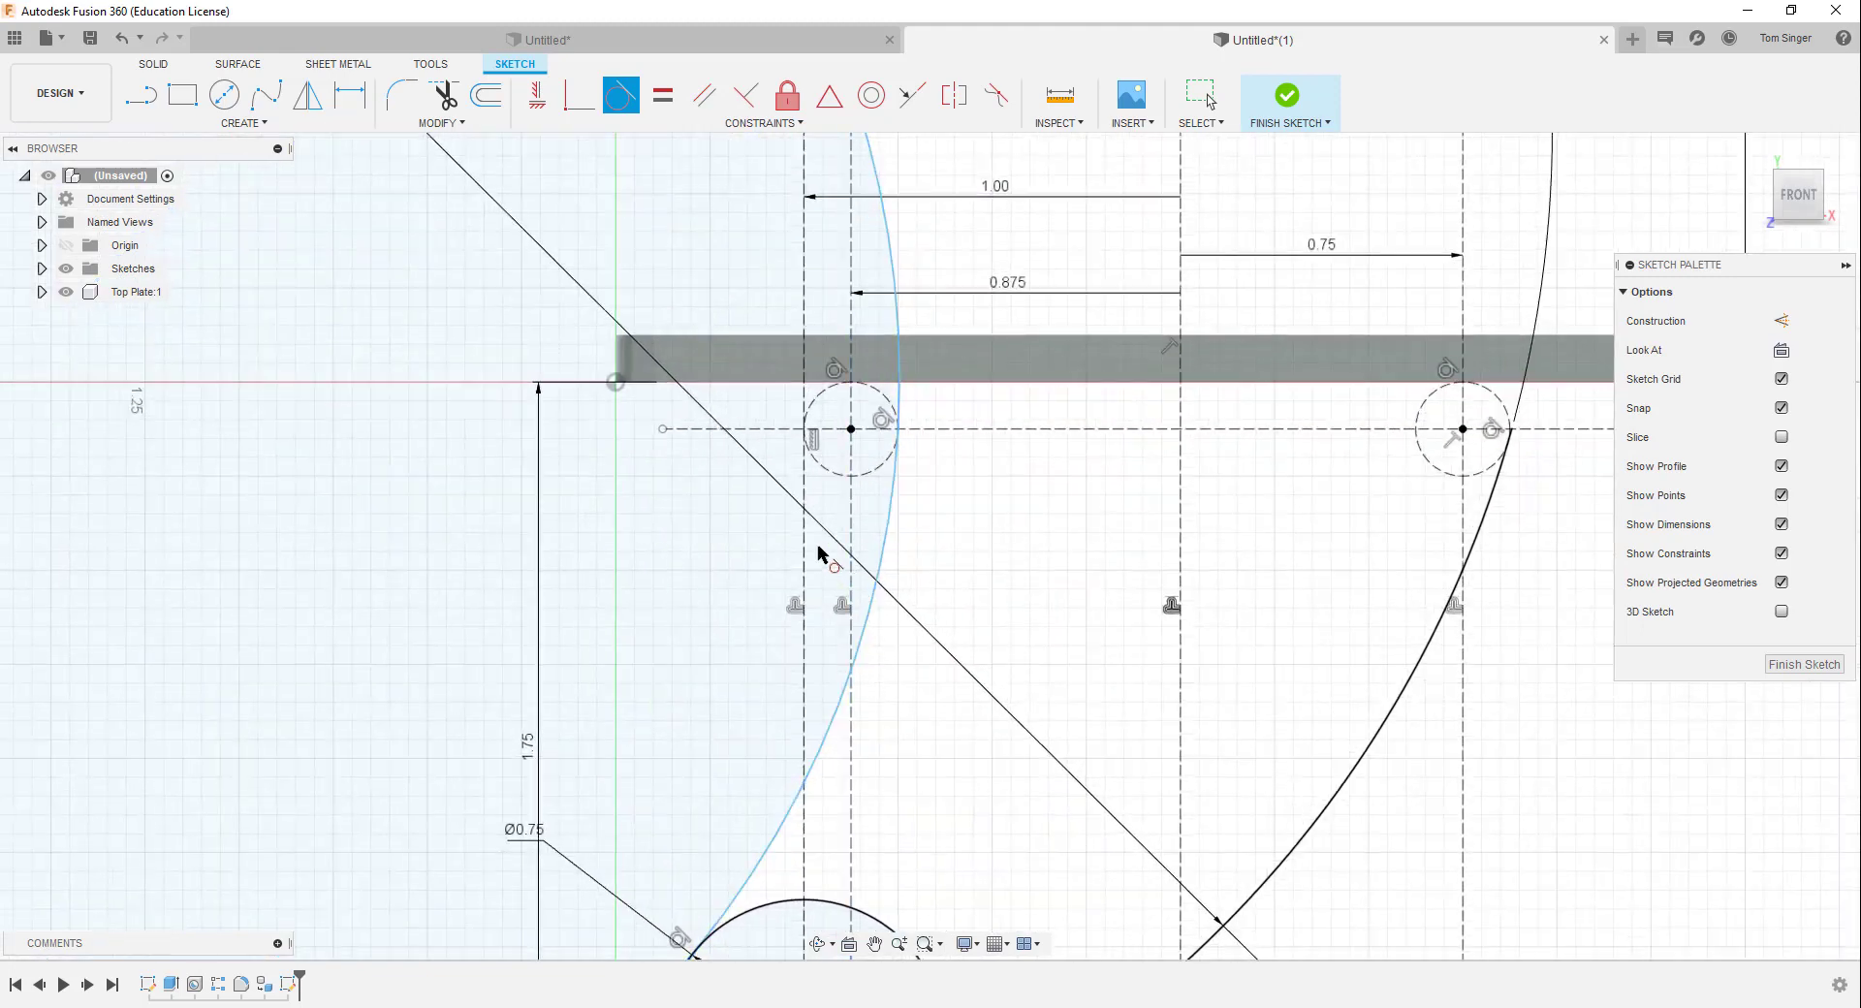
{"action": "scroll", "coordinate": [862, 614], "scroll_direction": "down", "scroll_amount": 5}
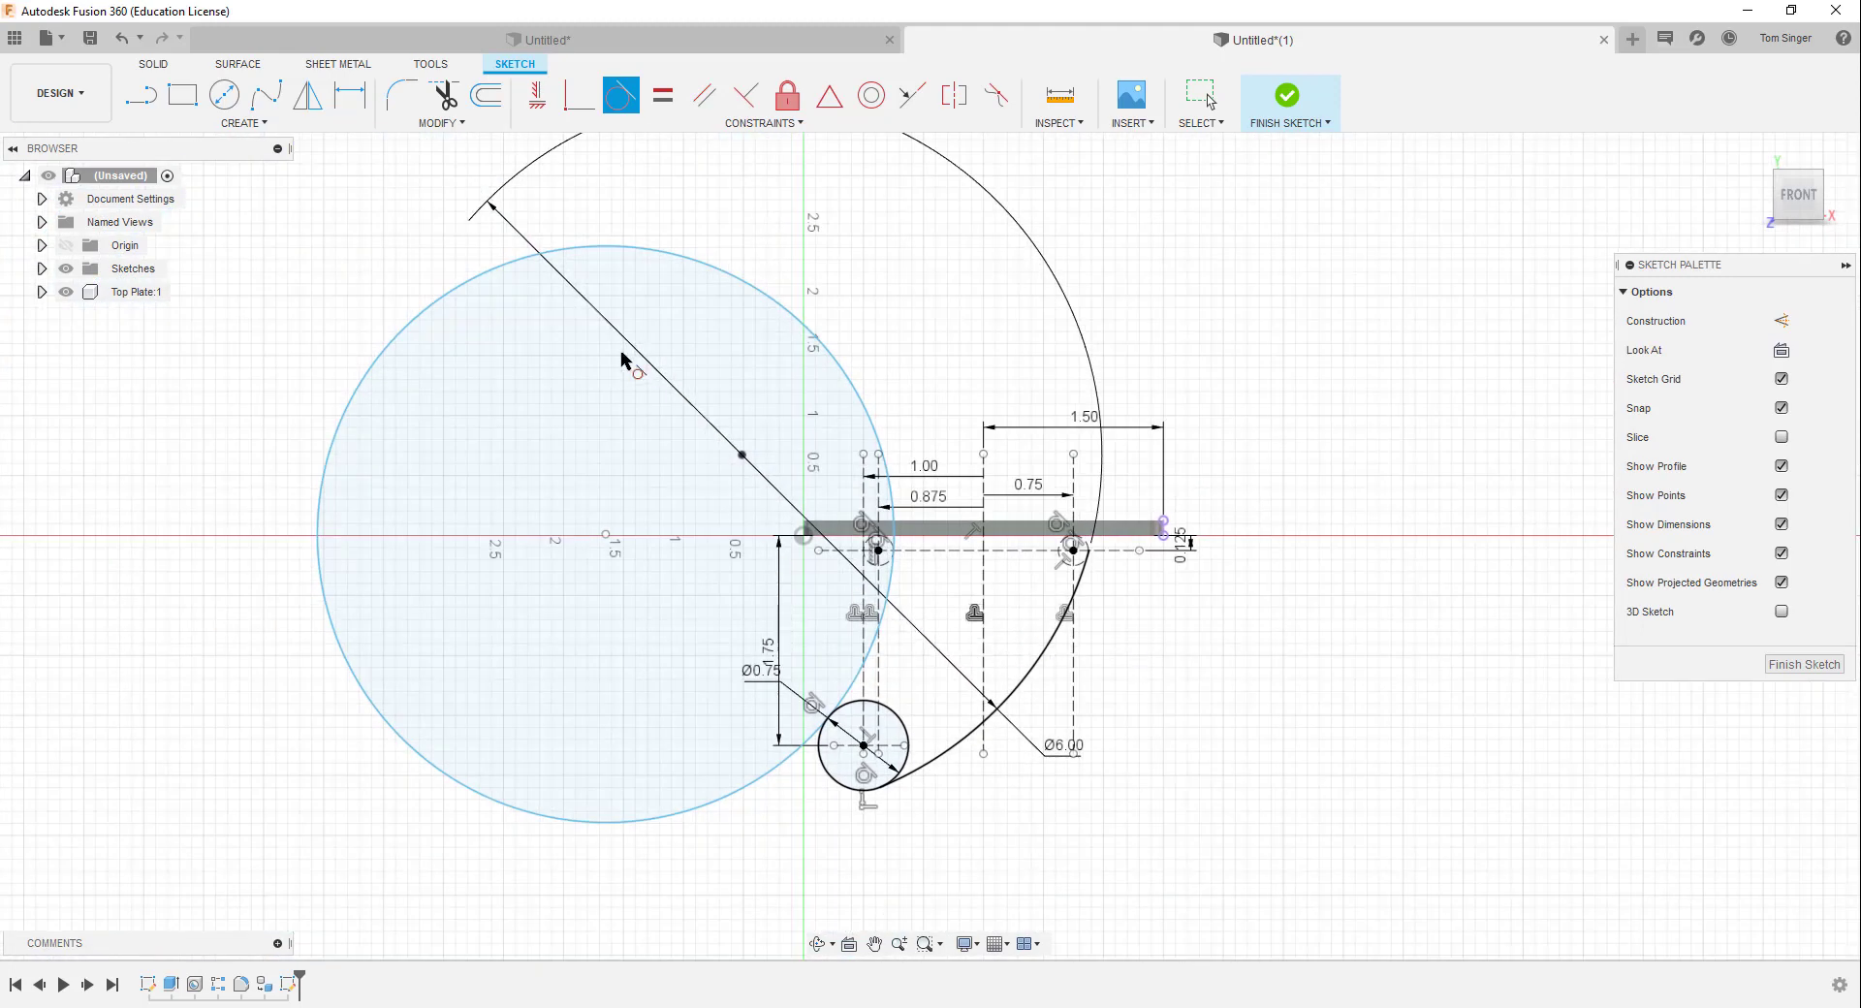
Dimension the second large circle's diameter as 4.0 in
{"action": "left_click", "coordinate": [349, 95]}
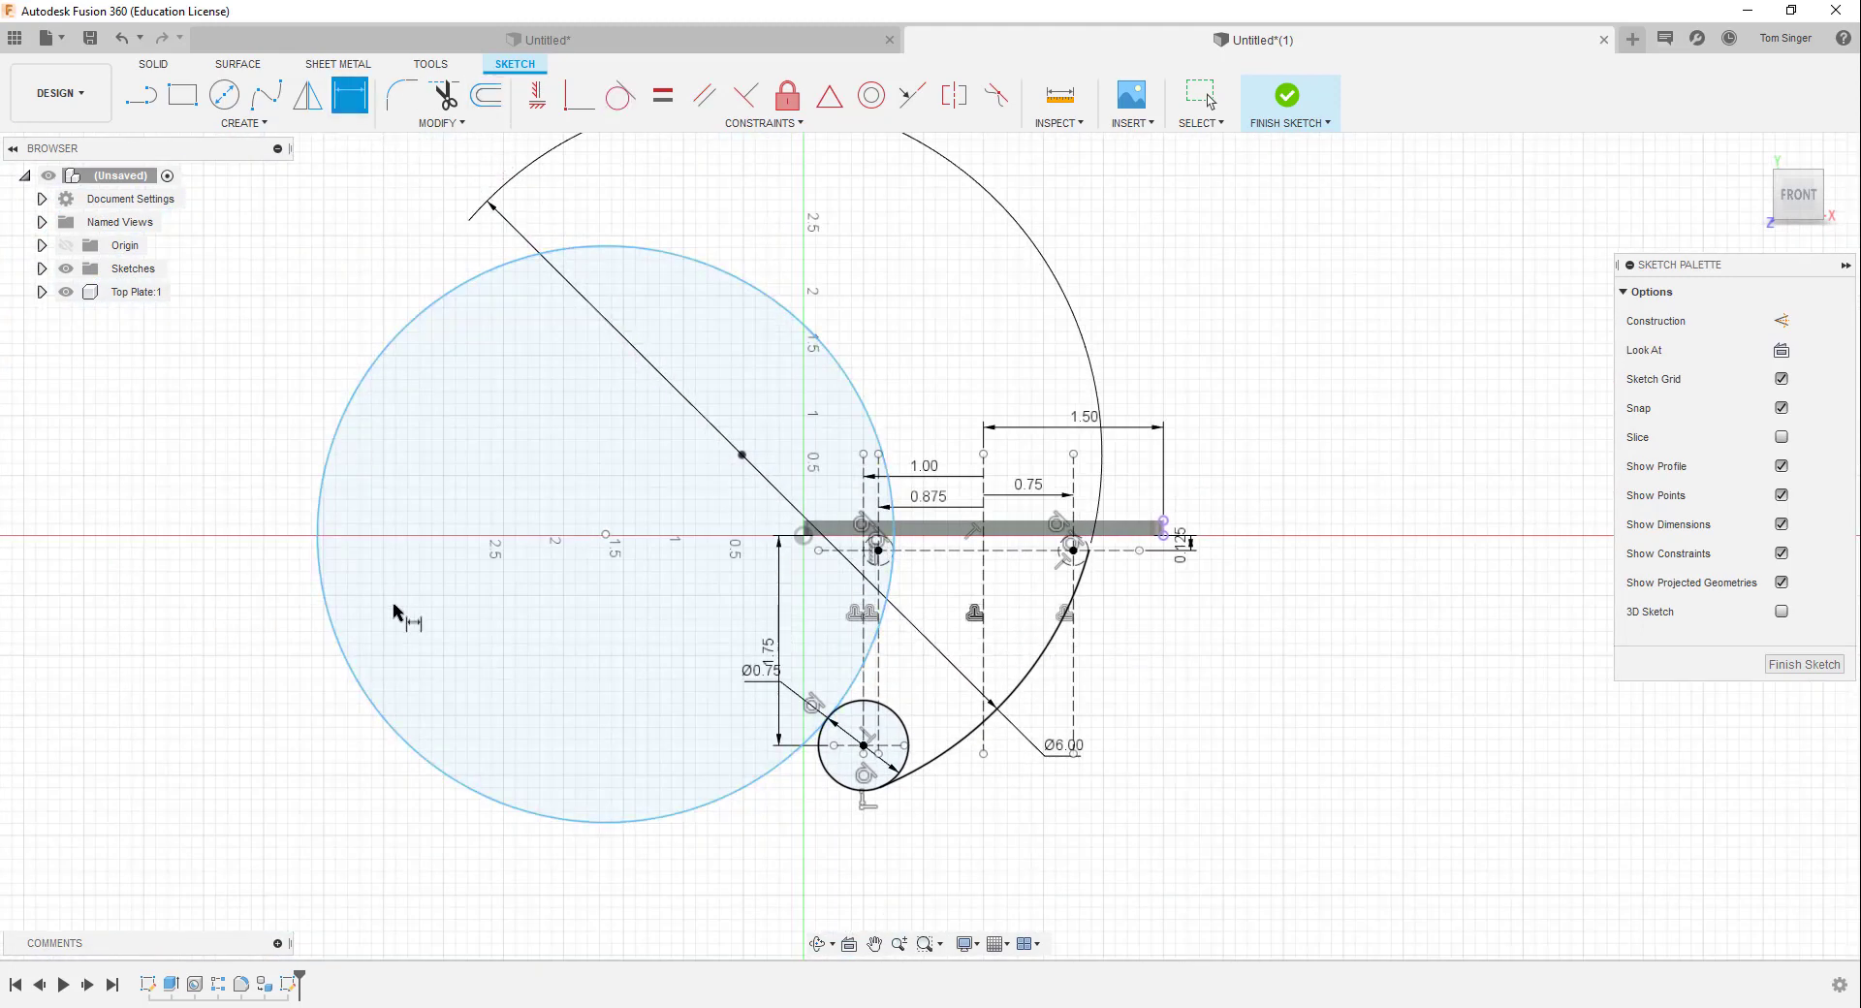
{"action": "left_click", "coordinate": [656, 824]}
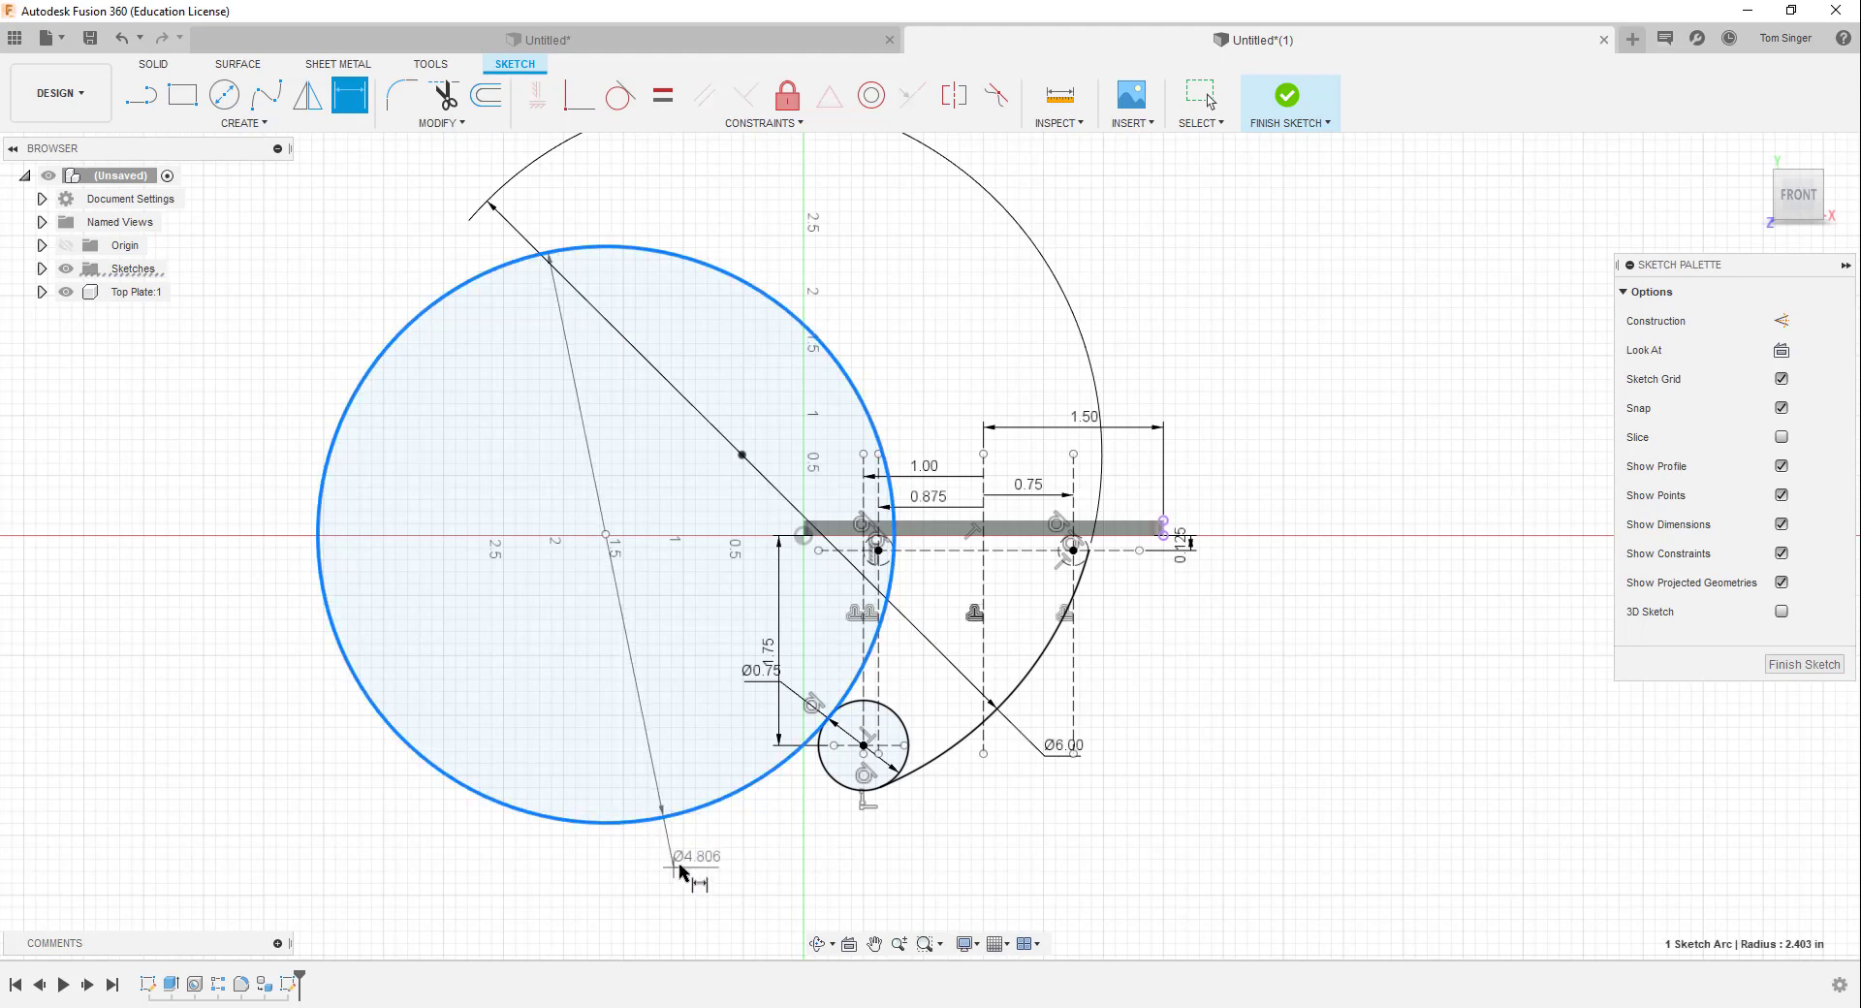
{"action": "left_click", "coordinate": [745, 858]}
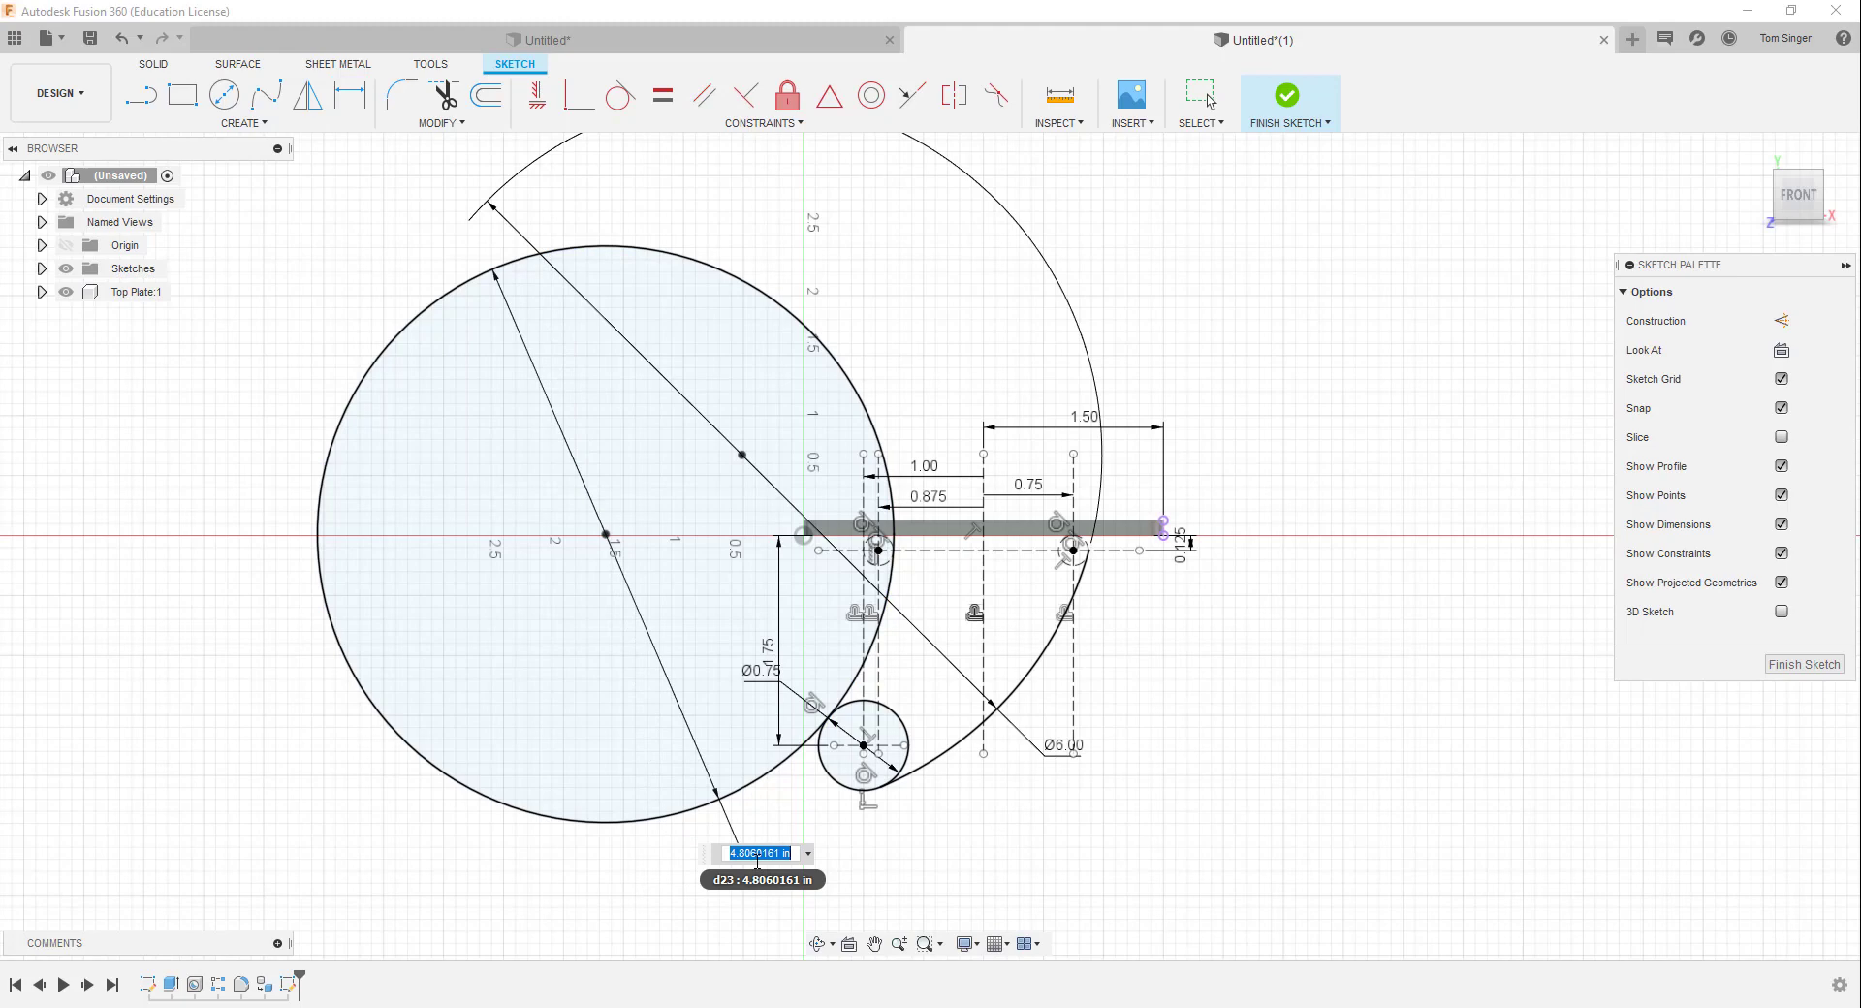
{"action": "type", "text": "4.0"}
{"action": "key", "text": "Return"}
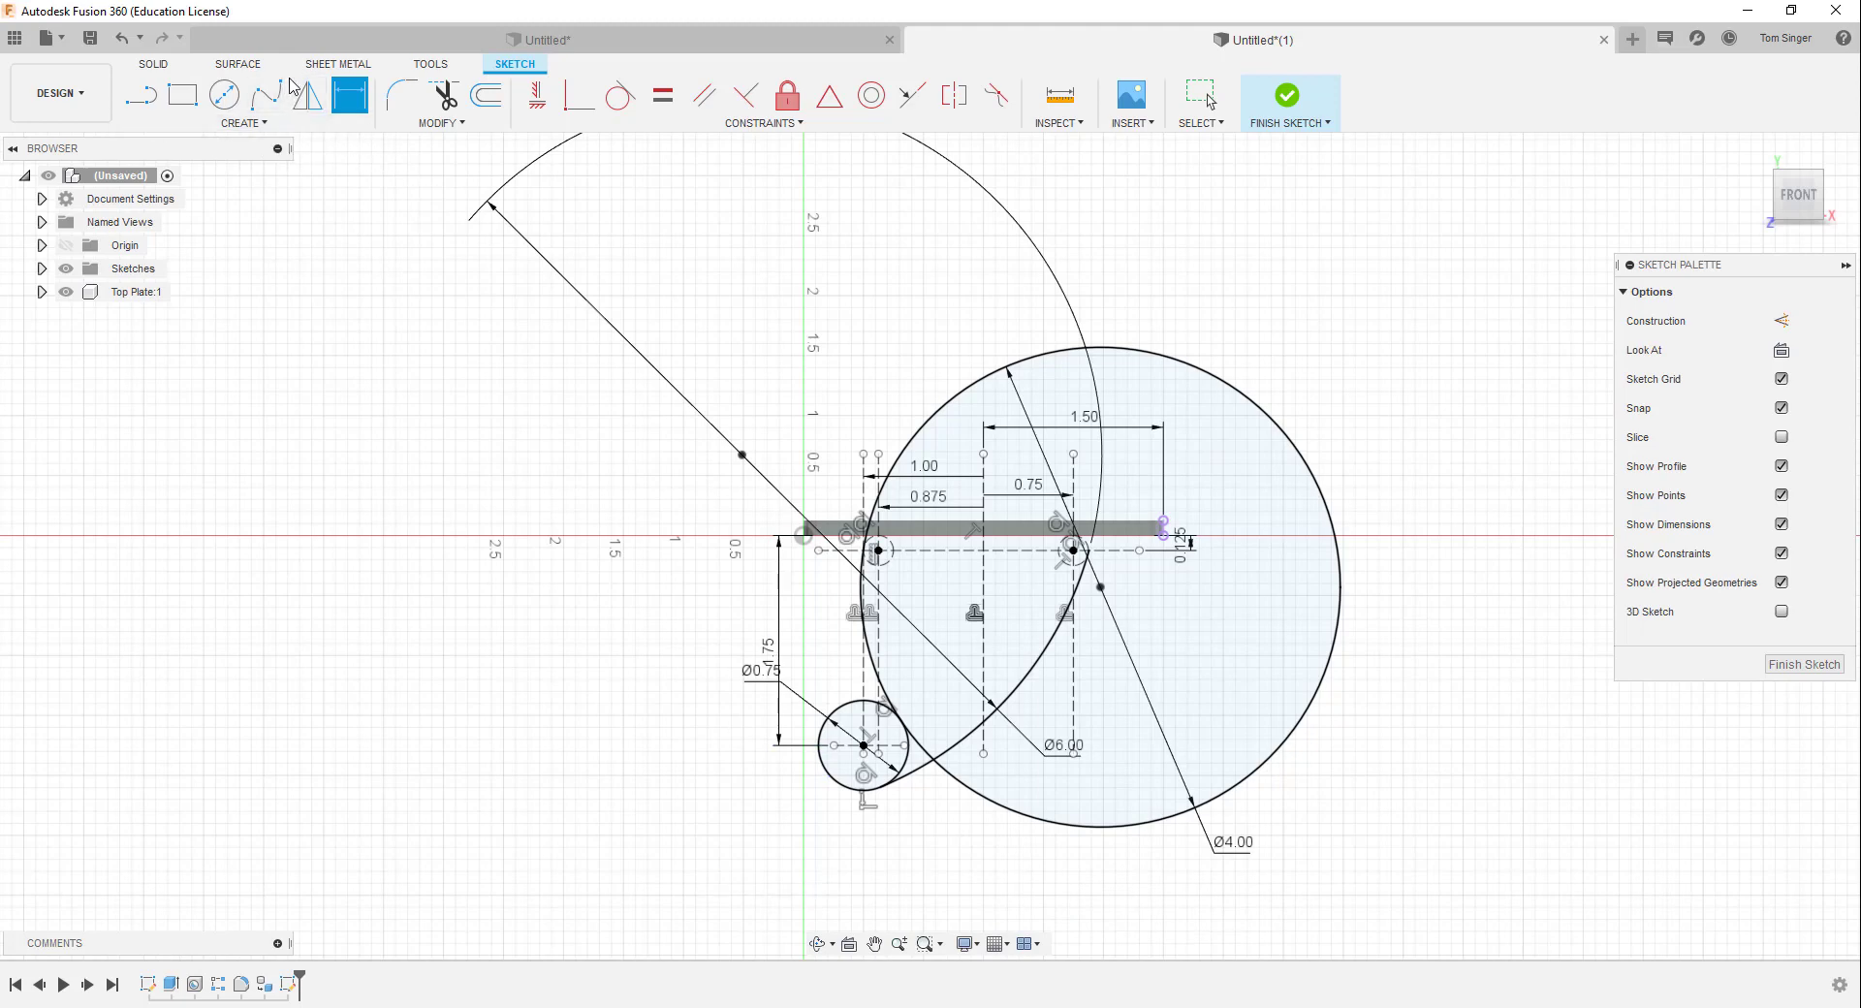
Undo the 4.0 in diameter value and delete the second large circle's diameter dimension
{"action": "left_click", "coordinate": [123, 42]}
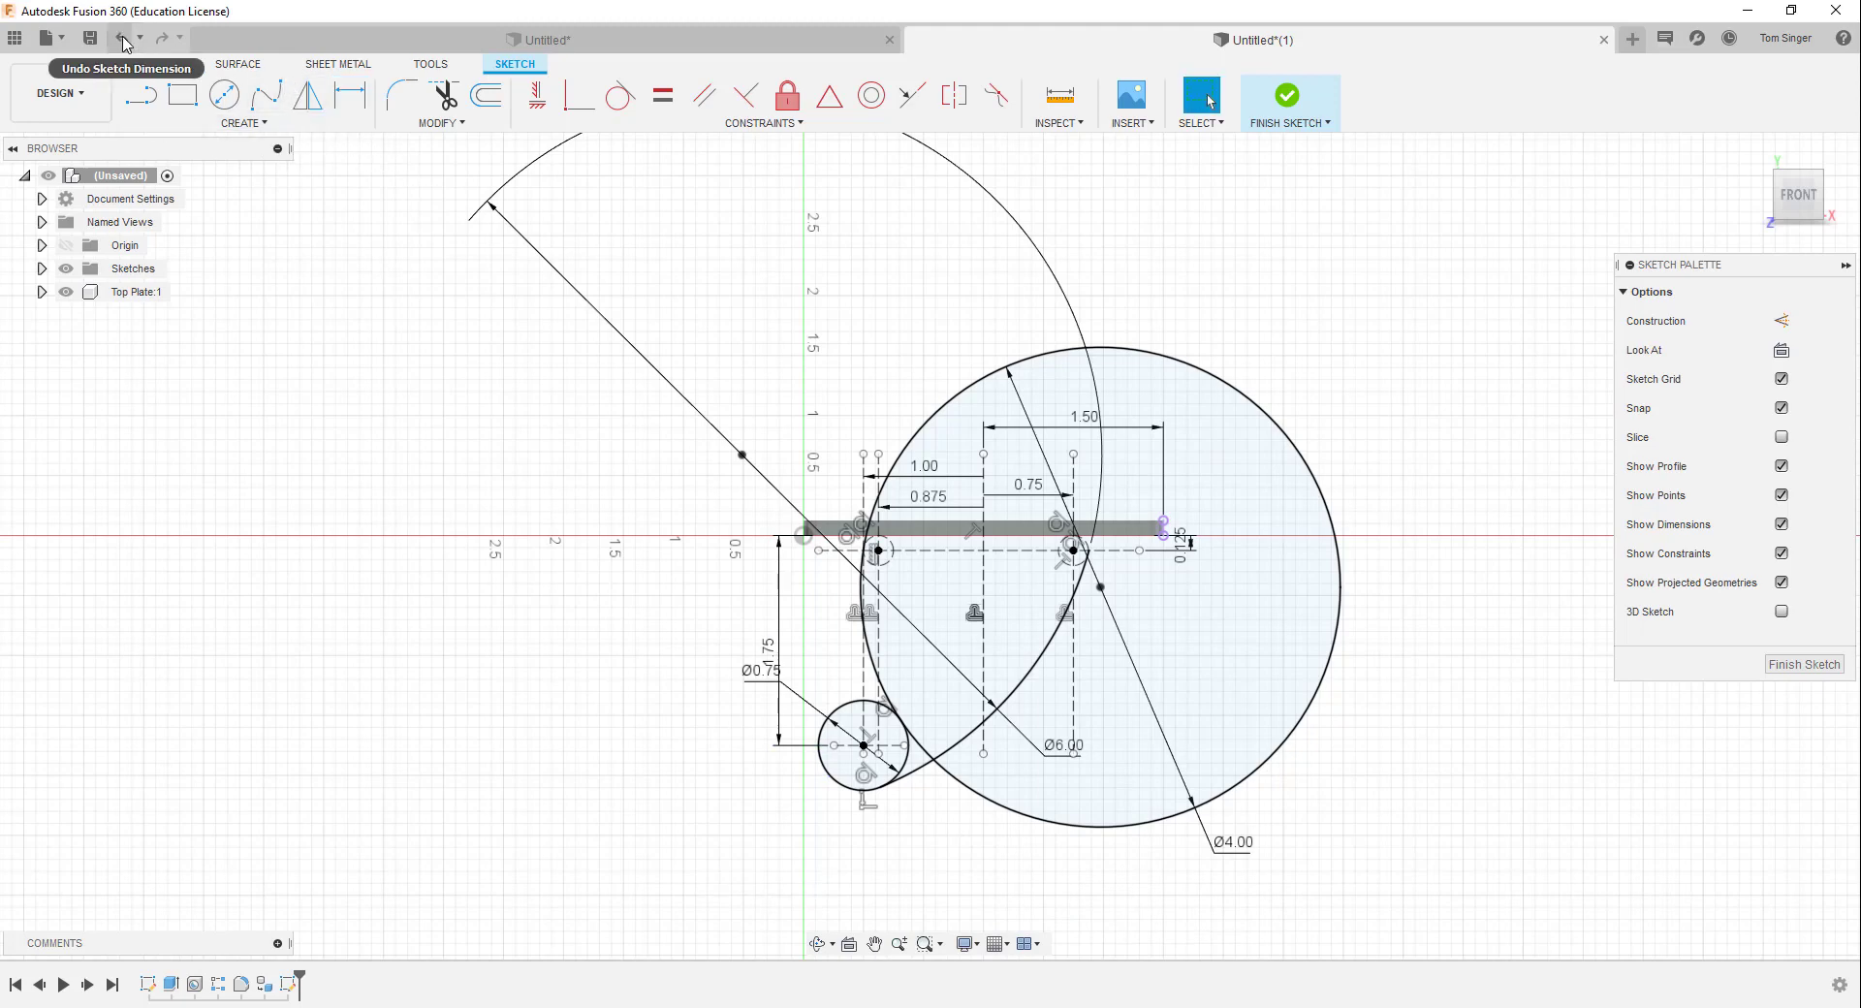
{"action": "left_click", "coordinate": [124, 42]}
{"action": "left_click", "coordinate": [673, 642]}
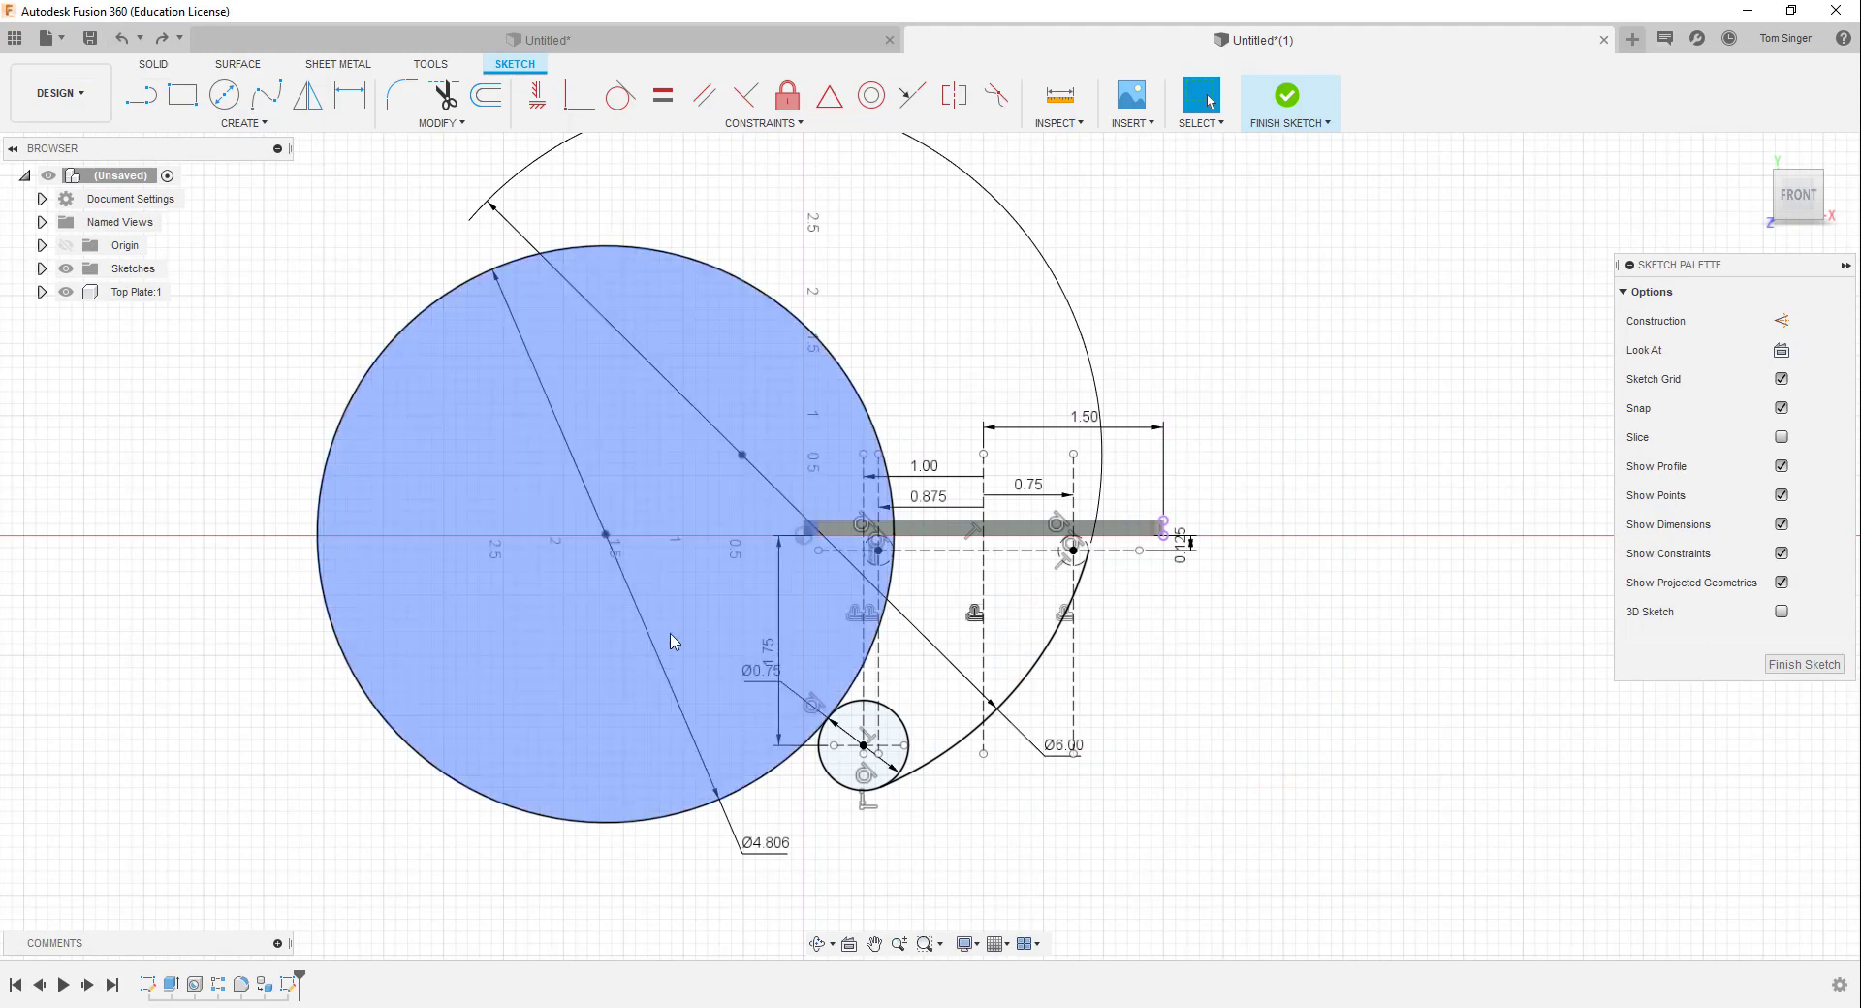
{"action": "scroll", "coordinate": [656, 782], "scroll_direction": "up", "scroll_amount": 5}
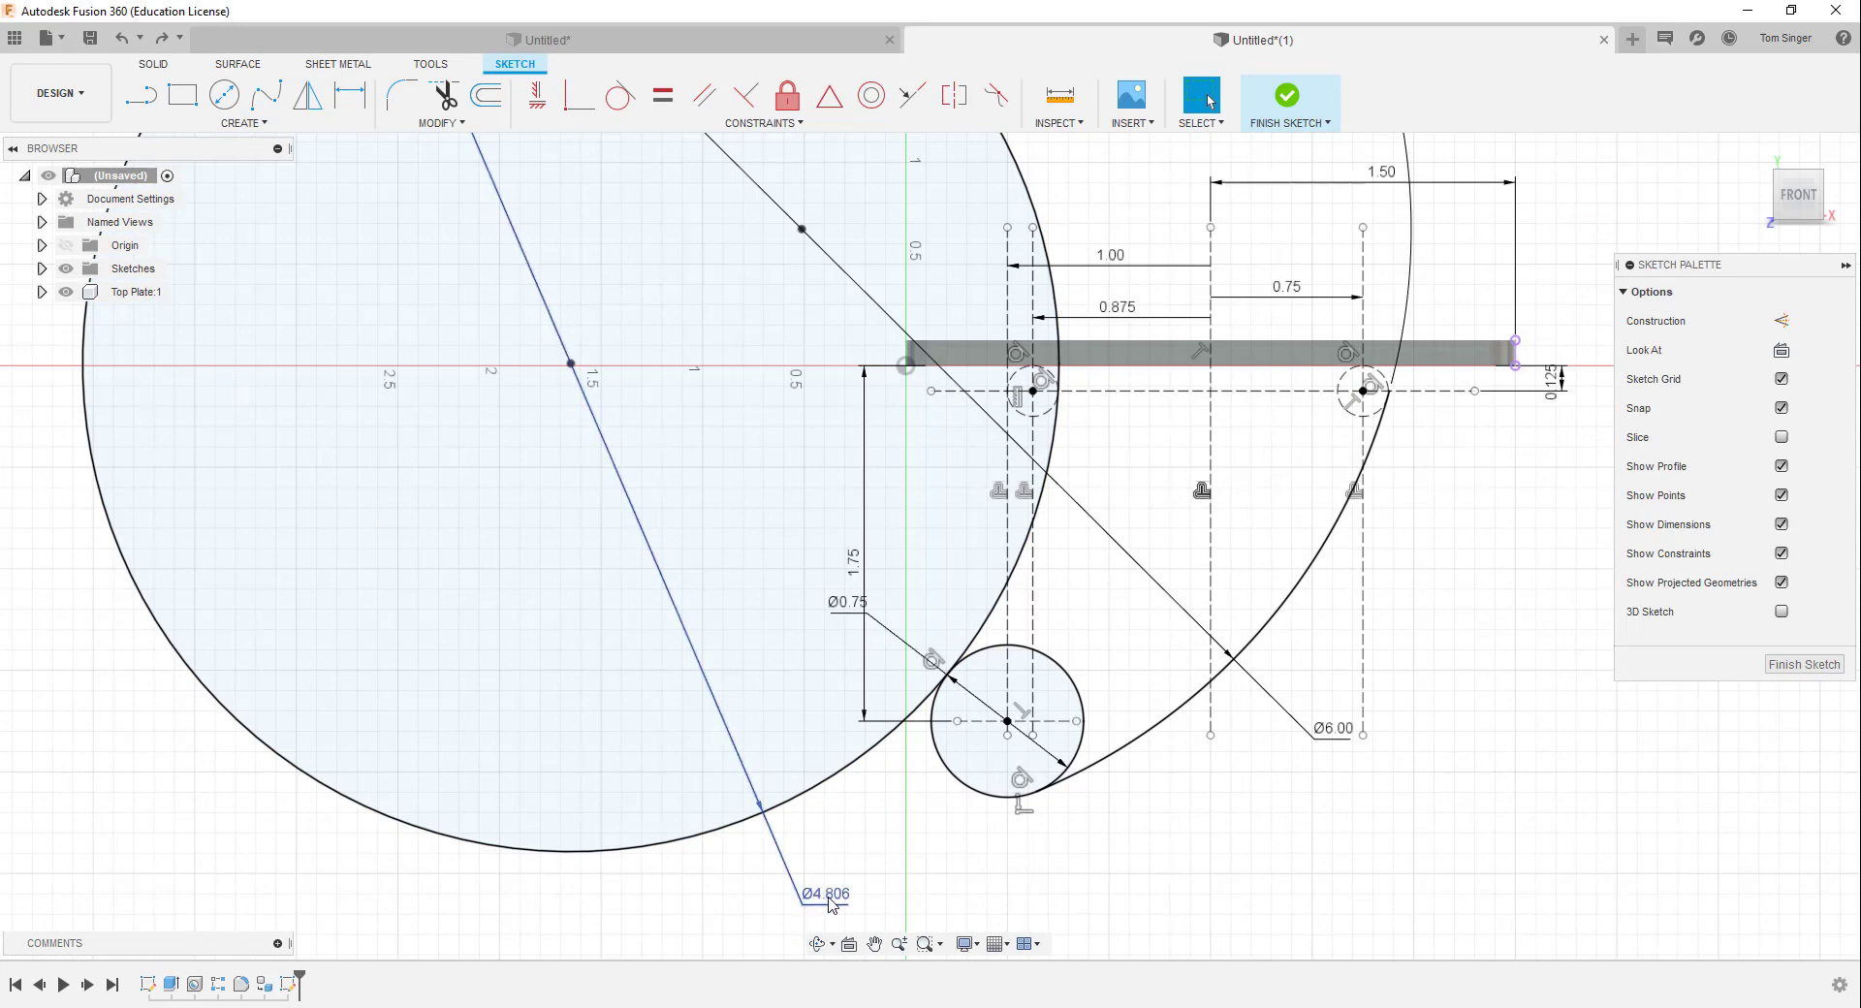
{"action": "left_click", "coordinate": [830, 904]}
{"action": "right_click", "coordinate": [830, 904]}
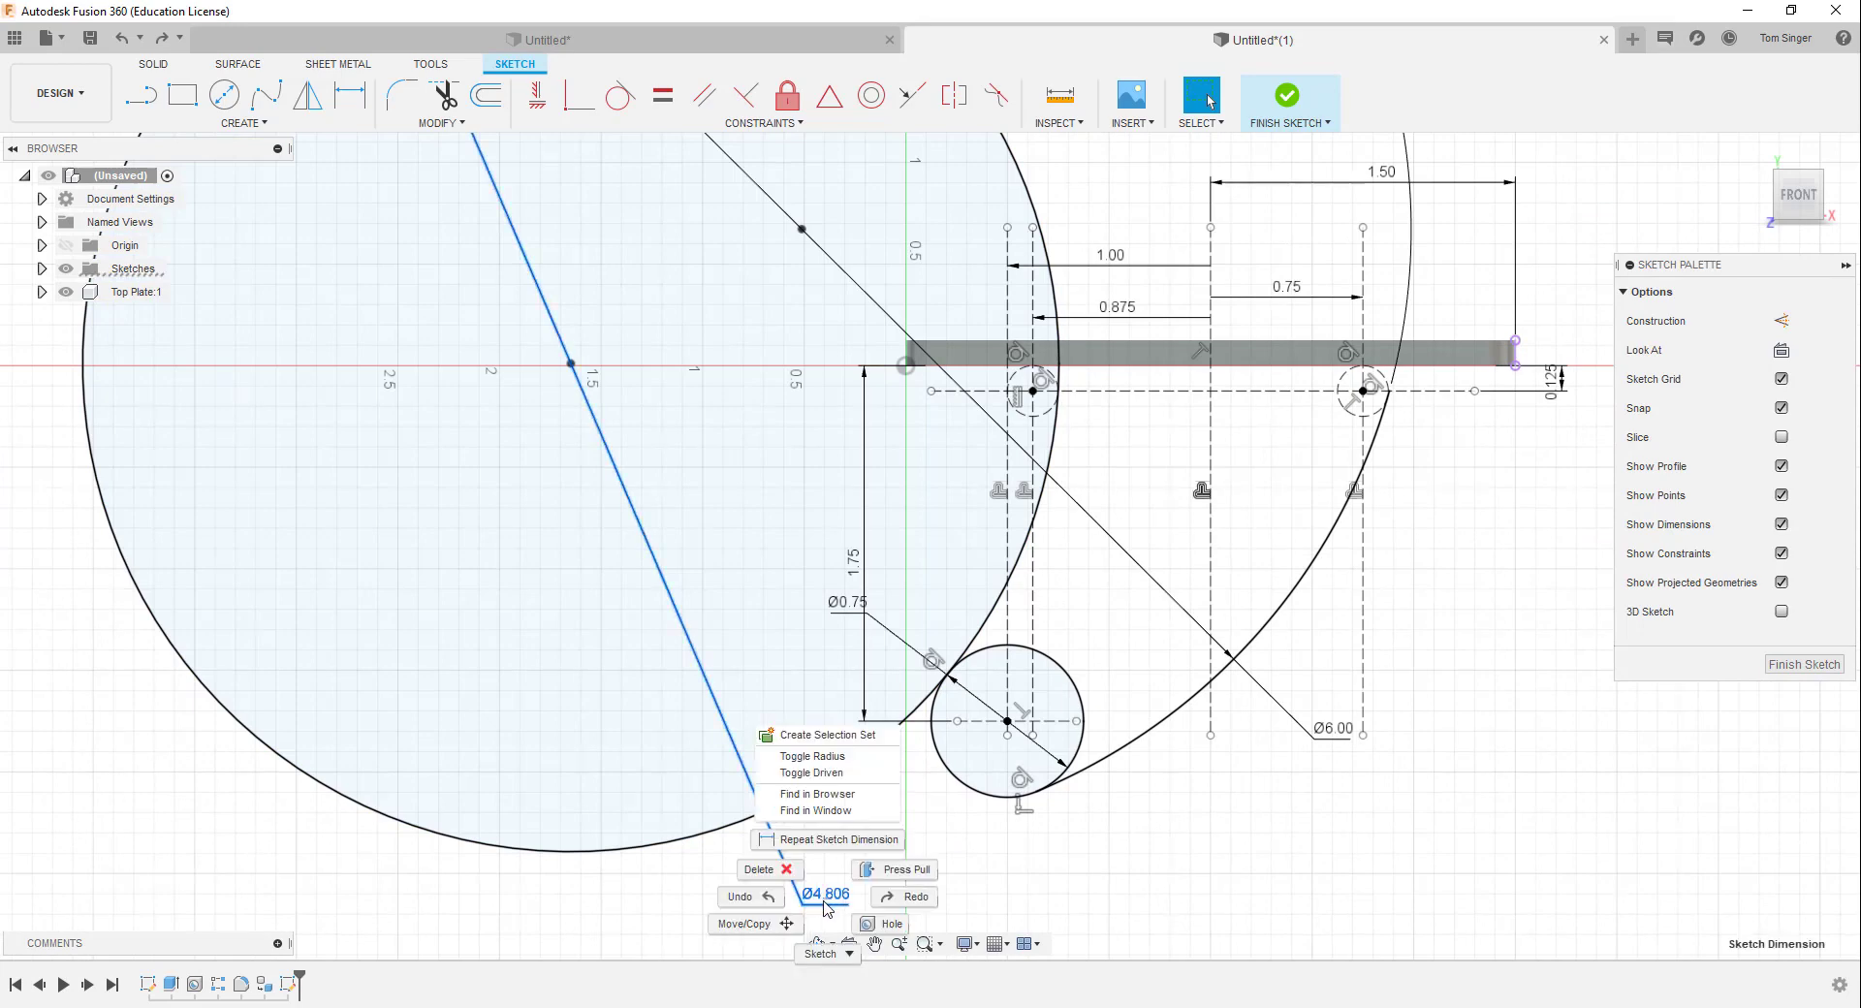
{"action": "left_click", "coordinate": [761, 872]}
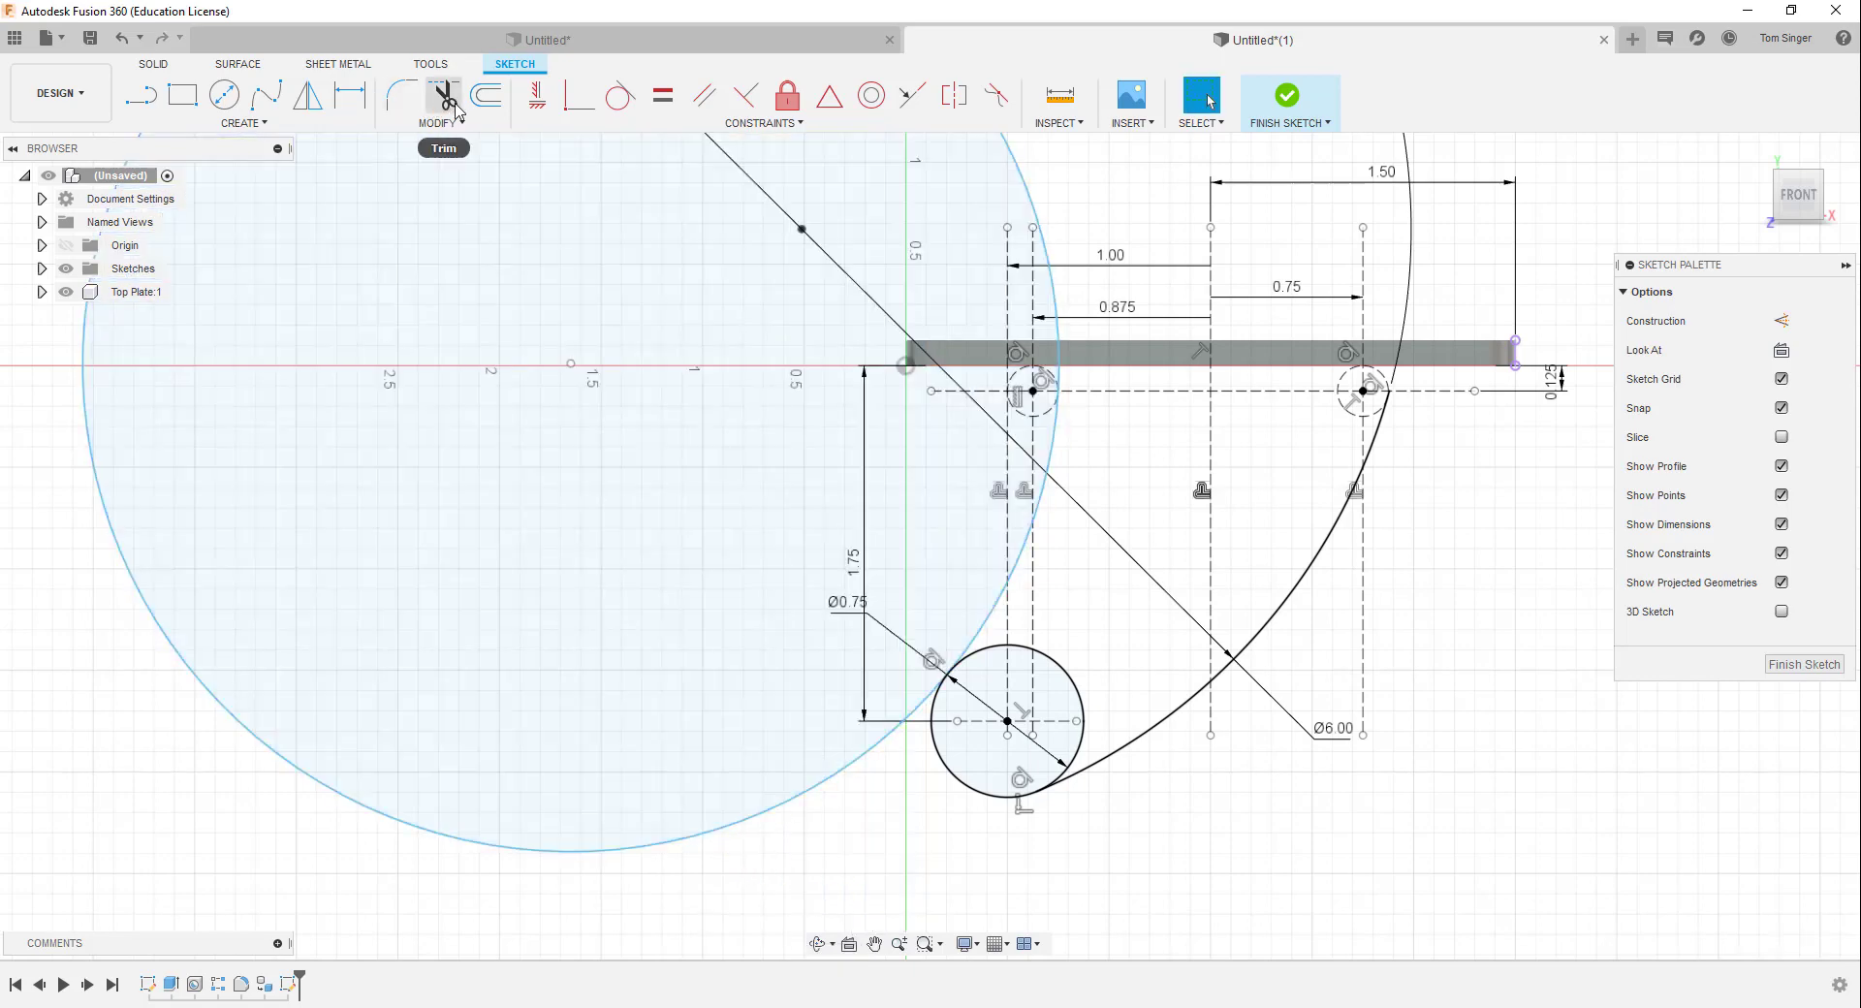
Trim the second large circle to the arc between the 0.75 in circle and the top plate's lower edge
{"action": "left_click", "coordinate": [444, 94]}
{"action": "left_click", "coordinate": [853, 771]}
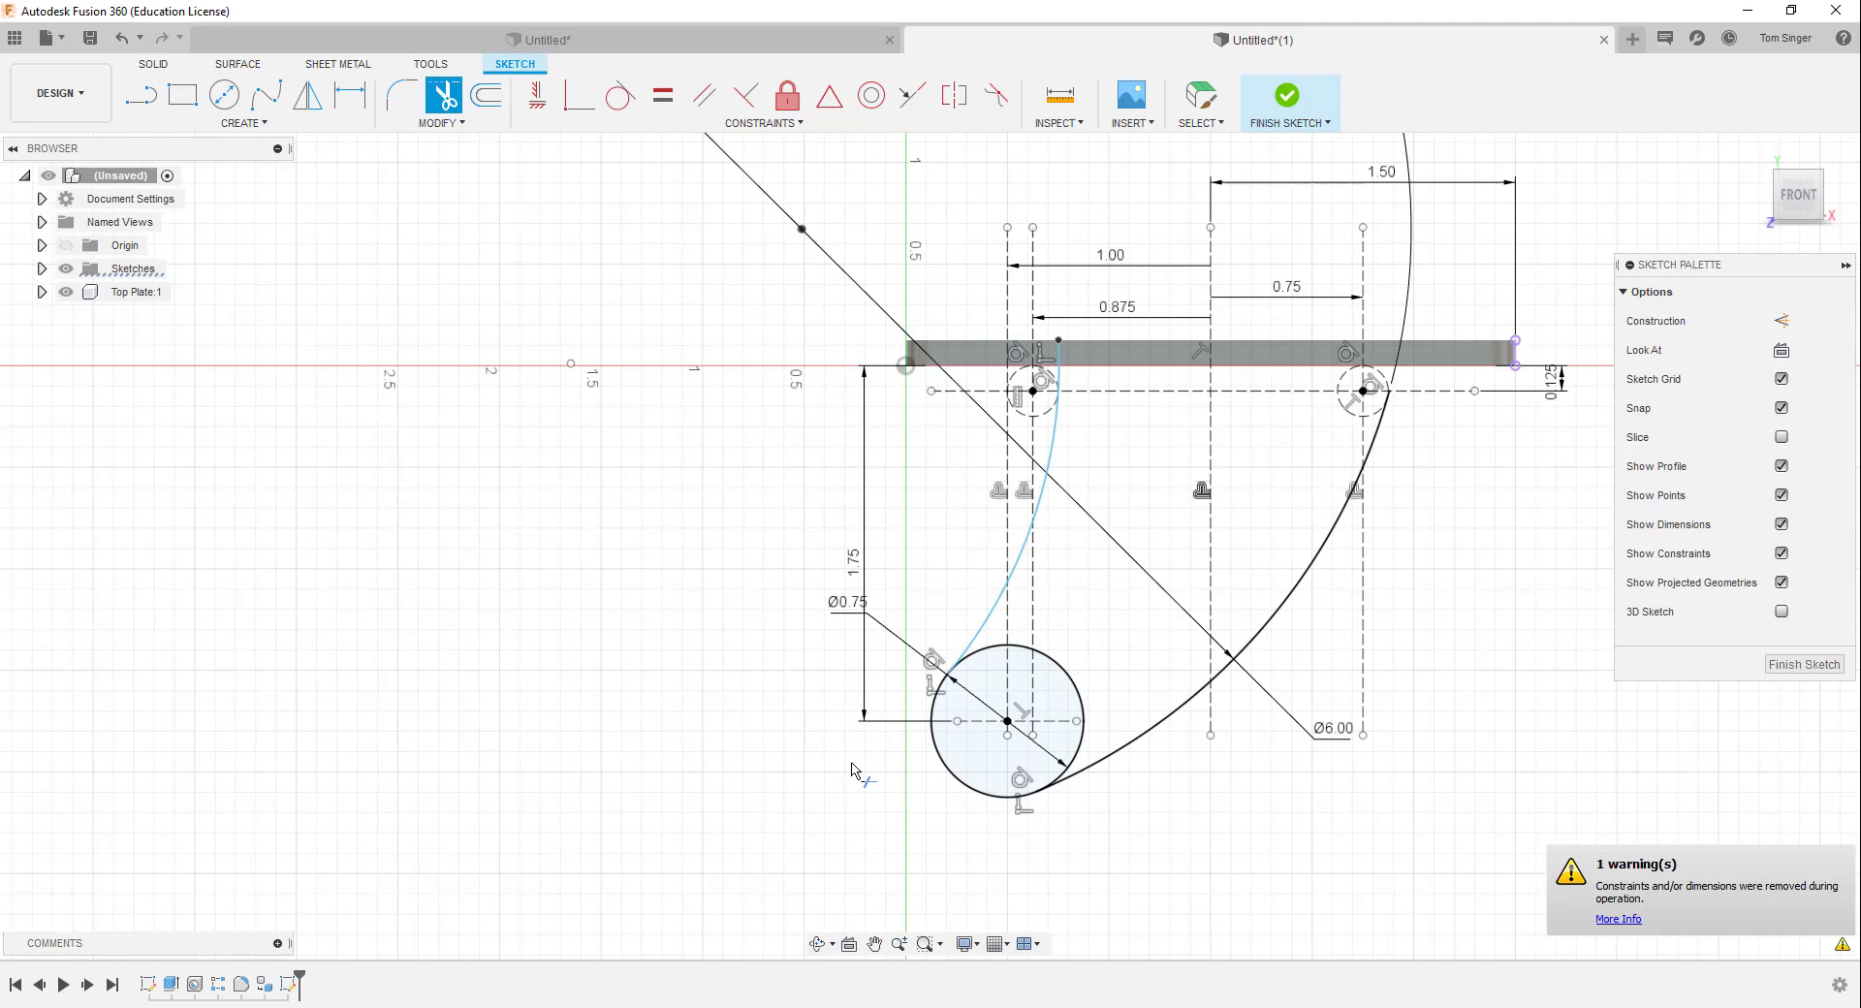
{"action": "scroll", "coordinate": [1084, 357], "scroll_direction": "up", "scroll_amount": 5}
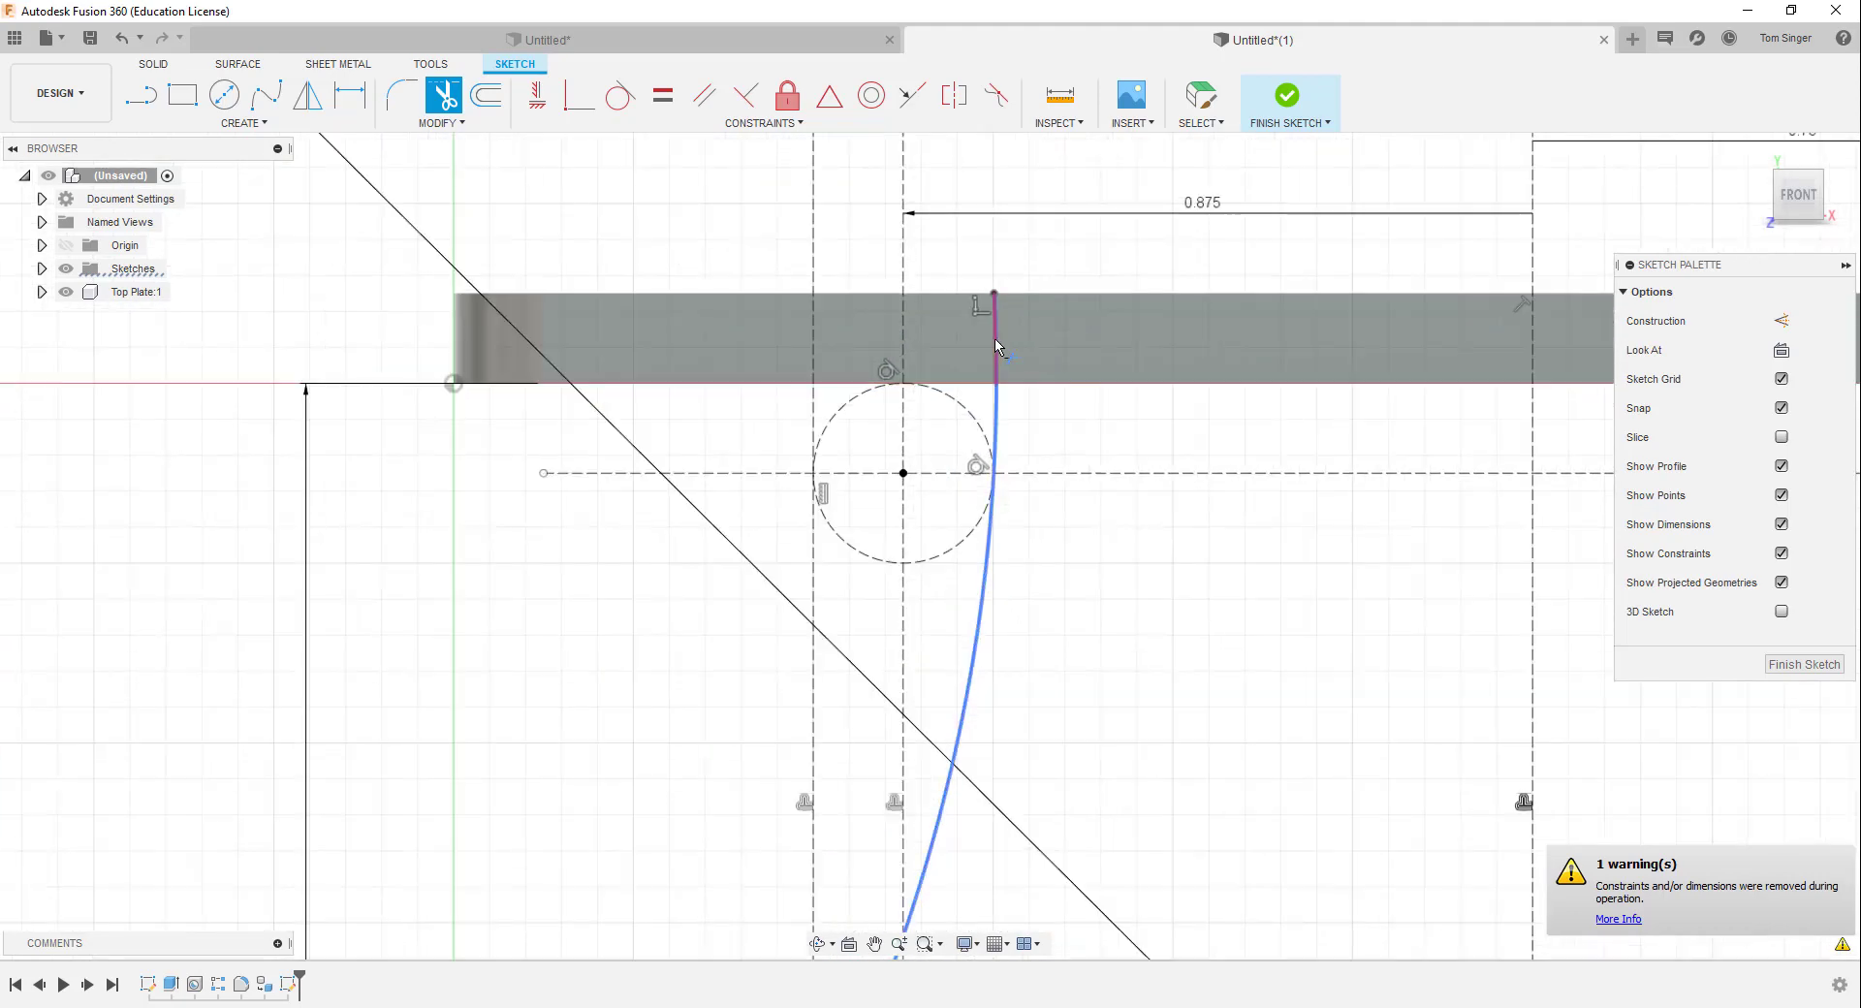
{"action": "left_click", "coordinate": [995, 337]}
{"action": "scroll", "coordinate": [1110, 613], "scroll_direction": "down", "scroll_amount": 5}
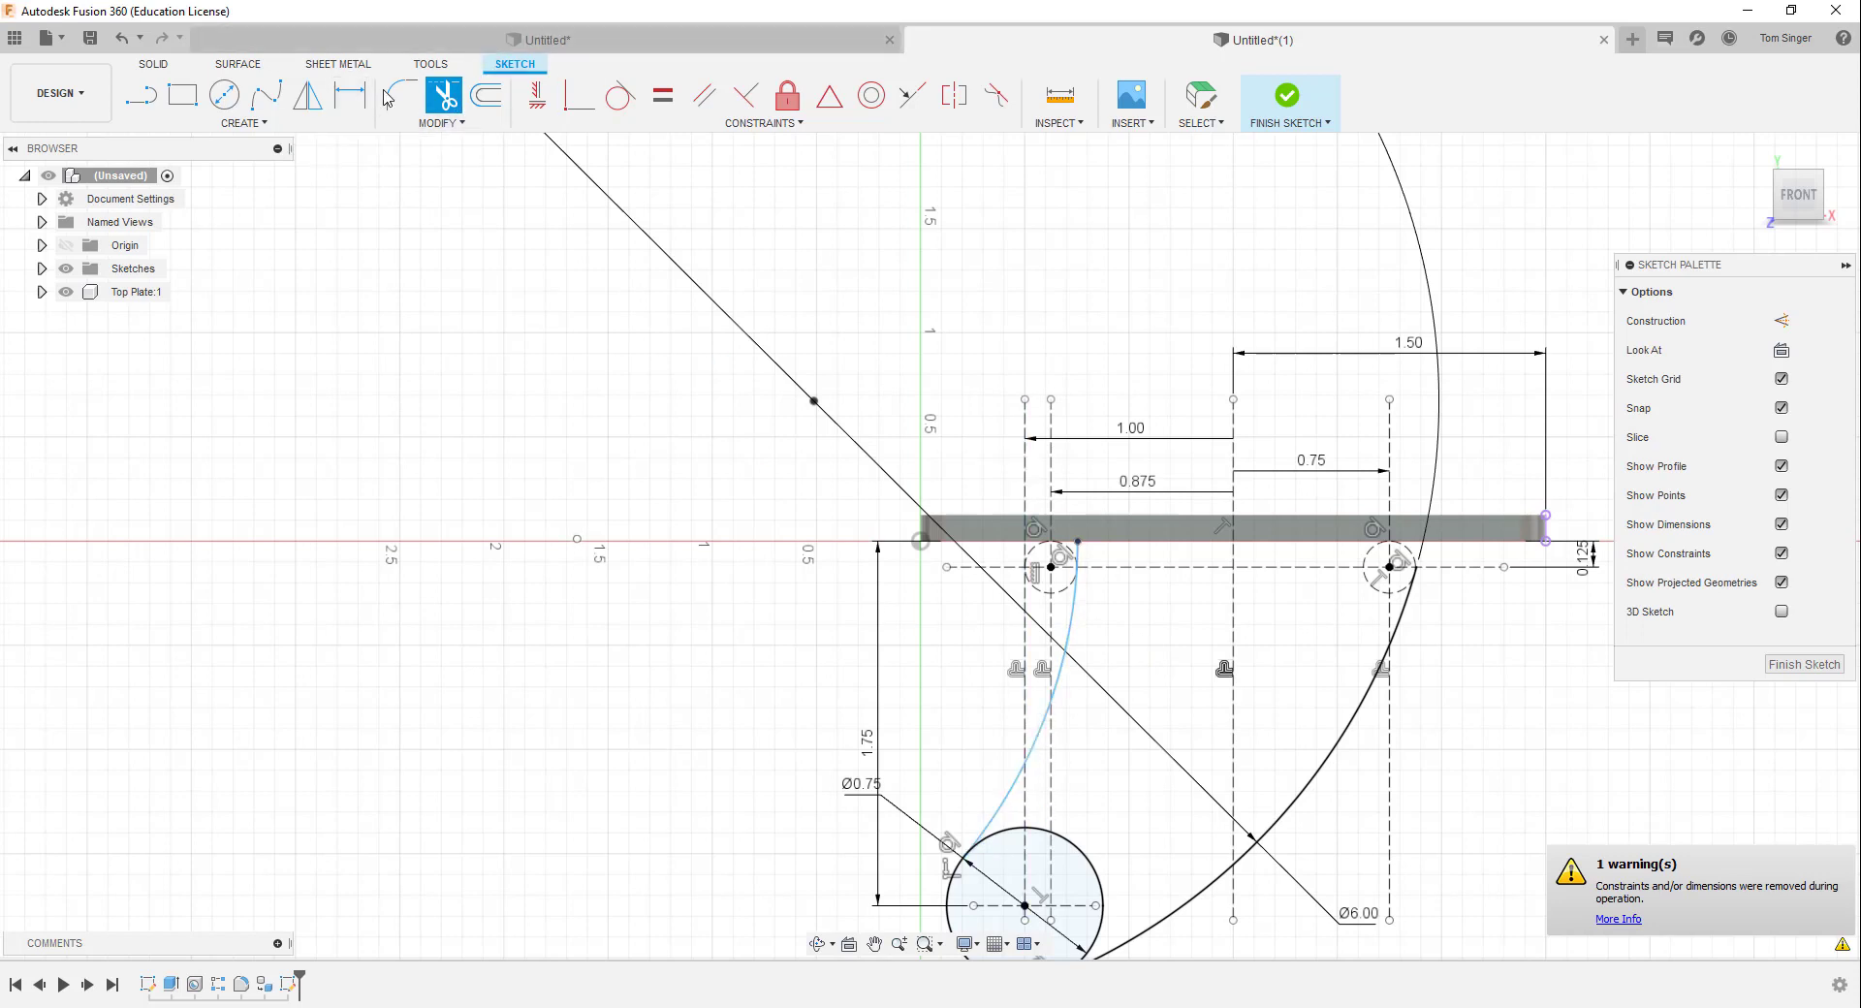
Dimension the radius of the trimmed arc as 2 in
{"action": "left_click", "coordinate": [350, 96]}
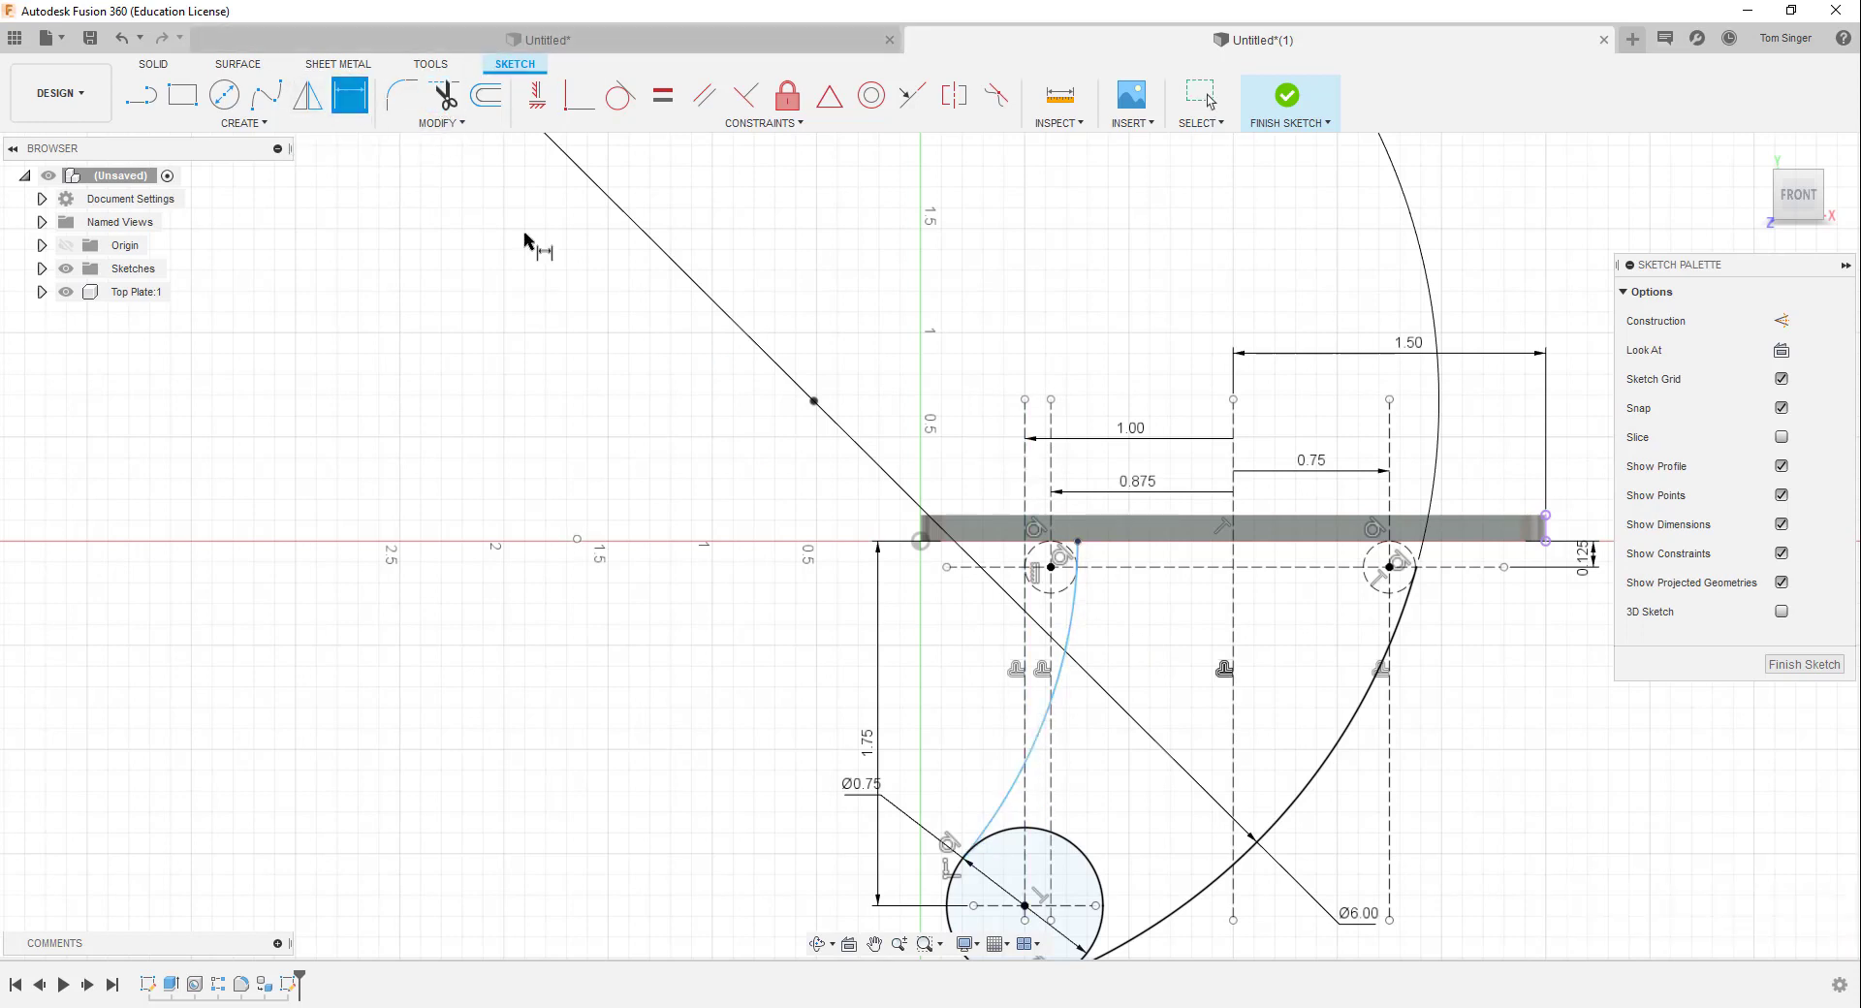
{"action": "left_click", "coordinate": [1005, 790]}
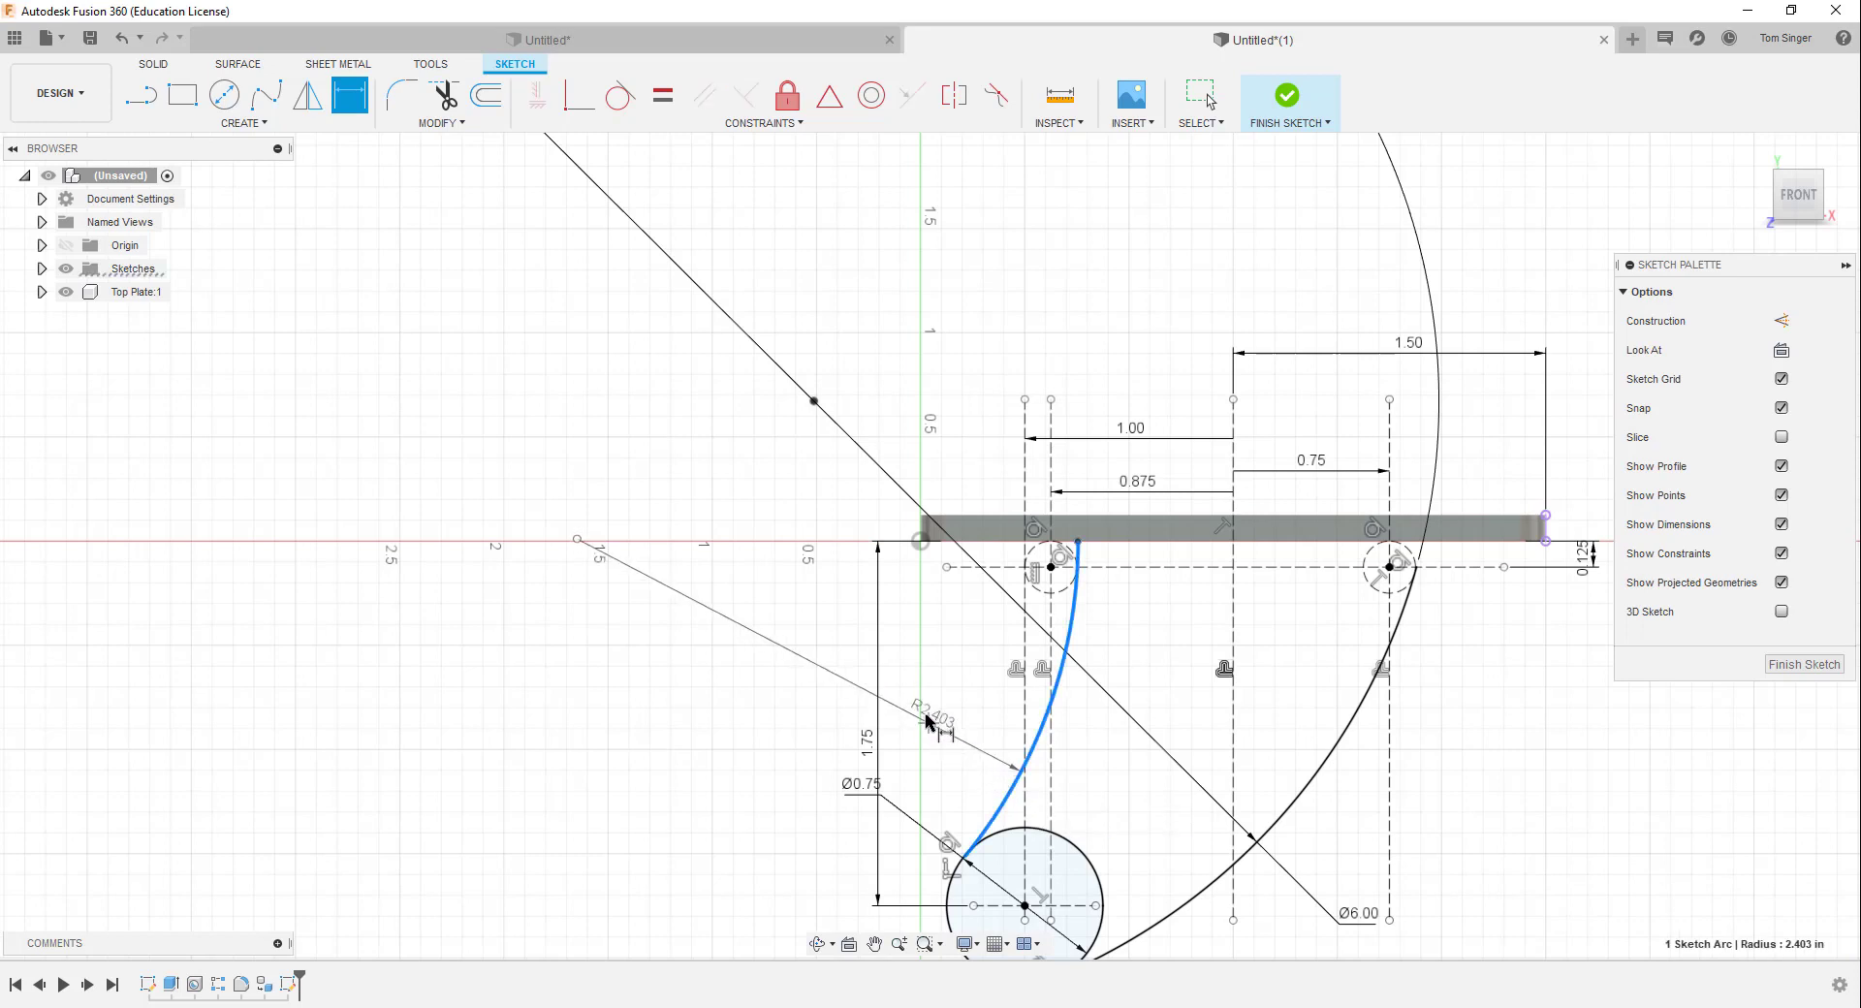
{"action": "left_click", "coordinate": [936, 714]}
{"action": "type", "text": "2"}
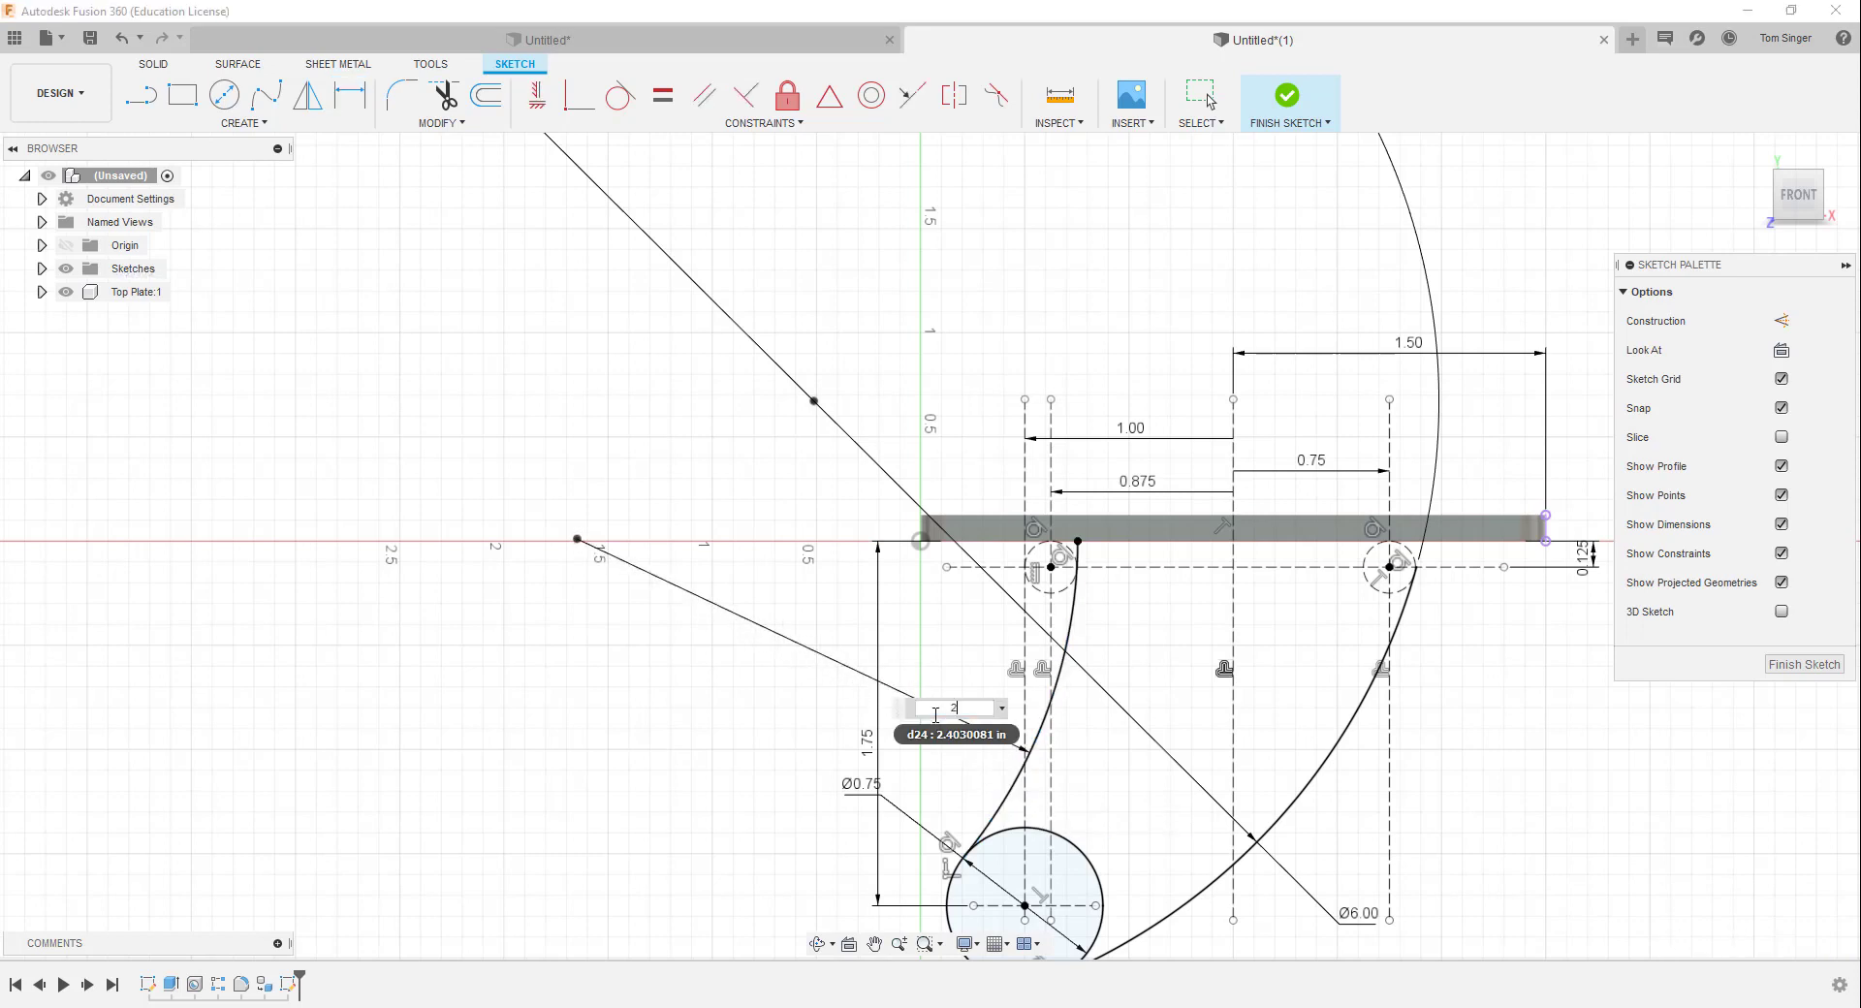
{"action": "key", "text": "Return"}
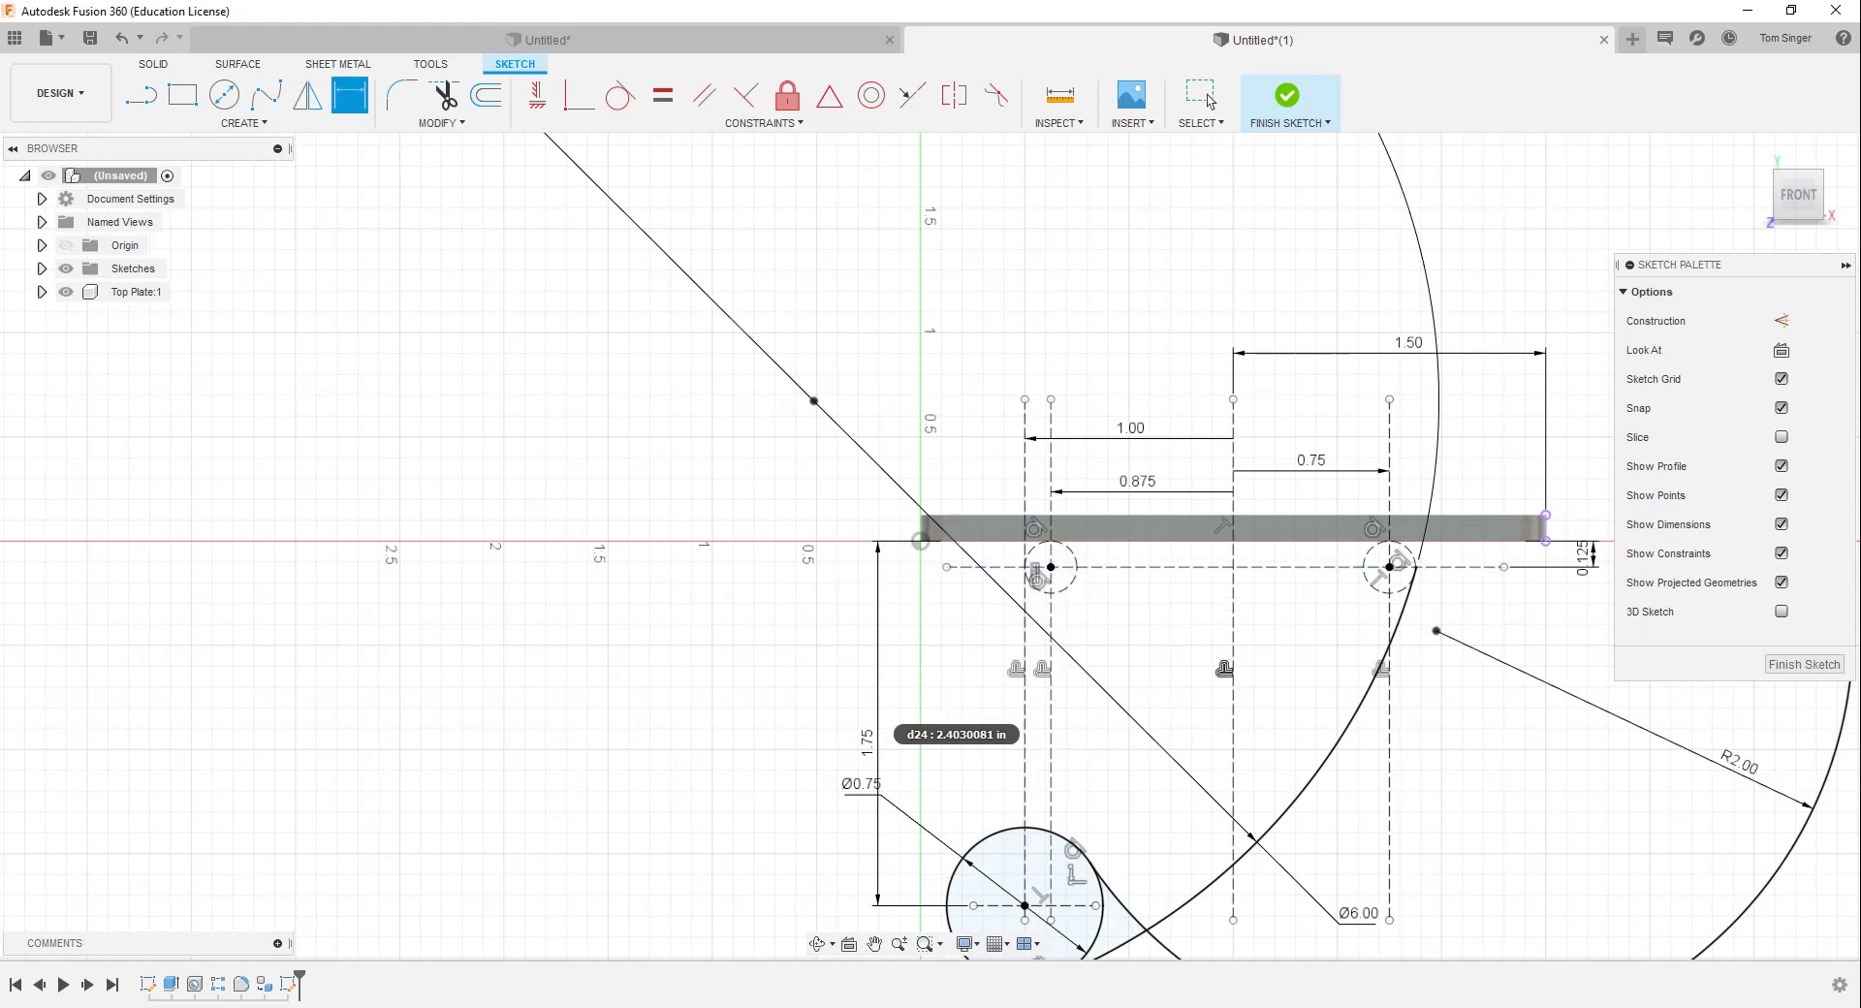
{"action": "scroll", "coordinate": [933, 575], "scroll_direction": "down", "scroll_amount": 5}
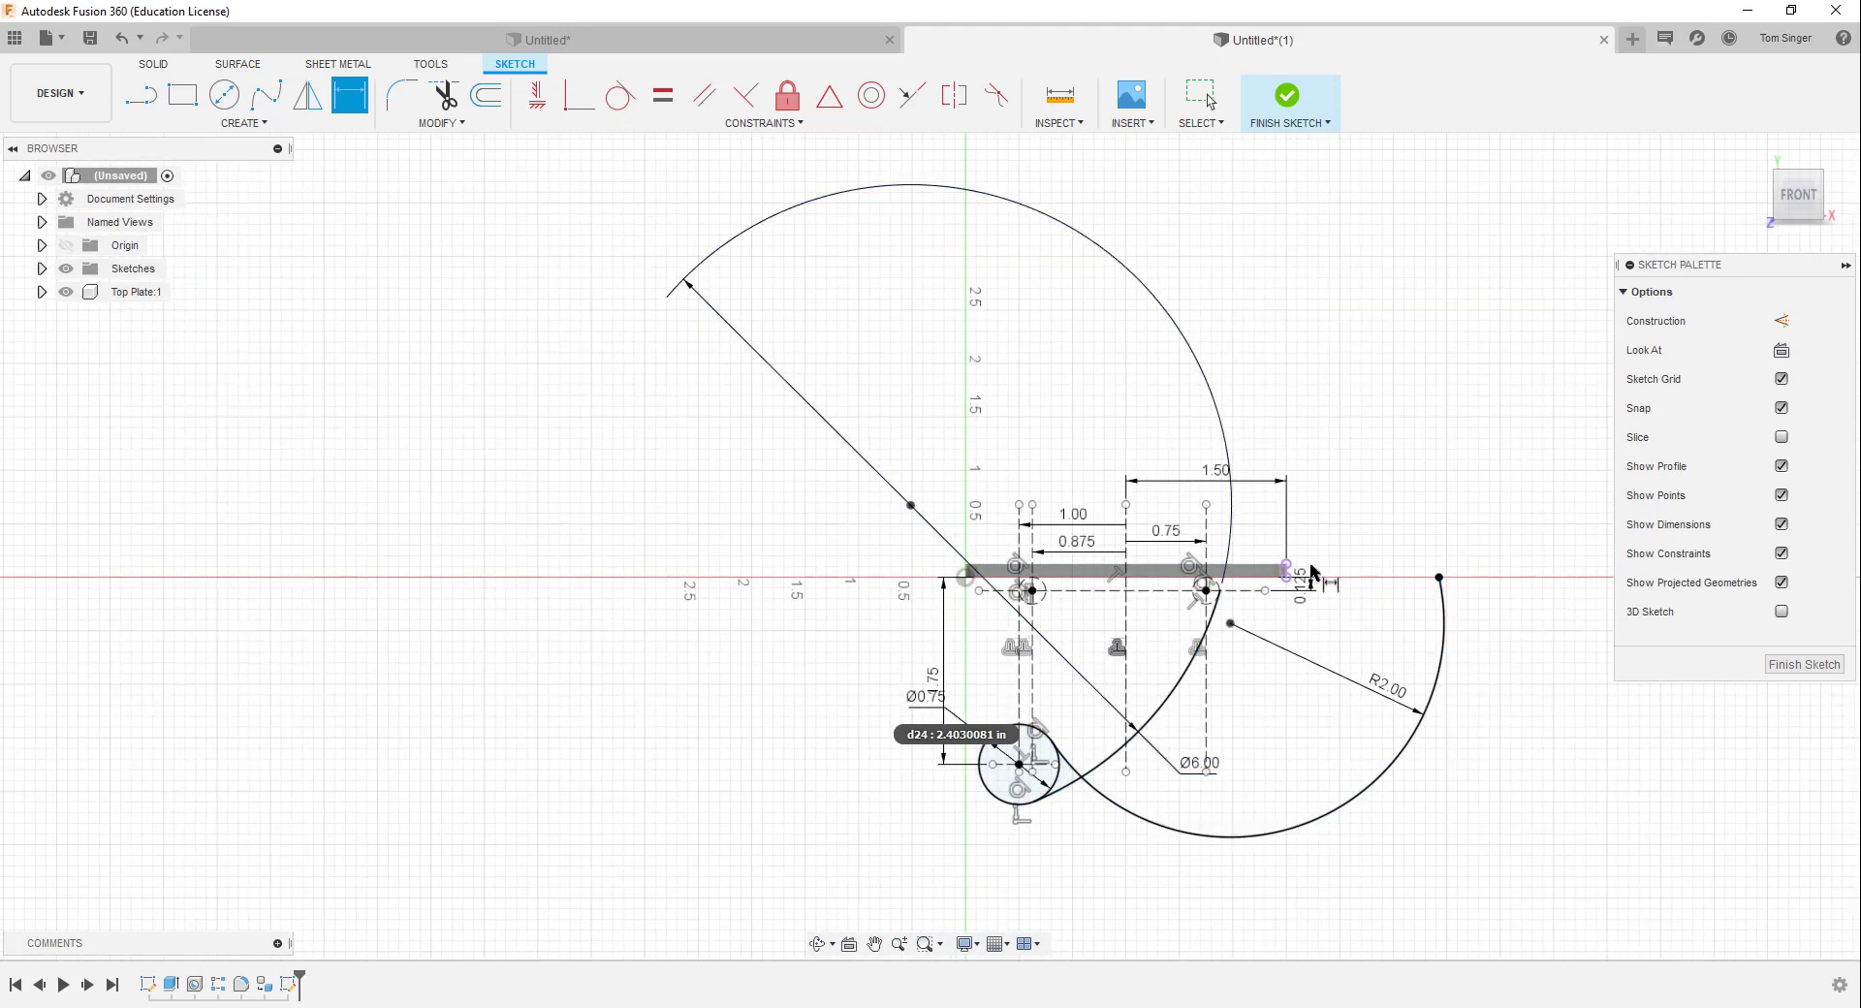
Undo the 2 in radius value on the trimmed arc
{"action": "key", "text": "Escape"}
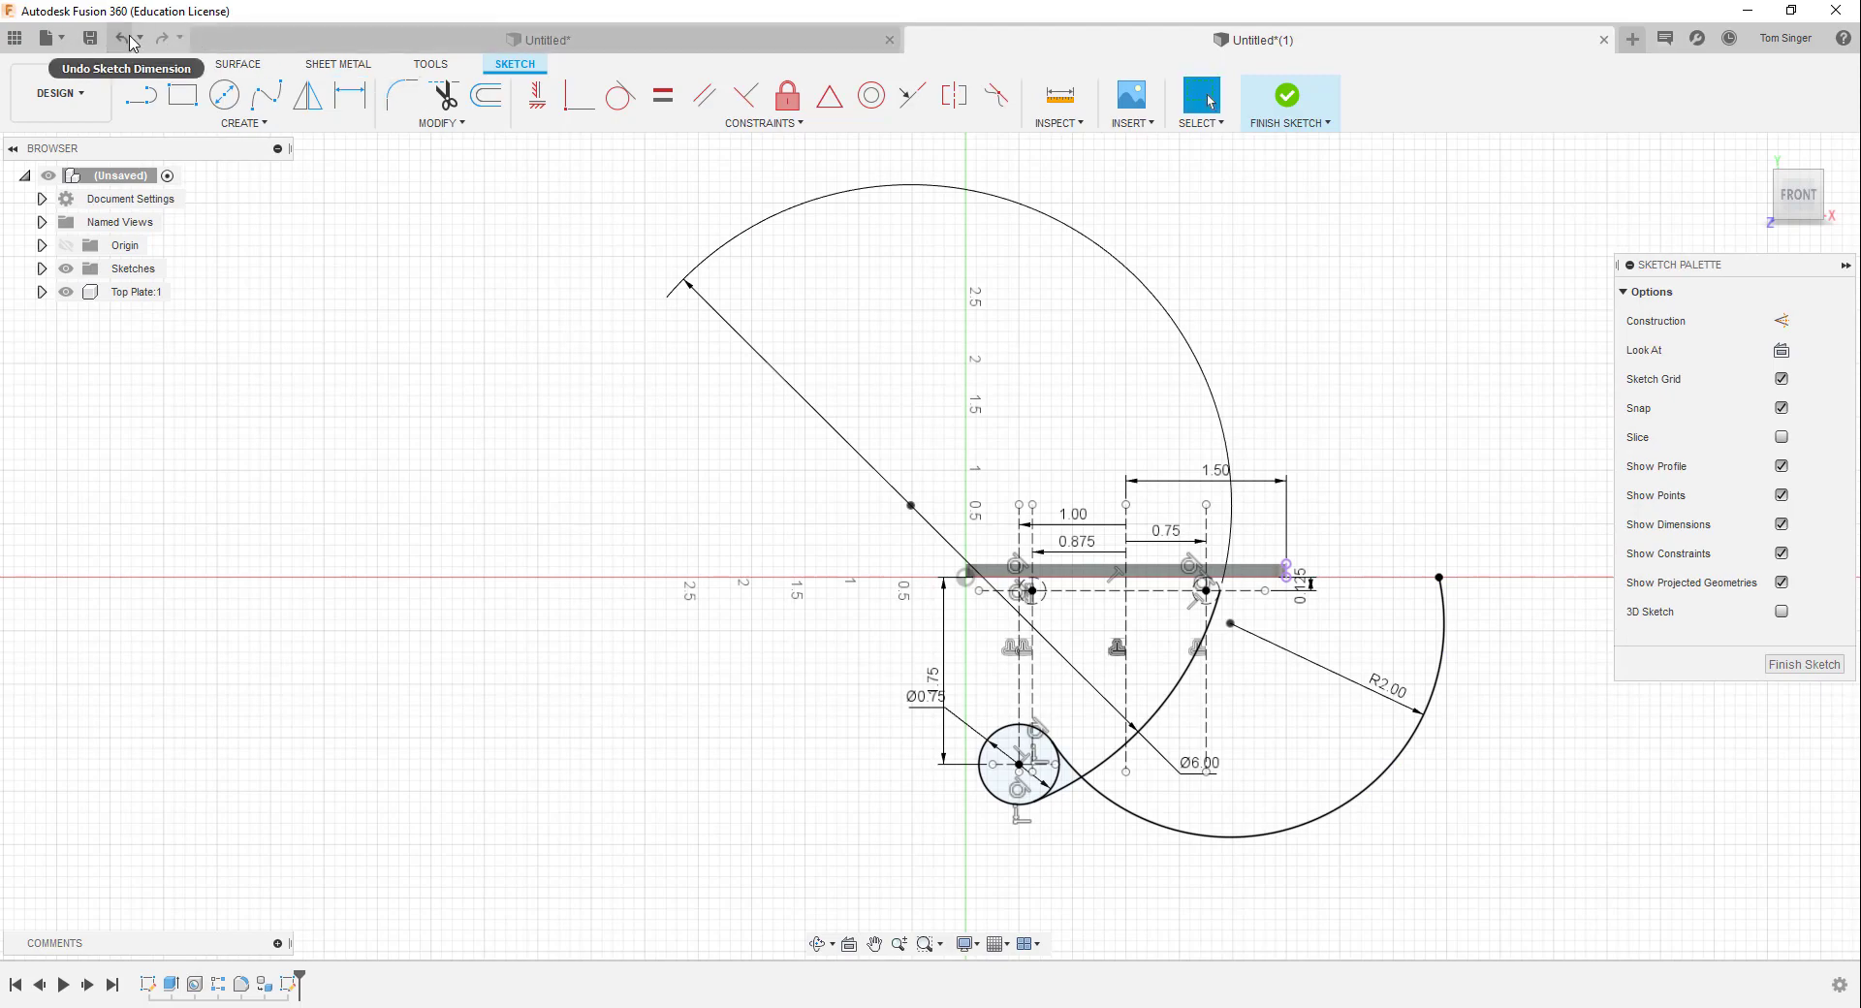
{"action": "left_click", "coordinate": [118, 43]}
{"action": "scroll", "coordinate": [1037, 698], "scroll_direction": "up", "scroll_amount": 5}
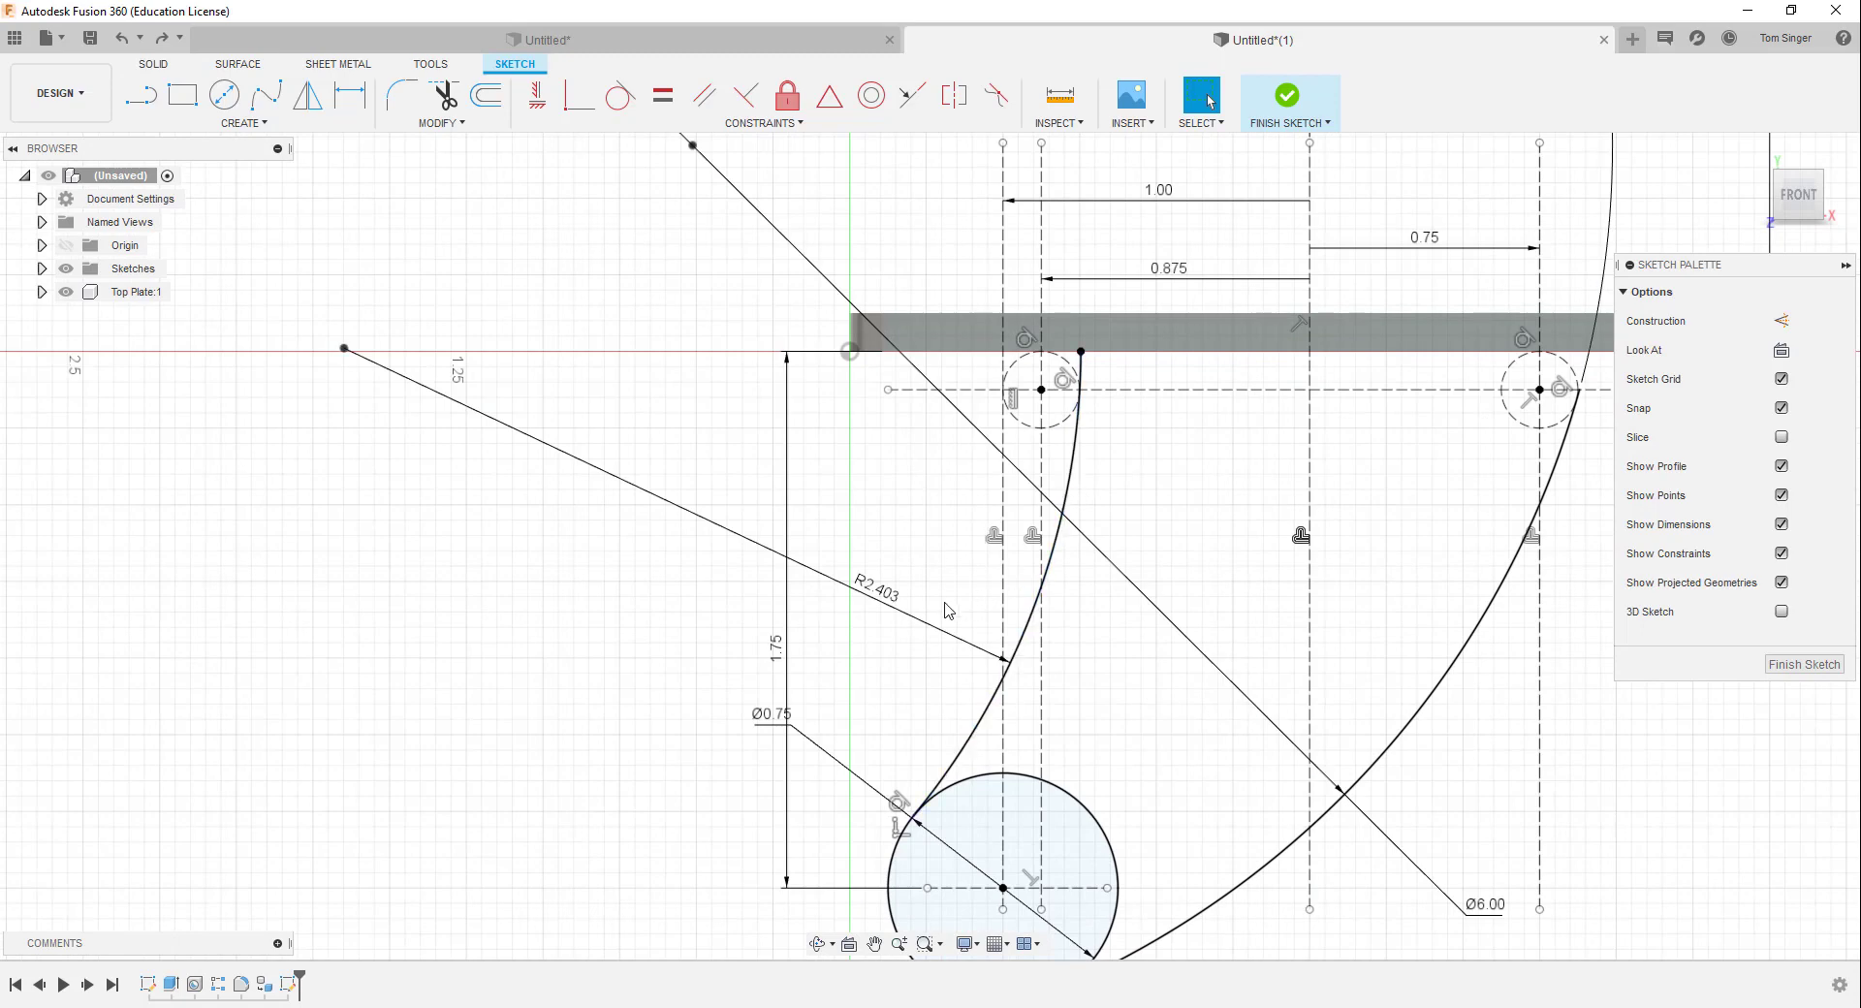
Trim the arc's upper end back to the dashed circle on the 0.875 in offset line and set its radius to 2 in
{"action": "left_click", "coordinate": [888, 600]}
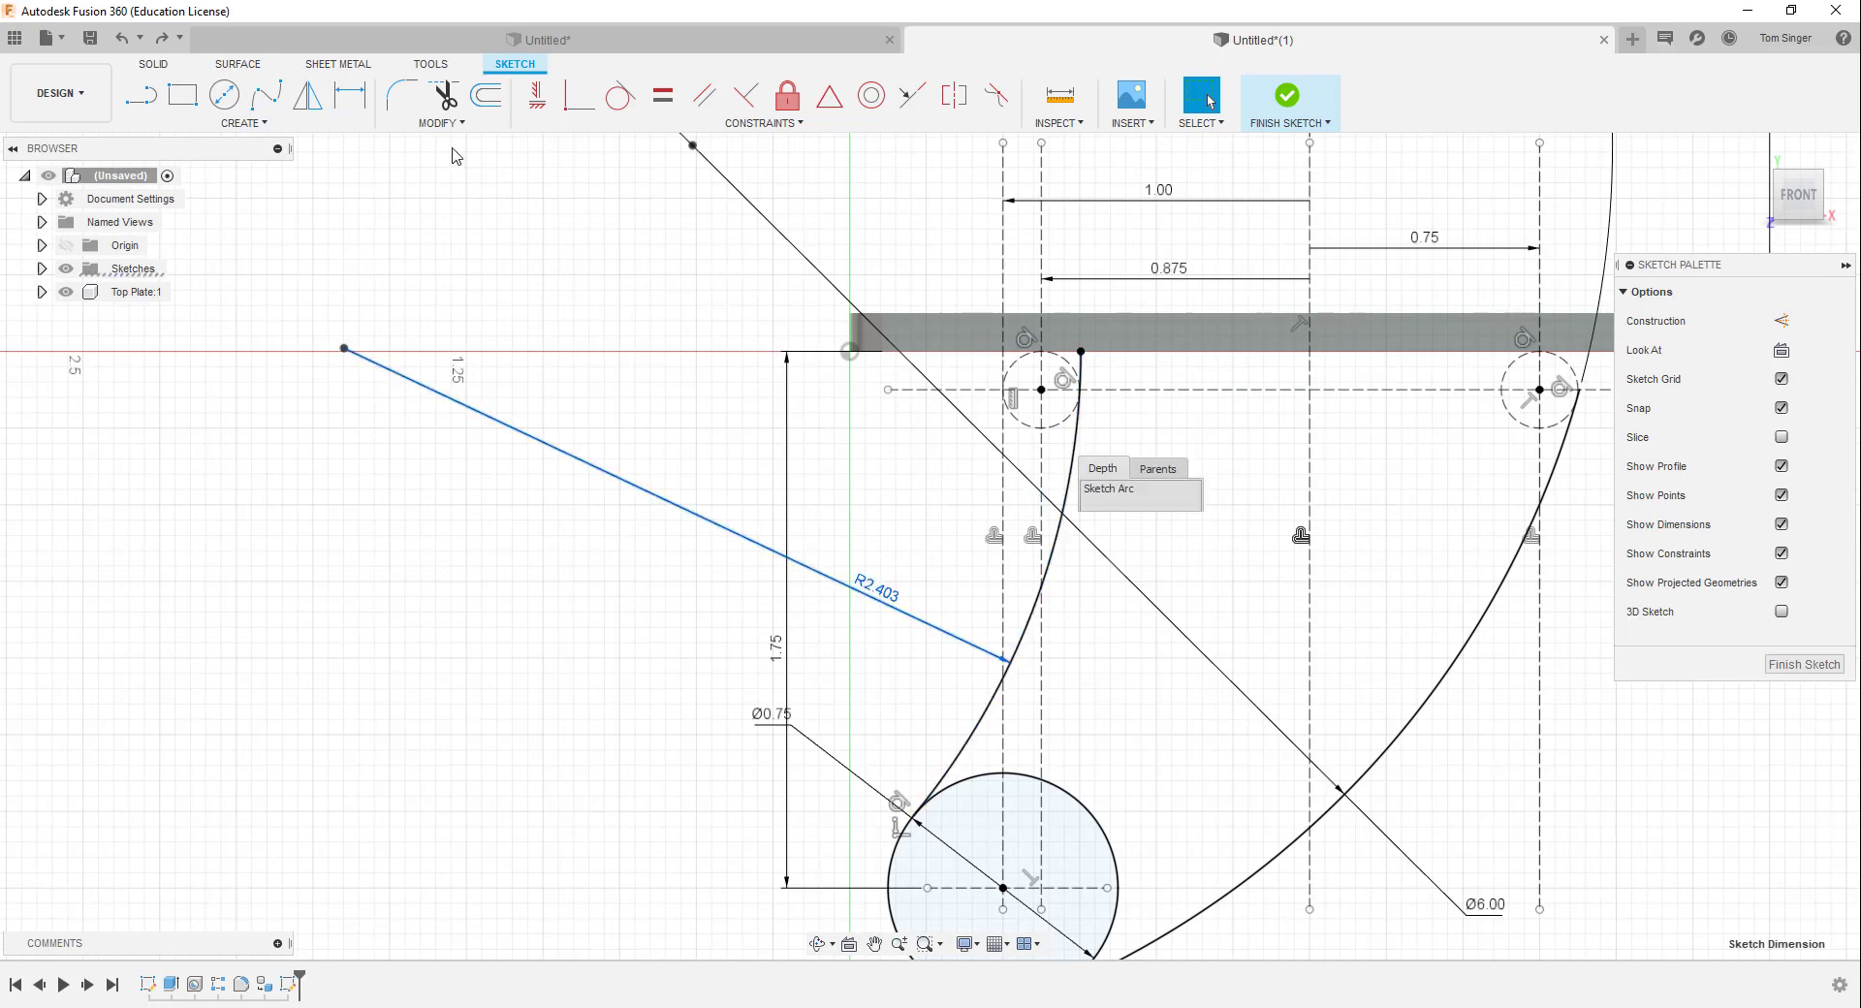
{"action": "left_click", "coordinate": [441, 101]}
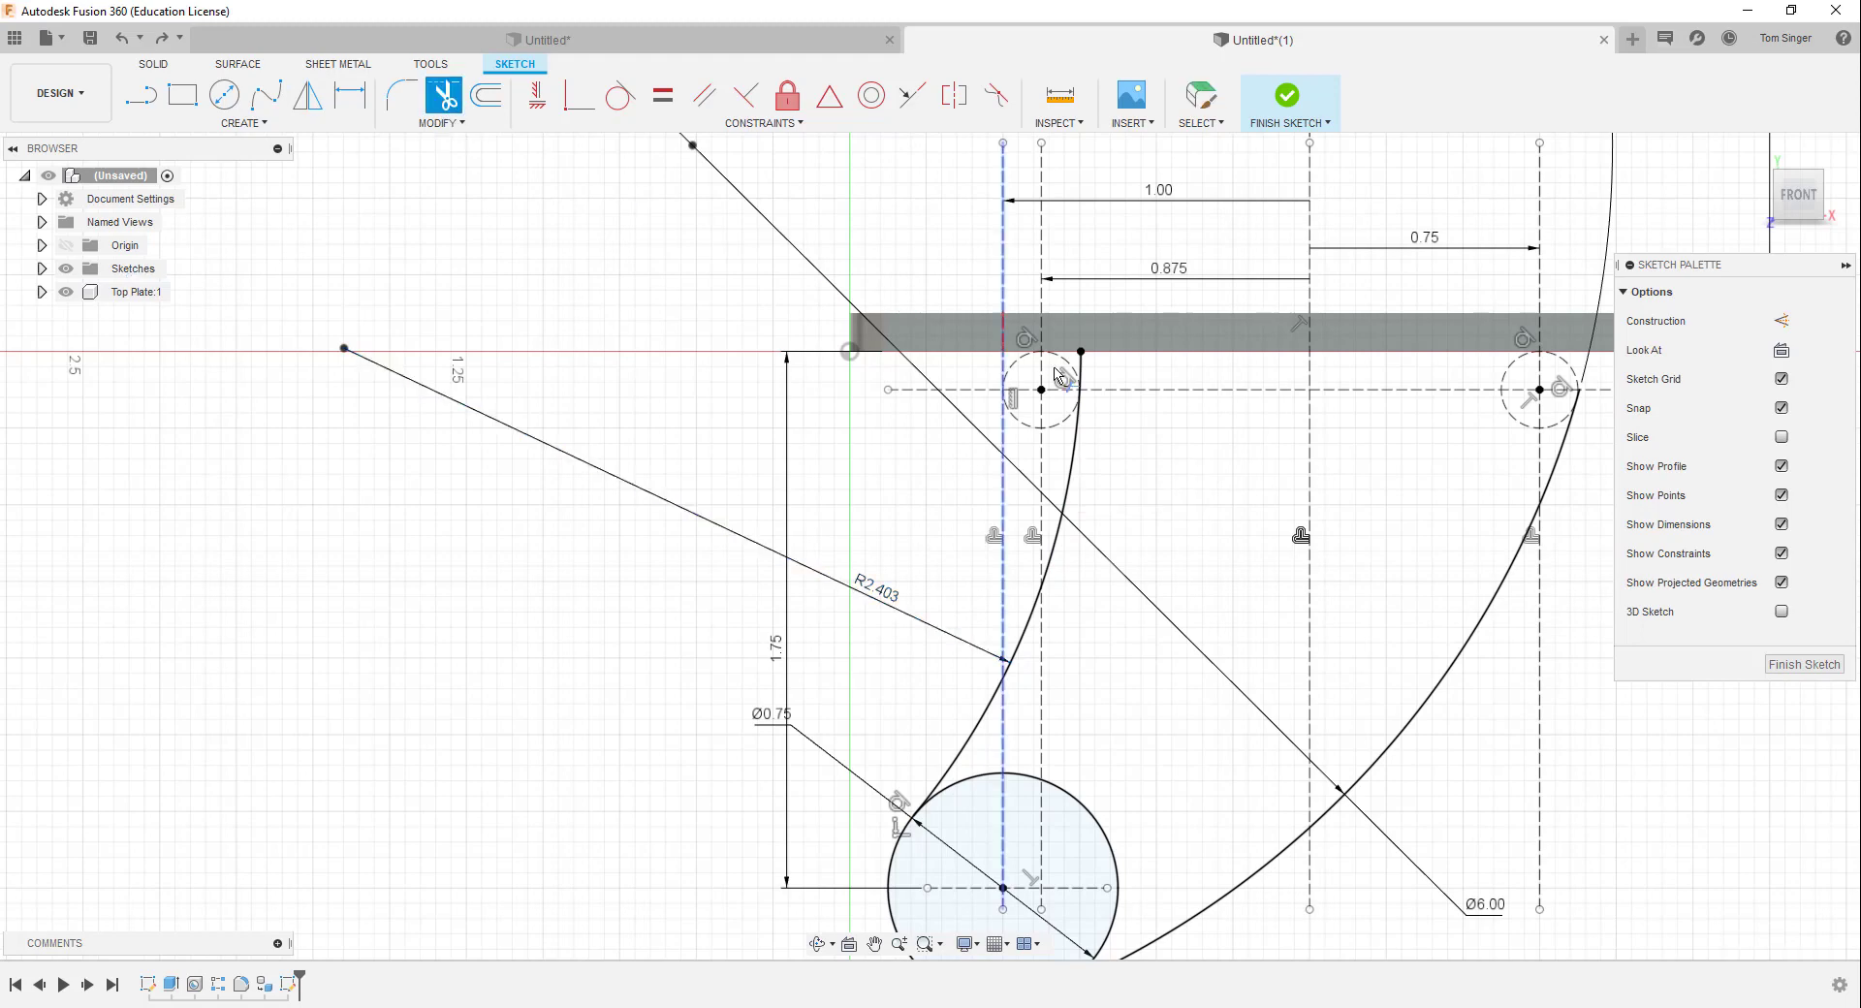
{"action": "left_click", "coordinate": [1084, 373]}
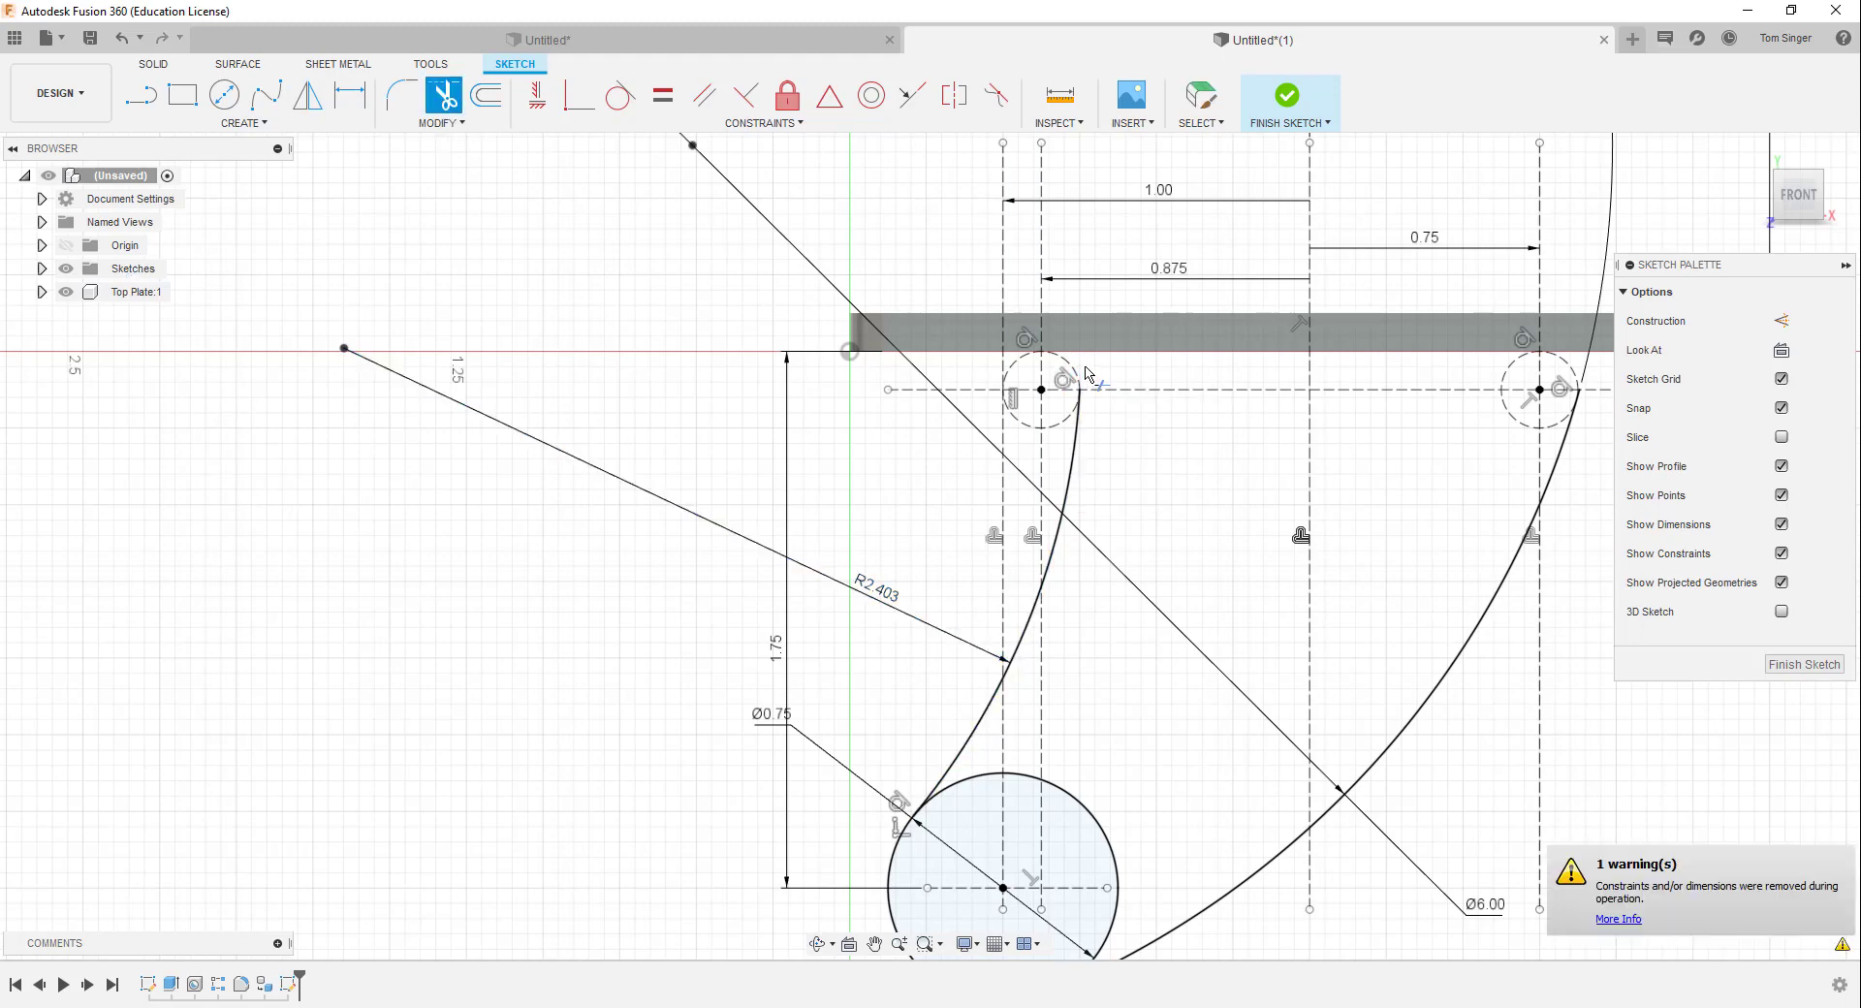
{"action": "right_click", "coordinate": [885, 591]}
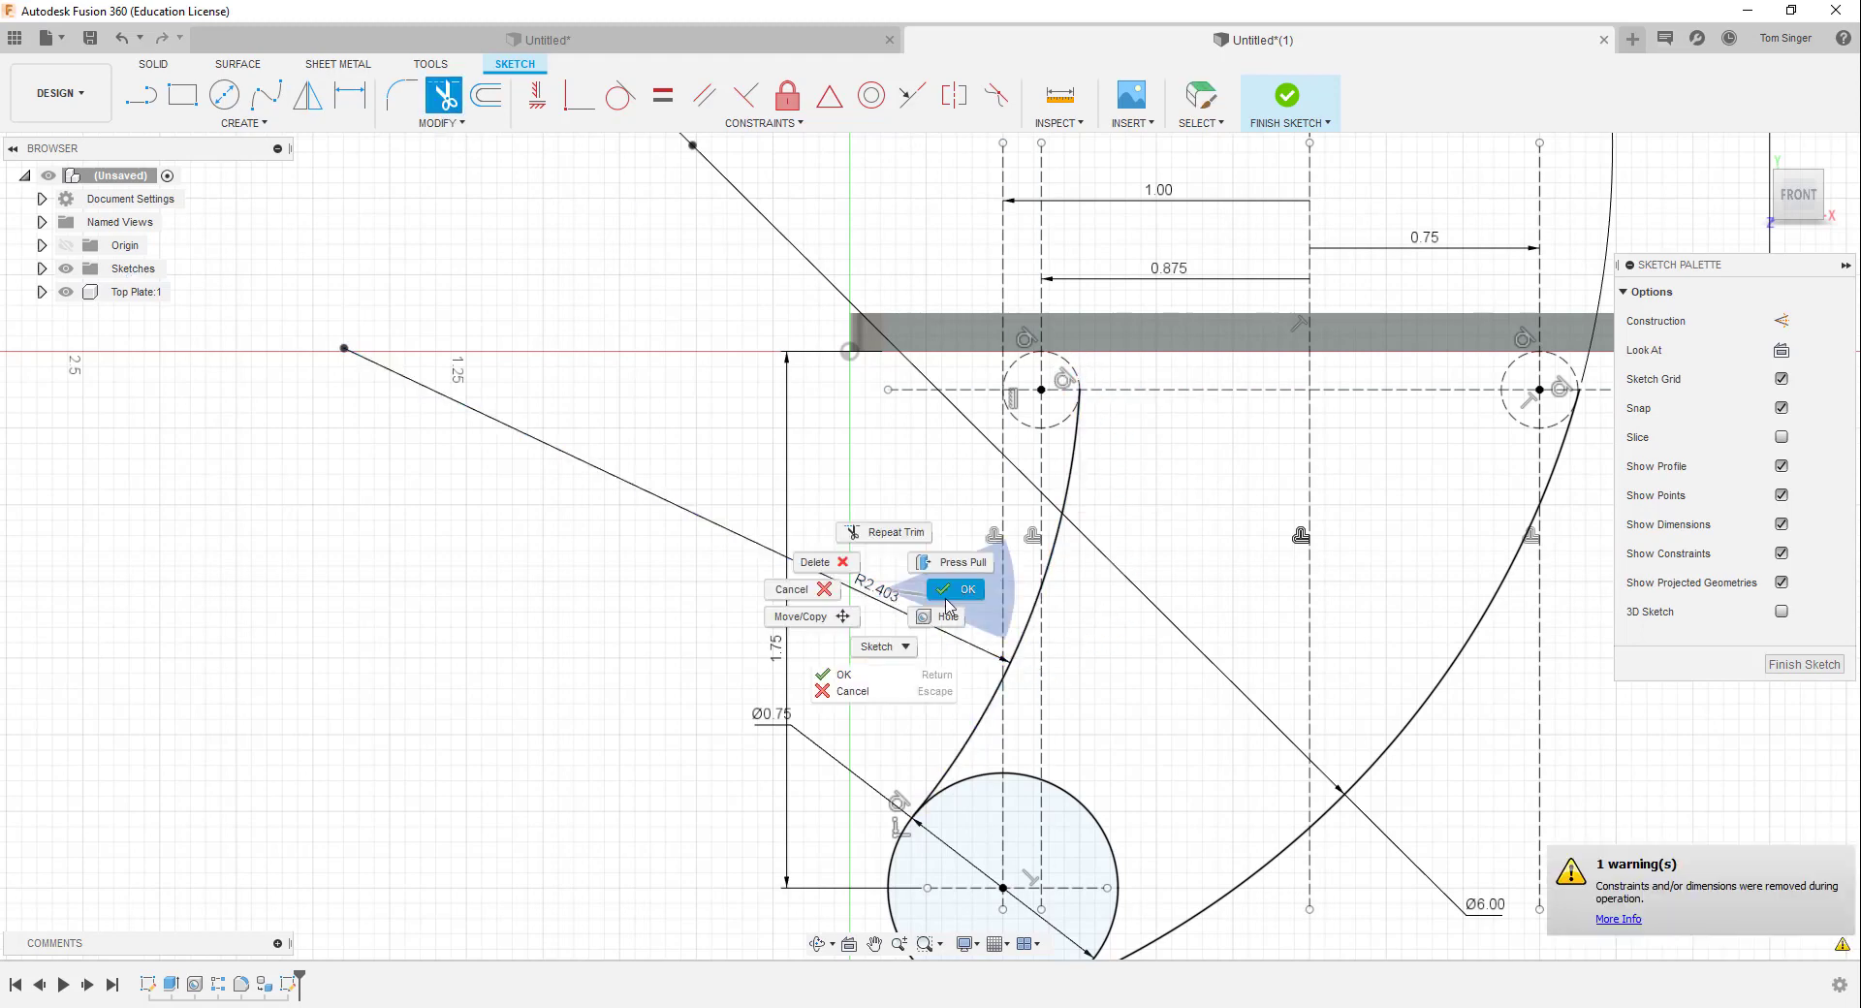
{"action": "left_click", "coordinate": [950, 596]}
{"action": "double_click", "coordinate": [892, 593]}
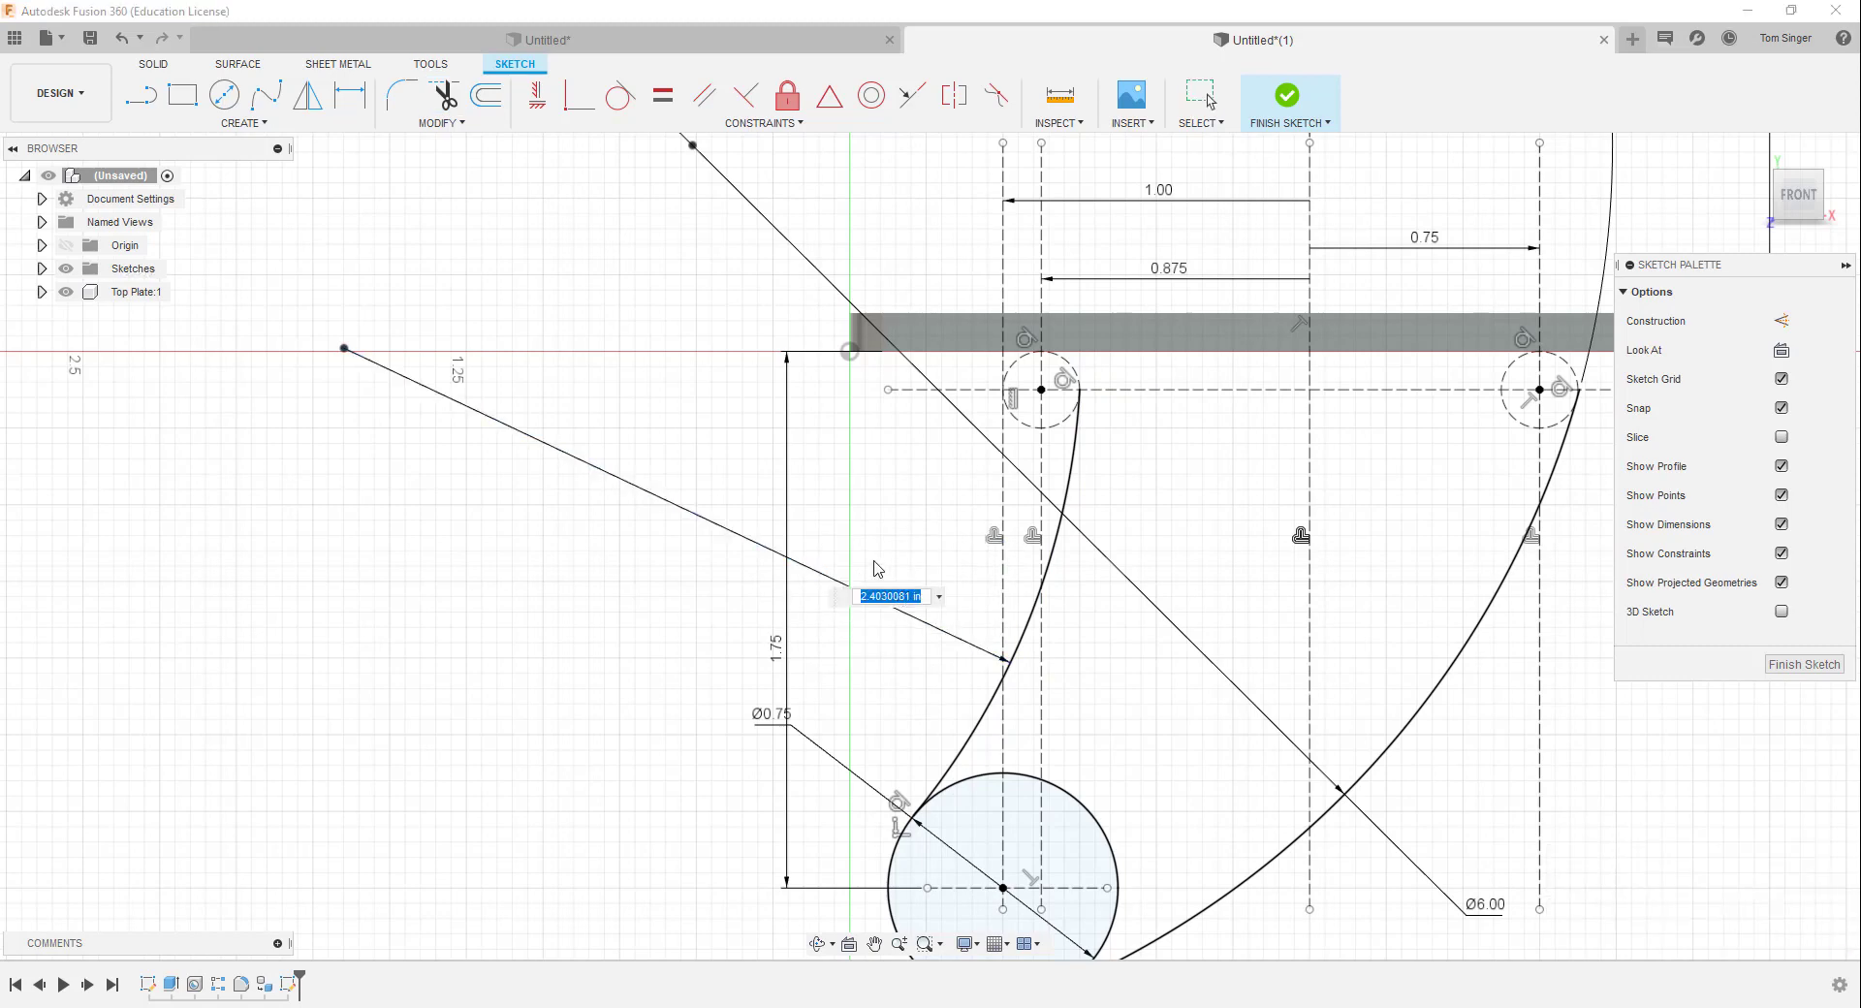
{"action": "type", "text": "2"}
Undo the trims, dimensions and tangent constraints back to before the second large circle was drawn
{"action": "left_click", "coordinate": [122, 38]}
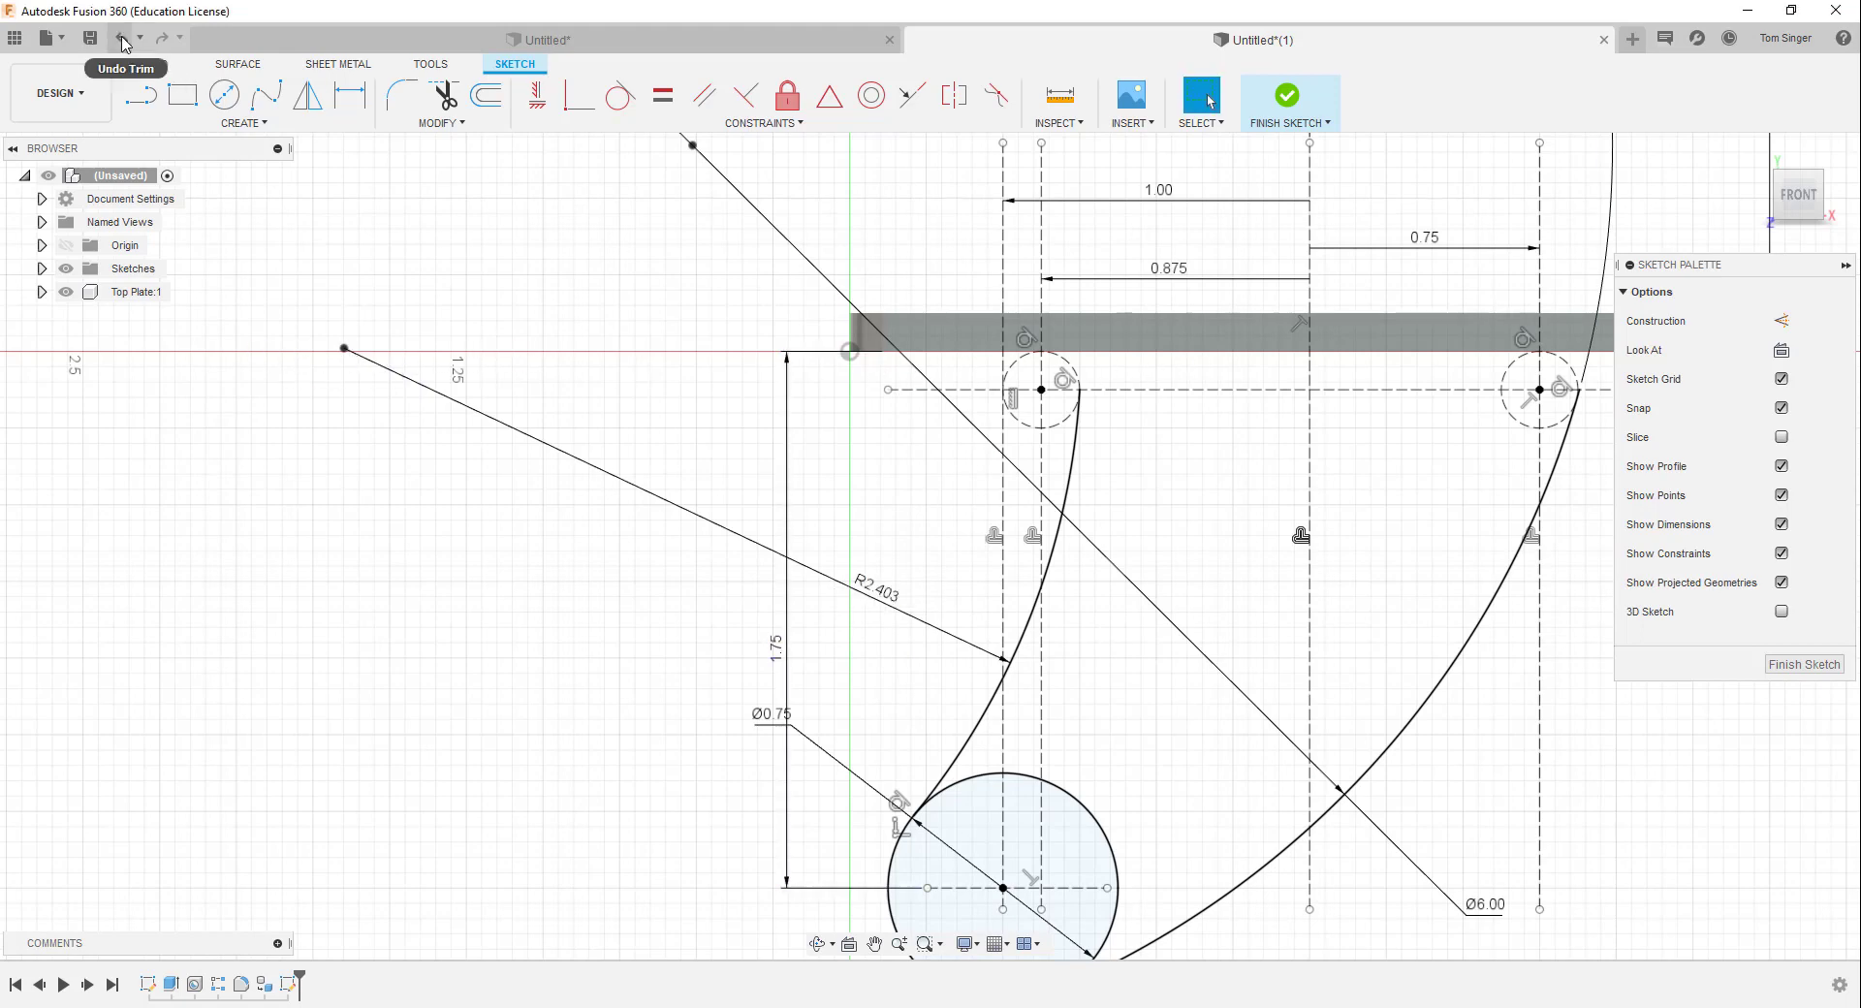
{"action": "left_click", "coordinate": [122, 39]}
{"action": "left_click", "coordinate": [123, 38]}
{"action": "left_click", "coordinate": [123, 39]}
{"action": "left_click", "coordinate": [122, 39]}
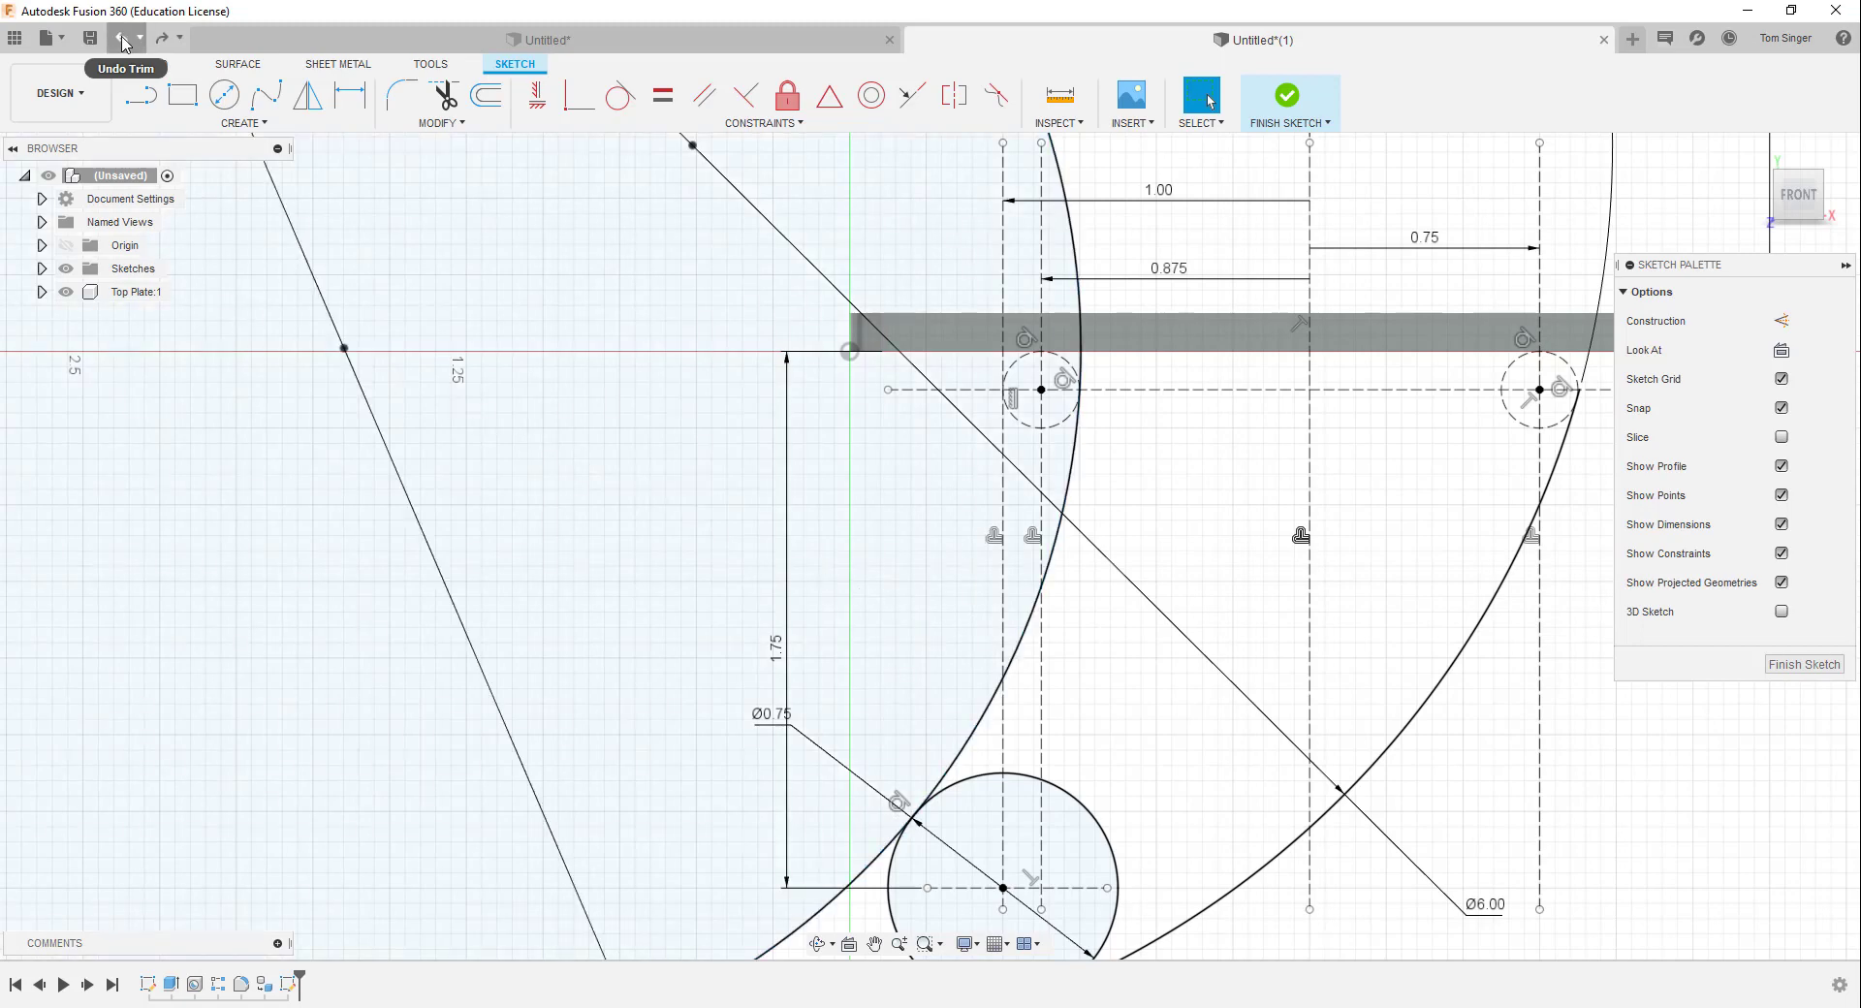
{"action": "left_click", "coordinate": [122, 39]}
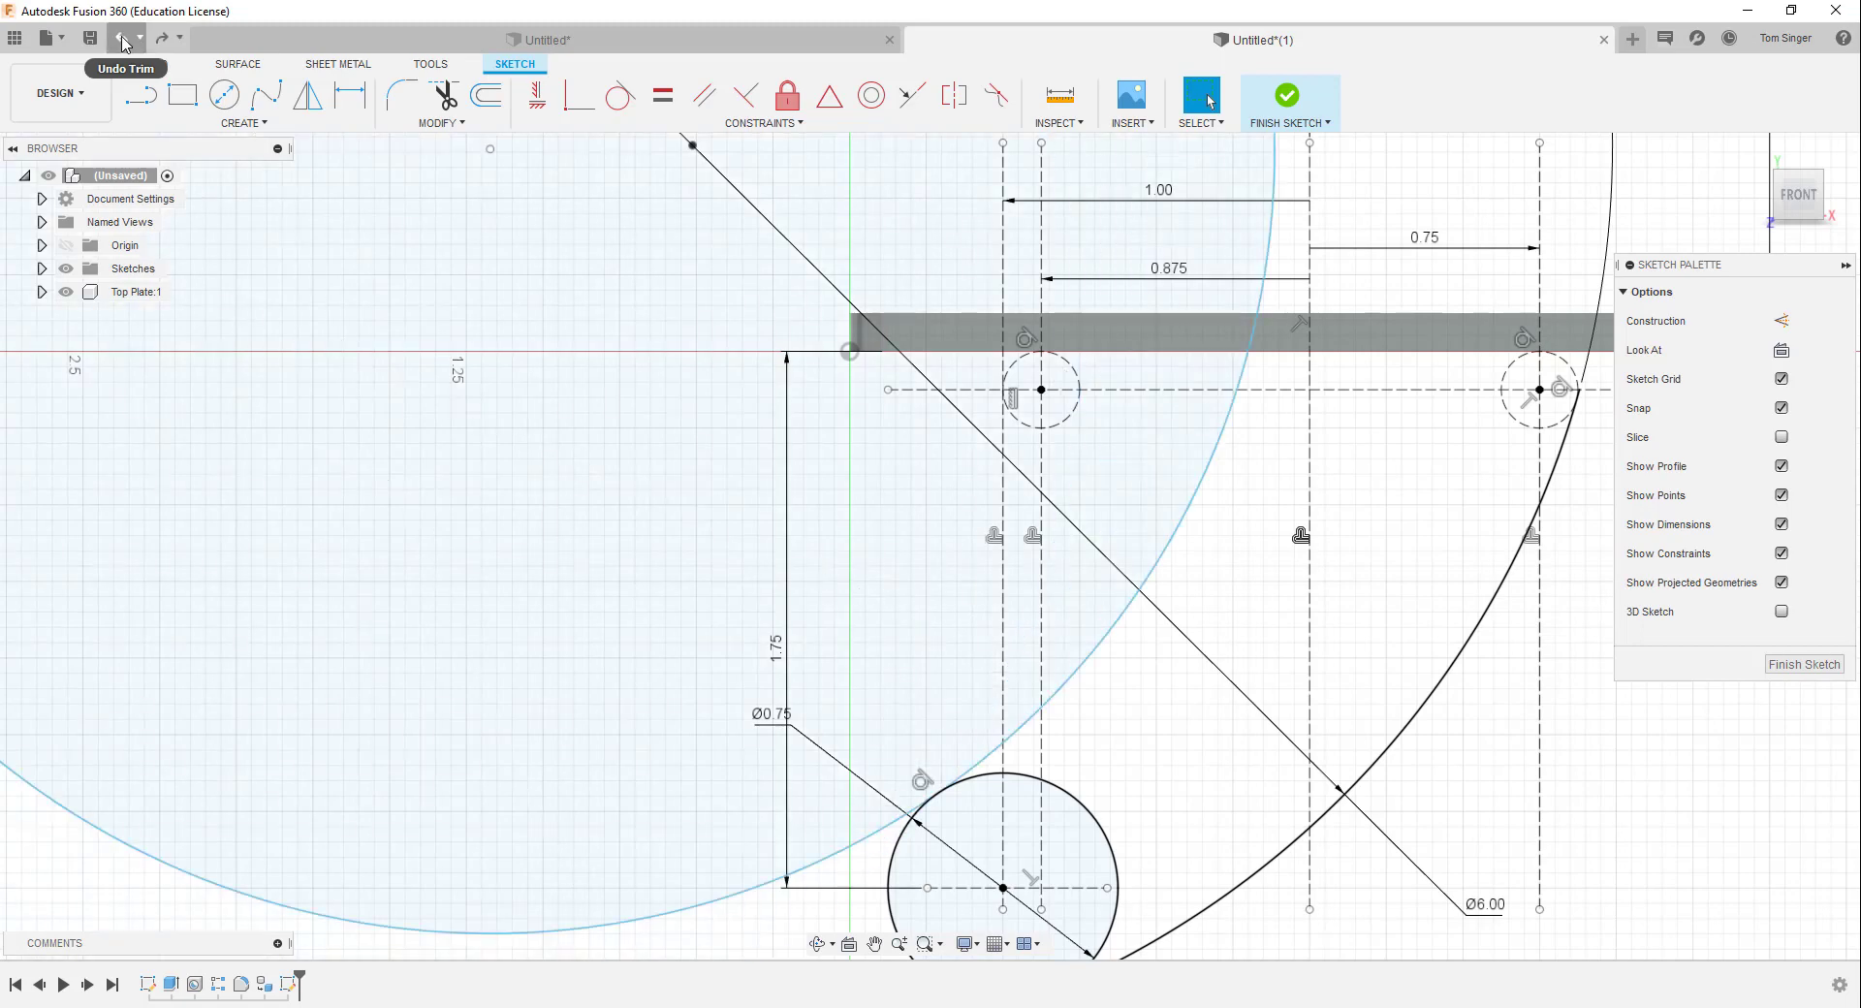
{"action": "left_click", "coordinate": [123, 39]}
{"action": "left_click", "coordinate": [122, 39]}
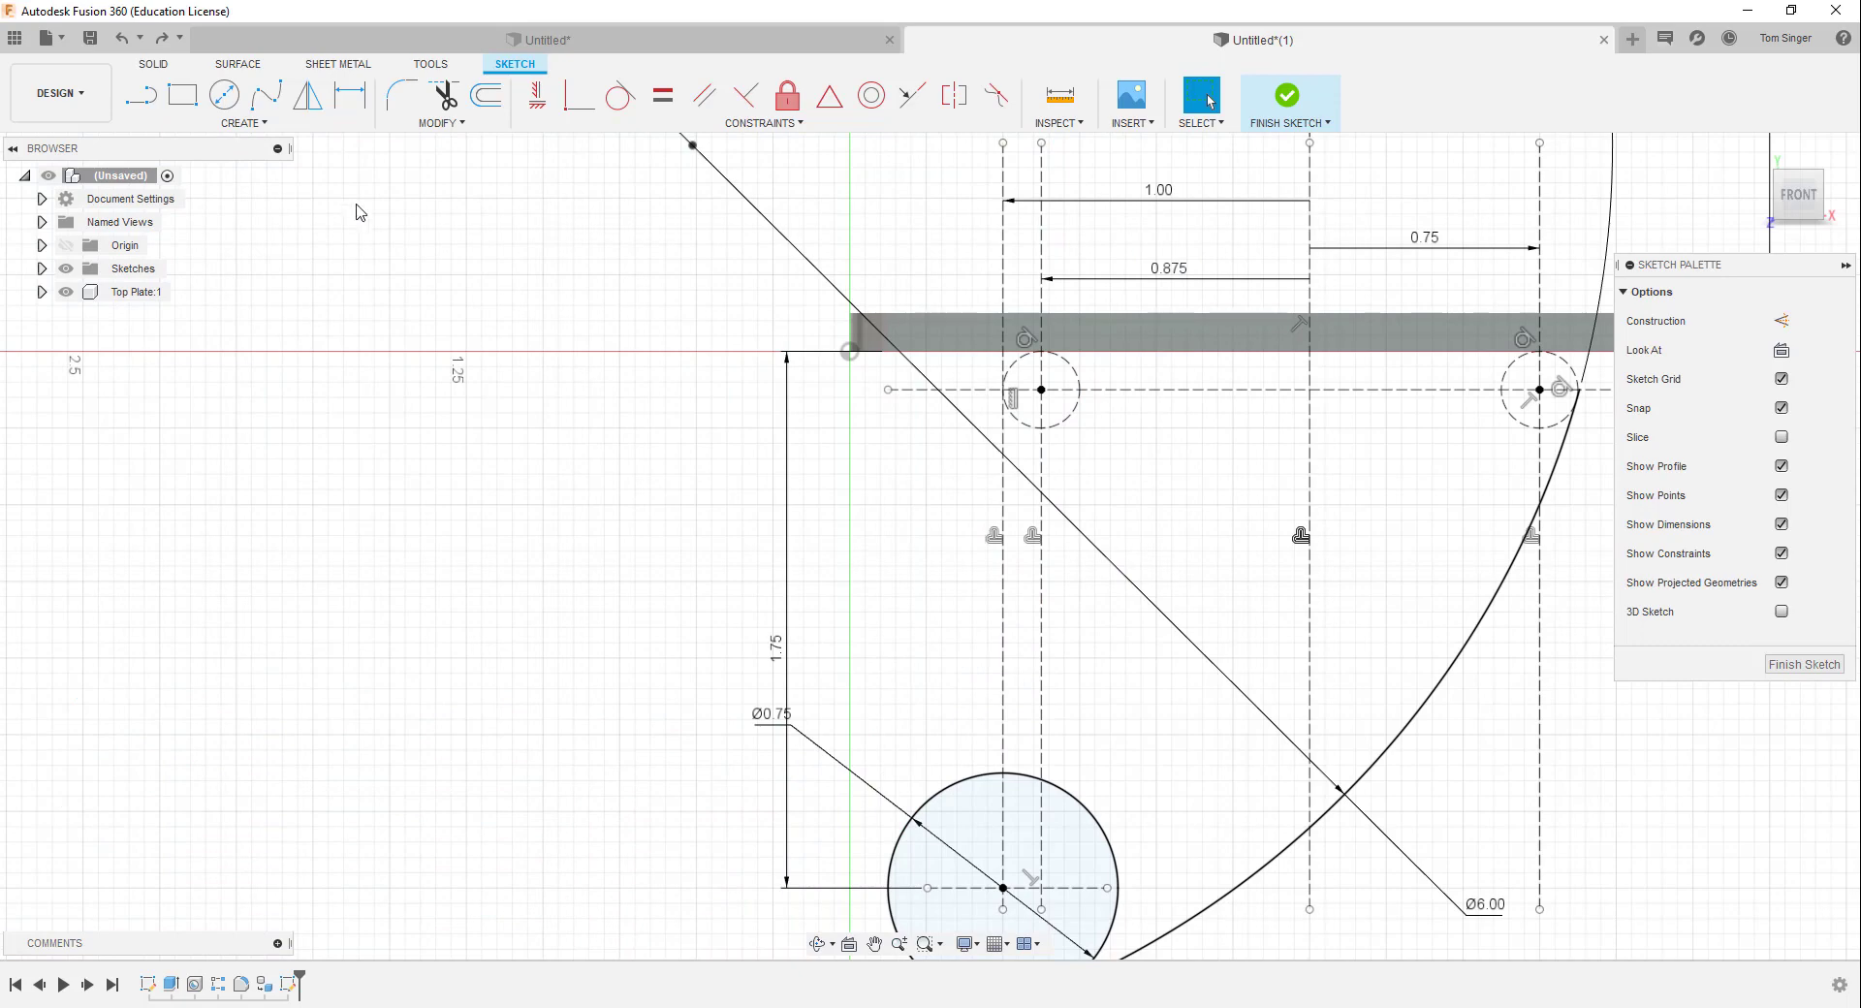
Draw a centre-diameter circle 4.0 in across, centred about 1.25 in left of and 0.2 in above the sketch origin
{"action": "left_click", "coordinate": [225, 94]}
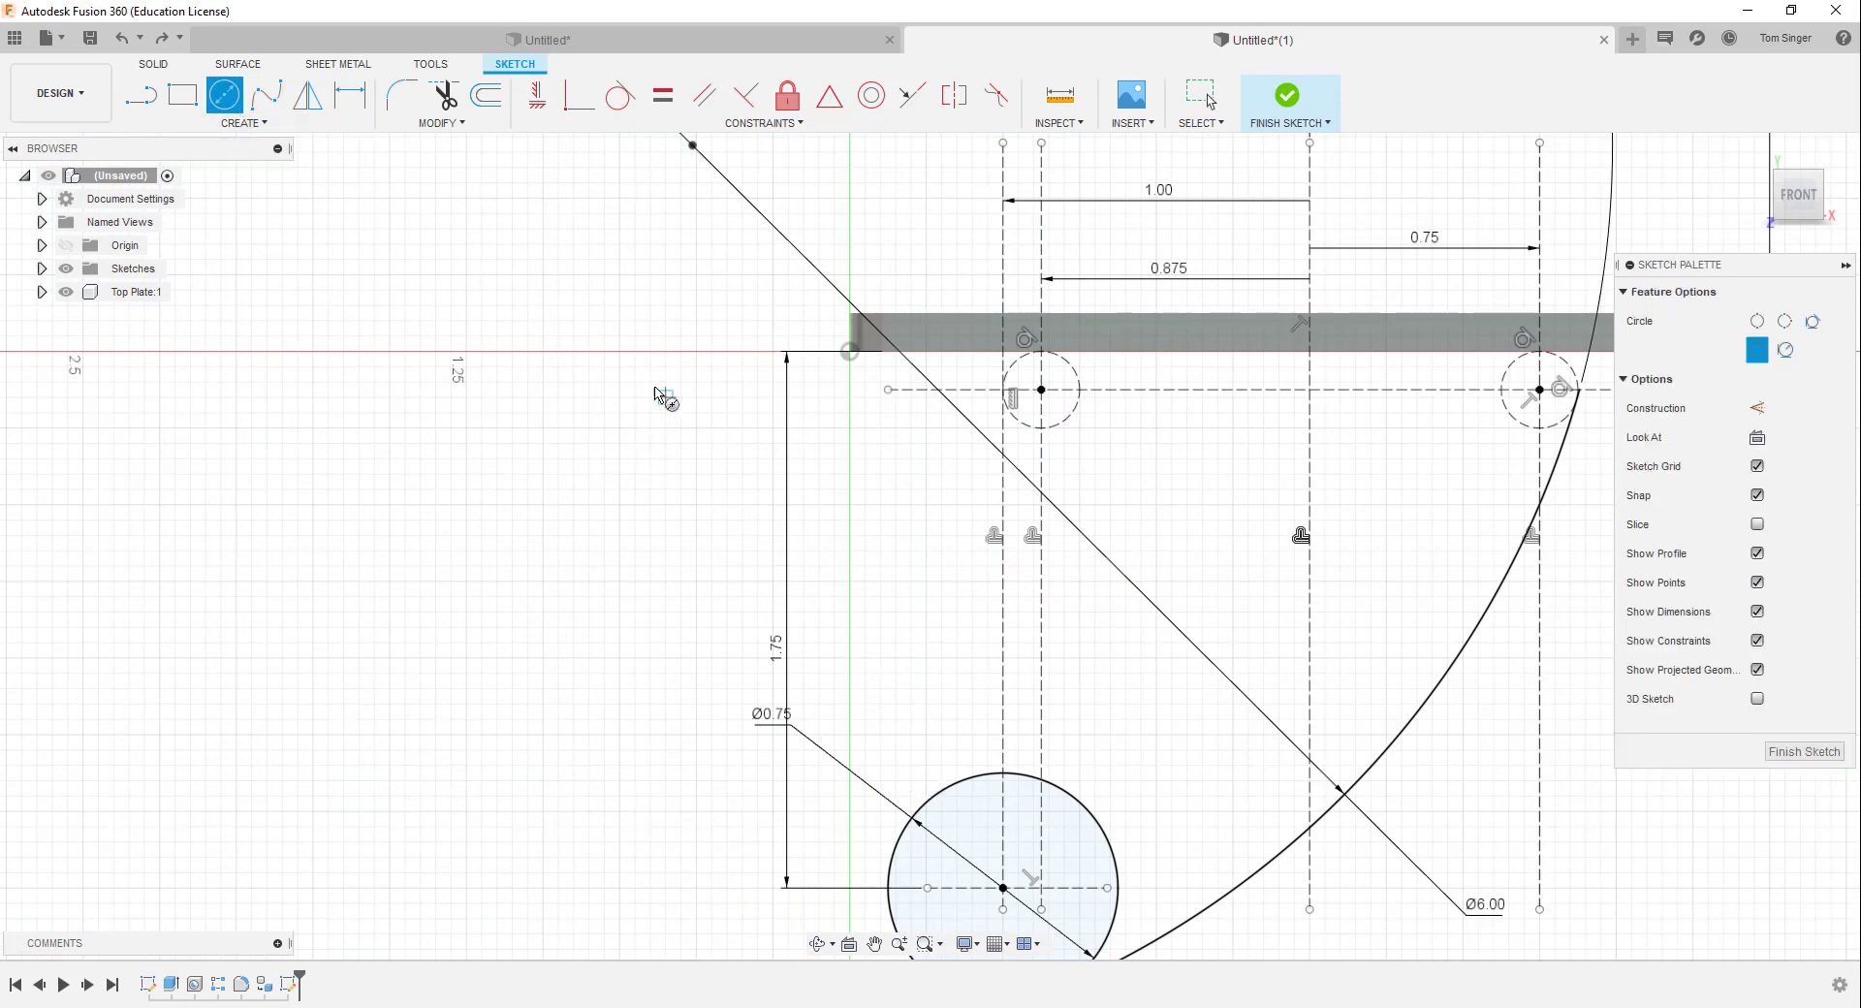
{"action": "left_click", "coordinate": [466, 289]}
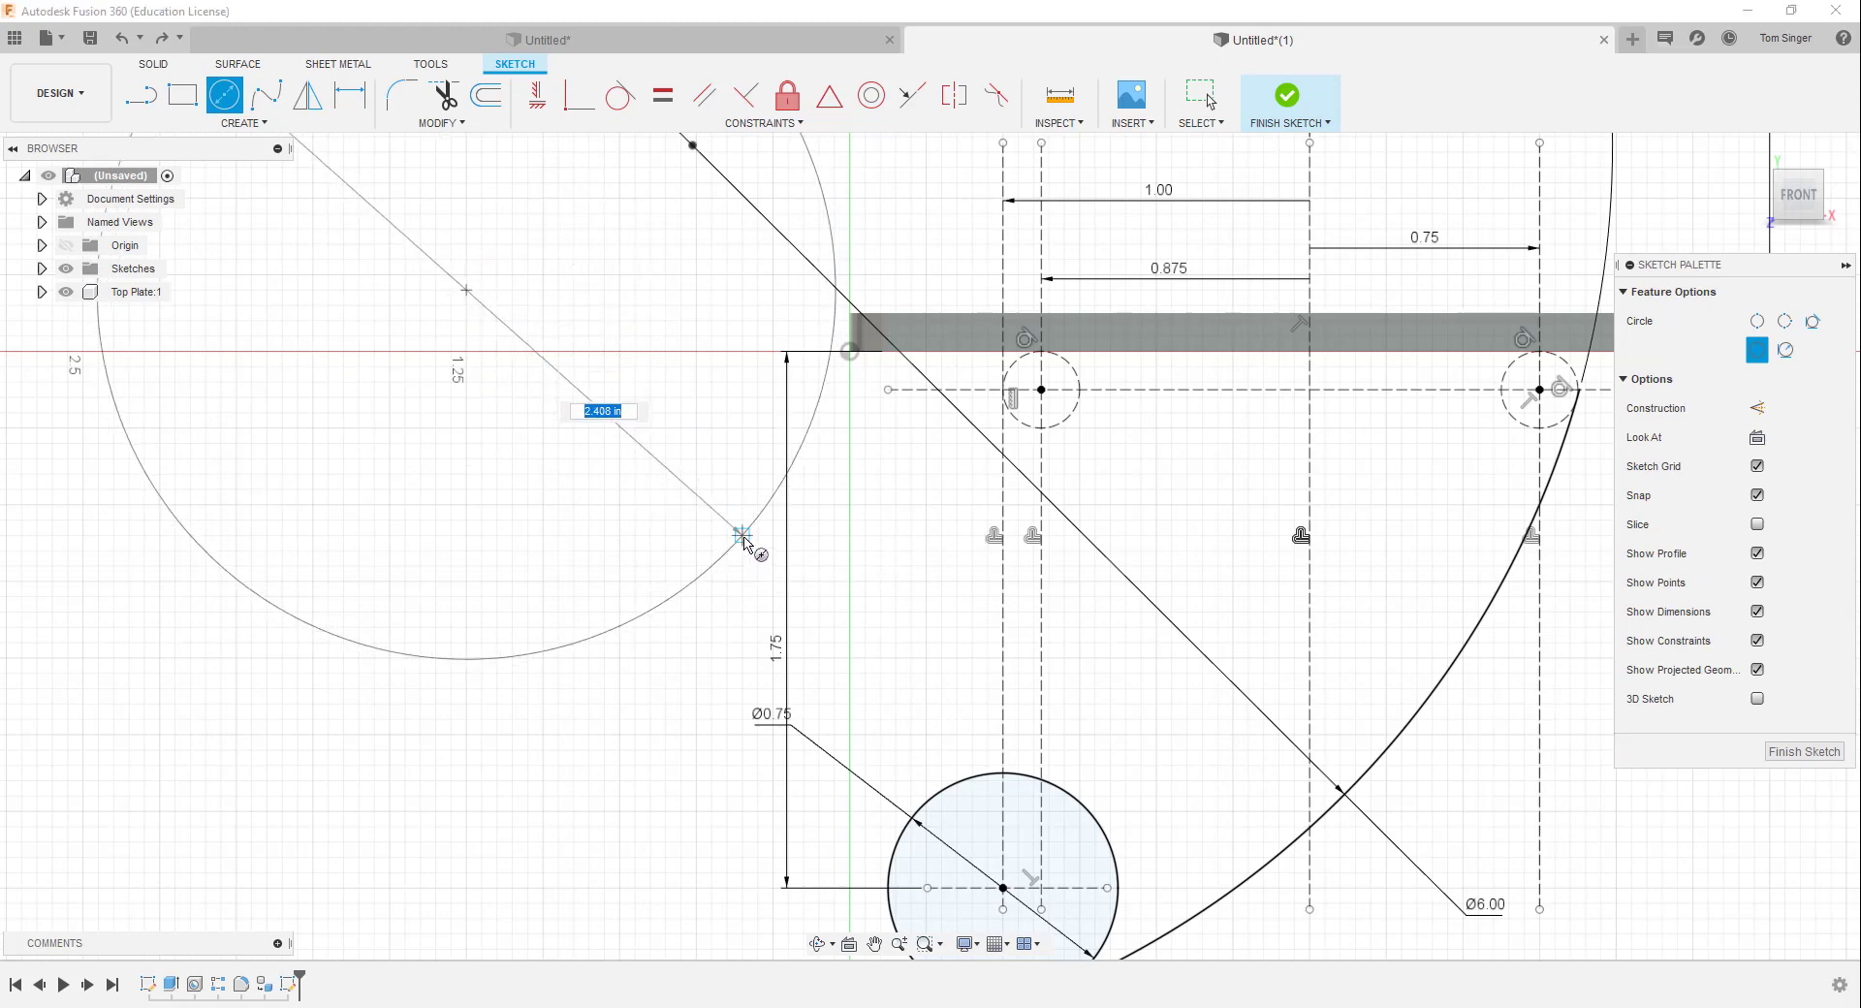
{"action": "type", "text": "4.0"}
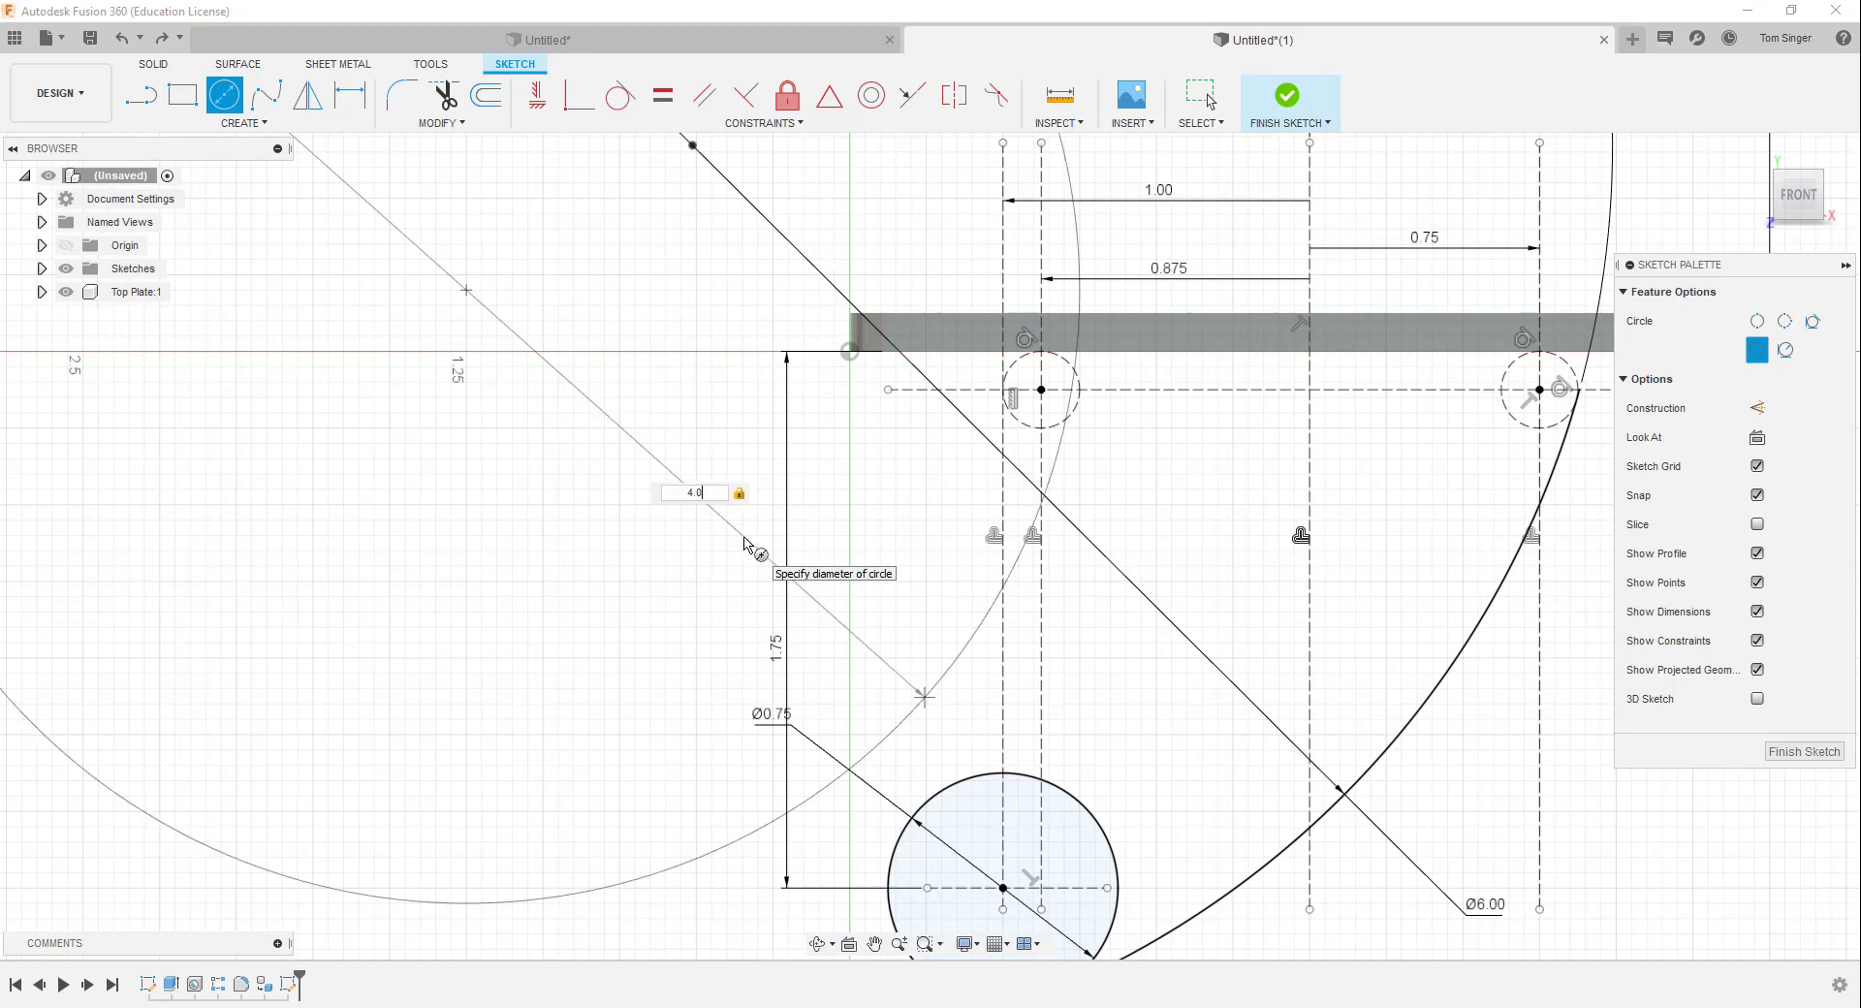
{"action": "key", "text": "Return"}
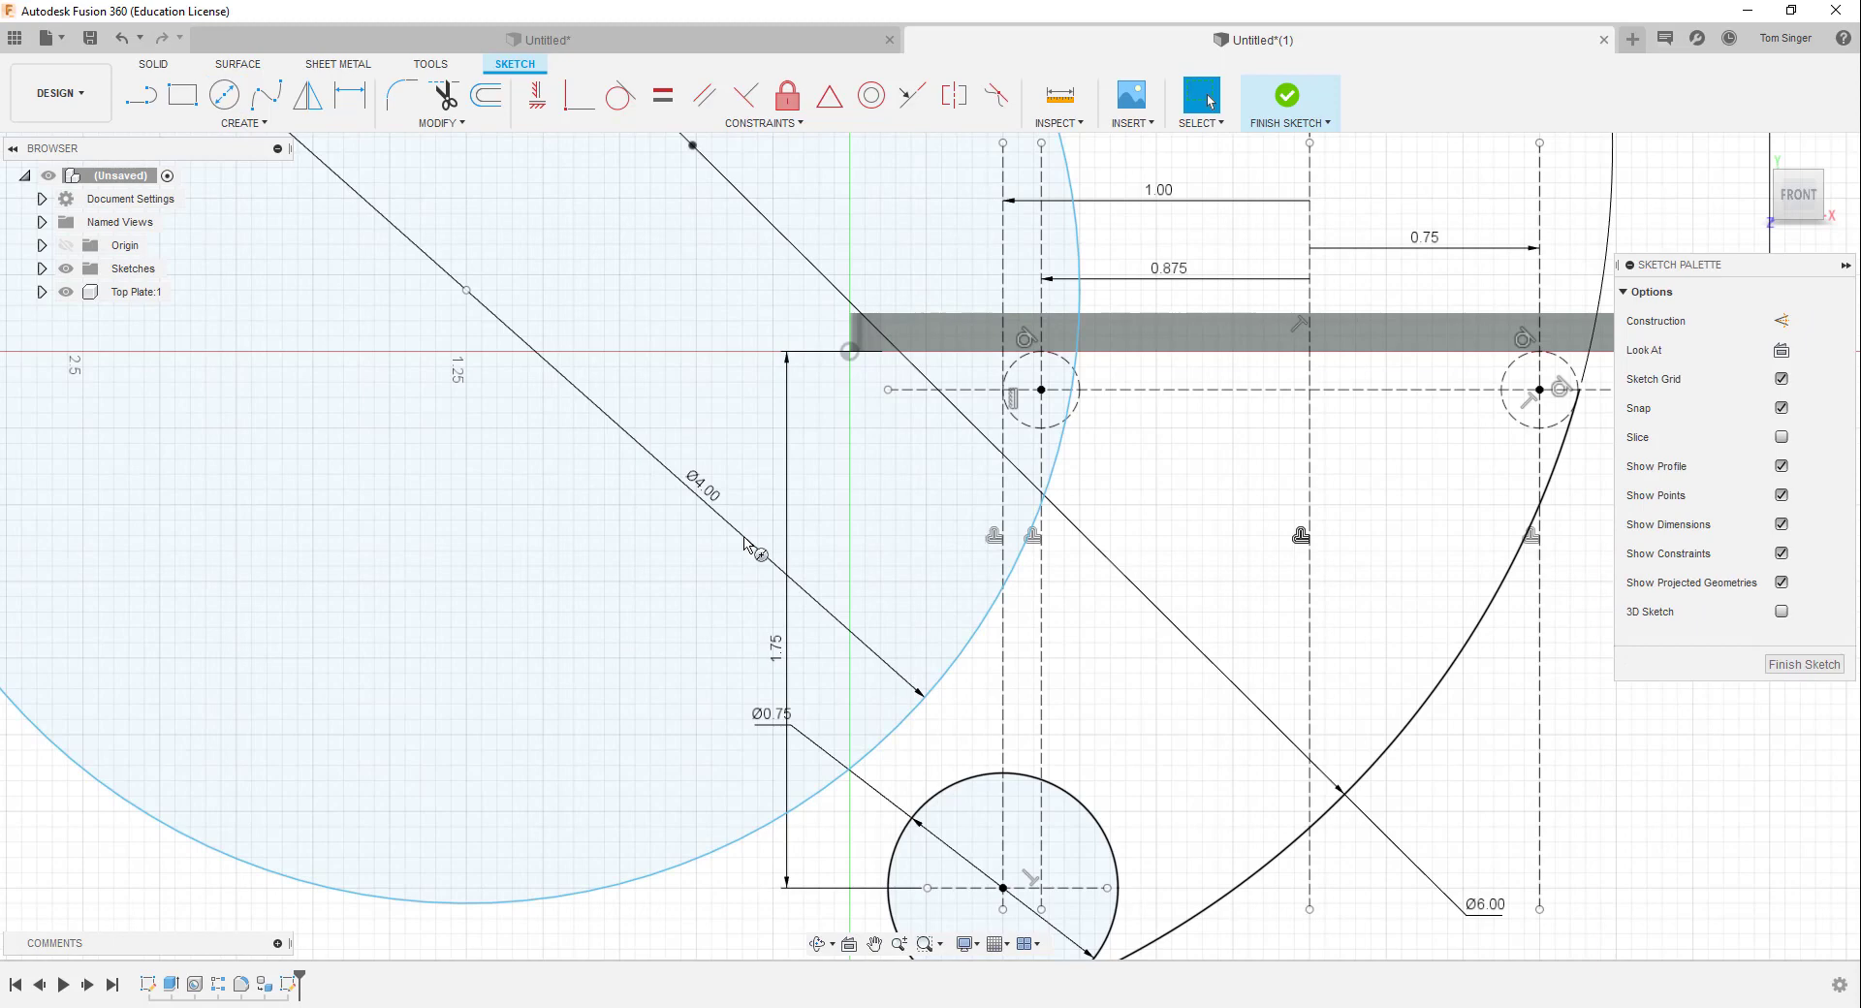
Move the 4.00 in circle's centre to about 1.20 in left of and 0.10 in below the sketch origin
{"action": "scroll", "coordinate": [493, 222], "scroll_direction": "down", "scroll_amount": 5}
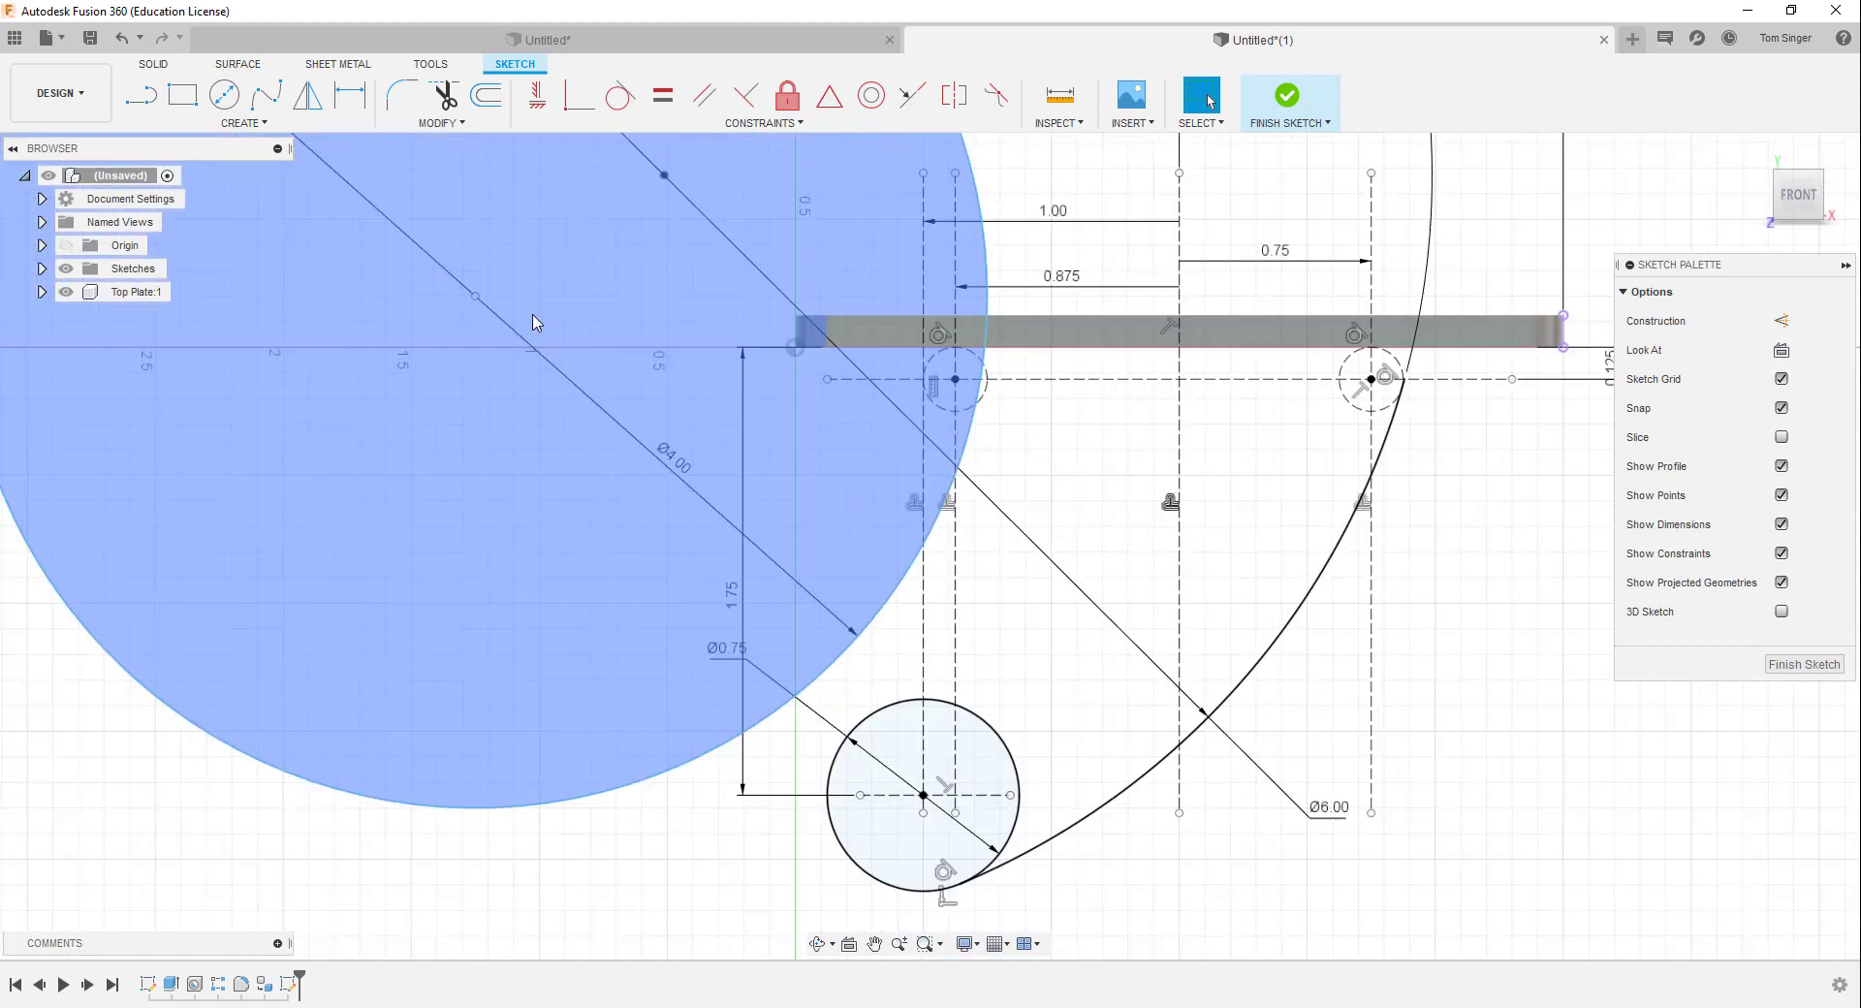
{"action": "left_click_drag", "start_coordinate": [487, 306], "coordinate": [538, 338]}
{"action": "left_click_drag", "start_coordinate": [527, 327], "coordinate": [496, 362]}
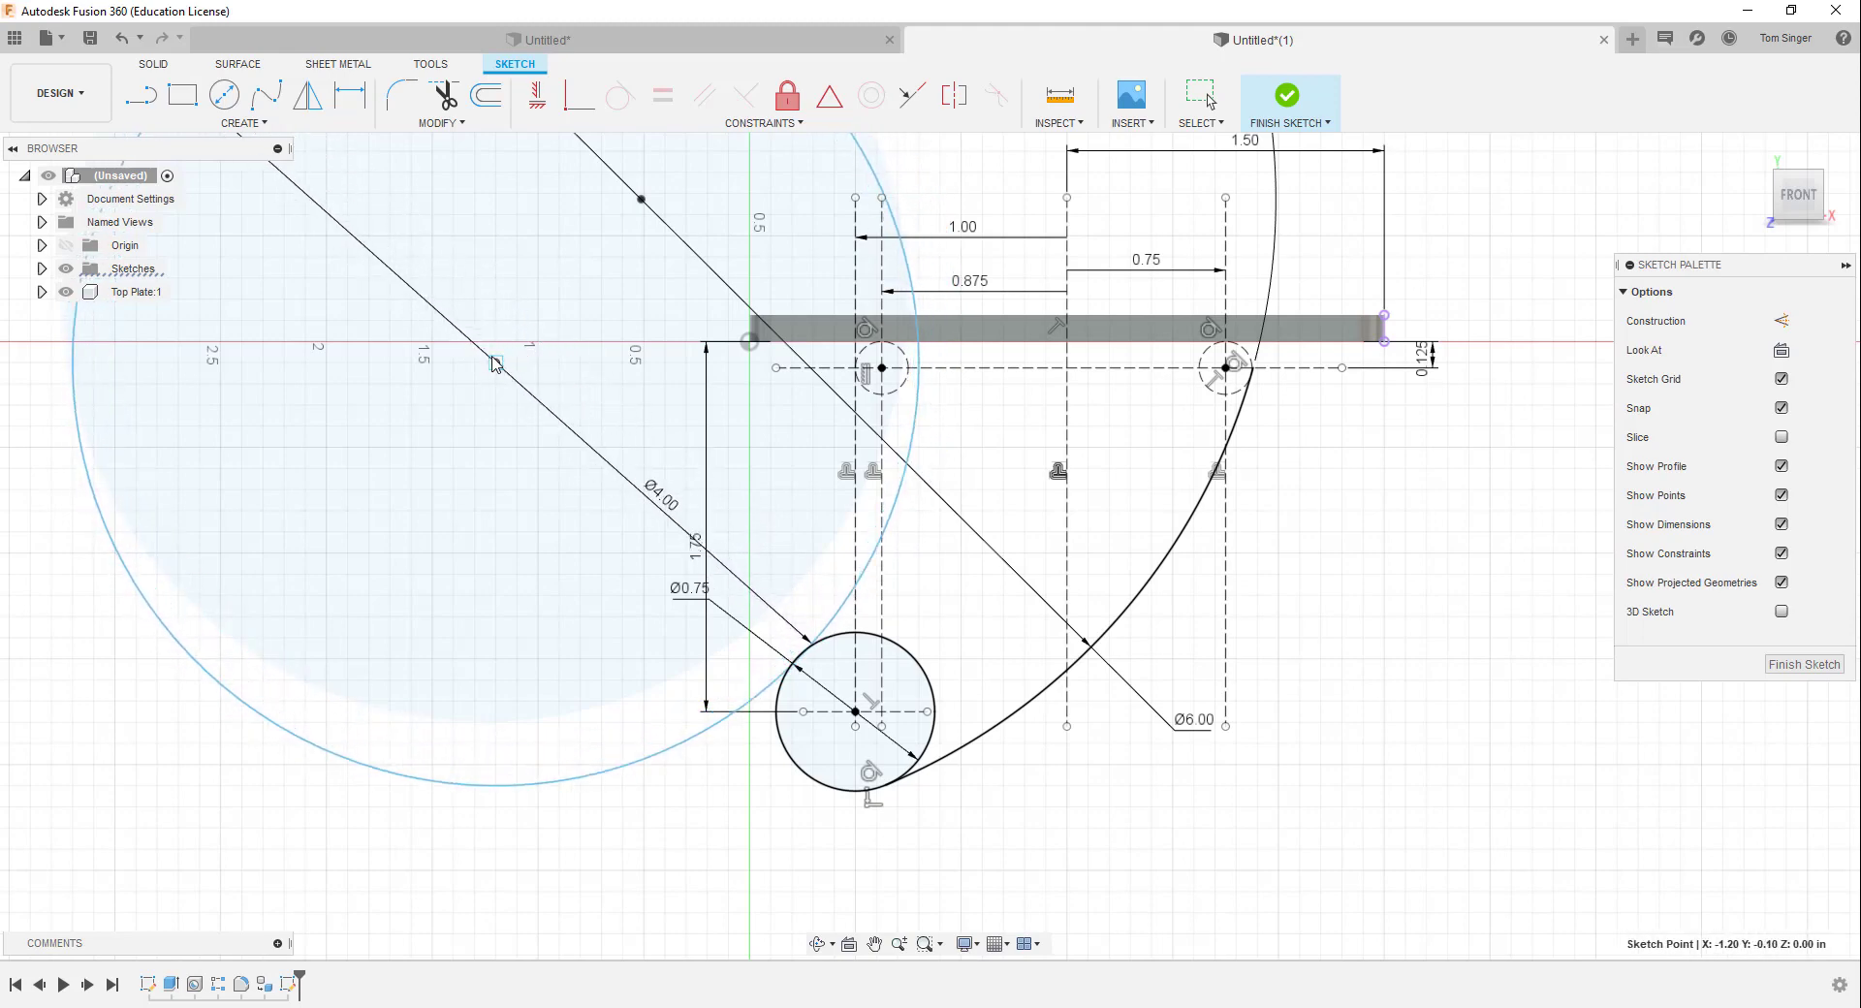
{"action": "left_click", "coordinate": [501, 477]}
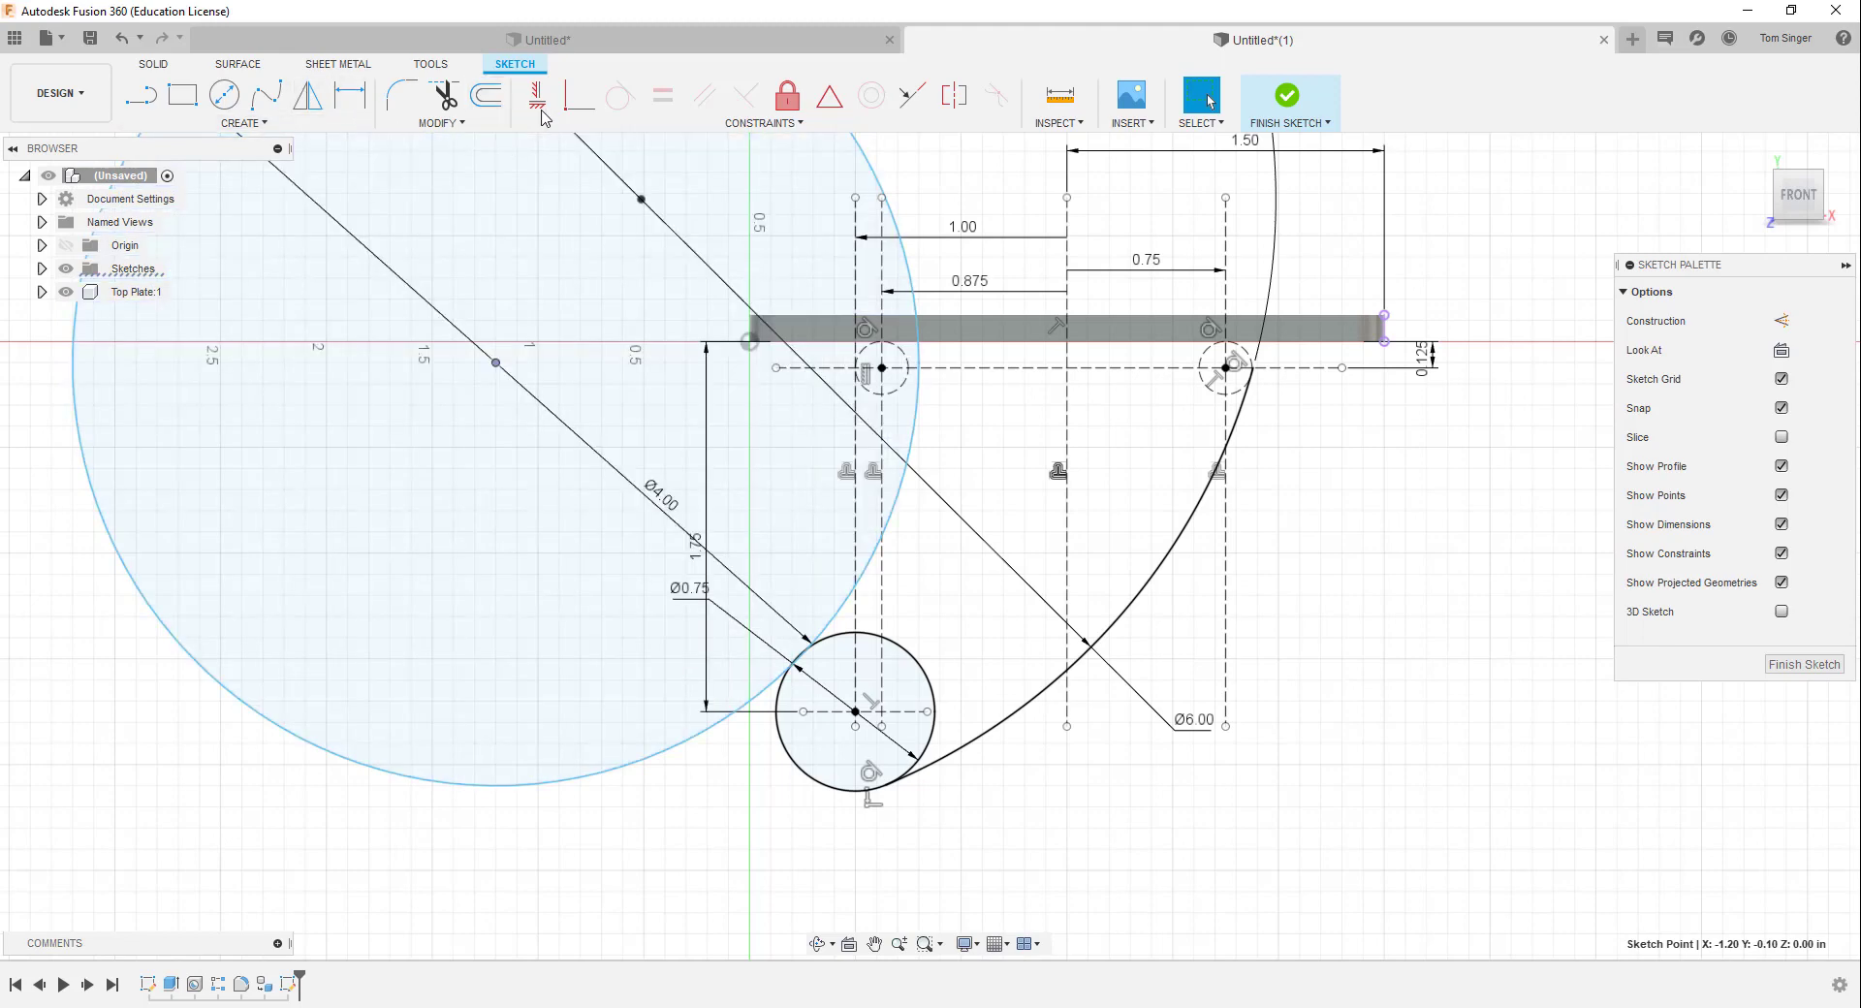
Make the 4.00 in circle tangent to the 0.75 in hub circle
{"action": "key", "text": "Escape"}
{"action": "left_click", "coordinate": [620, 95]}
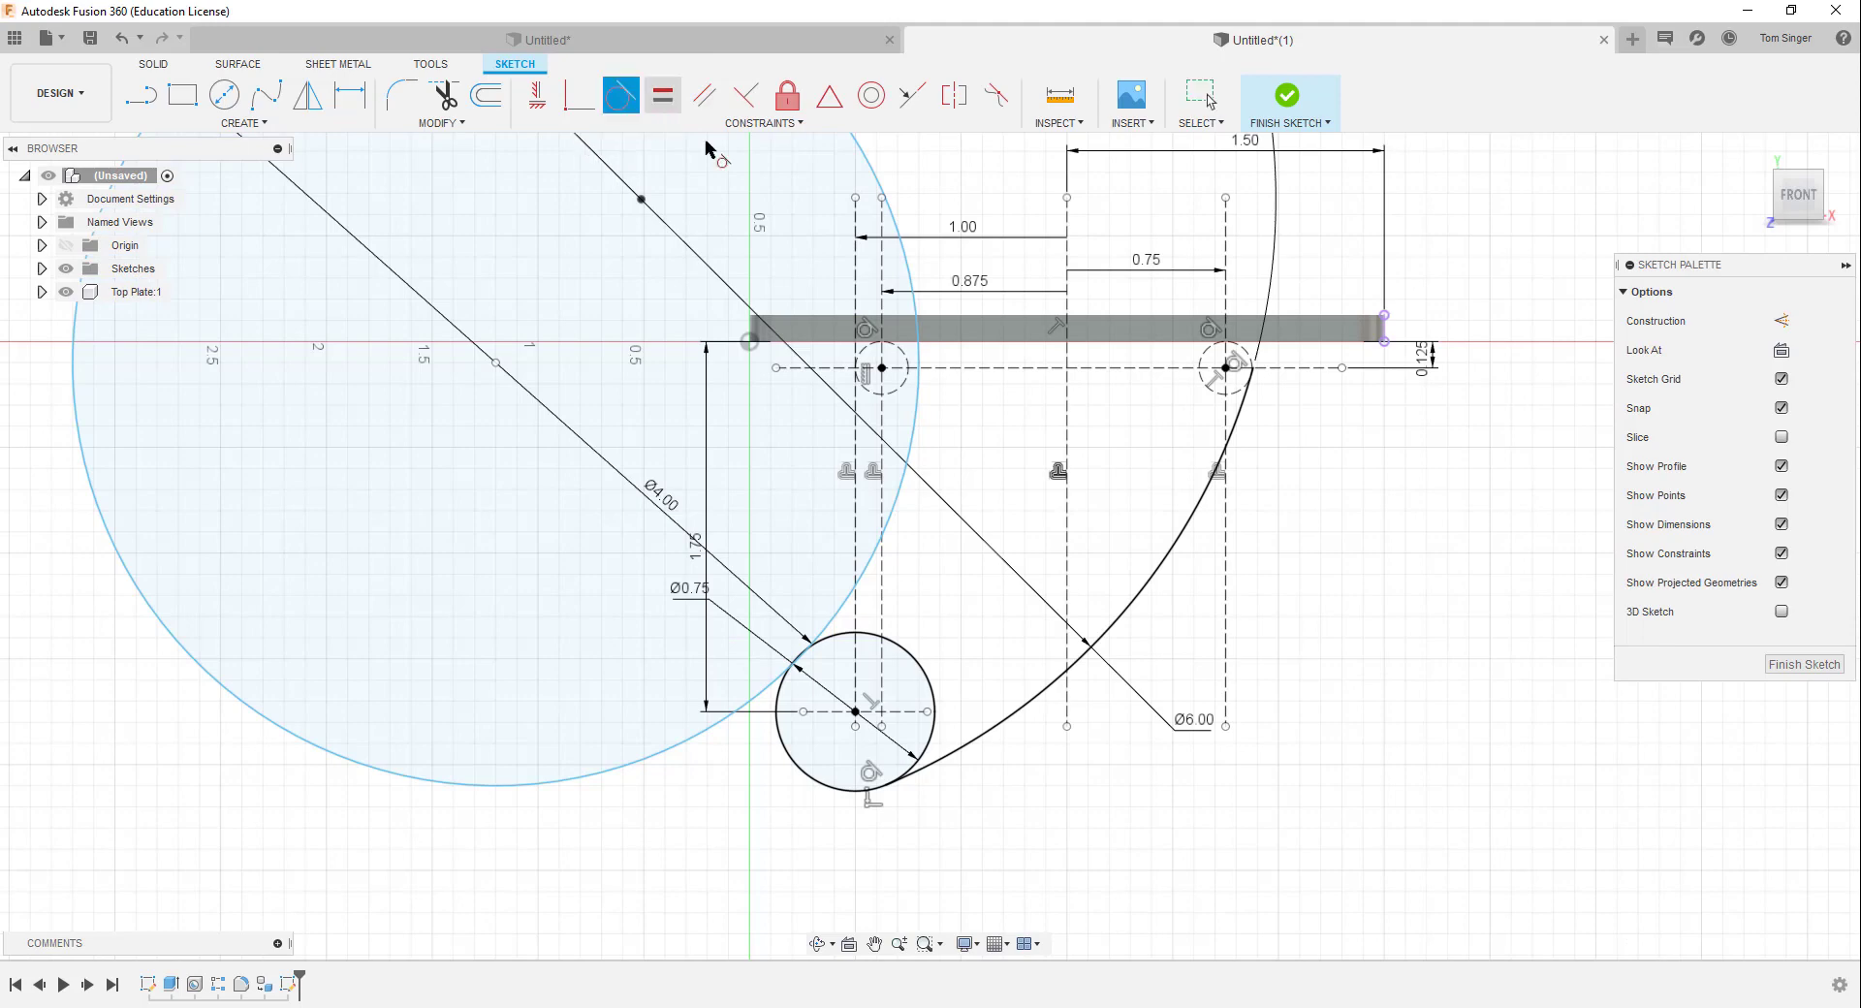
{"action": "scroll", "coordinate": [820, 627], "scroll_direction": "up", "scroll_amount": 5}
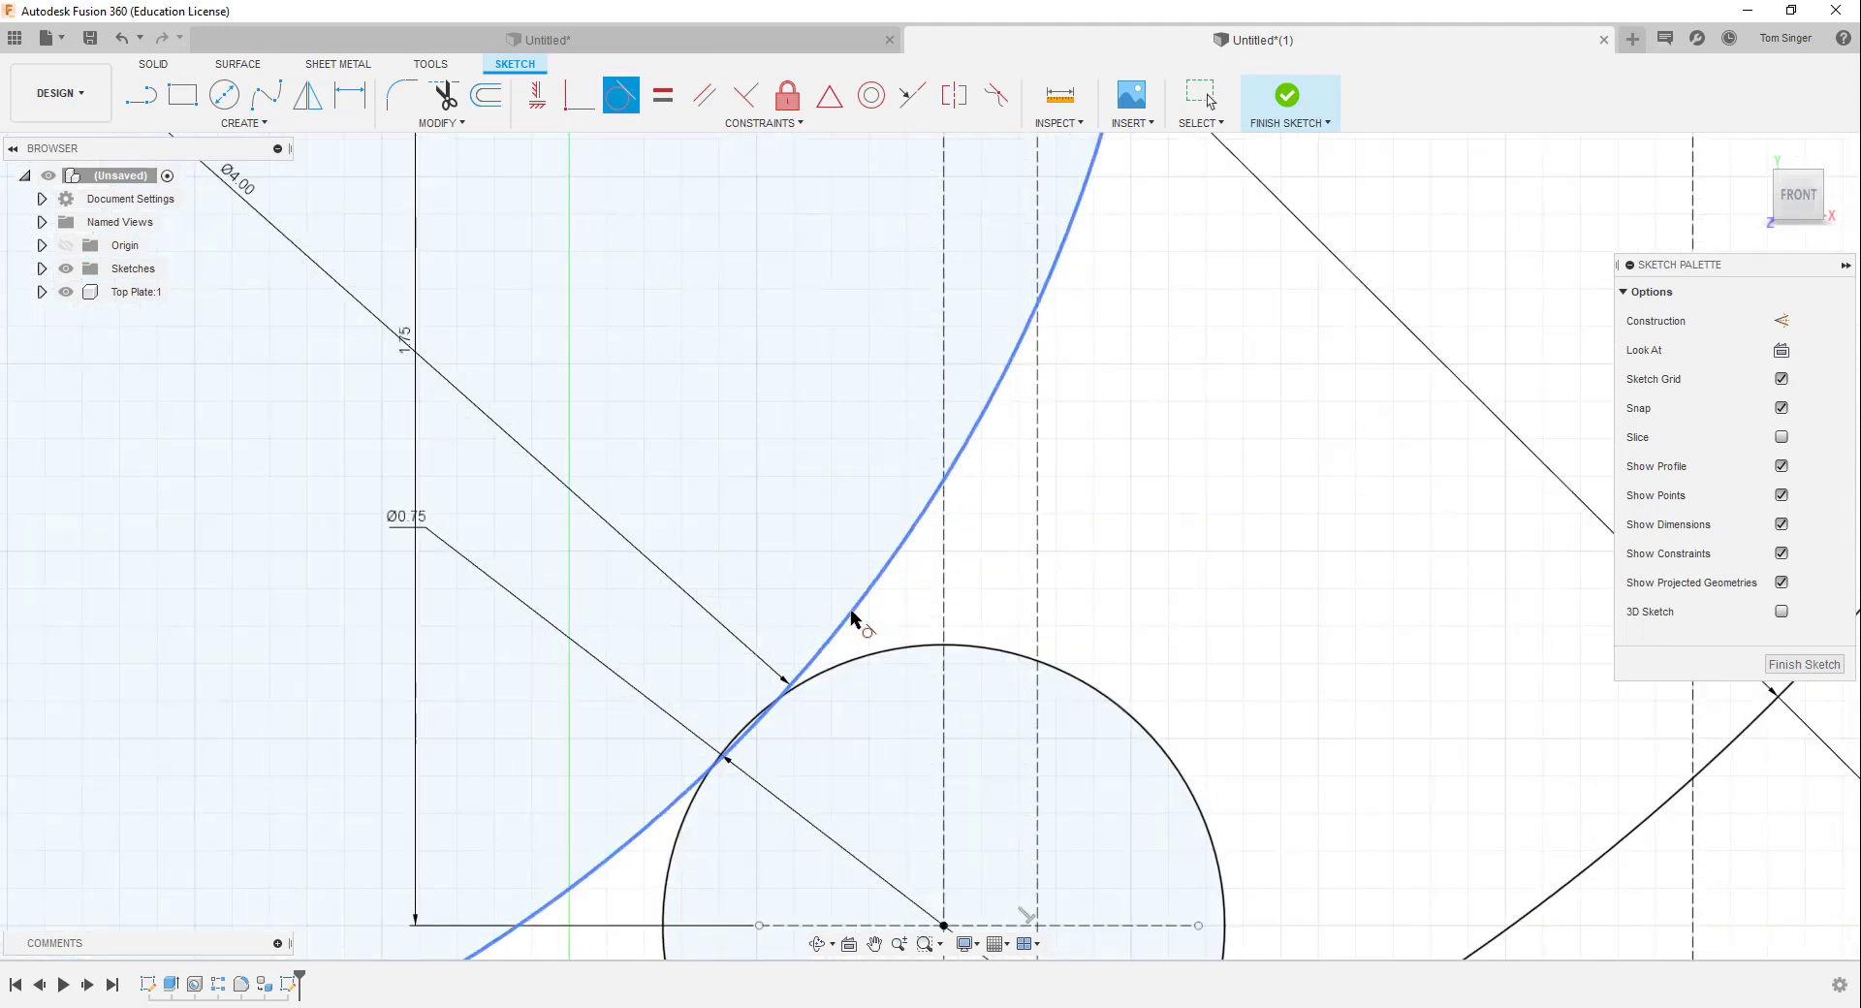
{"action": "left_click", "coordinate": [826, 626]}
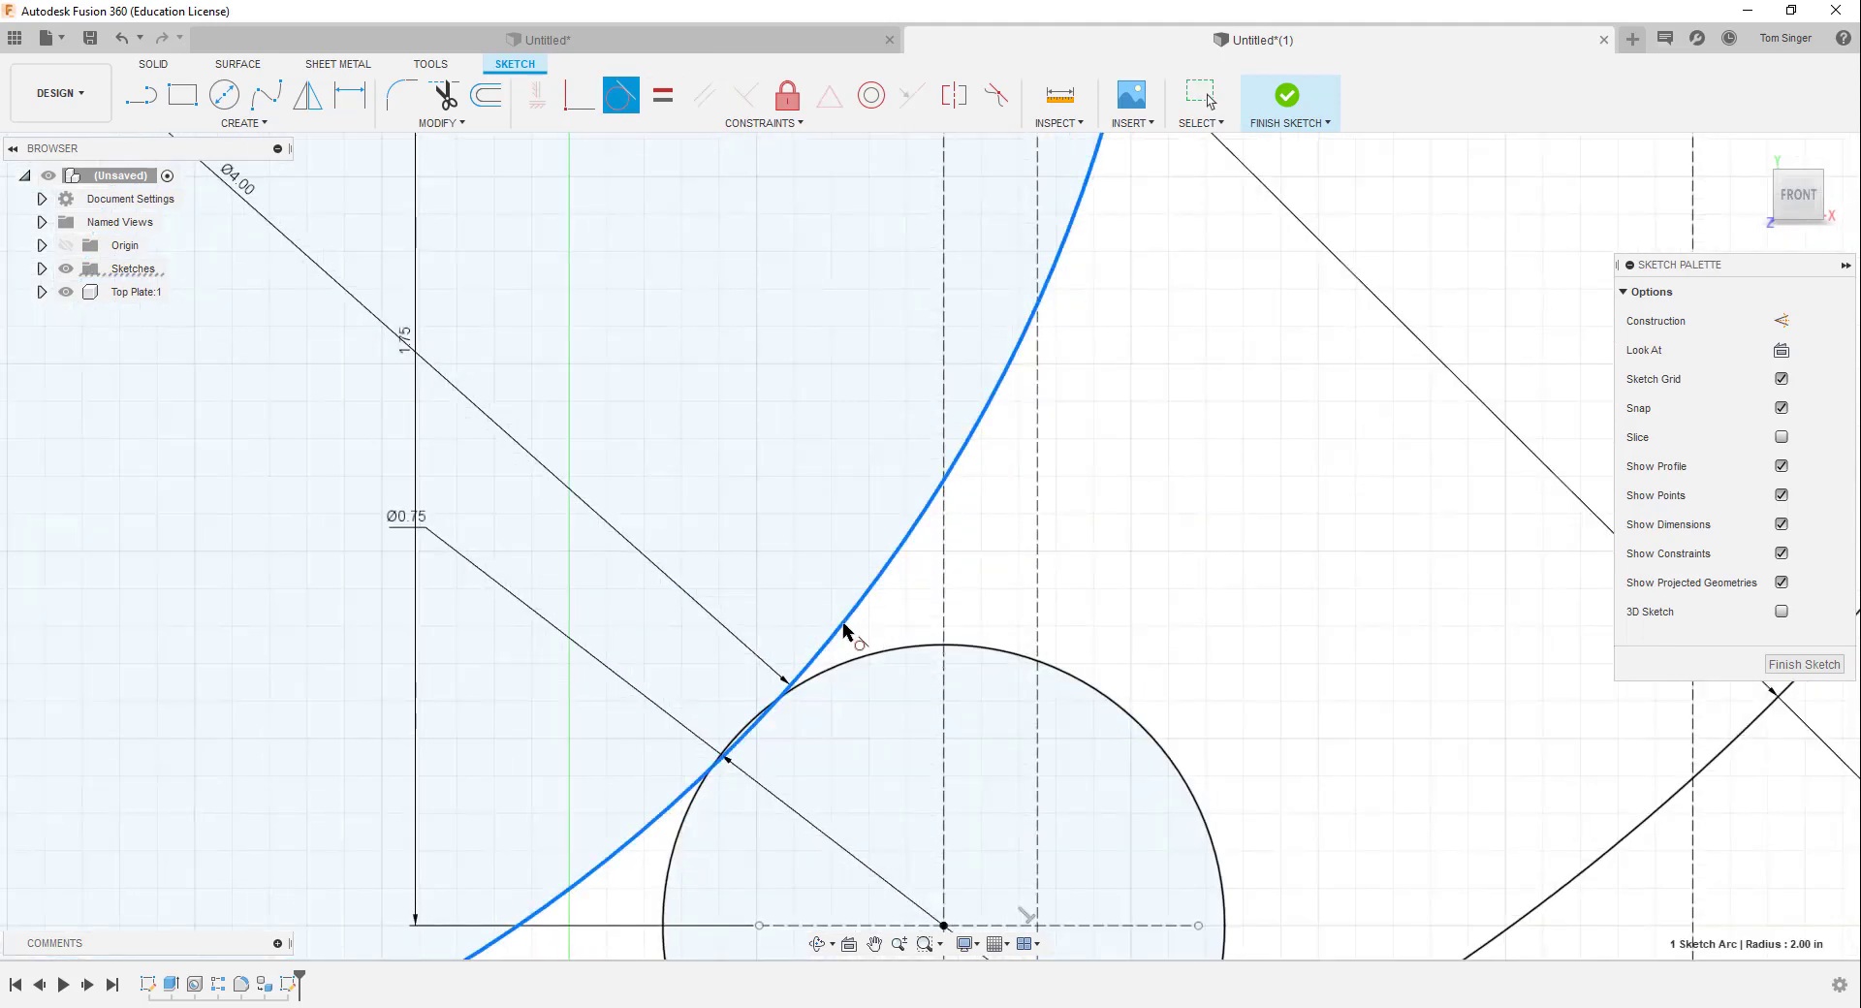
{"action": "left_click", "coordinate": [822, 681]}
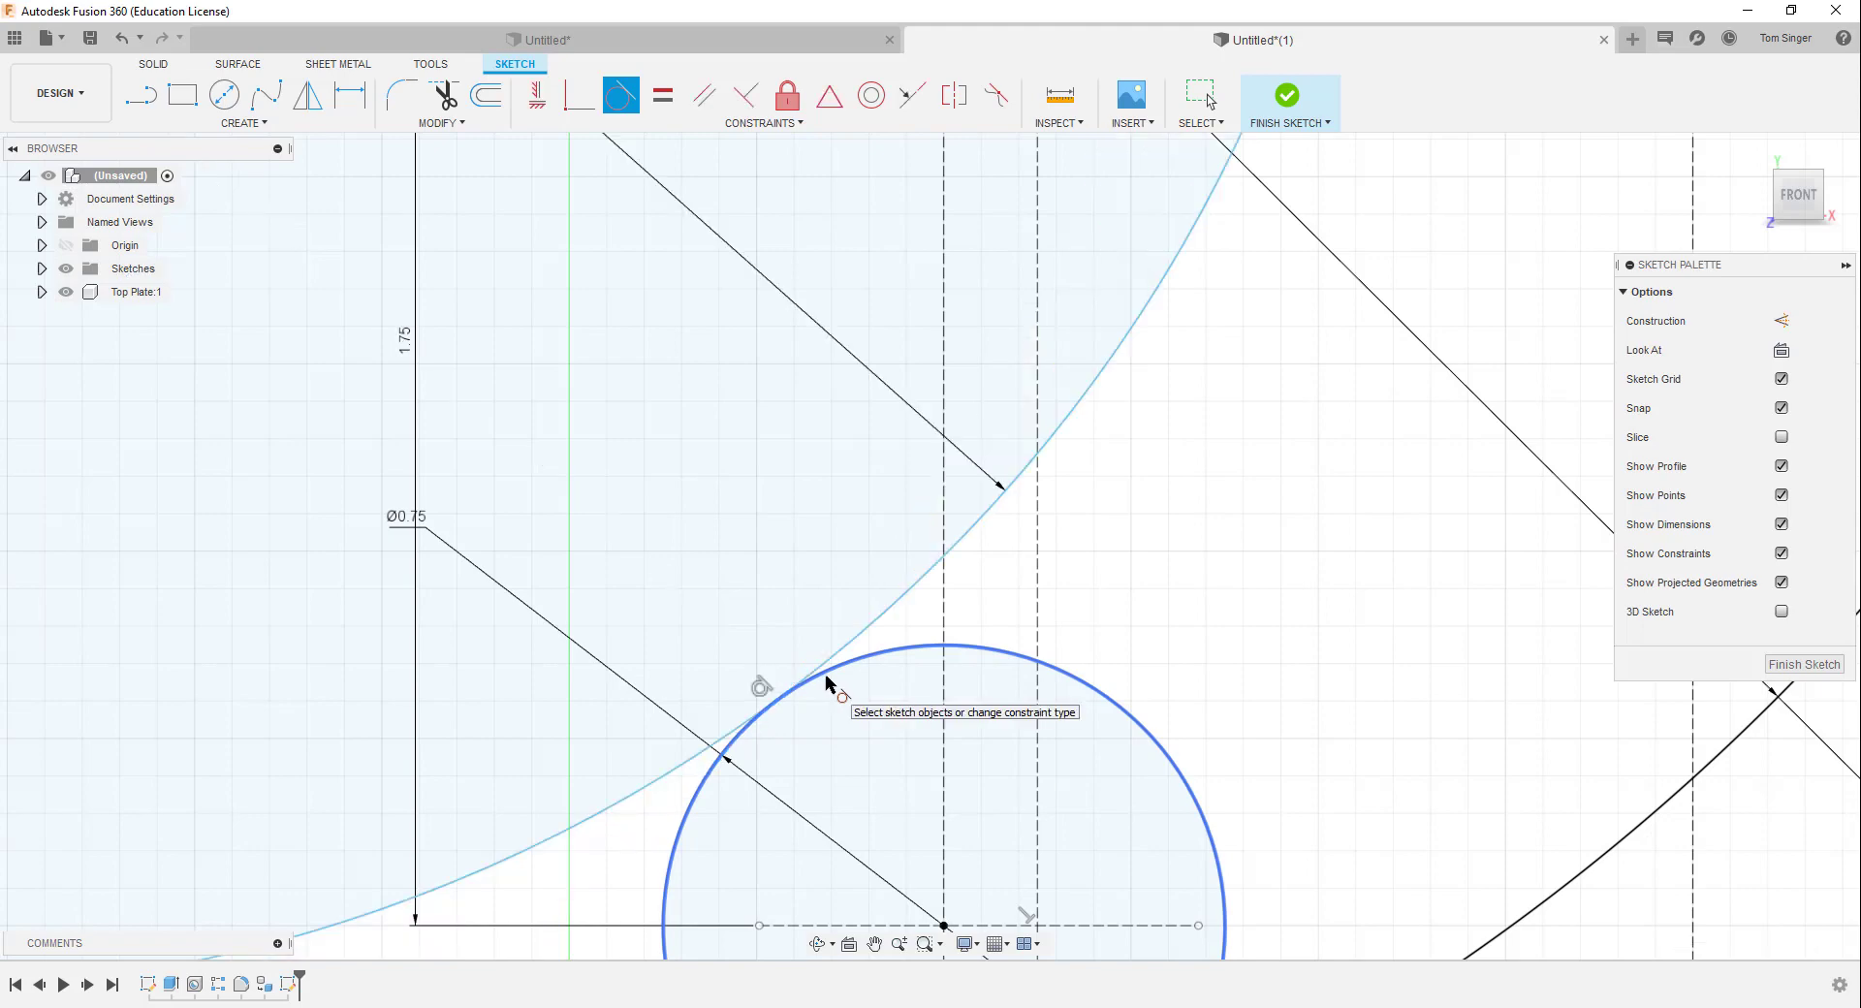
Make the 4.00 in circle tangent to the dashed construction circle on the 0.875 in offset line
{"action": "scroll", "coordinate": [1138, 511], "scroll_direction": "down", "scroll_amount": 5}
{"action": "scroll", "coordinate": [1261, 262], "scroll_direction": "up", "scroll_amount": 5}
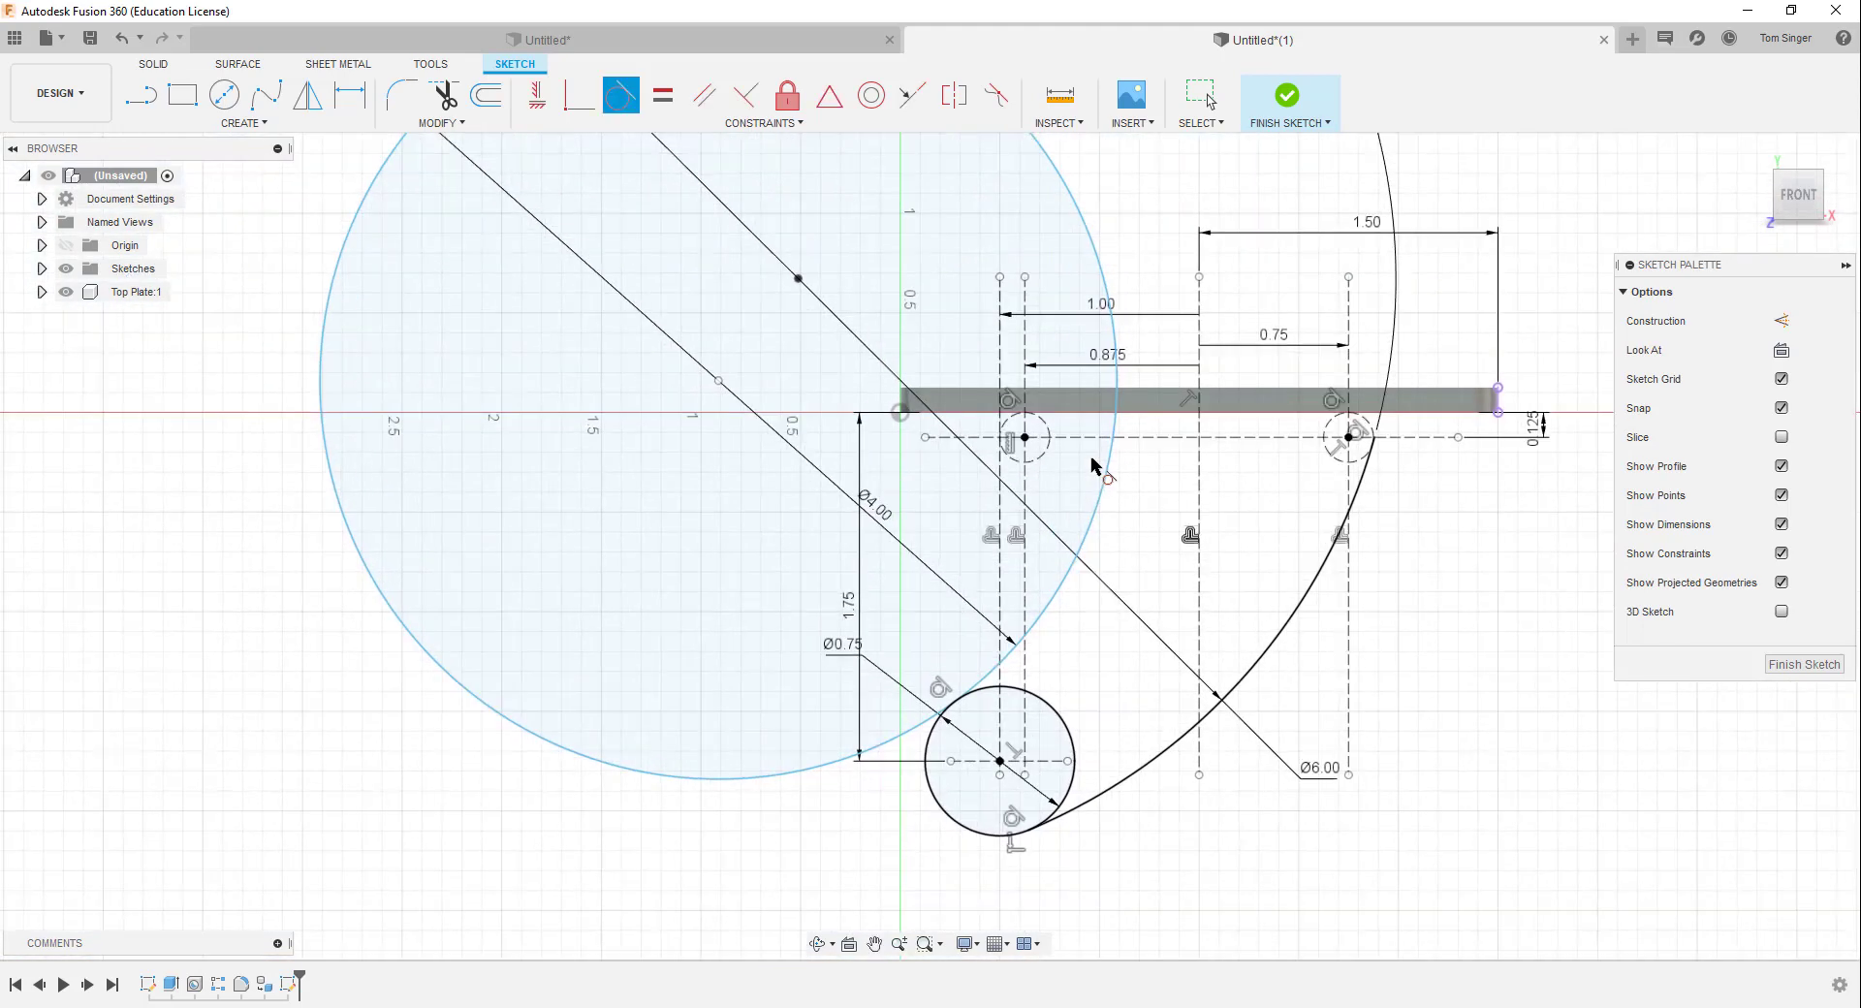
{"action": "left_click", "coordinate": [1182, 419]}
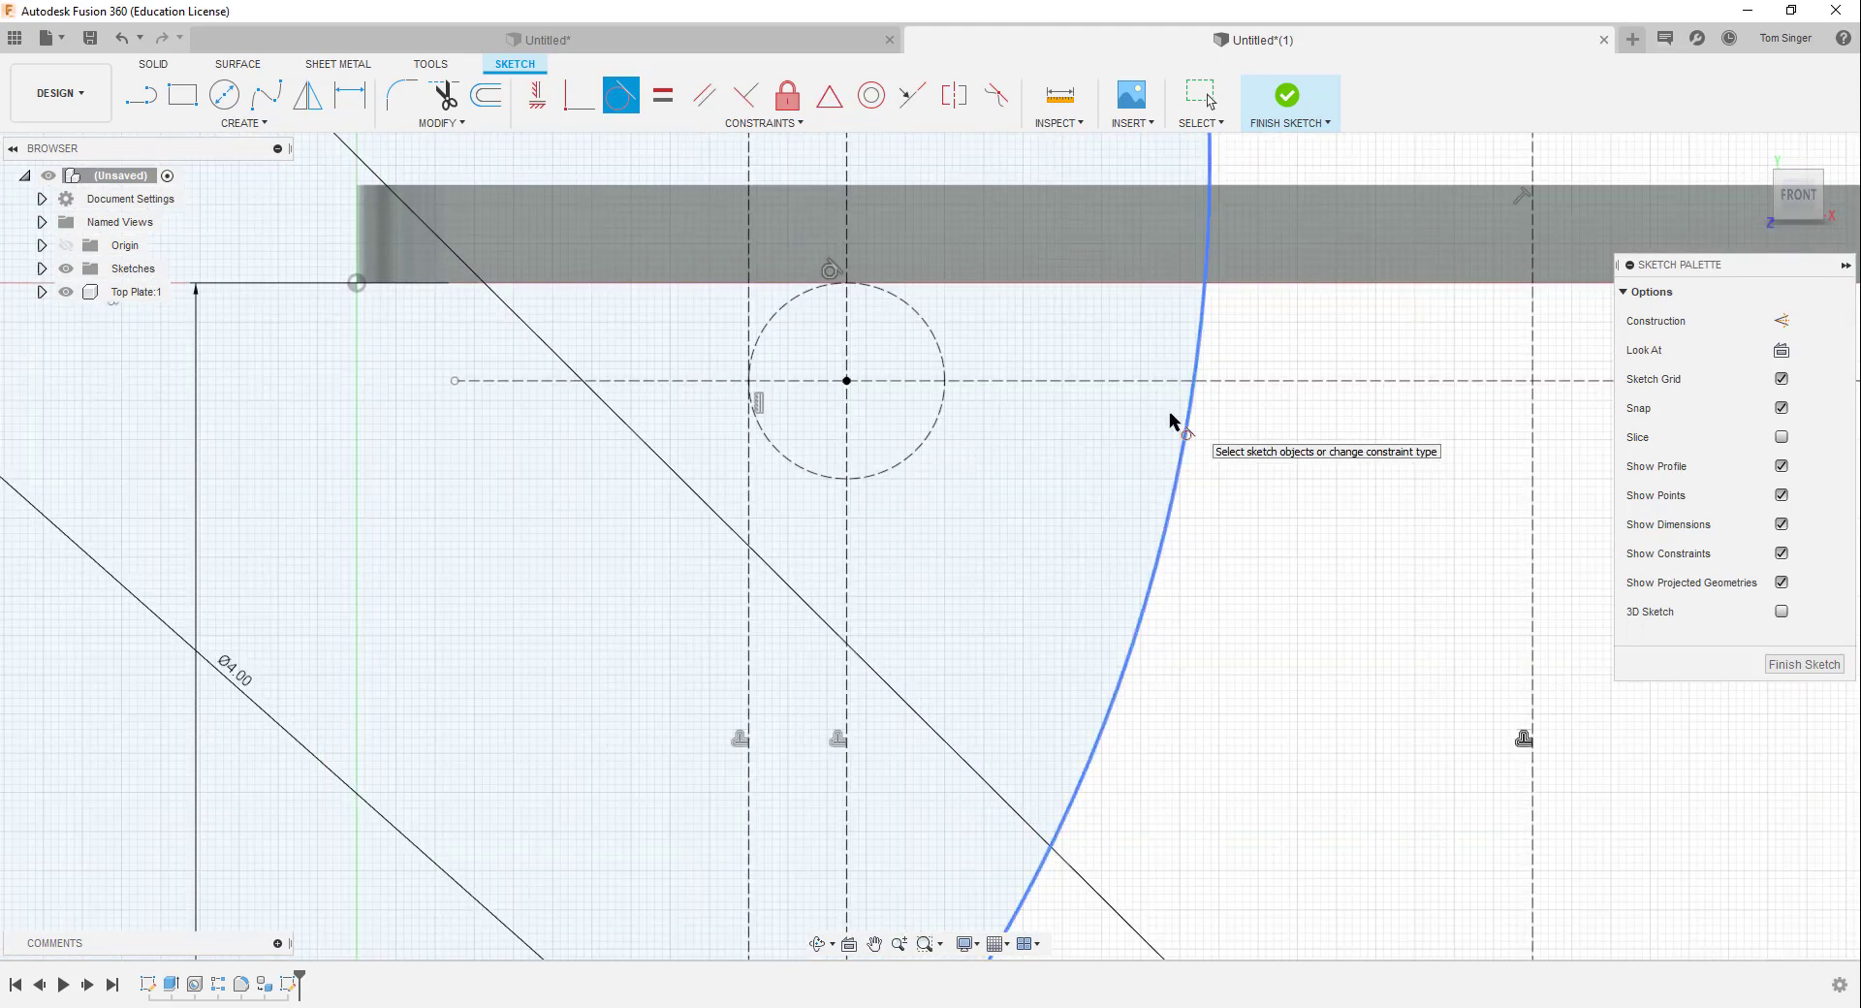
{"action": "left_click", "coordinate": [941, 411]}
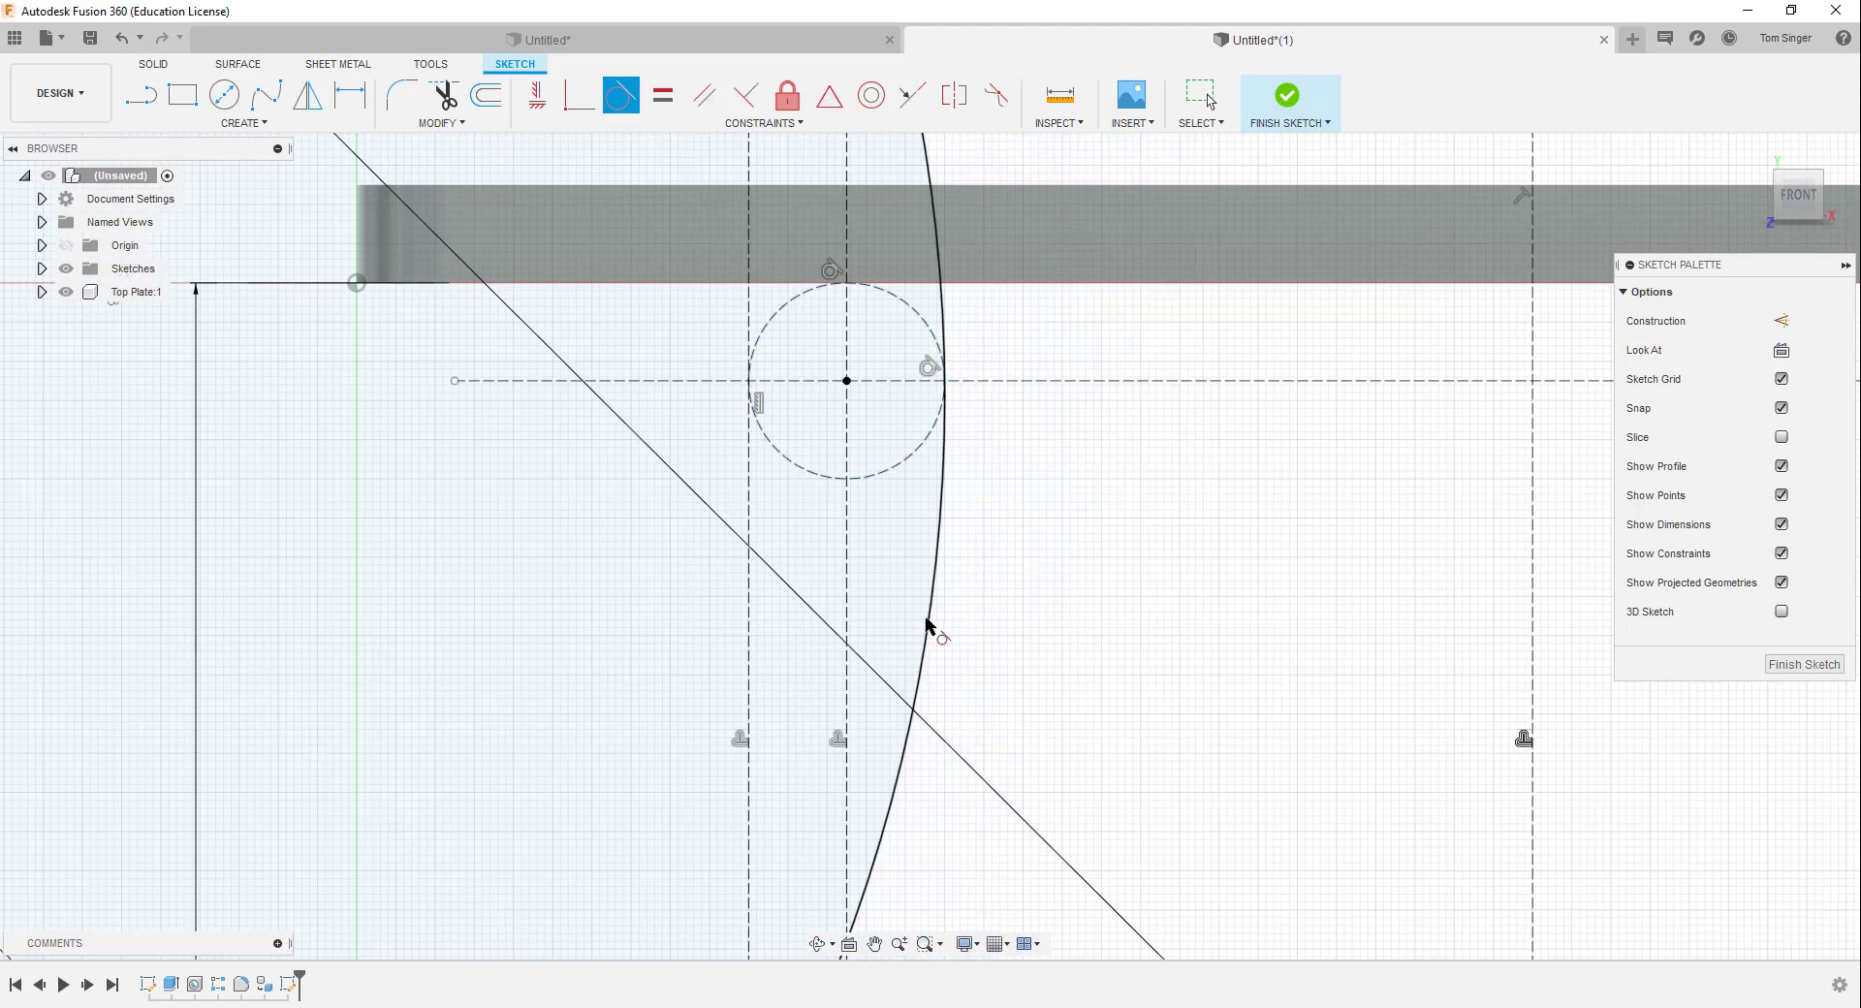
Trim the 4.00 in circle to the arc between the hub circle and the horizontal construction line through the dashed circles
{"action": "scroll", "coordinate": [927, 624], "scroll_direction": "down", "scroll_amount": 5}
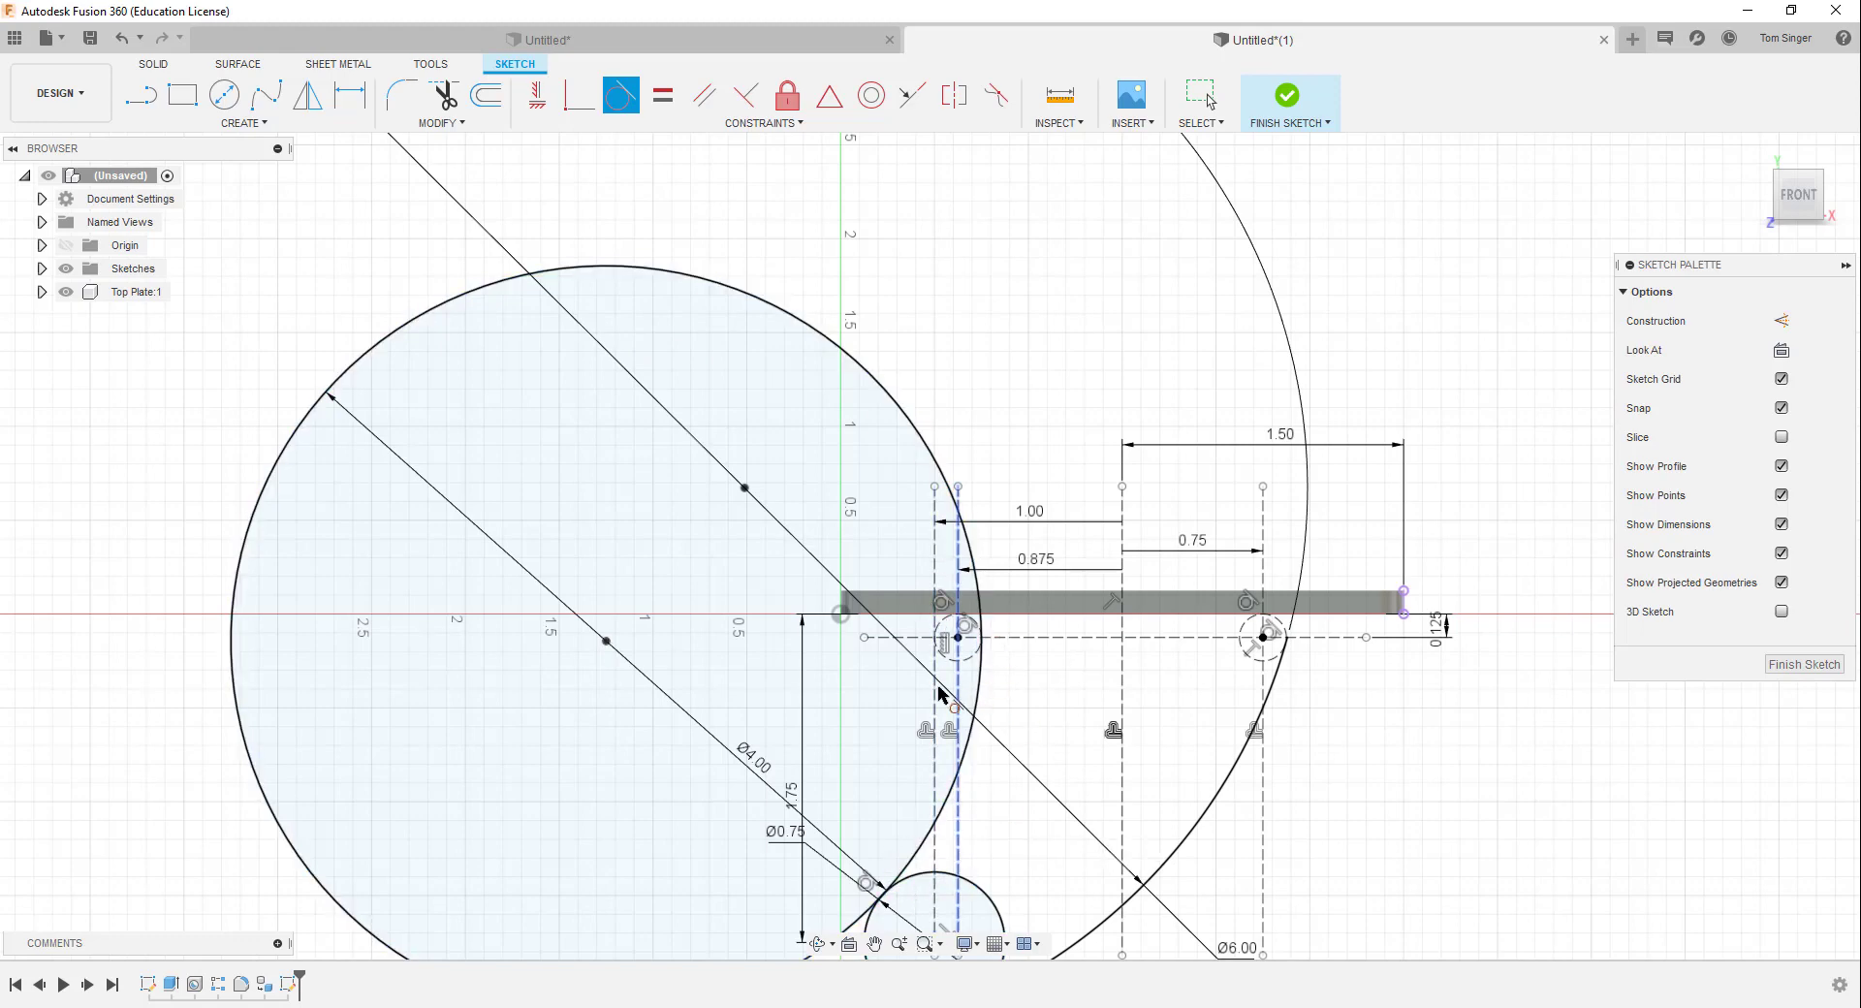
{"action": "key", "text": "t"}
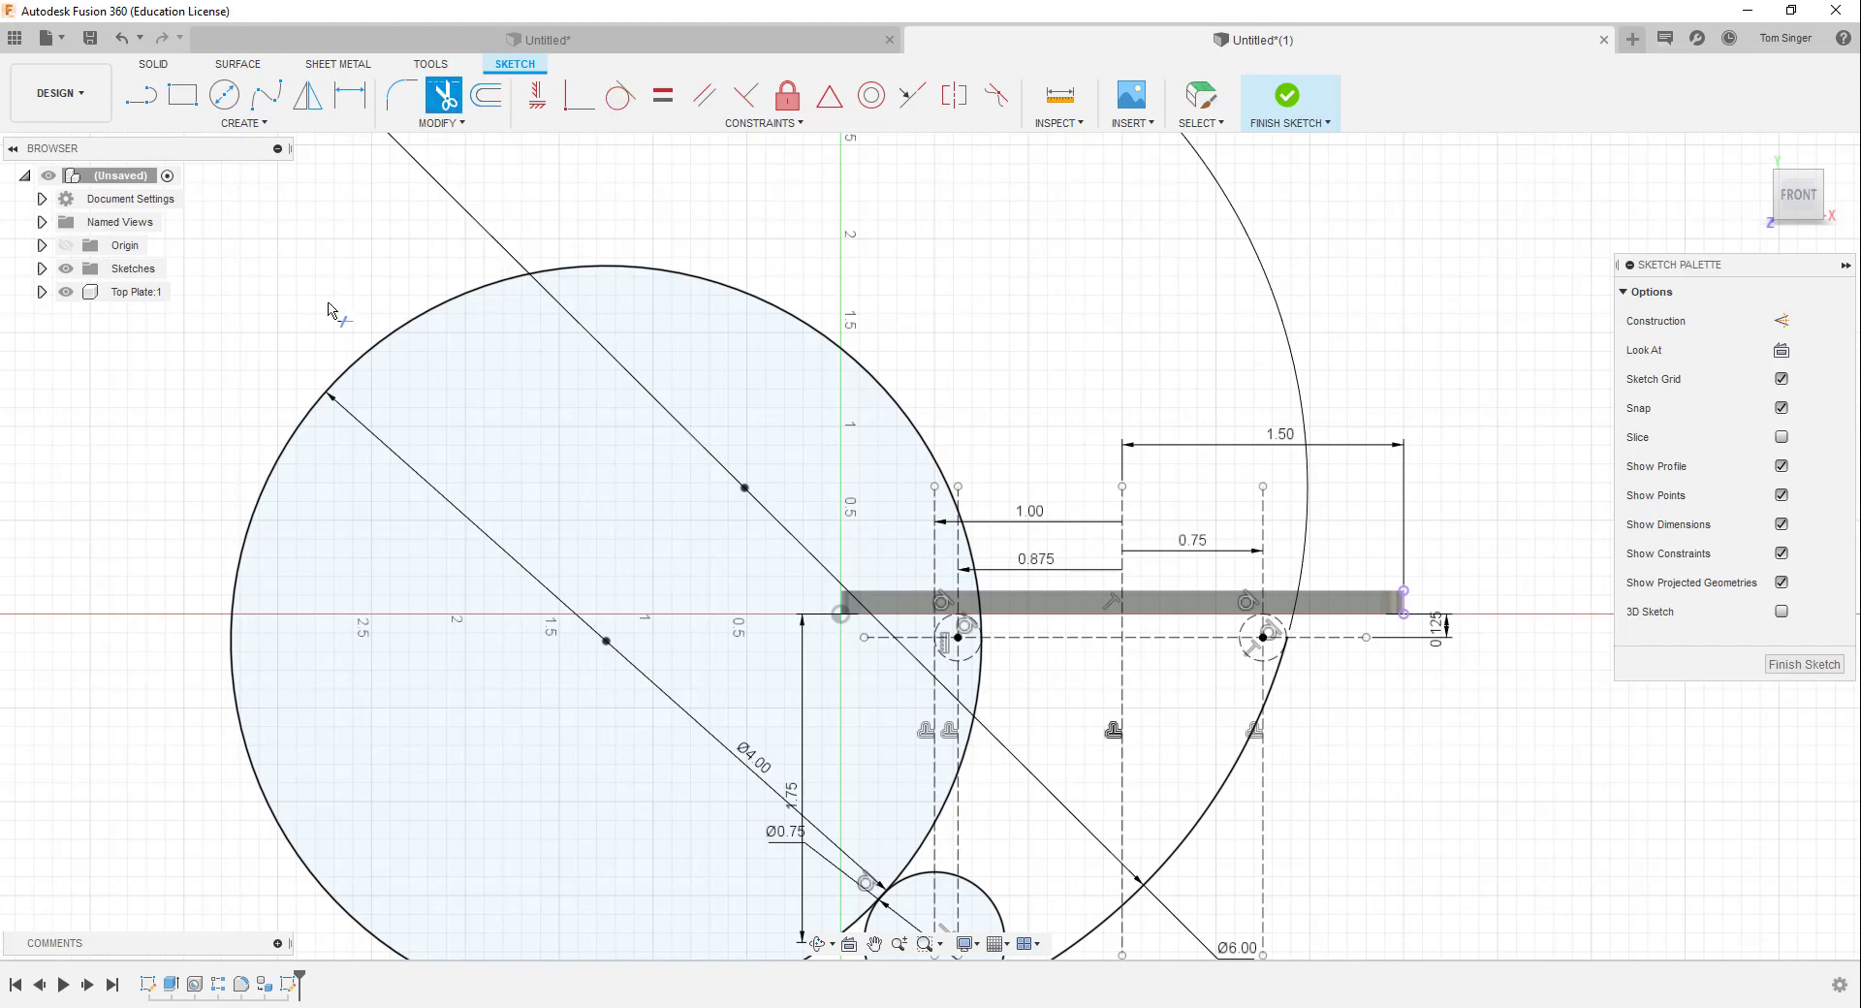
{"action": "left_click", "coordinate": [324, 888]}
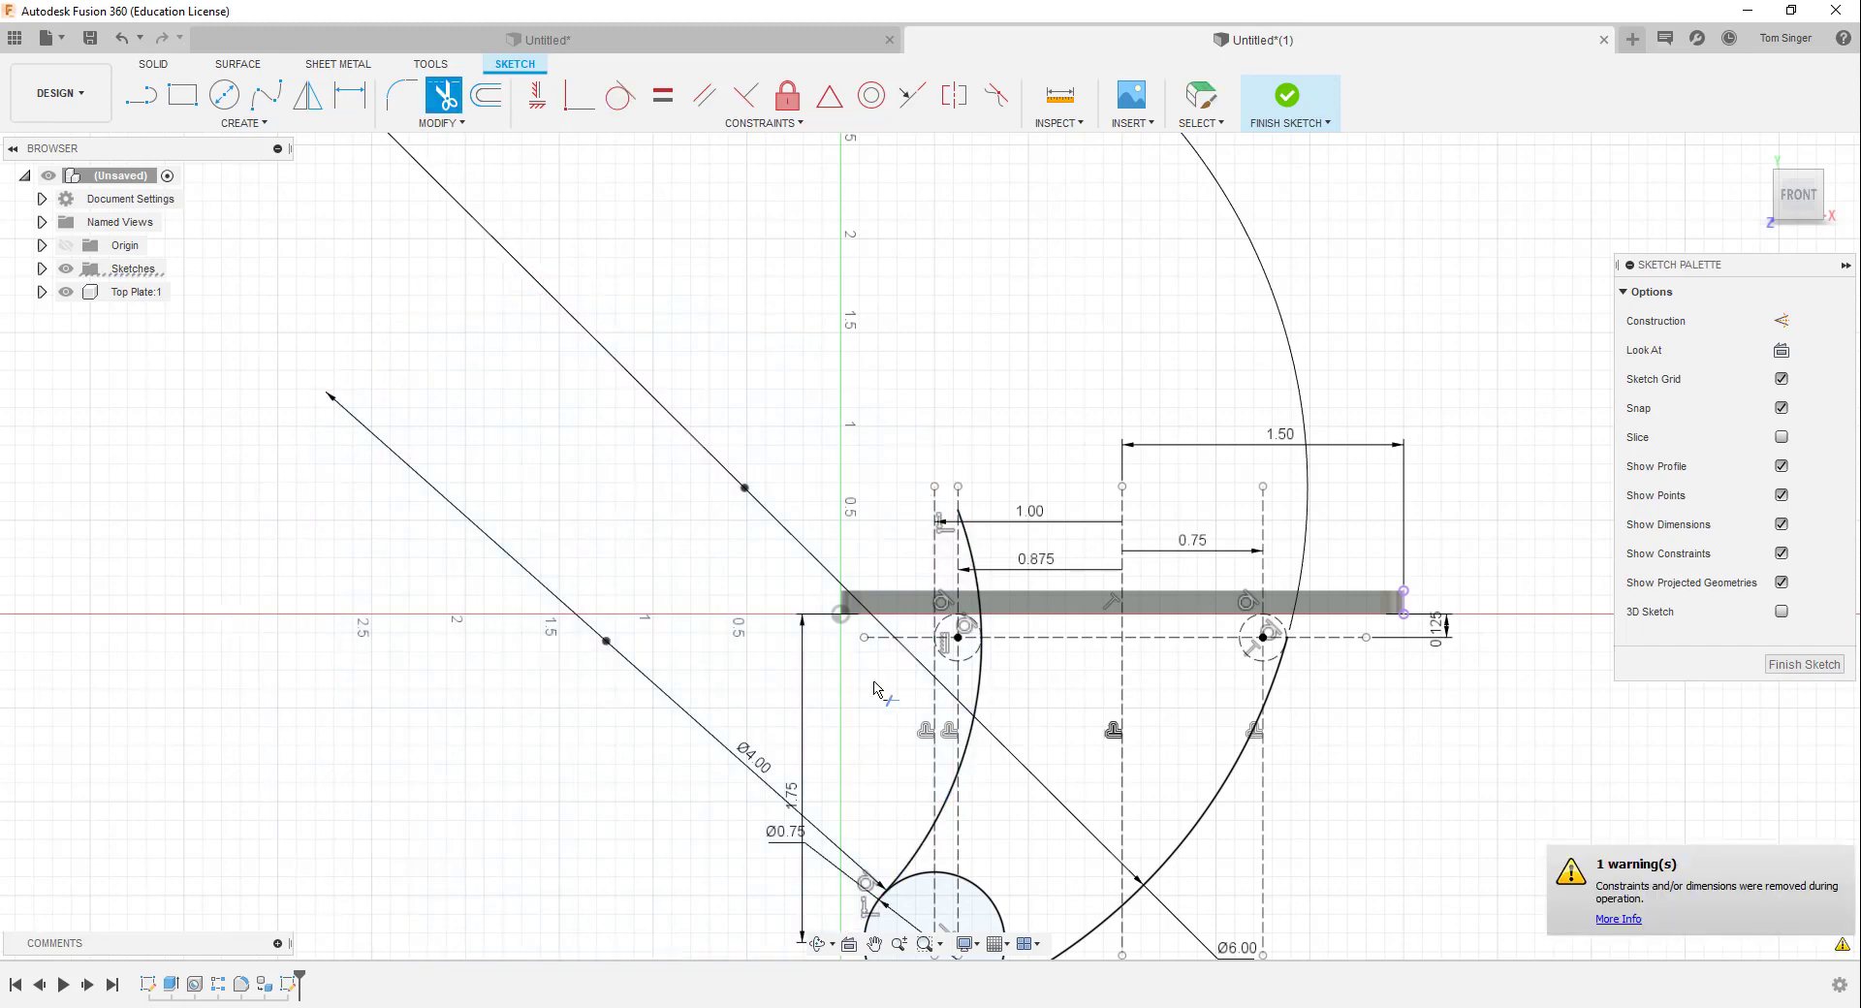
{"action": "key", "text": "ctrl+z"}
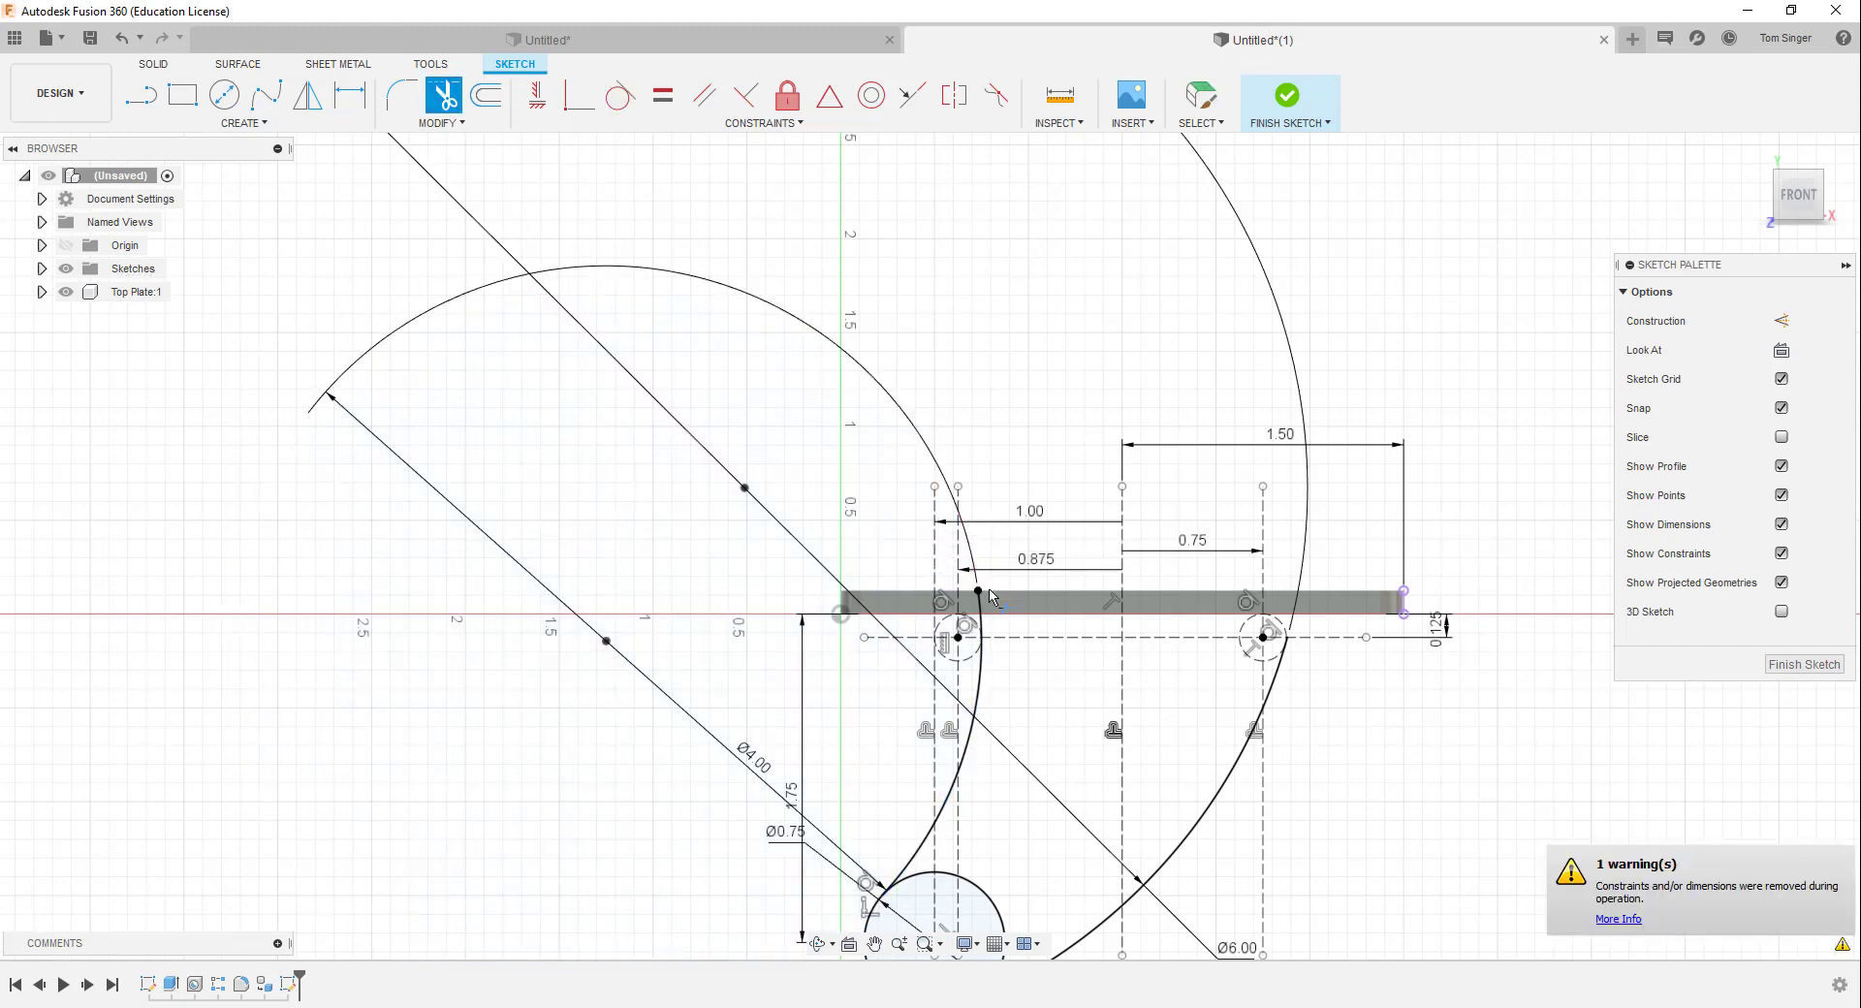
{"action": "scroll", "coordinate": [1025, 621], "scroll_direction": "up", "scroll_amount": 3}
{"action": "scroll", "coordinate": [1026, 620], "scroll_direction": "up", "scroll_amount": 1}
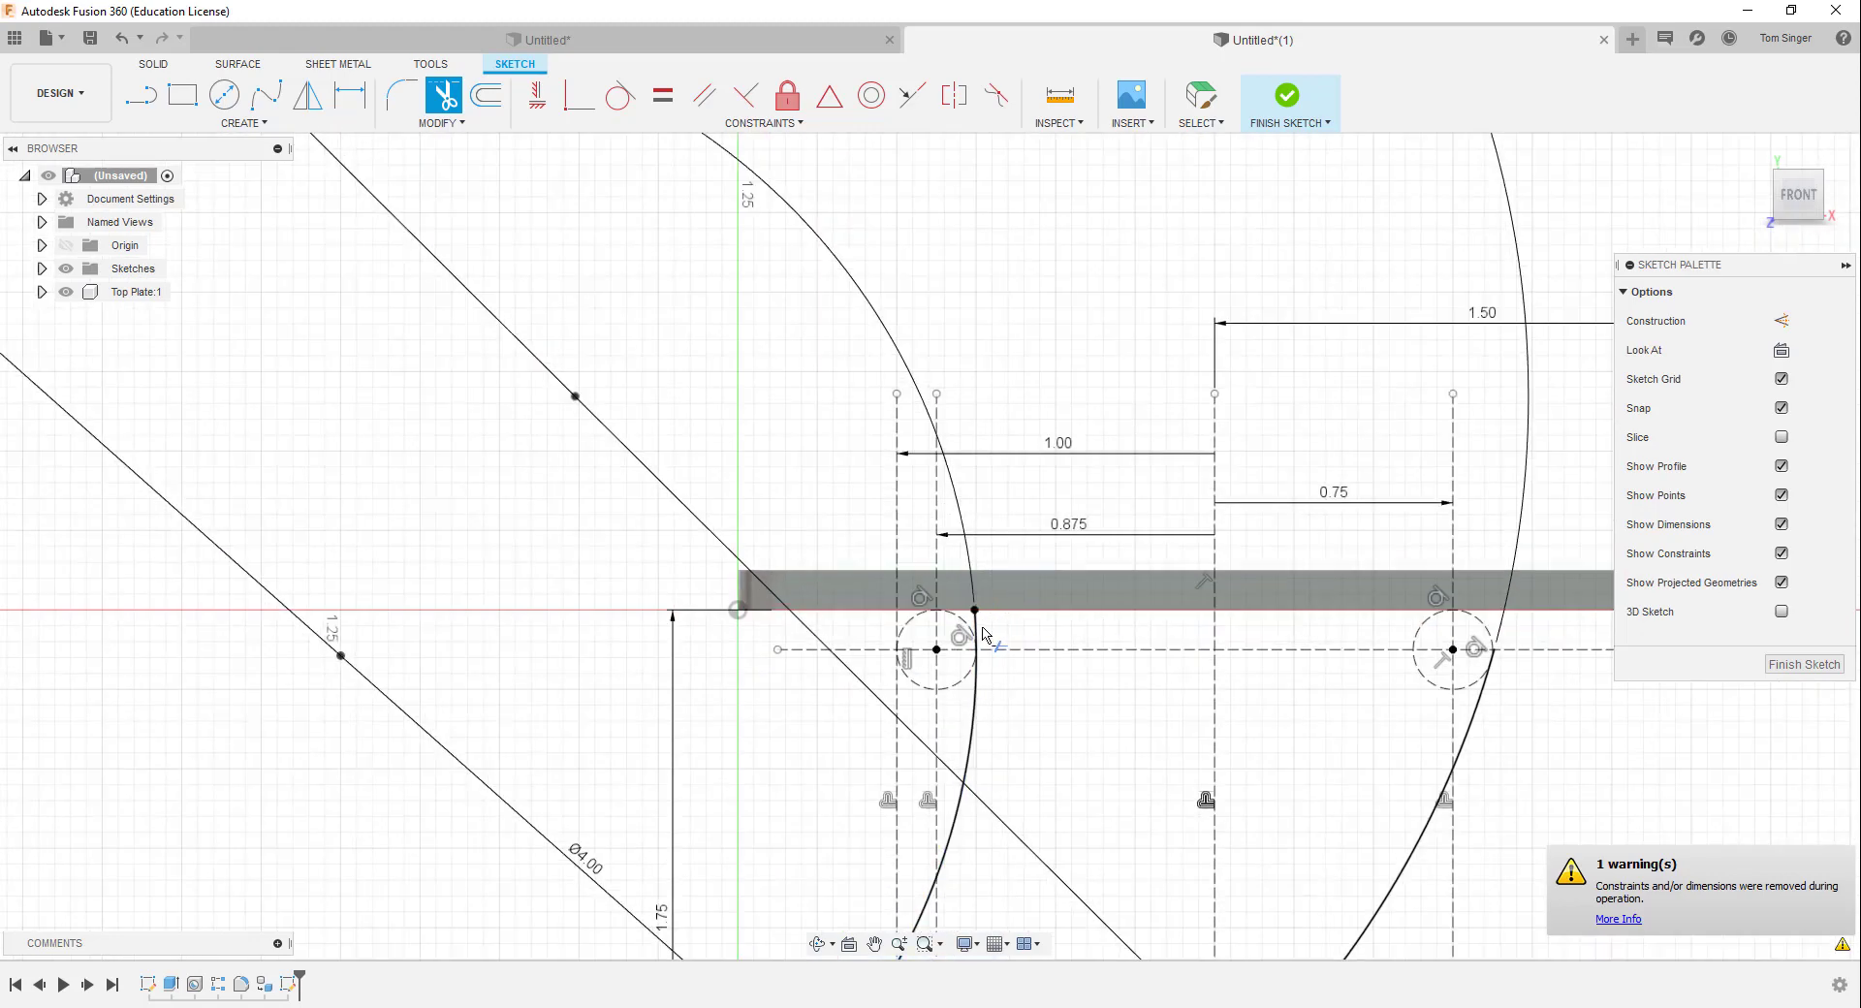
{"action": "scroll", "coordinate": [1098, 785], "scroll_direction": "down", "scroll_amount": 3}
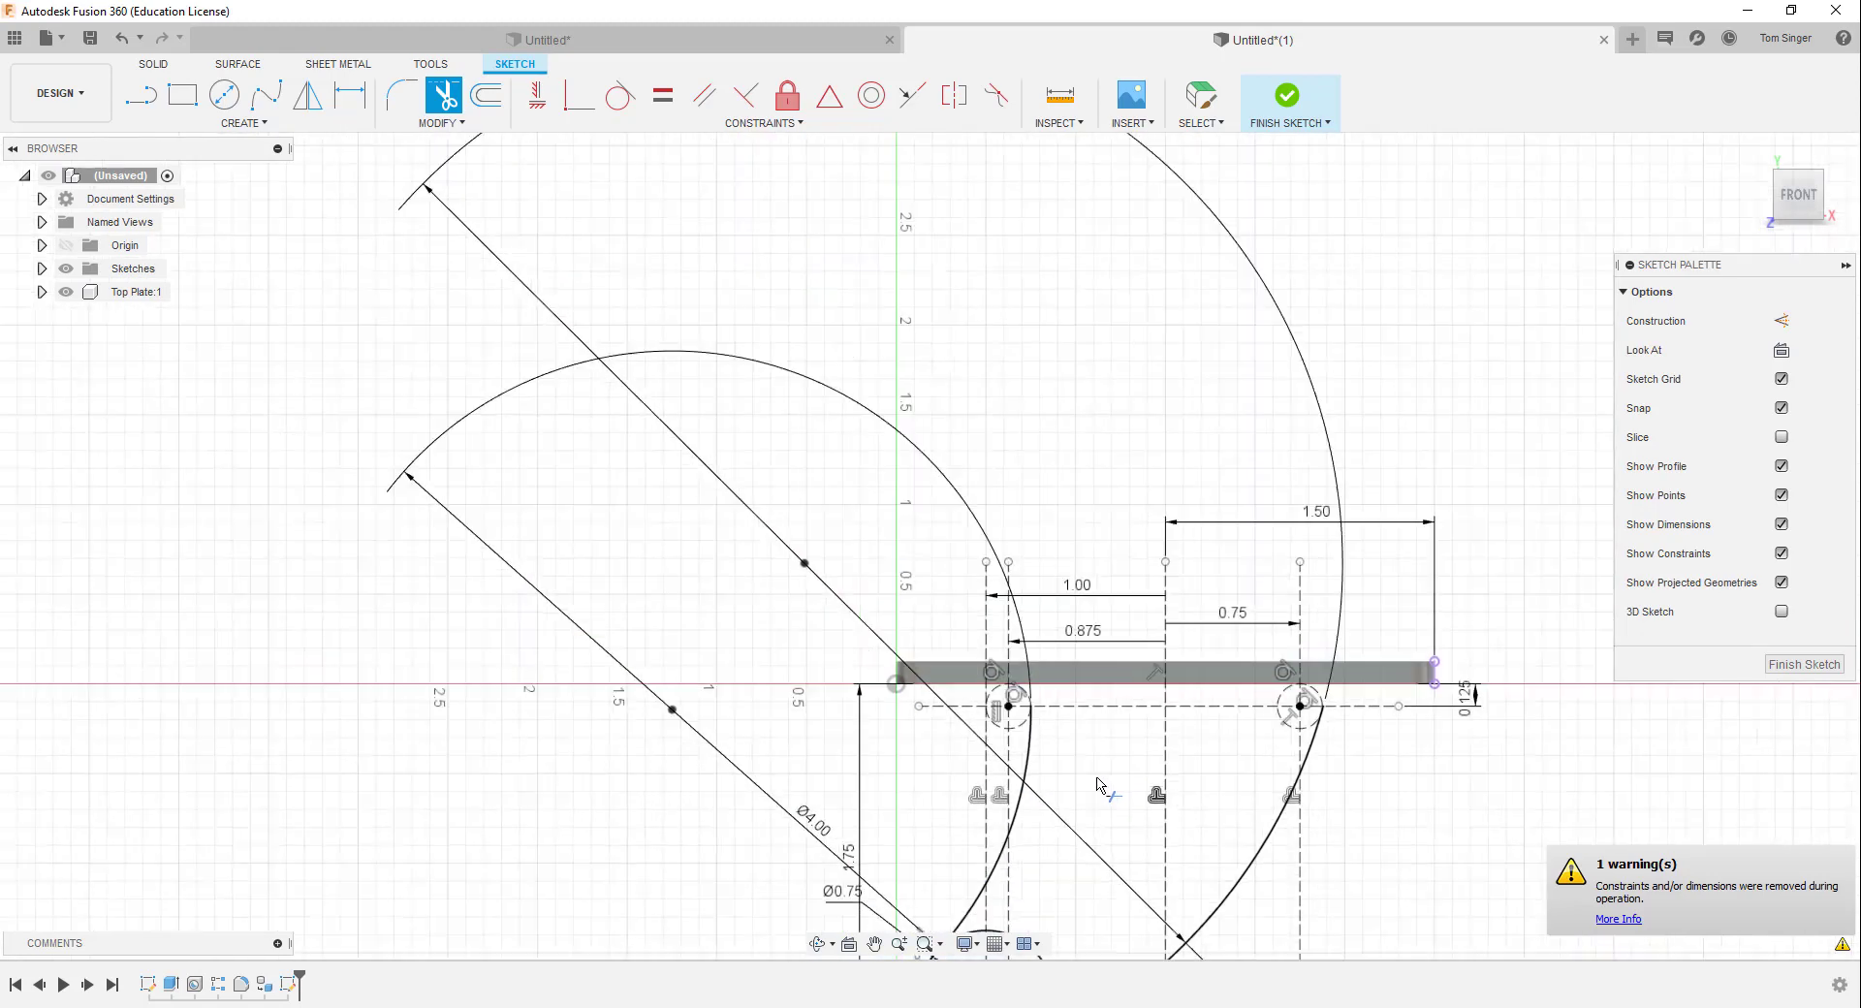
Trim away the inner part of the 0.75 in hub circle, leaving its outer arc between the two large arcs
{"action": "scroll", "coordinate": [1059, 801], "scroll_direction": "down", "scroll_amount": 5}
{"action": "middle_click_drag", "start_coordinate": [1101, 735], "coordinate": [1072, 539]}
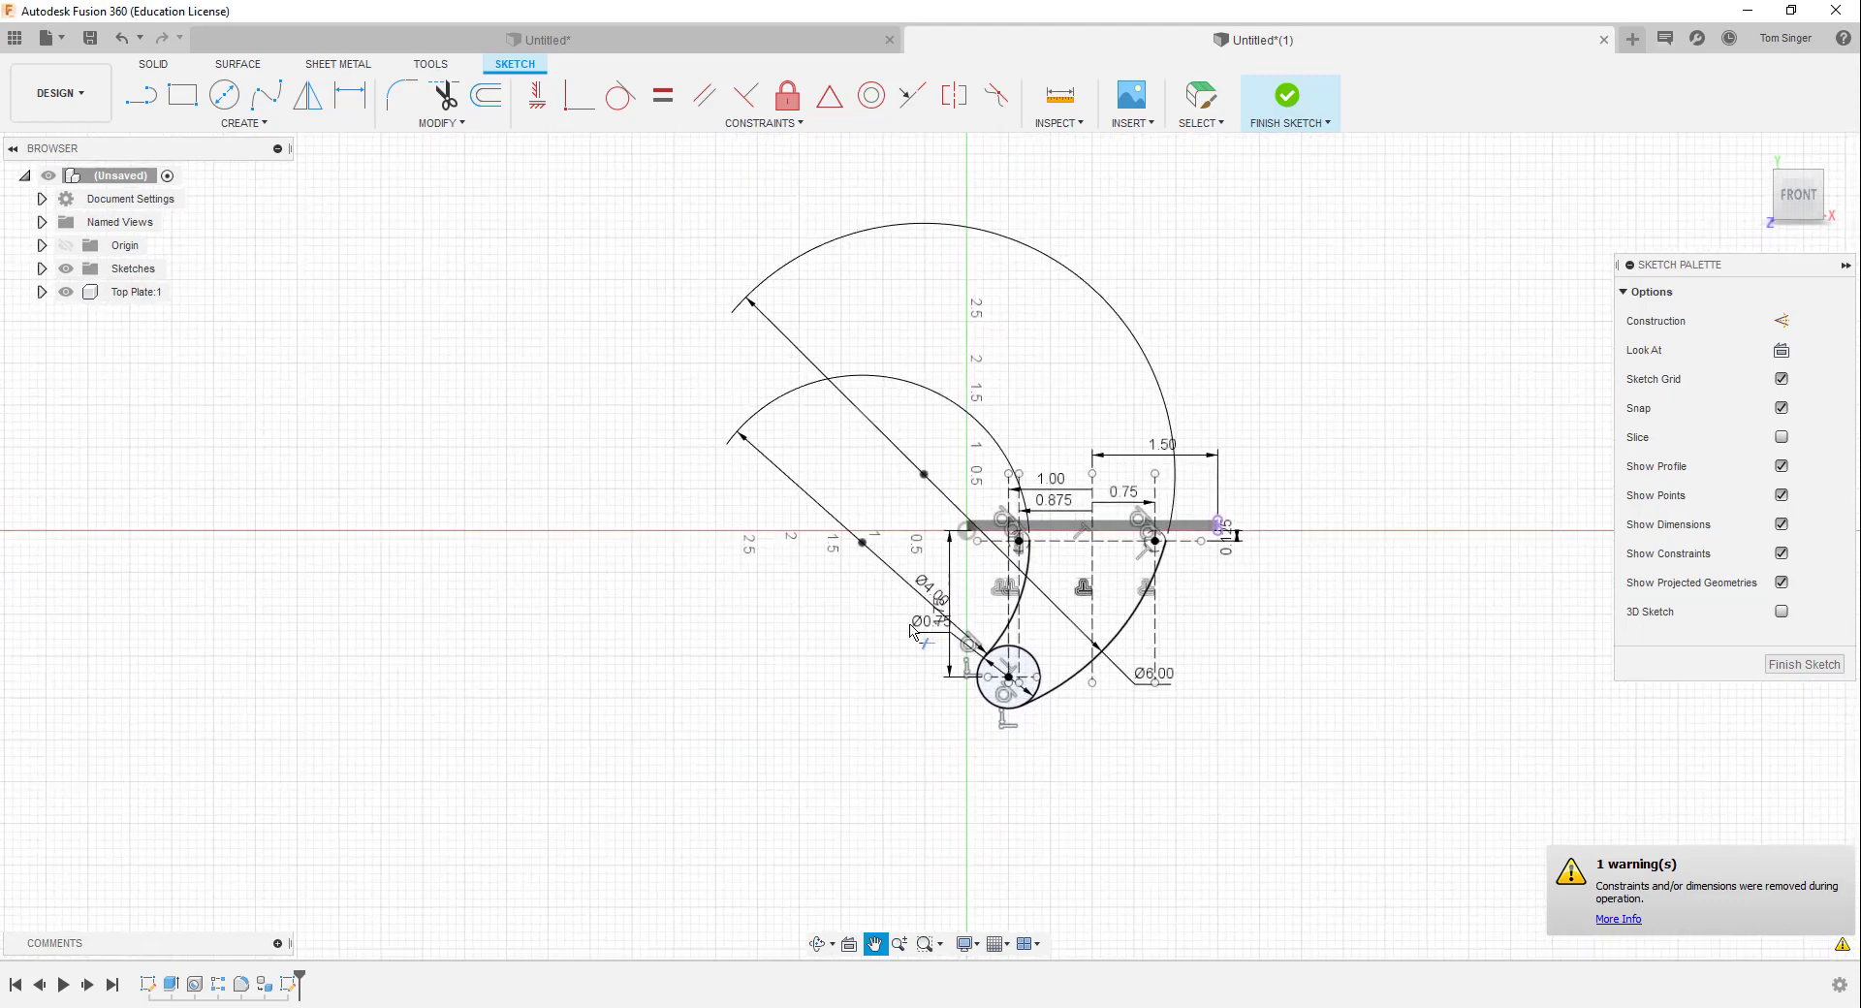
{"action": "scroll", "coordinate": [981, 624], "scroll_direction": "up", "scroll_amount": 4}
{"action": "scroll", "coordinate": [981, 645], "scroll_direction": "up", "scroll_amount": 4}
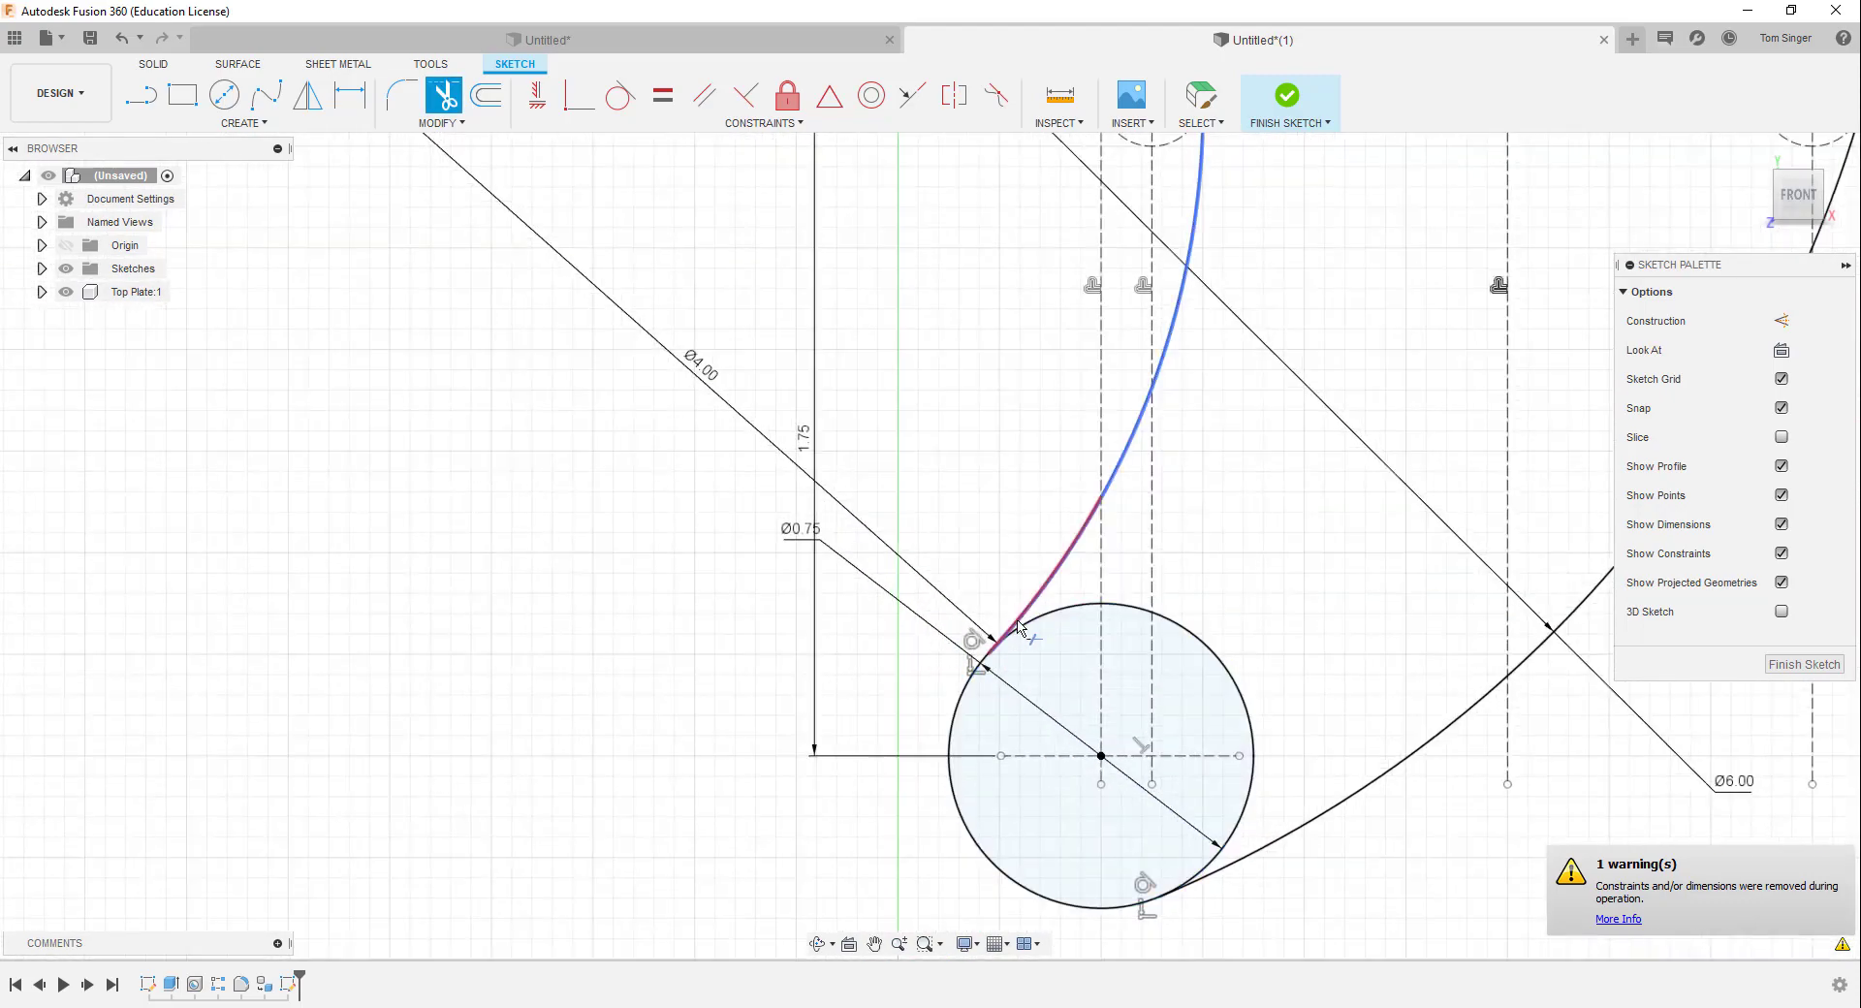
{"action": "left_click", "coordinate": [1242, 702]}
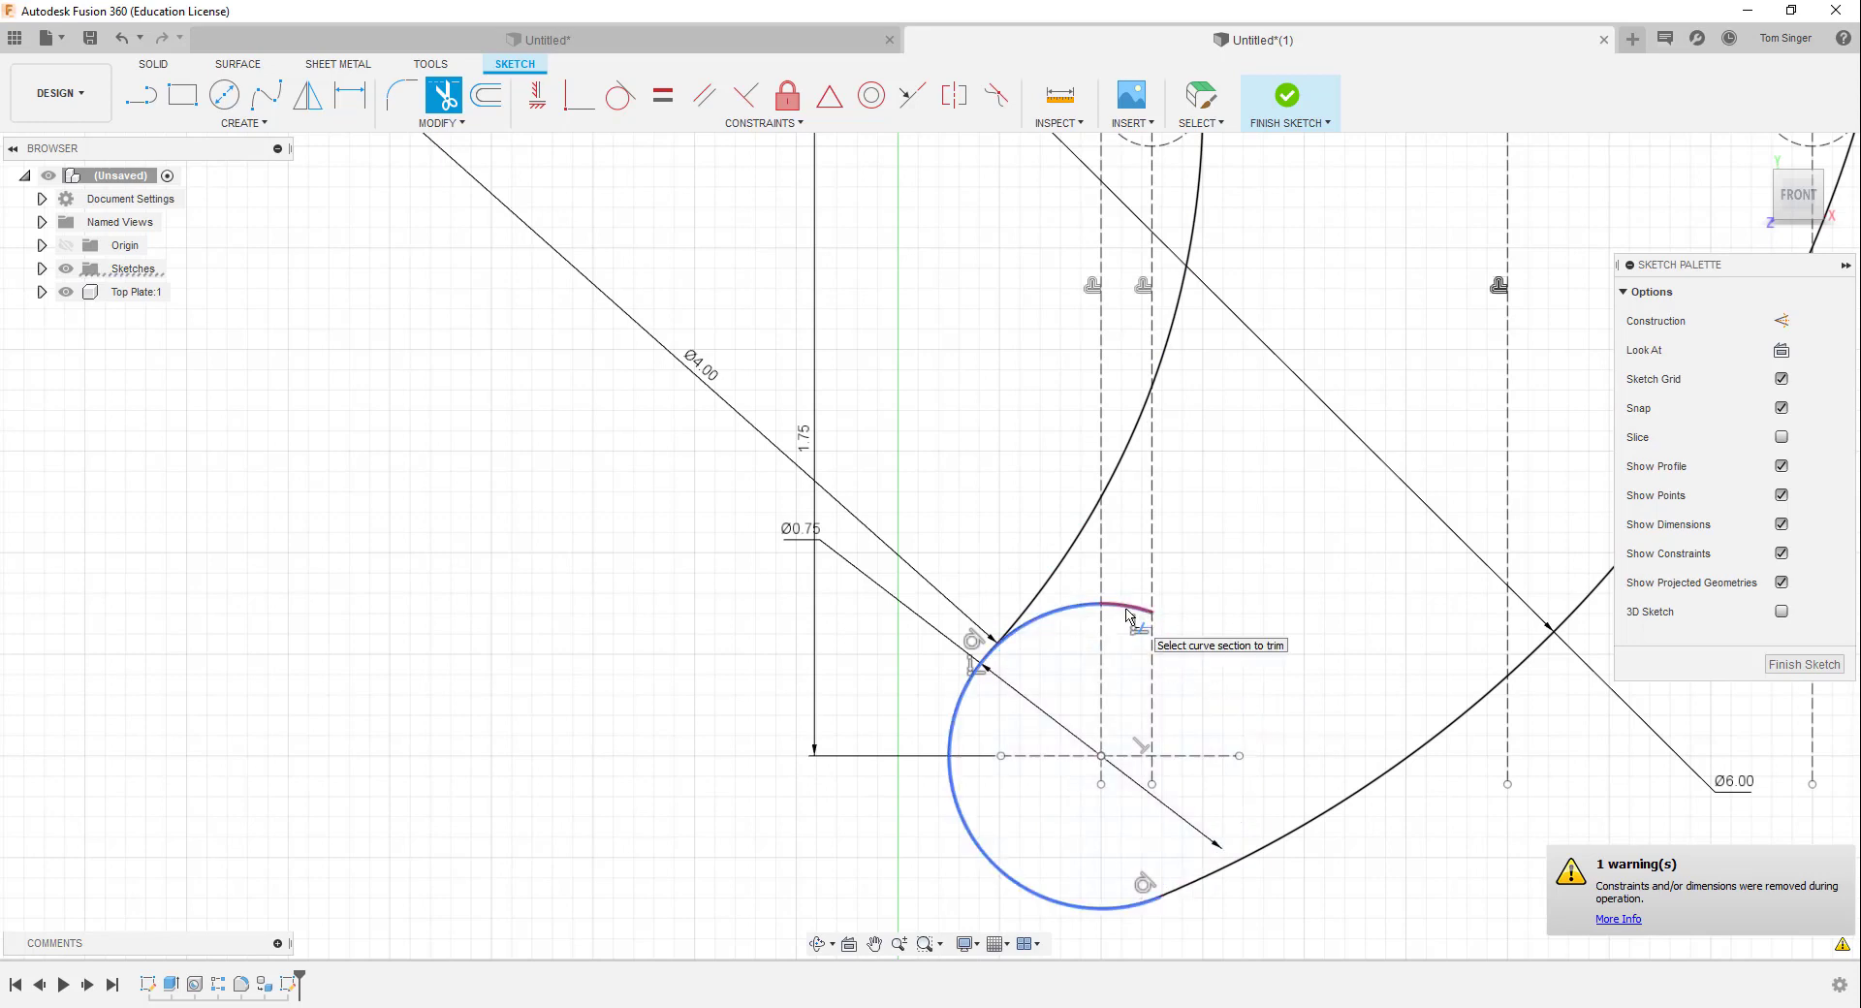
{"action": "left_click", "coordinate": [1127, 612]}
{"action": "left_click", "coordinate": [1067, 617]}
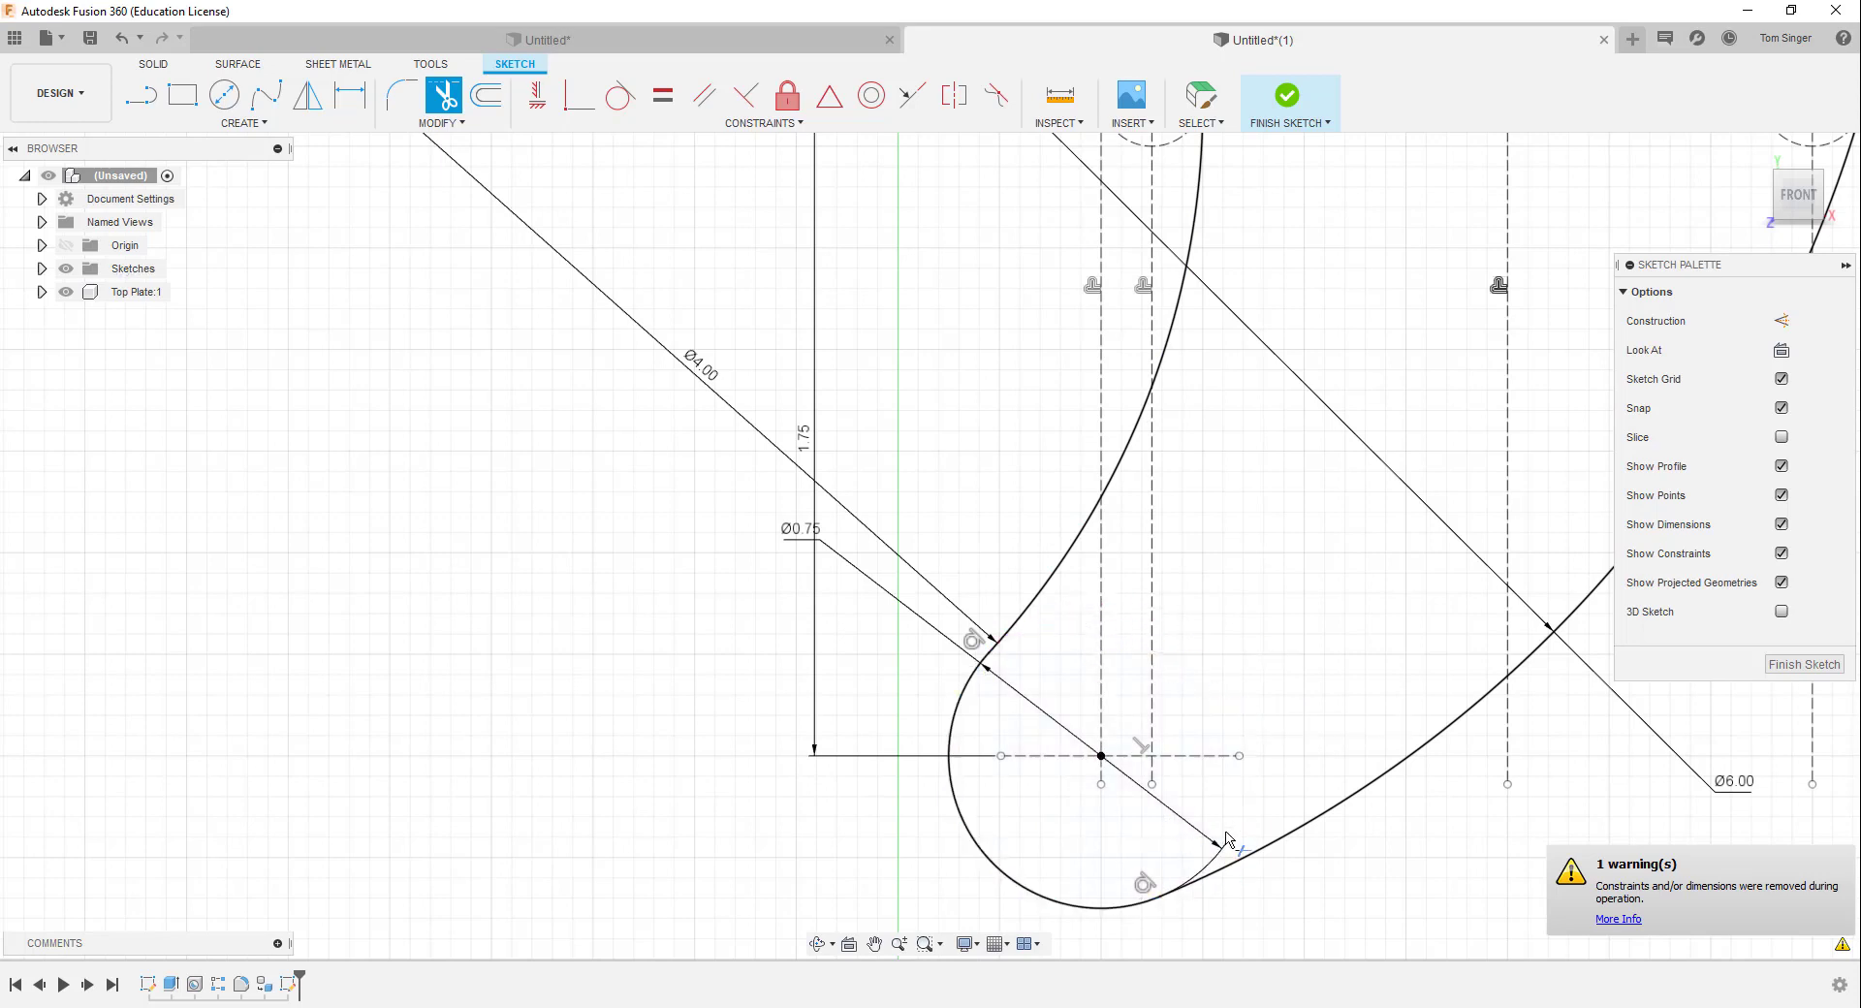
Draw 0.125 in vertical lines from both large arcs' upper ends to the plate's underside and close the profile with a horizontal line between them
{"action": "scroll", "coordinate": [1213, 643], "scroll_direction": "down", "scroll_amount": 3}
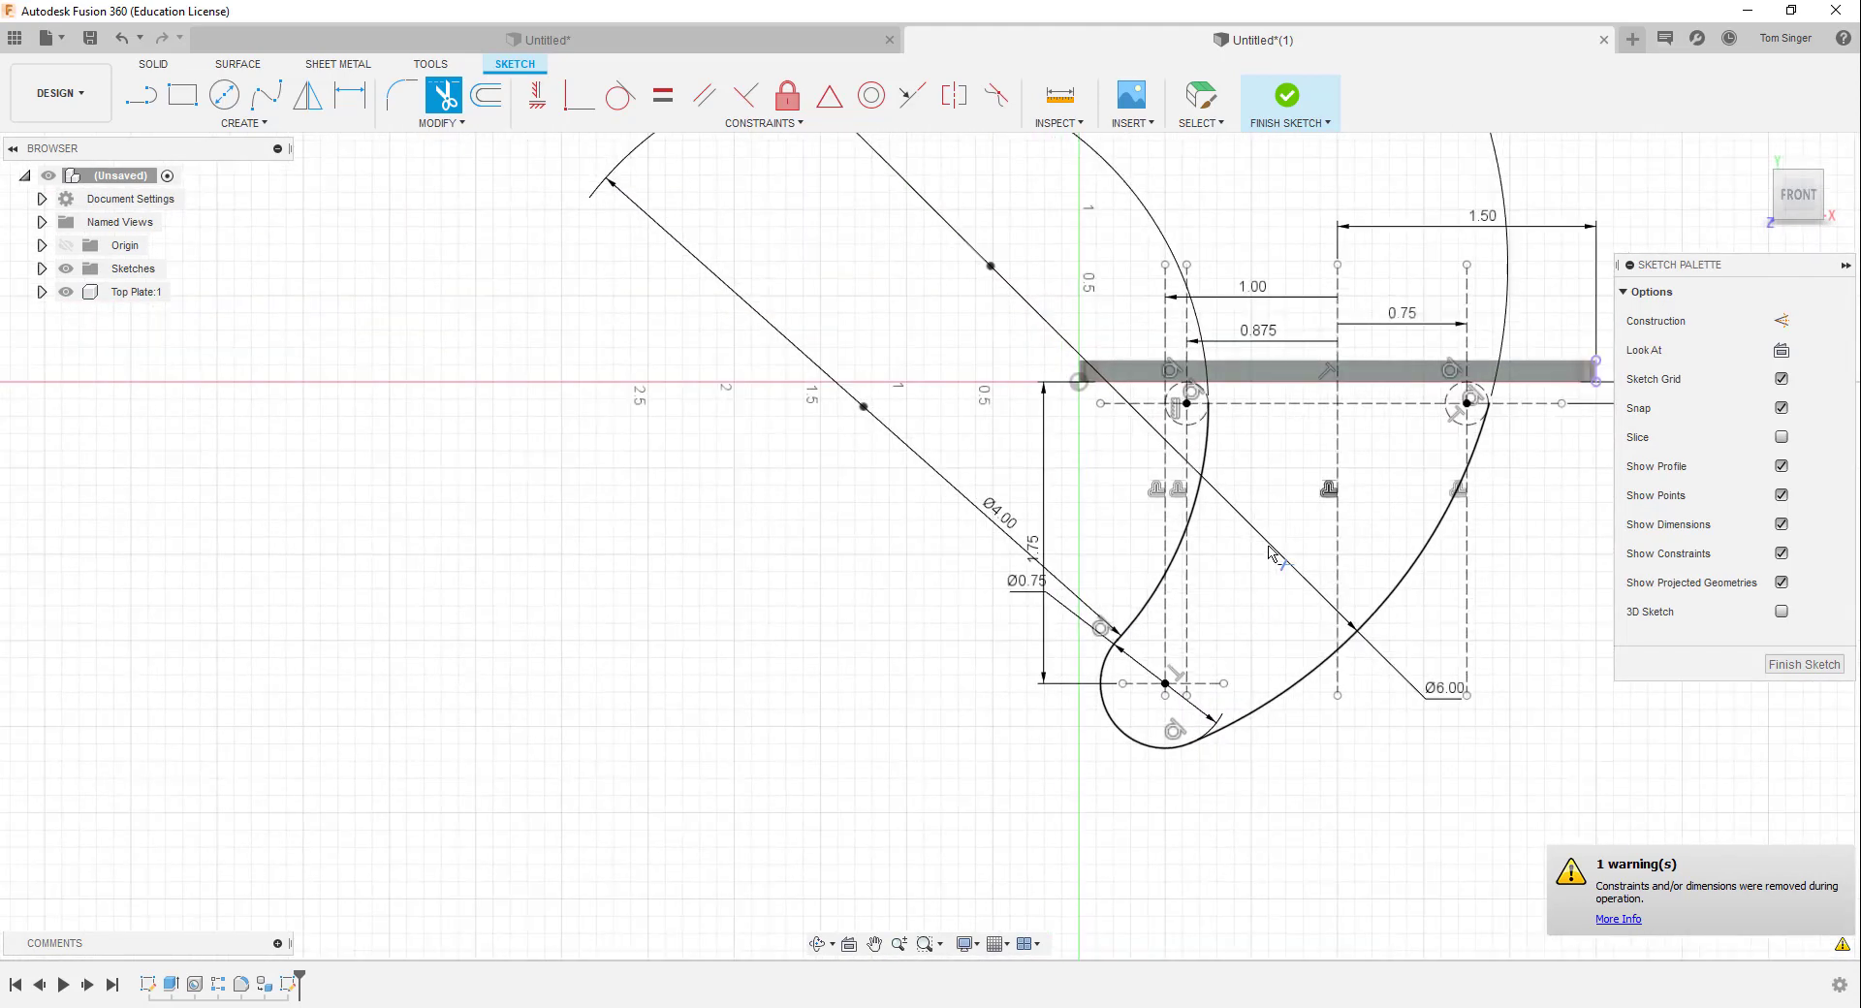
{"action": "scroll", "coordinate": [1280, 383], "scroll_direction": "up", "scroll_amount": 3}
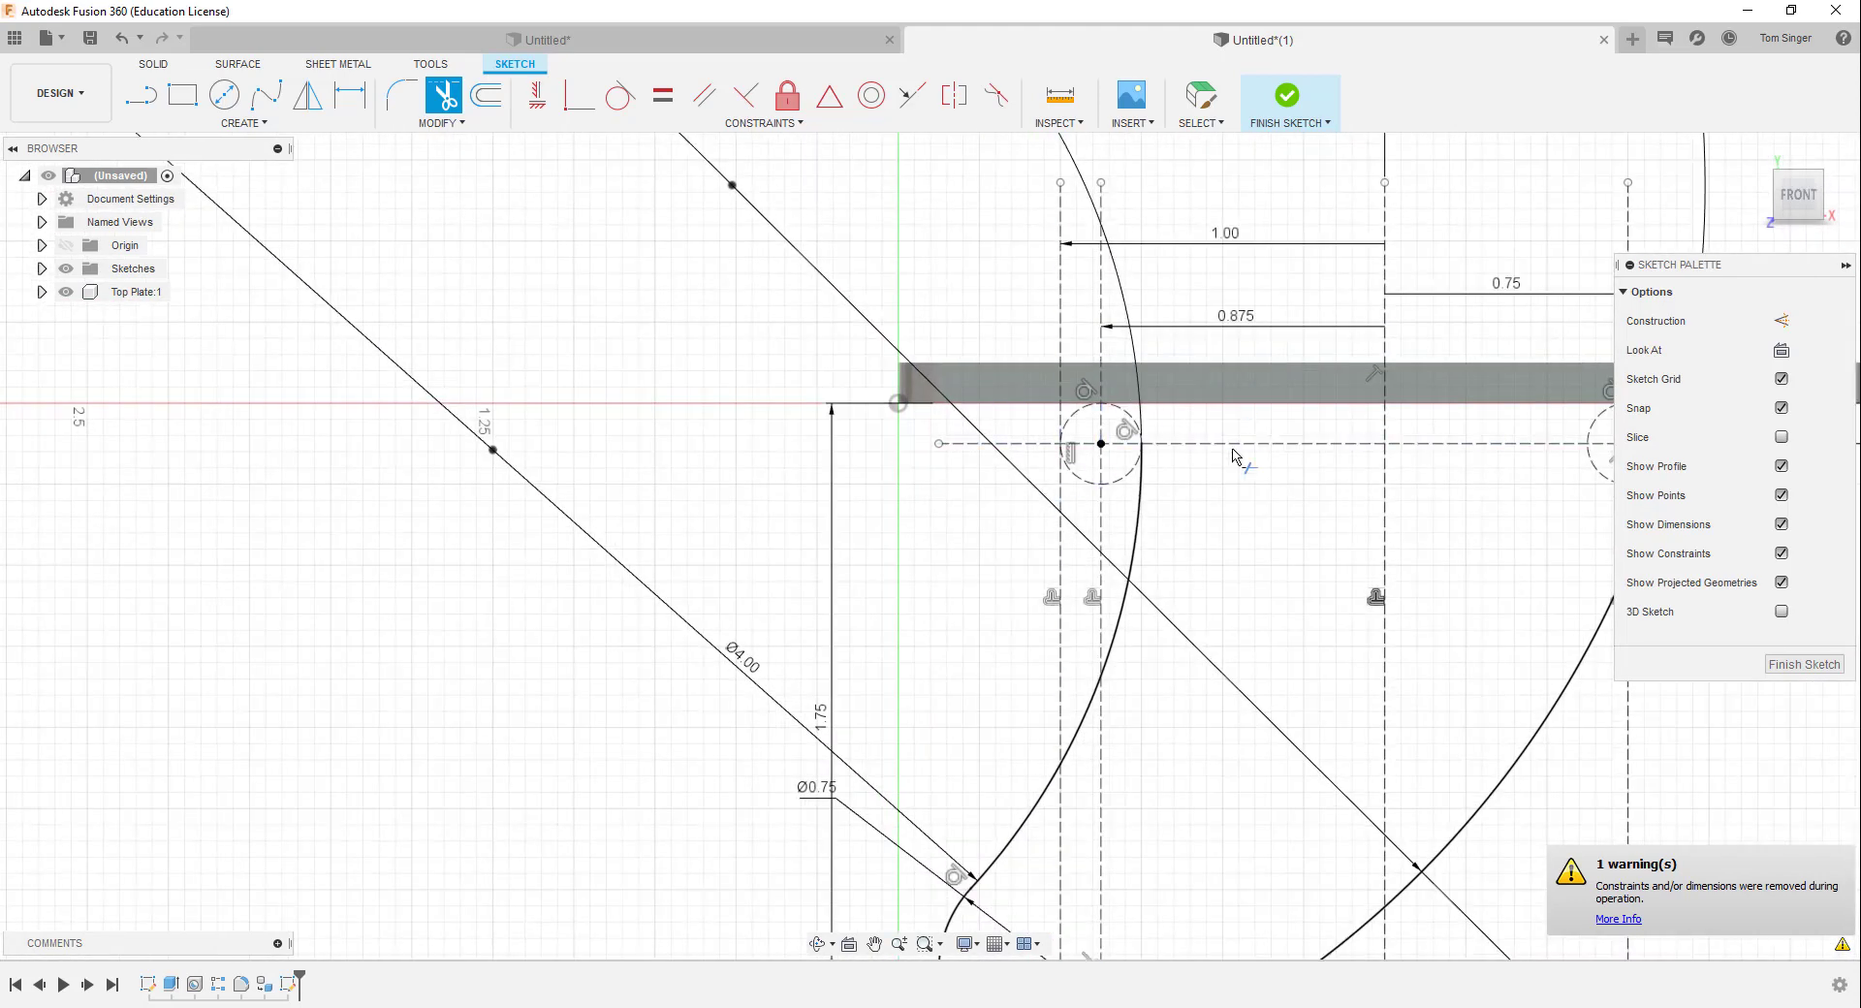
{"action": "scroll", "coordinate": [1237, 450], "scroll_direction": "down", "scroll_amount": 1}
{"action": "middle_click_drag", "start_coordinate": [1264, 454], "coordinate": [932, 537]}
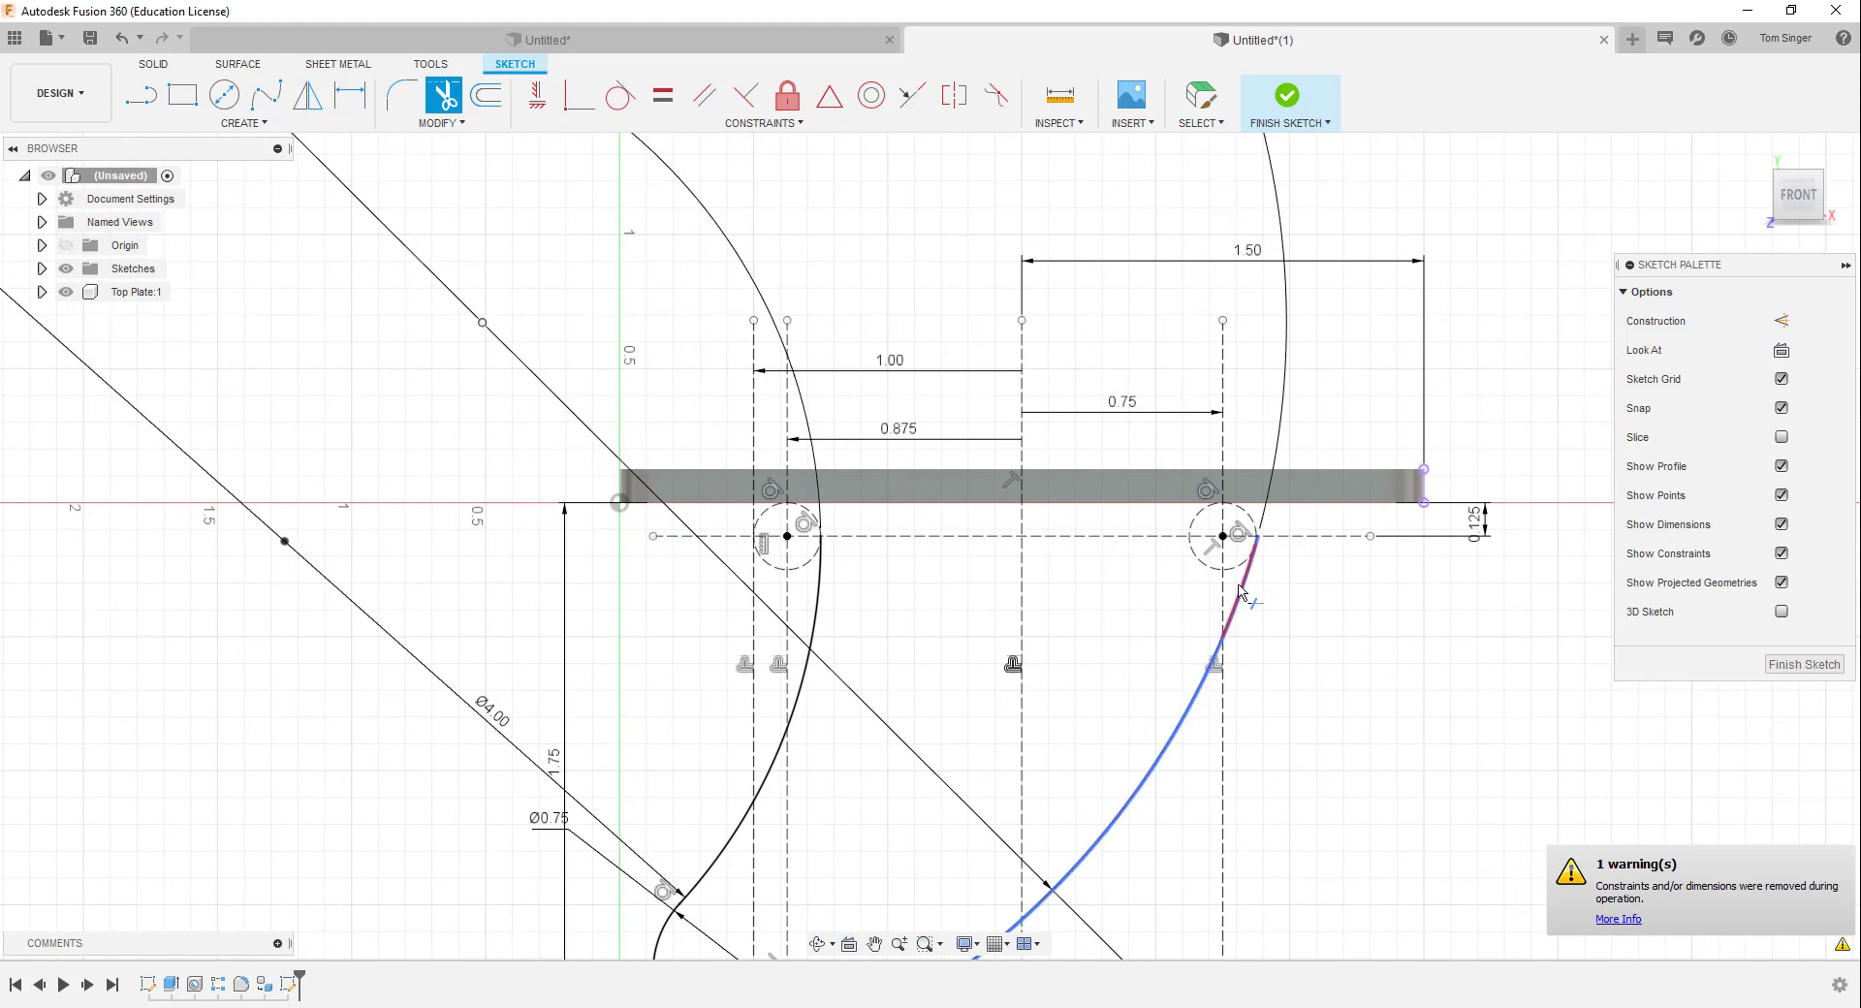
{"action": "scroll", "coordinate": [1241, 591], "scroll_direction": "up", "scroll_amount": 3}
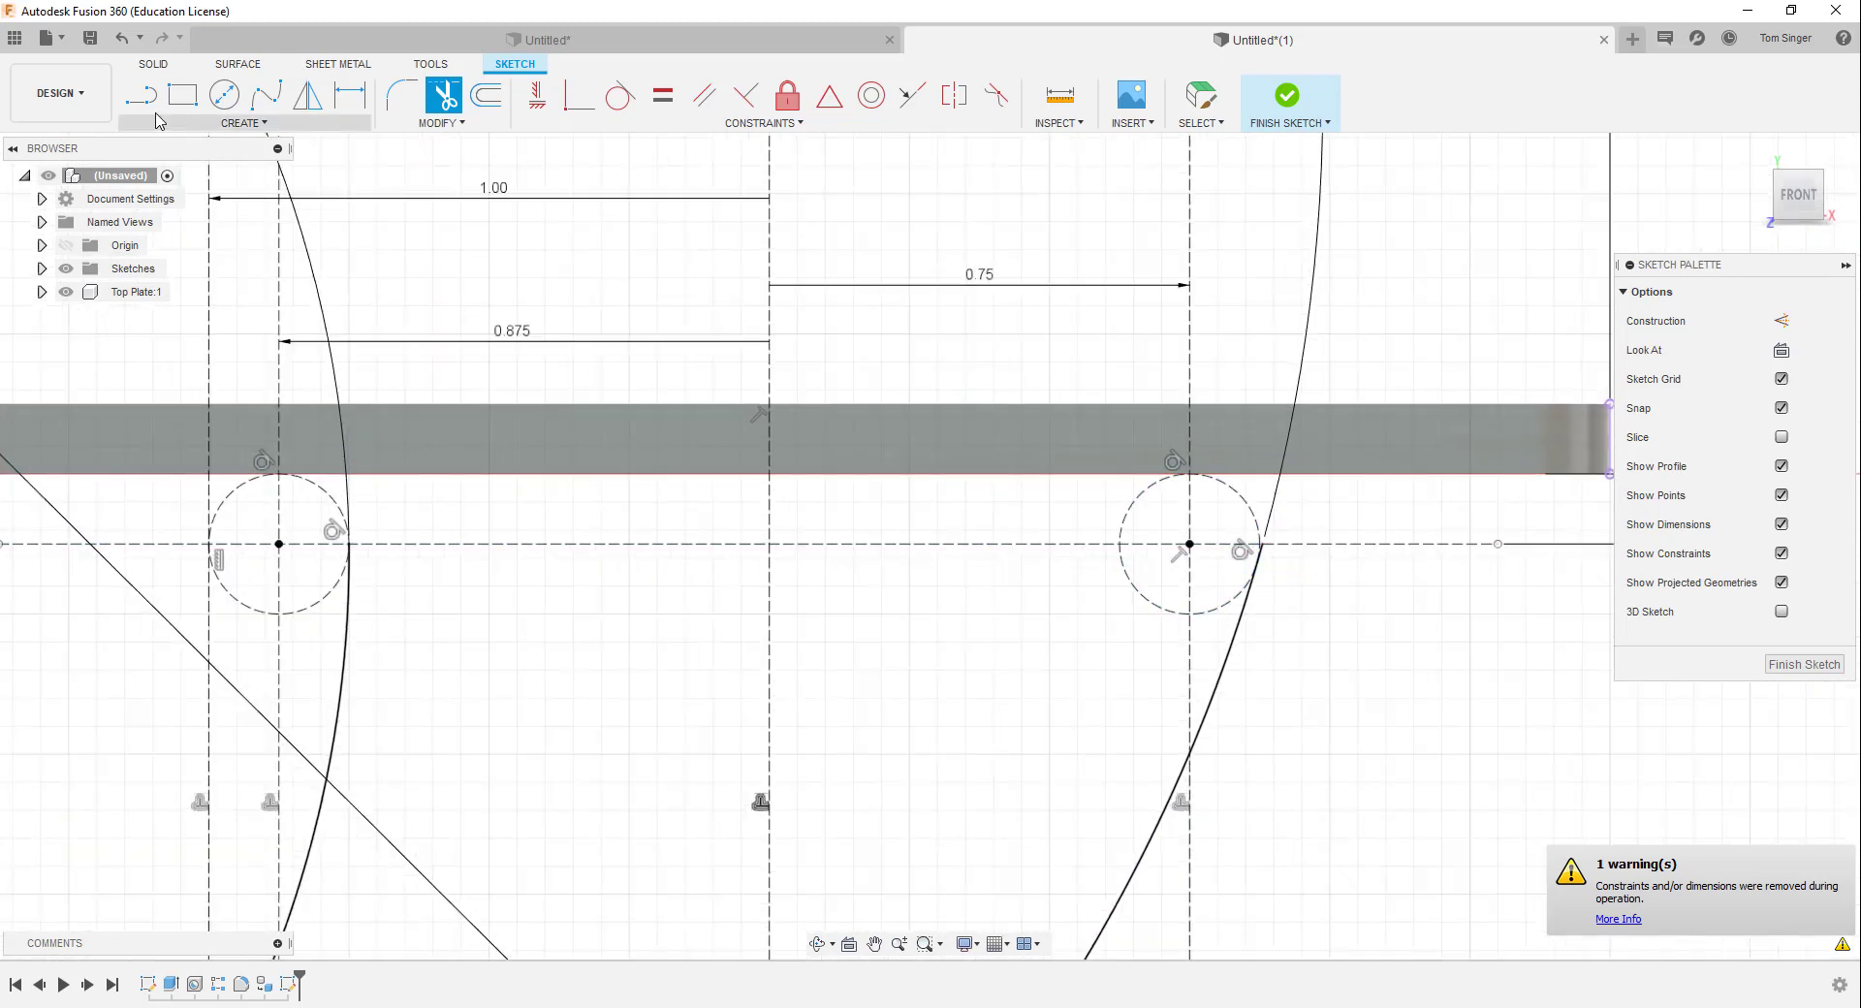
{"action": "key", "text": "l"}
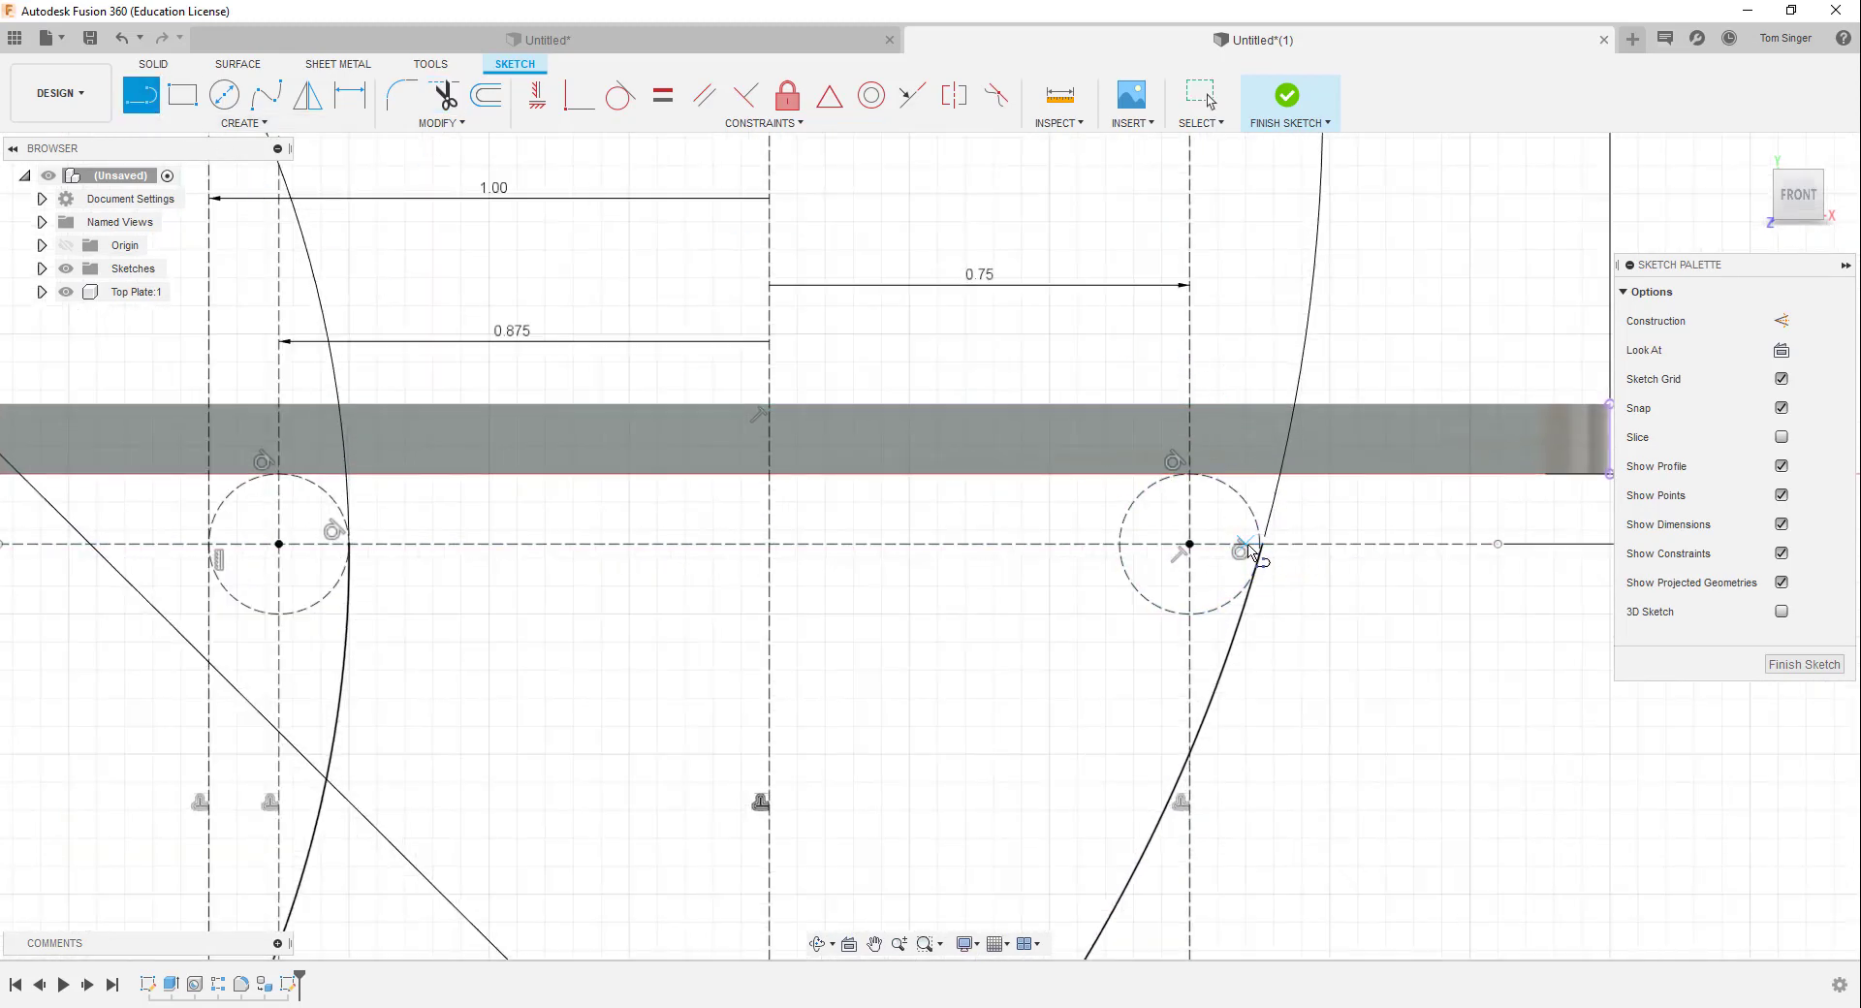
{"action": "left_click", "coordinate": [1262, 544]}
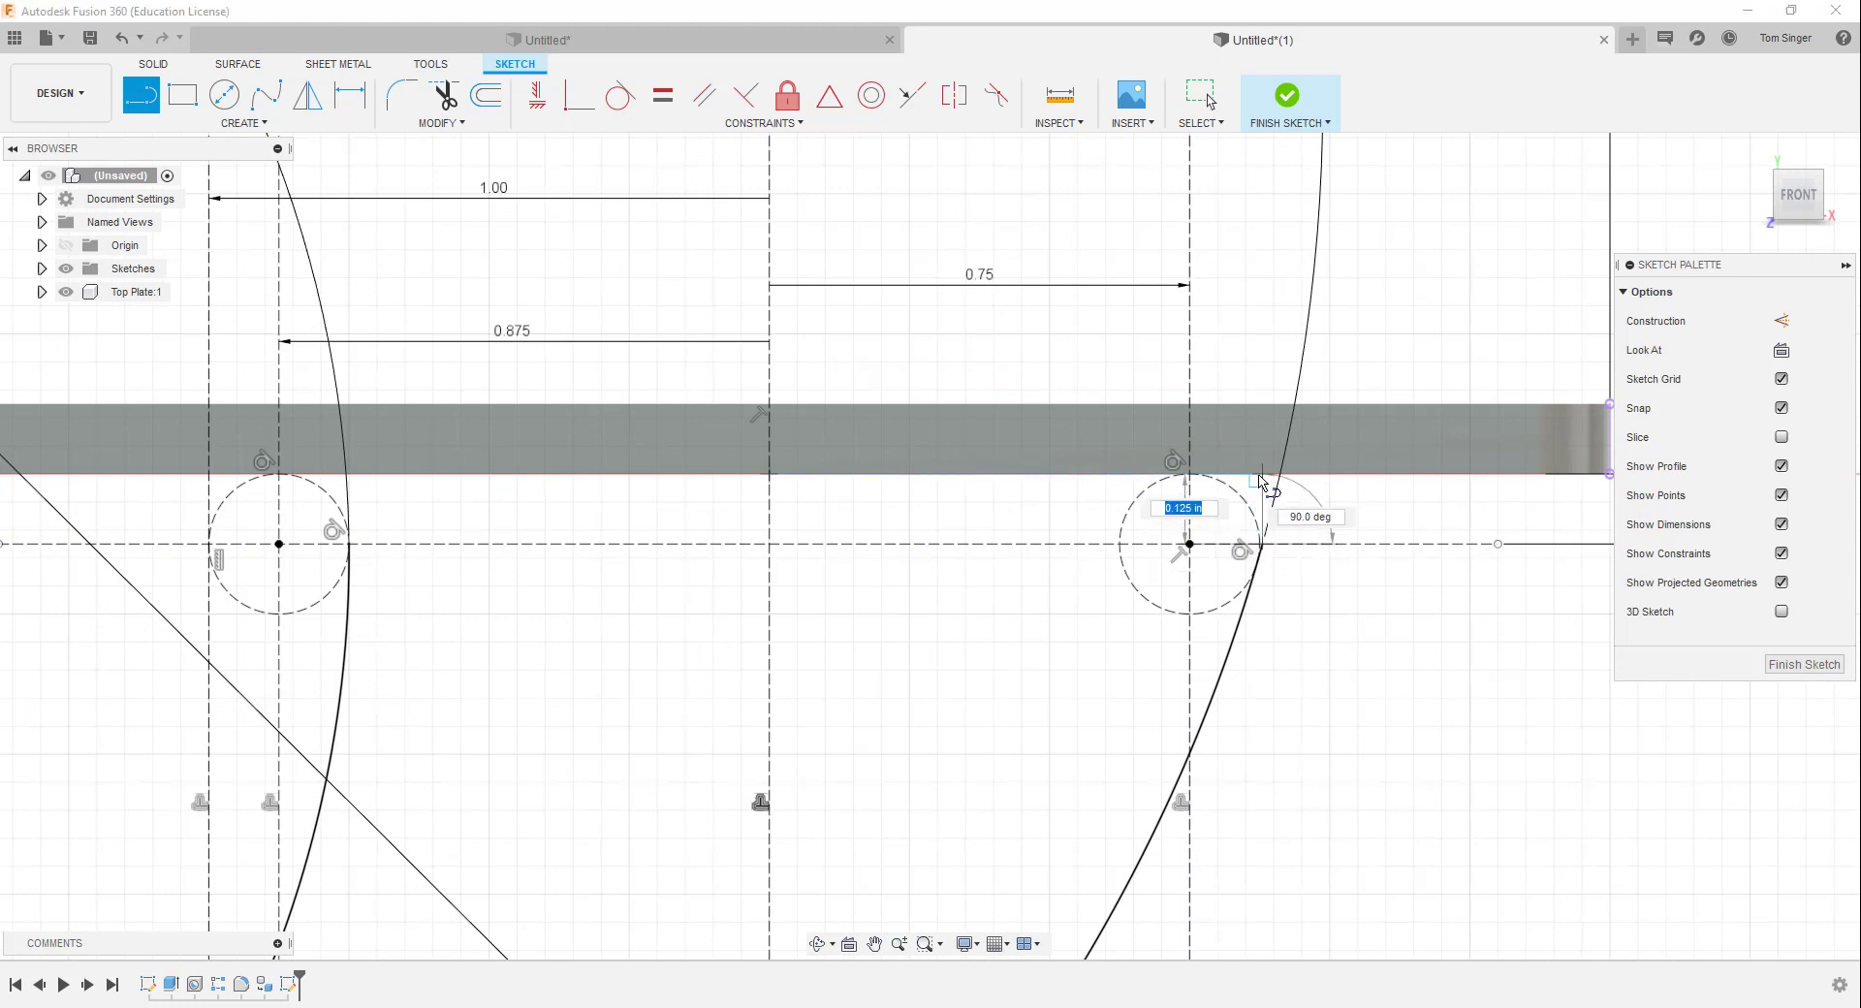
{"action": "left_click", "coordinate": [1263, 474]}
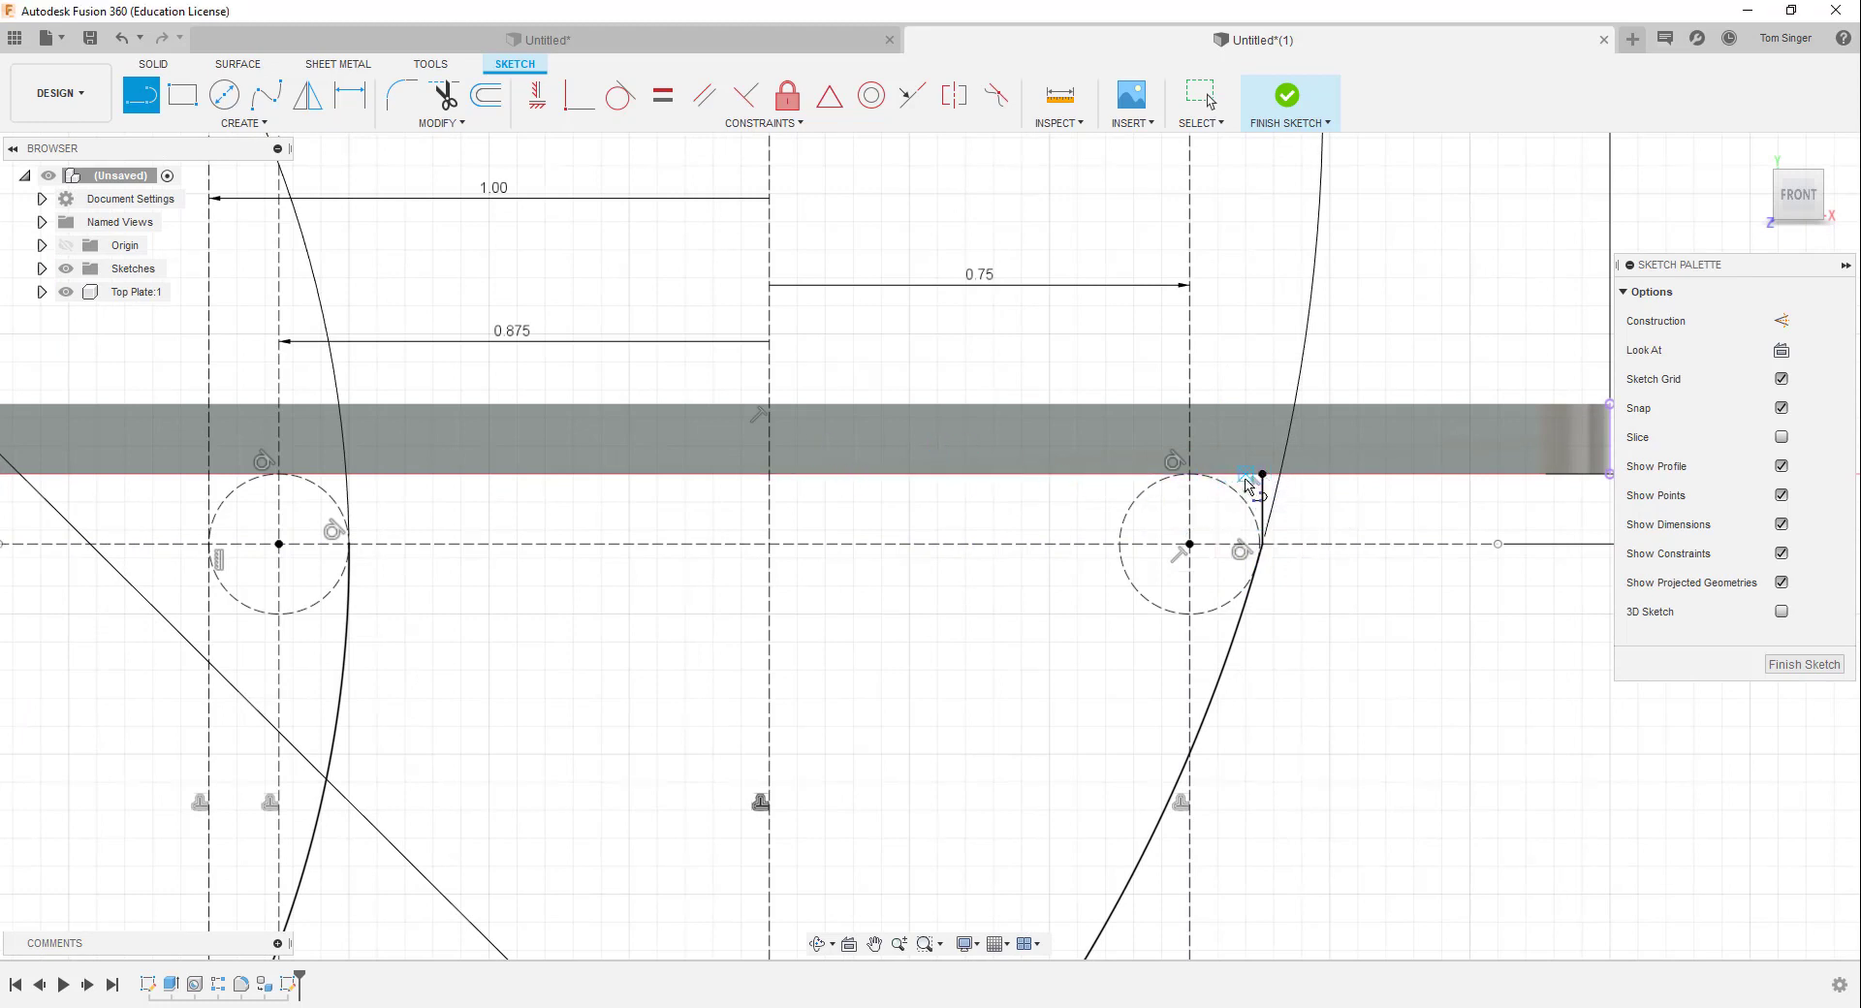
{"action": "left_click", "coordinate": [349, 543]}
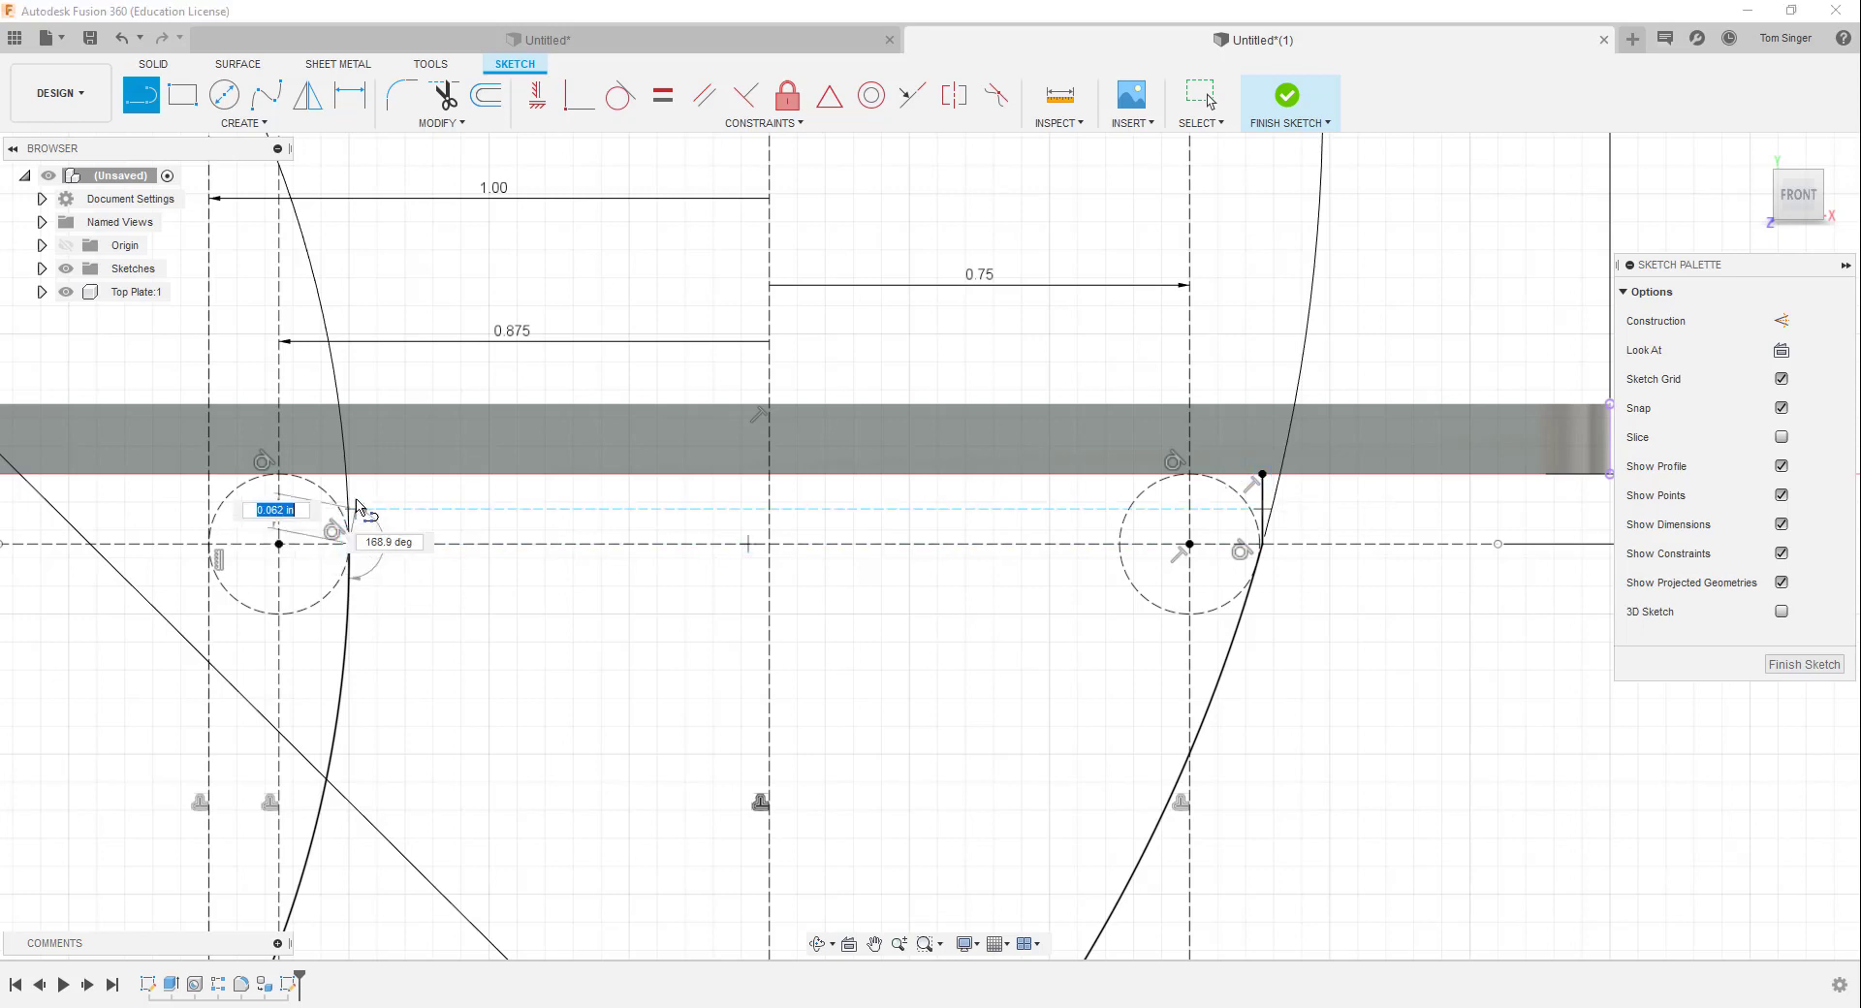
{"action": "left_click", "coordinate": [349, 474]}
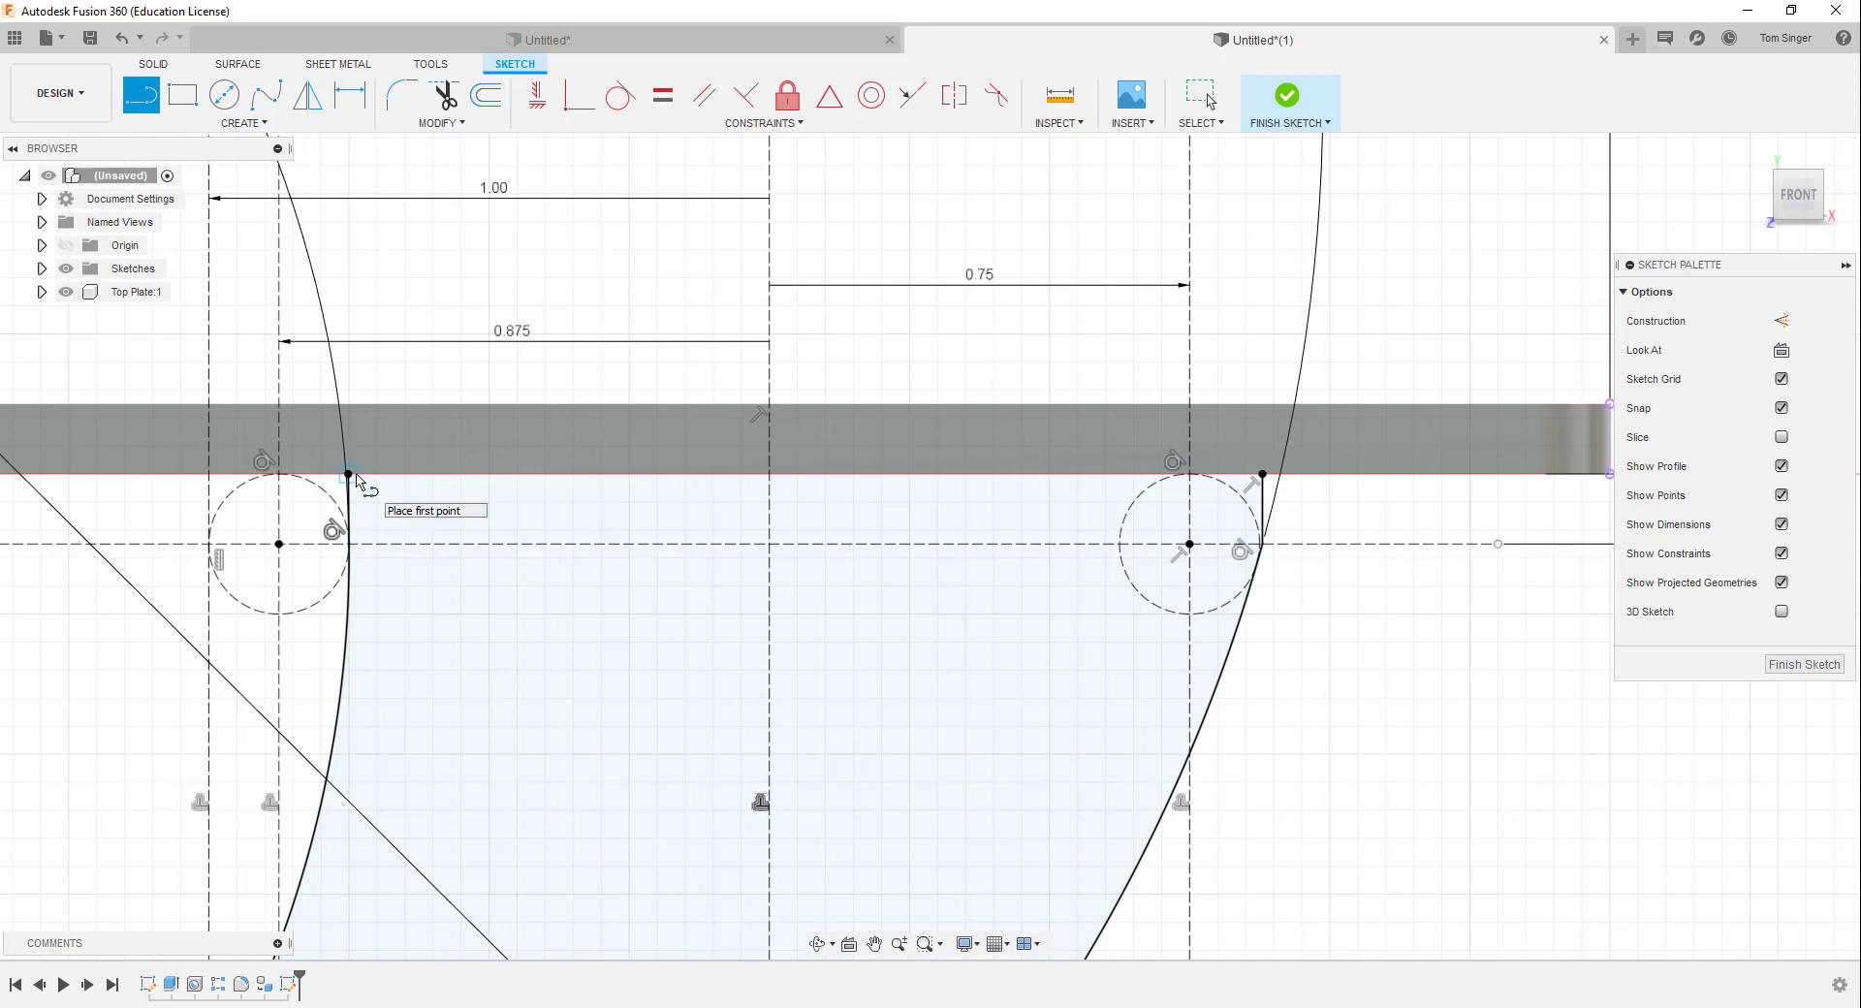
{"action": "left_click", "coordinate": [1260, 475]}
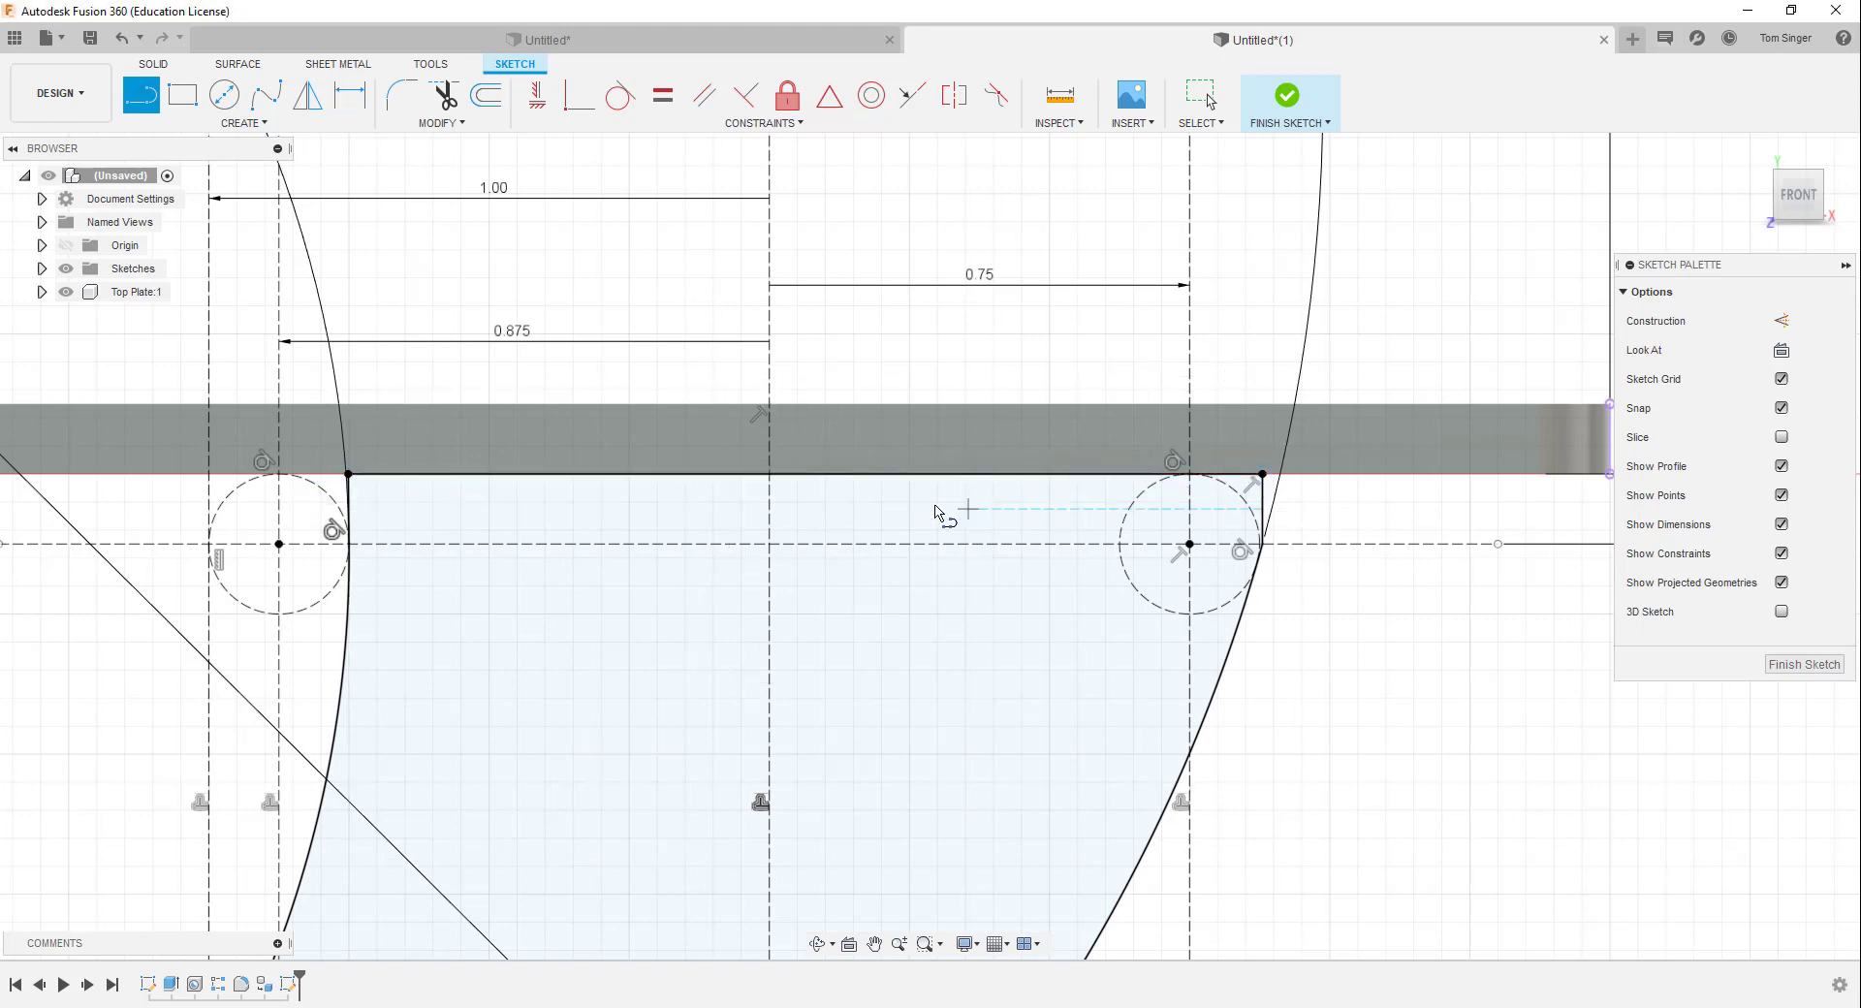
Draw a centre-diameter circle 0.25 in across, concentric with the hub arc
{"action": "scroll", "coordinate": [829, 645], "scroll_direction": "down", "scroll_amount": 4}
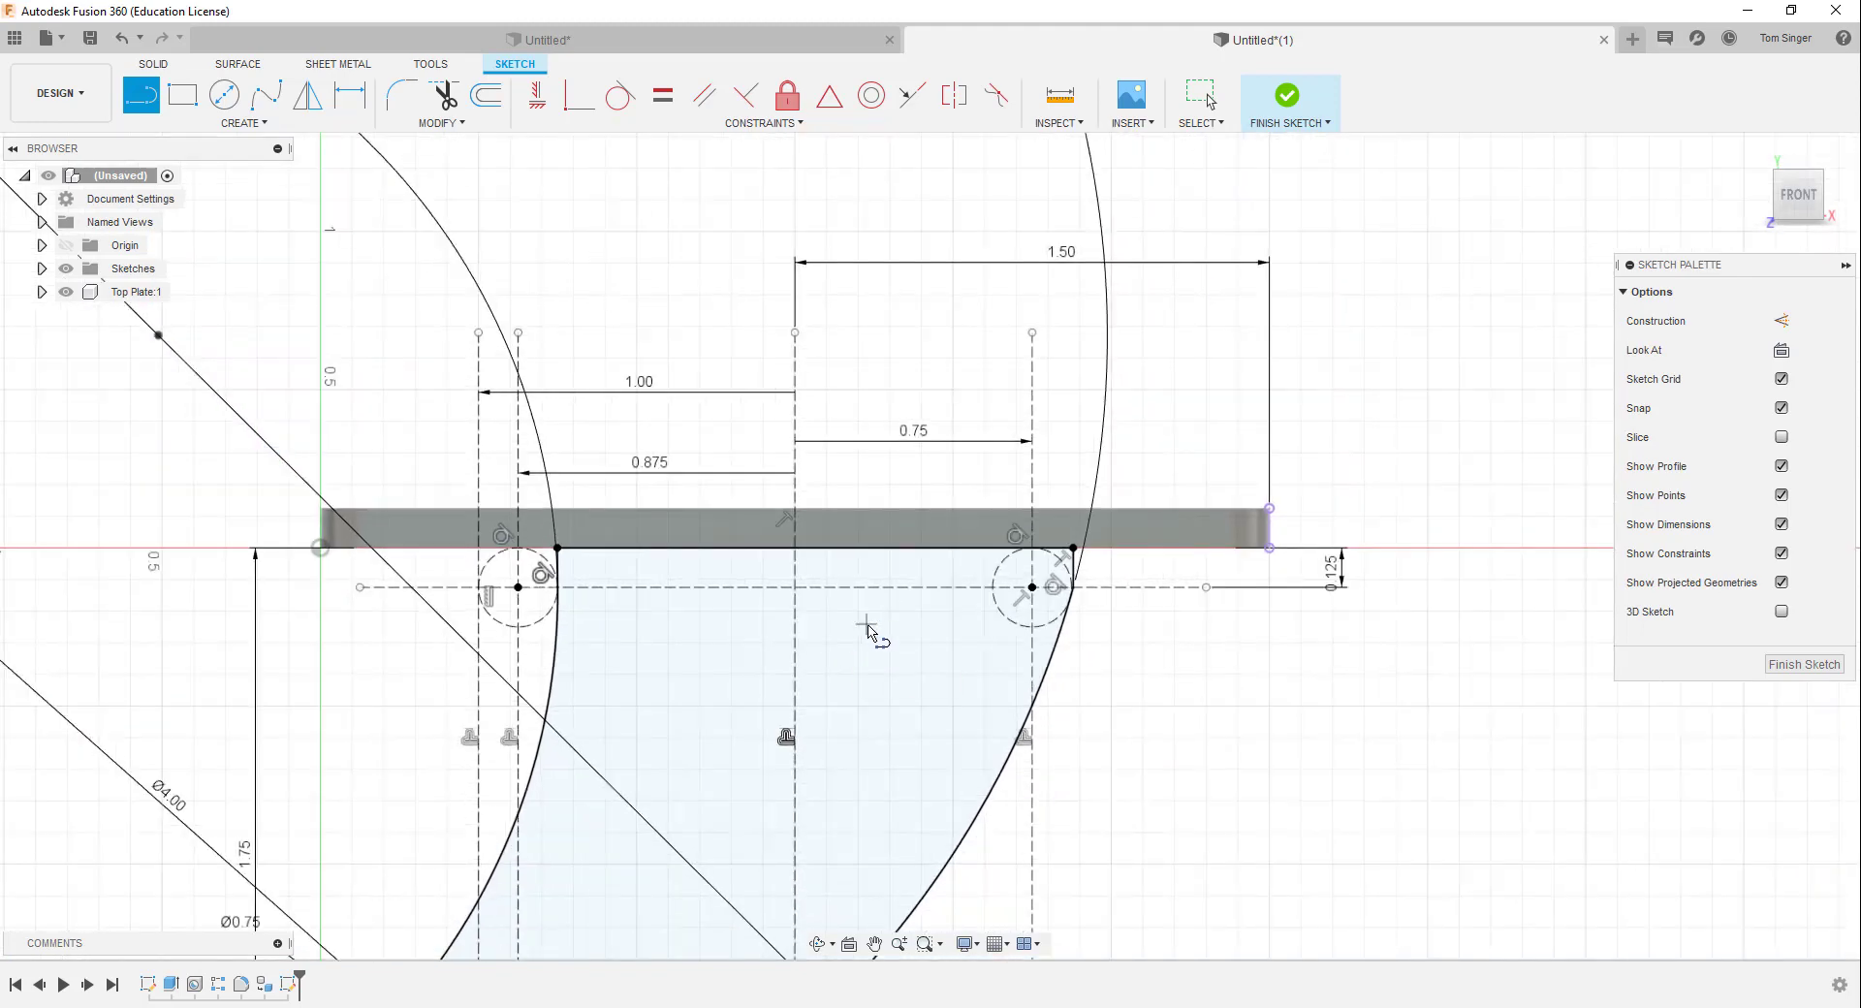
{"action": "scroll", "coordinate": [853, 631], "scroll_direction": "down", "scroll_amount": 2}
{"action": "middle_click_drag", "start_coordinate": [945, 647], "coordinate": [1169, 436]}
{"action": "key", "text": "l"}
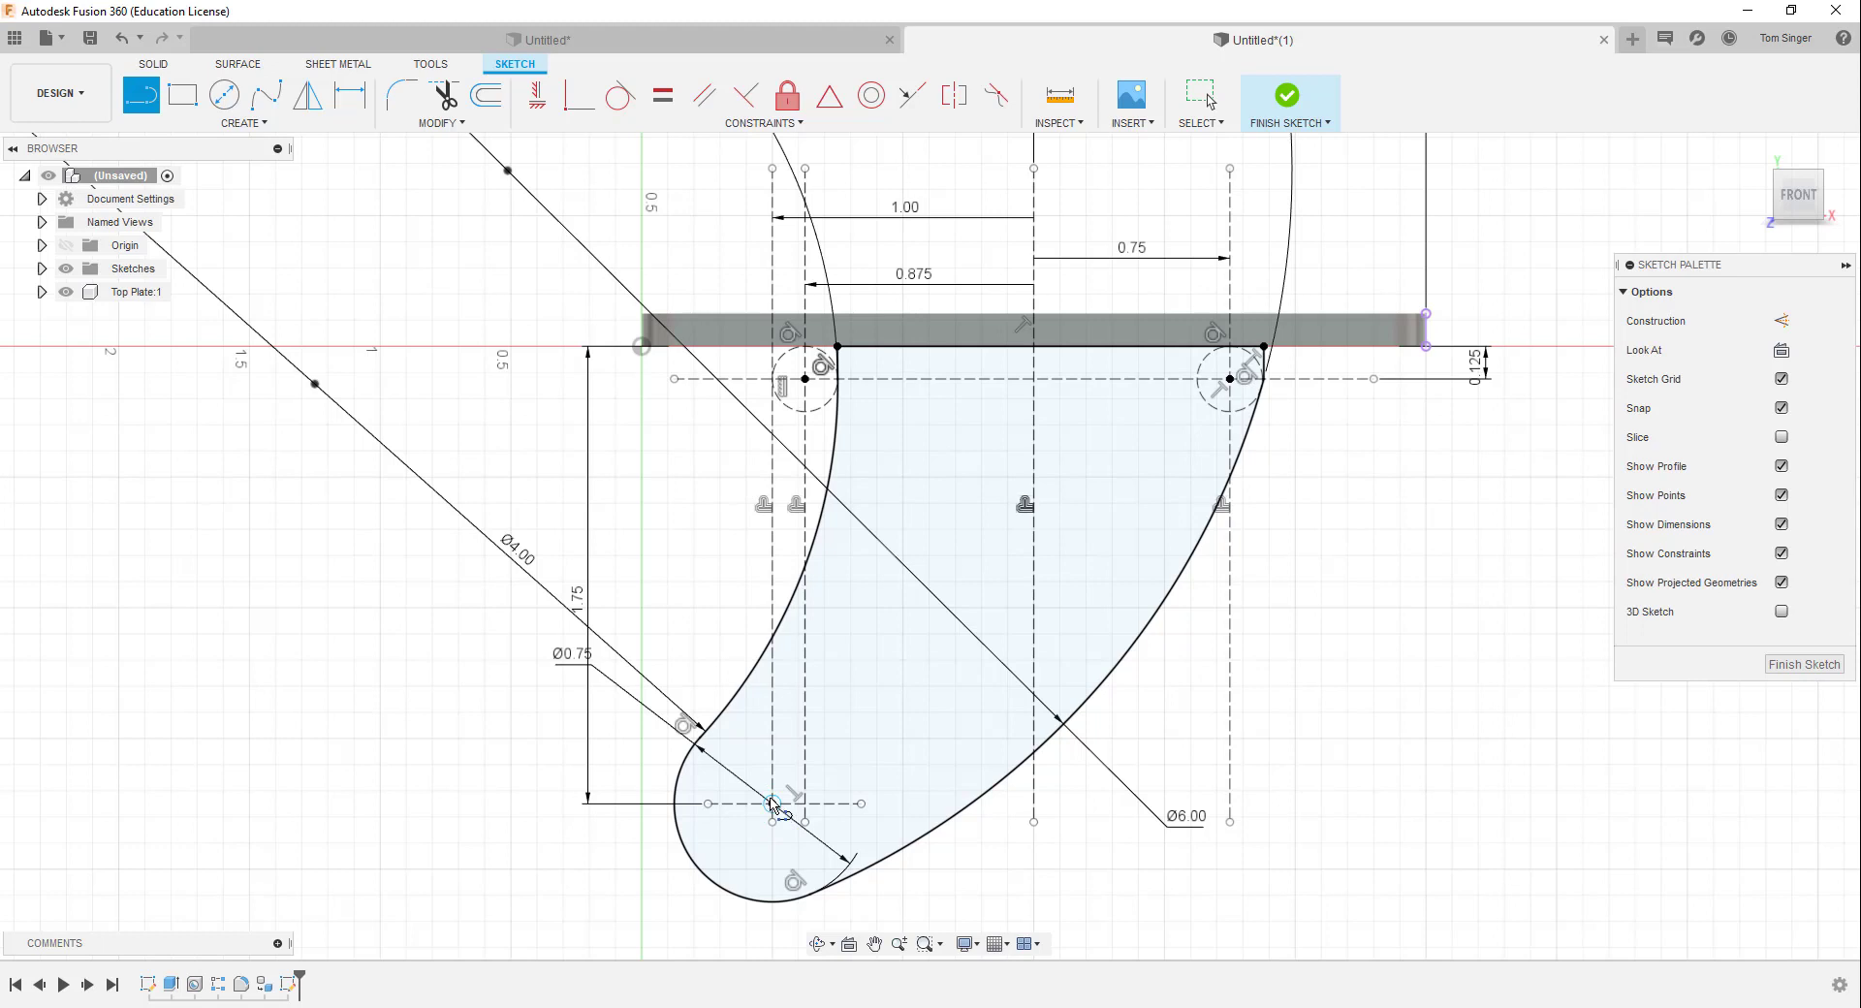
{"action": "left_click", "coordinate": [222, 94]}
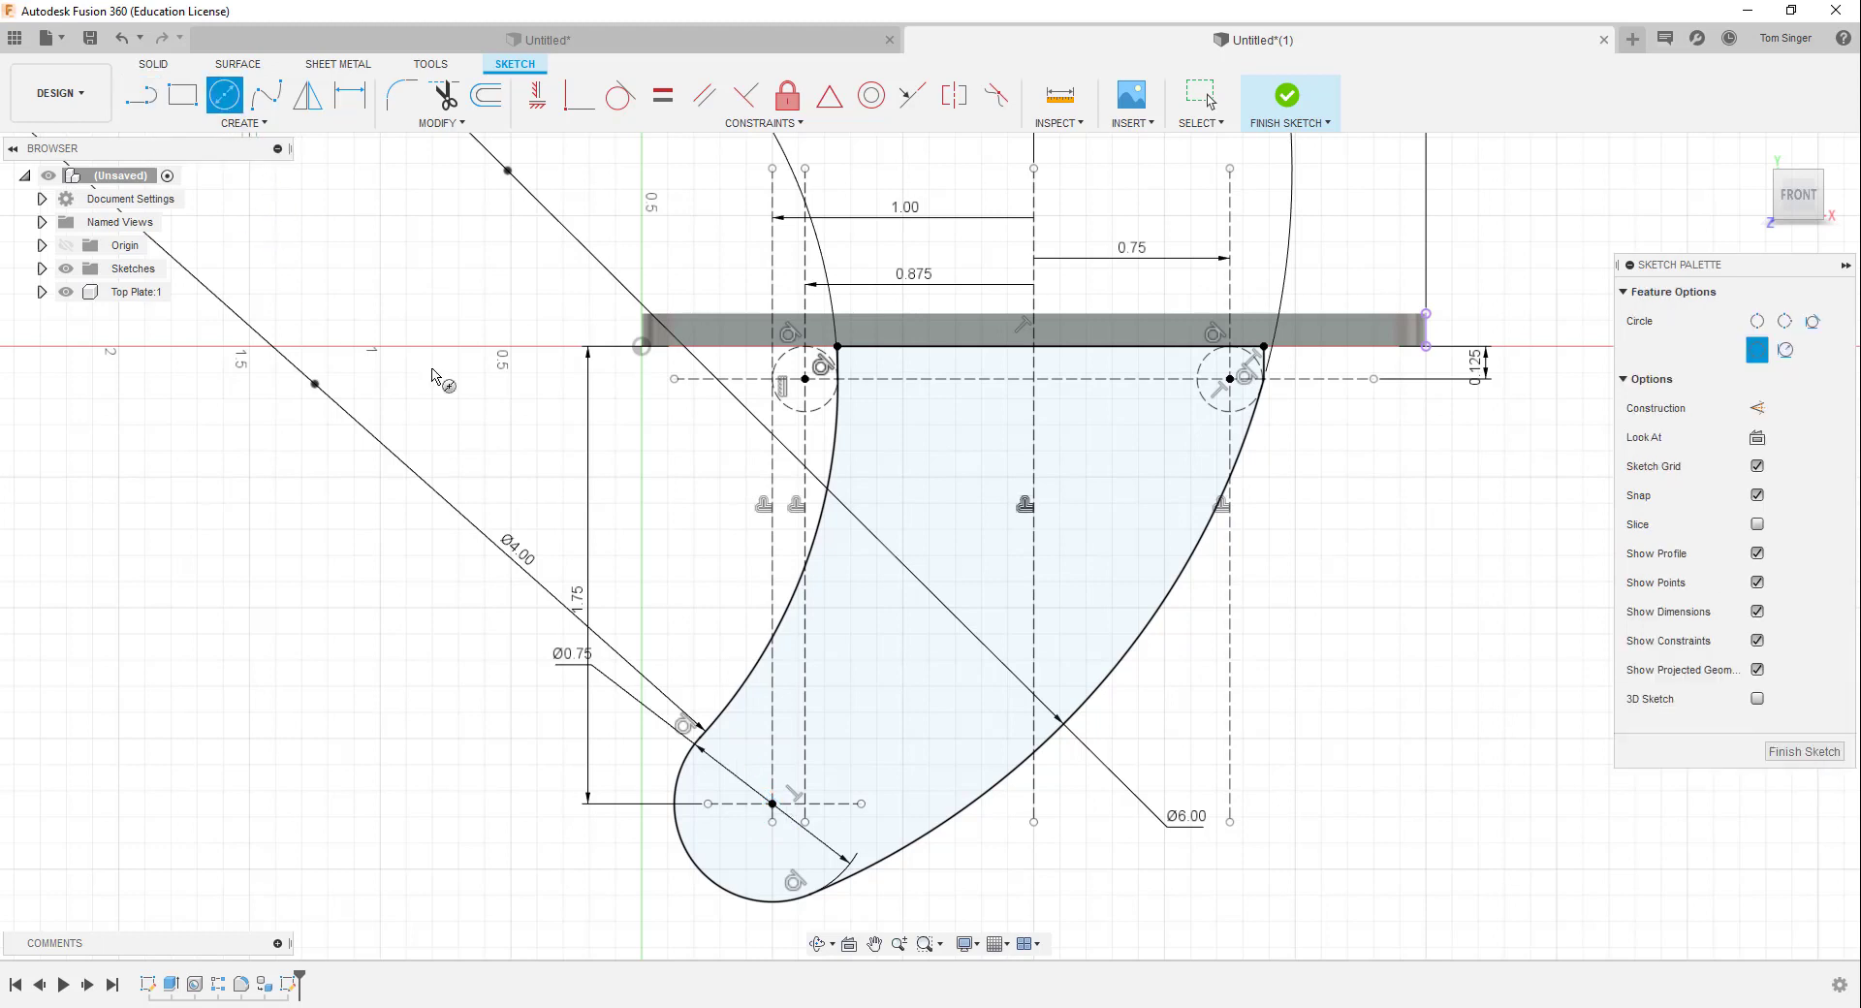
{"action": "left_click", "coordinate": [773, 804]}
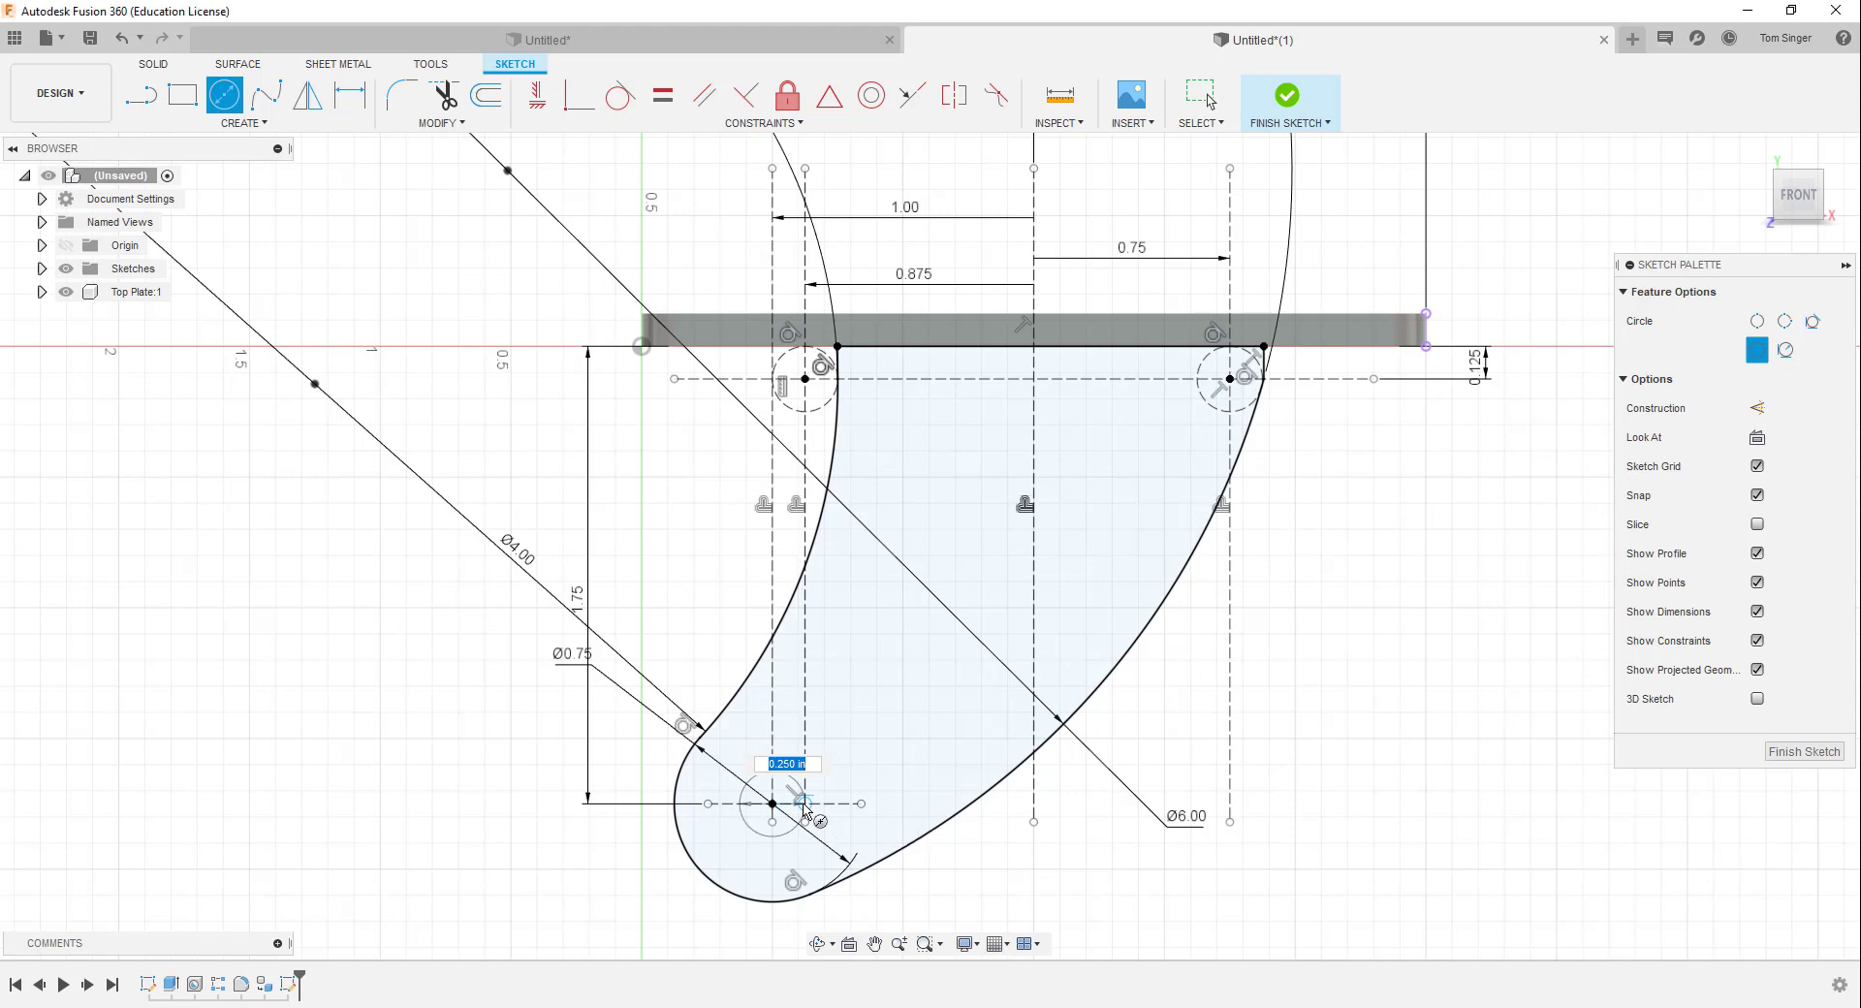
{"action": "left_click", "coordinate": [804, 808]}
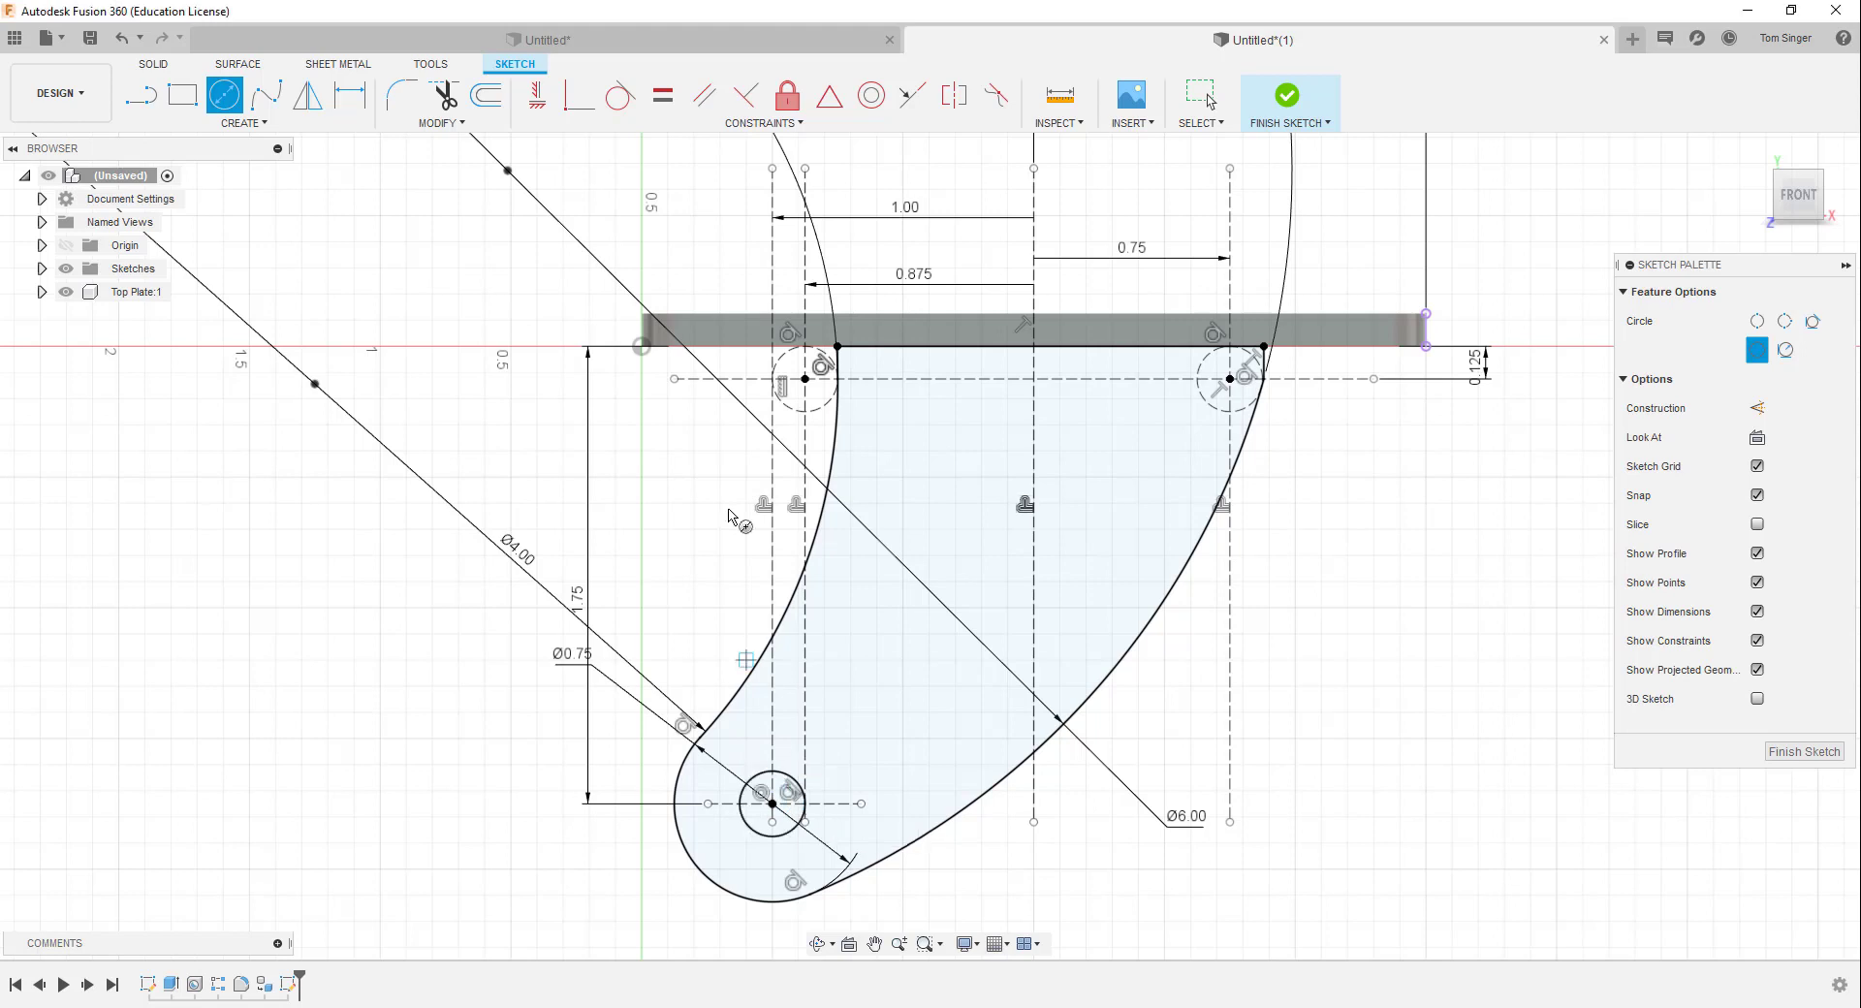
Dimension the axle hole's diameter as a driven dimension placed outside the hub
{"action": "left_click", "coordinate": [350, 94]}
{"action": "left_click", "coordinate": [746, 840]}
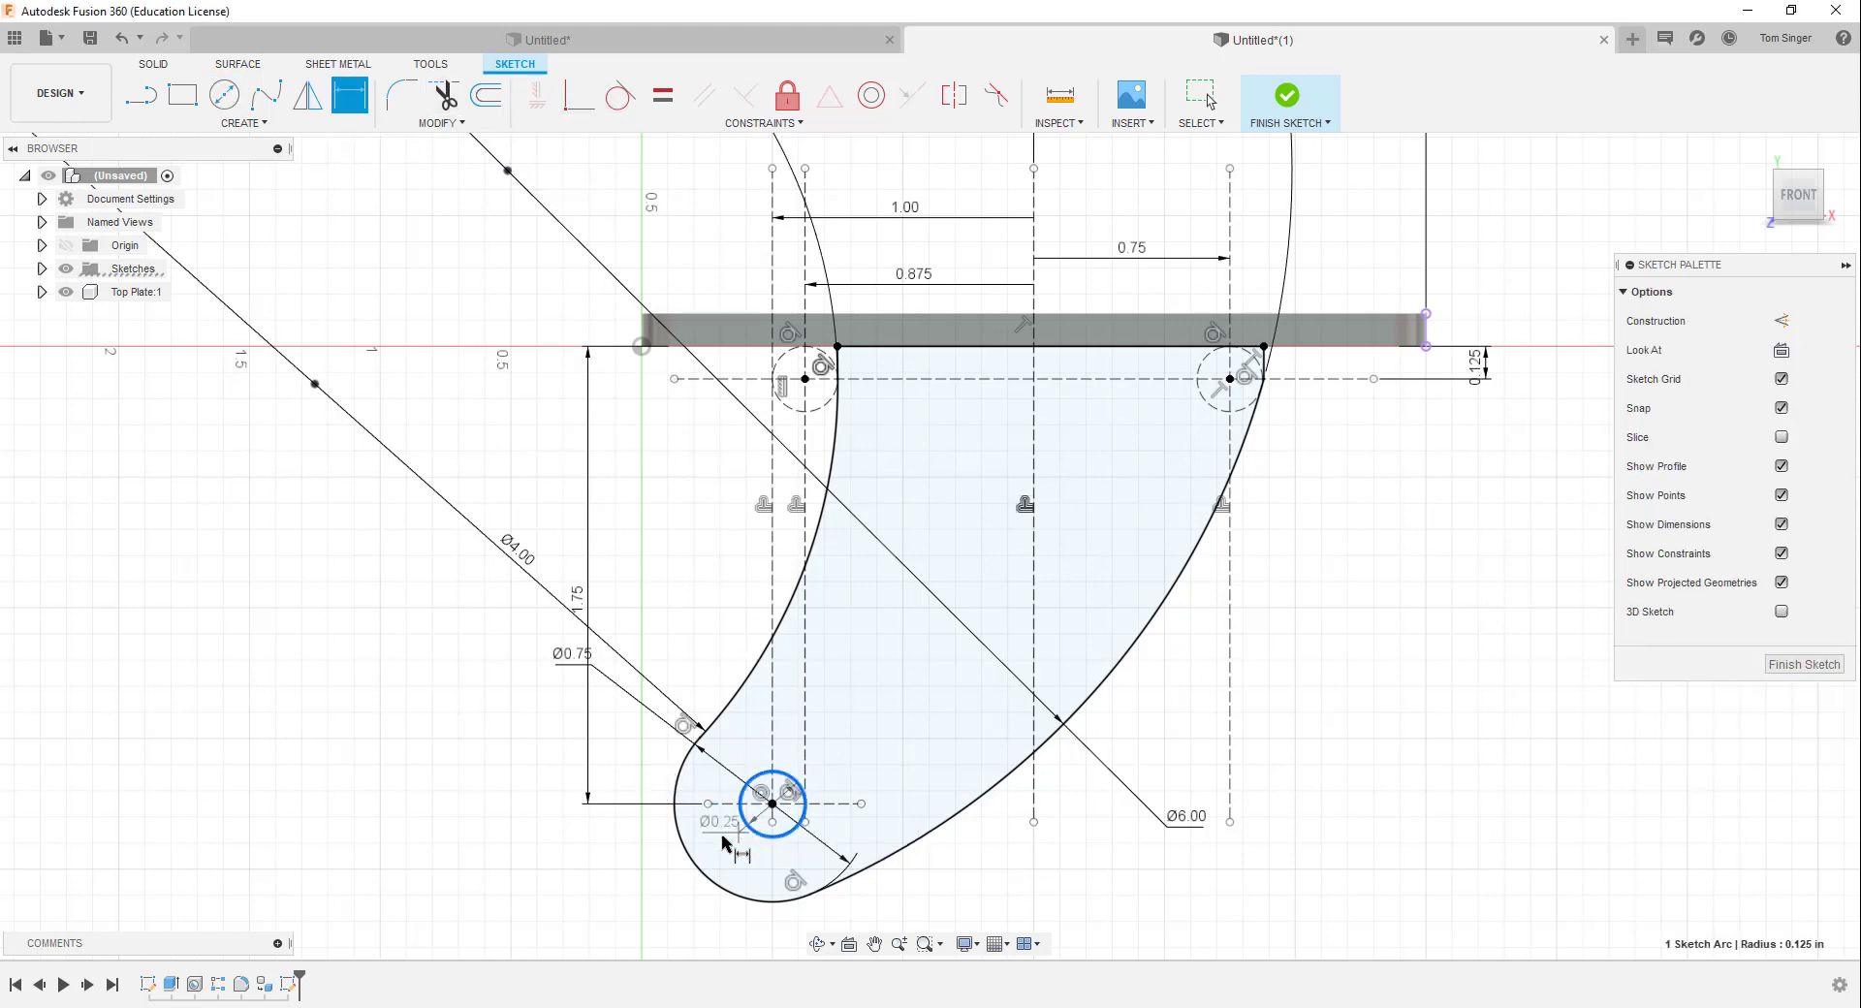
{"action": "left_click", "coordinate": [584, 863]}
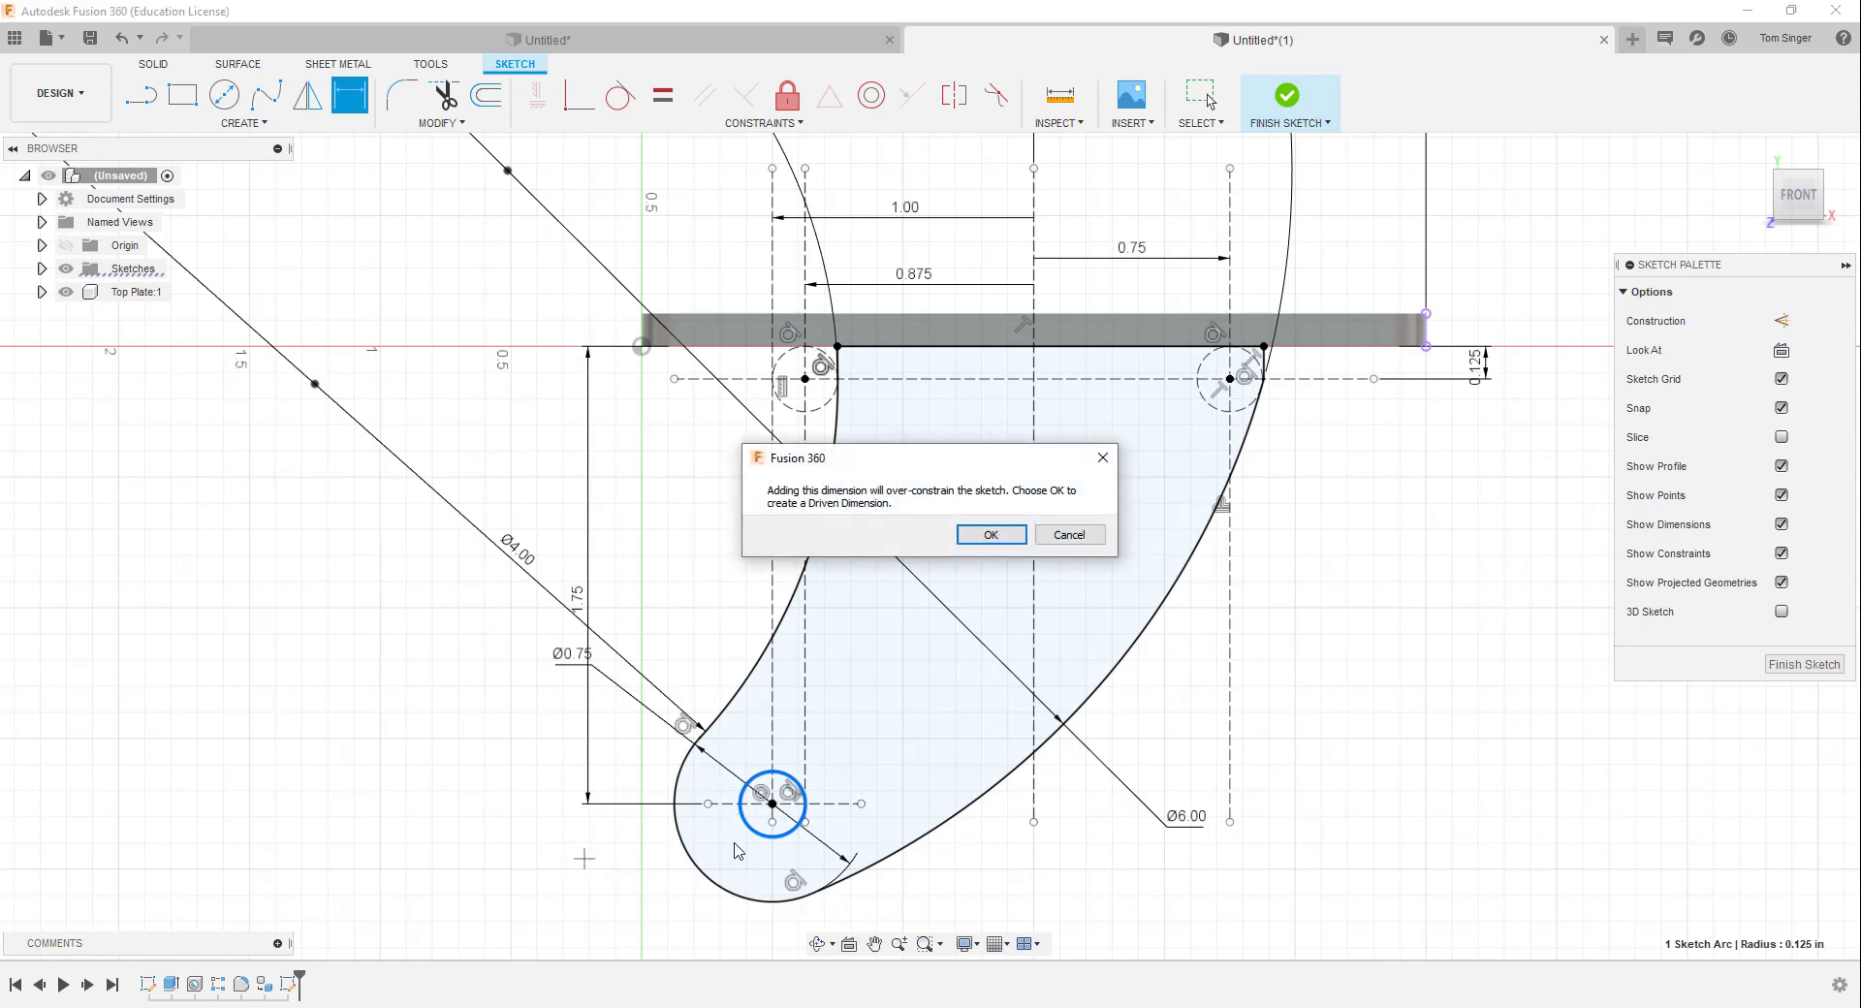
{"action": "left_click", "coordinate": [999, 536]}
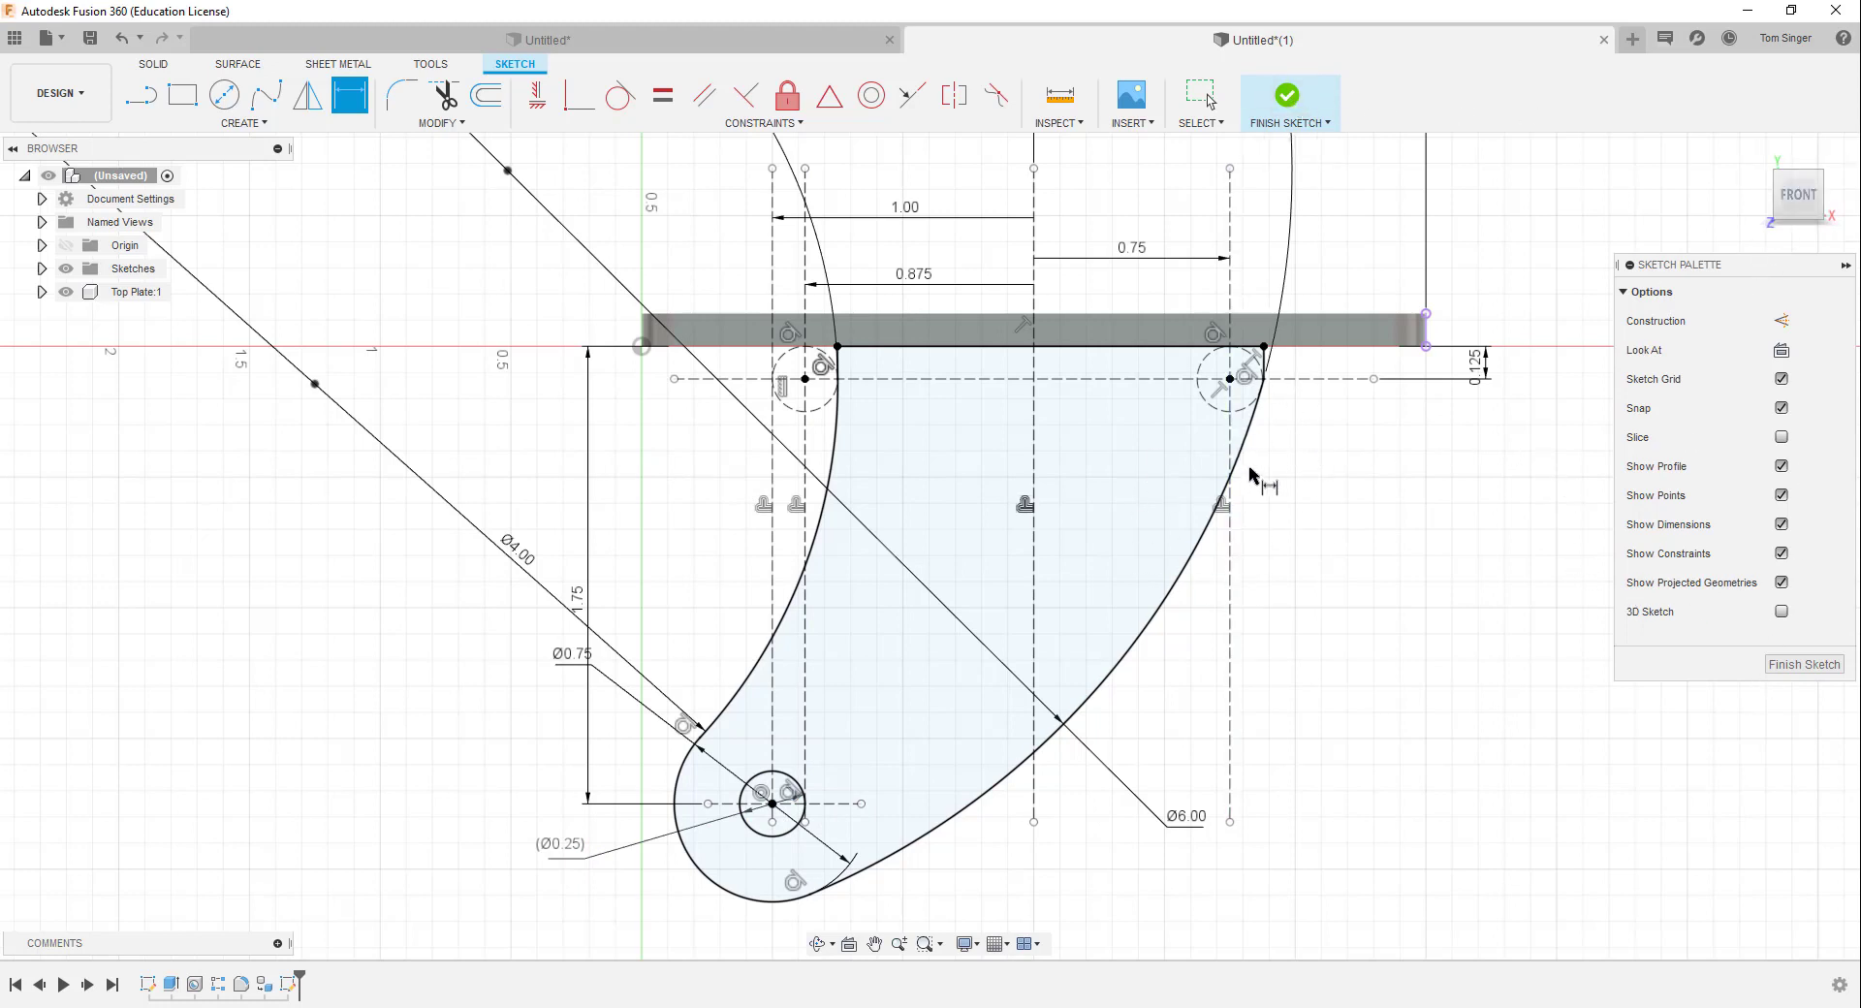
Finish the sketch and extrude the wheel support profile, without its axle hole, 0.125 in as a new body
{"action": "left_click", "coordinate": [1294, 108]}
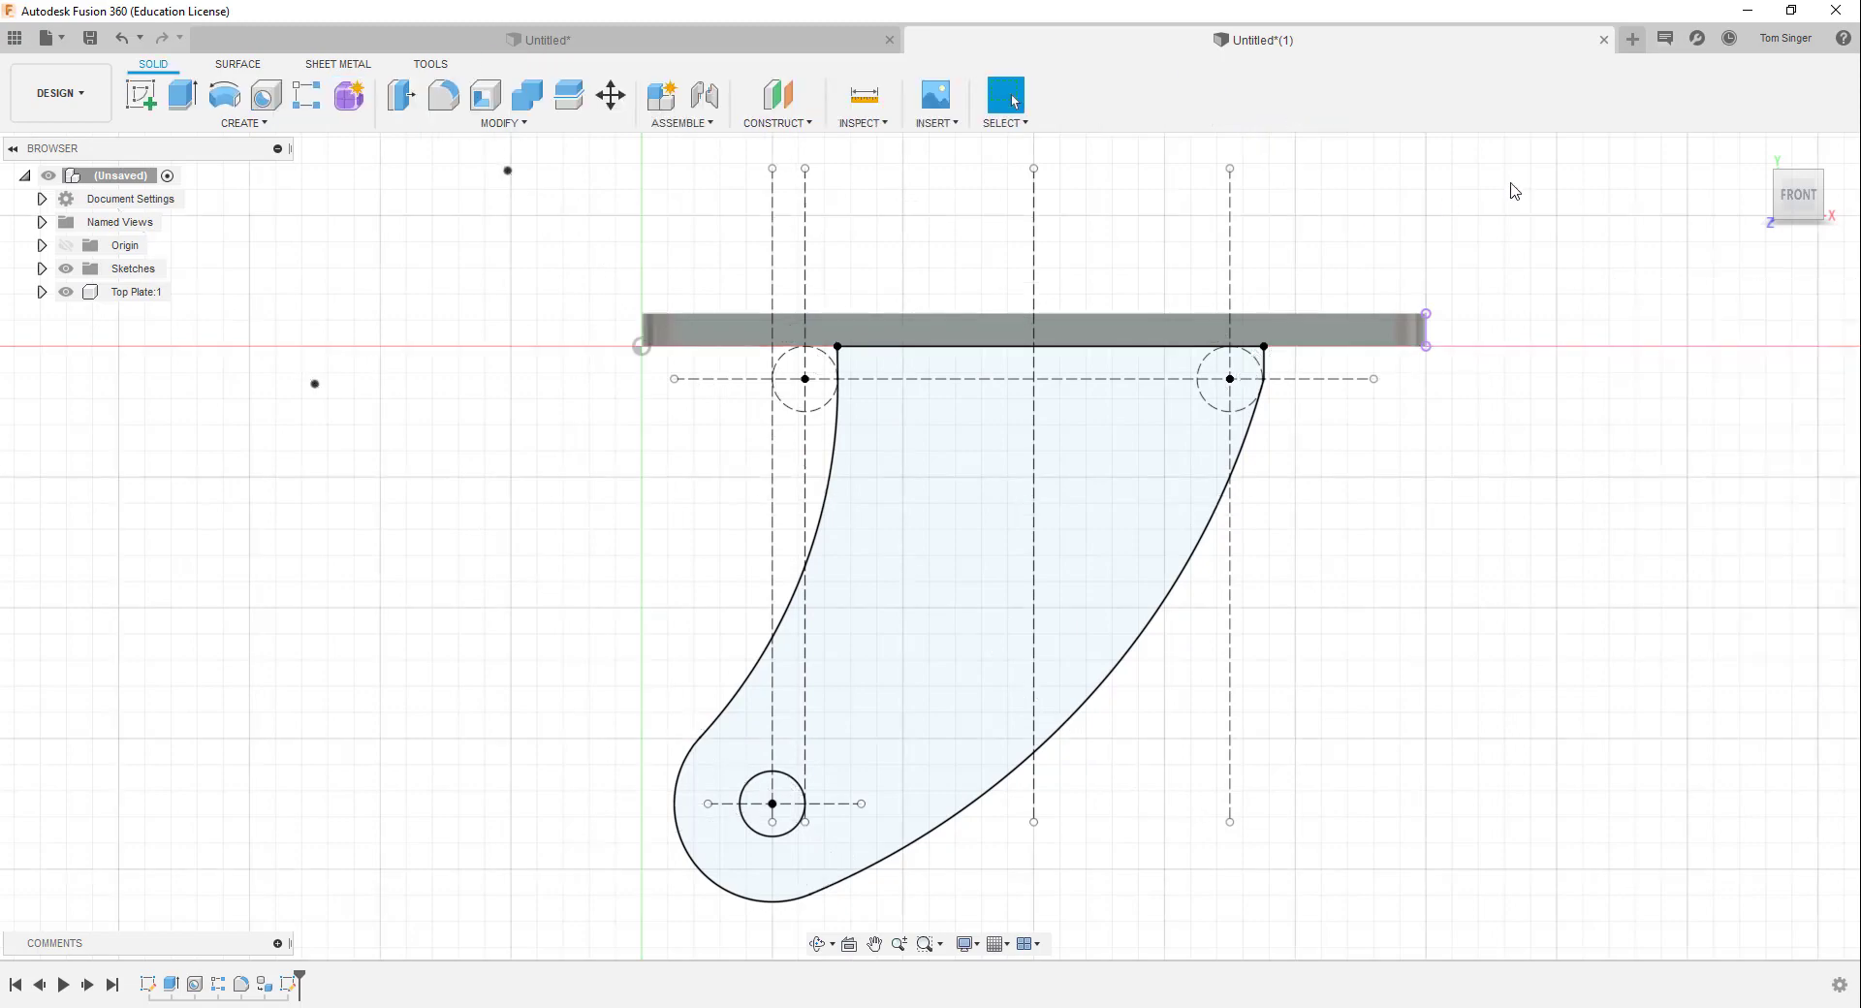
{"action": "left_click", "coordinate": [1758, 153]}
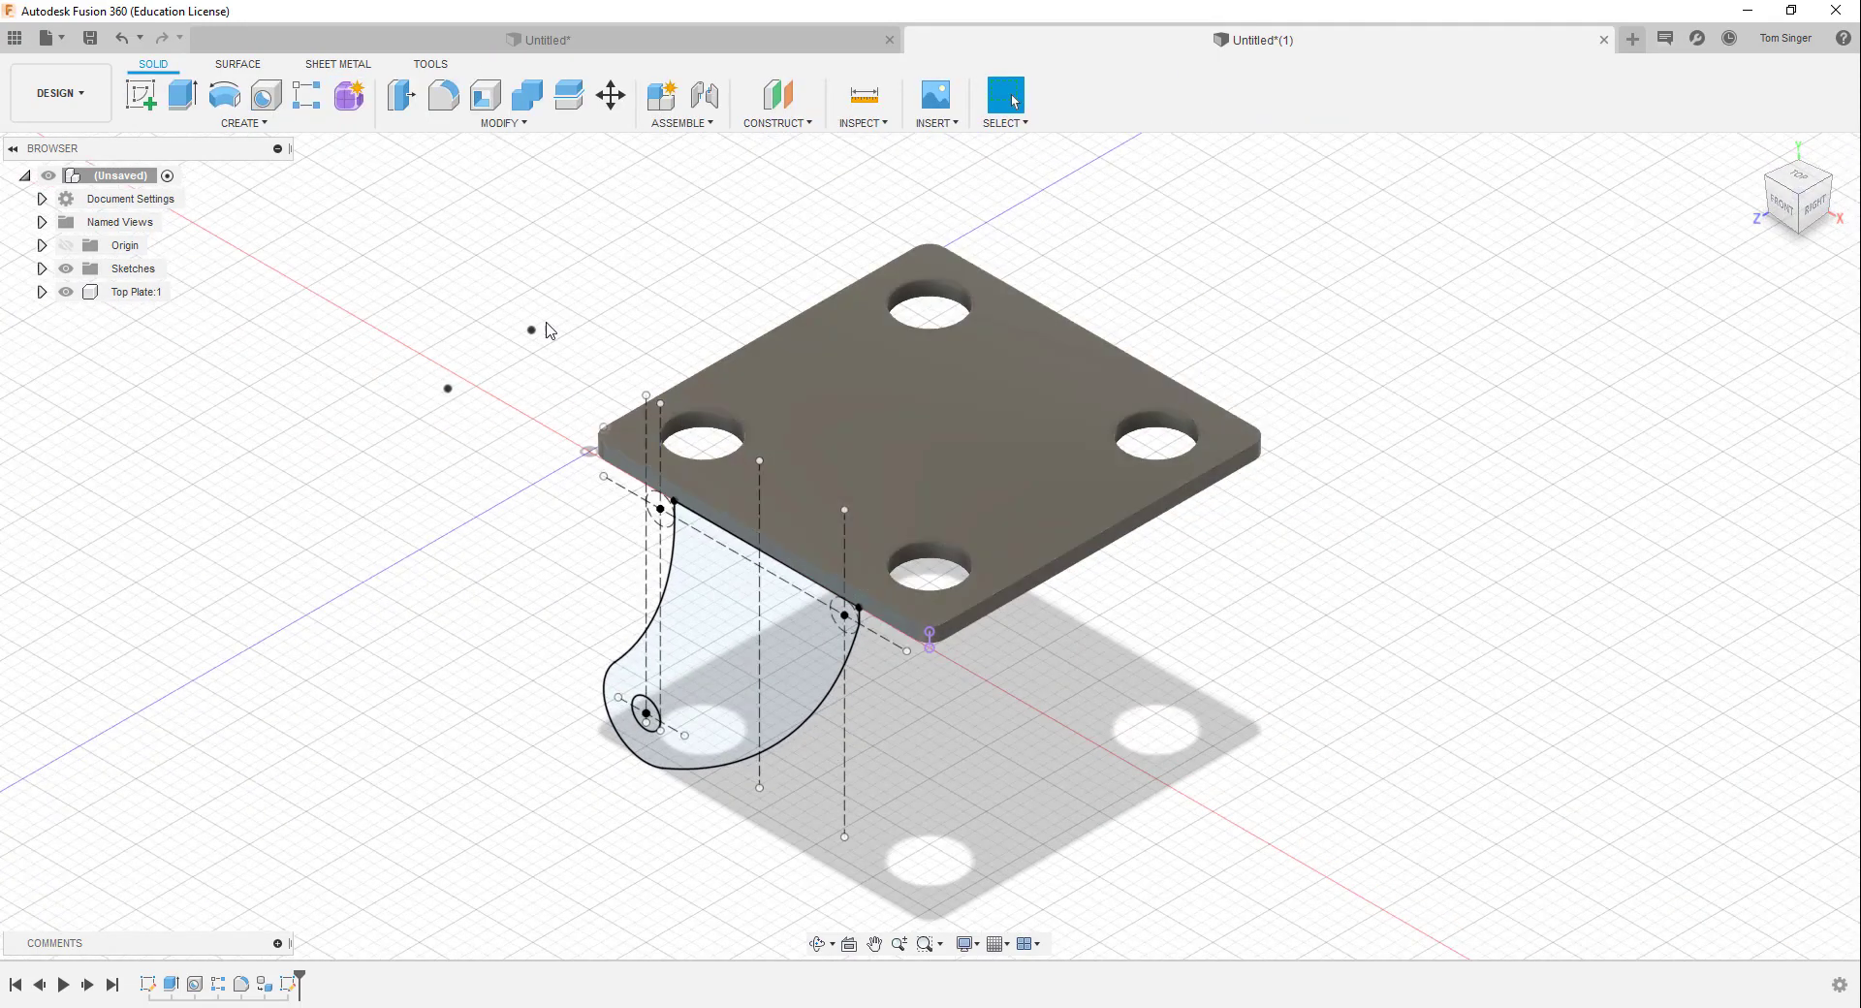
{"action": "left_click", "coordinate": [182, 97]}
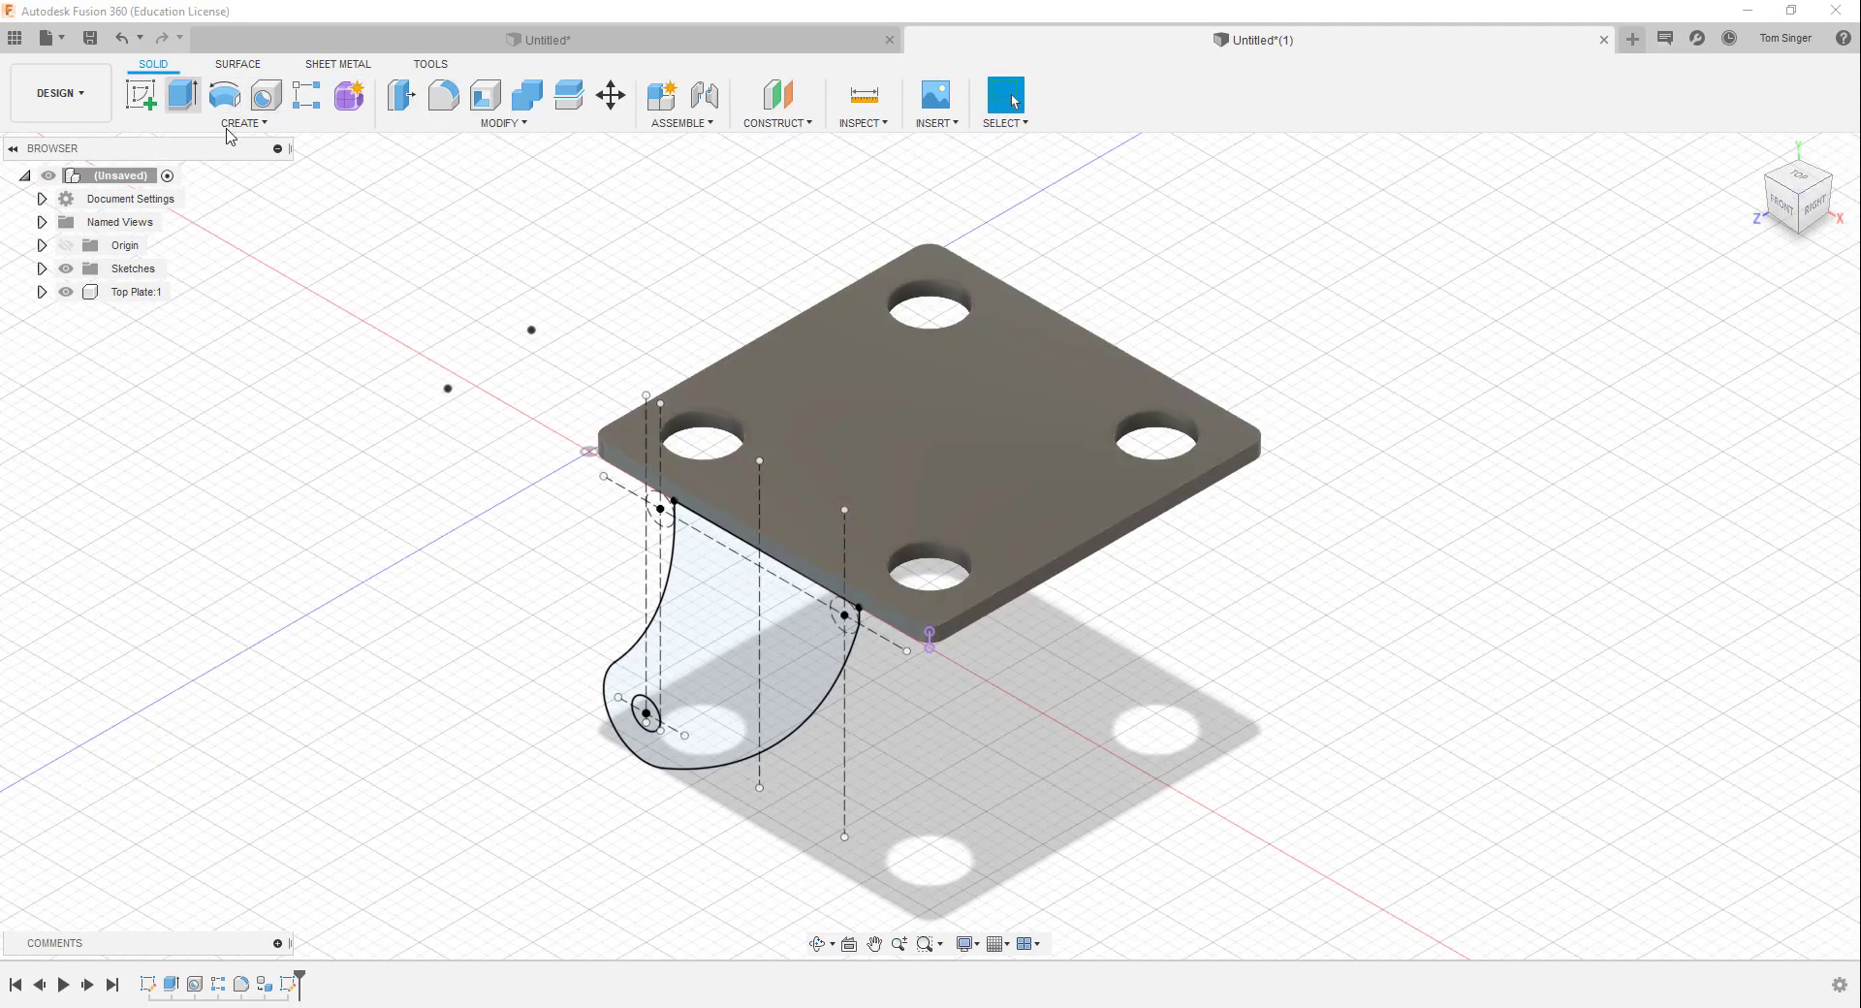
{"action": "left_click", "coordinate": [722, 651]}
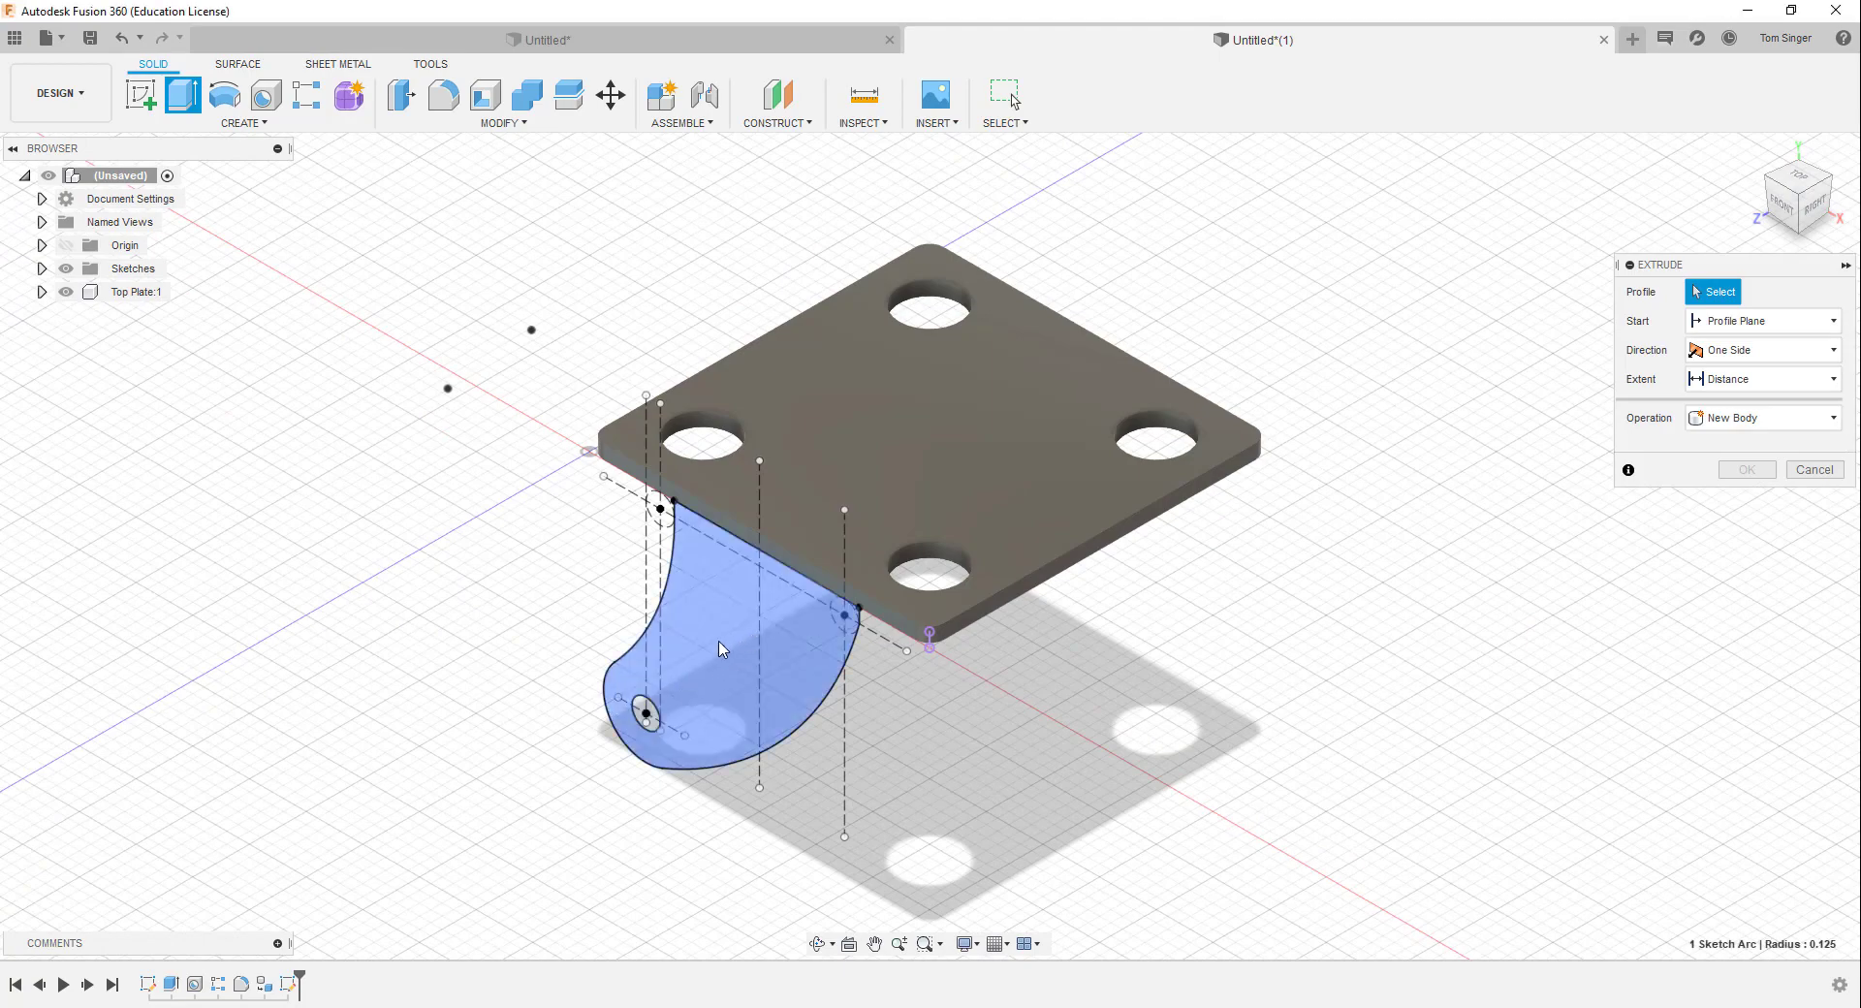
{"action": "left_click_drag", "start_coordinate": [716, 682], "coordinate": [691, 665]}
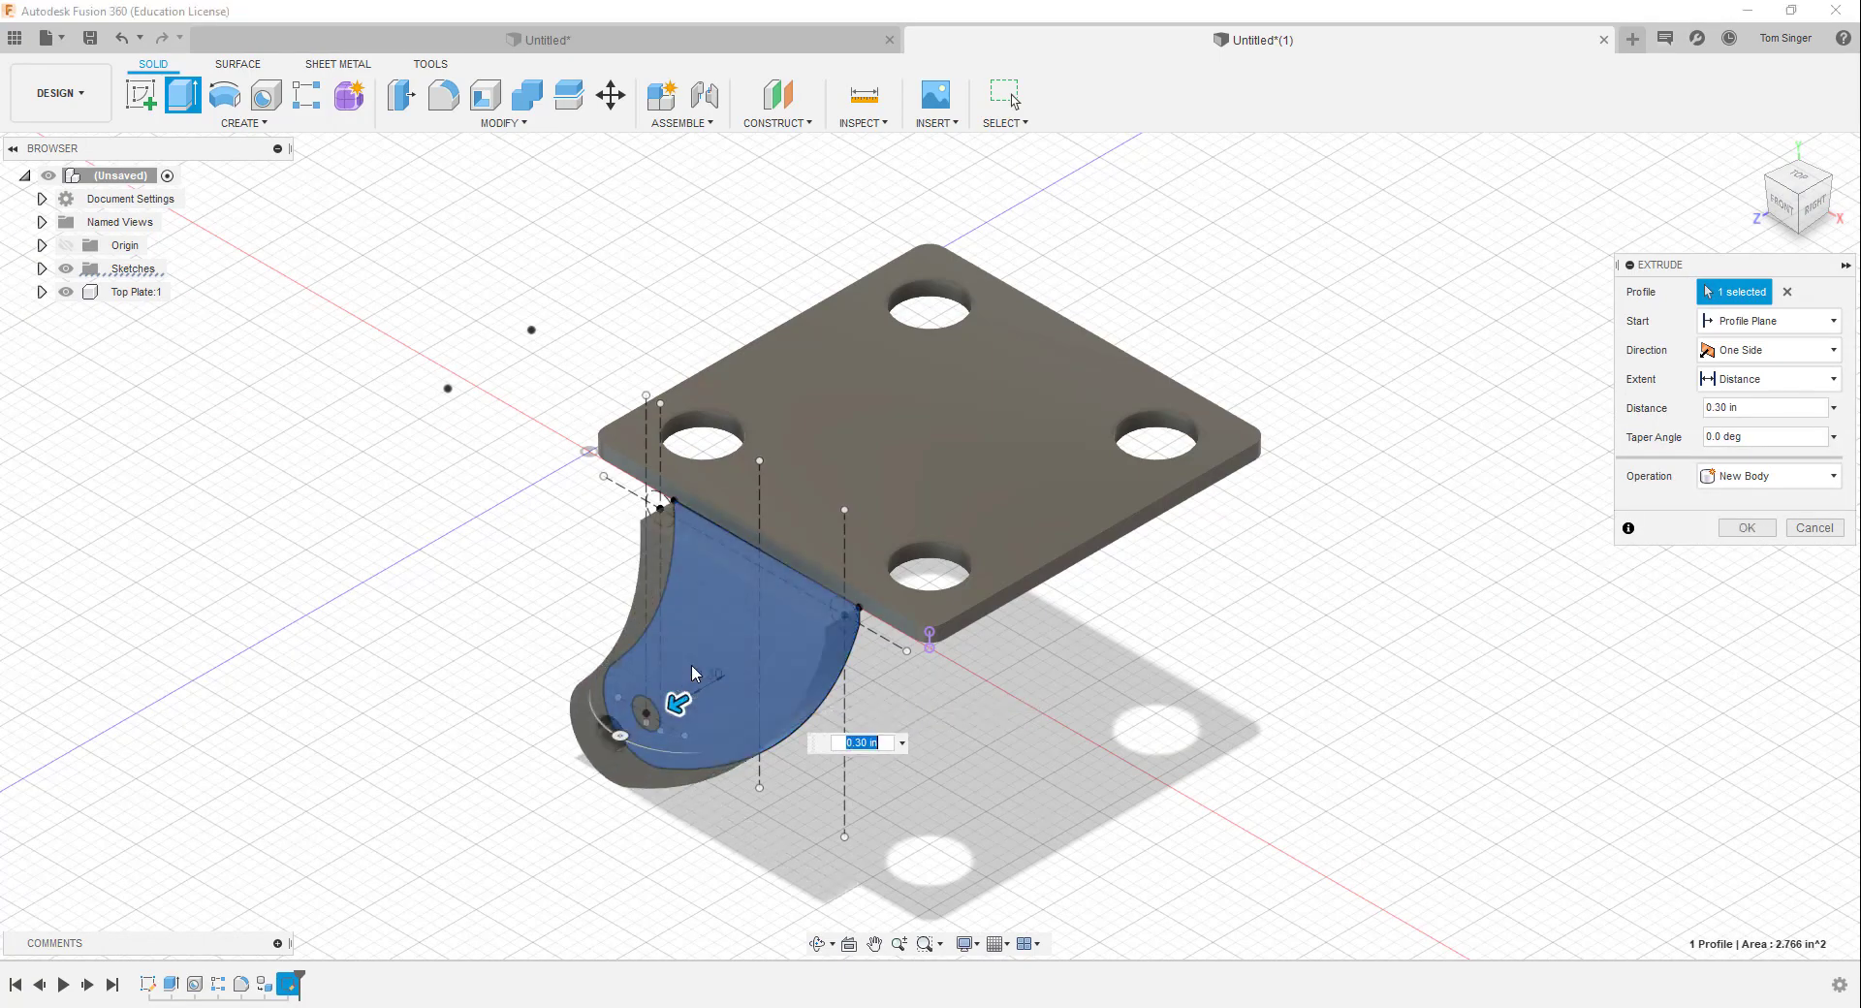
{"action": "type", "text": ".125"}
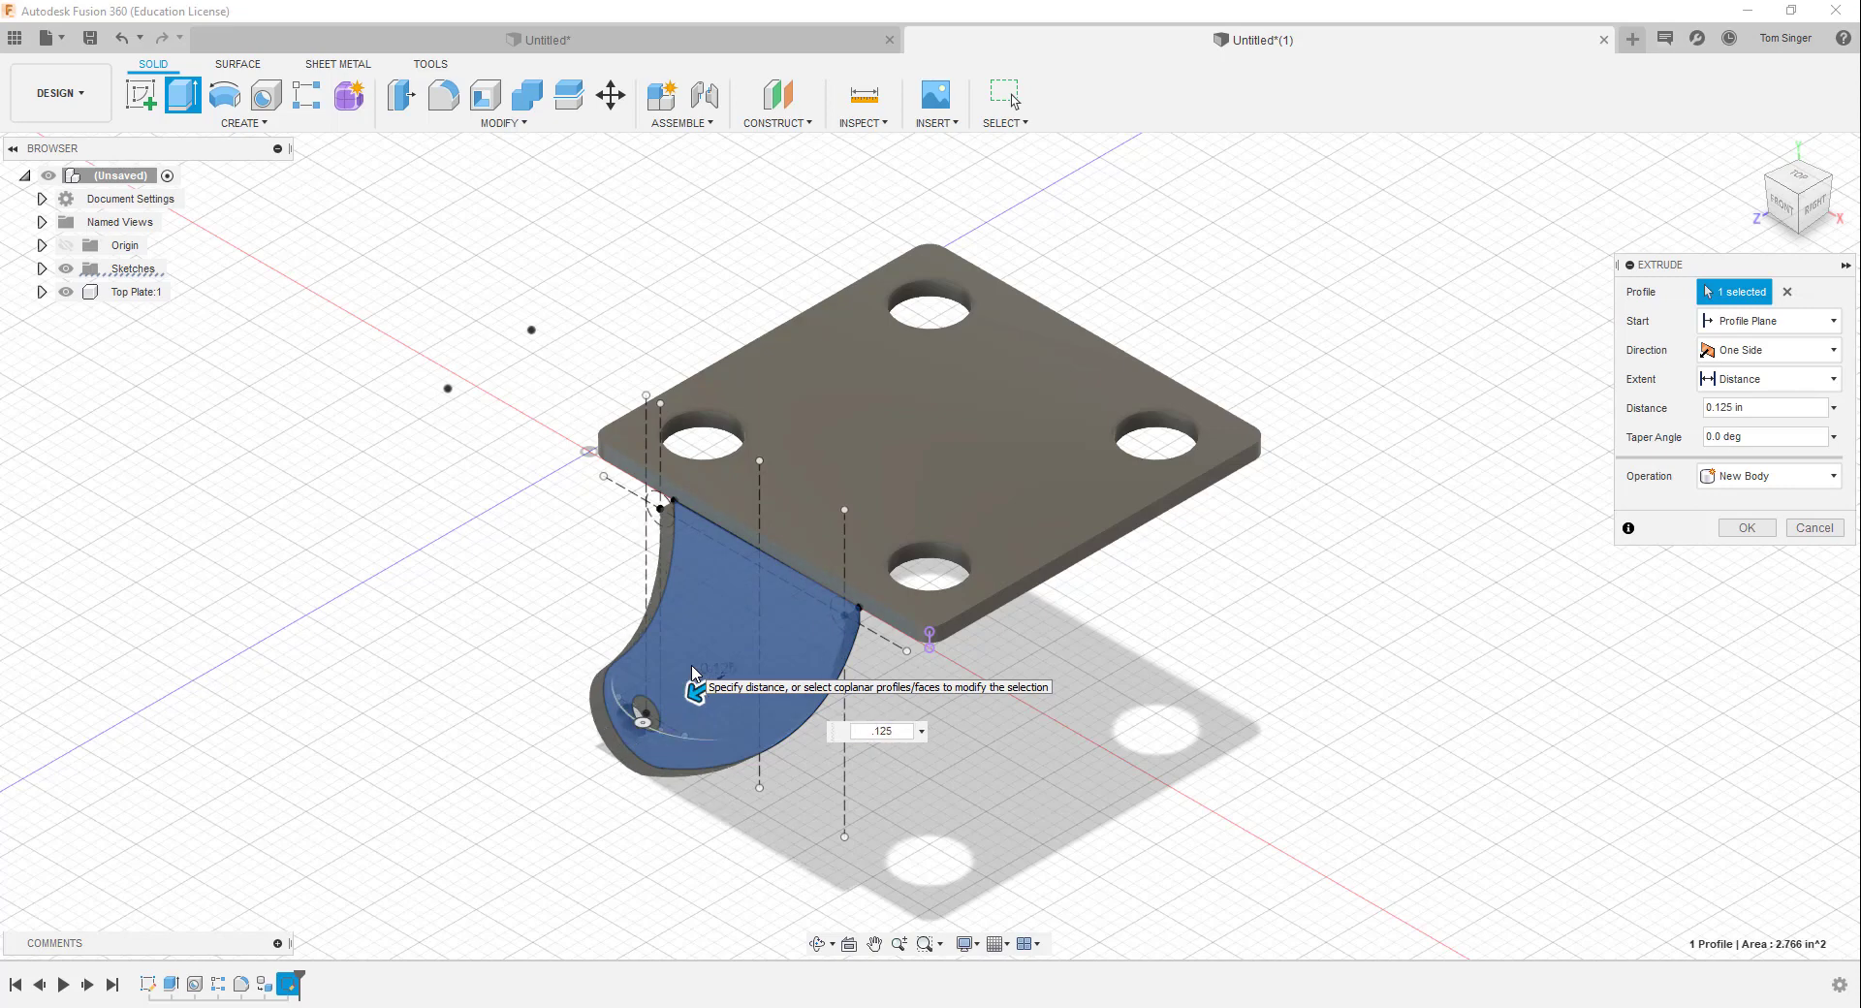
{"action": "key", "text": "Return"}
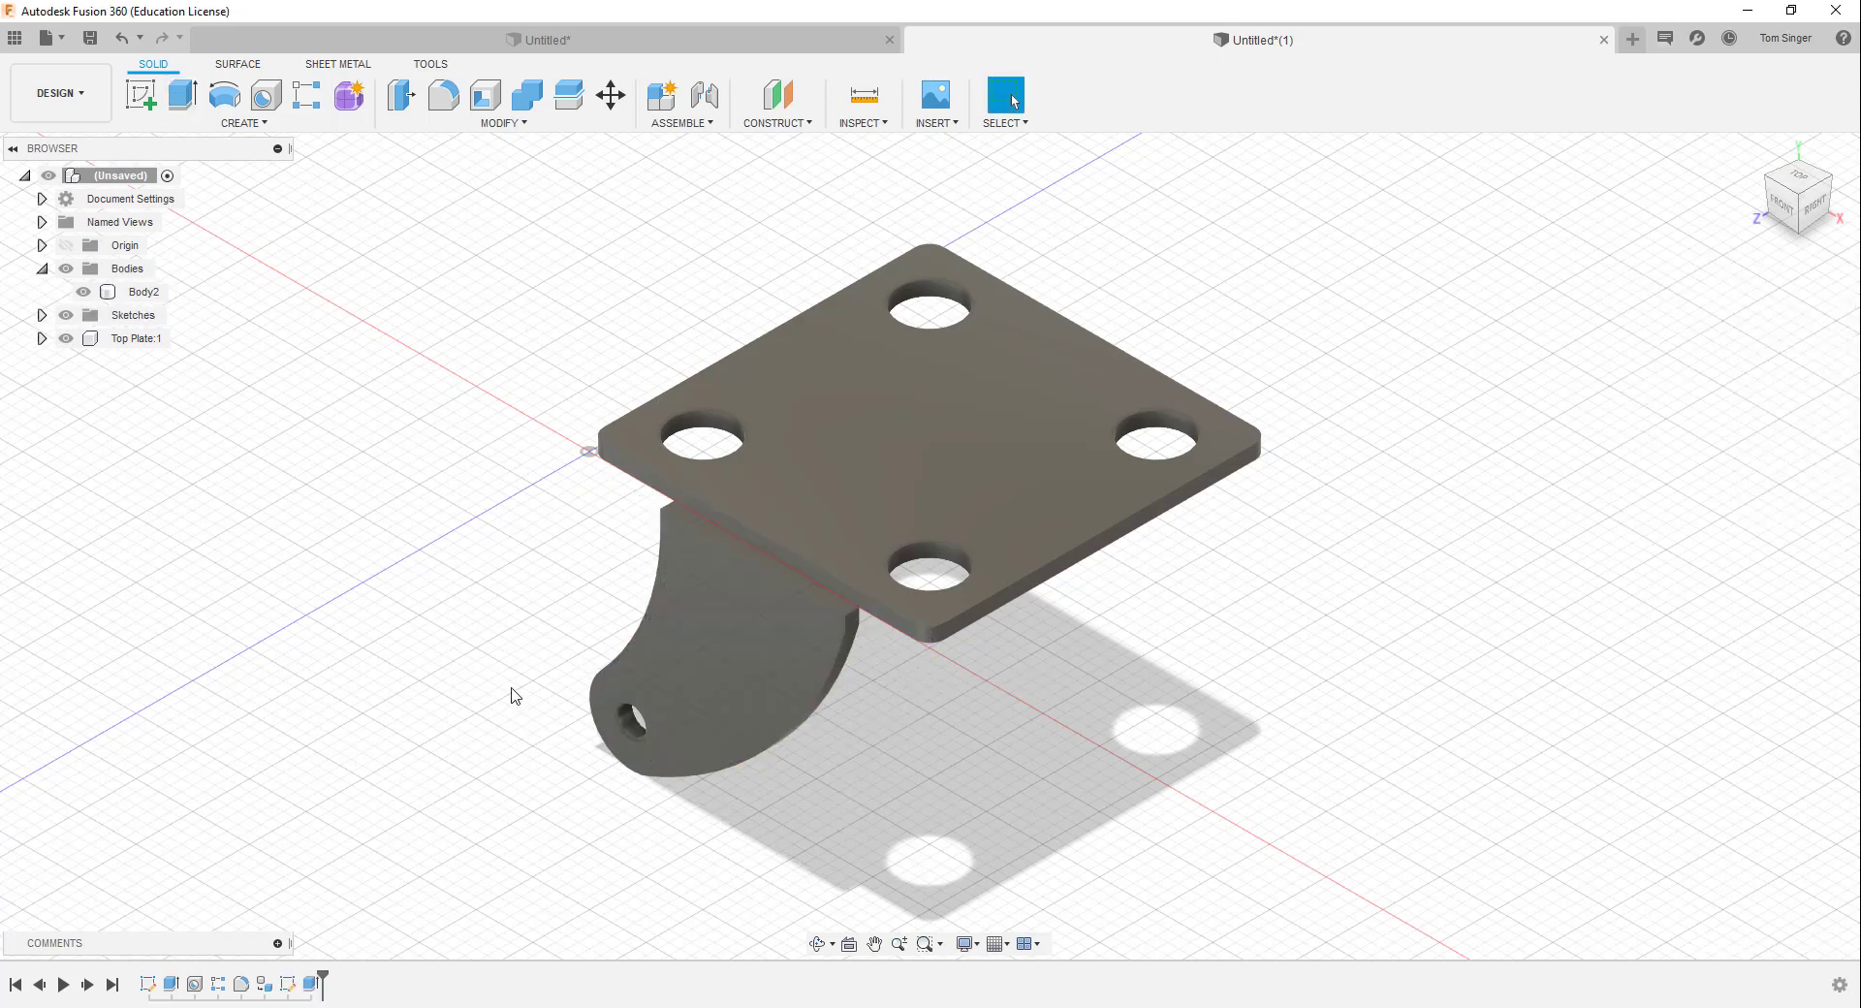
Create a component from the extruded support body and rename it Arm
{"action": "scroll", "coordinate": [722, 615], "scroll_direction": "up", "scroll_amount": 5}
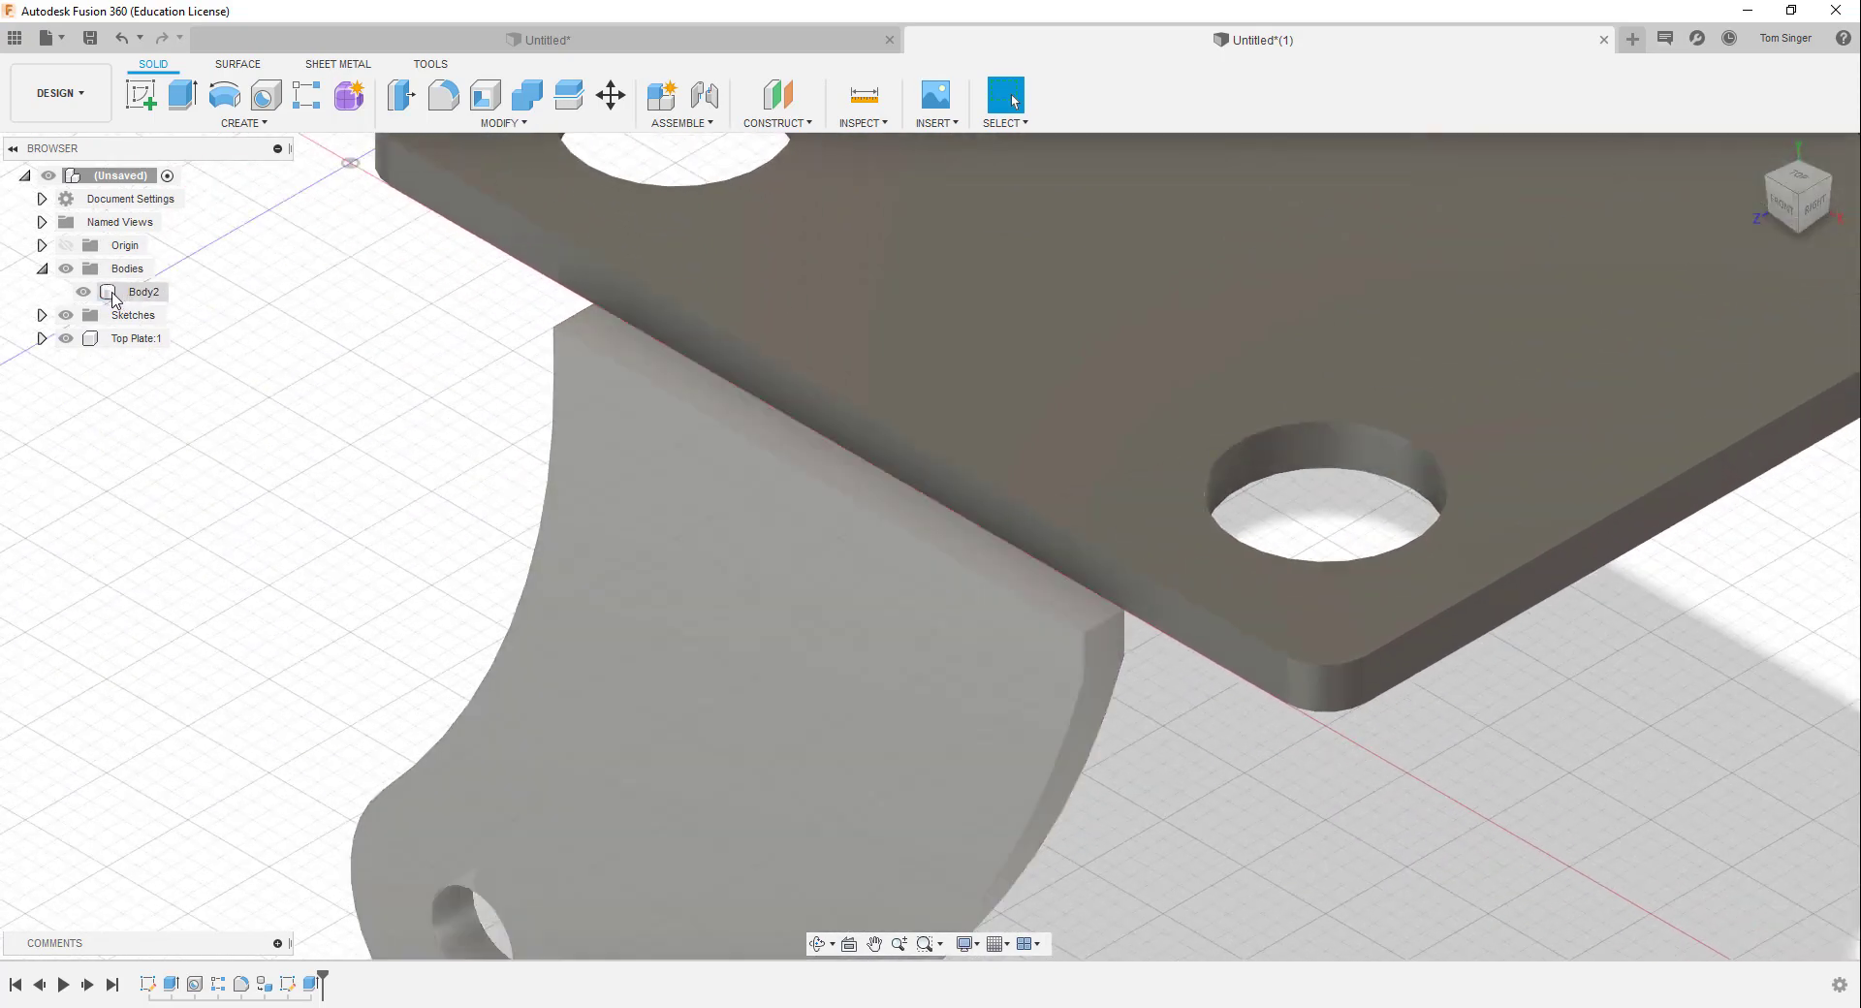
{"action": "scroll", "coordinate": [844, 601], "scroll_direction": "down", "scroll_amount": 5}
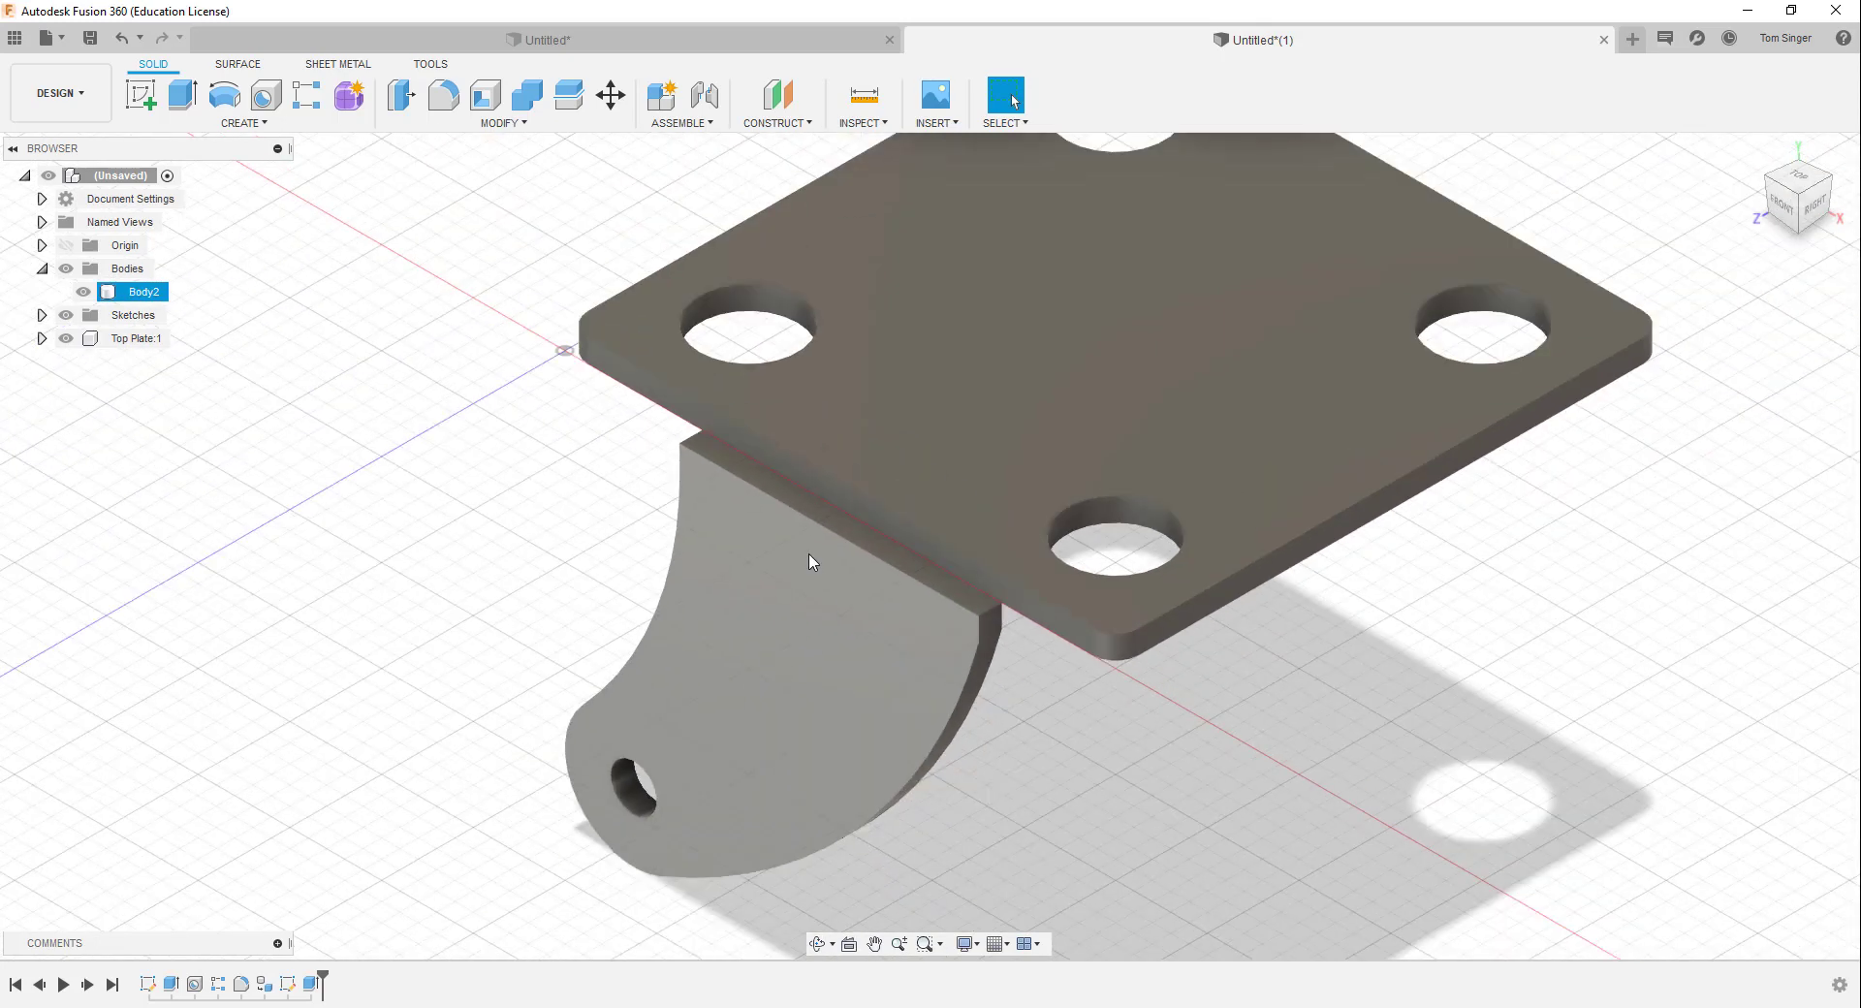
{"action": "right_click", "coordinate": [113, 296]}
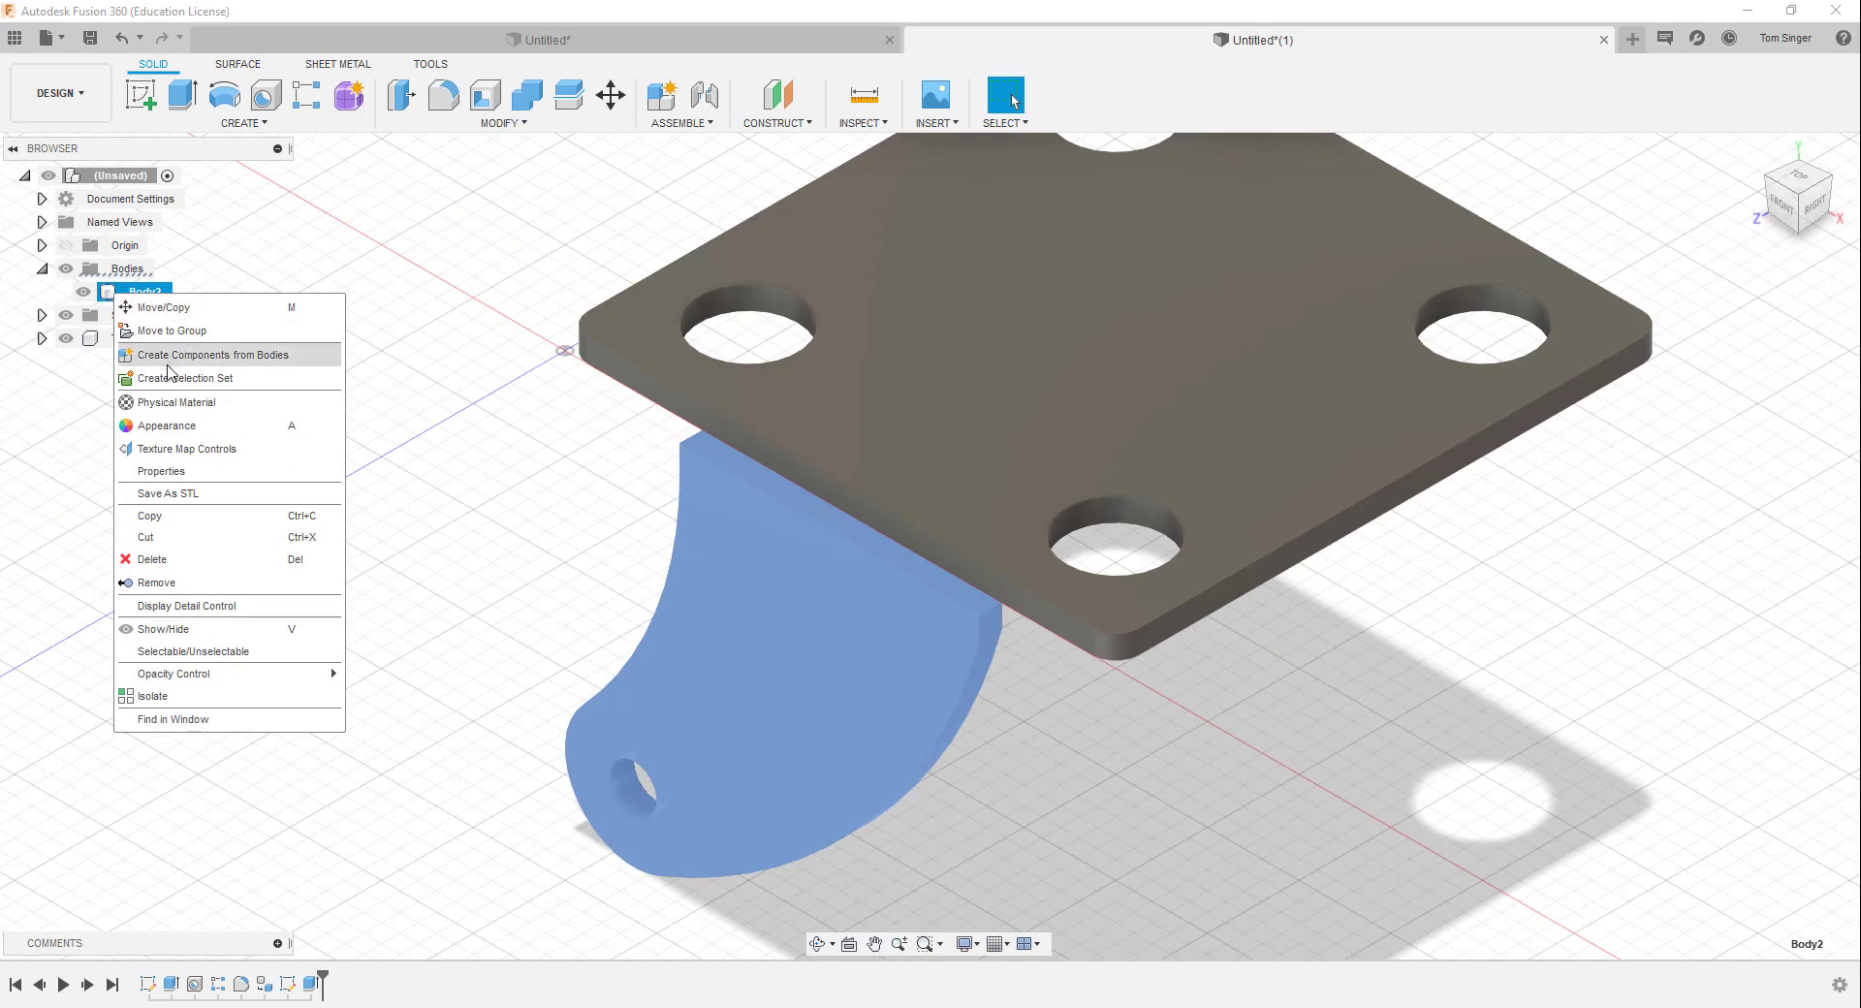
{"action": "left_click", "coordinate": [170, 358]}
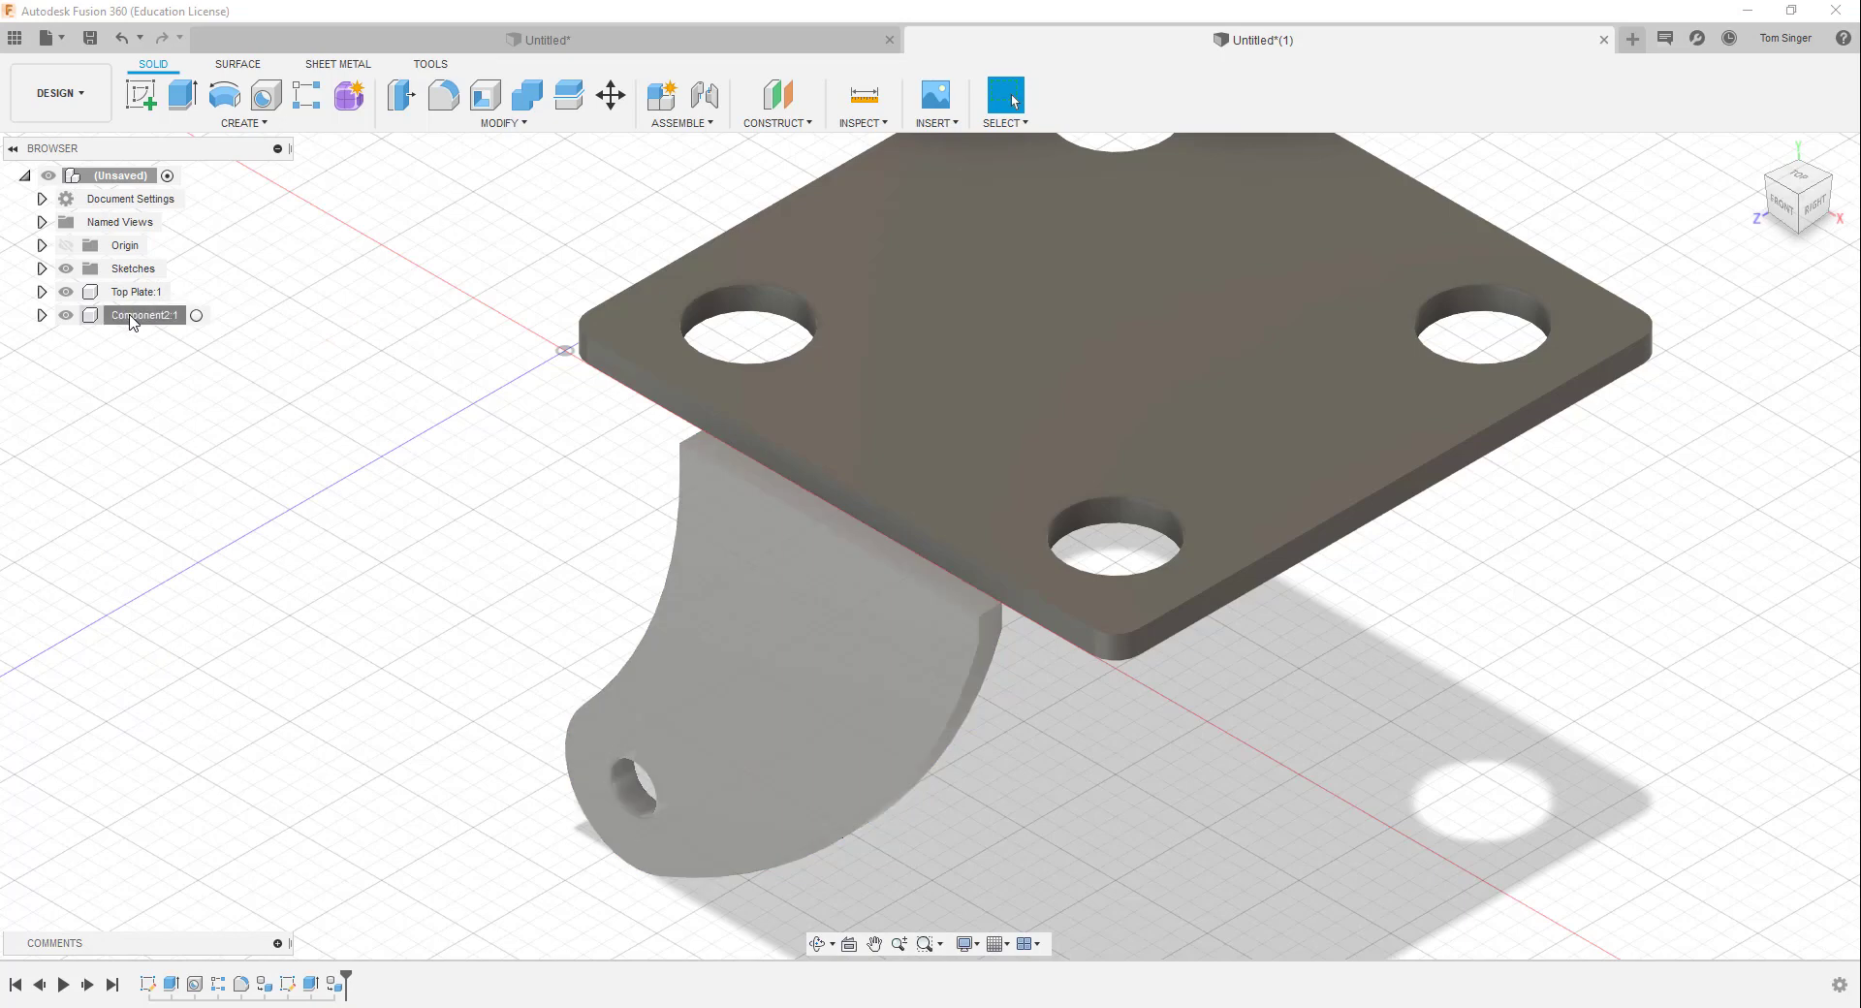
{"action": "double_click", "coordinate": [133, 318]}
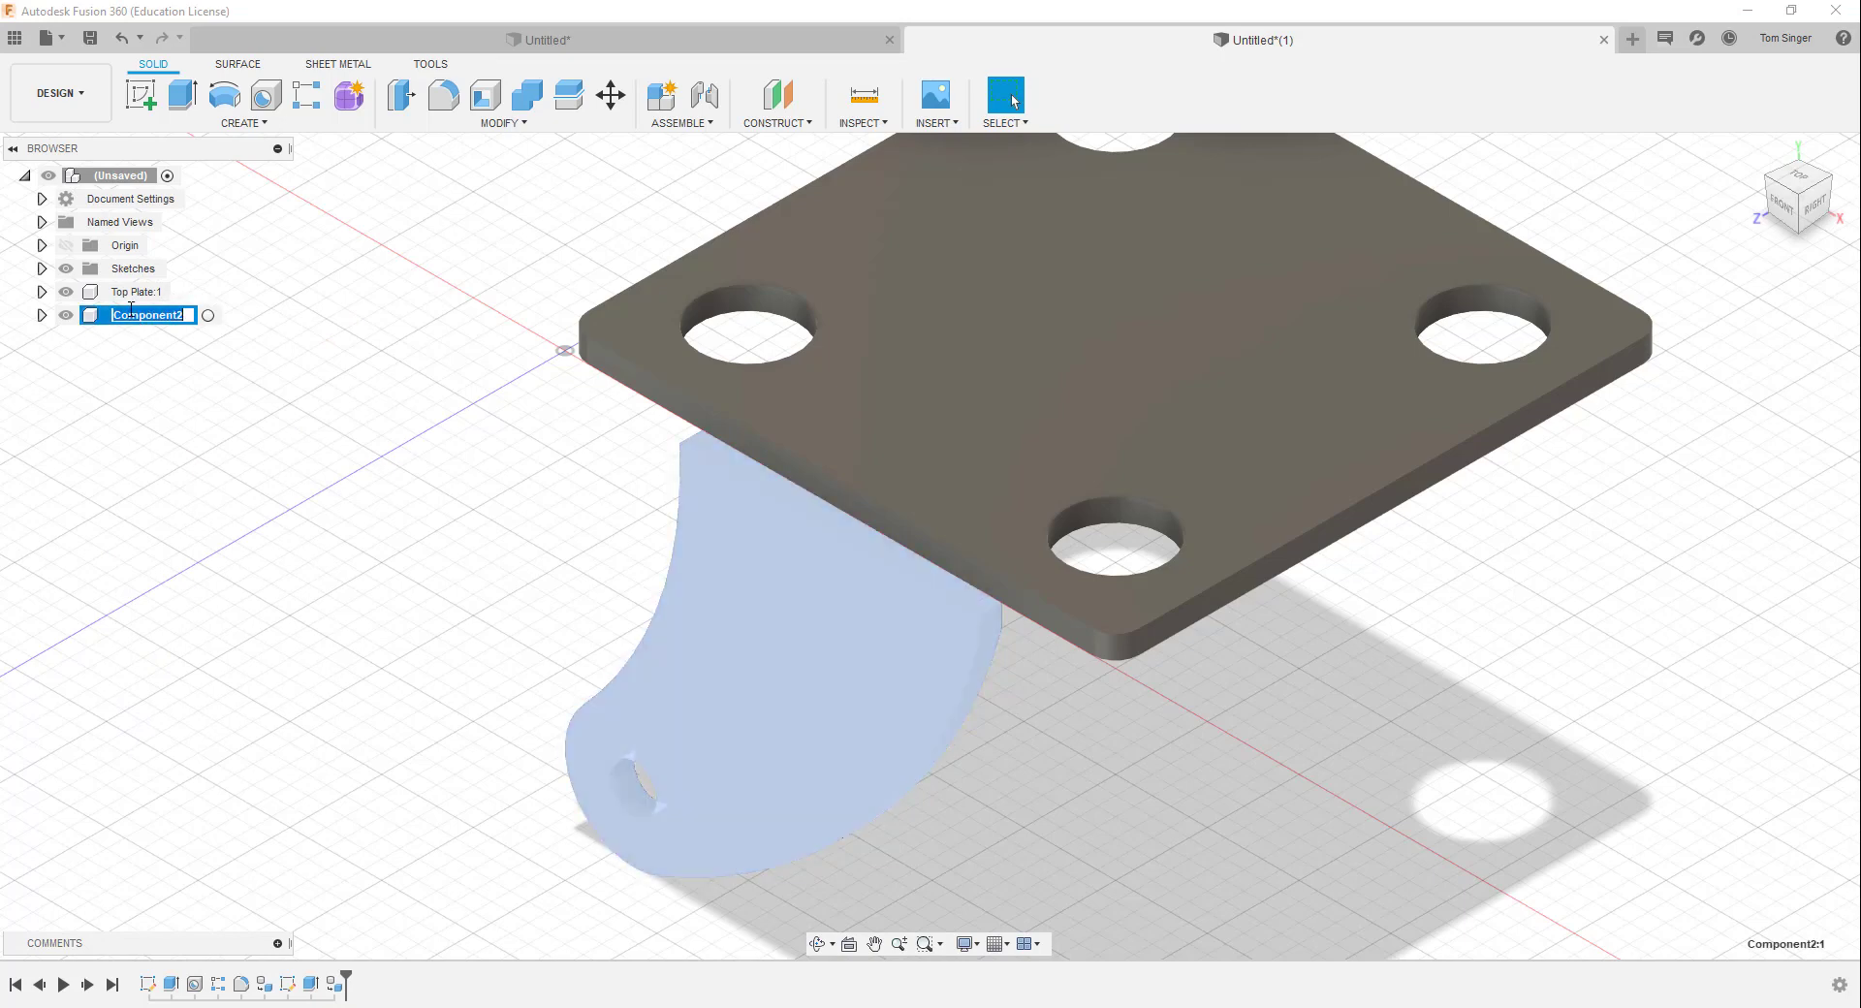
{"action": "type", "text": "Arm"}
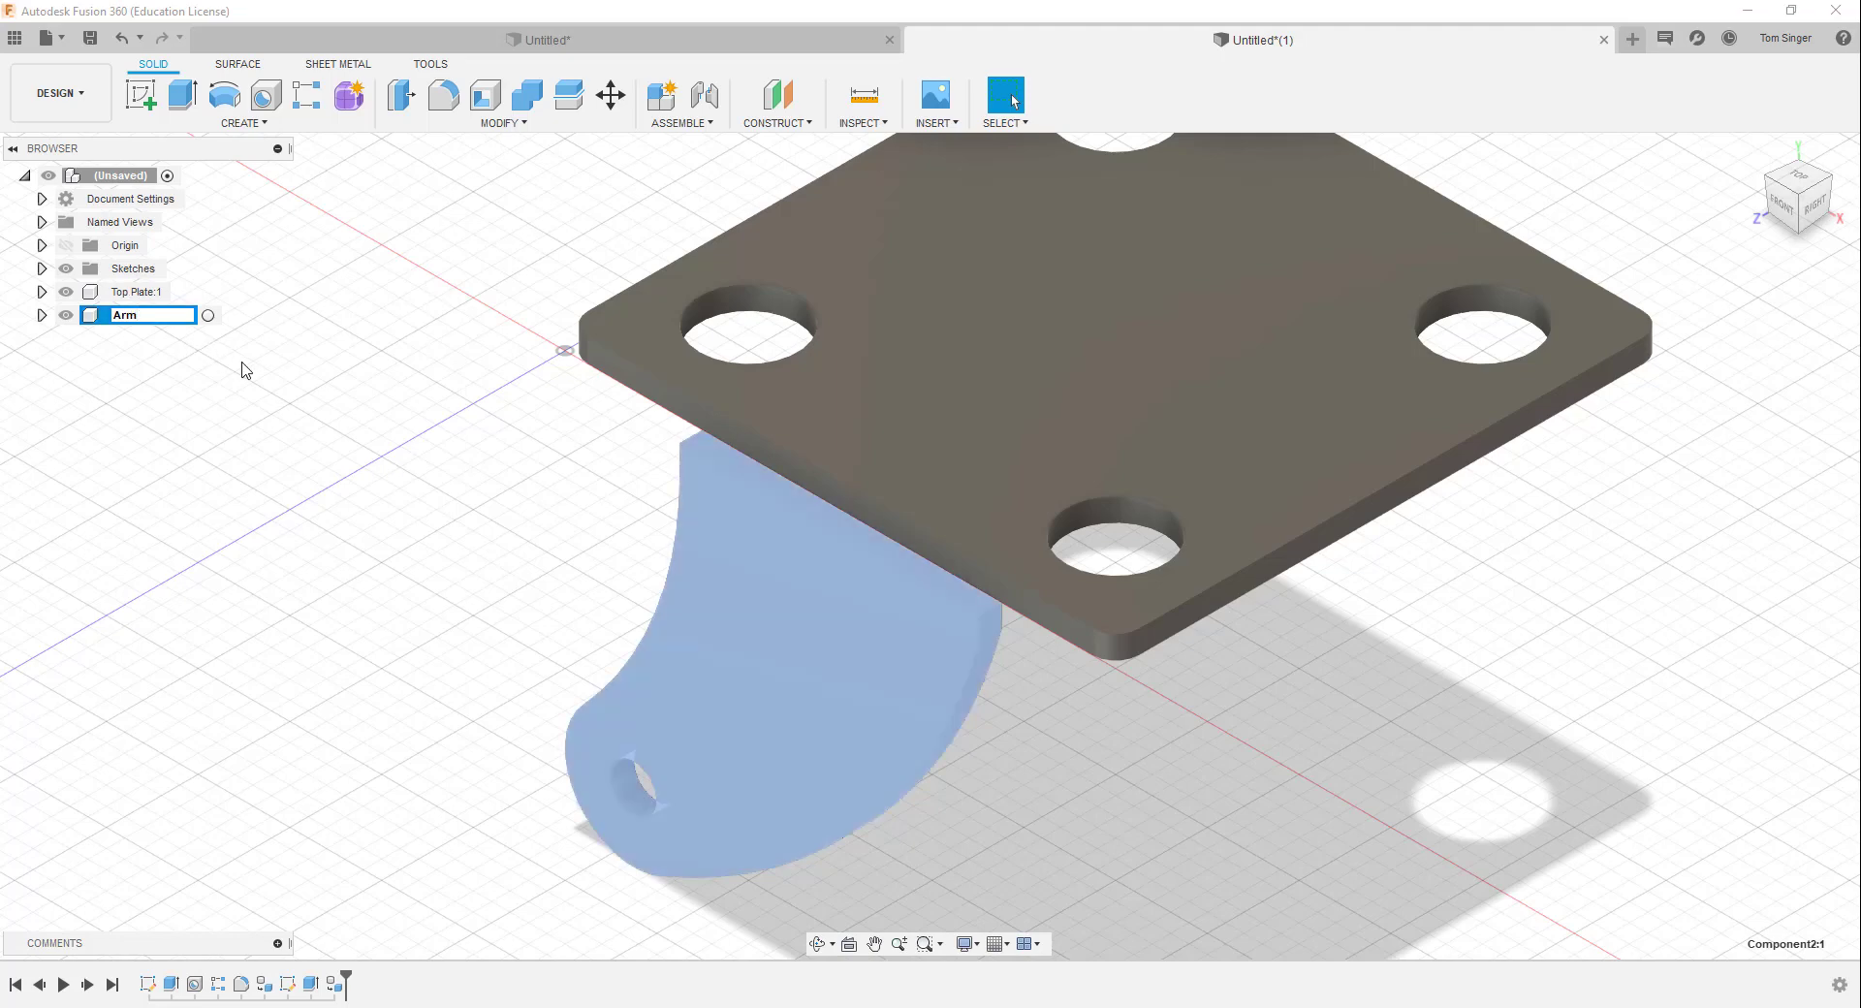
{"action": "key", "text": "Return"}
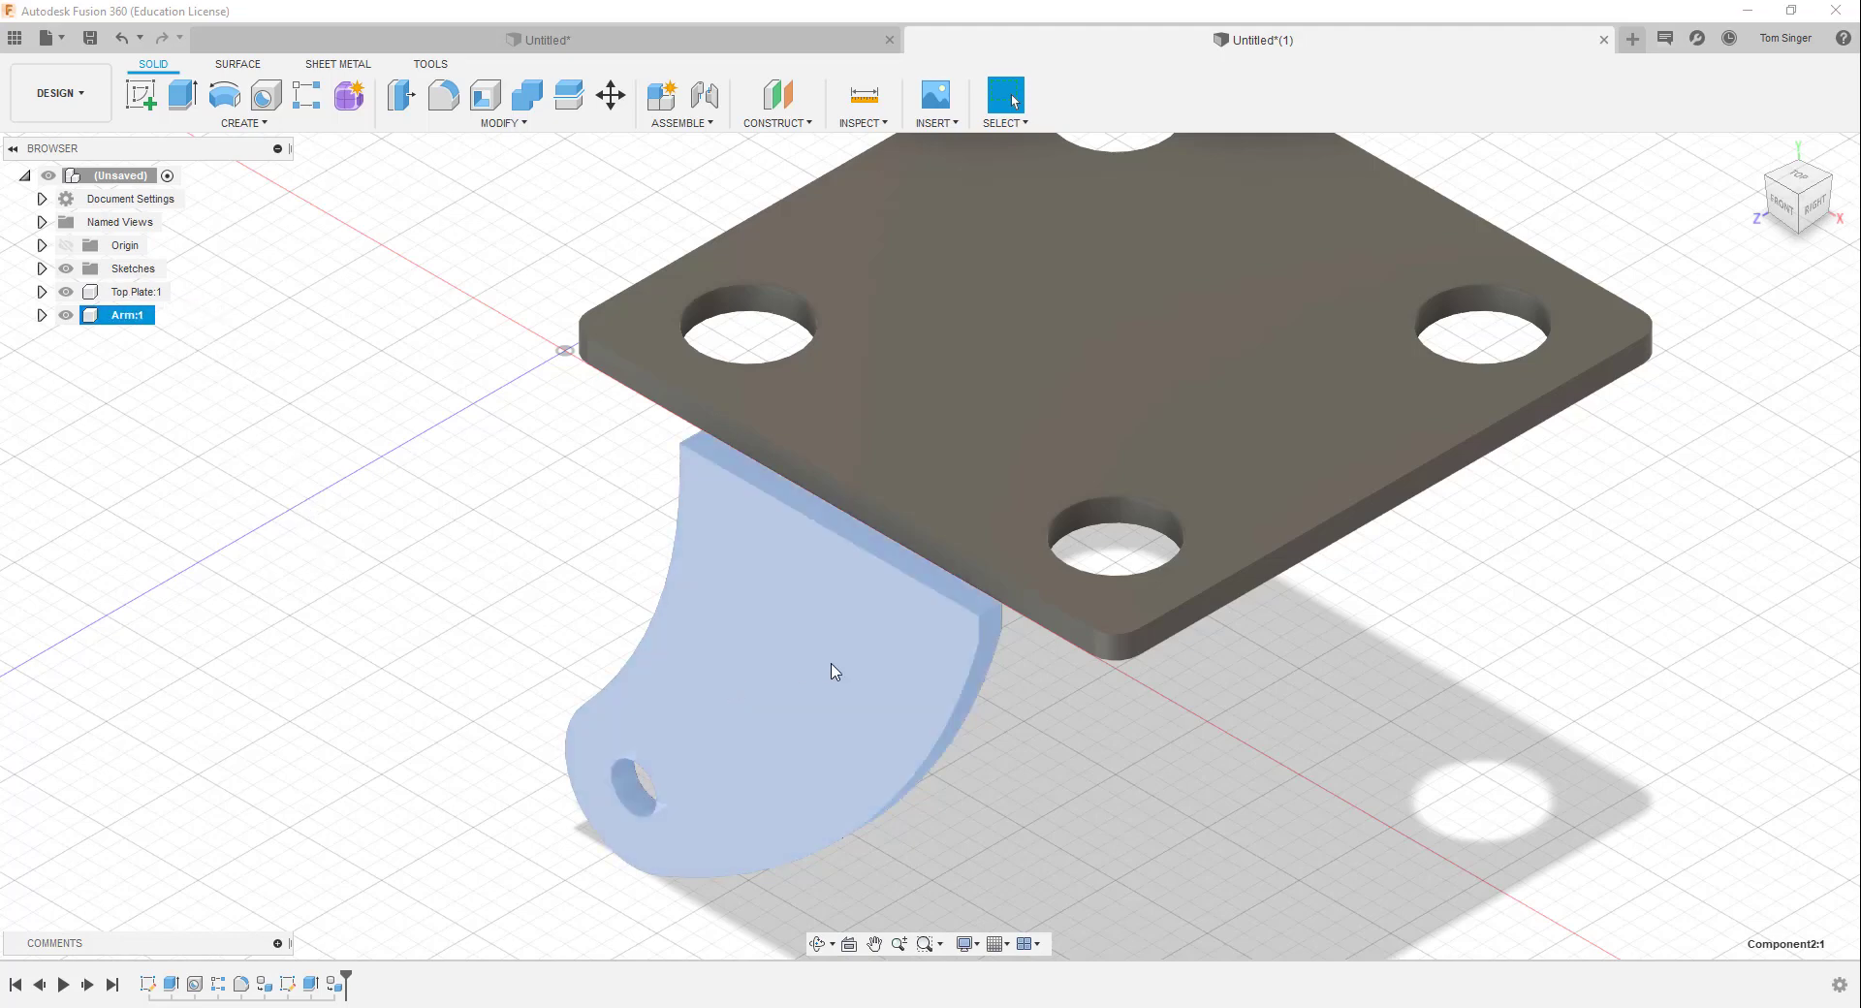
{"action": "left_click", "coordinate": [1020, 819]}
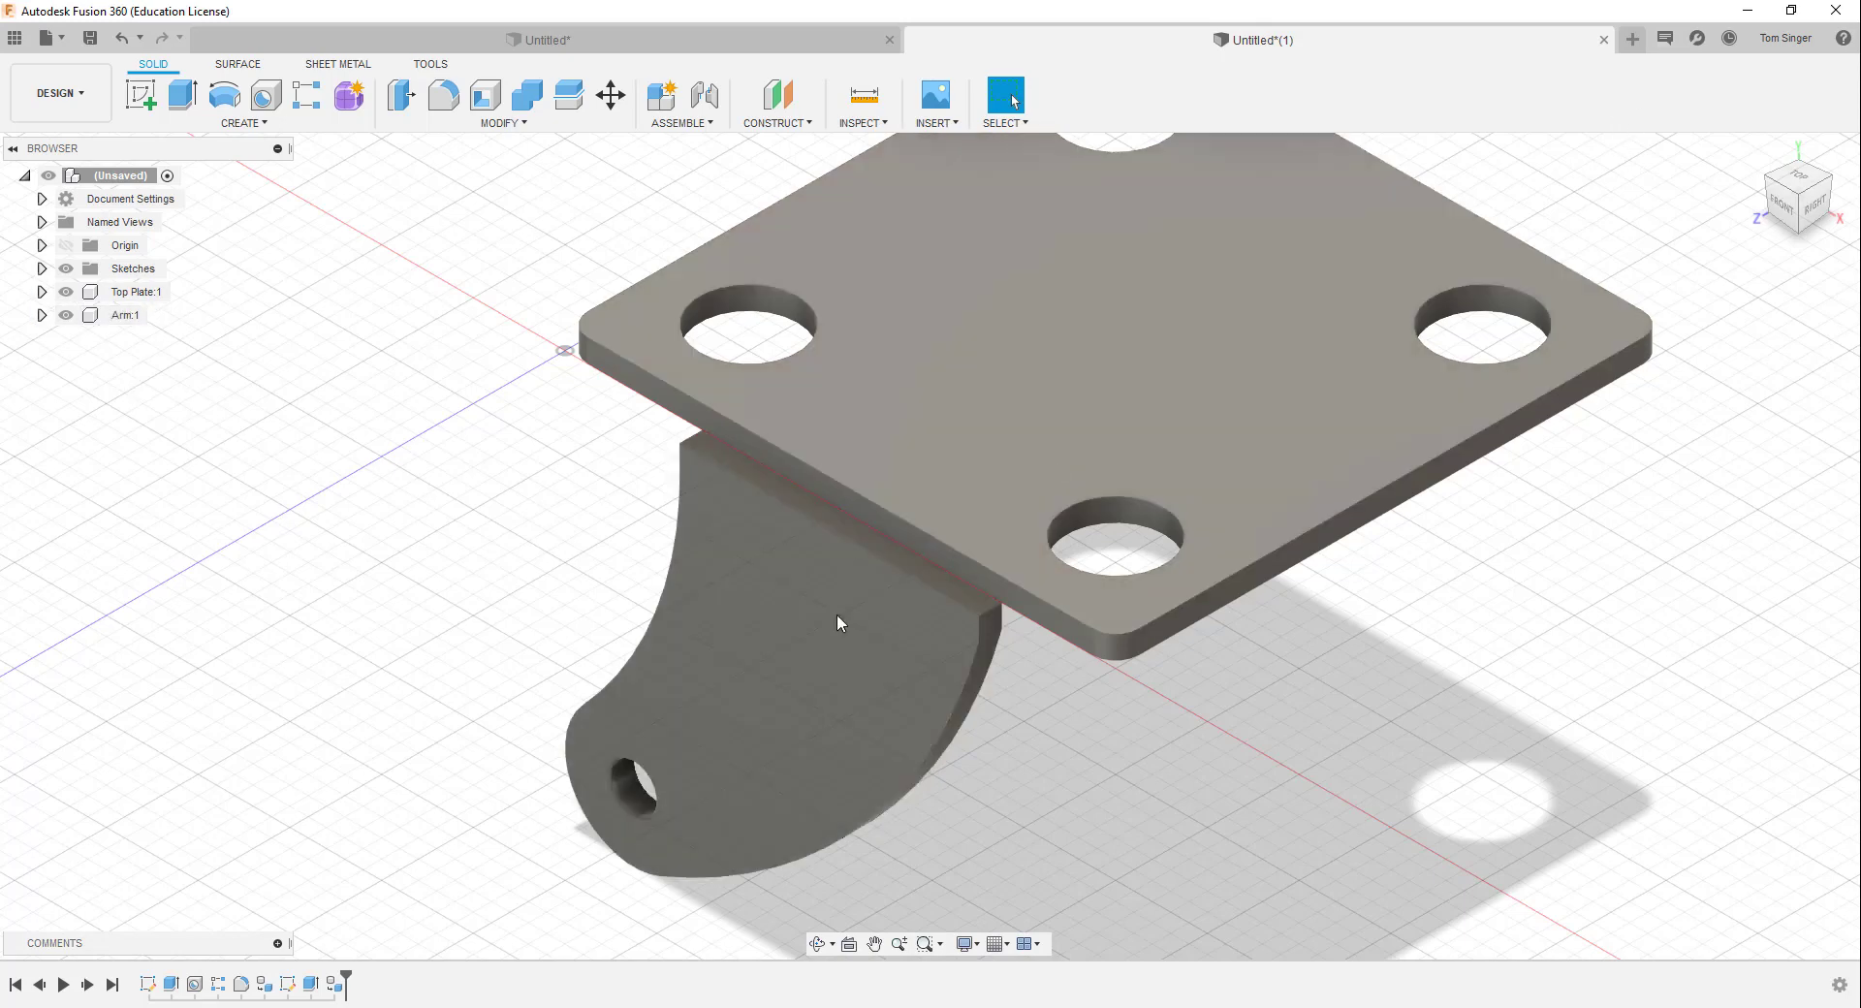
Copy and paste the Arm component, moving the duplicate -4.50 in along Z beyond the plate's far side
{"action": "right_click", "coordinate": [110, 318]}
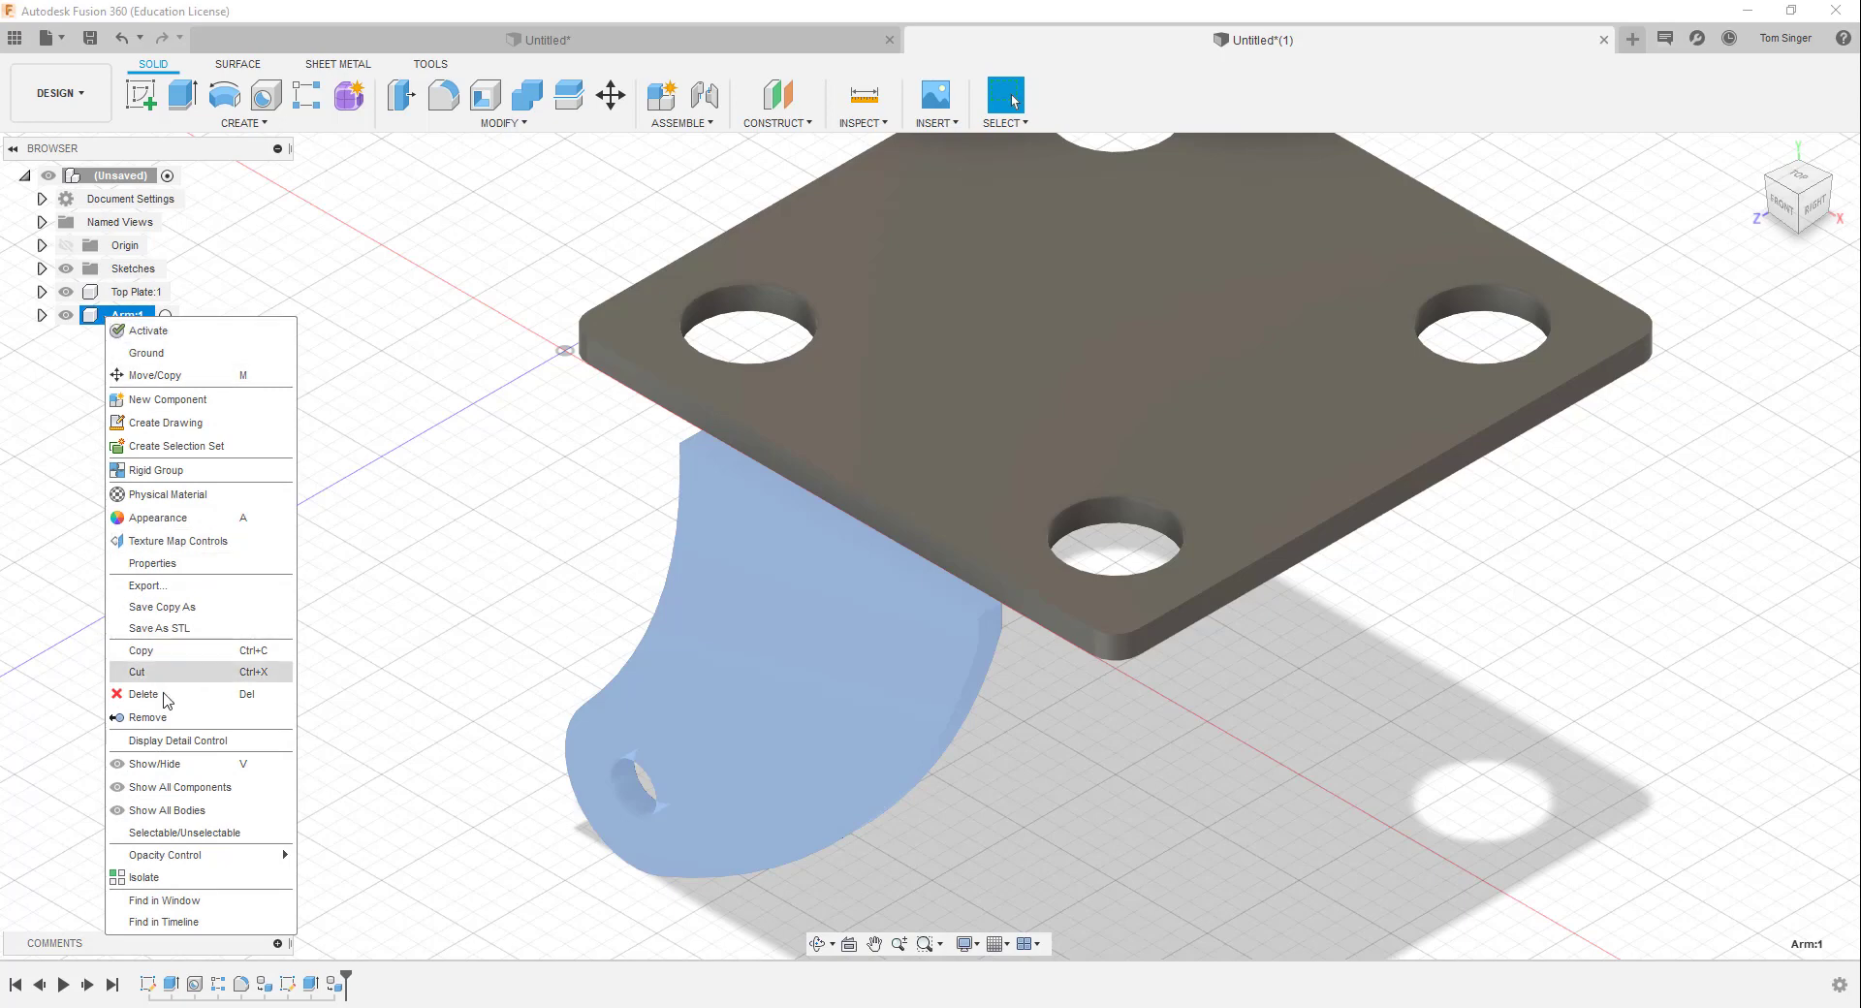
{"action": "left_click", "coordinate": [145, 658]}
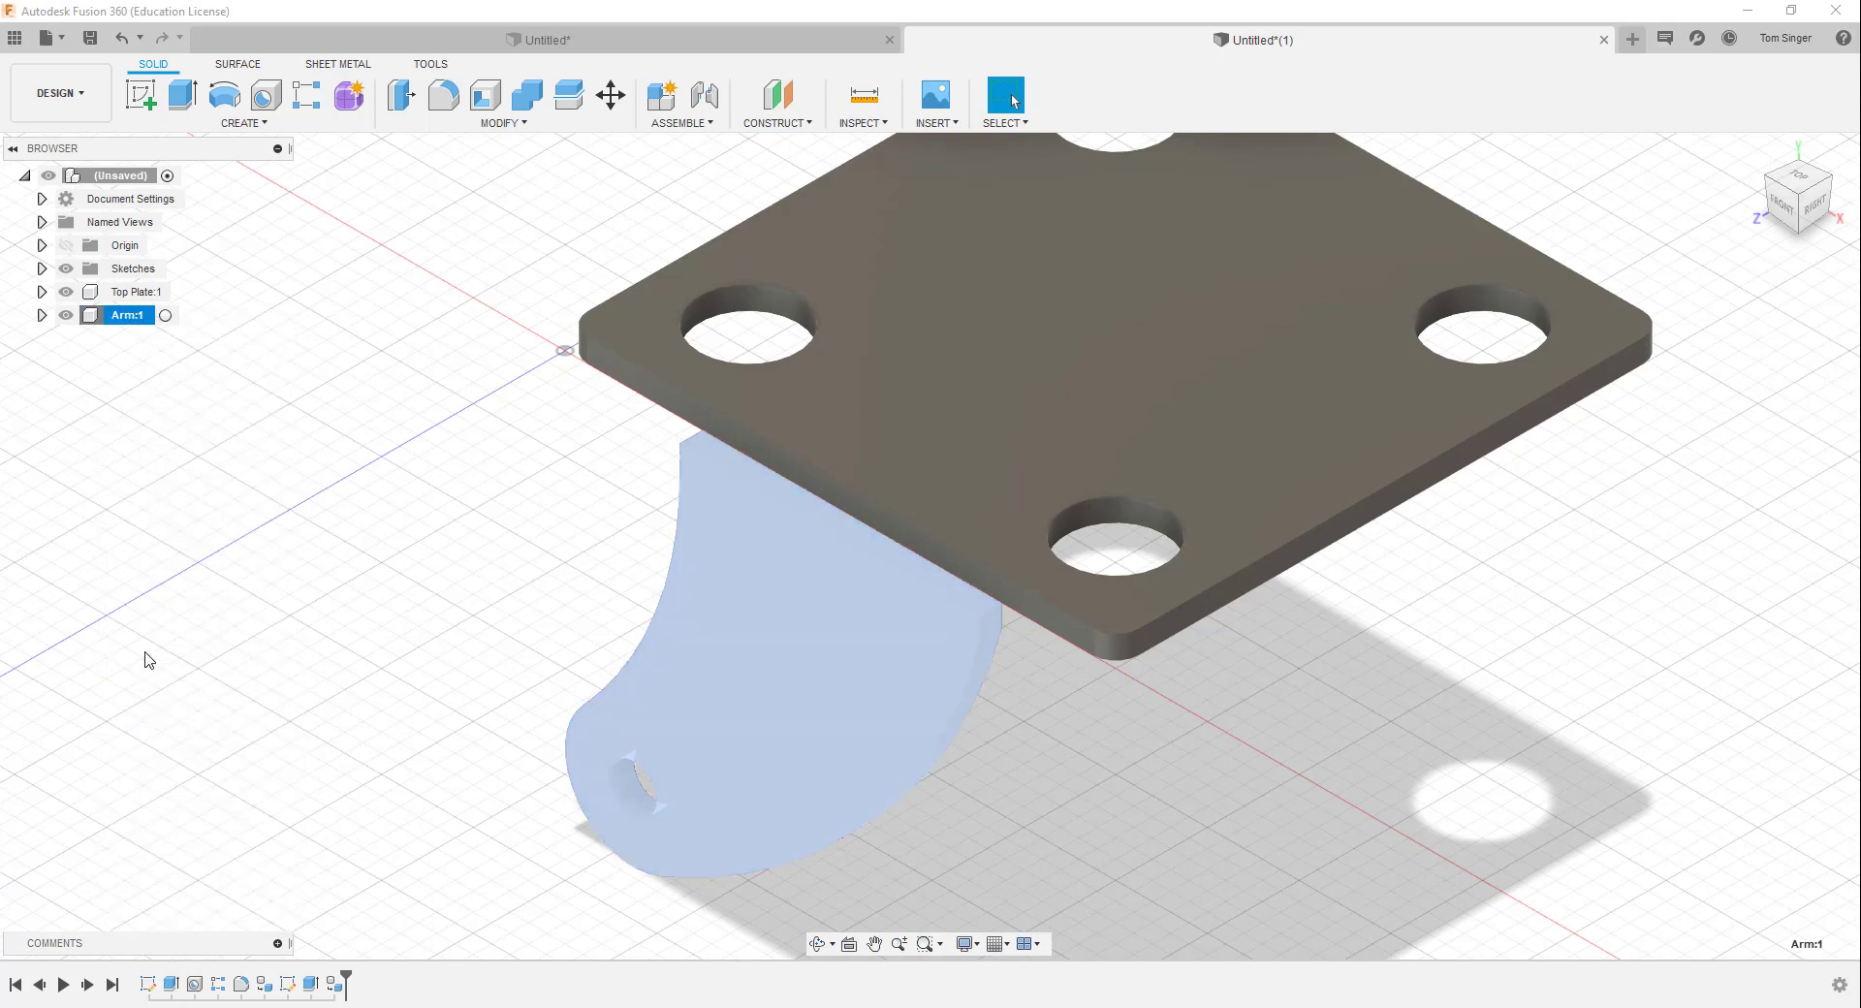
{"action": "right_click", "coordinate": [297, 534]}
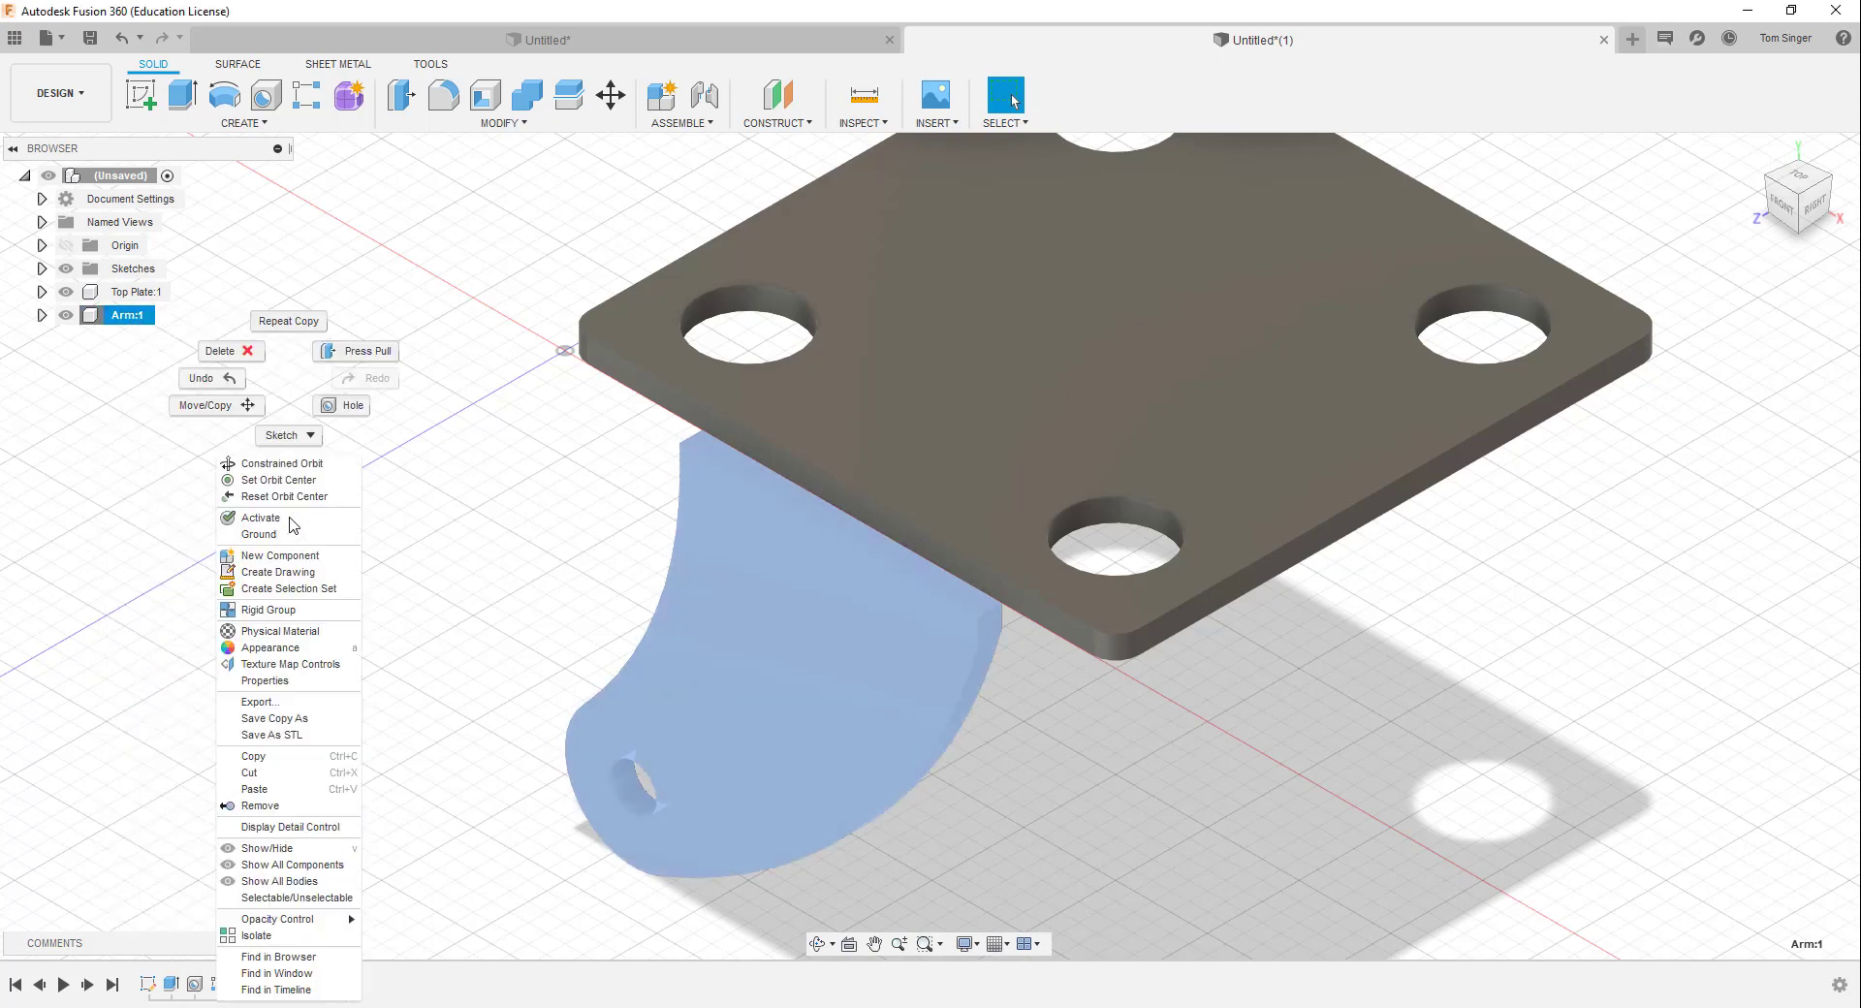
{"action": "left_click", "coordinate": [308, 790]}
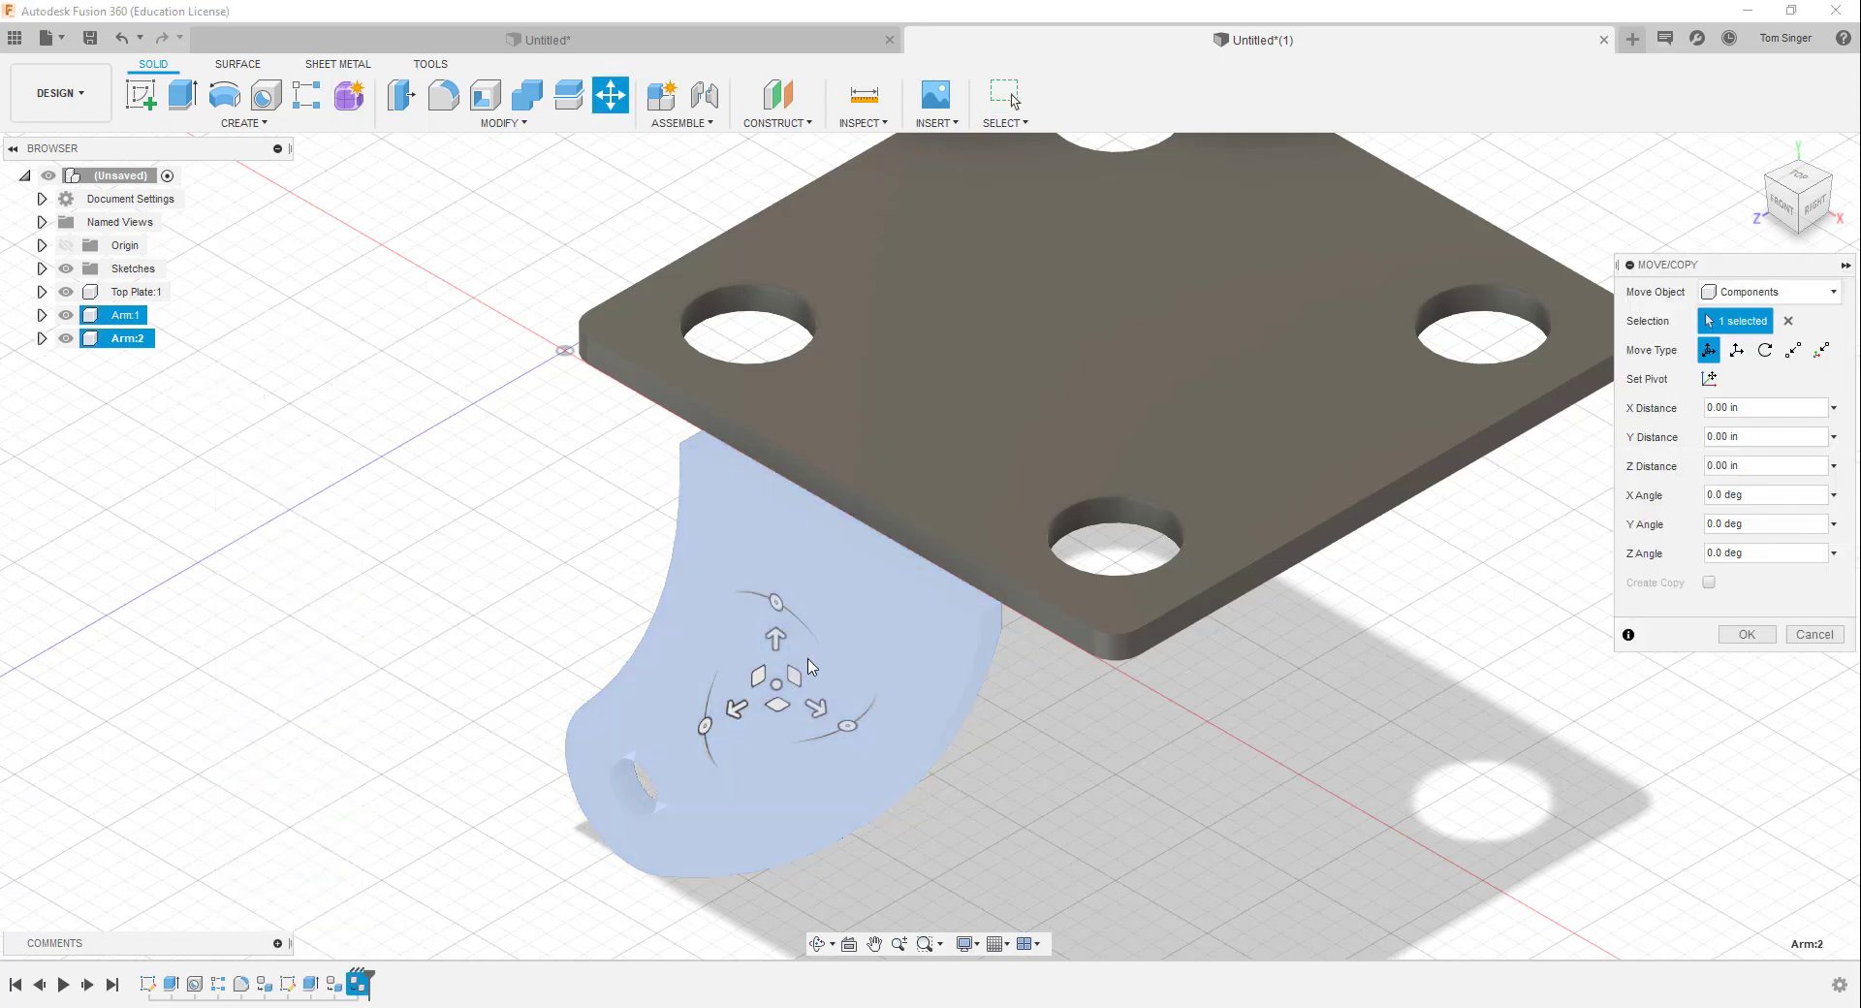
{"action": "left_click_drag", "start_coordinate": [734, 708], "coordinate": [1547, 228]}
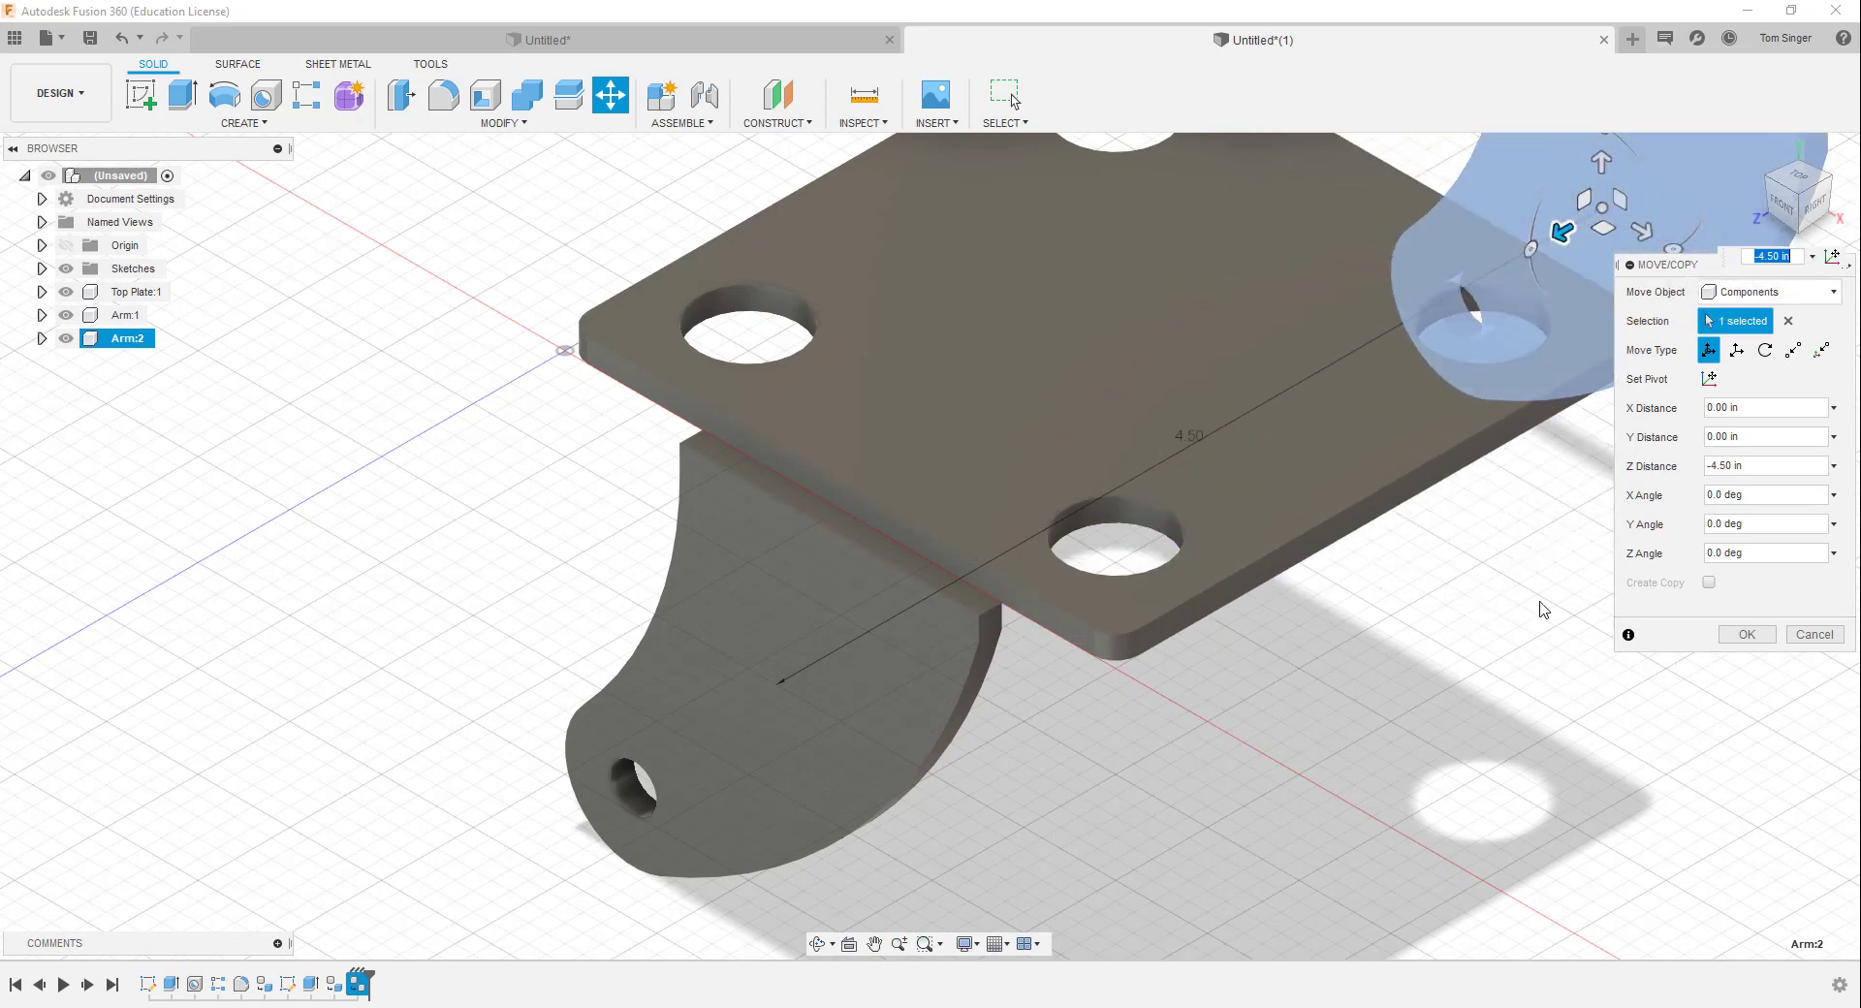
{"action": "left_click", "coordinate": [1763, 635]}
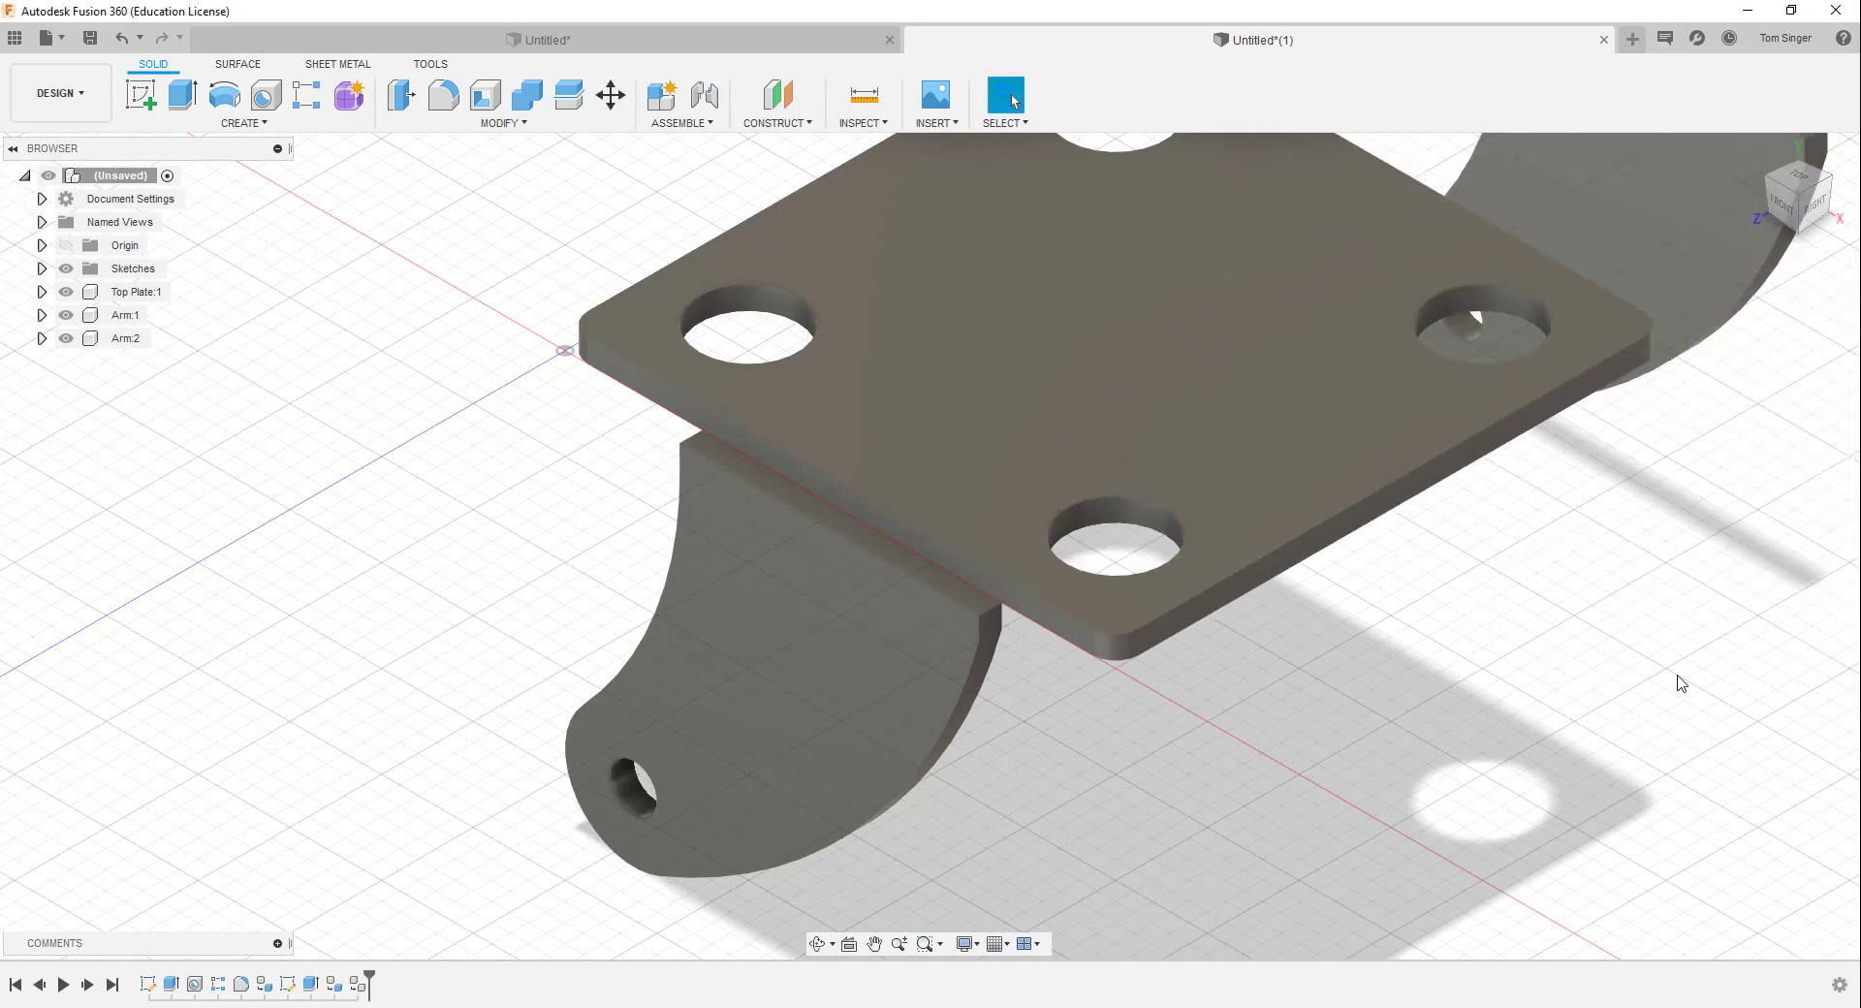
{"action": "scroll", "coordinate": [1617, 693], "scroll_direction": "down", "scroll_amount": 3}
{"action": "scroll", "coordinate": [1614, 662], "scroll_direction": "up", "scroll_amount": 2}
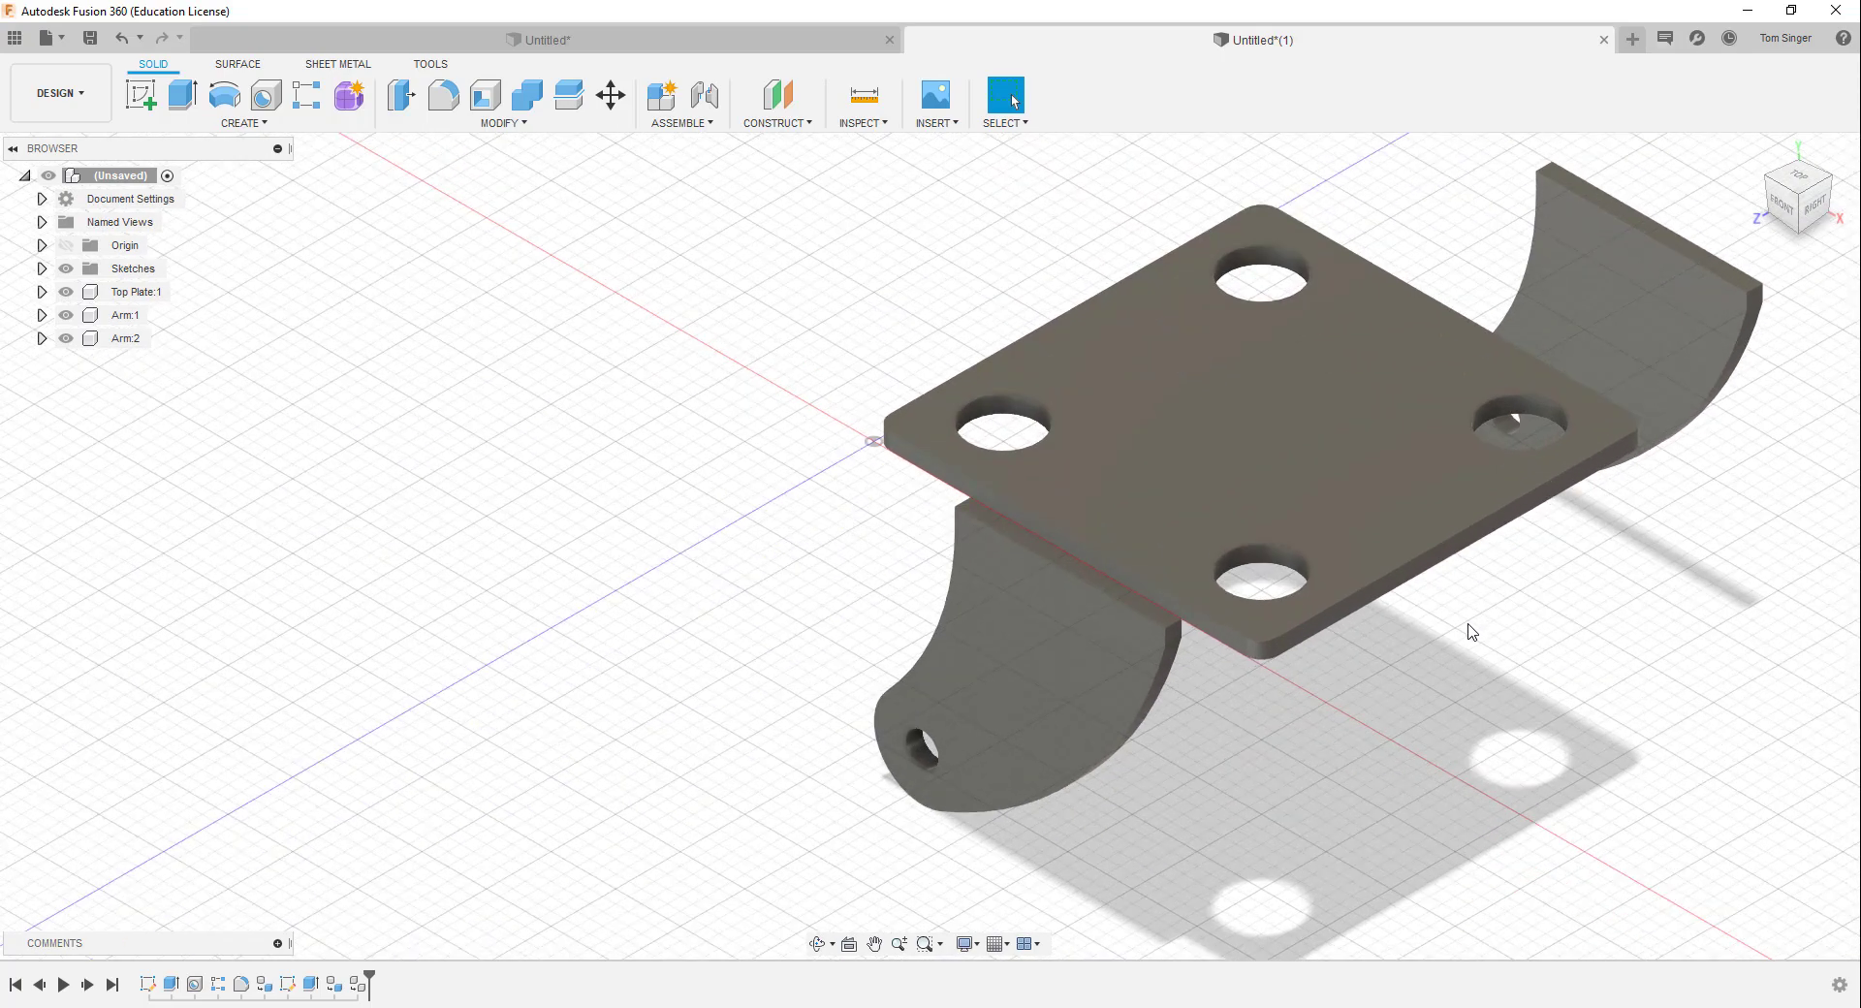
Shift the original arm slightly away from its place, start a joint and capture the components' current position
{"action": "mouse_move", "coordinate": [1033, 683]}
{"action": "left_mouse_down"}
{"action": "mouse_move", "coordinate": [991, 666]}
{"action": "mouse_move", "coordinate": [1059, 624]}
{"action": "mouse_move", "coordinate": [1008, 667]}
{"action": "left_mouse_up"}
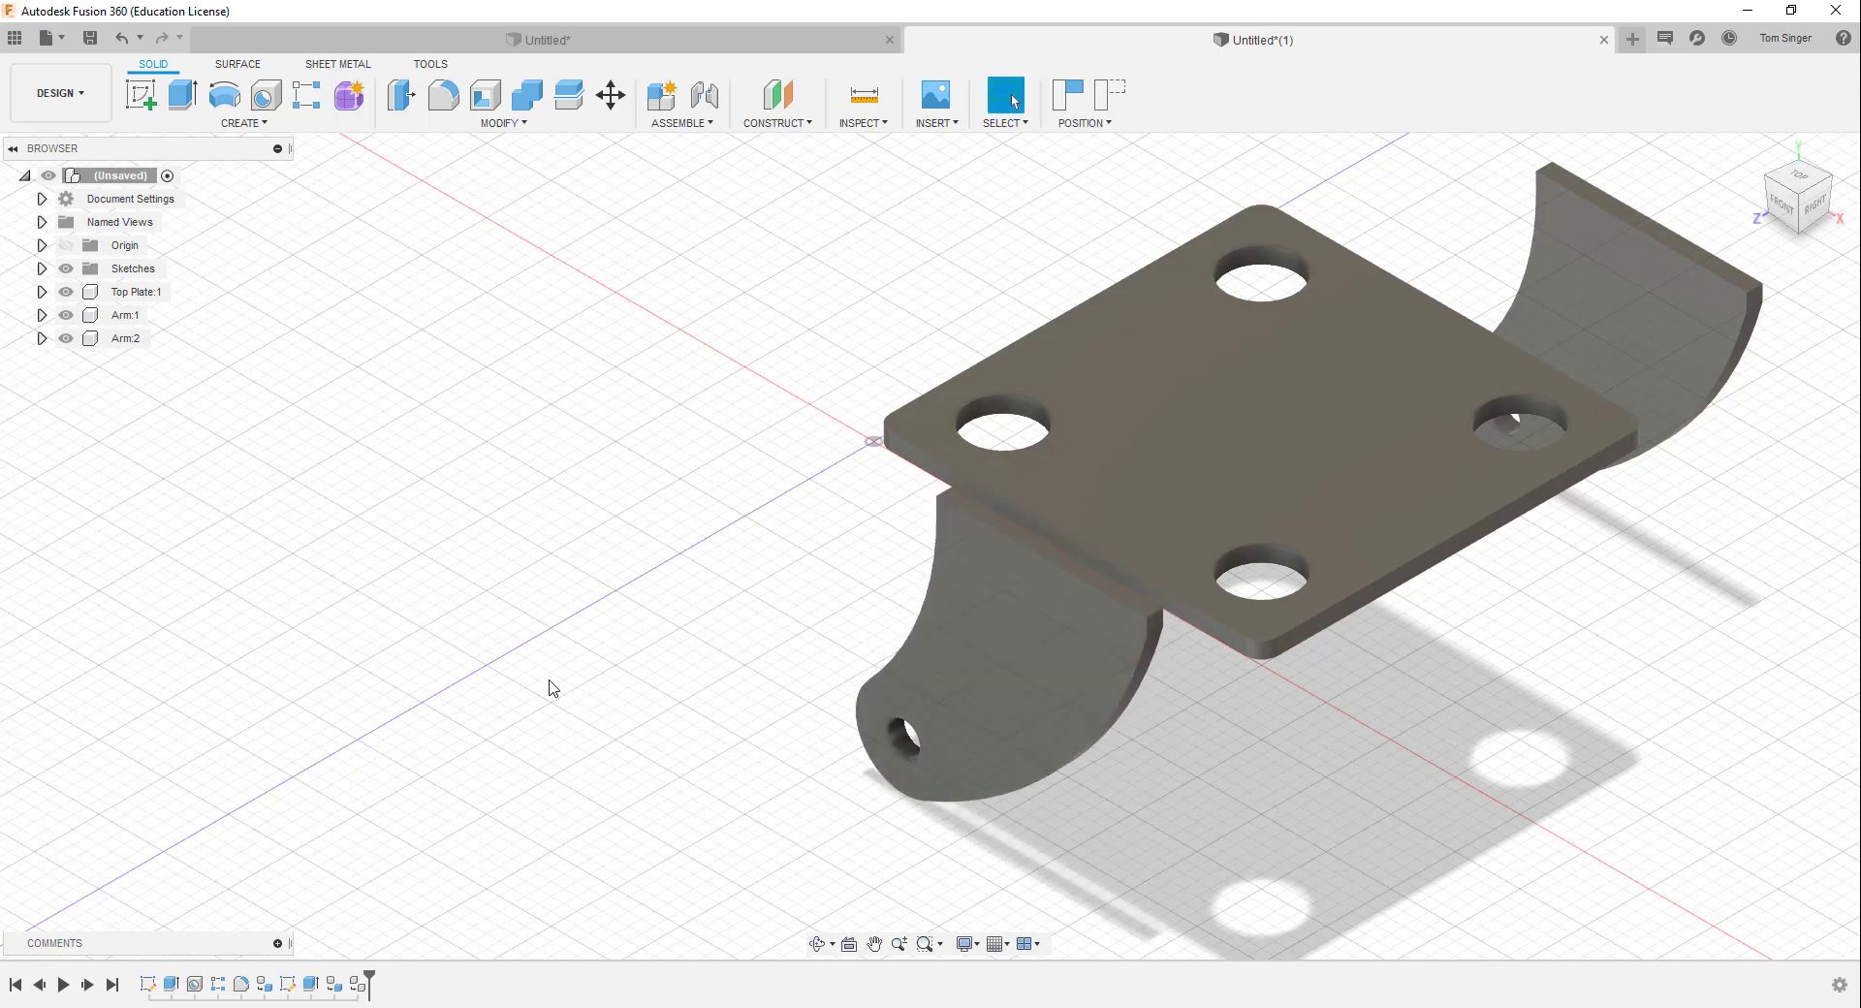
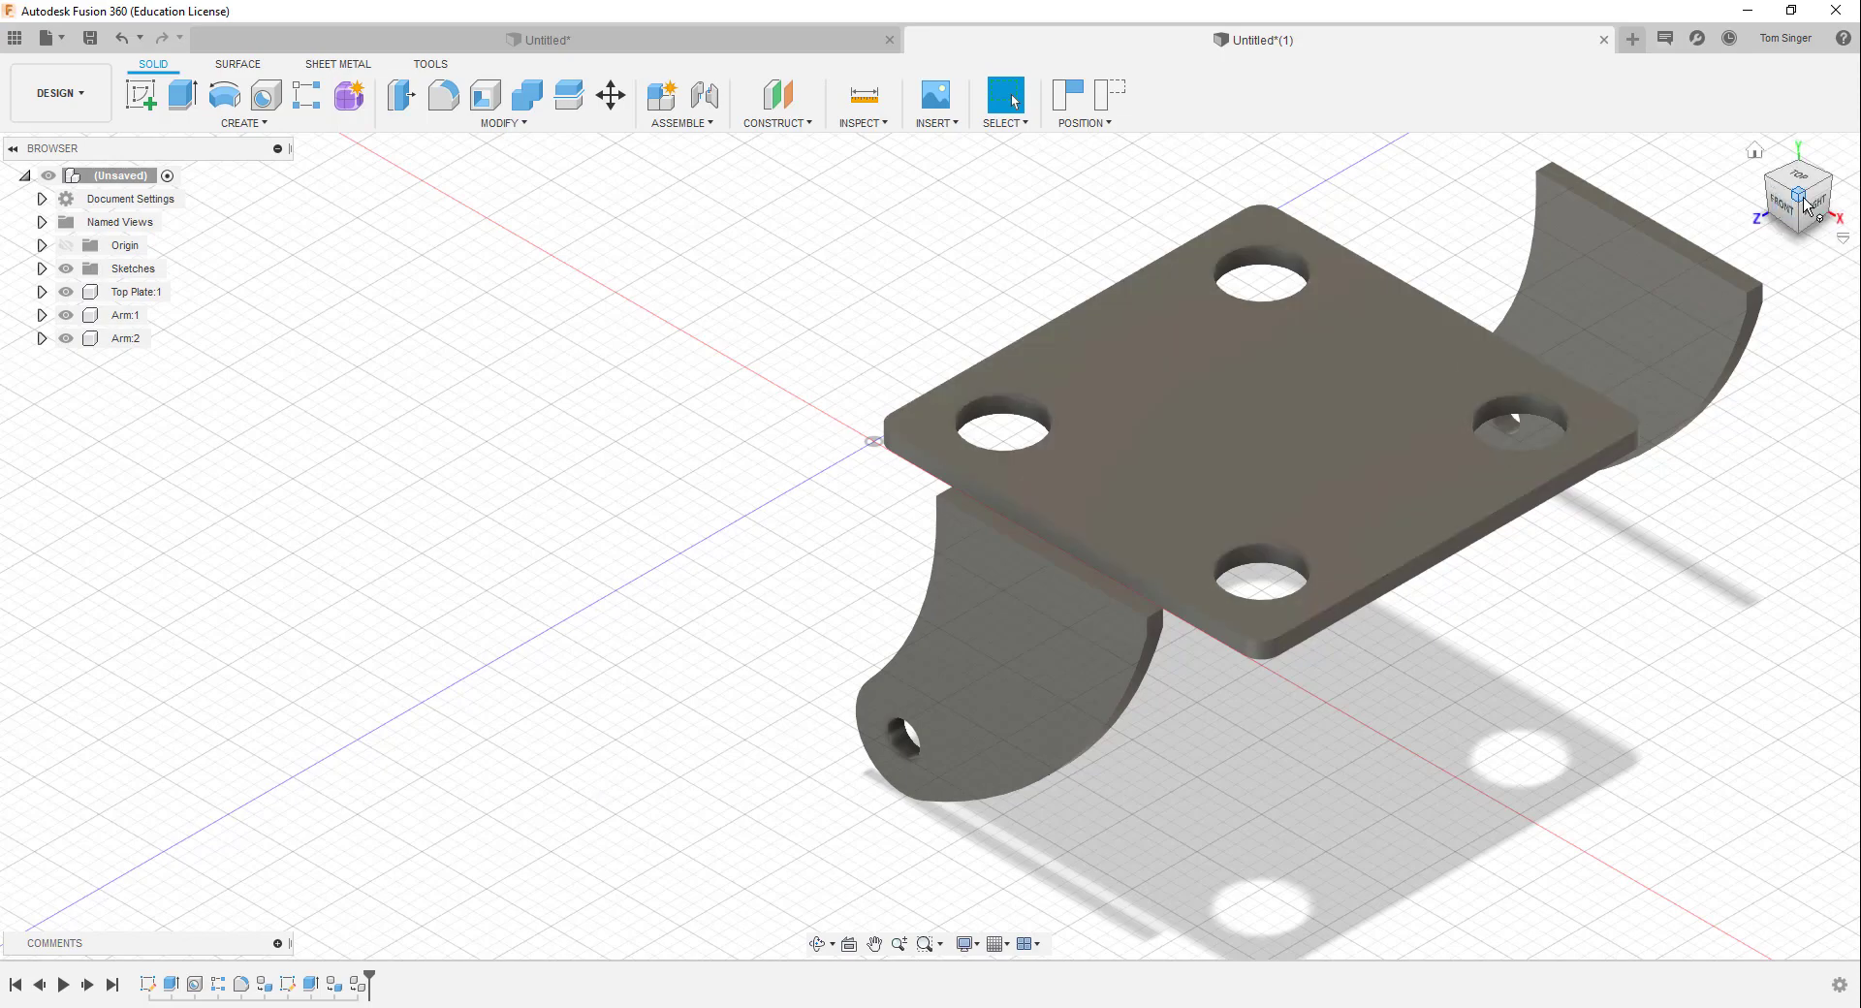
{"action": "mouse_move", "coordinate": [1795, 201]}
{"action": "left_mouse_down"}
{"action": "mouse_move", "coordinate": [1691, 92]}
{"action": "mouse_move", "coordinate": [1702, 48]}
{"action": "mouse_move", "coordinate": [1725, 170]}
{"action": "mouse_move", "coordinate": [1782, 186]}
{"action": "left_mouse_up"}
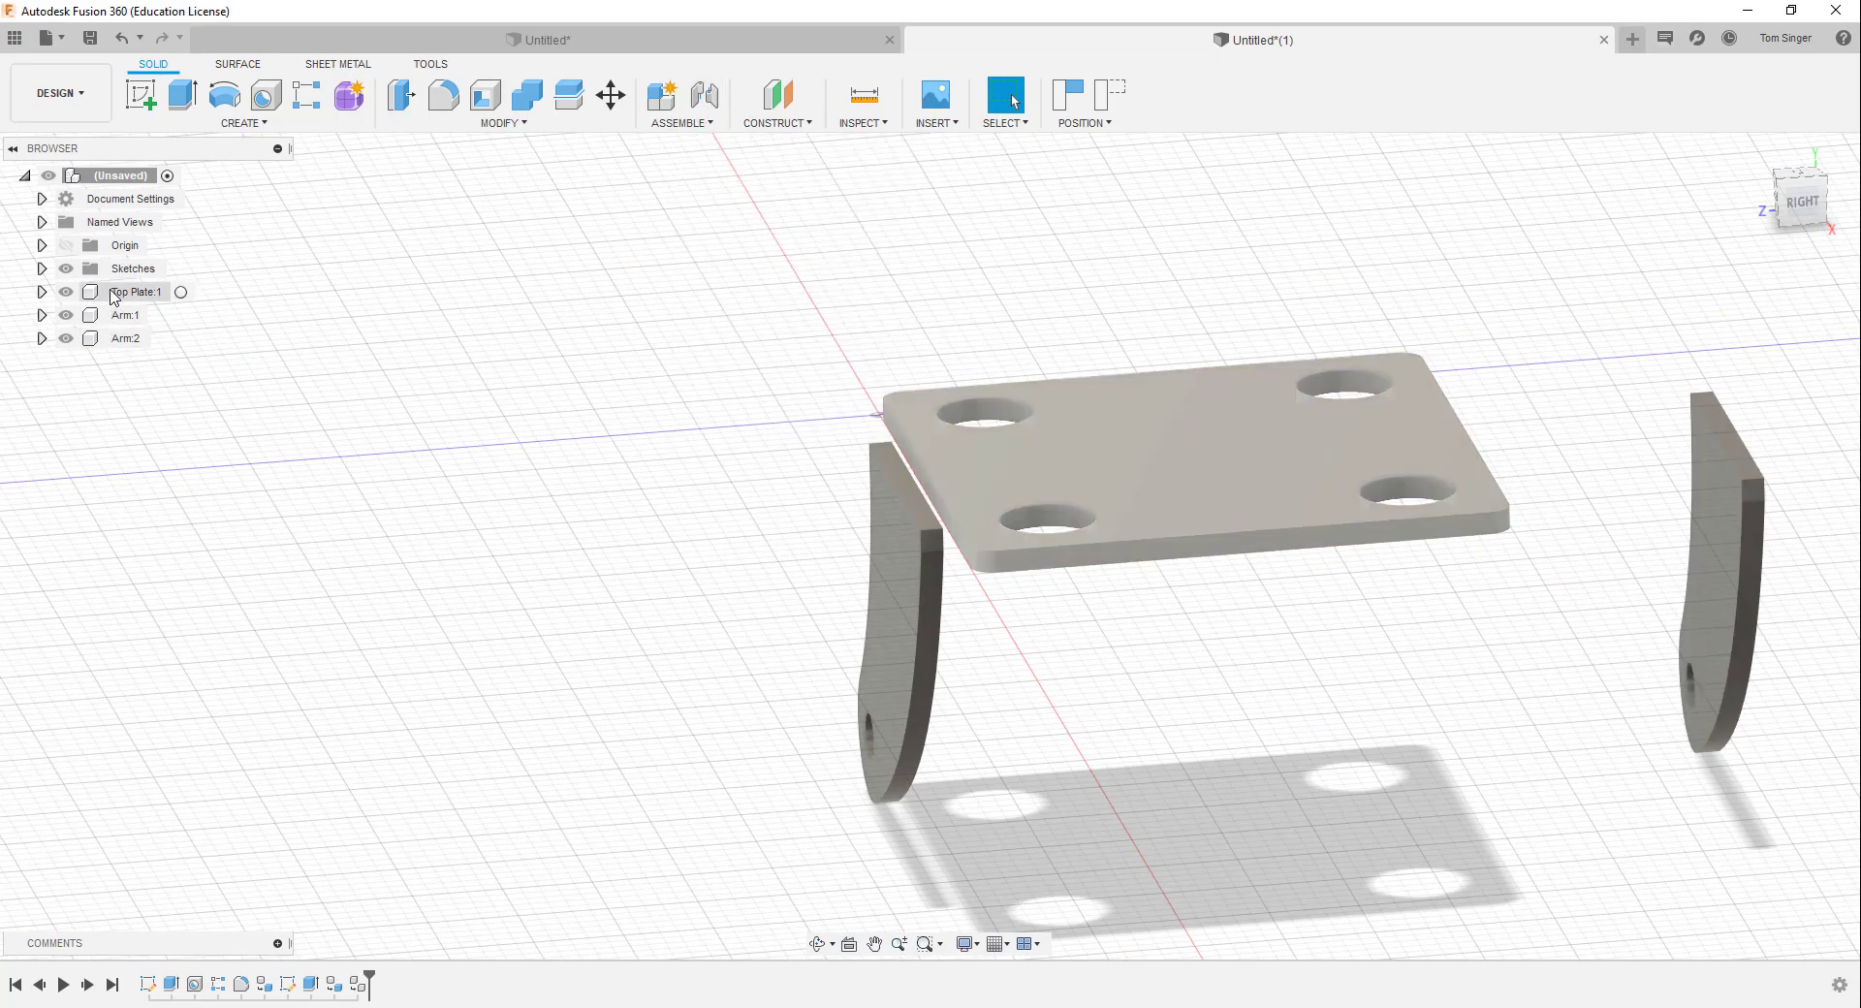
{"action": "left_click", "coordinate": [710, 104]}
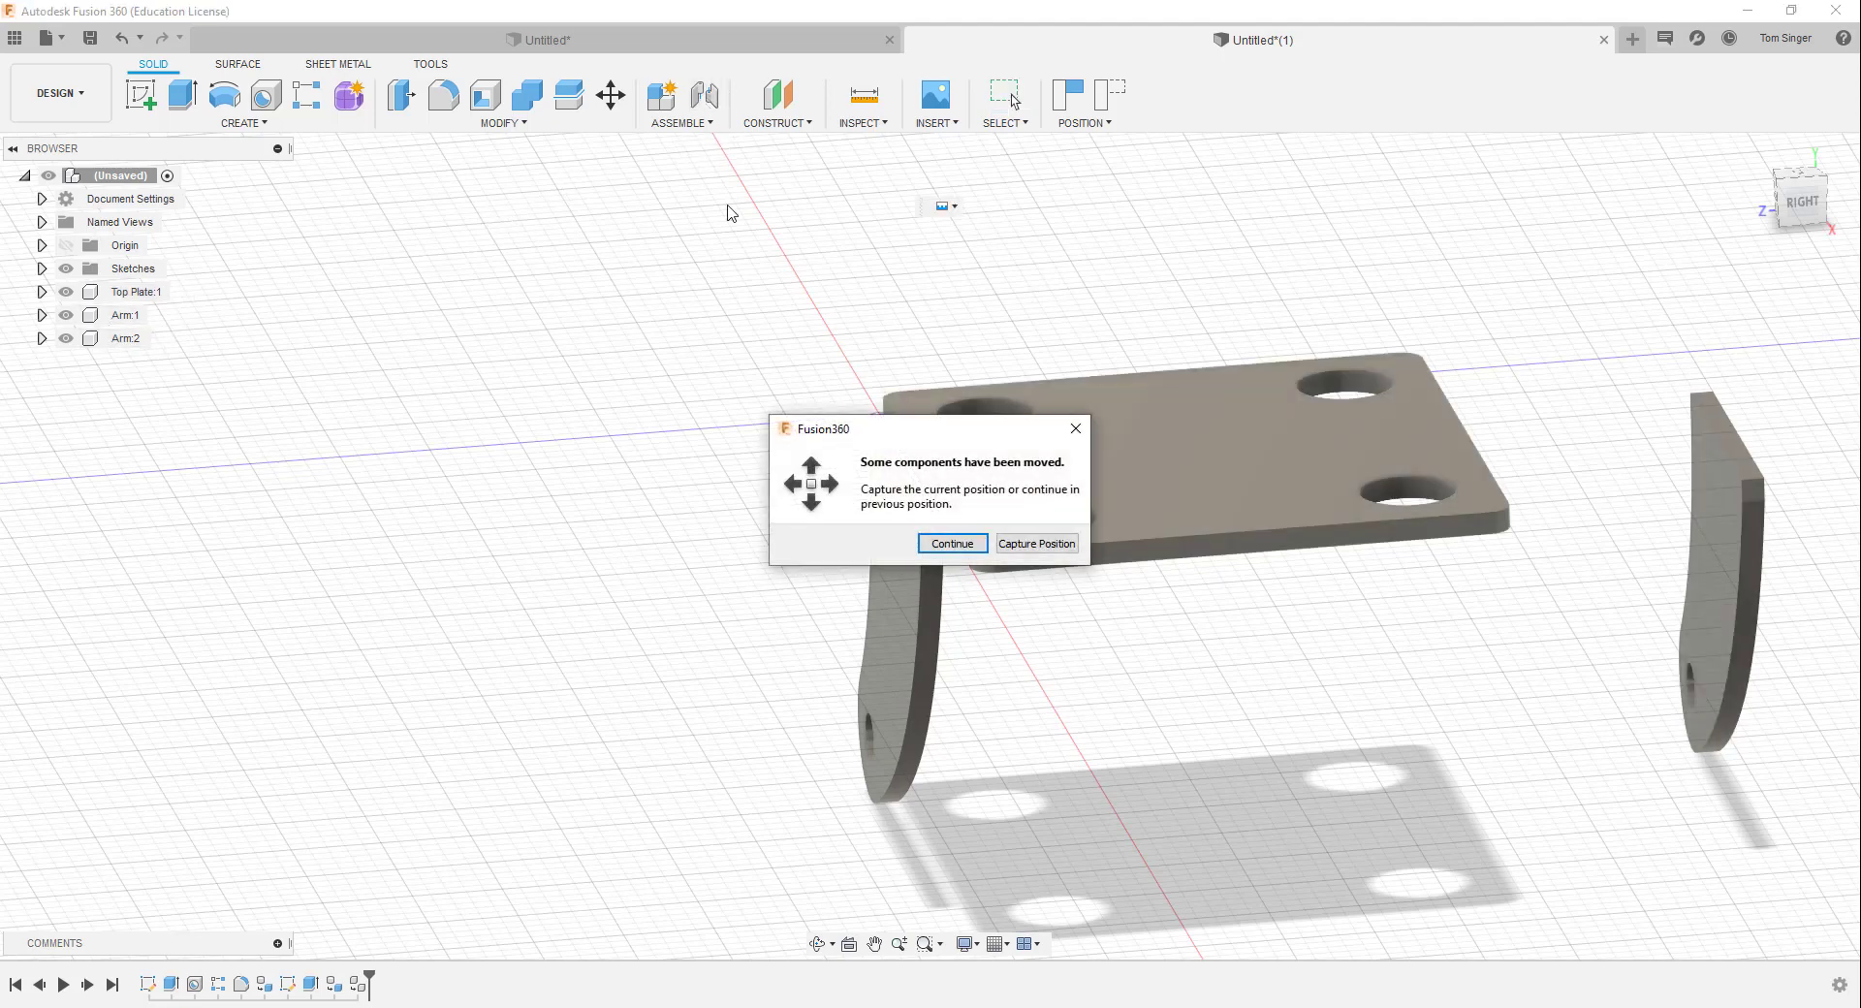
{"action": "left_click", "coordinate": [1042, 545]}
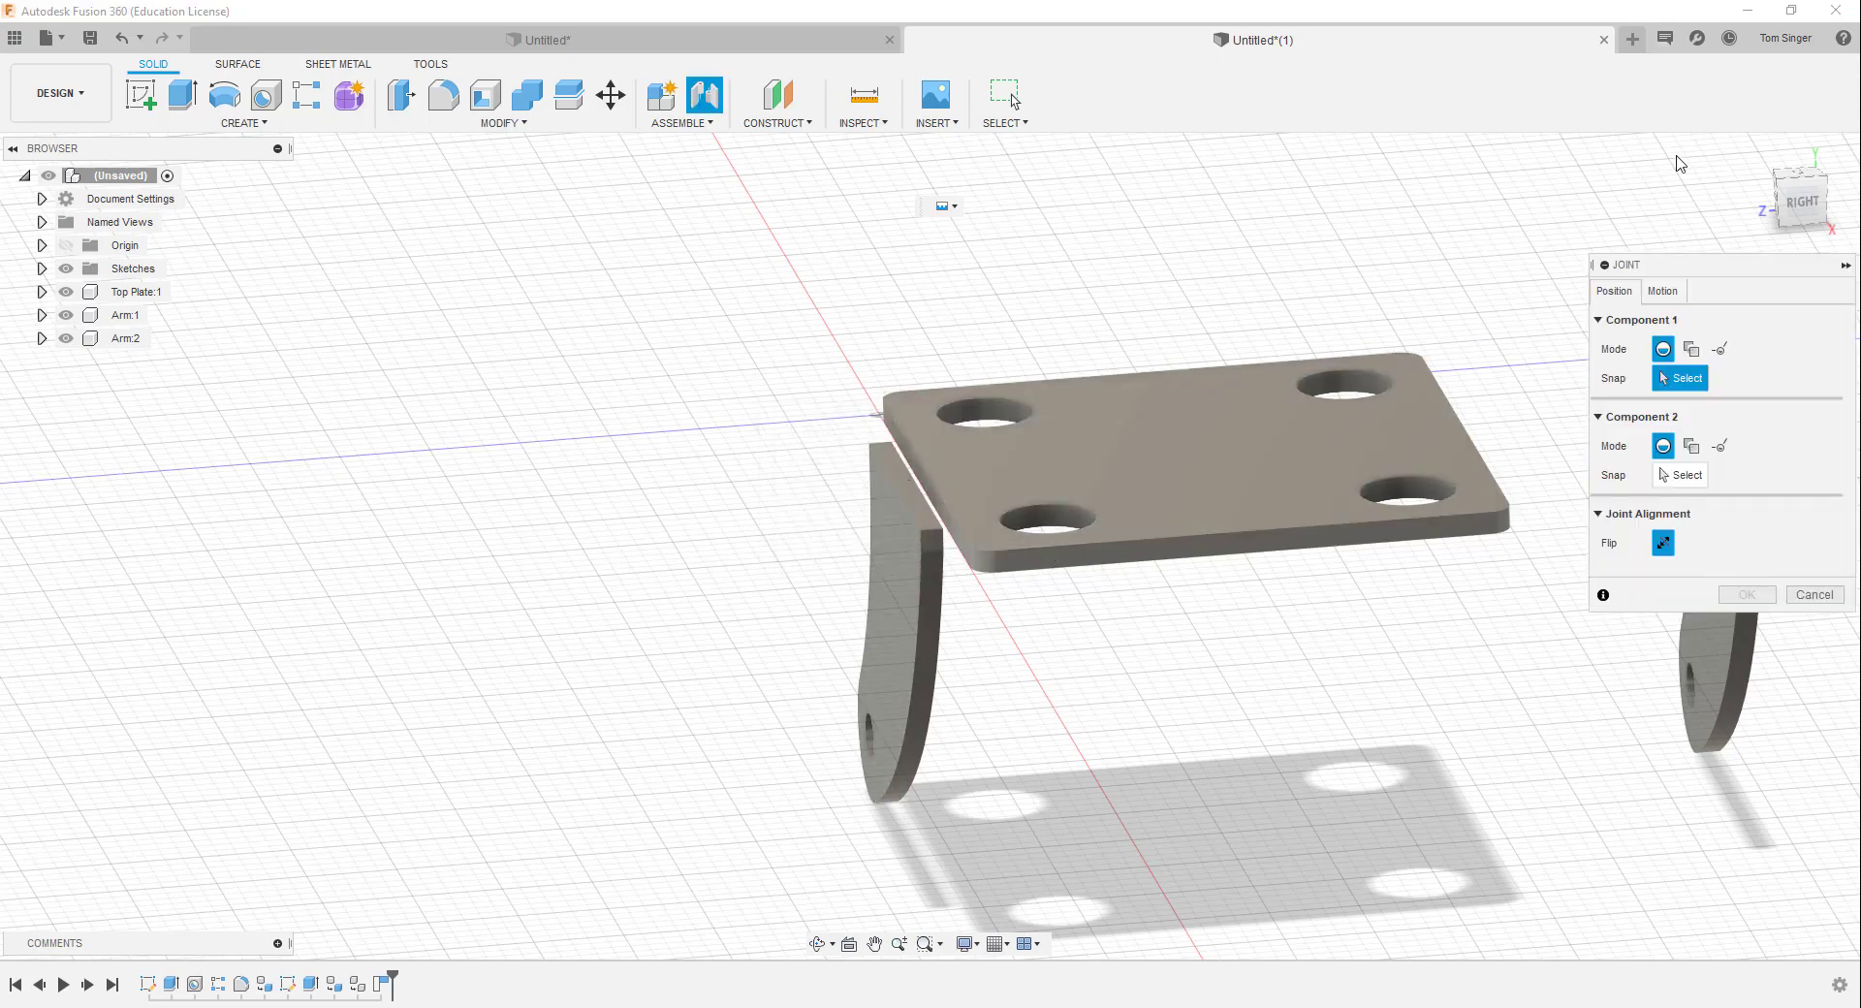
Snap the centre of the first arm's top face to the centre of the top plate's underside as the joint's two origins
{"action": "left_click", "coordinate": [1783, 187]}
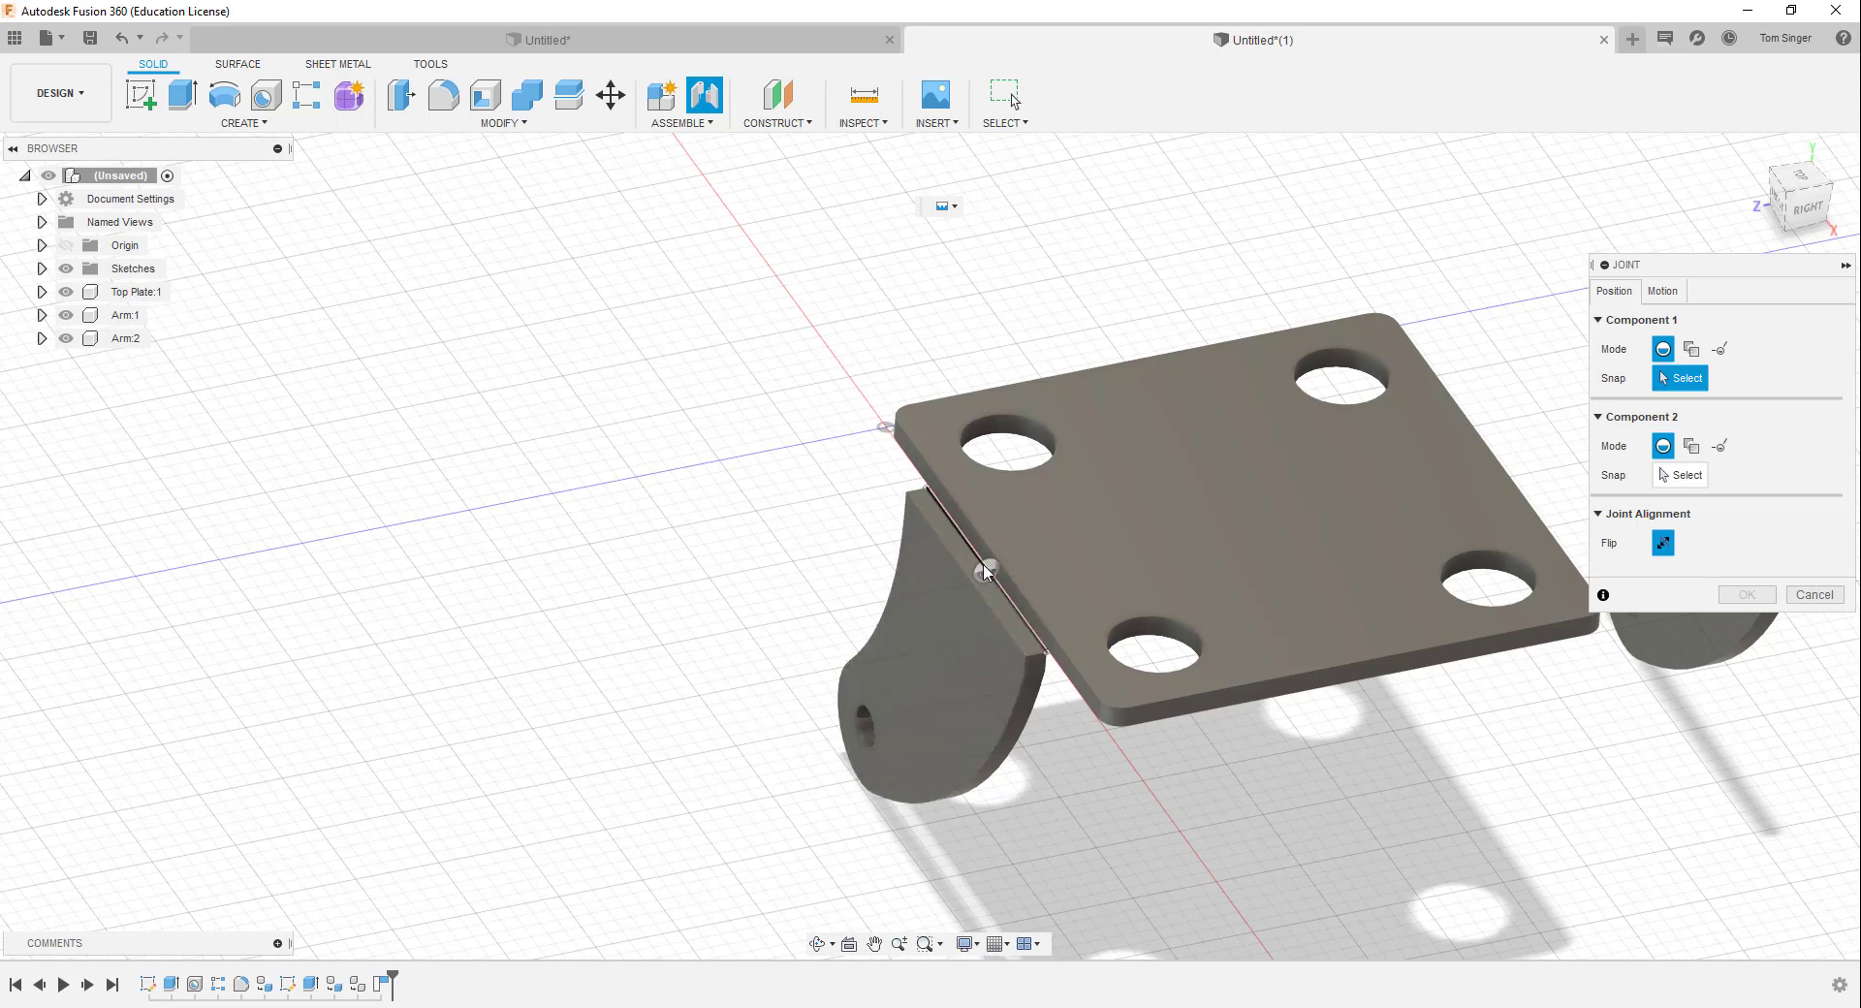
{"action": "scroll", "coordinate": [978, 572], "scroll_direction": "up", "scroll_amount": 3}
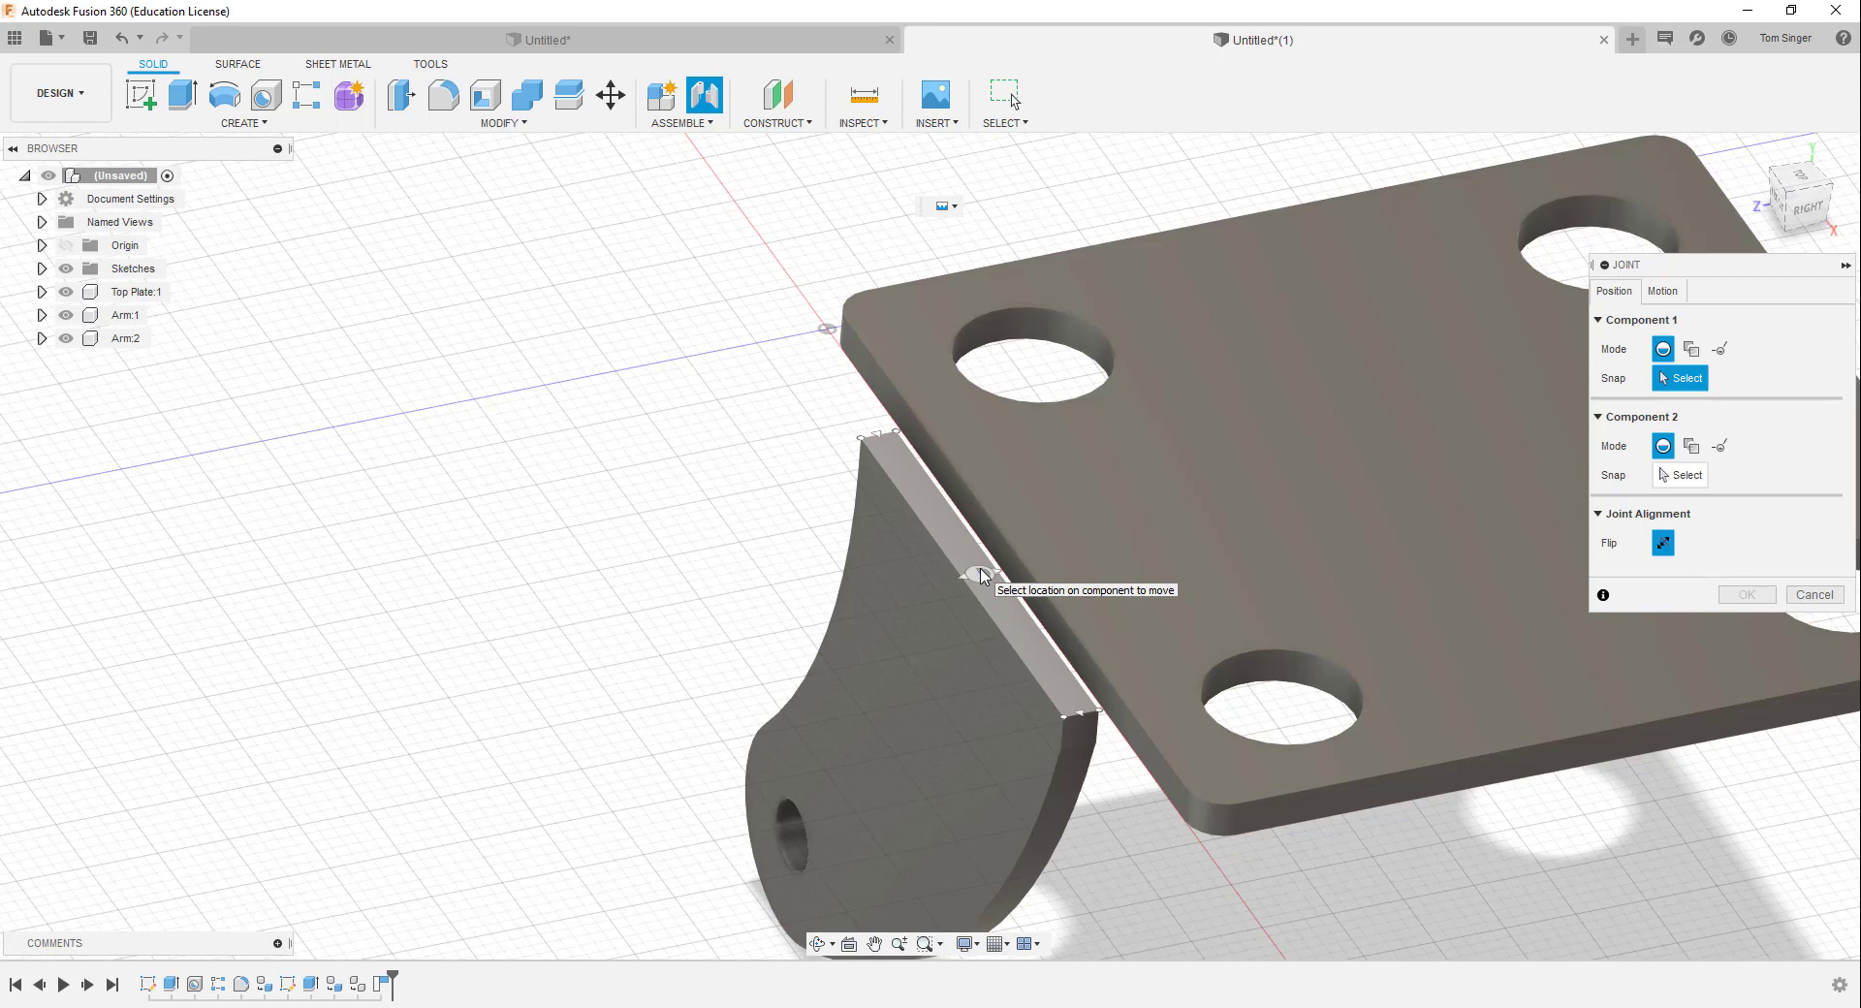
{"action": "left_click", "coordinate": [982, 576]}
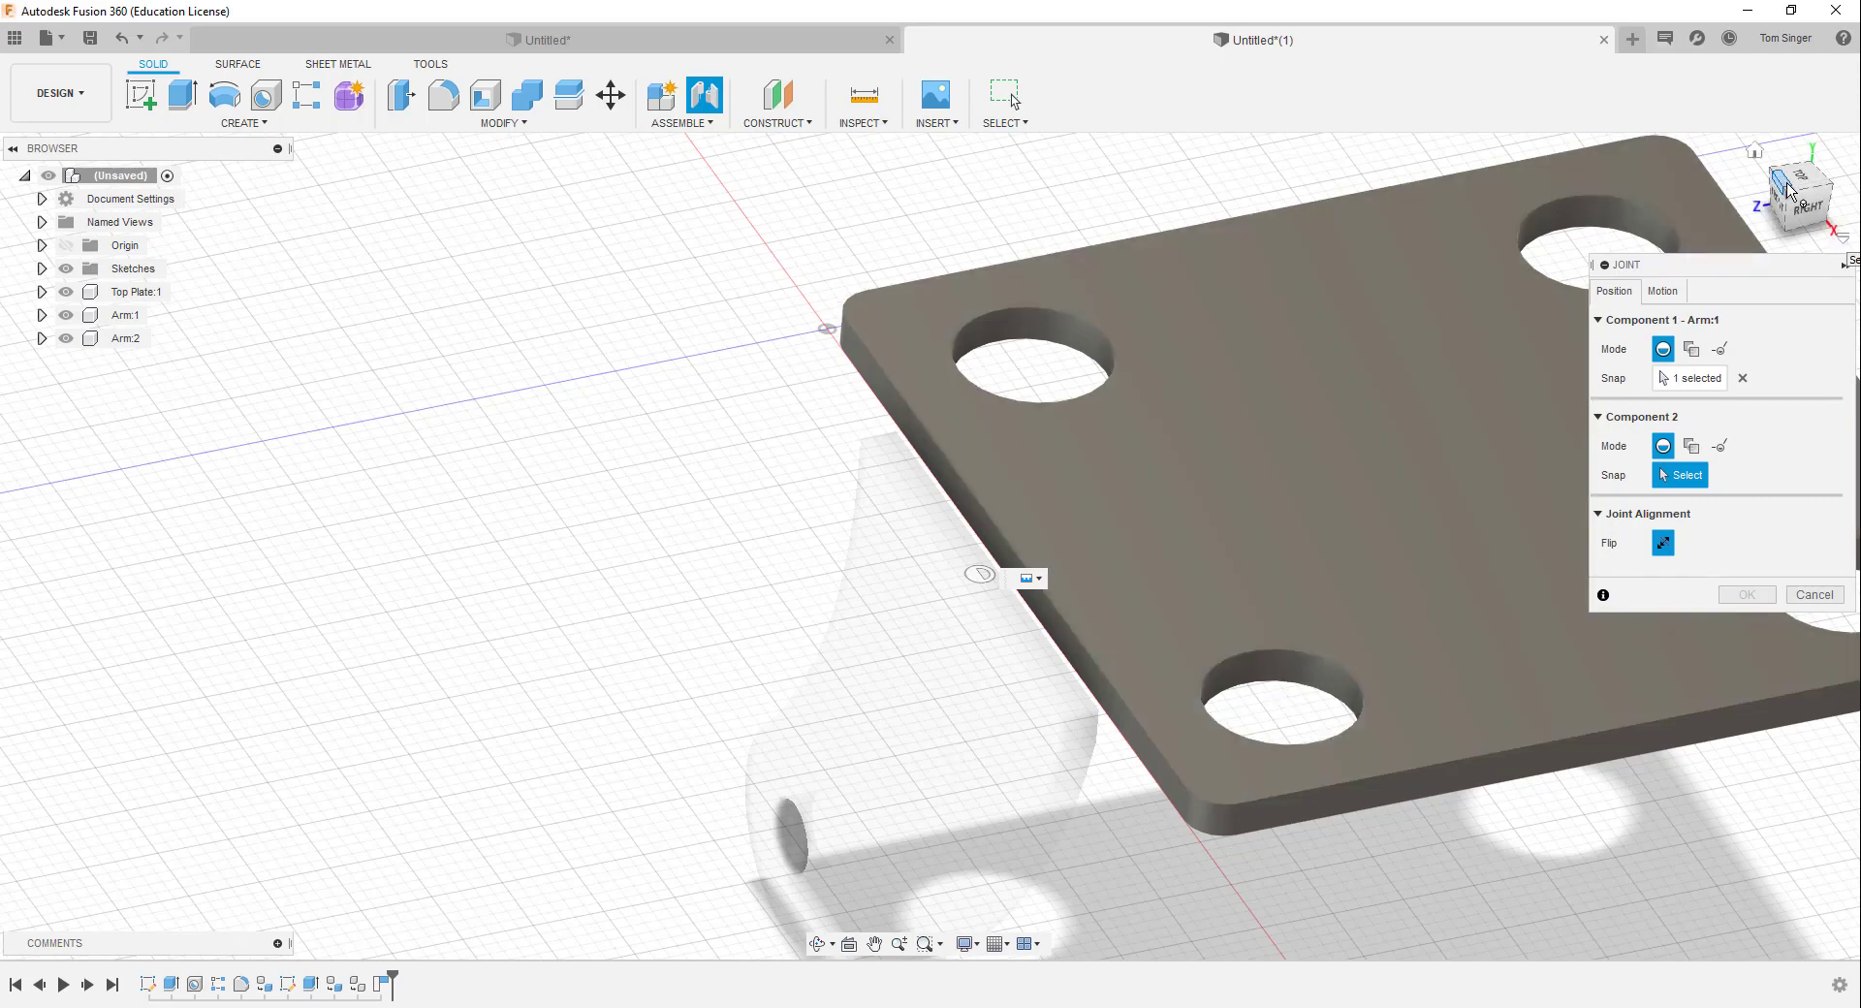
{"action": "left_click_drag", "start_coordinate": [1790, 204], "coordinate": [1795, 59]}
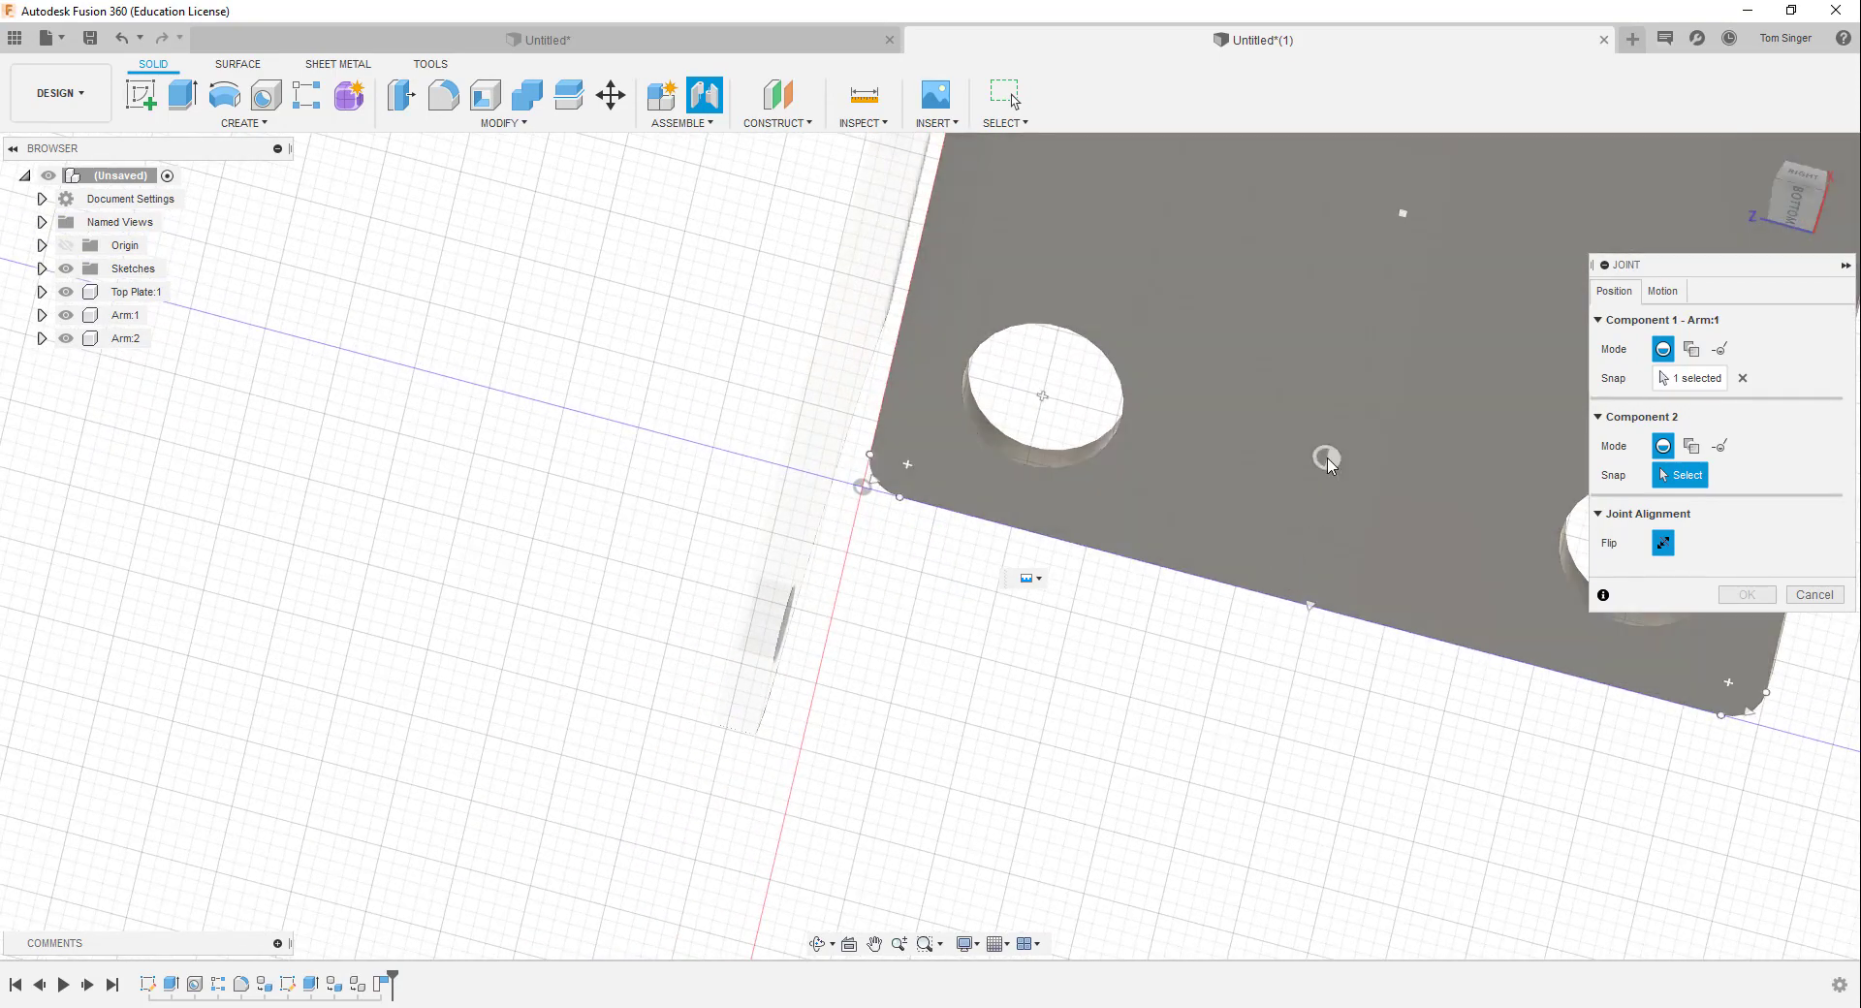
{"action": "middle_click_drag", "start_coordinate": [1474, 353], "coordinate": [1205, 678]}
{"action": "scroll", "coordinate": [1205, 679], "scroll_direction": "down", "scroll_amount": 2}
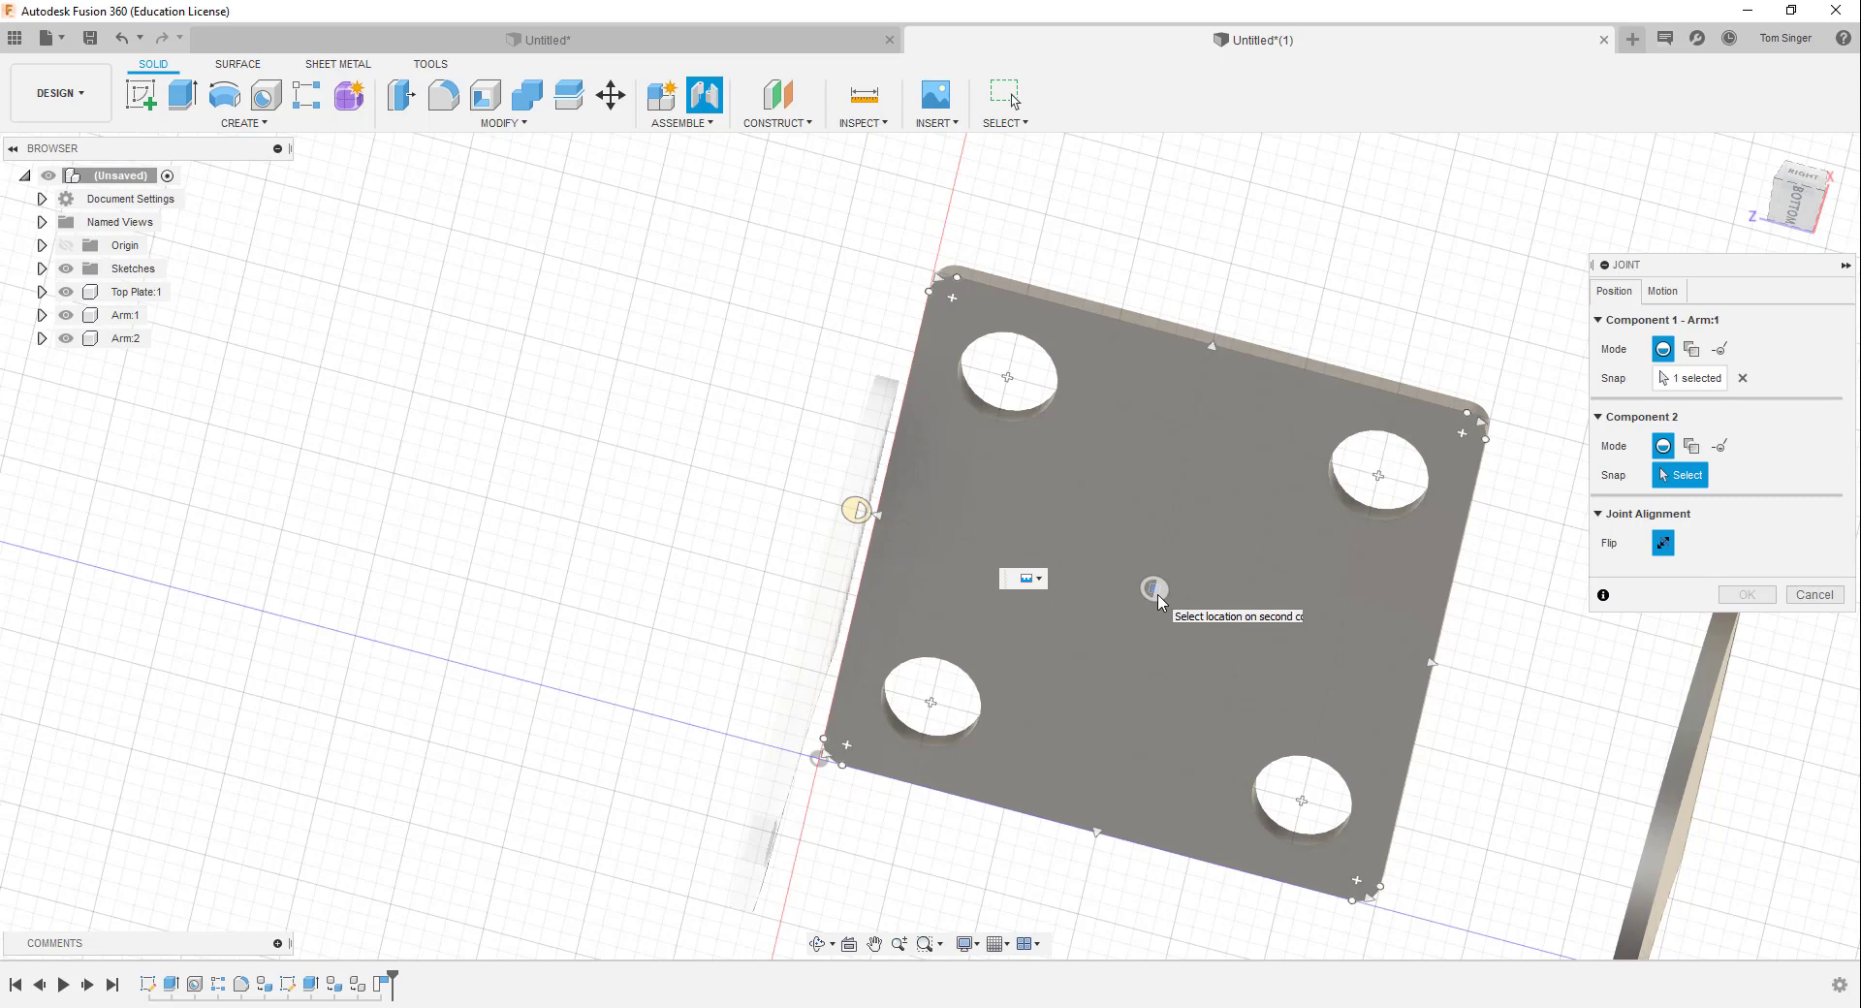
{"action": "left_click", "coordinate": [1158, 594]}
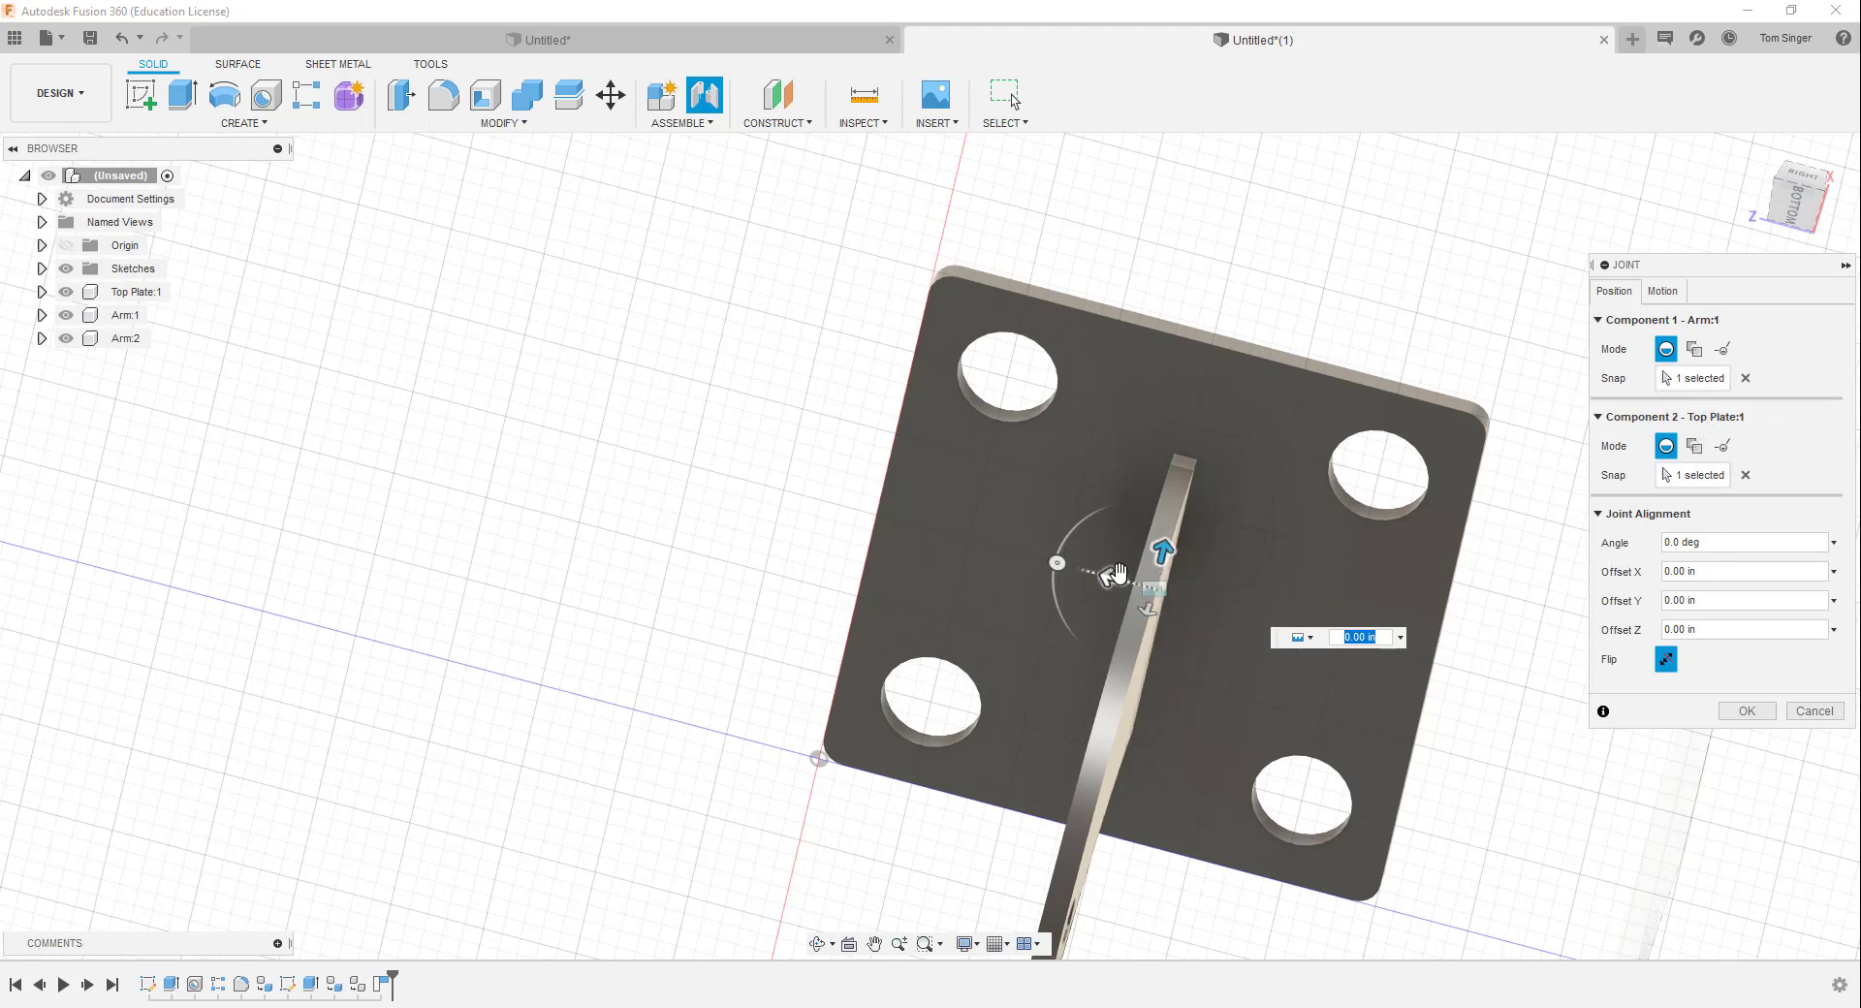
Offset the first arm 0.50 in along Y from the plate's centre and complete the joint
{"action": "left_click_drag", "start_coordinate": [1115, 573], "coordinate": [926, 556]}
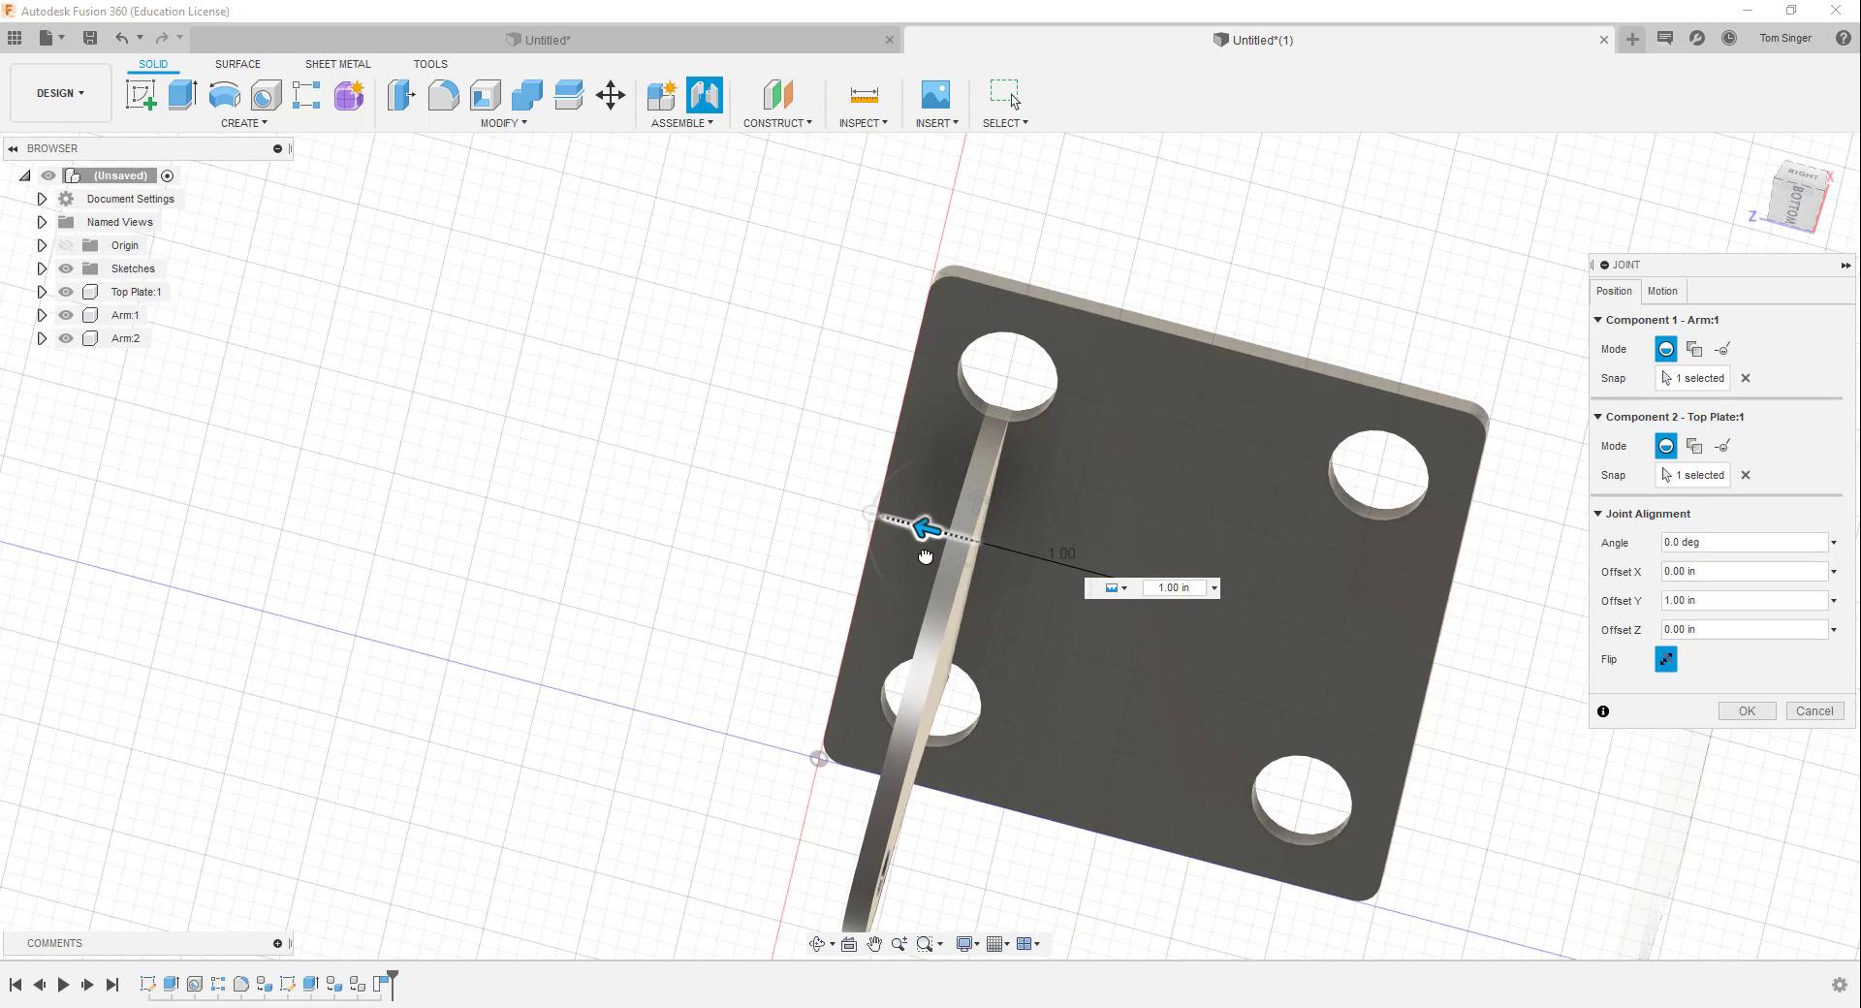
{"action": "left_click_drag", "start_coordinate": [926, 557], "coordinate": [1020, 569]}
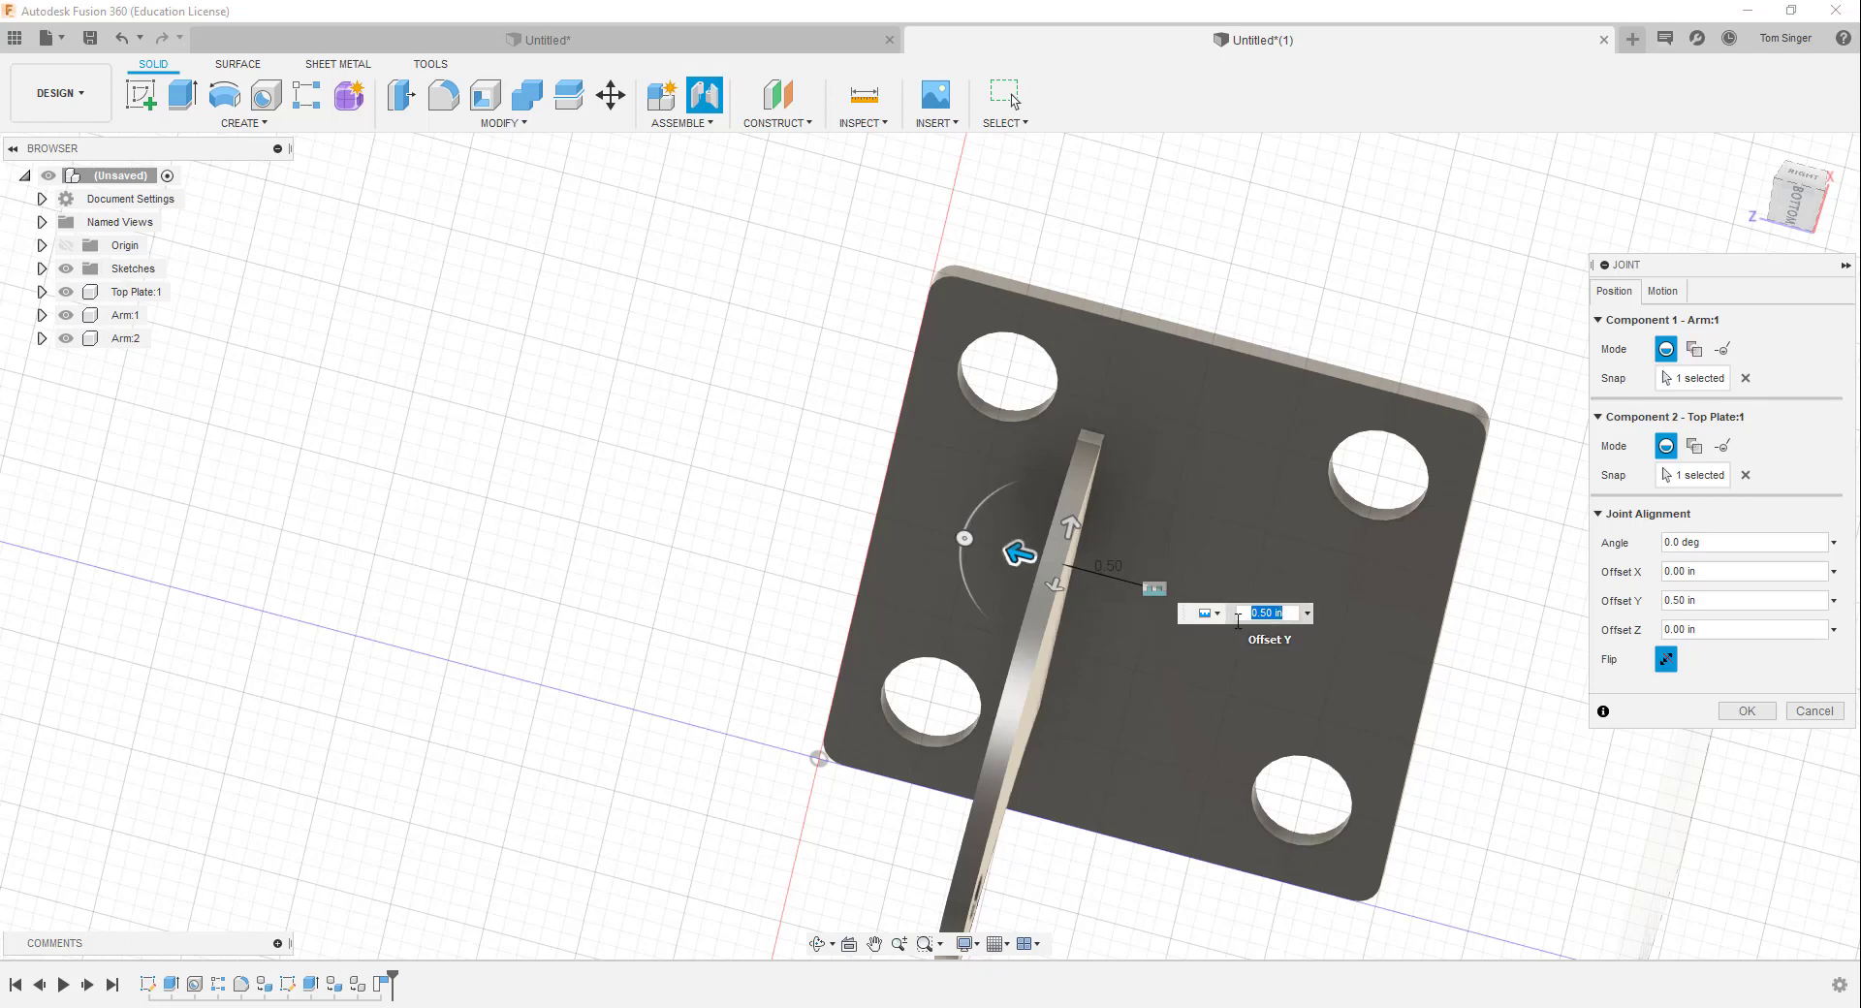
{"action": "type", "text": "1.0"}
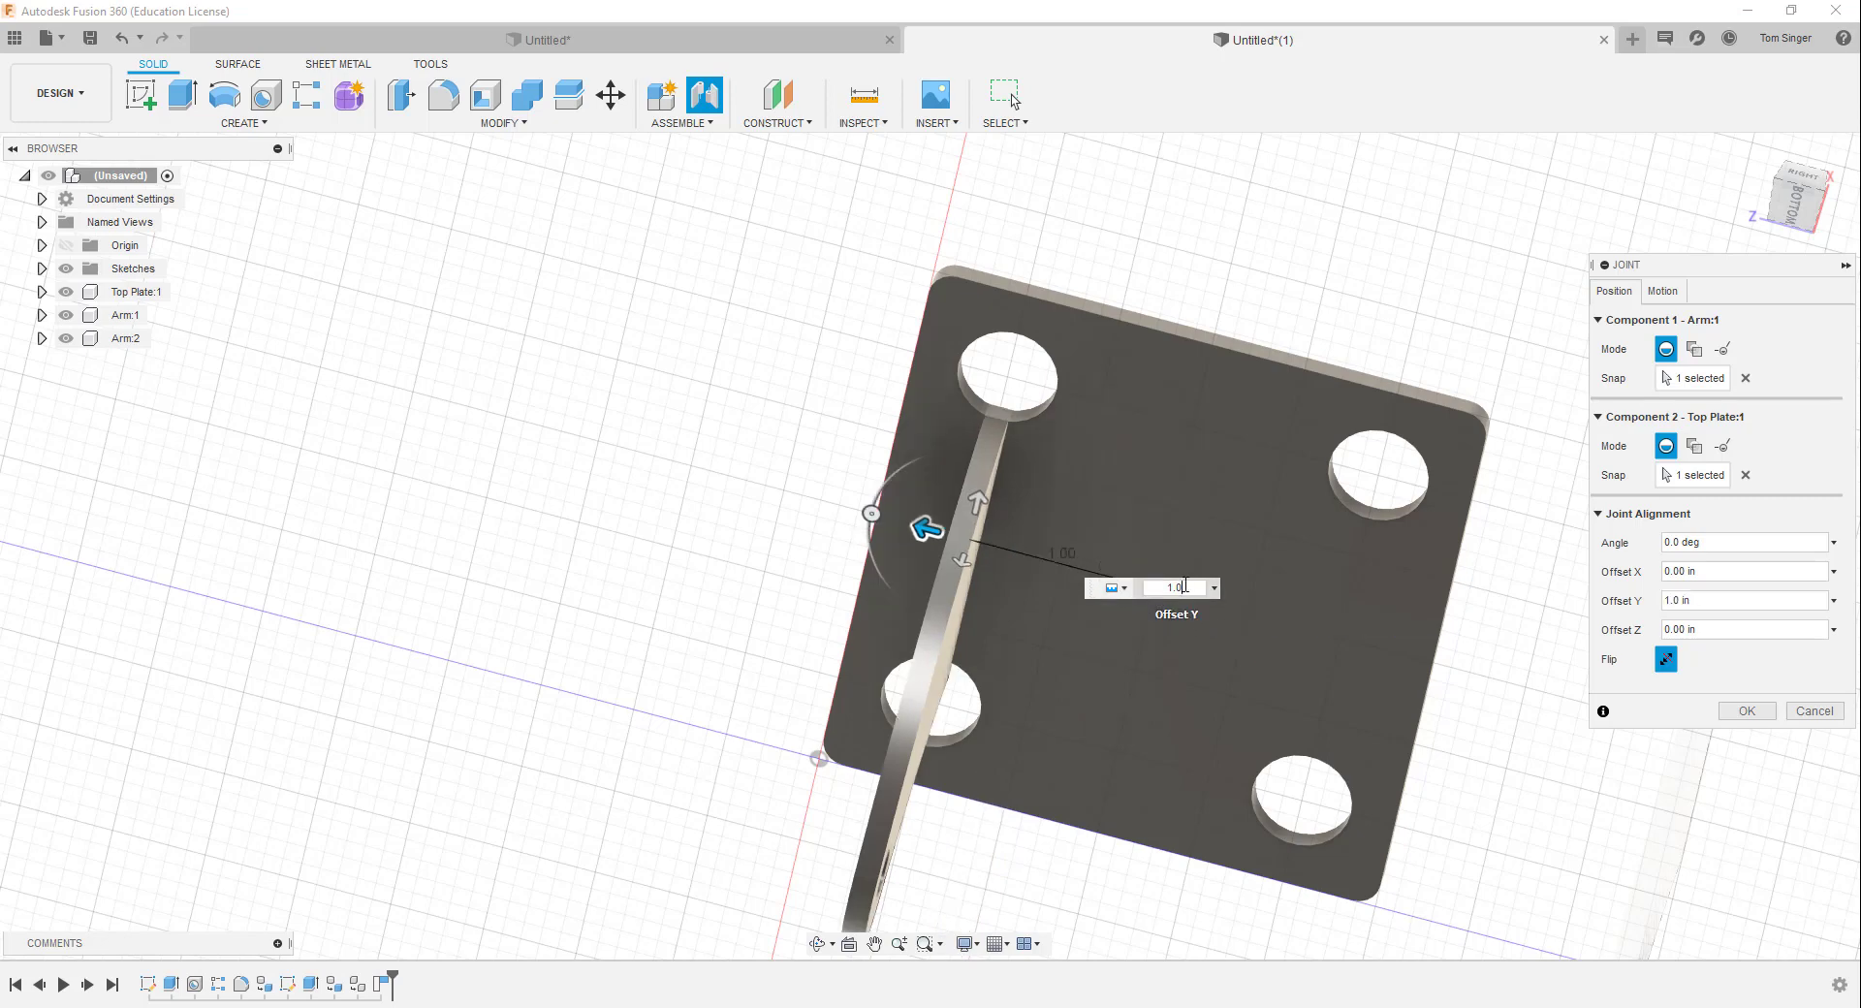
{"action": "type", "text": ".50"}
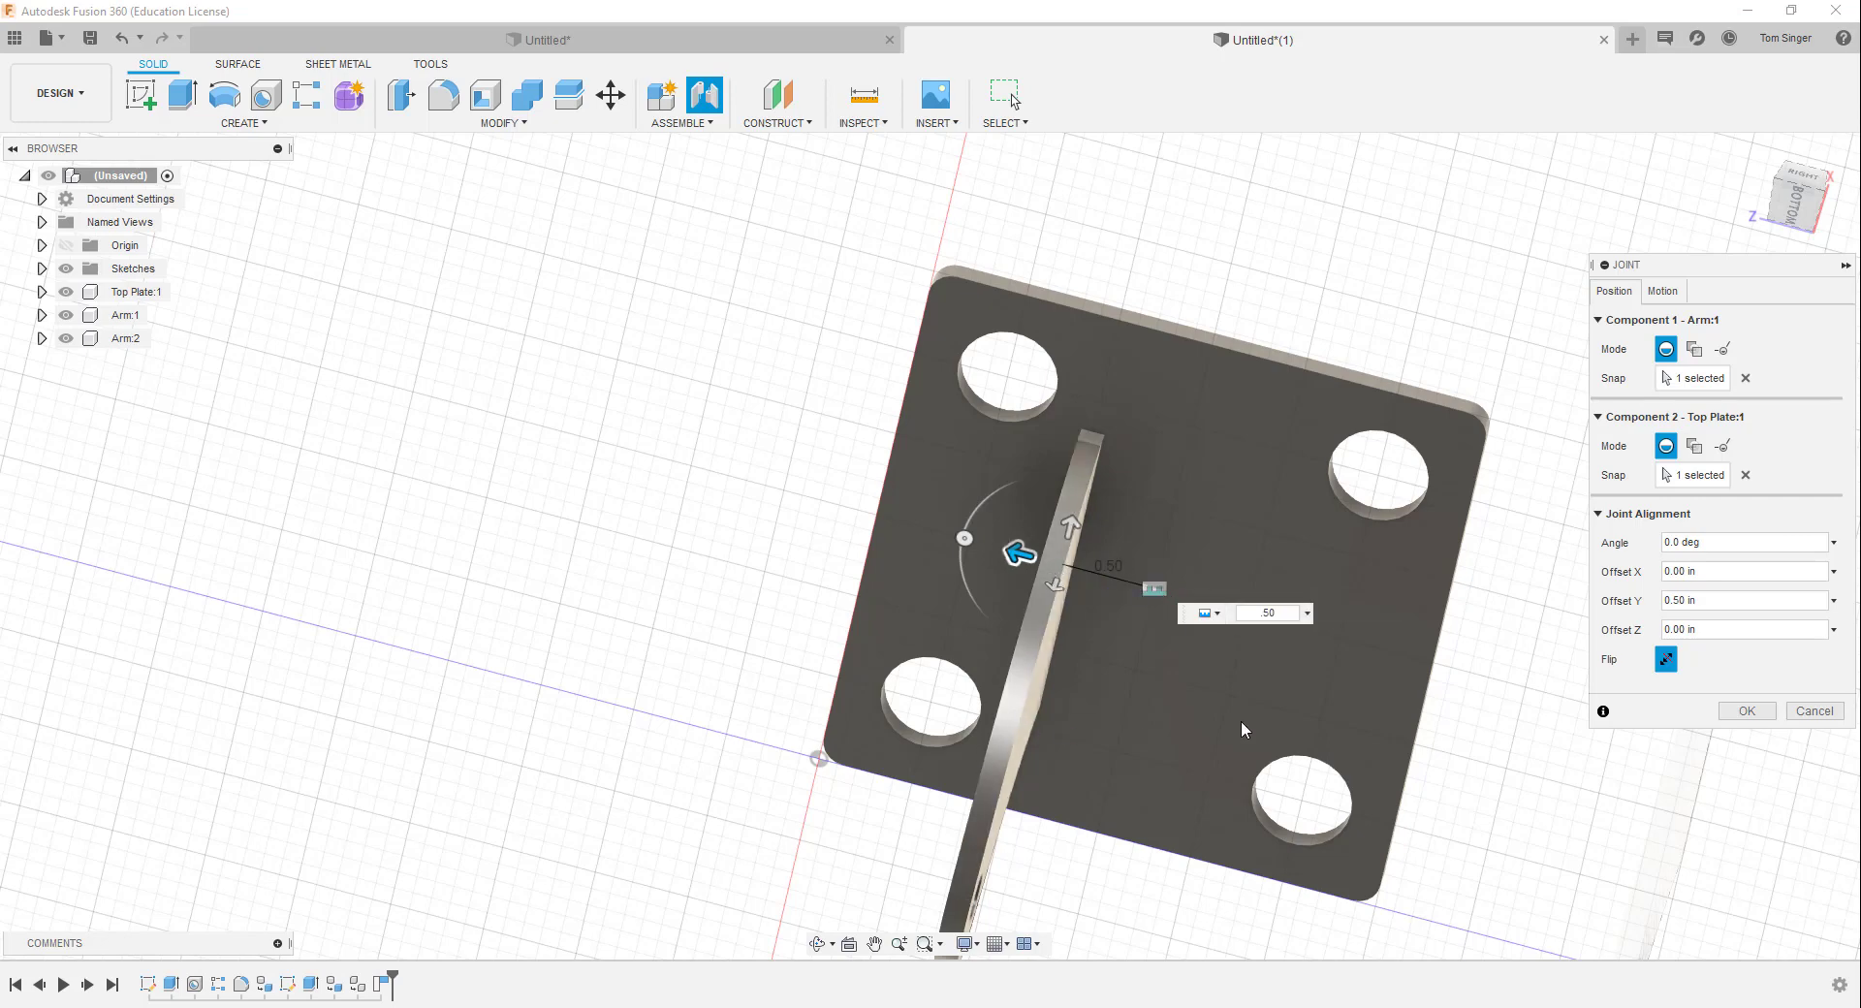
{"action": "left_click", "coordinate": [1748, 713]}
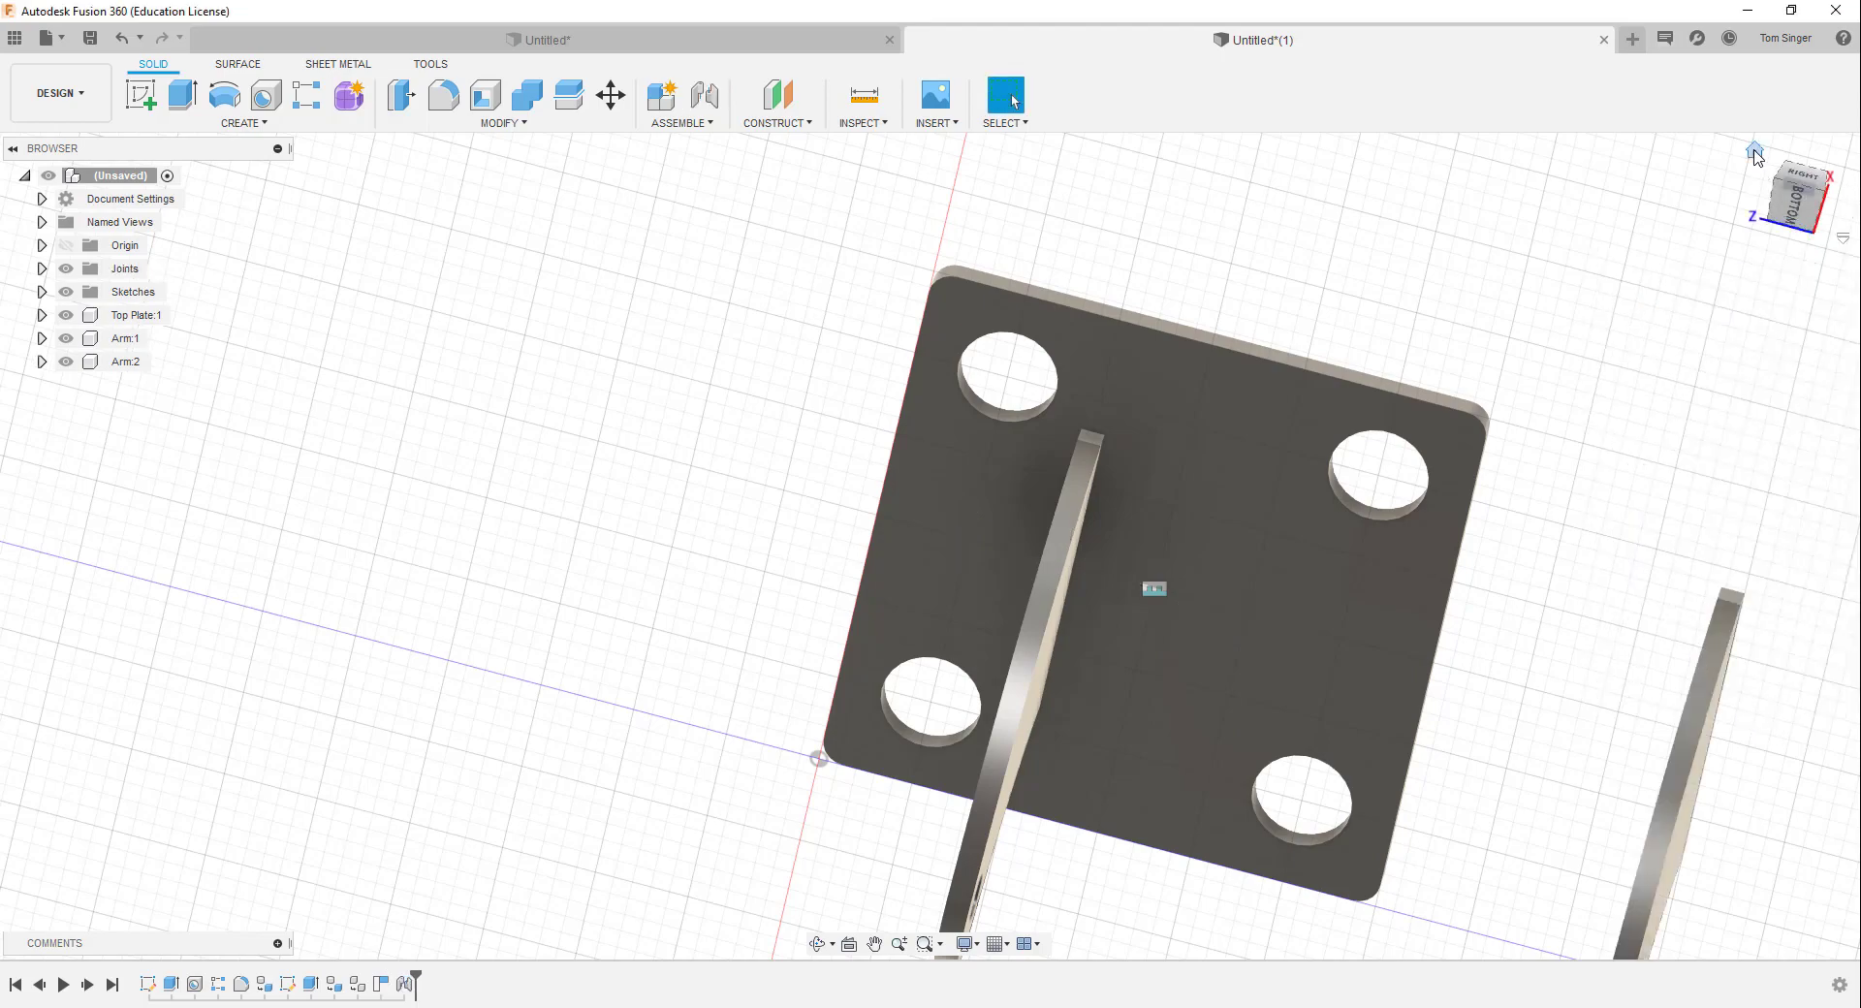
Joint the second arm's top face centre to the plate's underside centre with a Y offset of -0.50 in
{"action": "left_click", "coordinate": [1755, 151]}
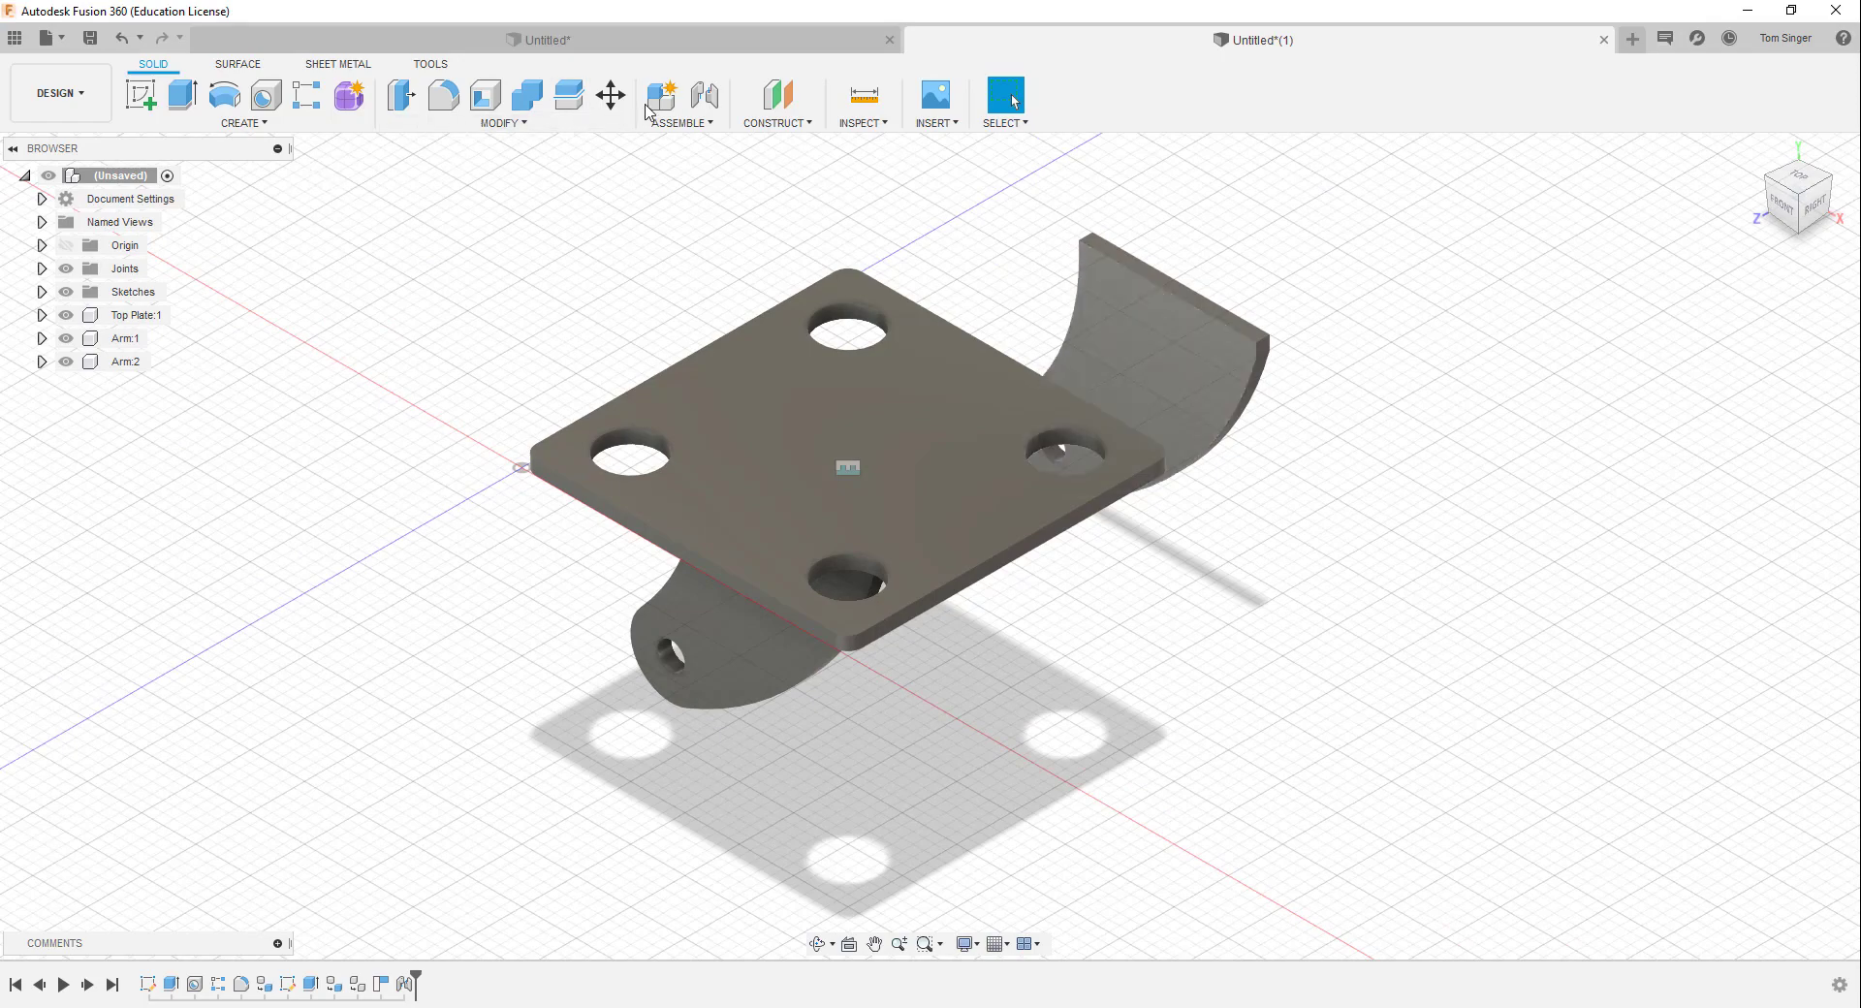
{"action": "left_click", "coordinate": [706, 112]}
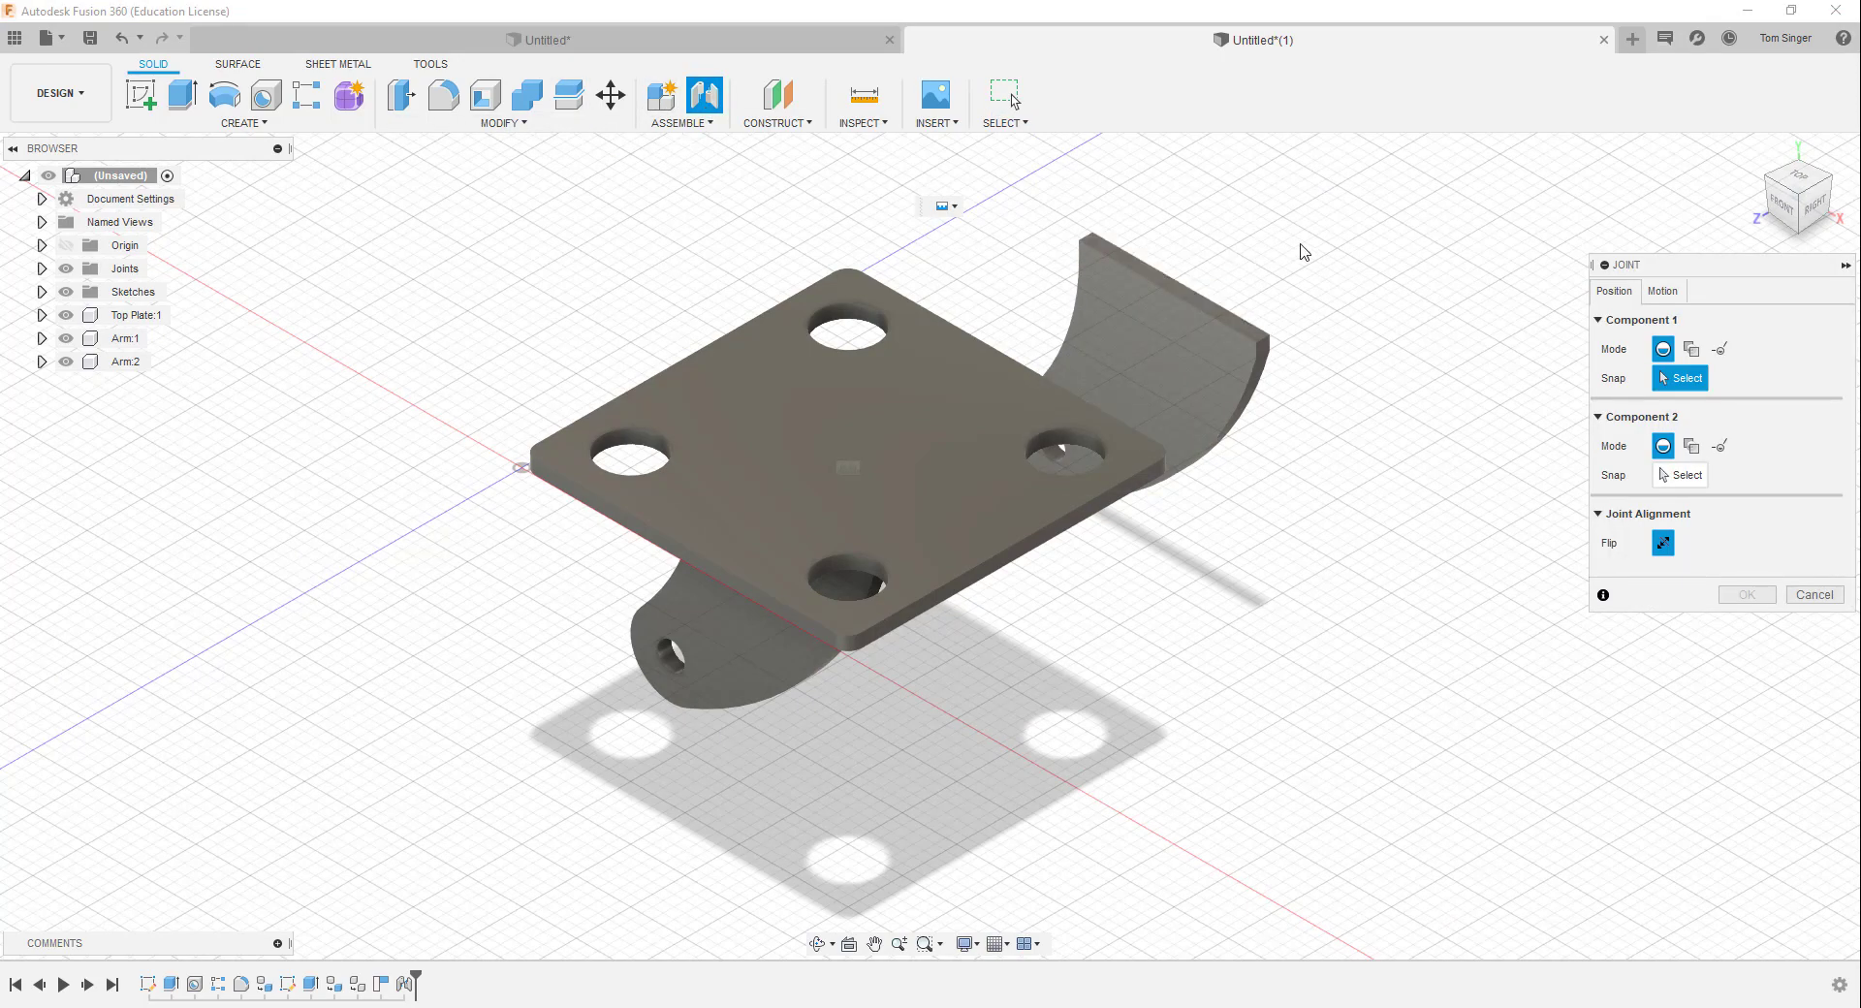
{"action": "scroll", "coordinate": [1183, 282], "scroll_direction": "up", "scroll_amount": 5}
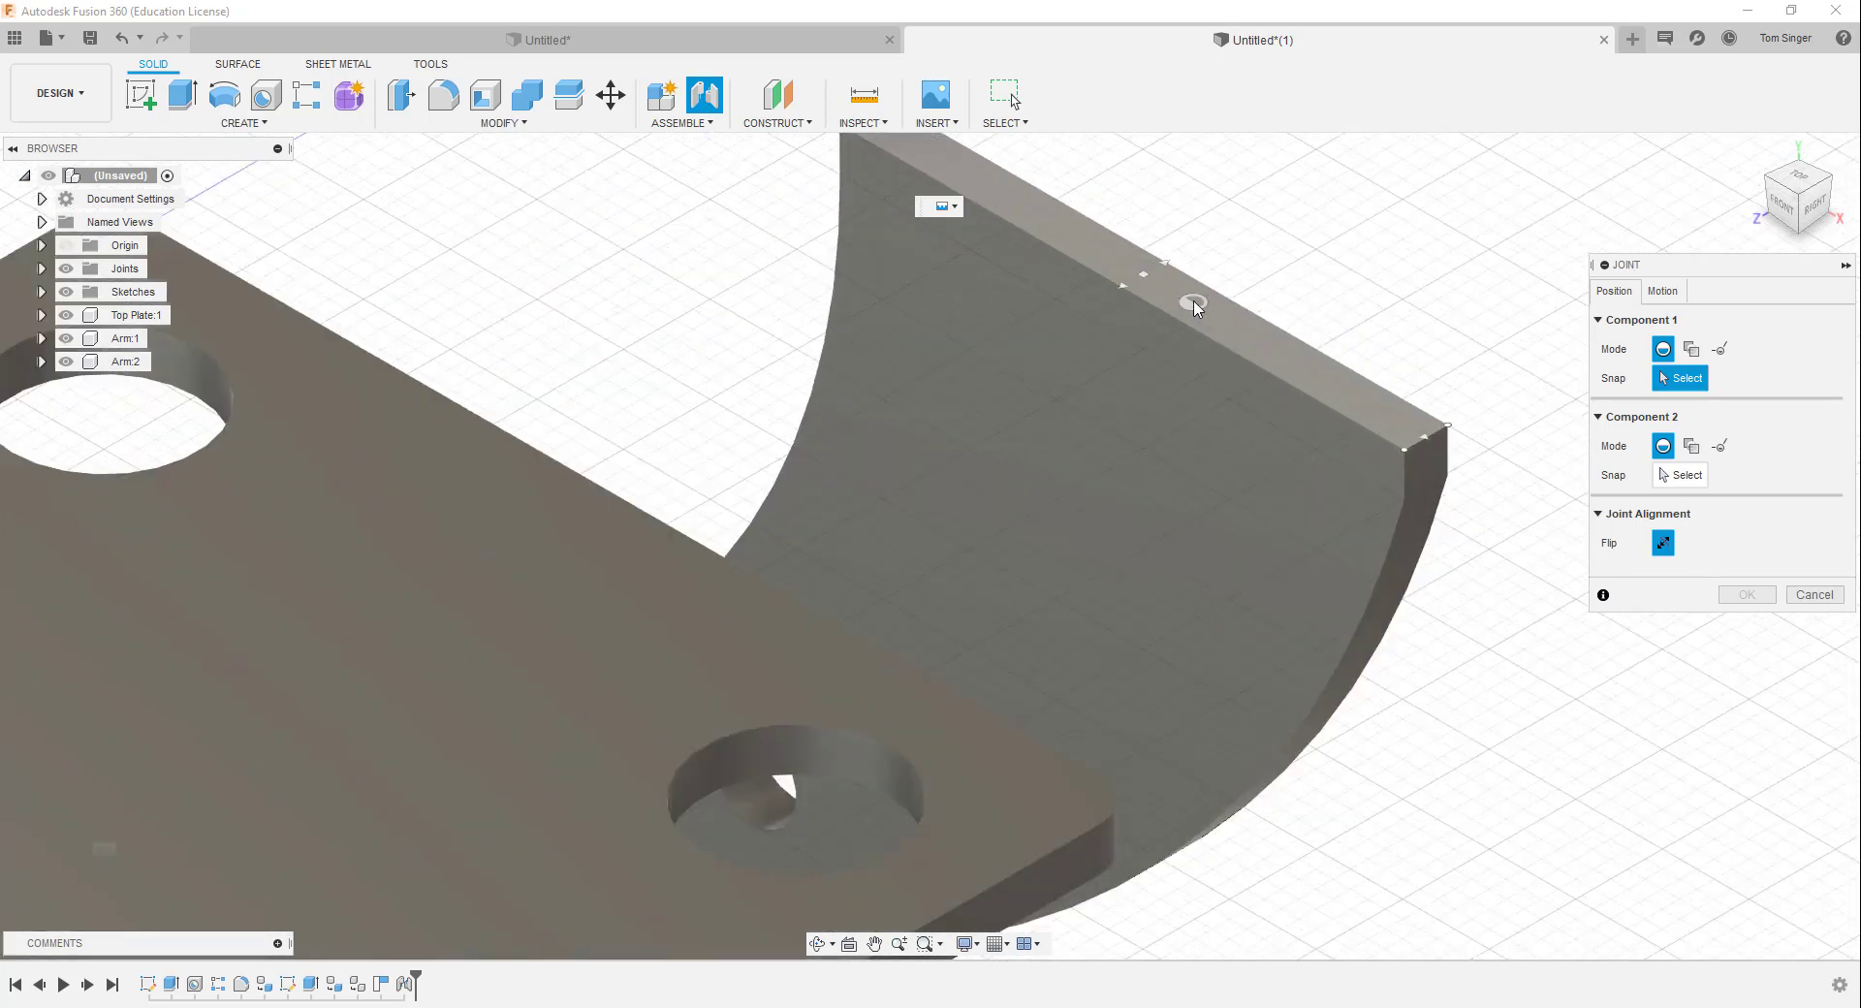
{"action": "left_click", "coordinate": [1149, 284]}
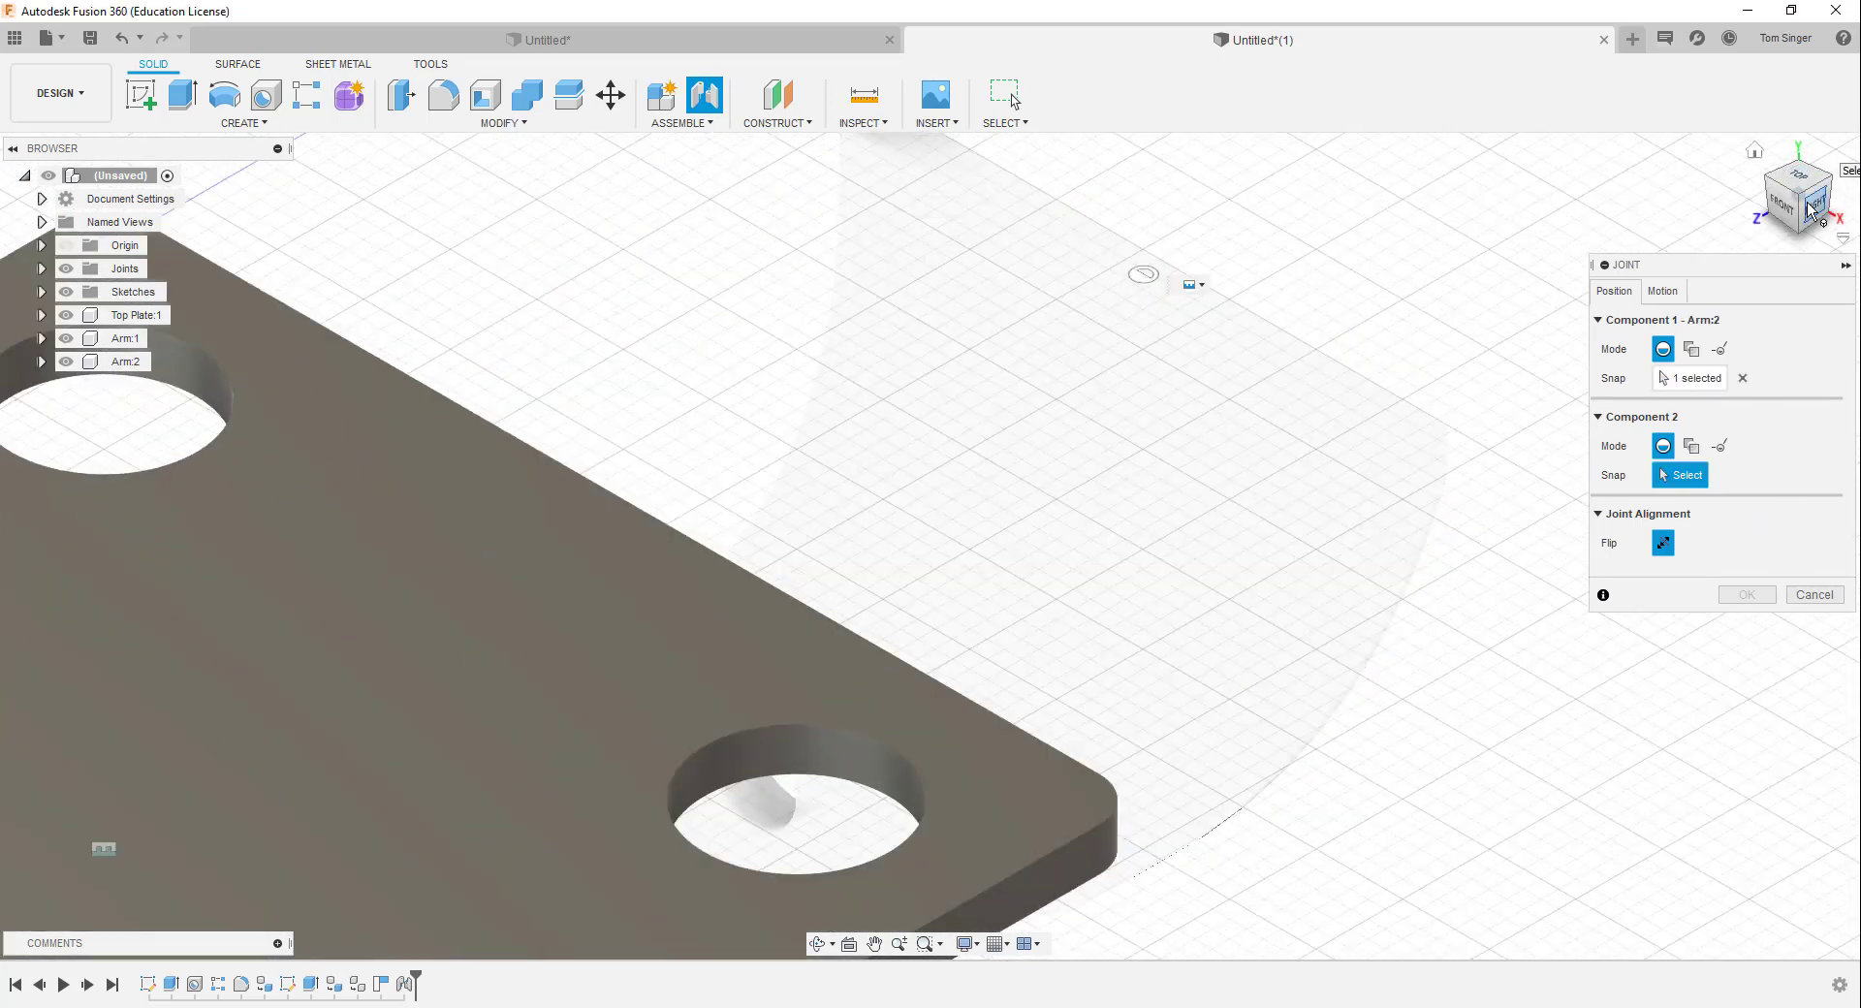
{"action": "left_click_drag", "start_coordinate": [1794, 202], "coordinate": [1784, 81]}
{"action": "scroll", "coordinate": [1105, 565], "scroll_direction": "down", "scroll_amount": 5}
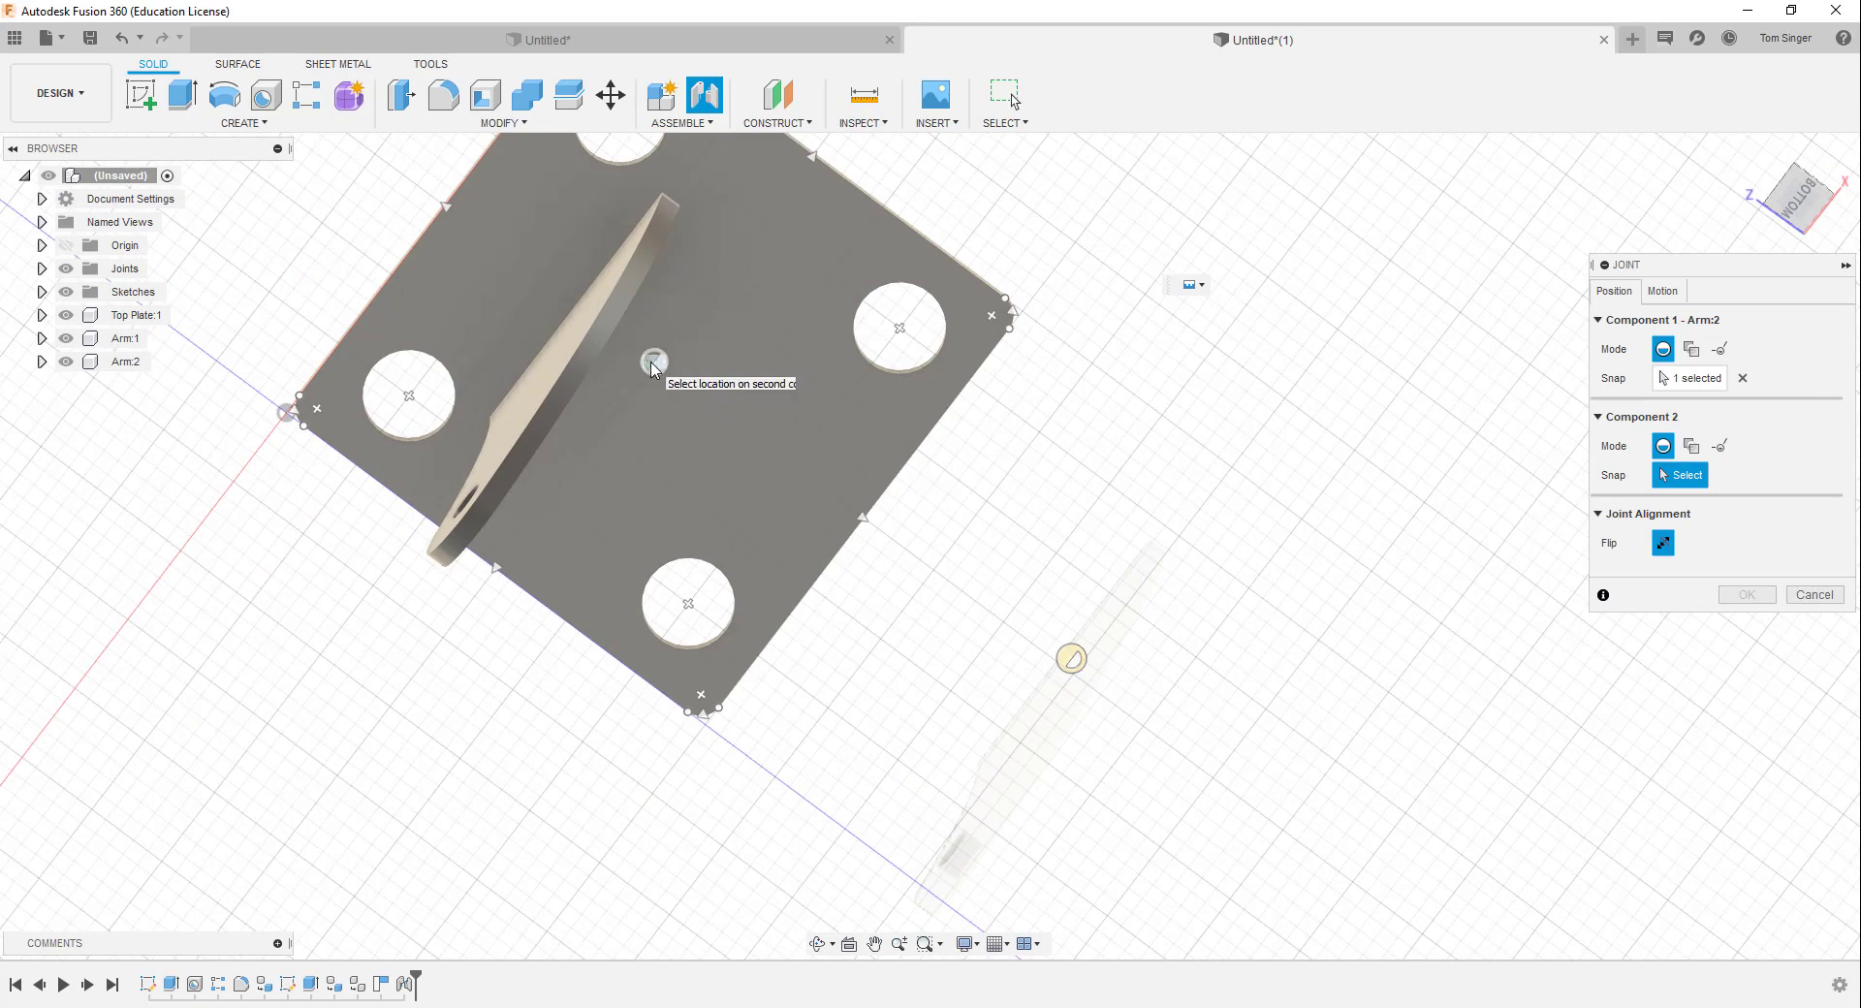
{"action": "left_click", "coordinate": [654, 362]}
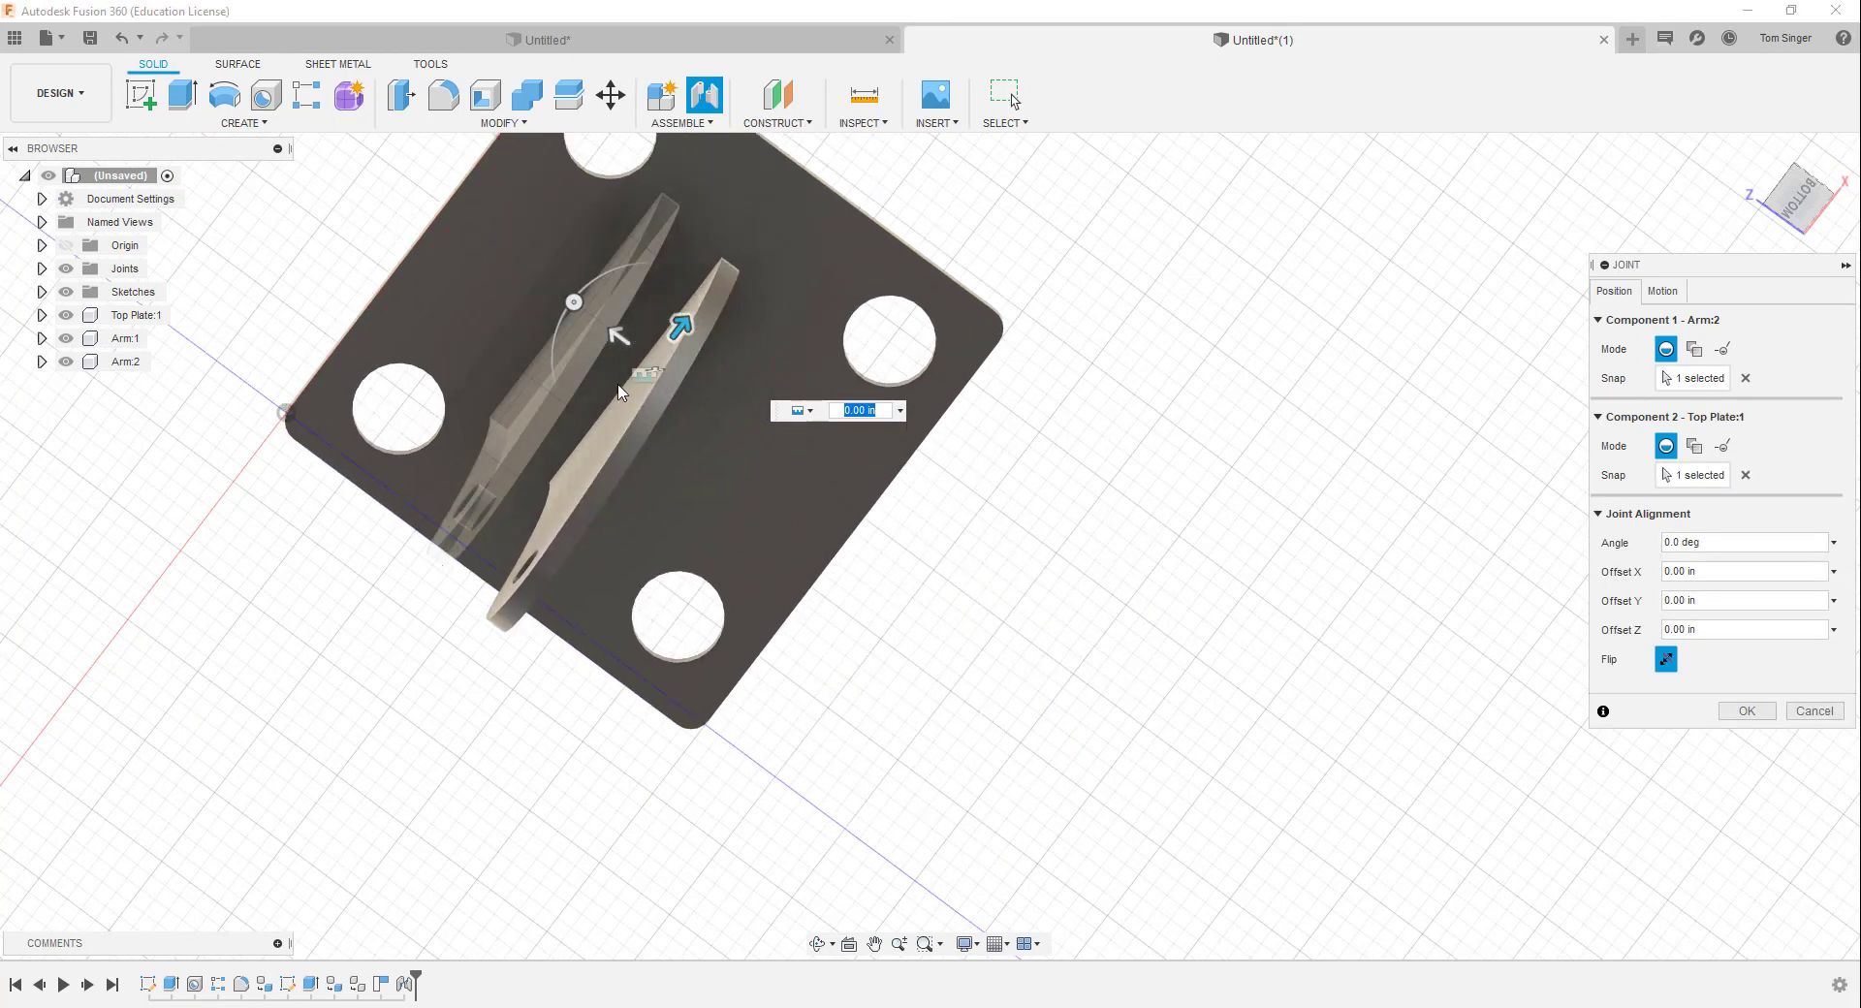
{"action": "left_click_drag", "start_coordinate": [621, 337], "coordinate": [692, 392]}
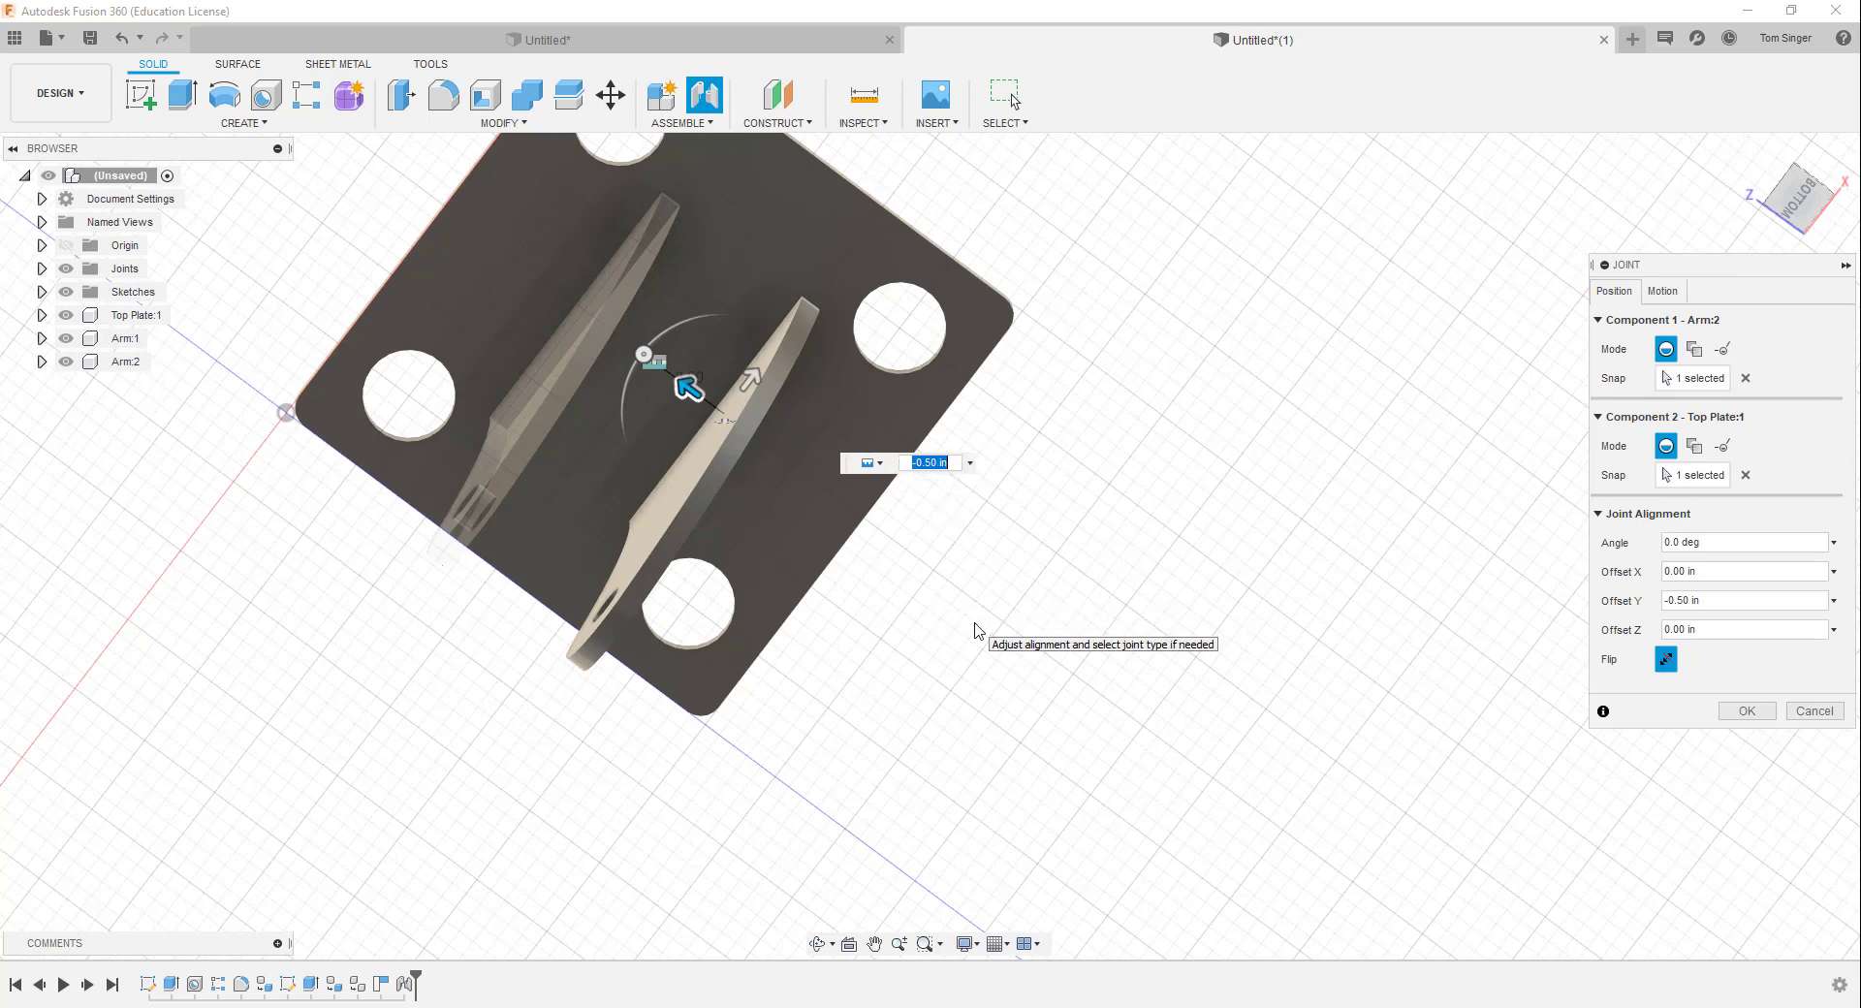
{"action": "key", "text": "Return"}
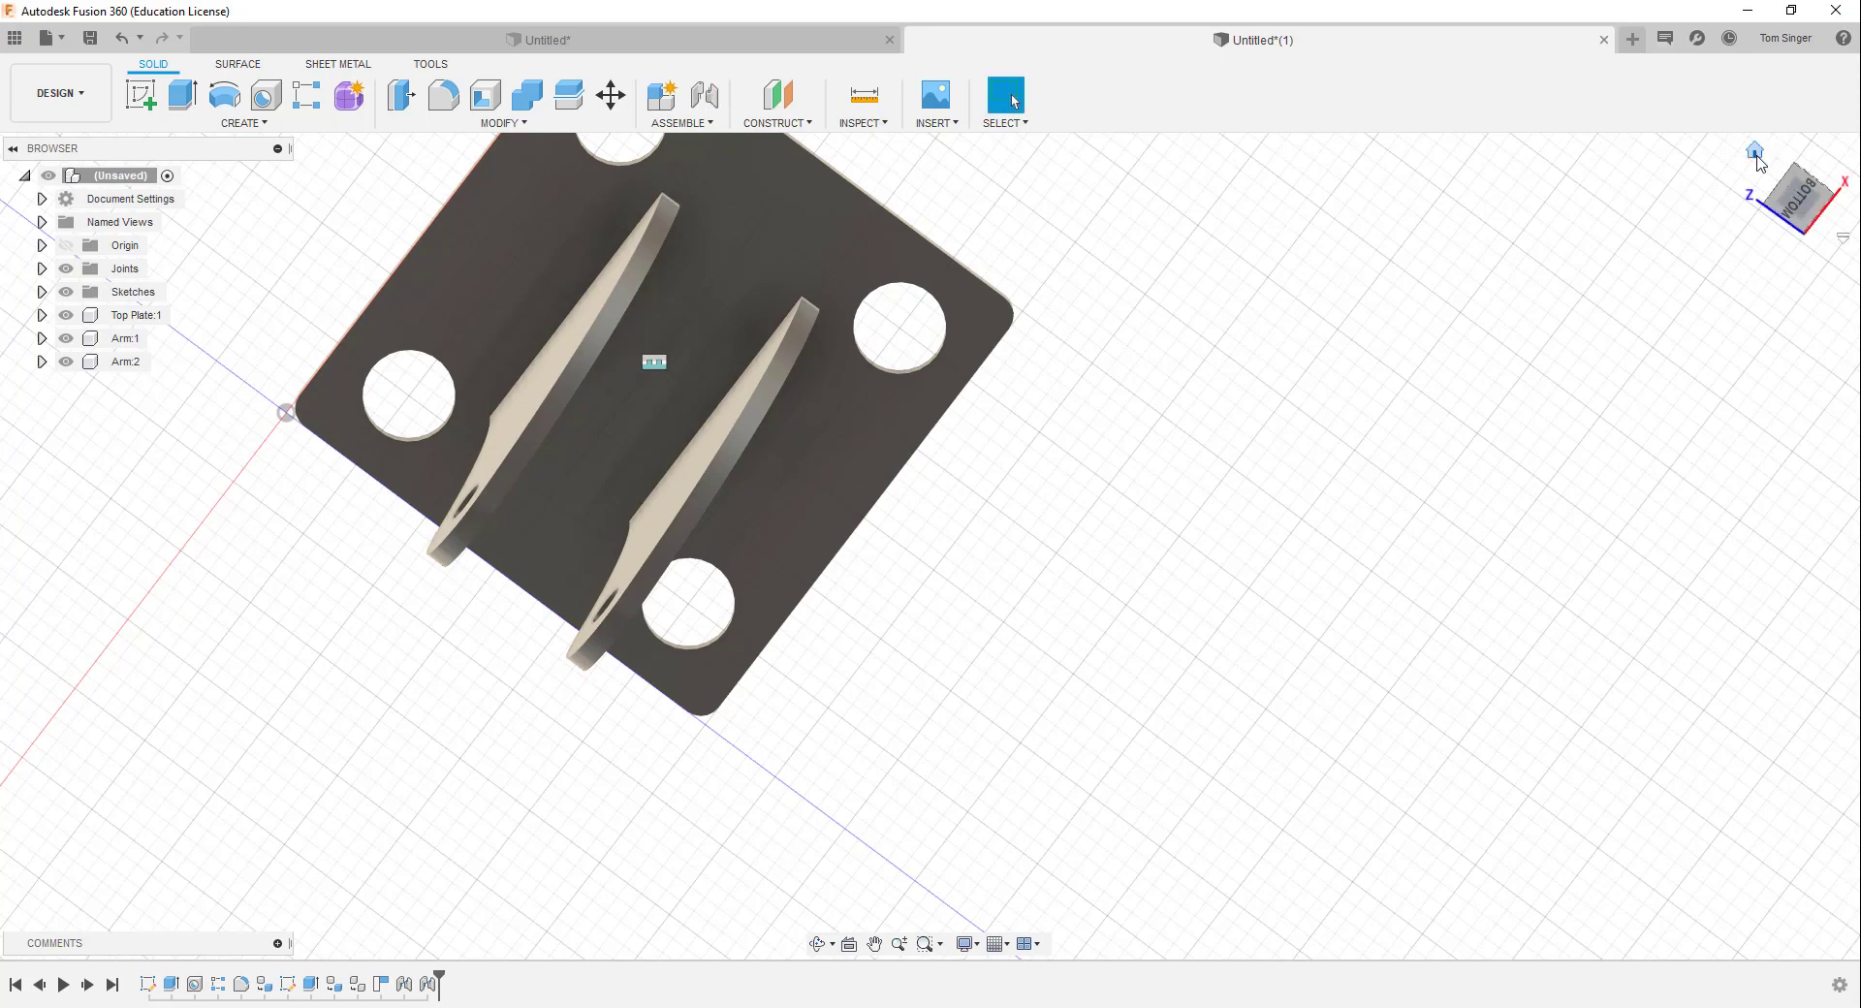
Inspect the joined arms and measure the distance between their outer edges in the left view
{"action": "left_click", "coordinate": [1757, 153]}
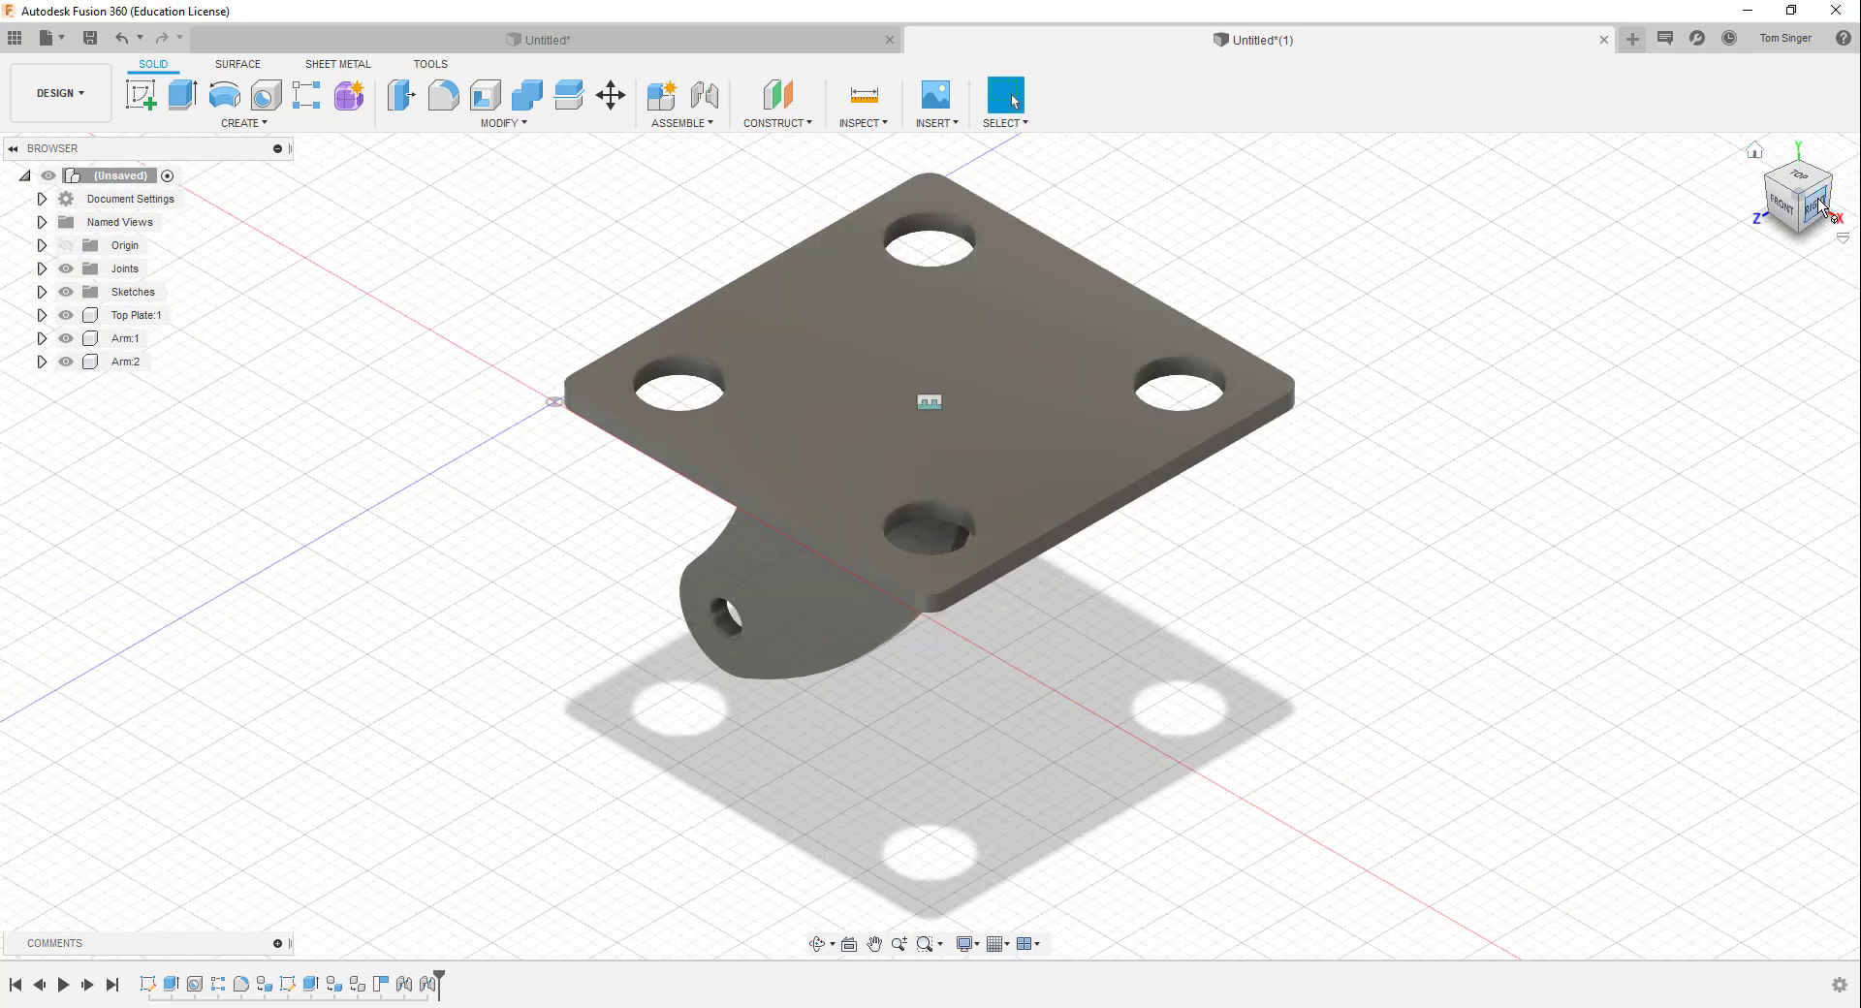
{"action": "left_click", "coordinate": [1821, 207]}
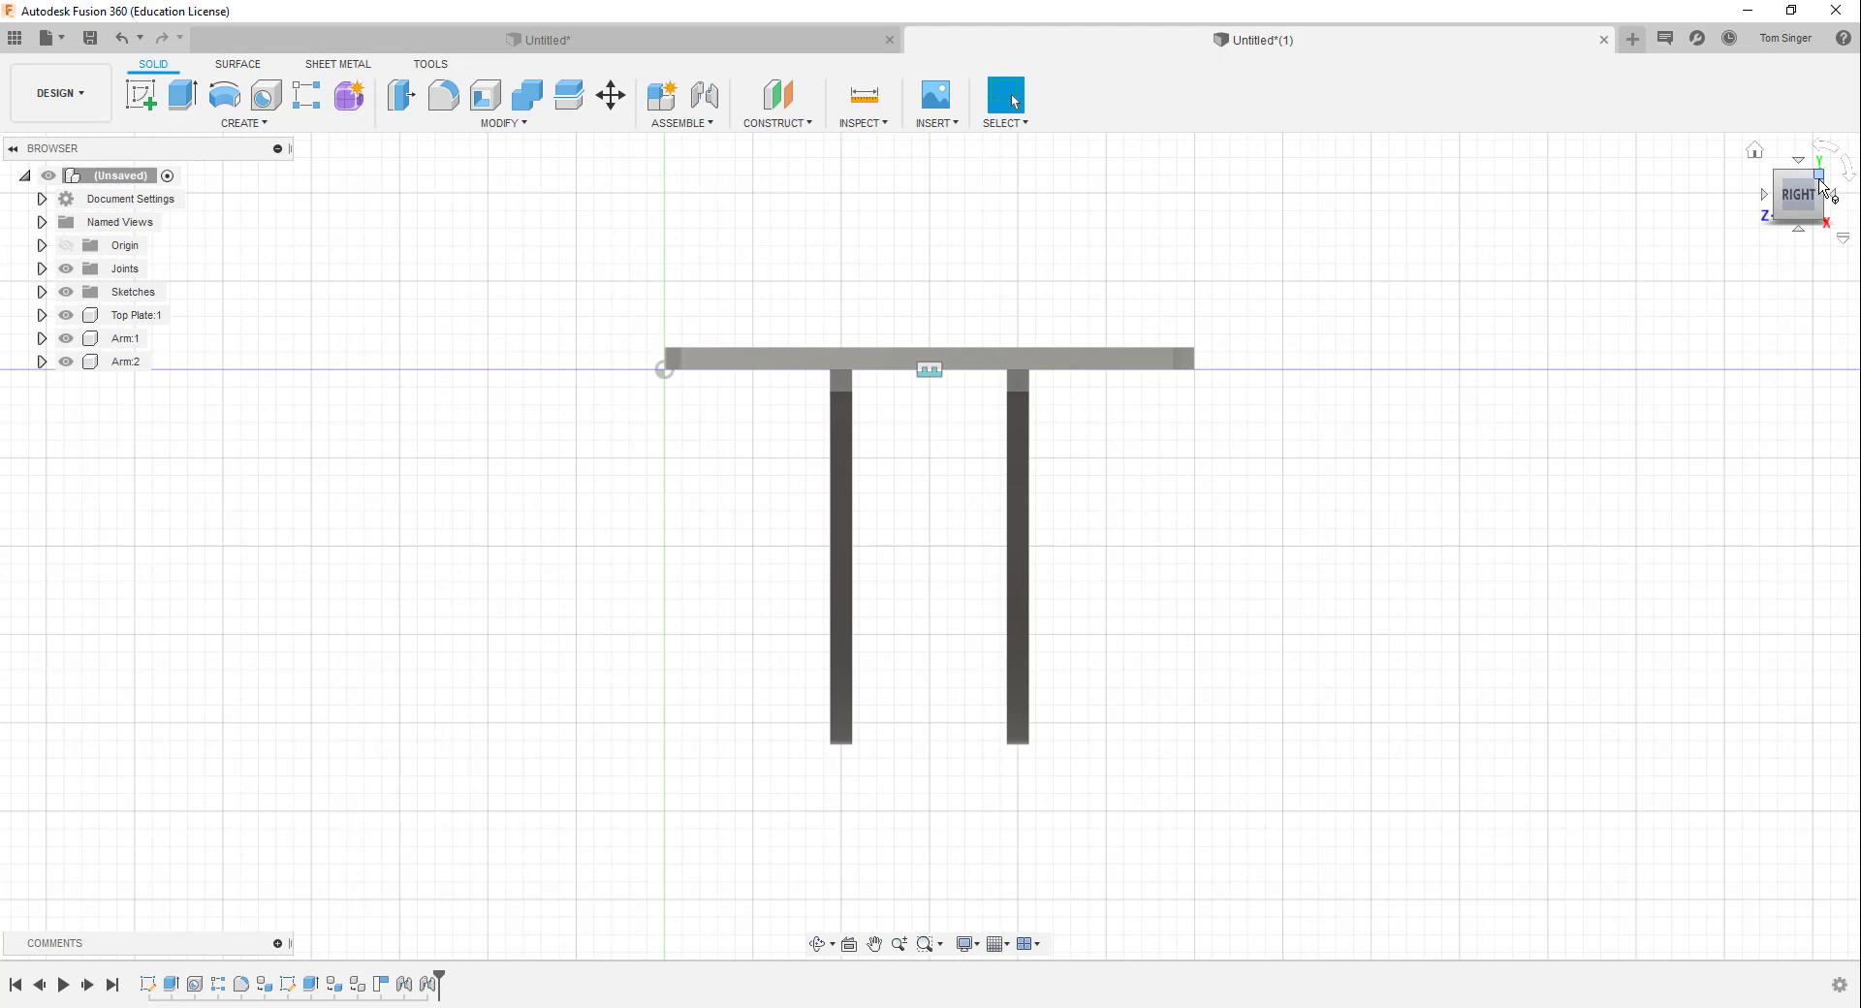
{"action": "left_click", "coordinate": [1820, 182]}
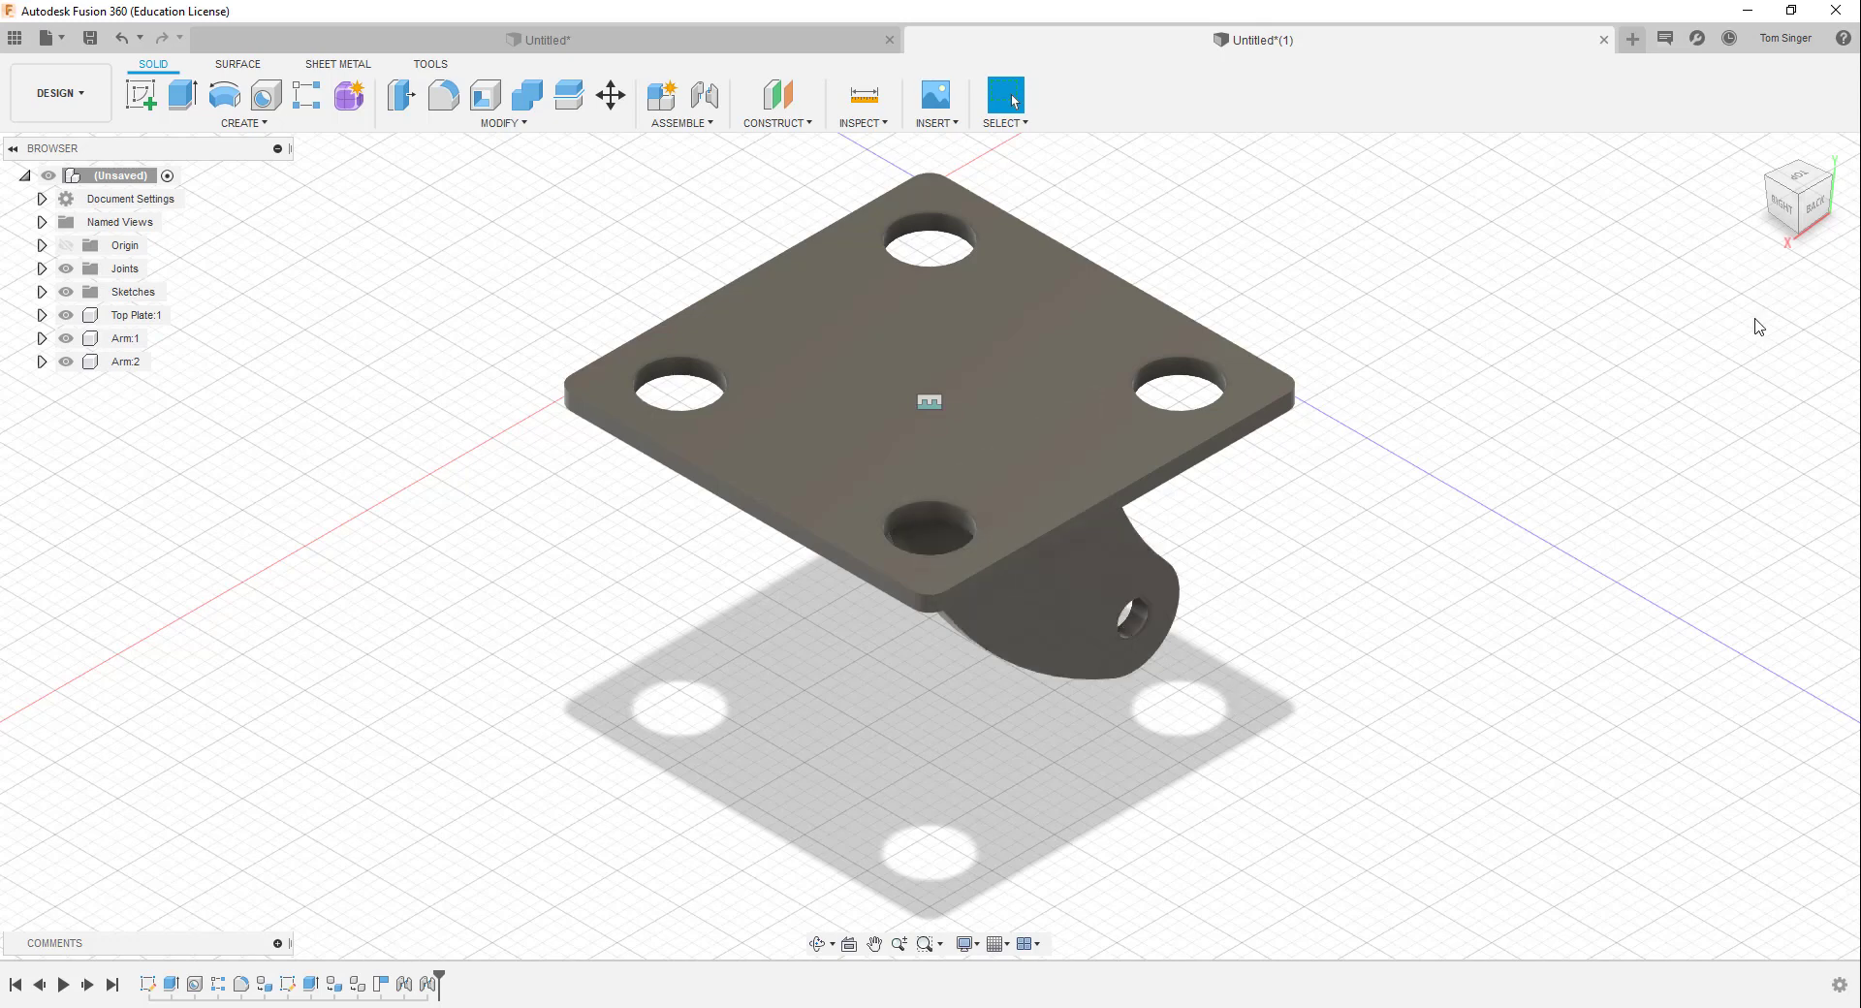
{"action": "left_click_drag", "start_coordinate": [1800, 199], "coordinate": [1818, 184]}
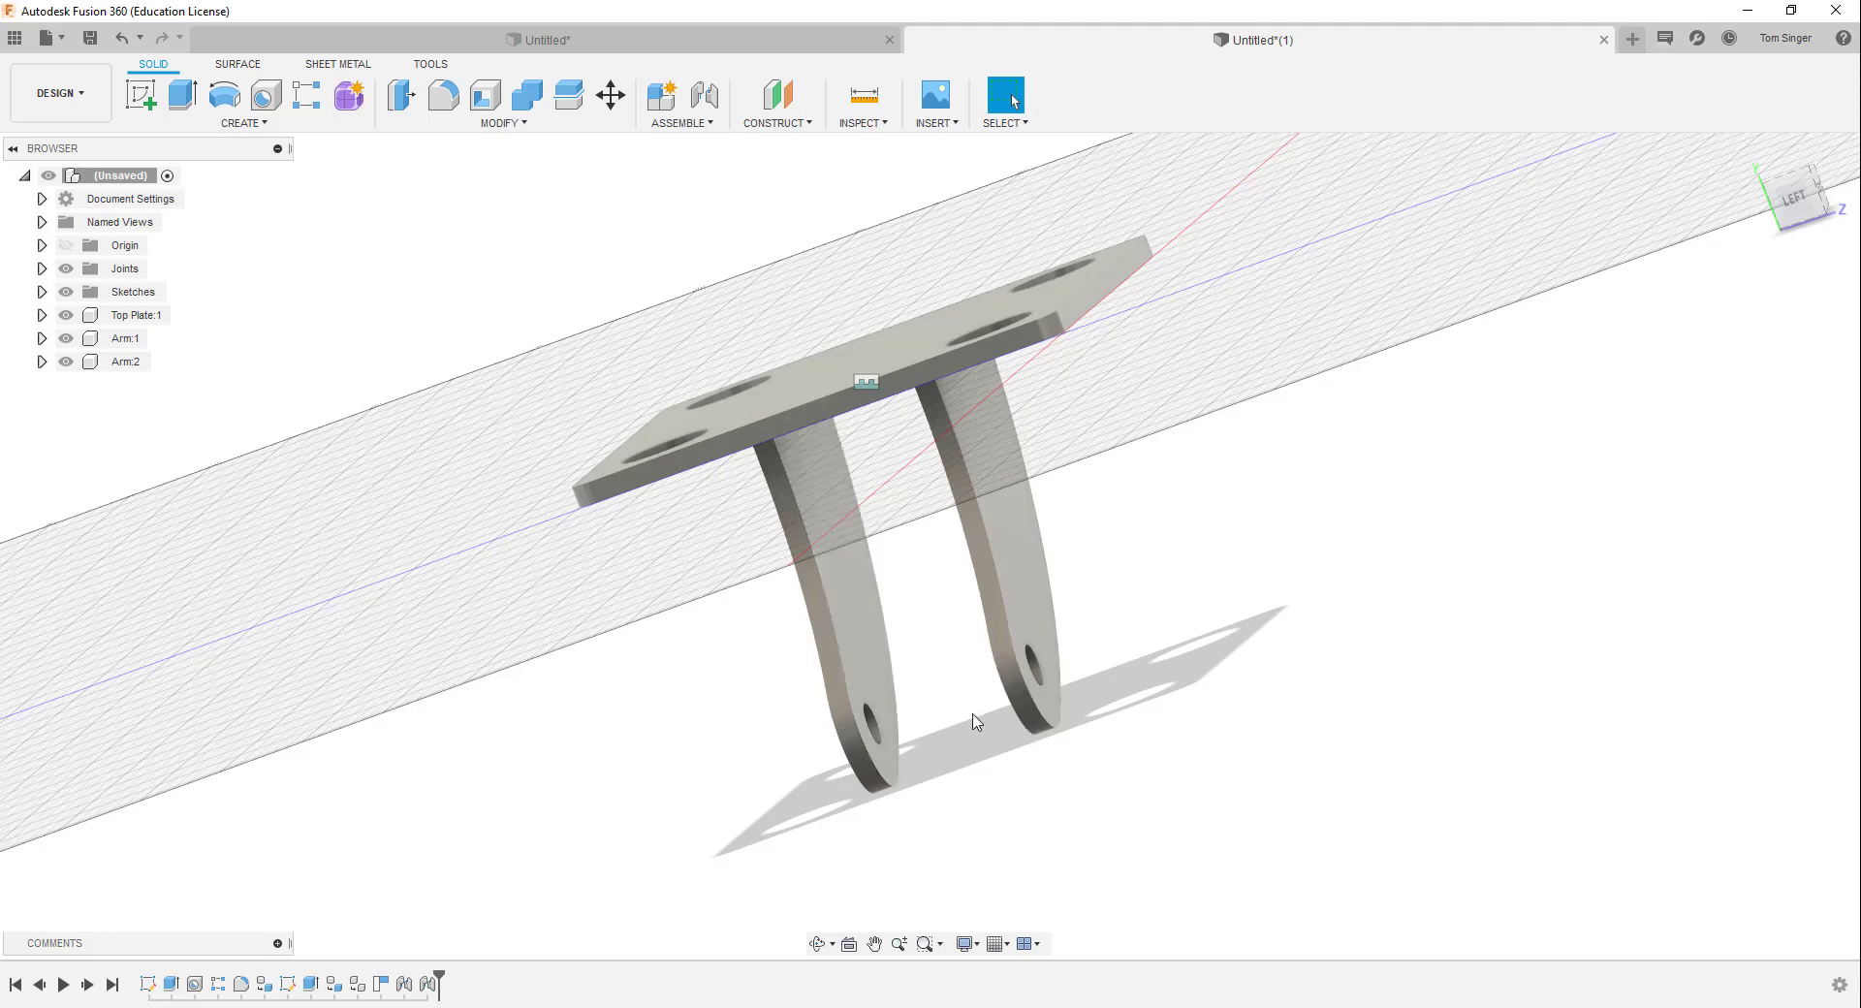
{"action": "left_click", "coordinate": [1795, 200]}
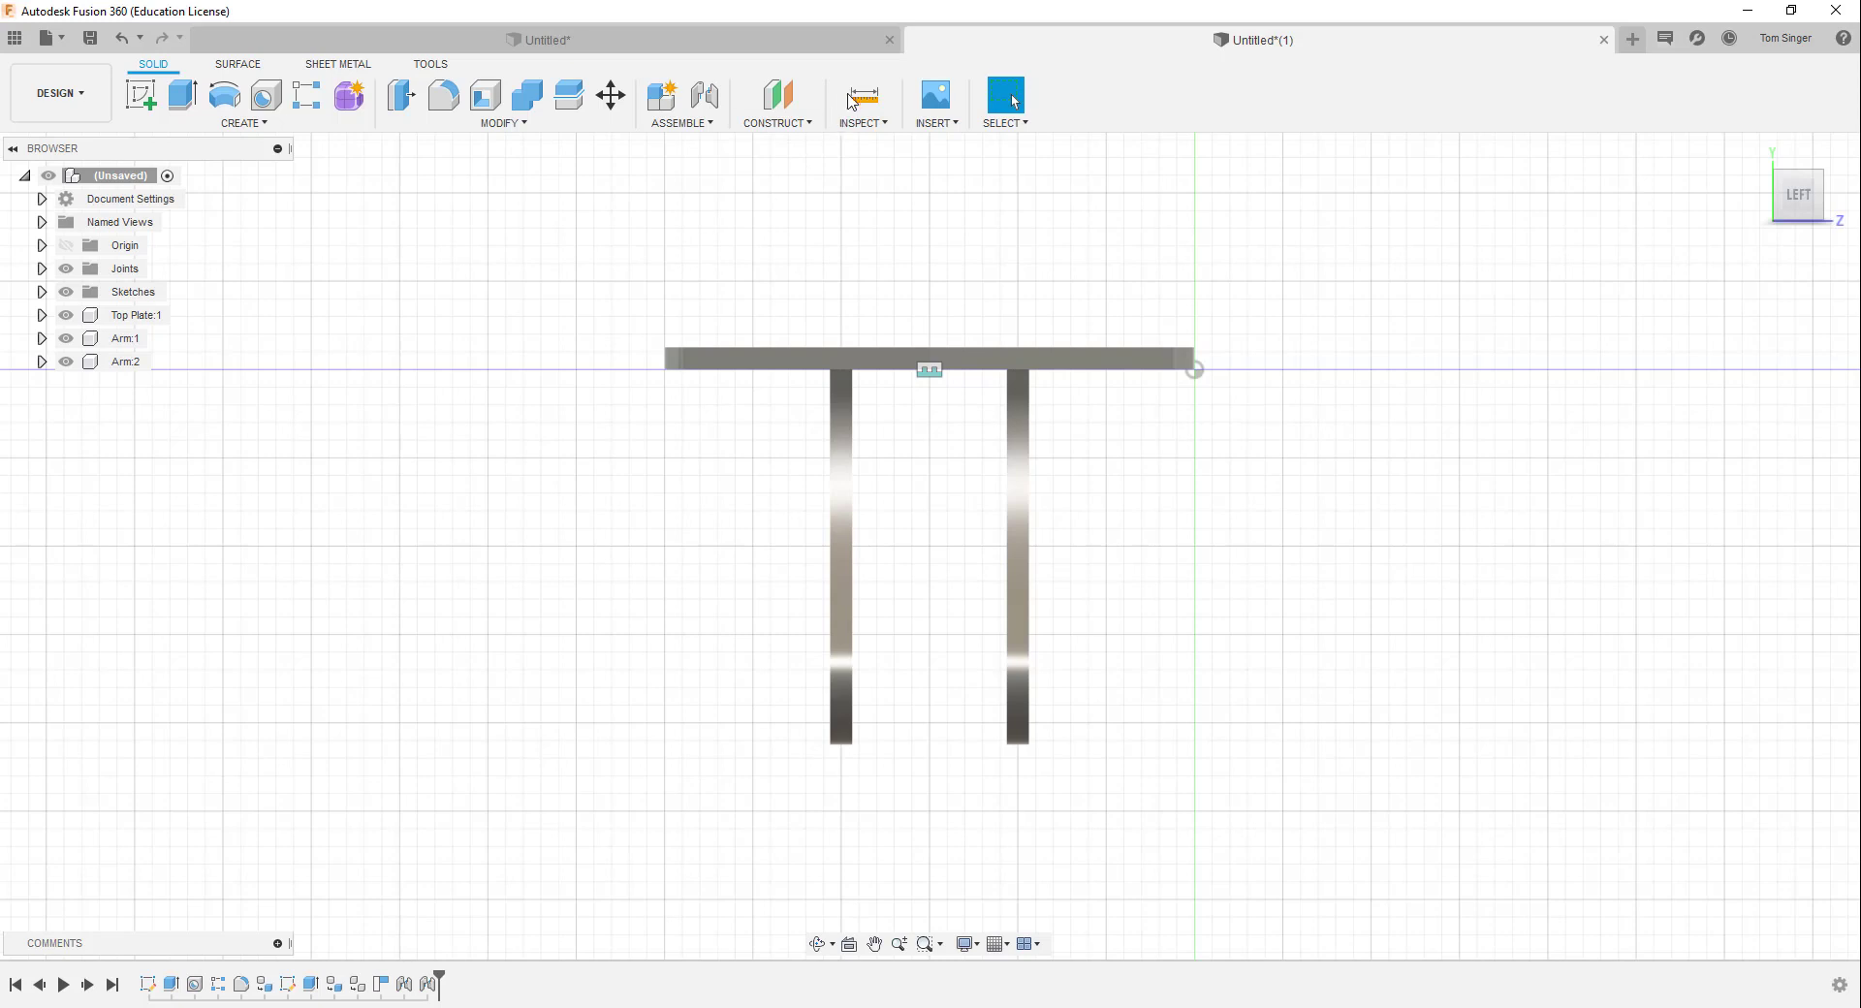
{"action": "left_click", "coordinate": [852, 99]}
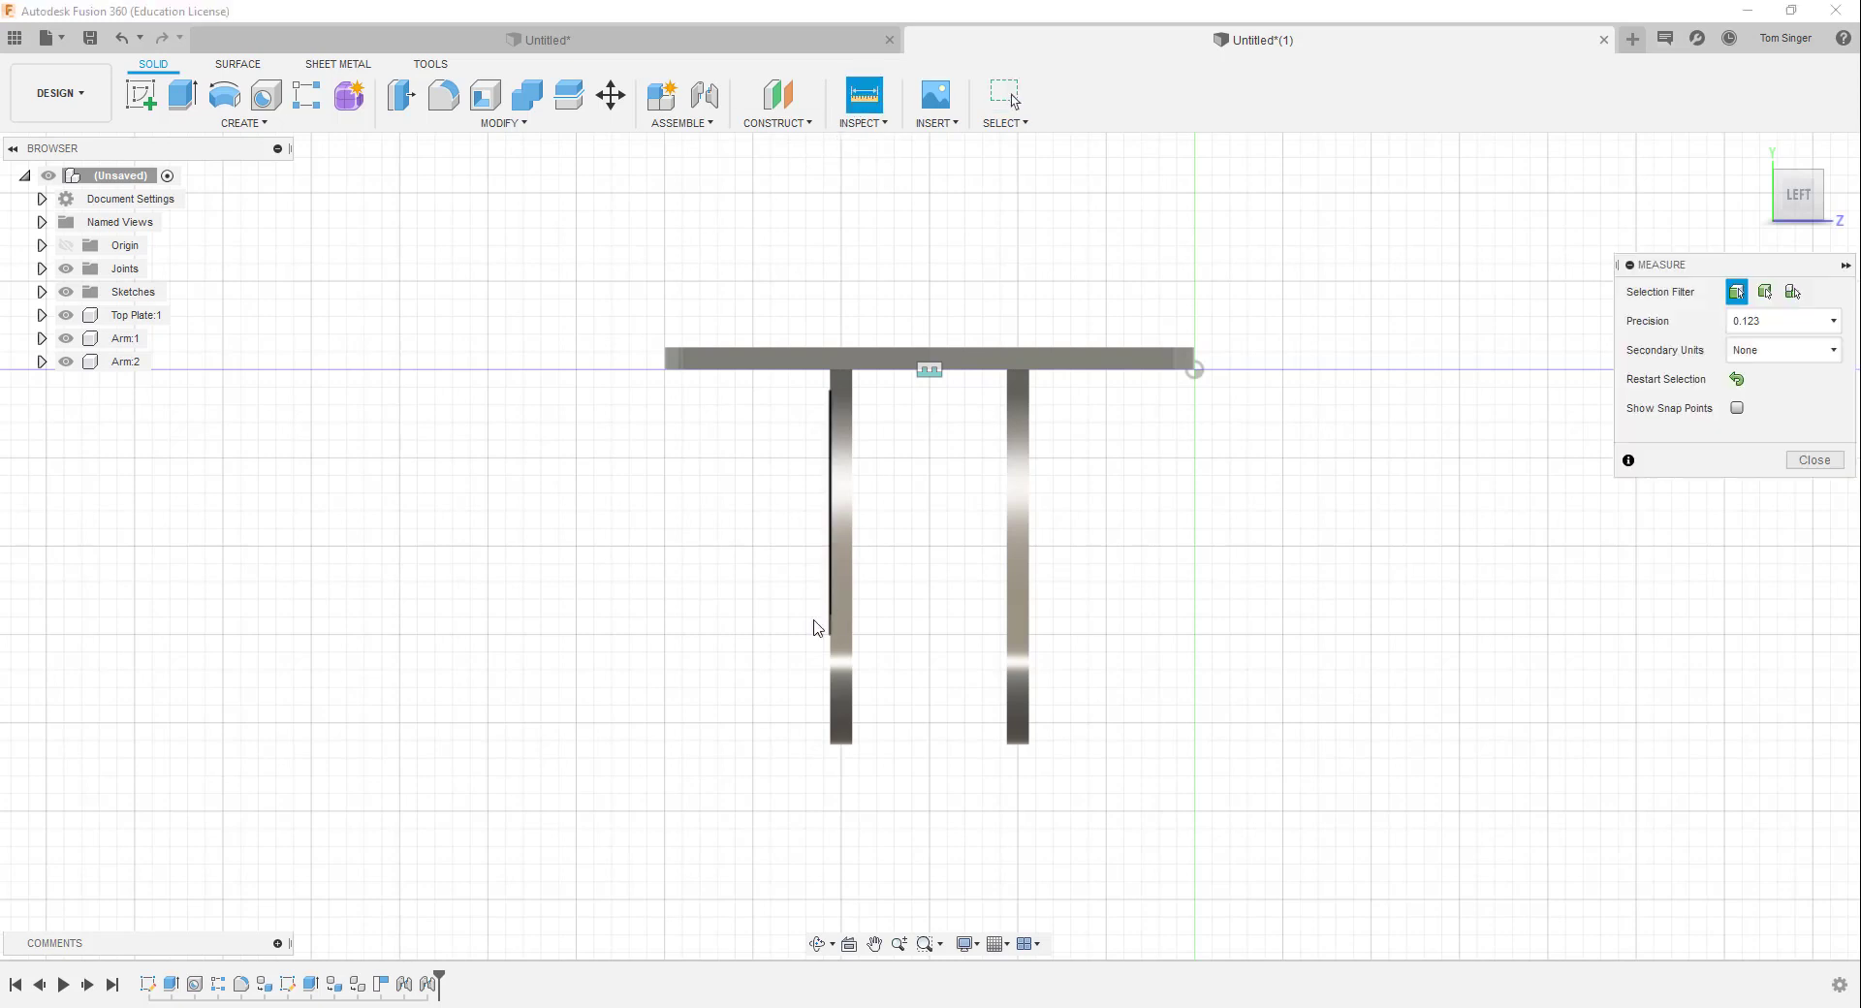
{"action": "left_click", "coordinate": [834, 706]}
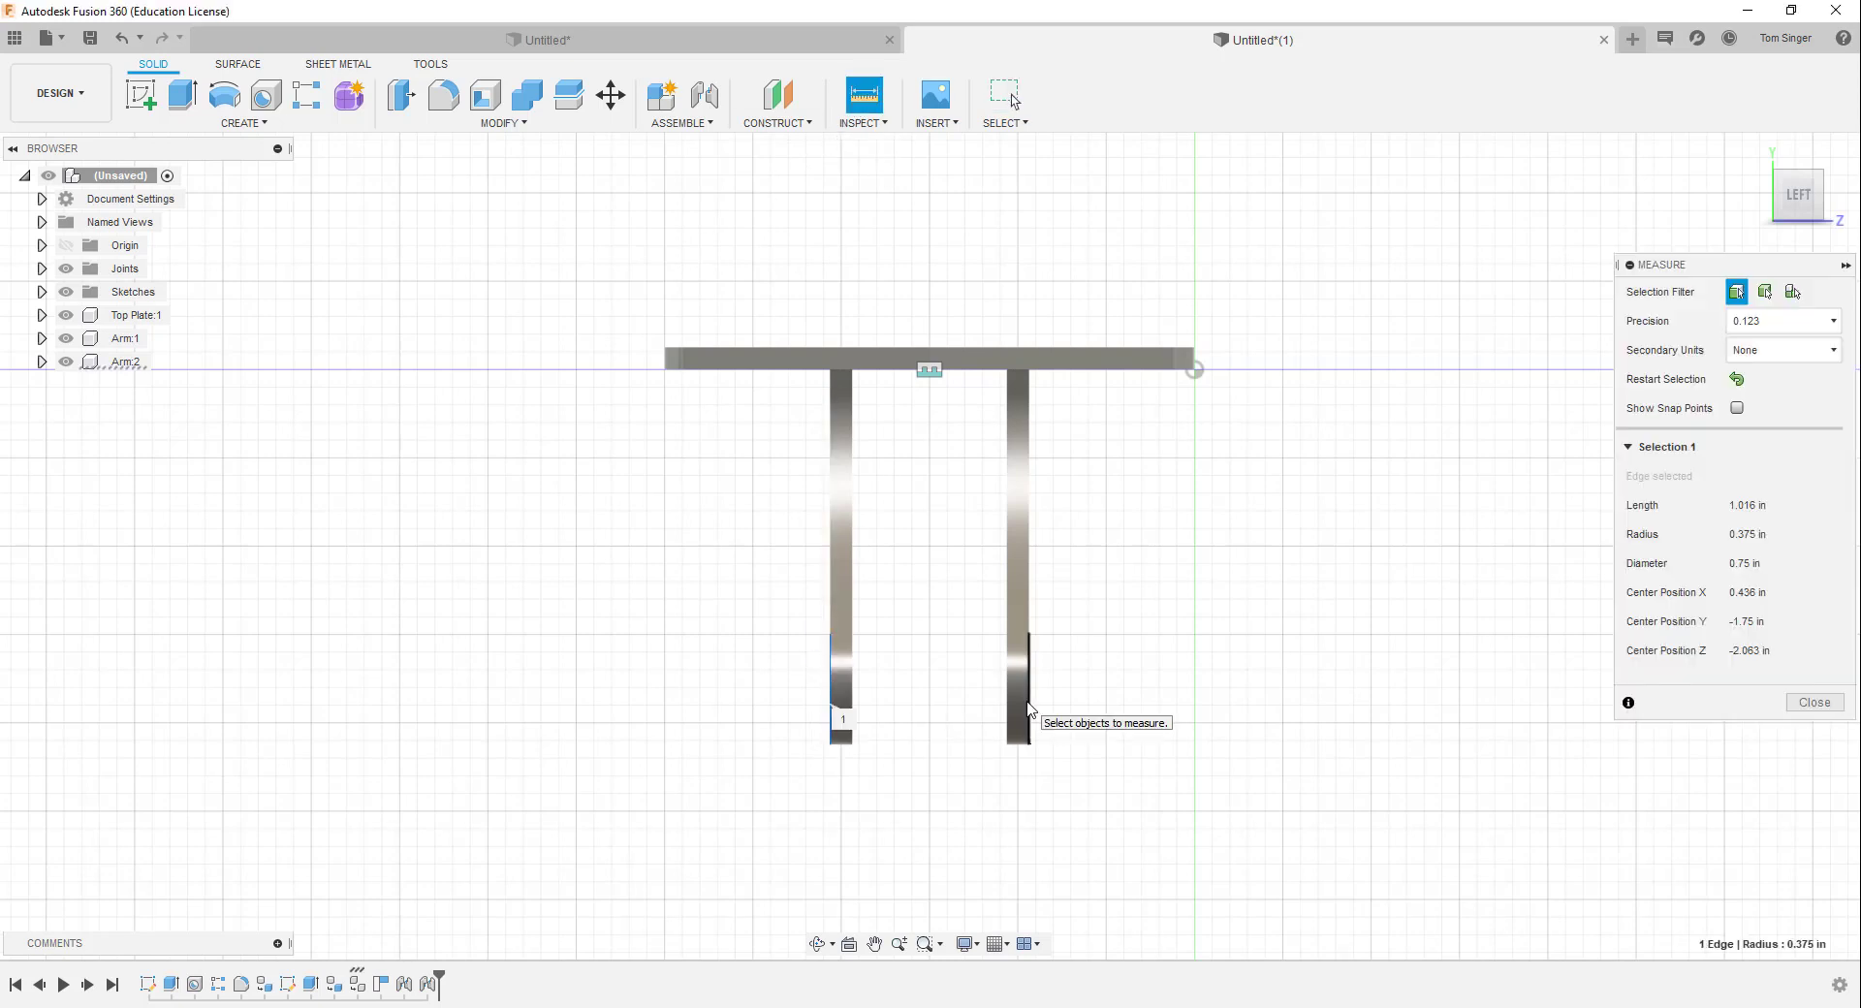
{"action": "left_click", "coordinate": [1029, 710]}
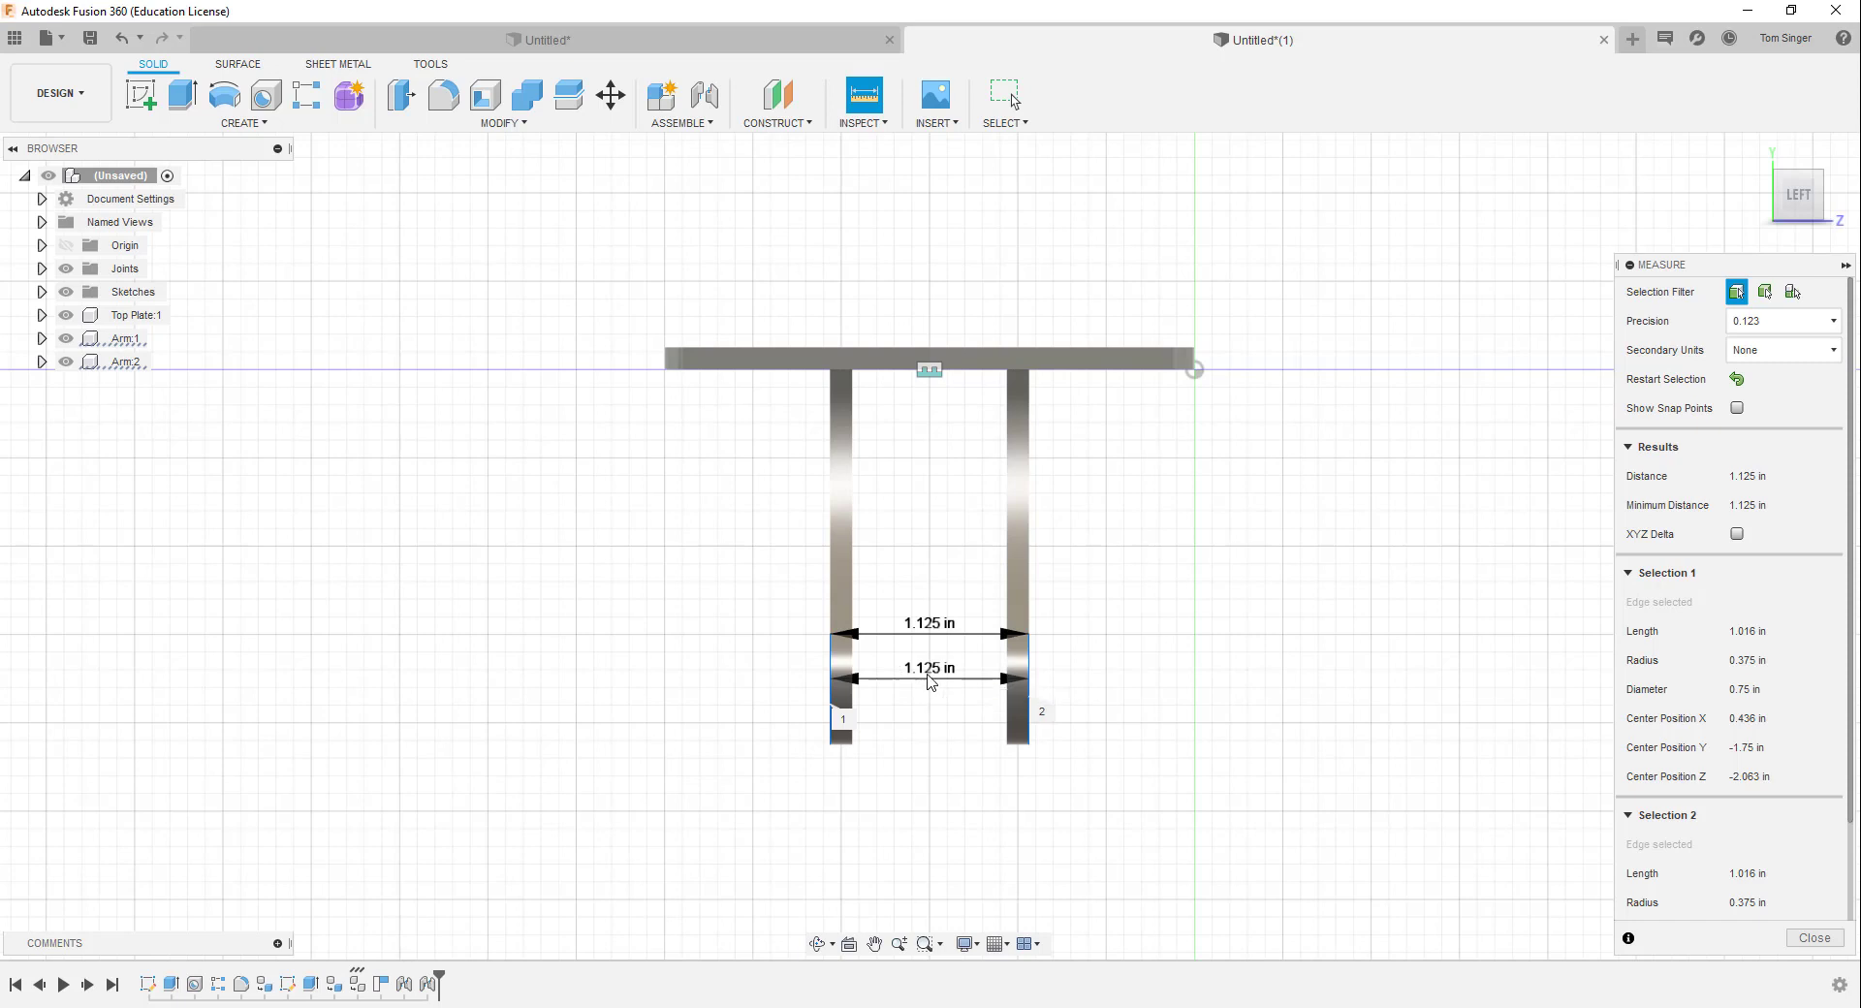